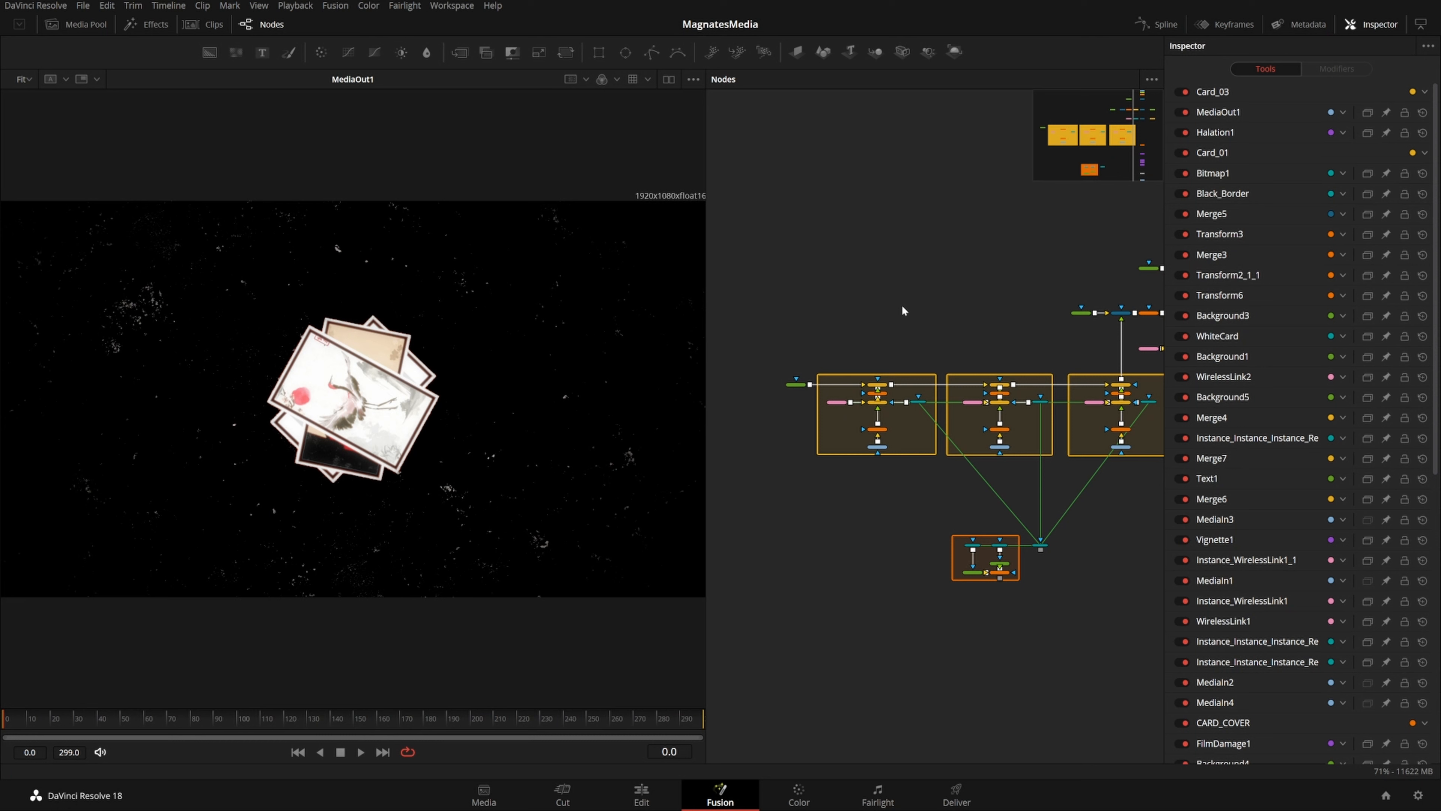
Play the card animation from the start and return the playhead to the first frame
left_click_drag(1032, 306, 1013, 328)
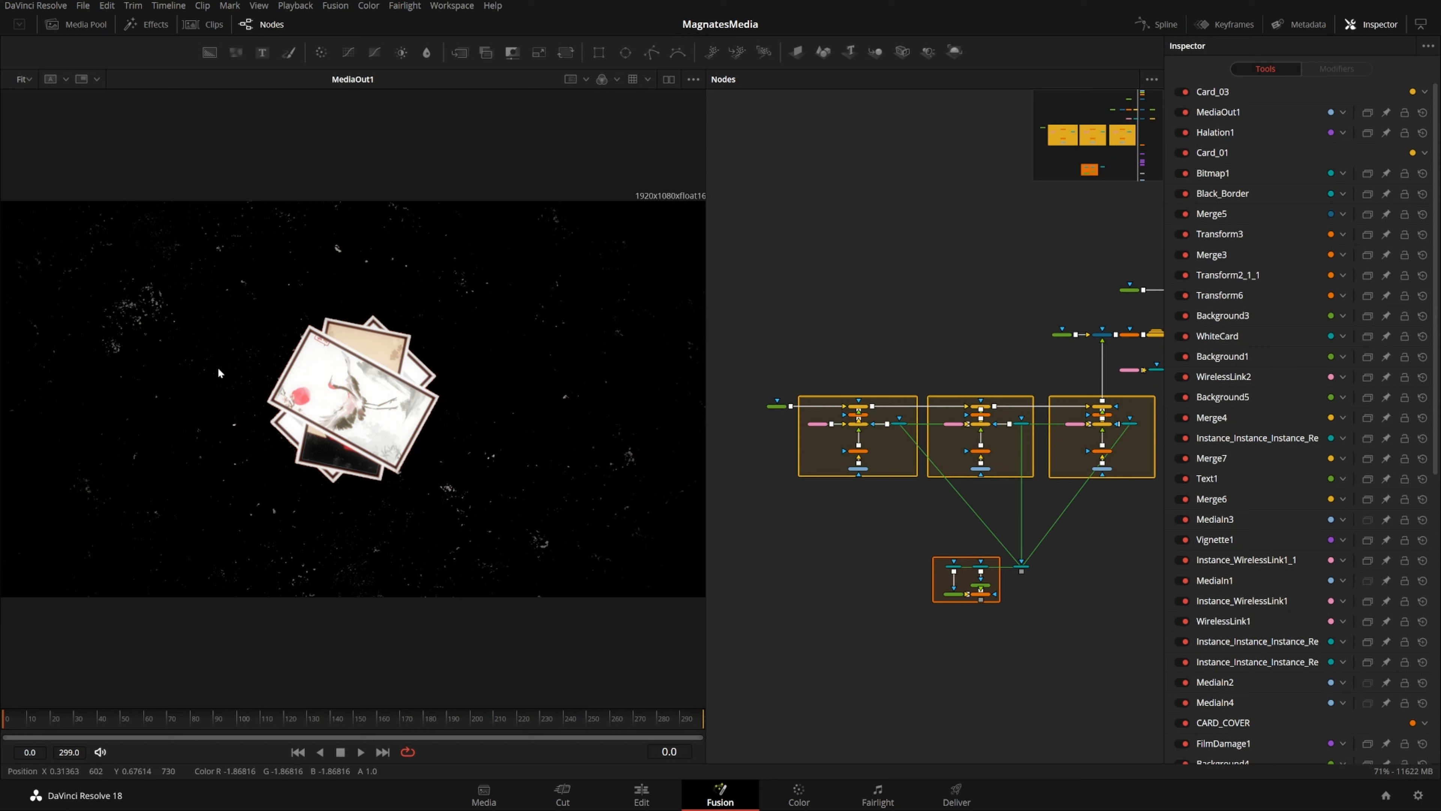
key("space")
left_click(298, 752)
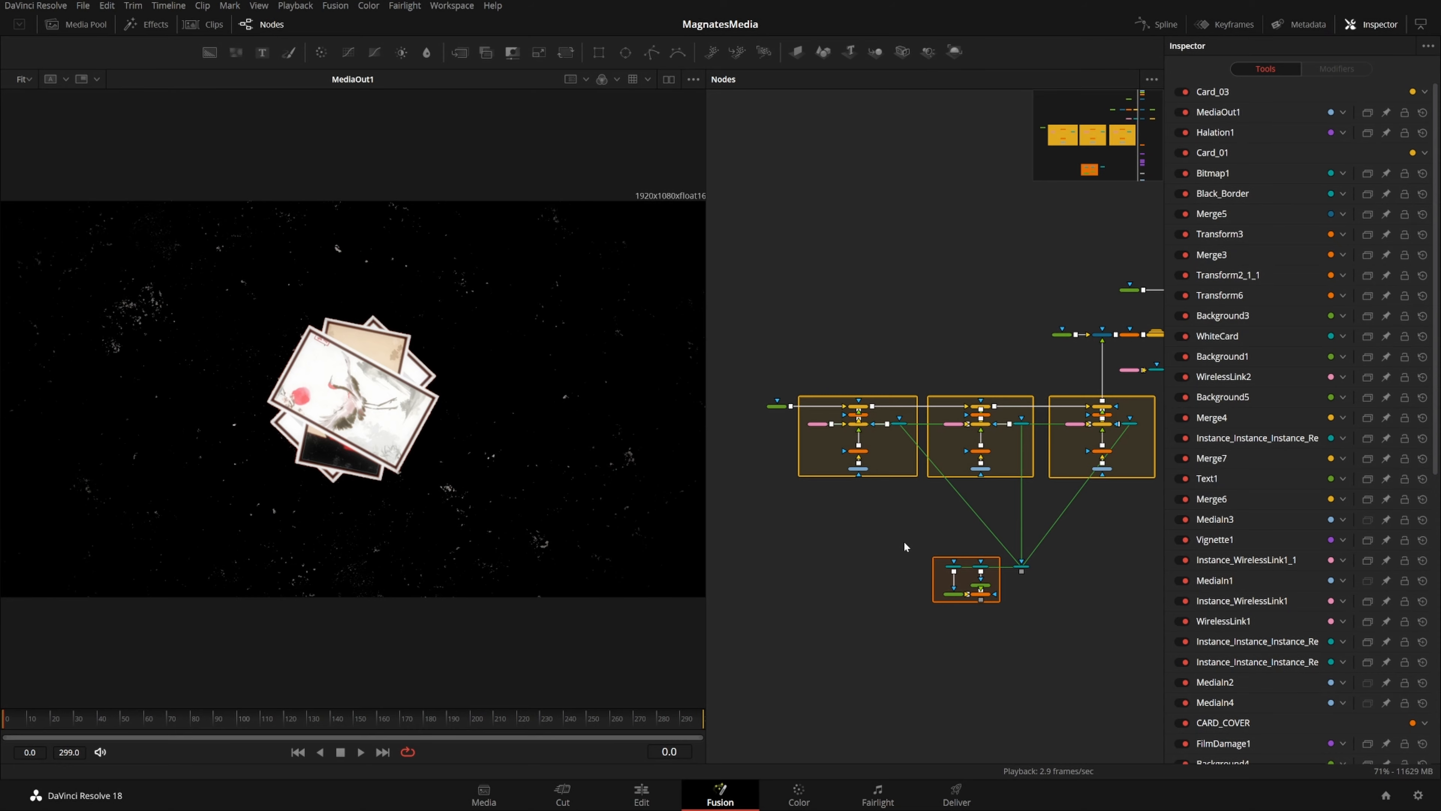
Examine the overall node tree, from the three card groups and their shared source group to the main merge chain
scroll(913, 535, "up", 2)
left_click_drag(1041, 543, 1002, 552)
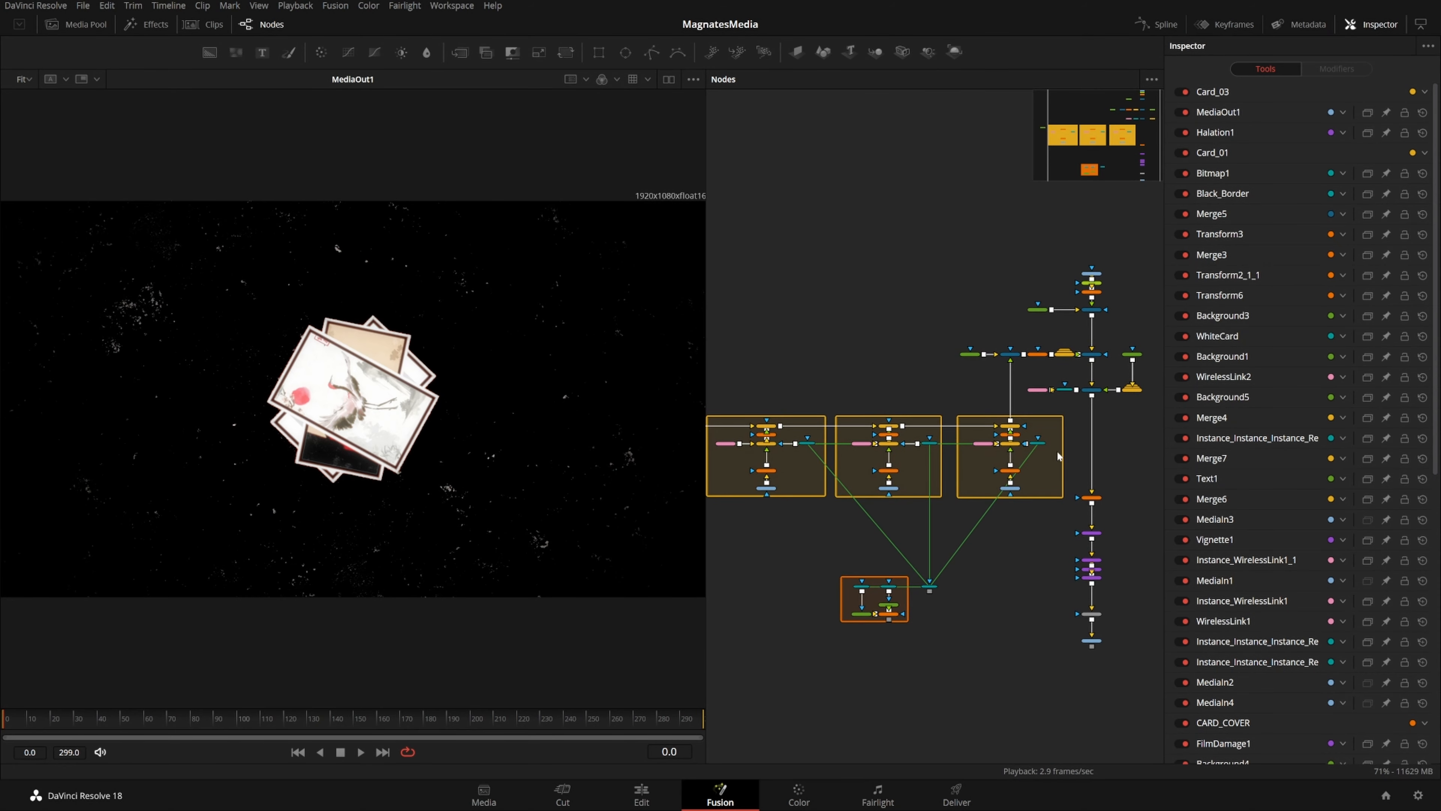
left_click_drag(969, 384, 1025, 364)
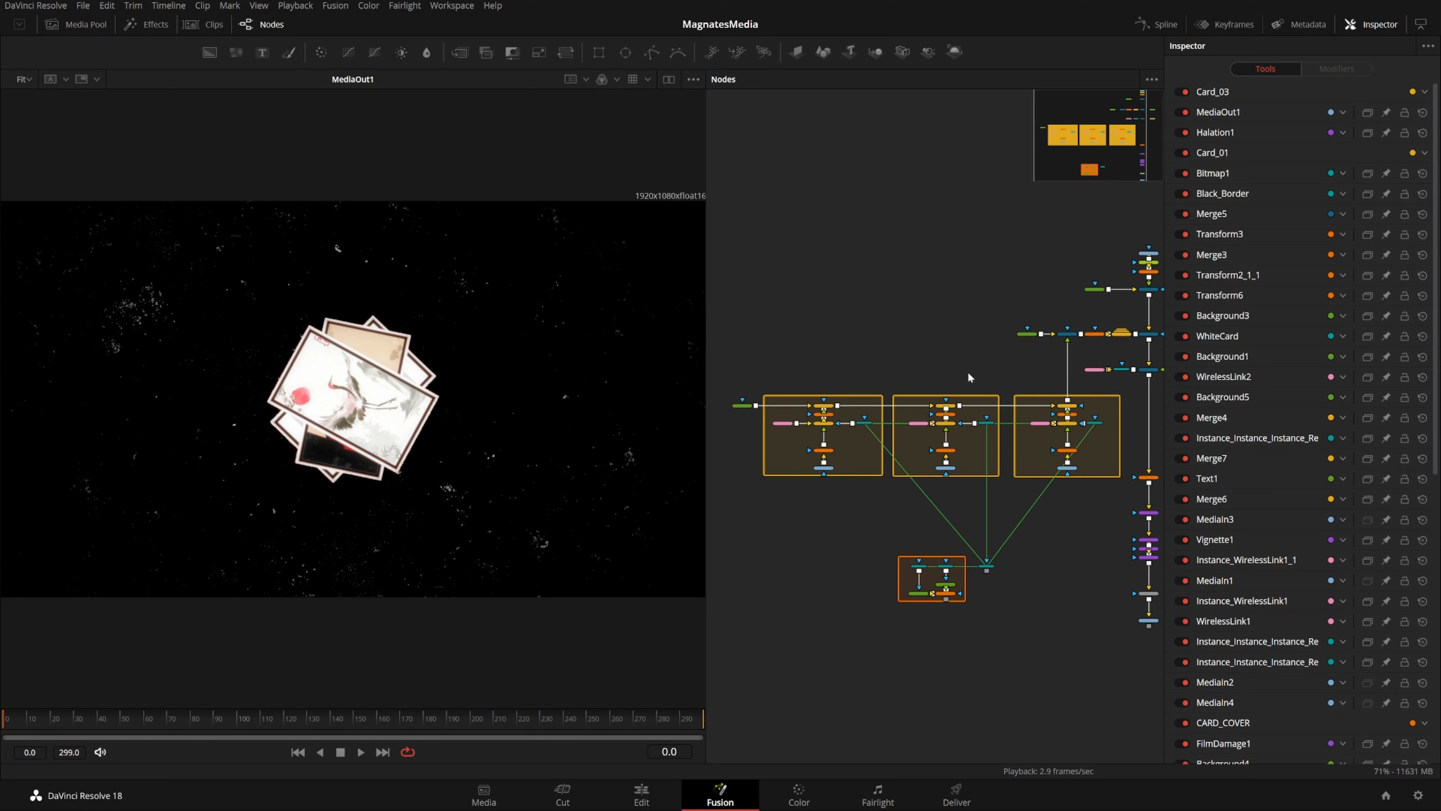
left_click_drag(1082, 344, 807, 454)
scroll(922, 364, "up", 2)
scroll(923, 379, "down", 4)
left_click_drag(961, 399, 1061, 333)
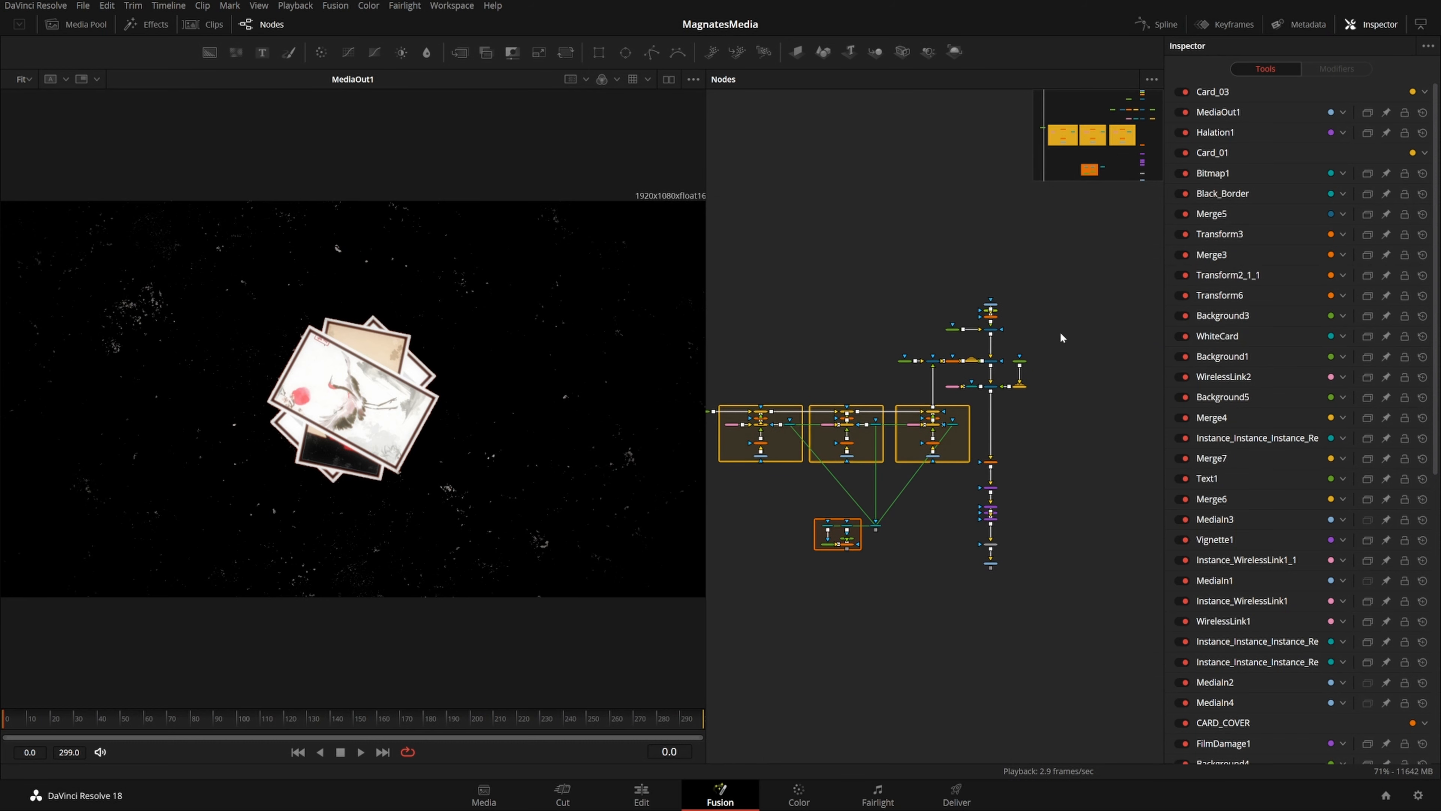
left_click_drag(1081, 255, 697, 658)
left_click(873, 347)
scroll(872, 358, "up", 2)
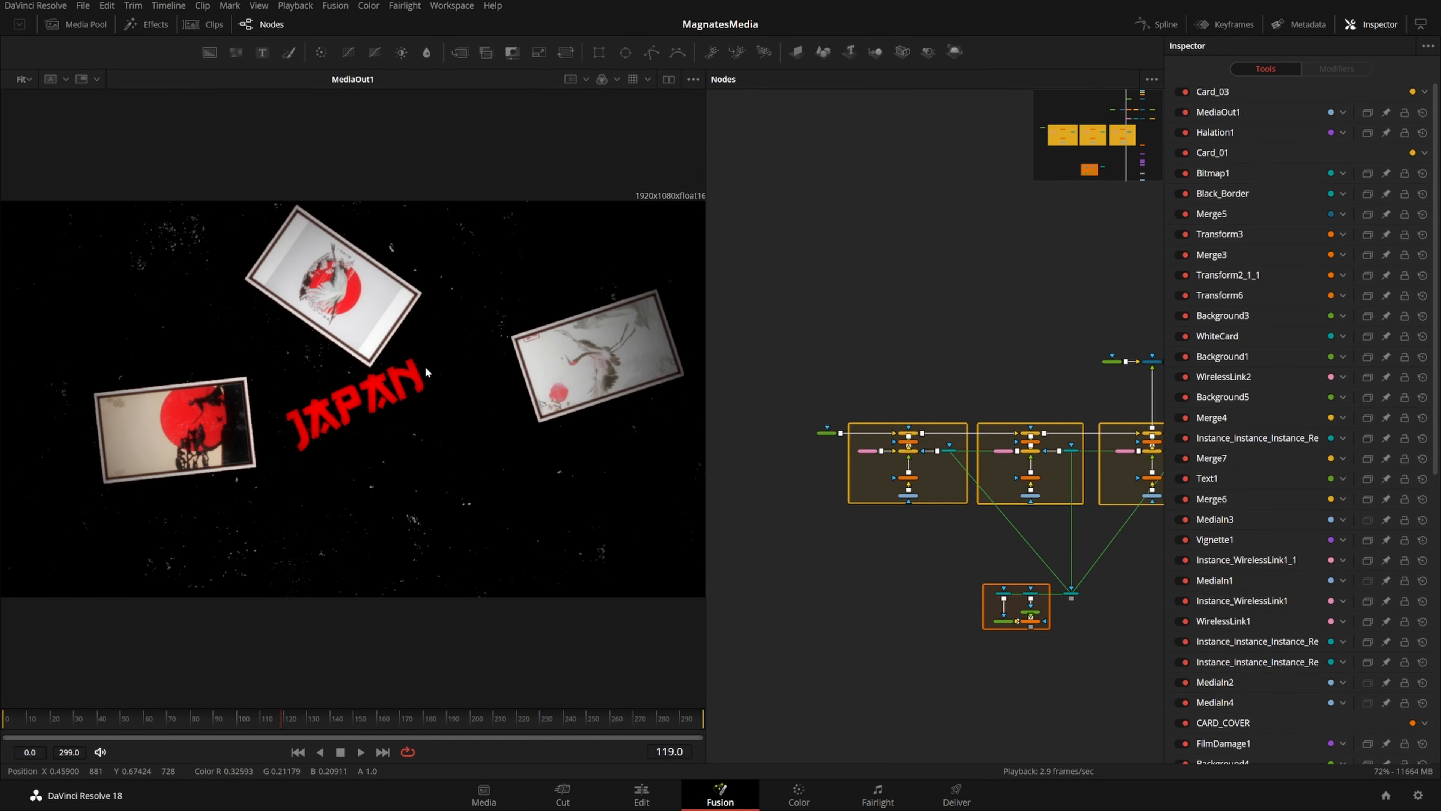
Point out the three card groups in turn with selection boxes, ending with the Card_03 nodes selected
left_click_drag(755, 387, 974, 538)
left_click_drag(975, 411, 1086, 527)
left_click_drag(1084, 524, 938, 542)
left_click_drag(961, 419, 995, 536)
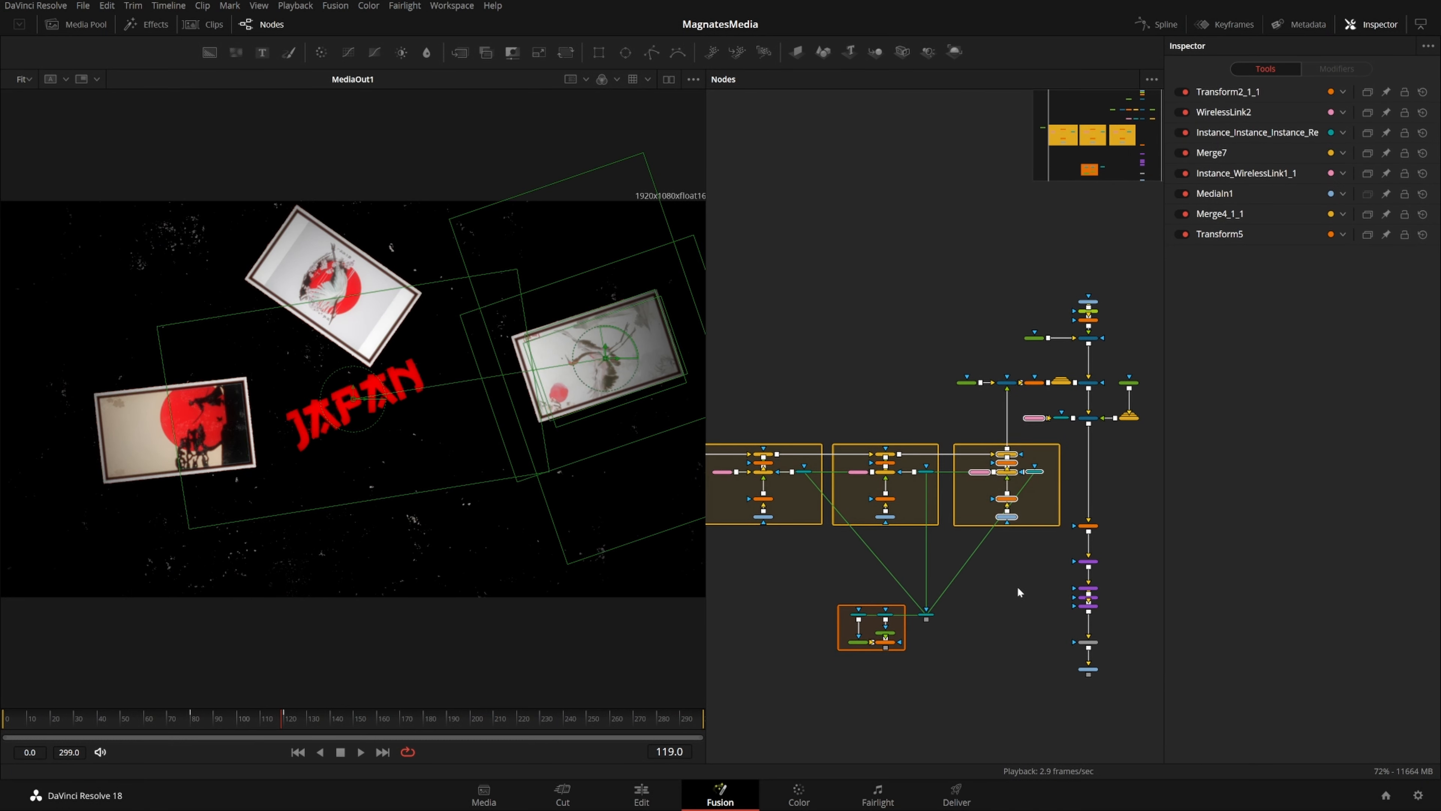
Split the viewer area into two viewers and widen the empty one beside the MediaOut1 preview
scroll(1046, 378, "up", 5)
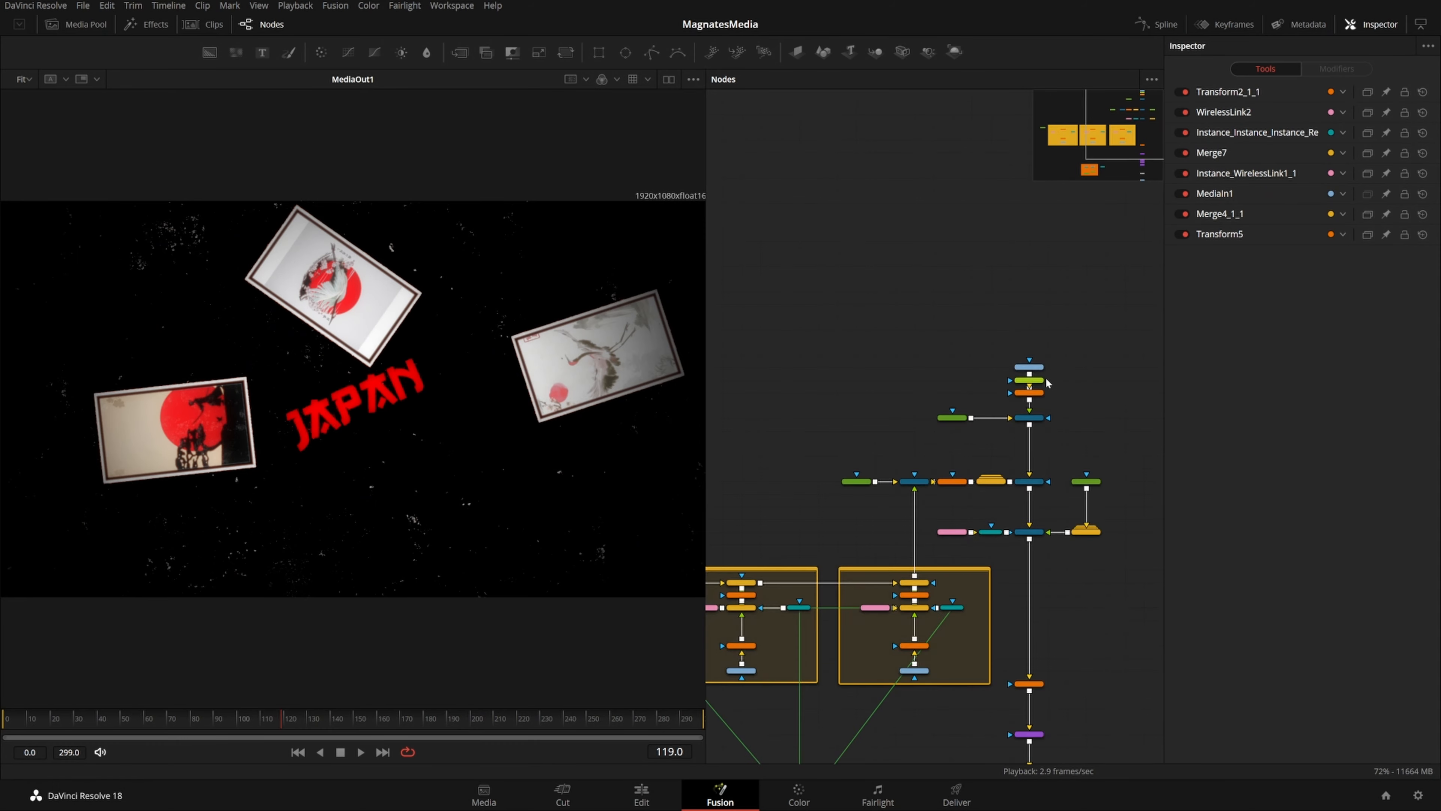
left_click_drag(1086, 438, 1063, 464)
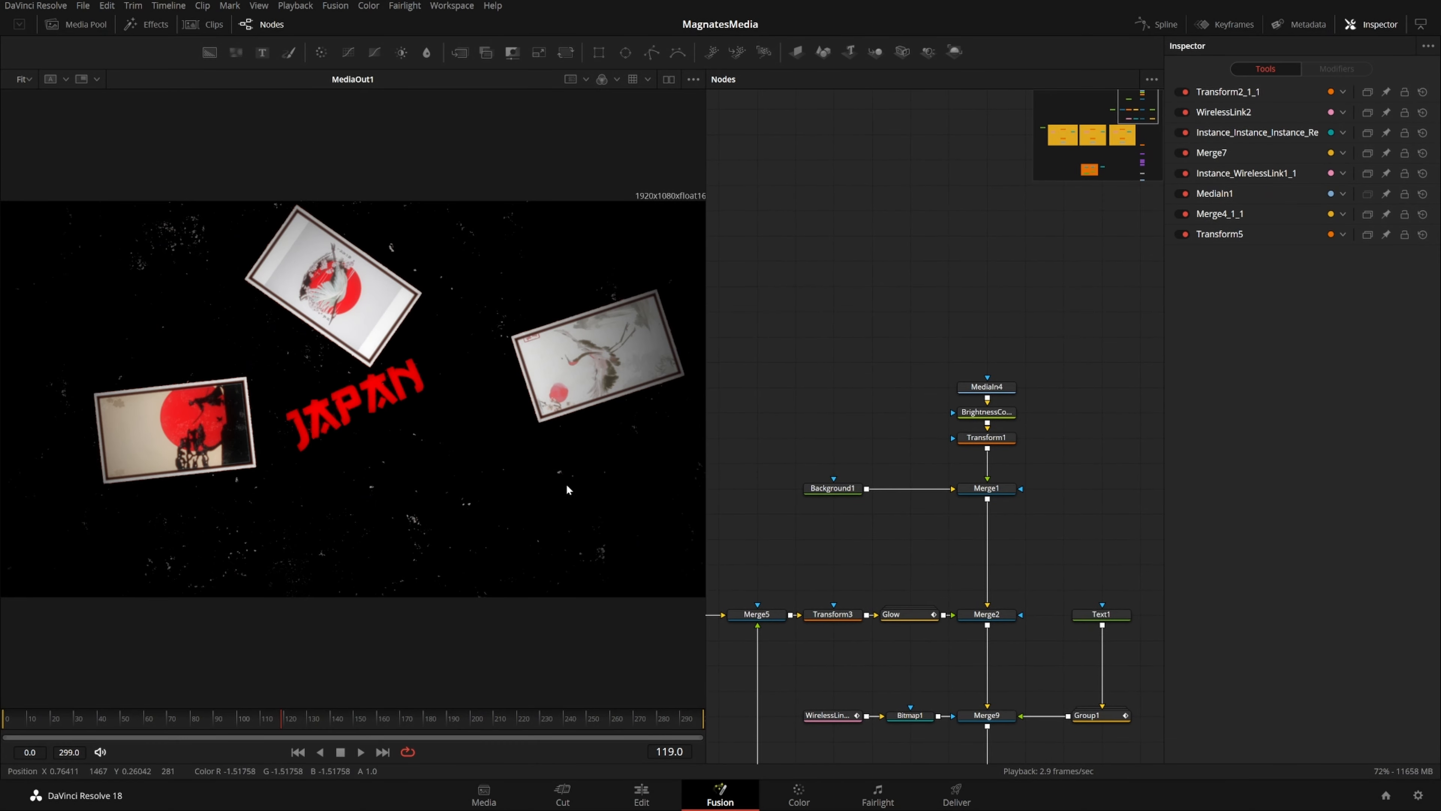
left_click(669, 79)
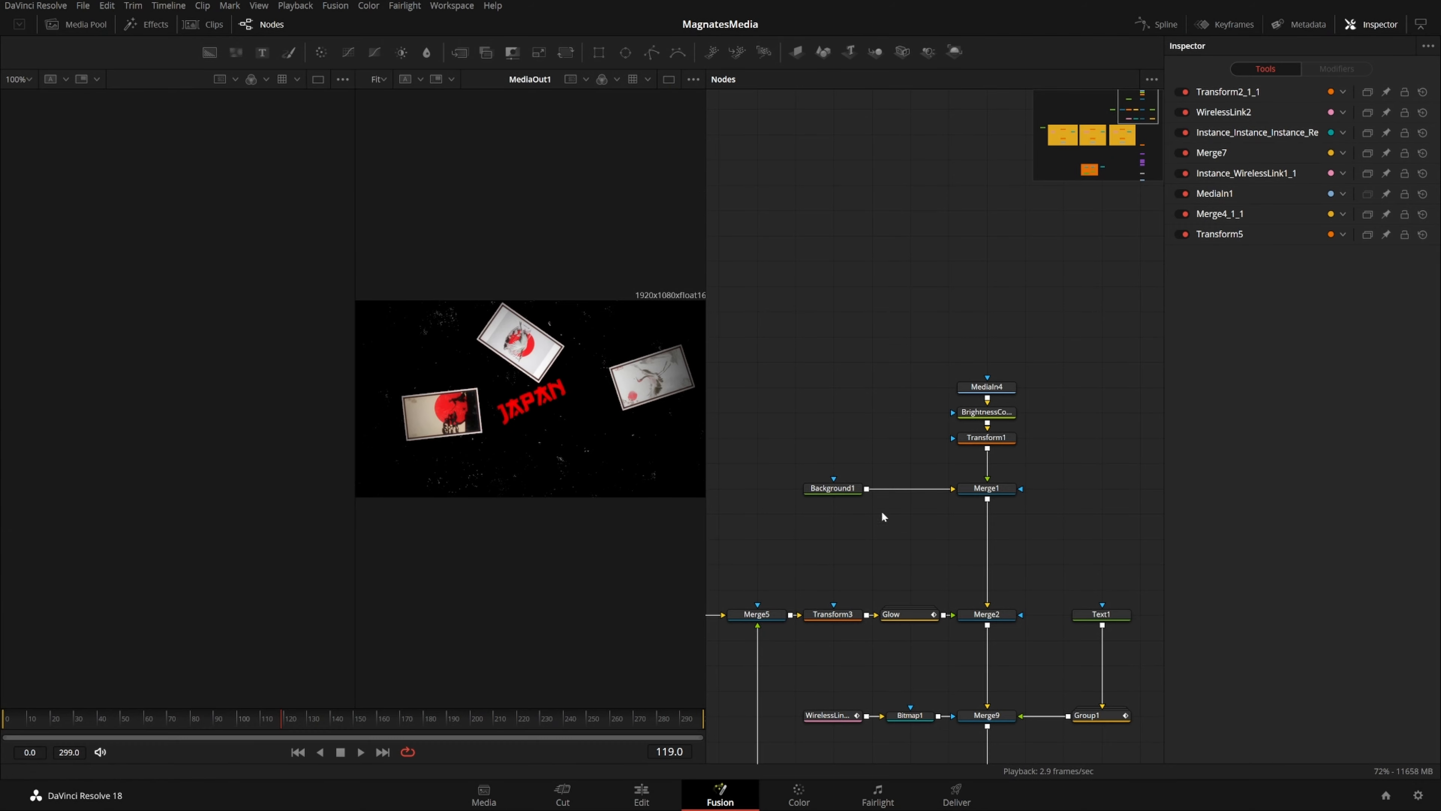
scroll(963, 550, "down", 10)
scroll(936, 589, "up", 10)
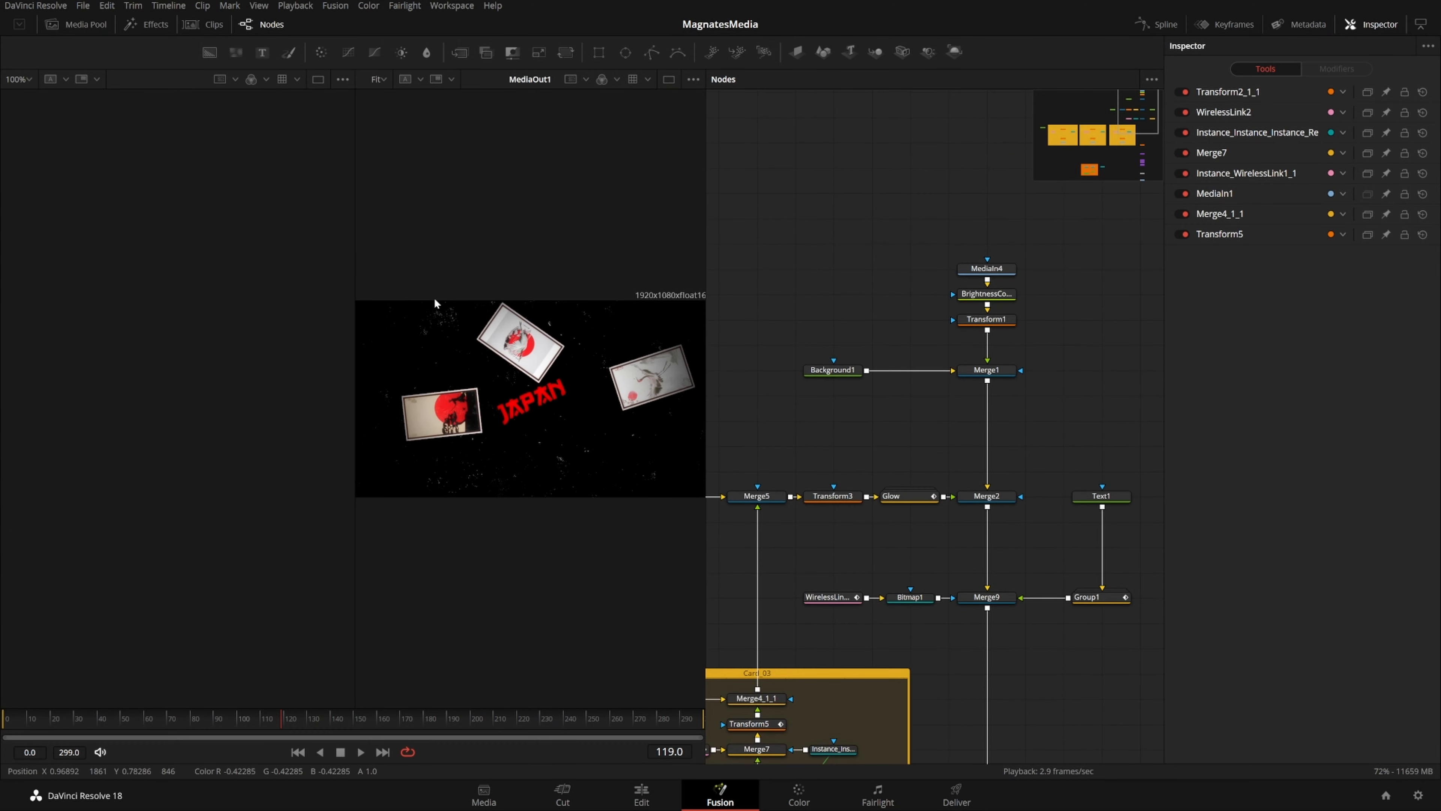
left_click_drag(398, 338, 624, 368)
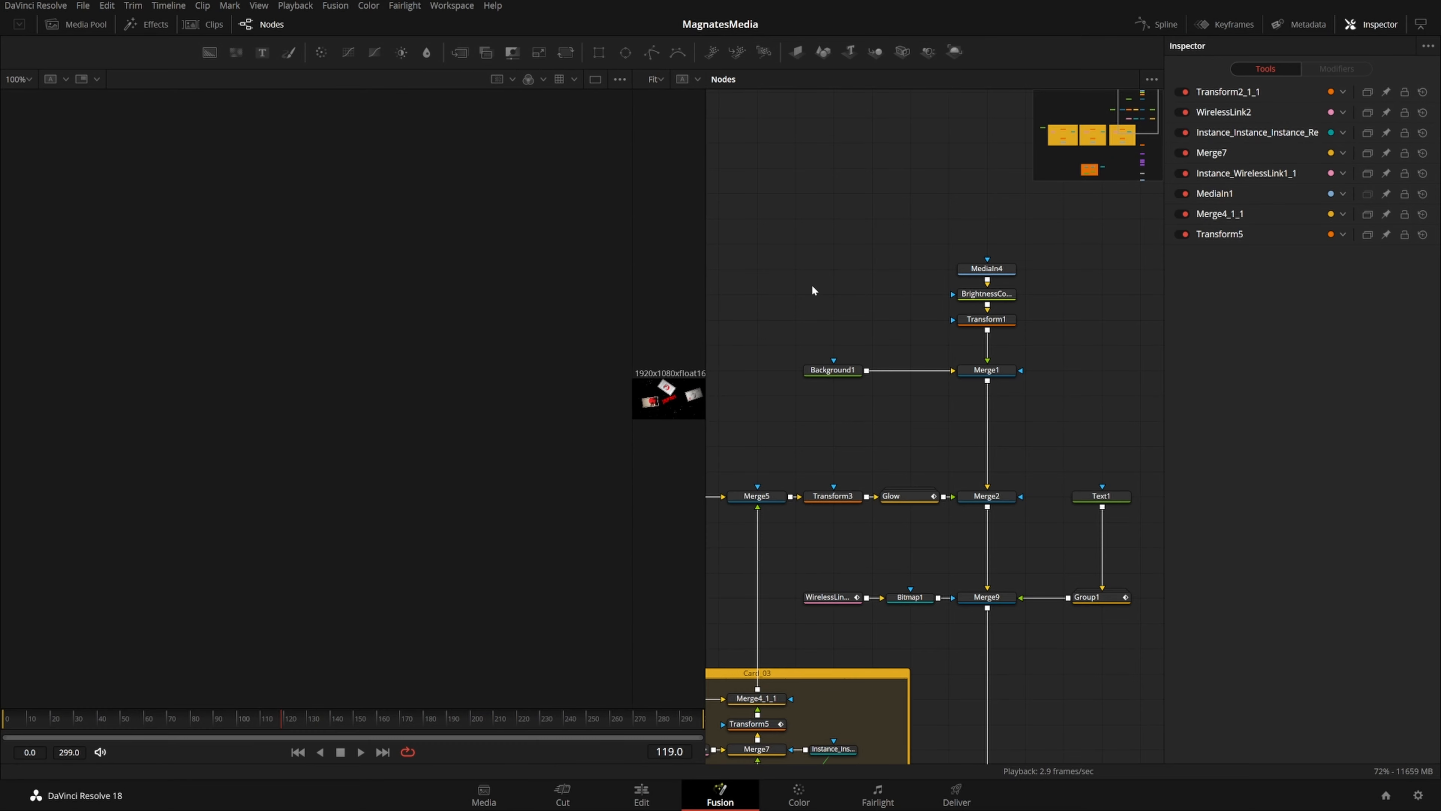
Check the available Fusion layout presets for the workspace and leave without applying one
scroll(958, 335, "down", 3)
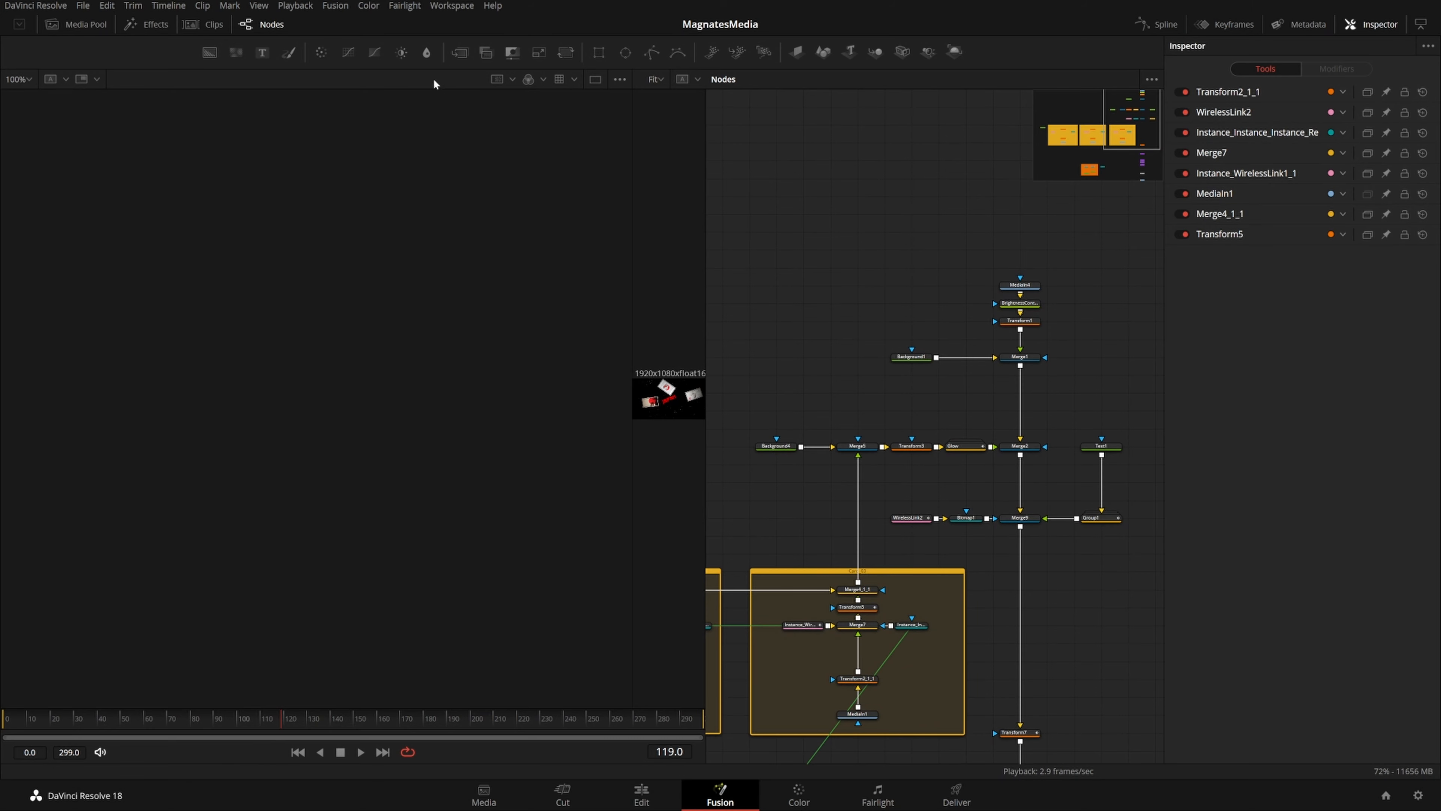
left_click(467, 3)
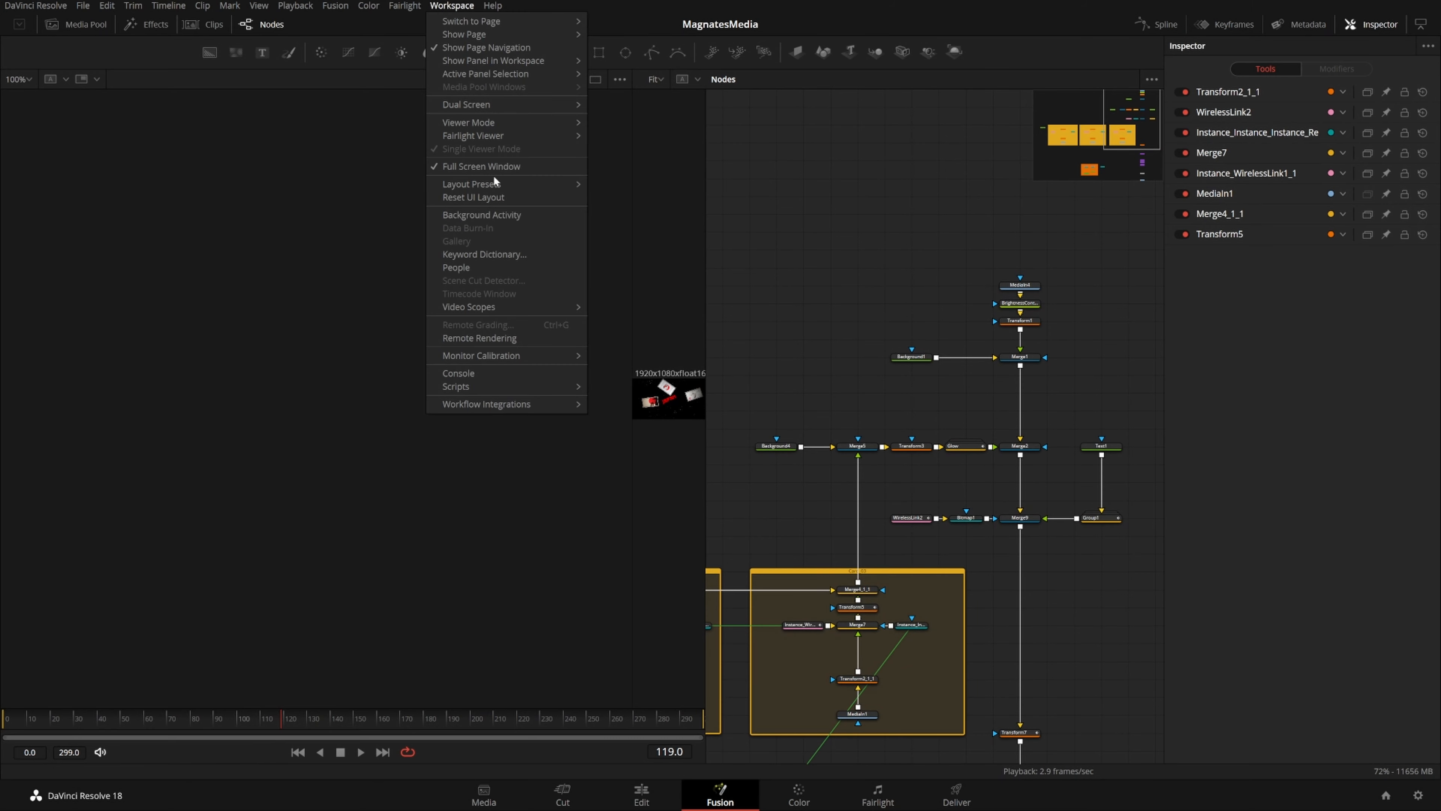
mouse_move(508, 184)
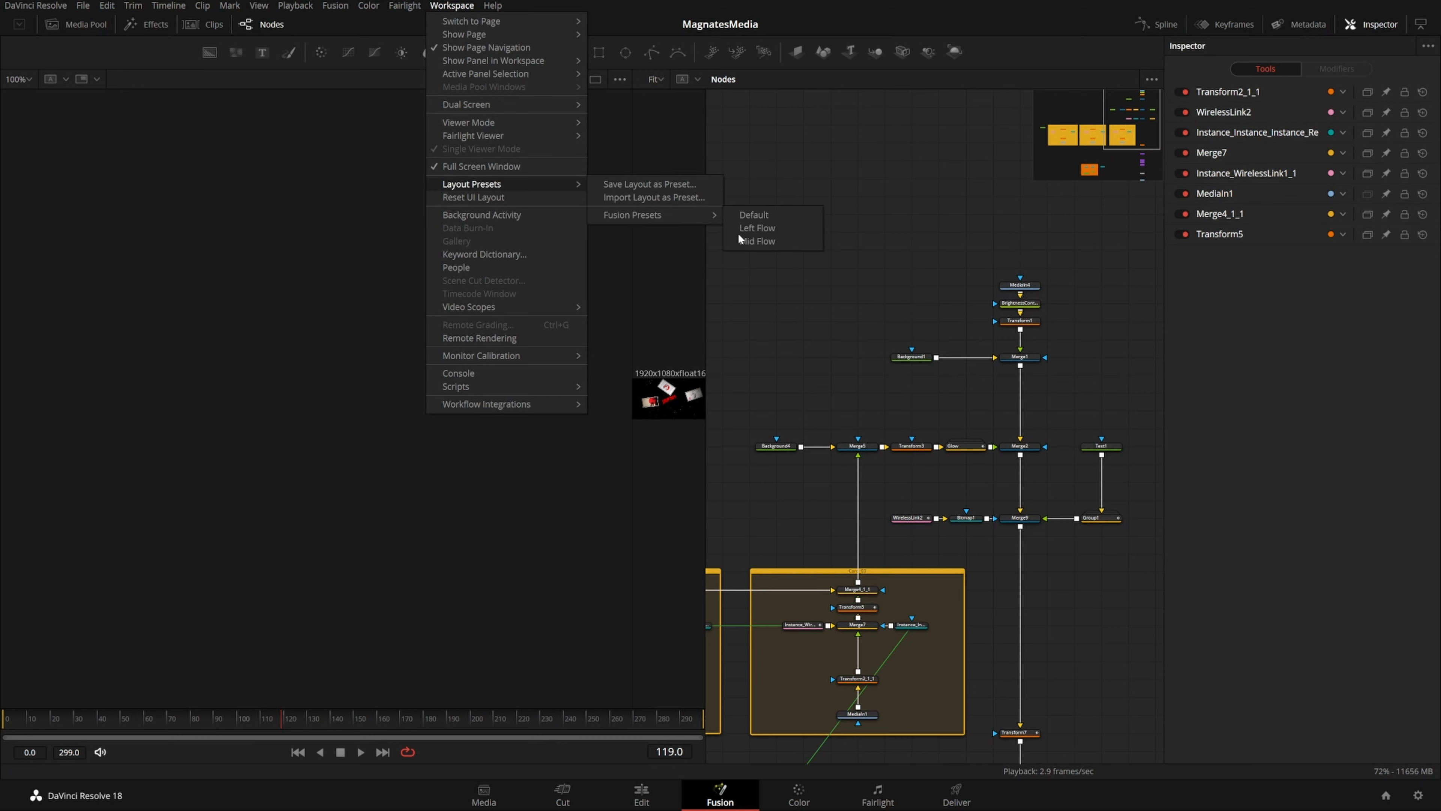
left_click(773, 290)
Check the node graph's Arrange Tools options for grid snapping and select the MediaIn4 node
right_click(776, 273)
mouse_move(868, 314)
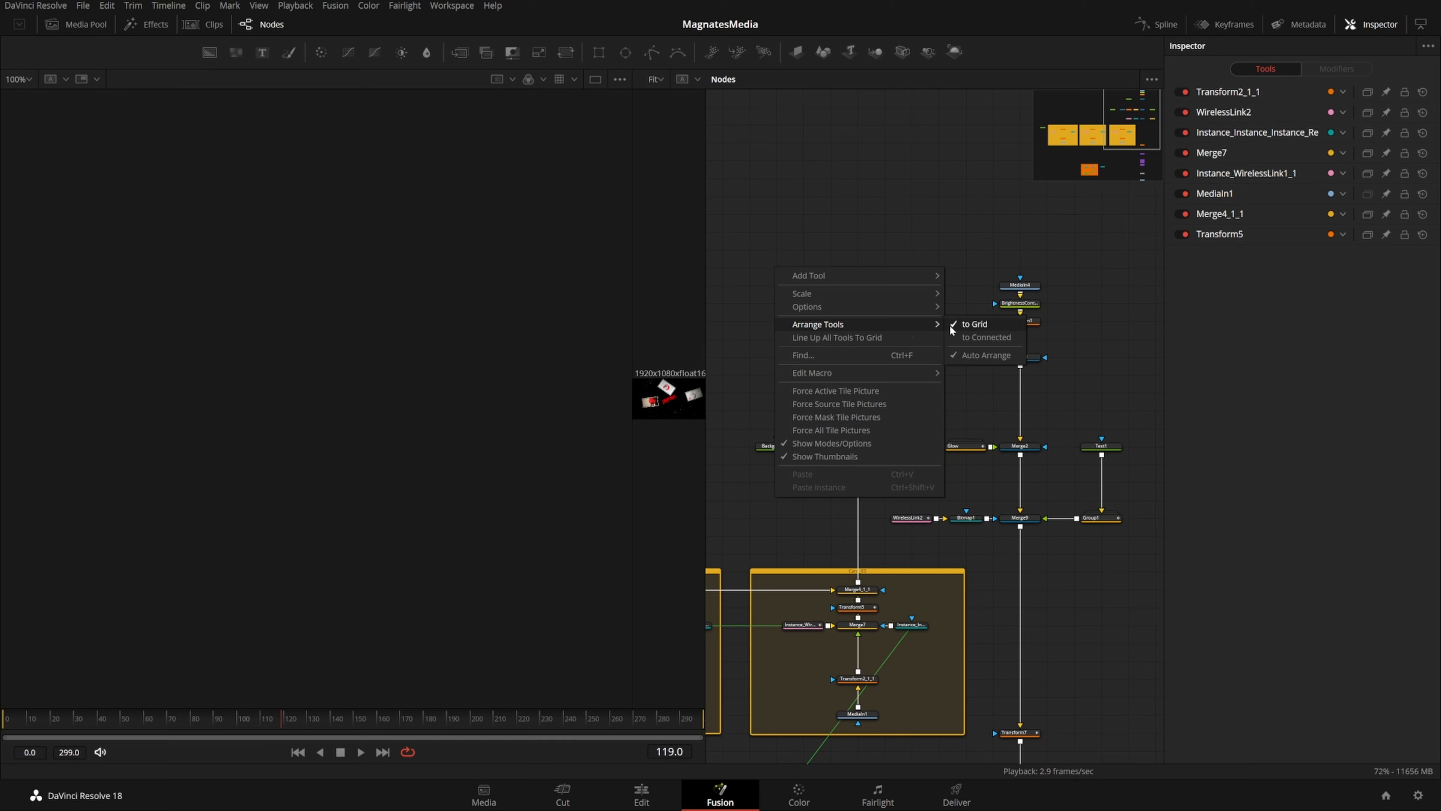
left_click(980, 355)
mouse_move(1020, 284)
left_mouse_down()
mouse_move(993, 267)
mouse_move(1028, 276)
left_mouse_up()
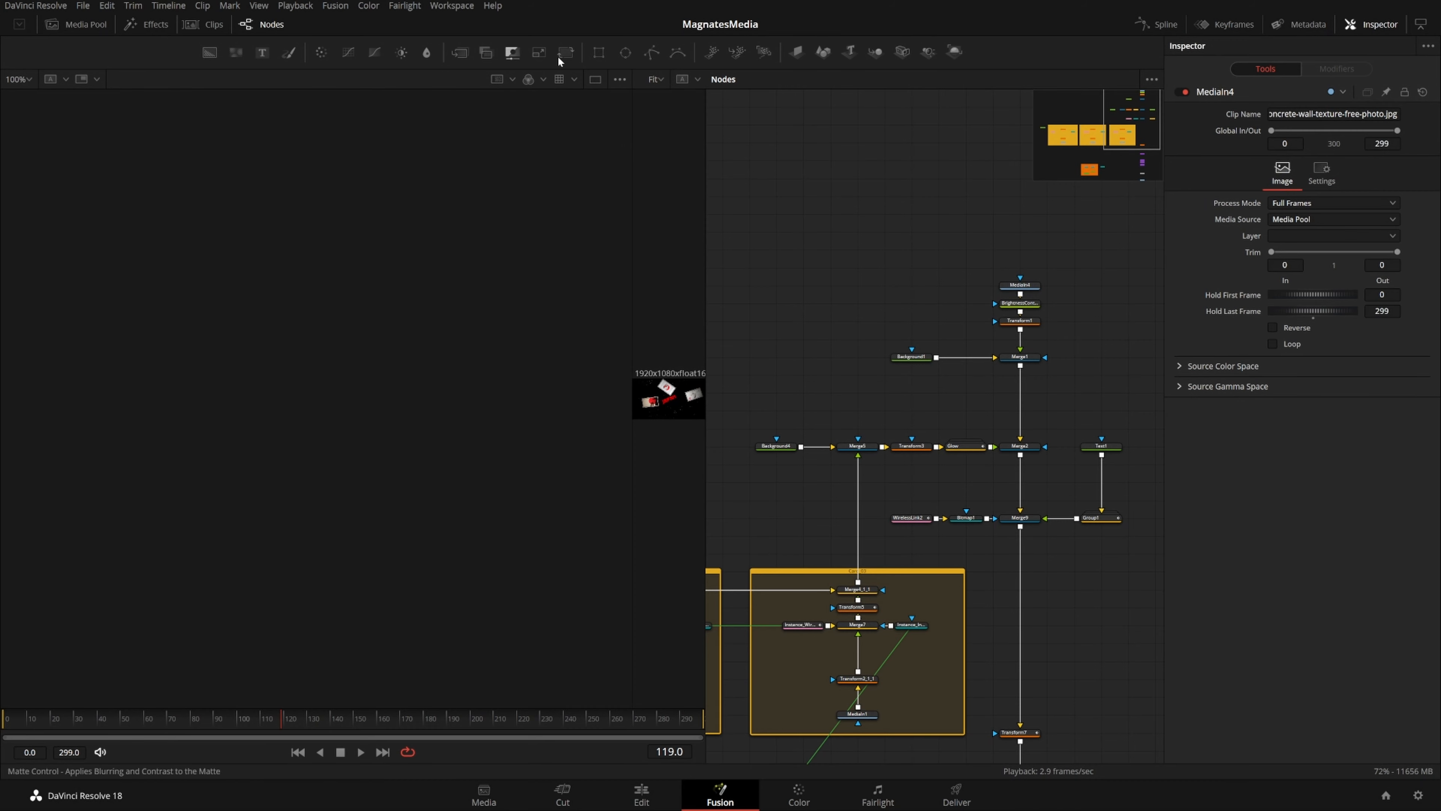
Look at the Fusion options, and toggle the node editor and the Inspector off and back on
left_click(348, 6)
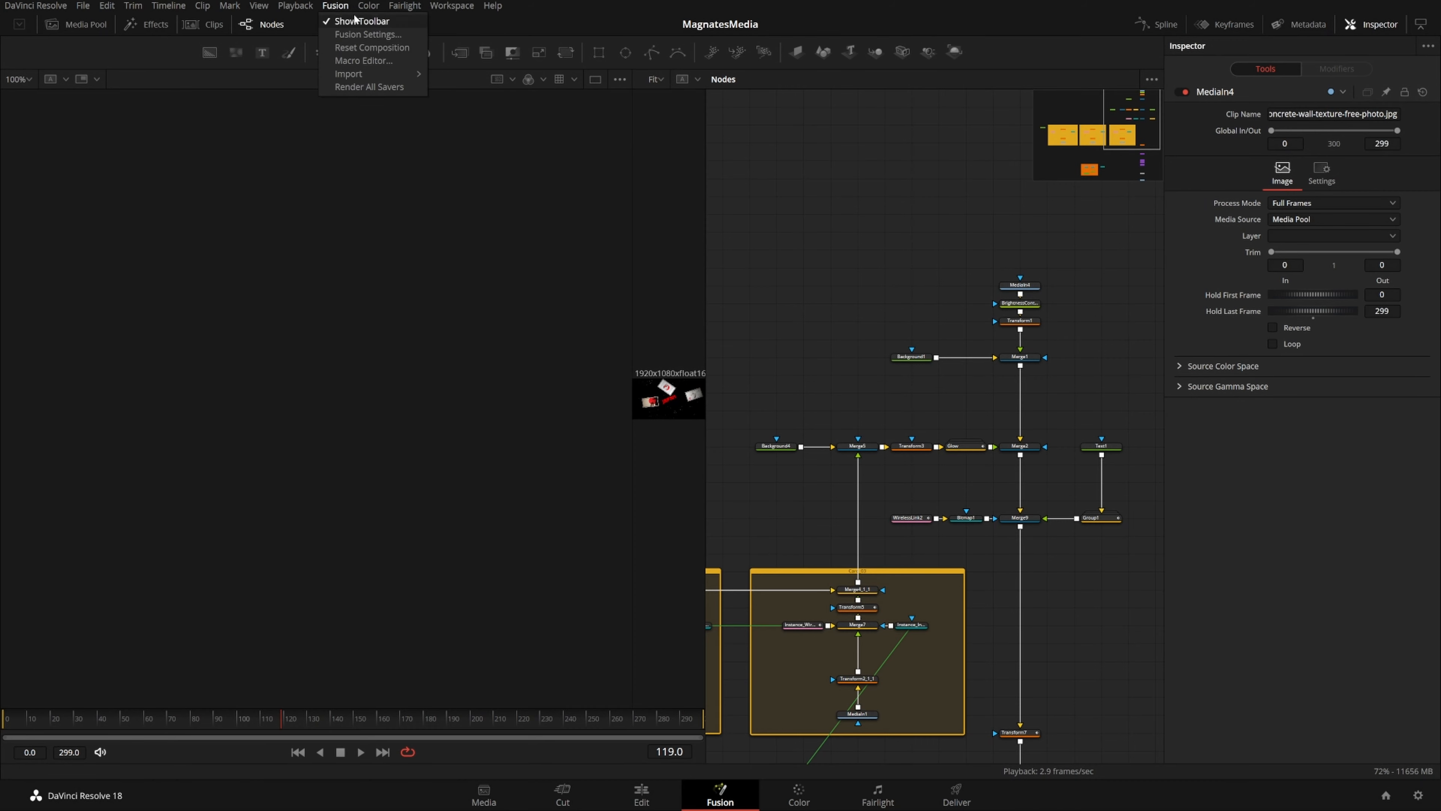
left_click(802, 256)
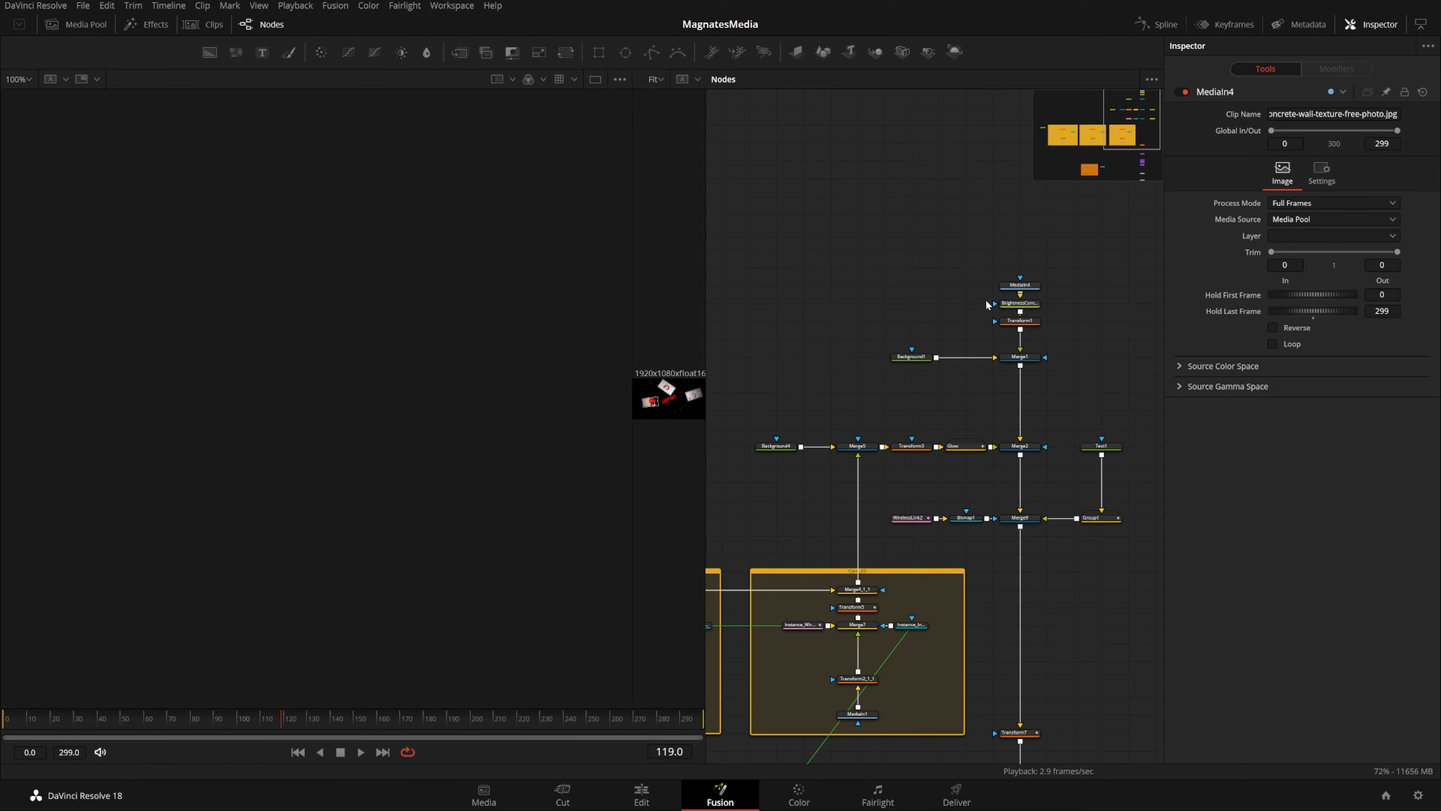
left_click(279, 28)
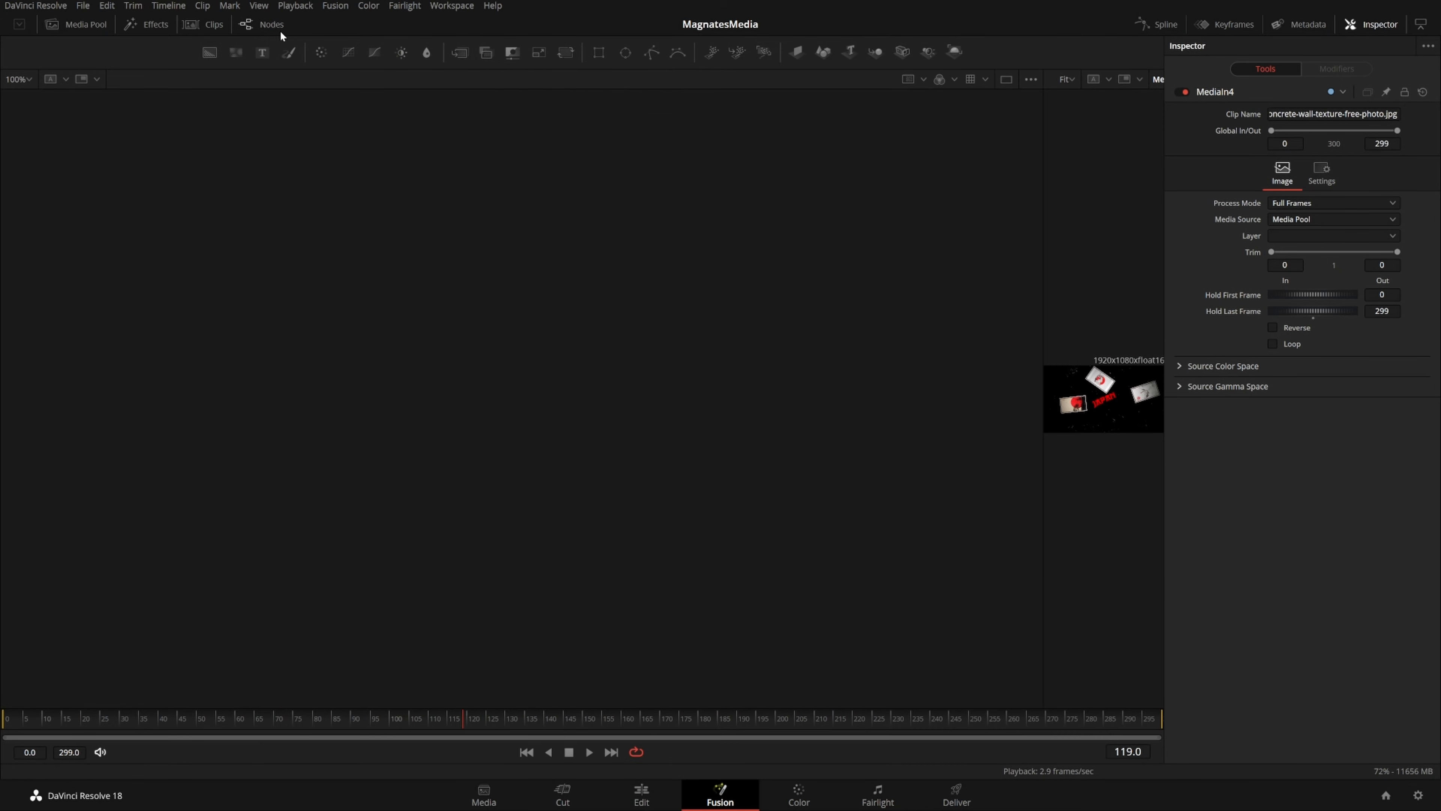
left_click(280, 30)
left_click(1372, 25)
left_click(1372, 25)
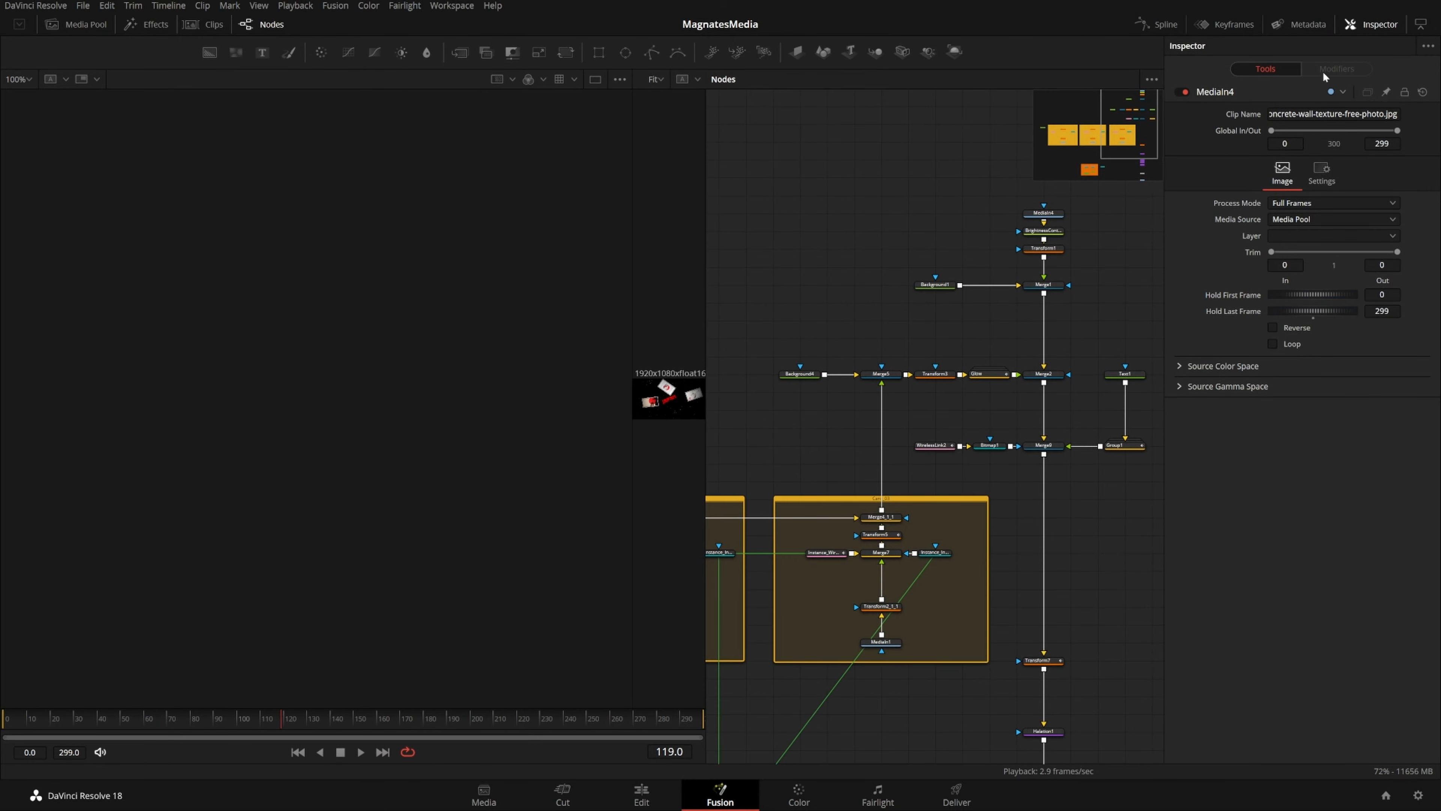
Display the MediaIn4 concrete texture in the larger viewer, examine it up close and fit it to the view
left_click_drag(1135, 241, 1219, 184)
left_click_drag(850, 260, 984, 224)
scroll(978, 220, "down", 2)
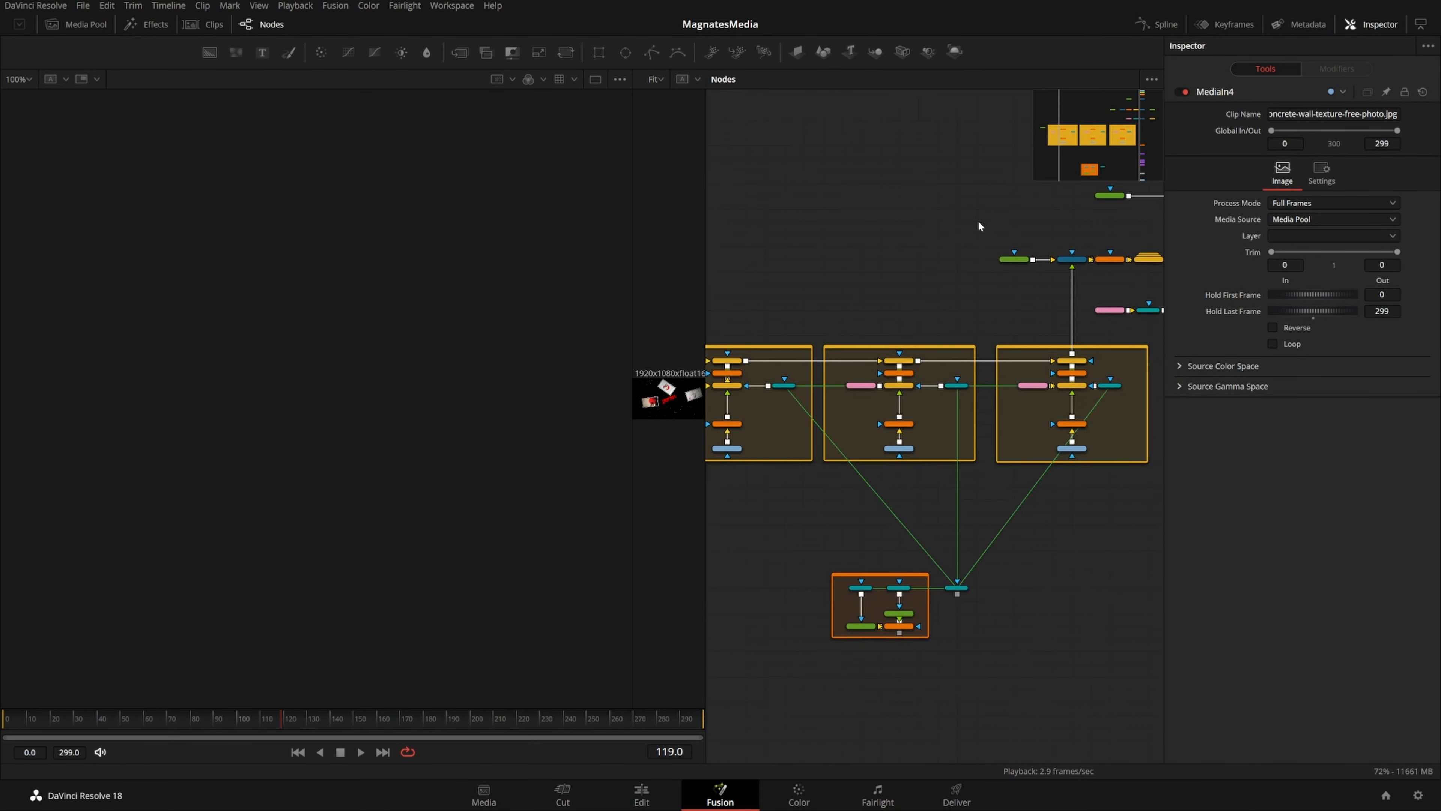
left_click_drag(1032, 274, 954, 366)
scroll(1047, 256, "up", 2)
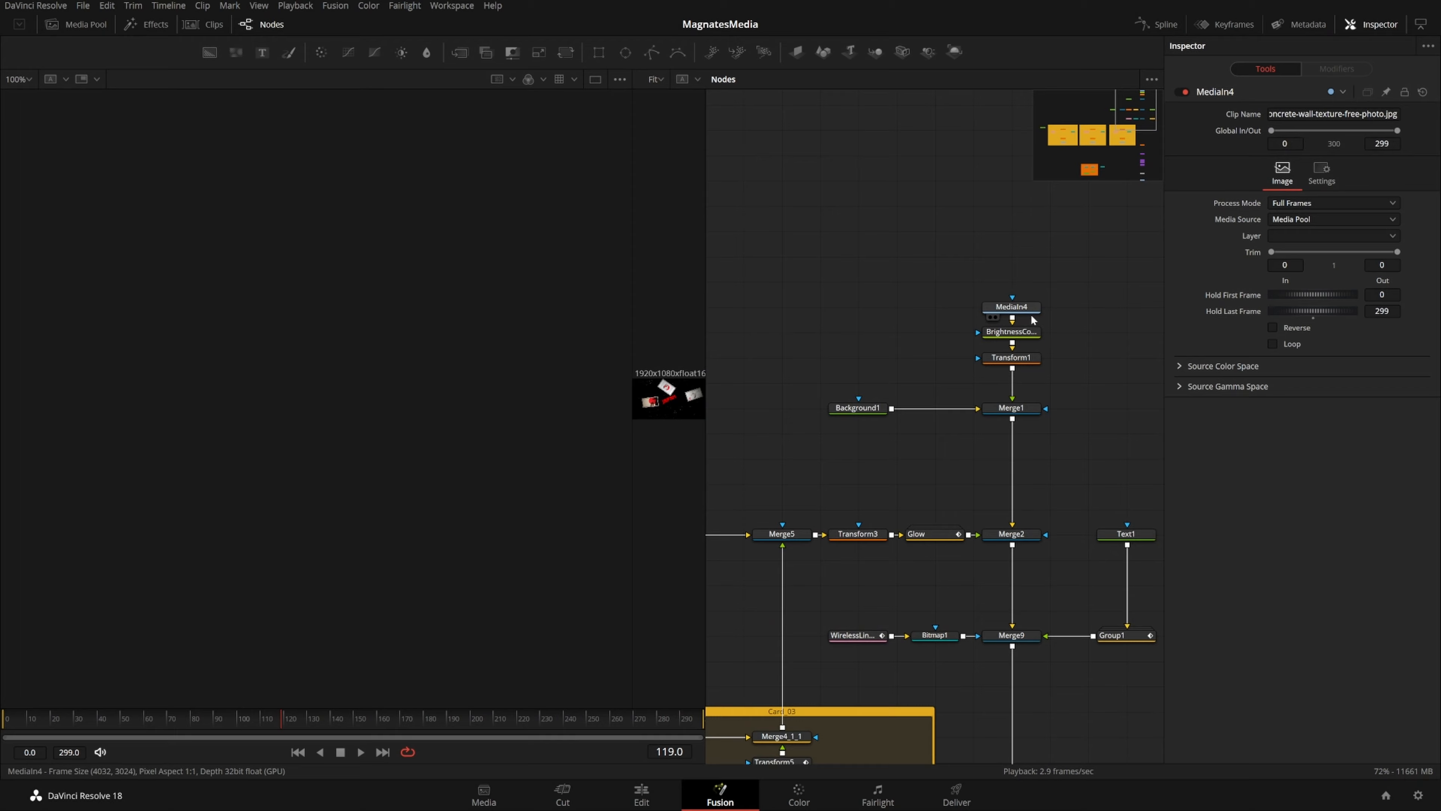
left_click_drag(1012, 309, 146, 280)
scroll(311, 326, "down", 2)
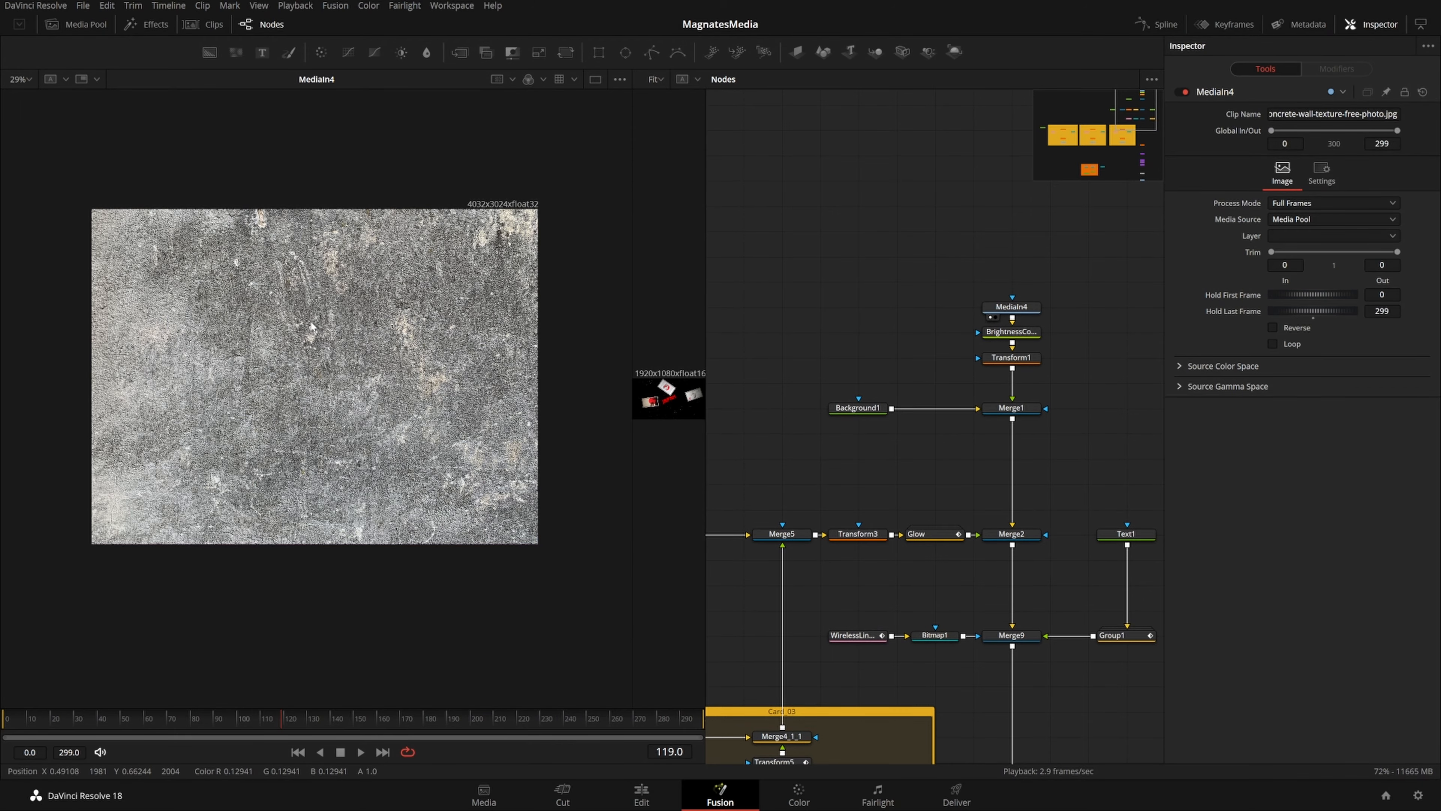
key("ctrl+f")
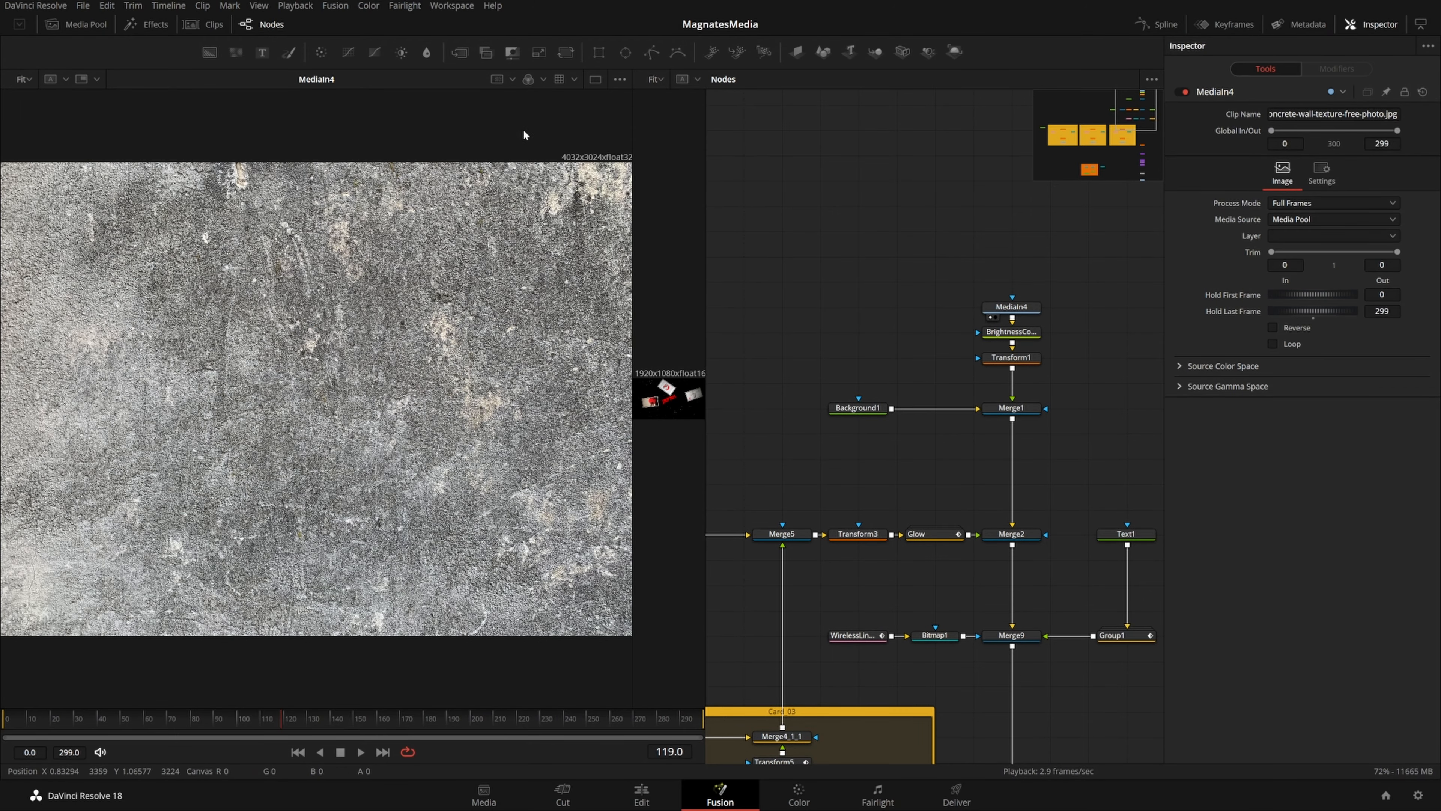
scroll(346, 388, "up", 5)
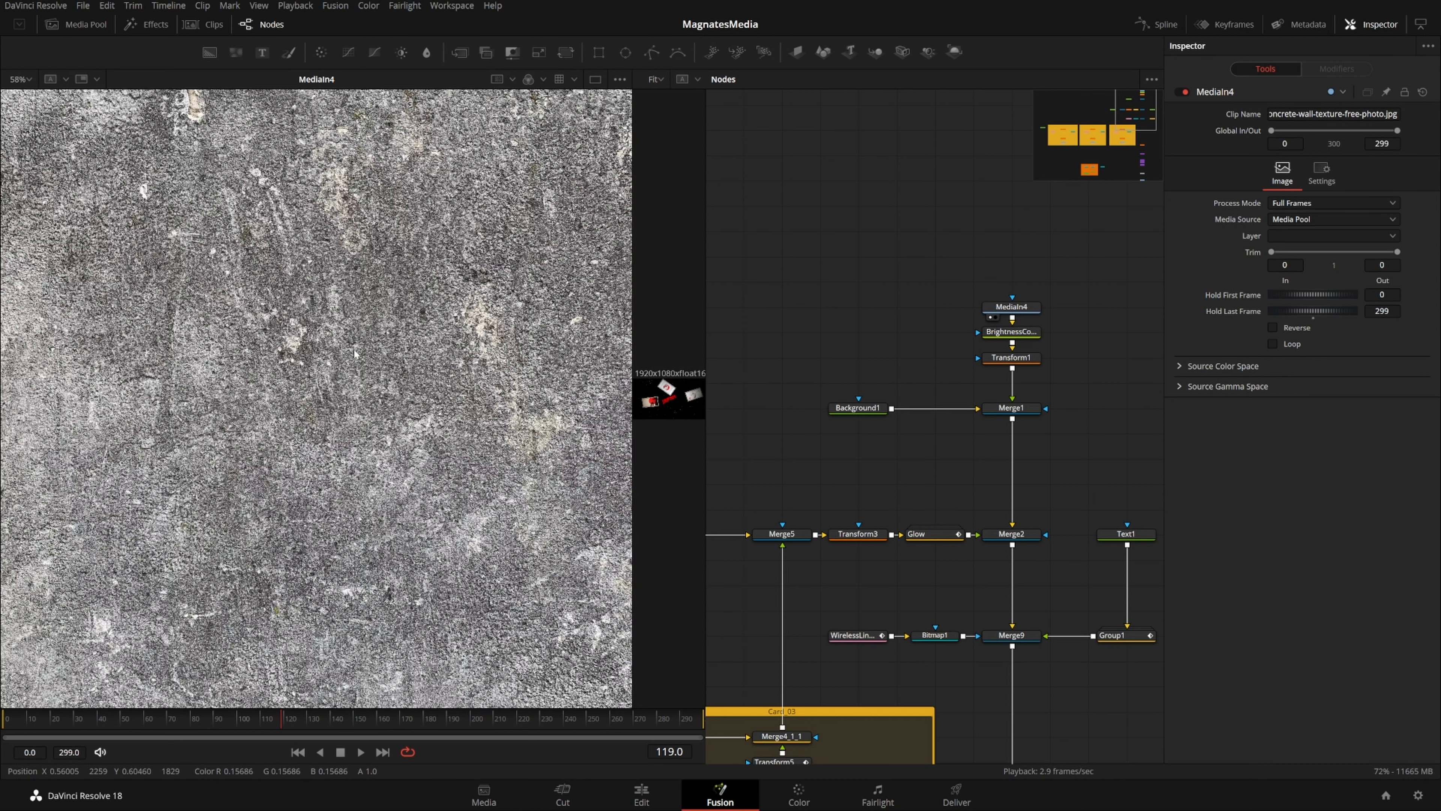
key("ctrl+f")
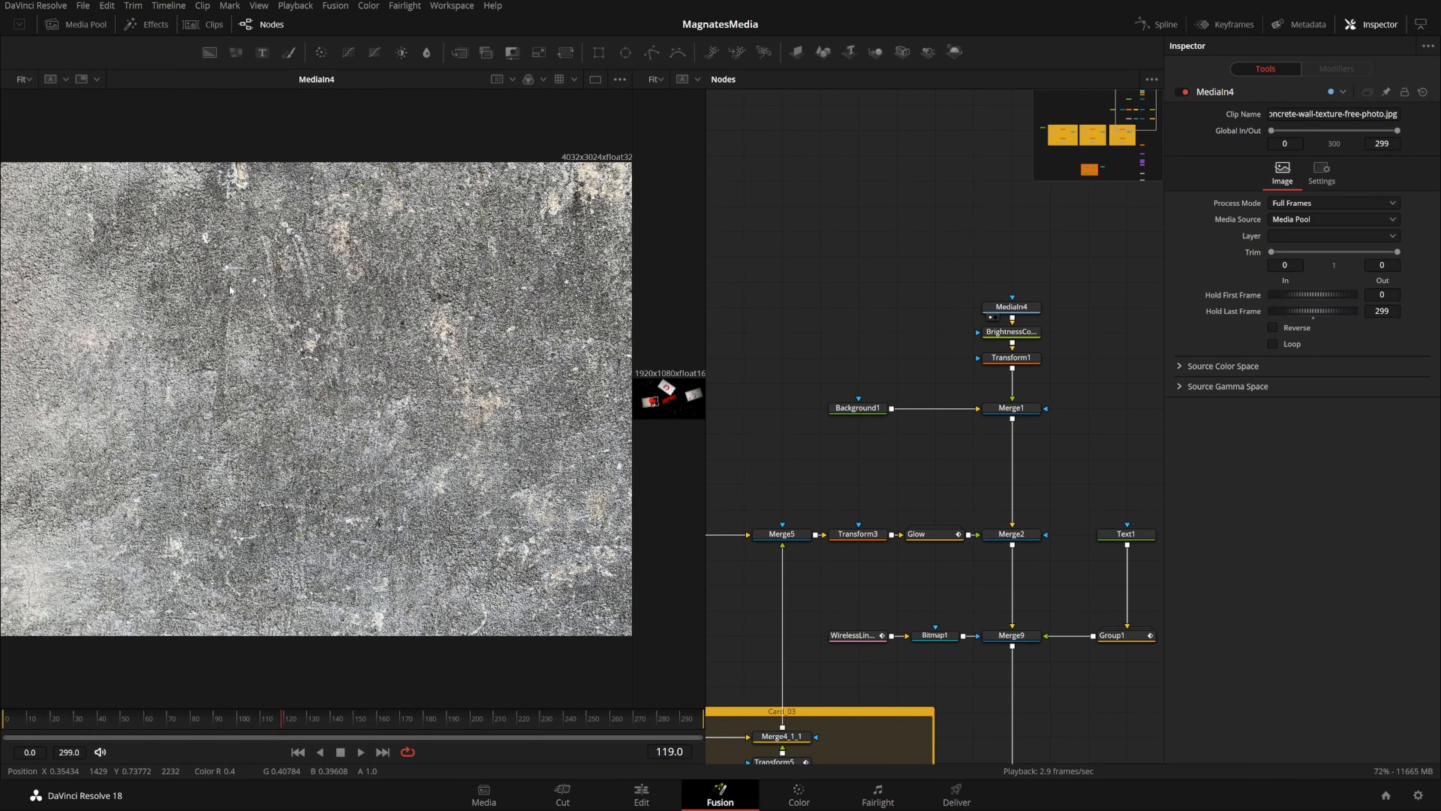
Compare the MediaIn4 texture with the BrightnessContrast1 output and show that node's settings, keeping the image fitted to the viewer
left_click_drag(1028, 334, 510, 335)
left_click_drag(1034, 310, 454, 282)
left_click_drag(1011, 331, 418, 368)
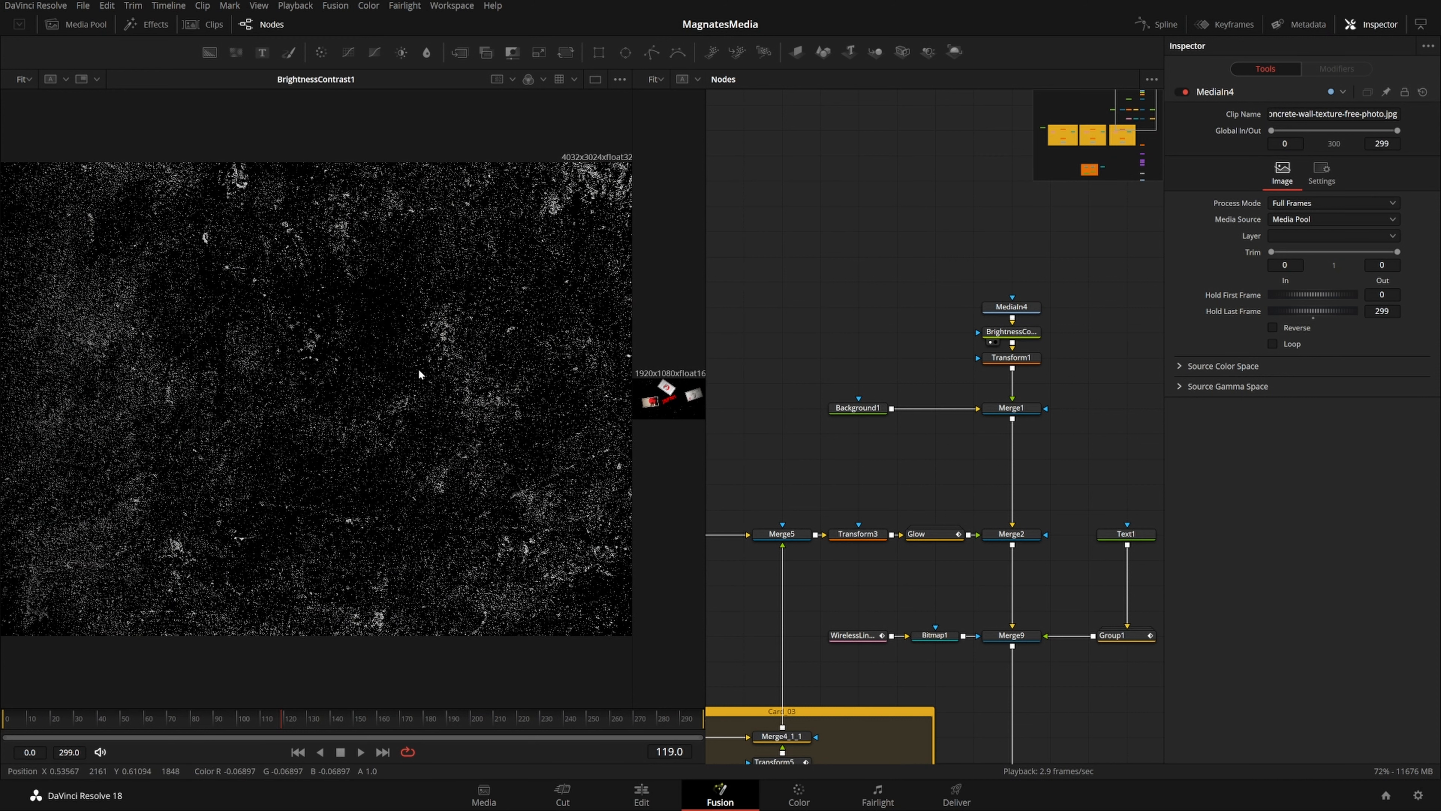
left_click(1016, 332)
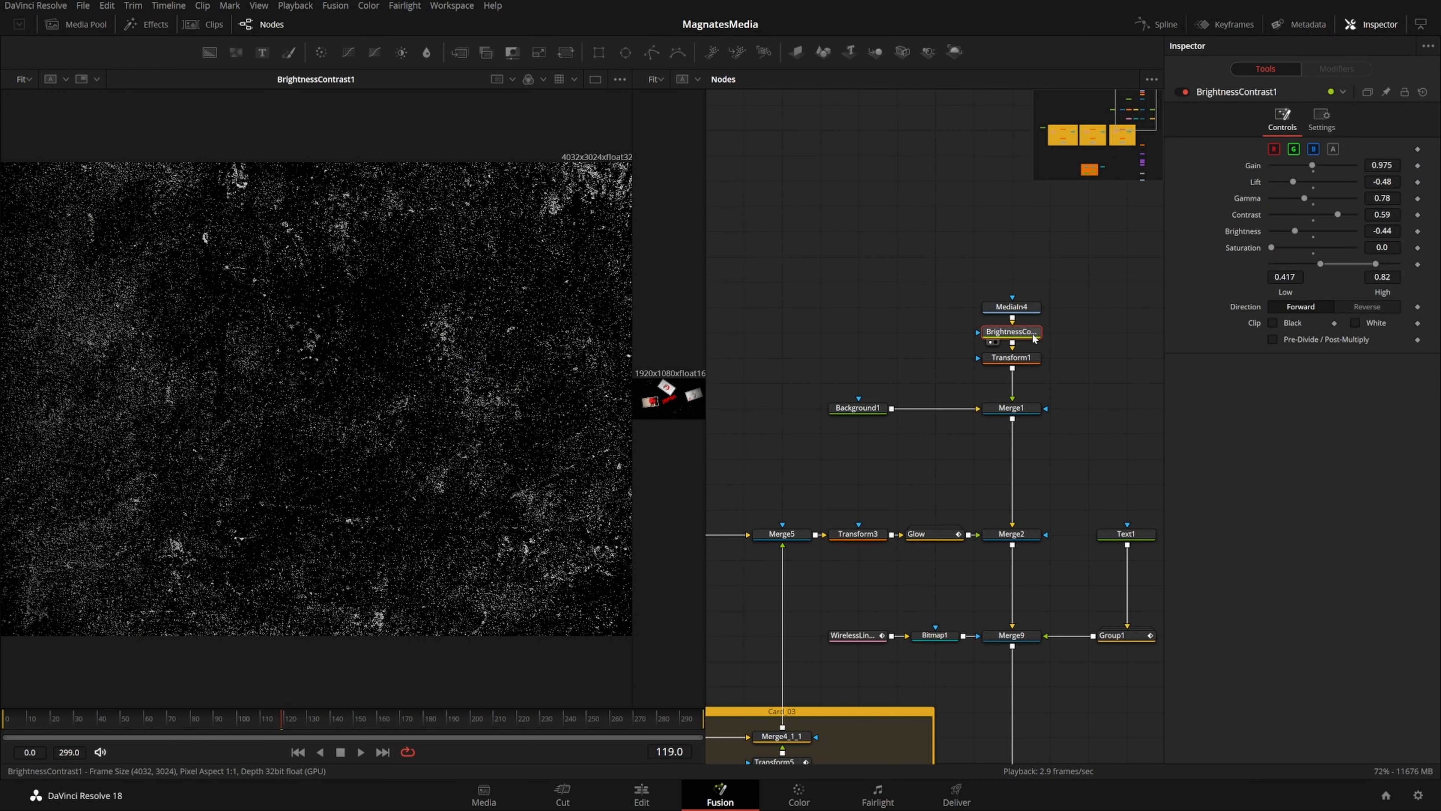
left_click_drag(1122, 397, 1072, 404)
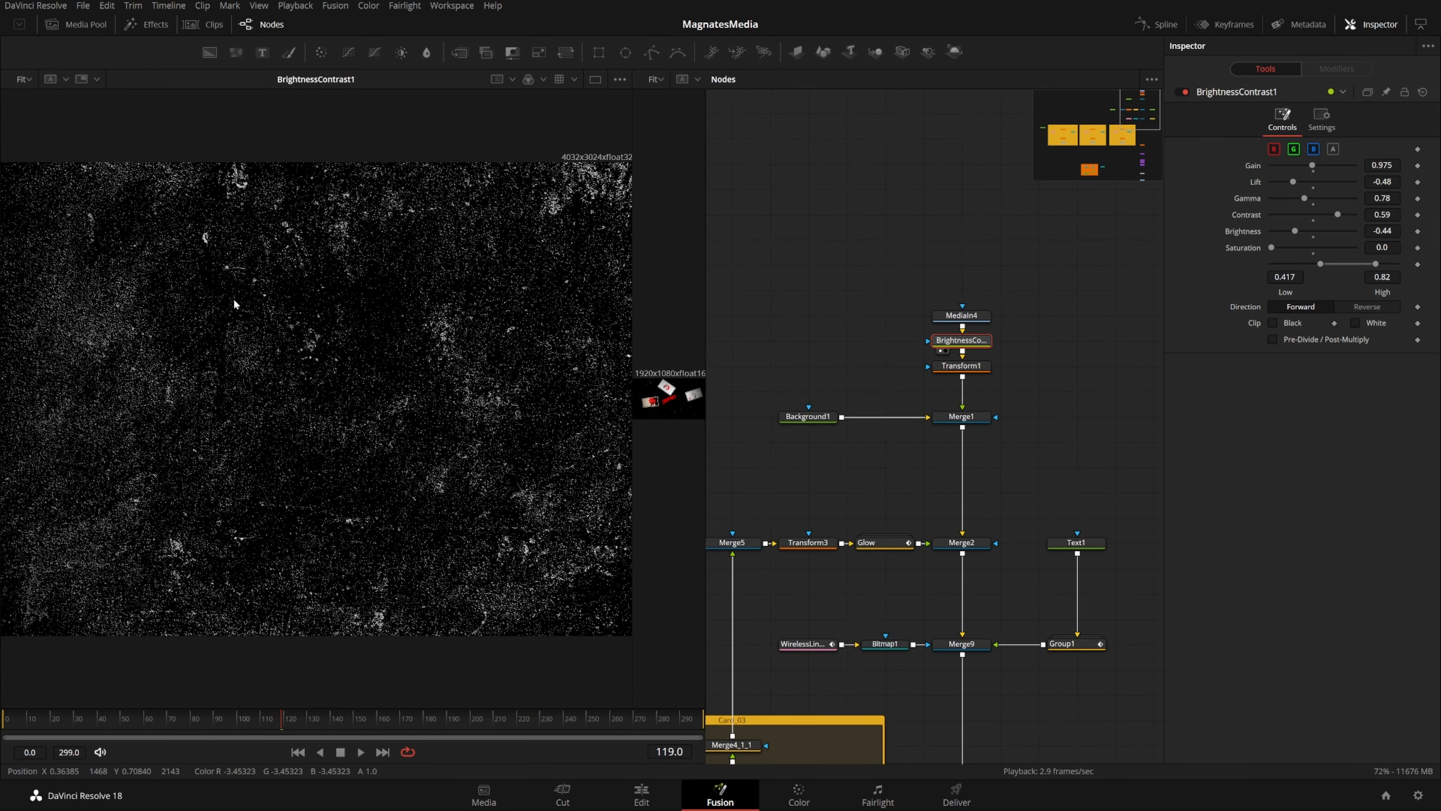
left_click_drag(357, 369, 322, 376)
left_click(33, 84)
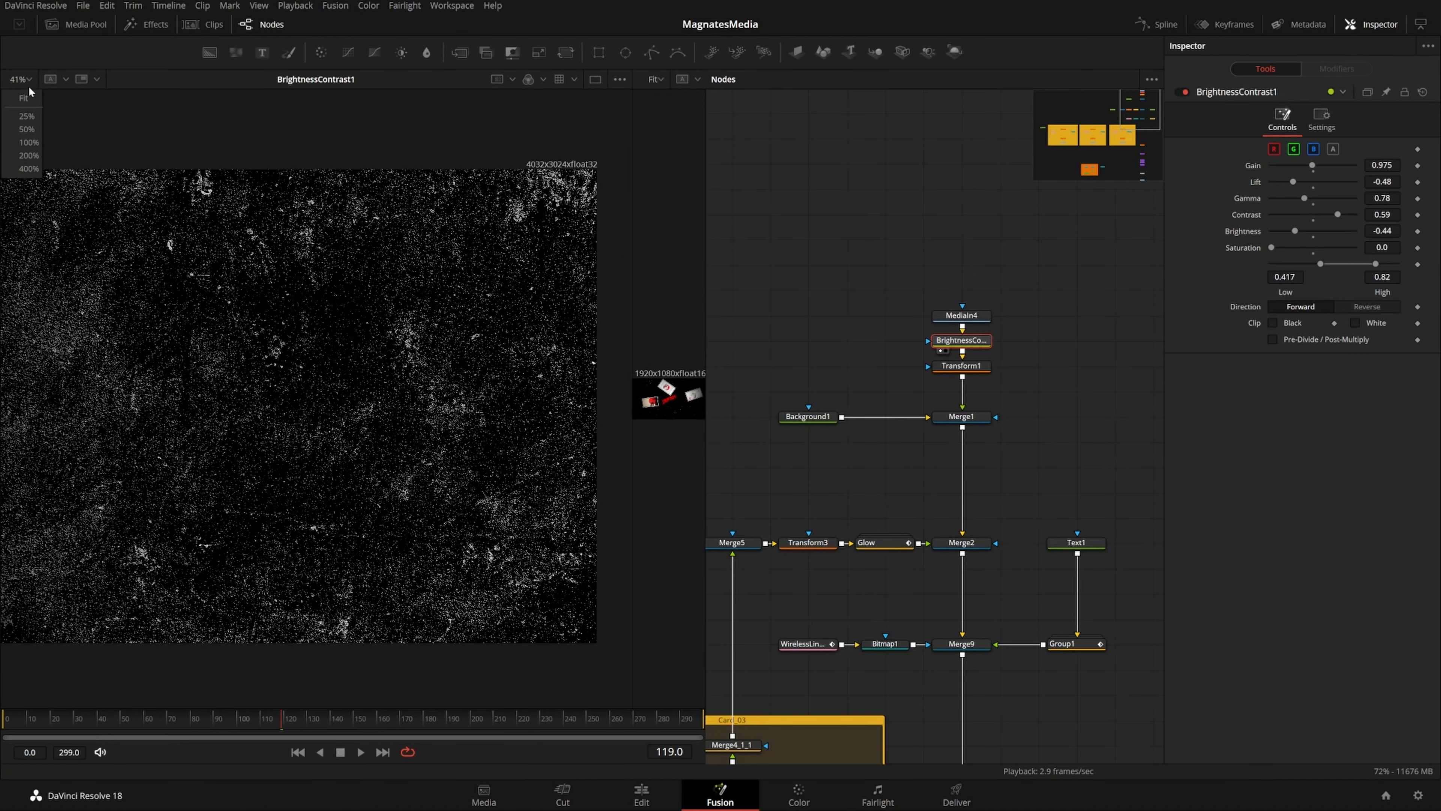
left_click(26, 96)
Display Transform1 in the larger viewer, show its settings and compare its output with BrightnessContrast1
left_click_drag(349, 372, 349, 374)
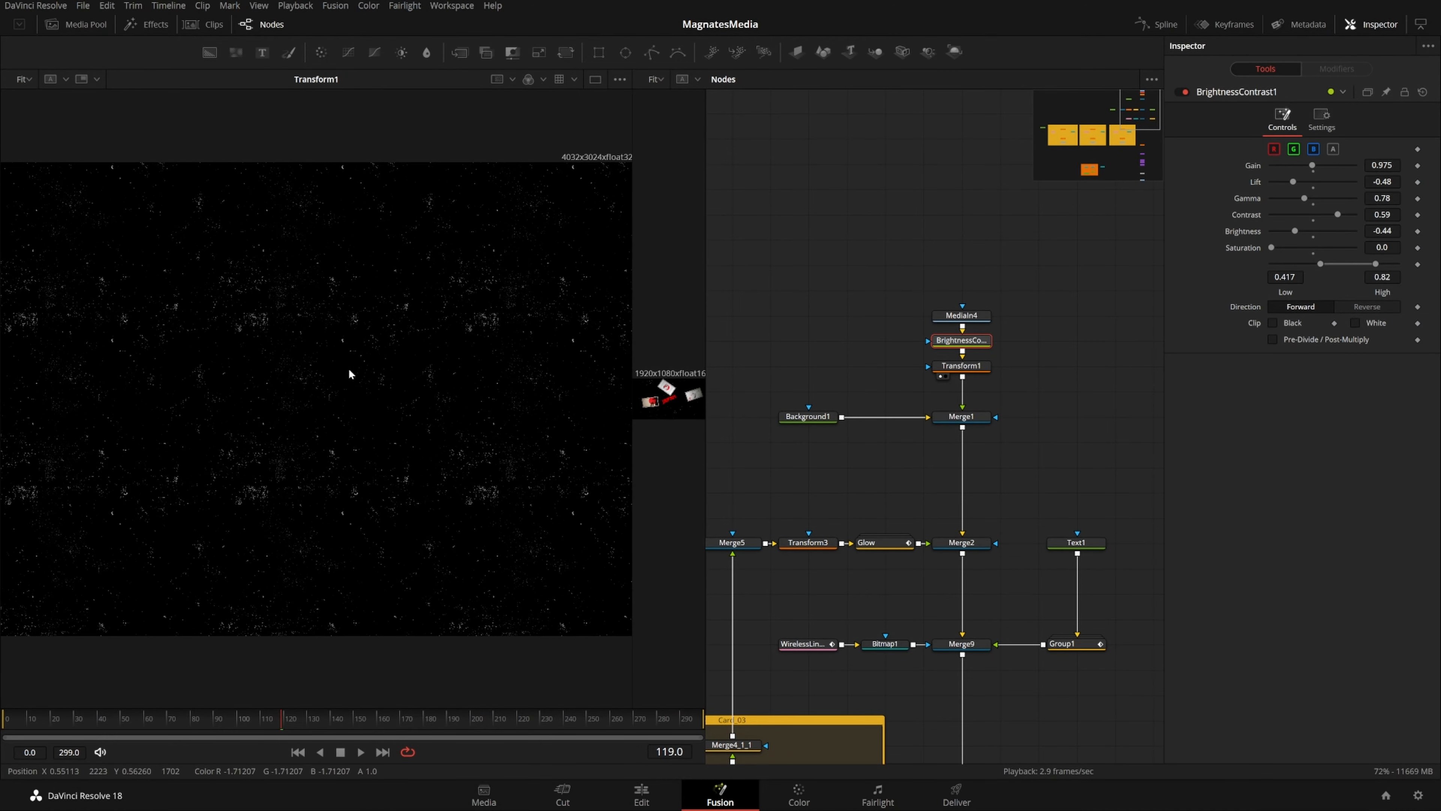
left_click(964, 366)
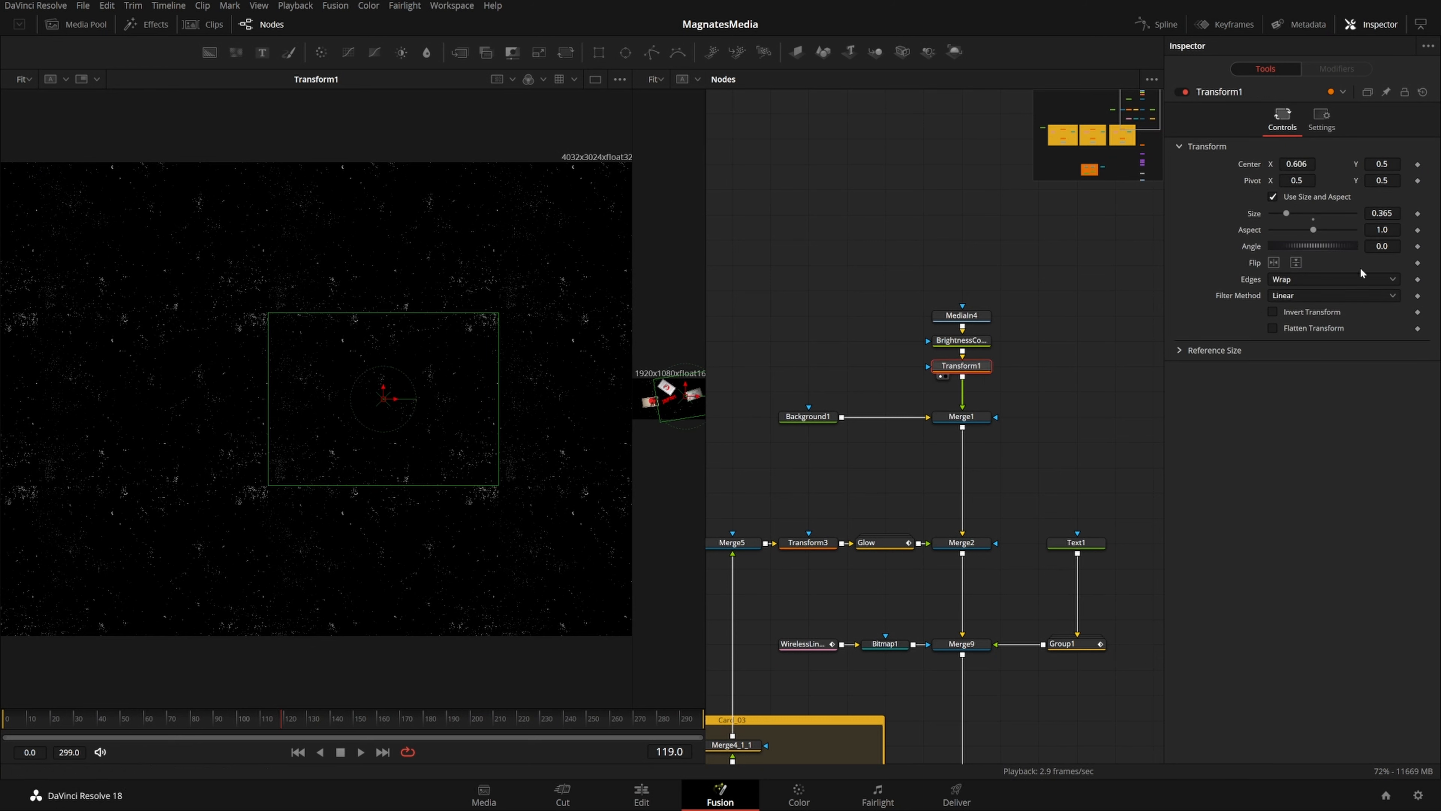
left_click(943, 351)
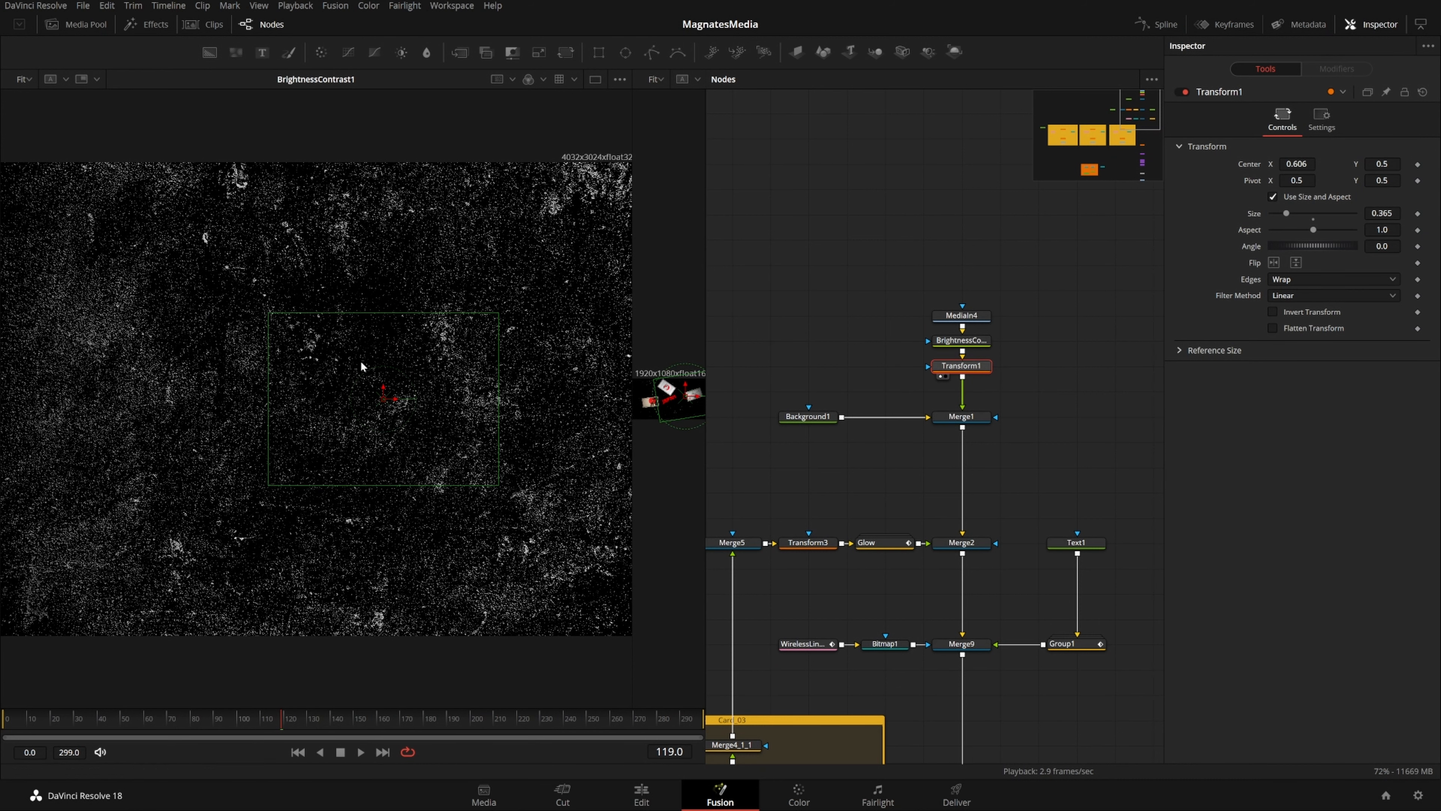
left_click(943, 376)
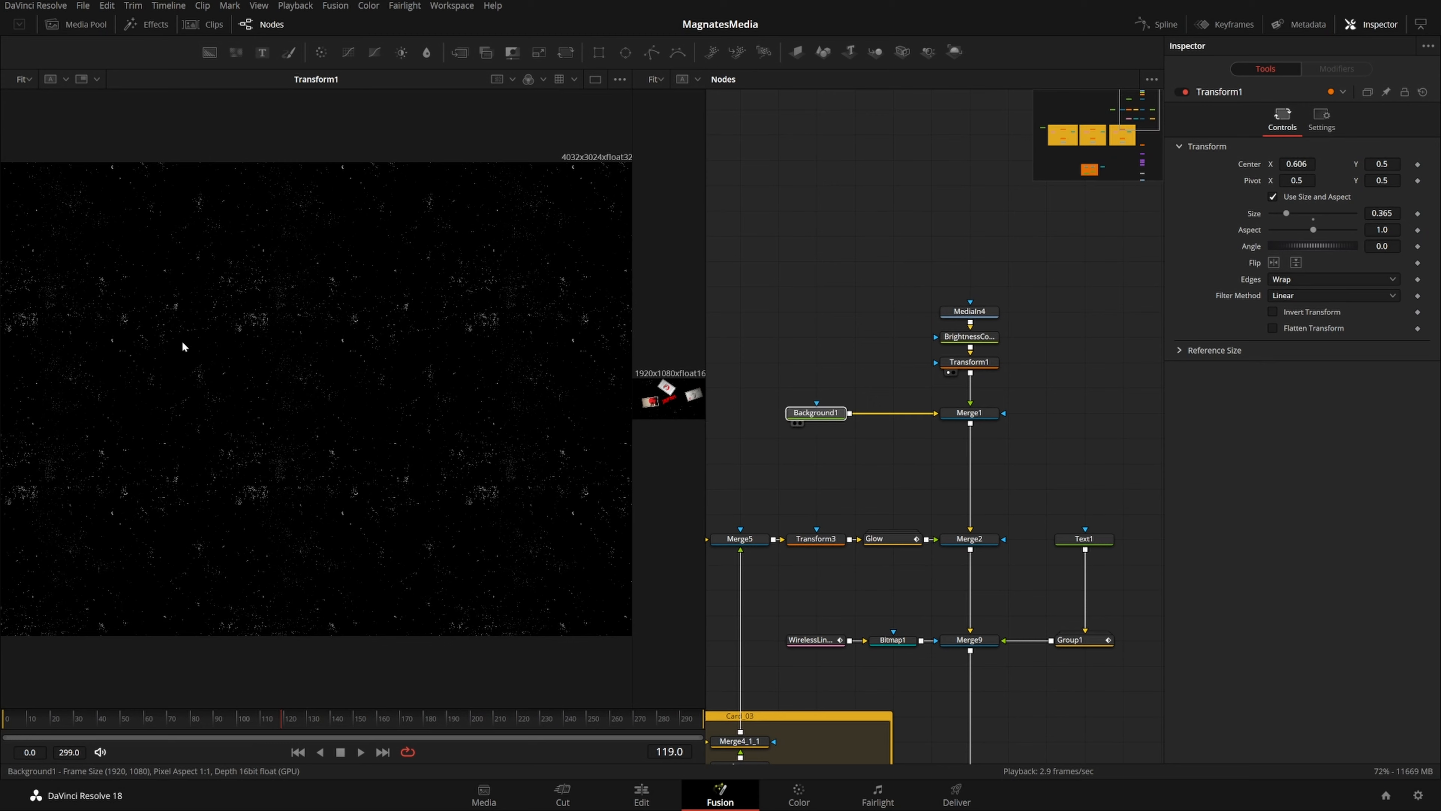
Display Merge1 in the larger viewer and show its merge settings
left_click(795, 423)
mouse_move(951, 415)
key("1")
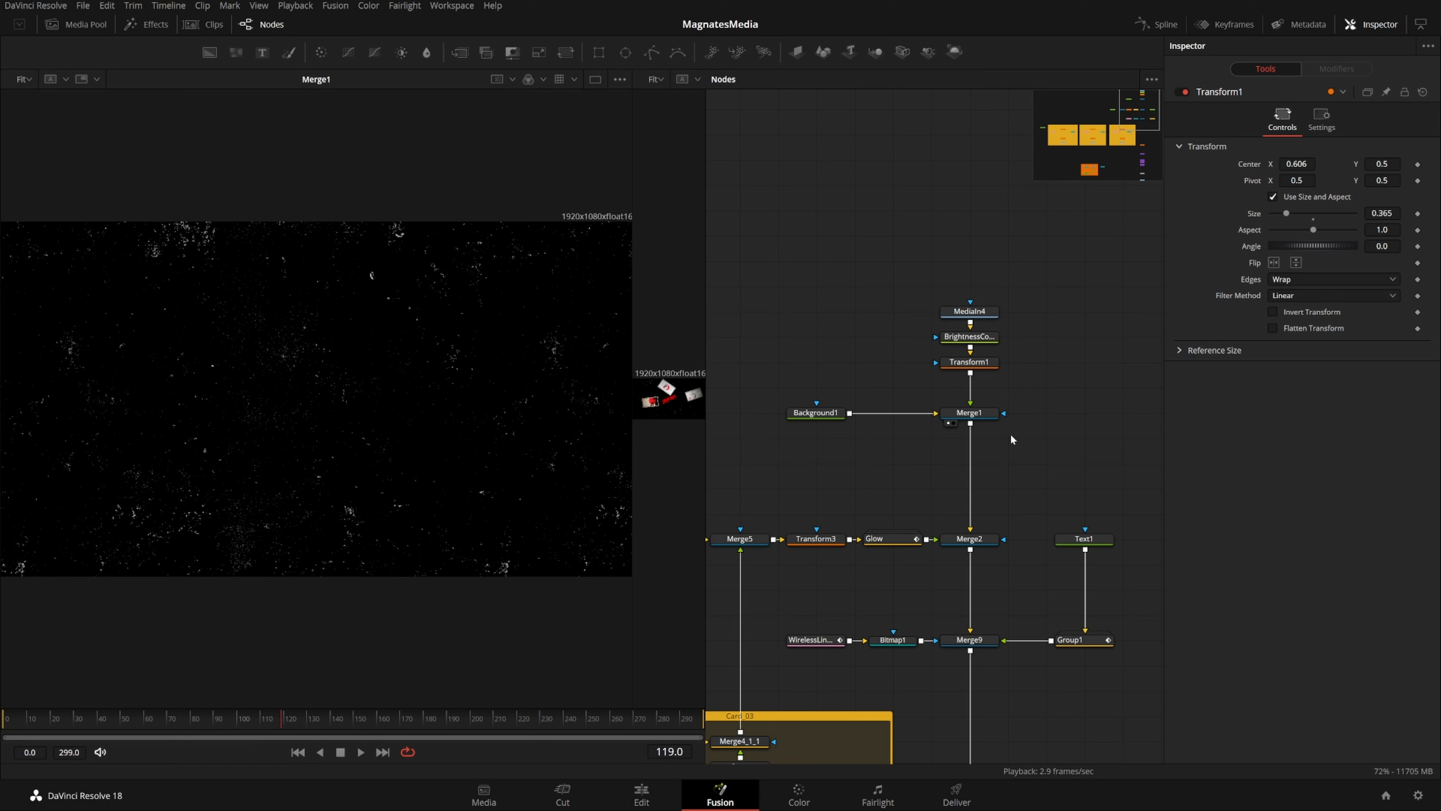
left_click(986, 414)
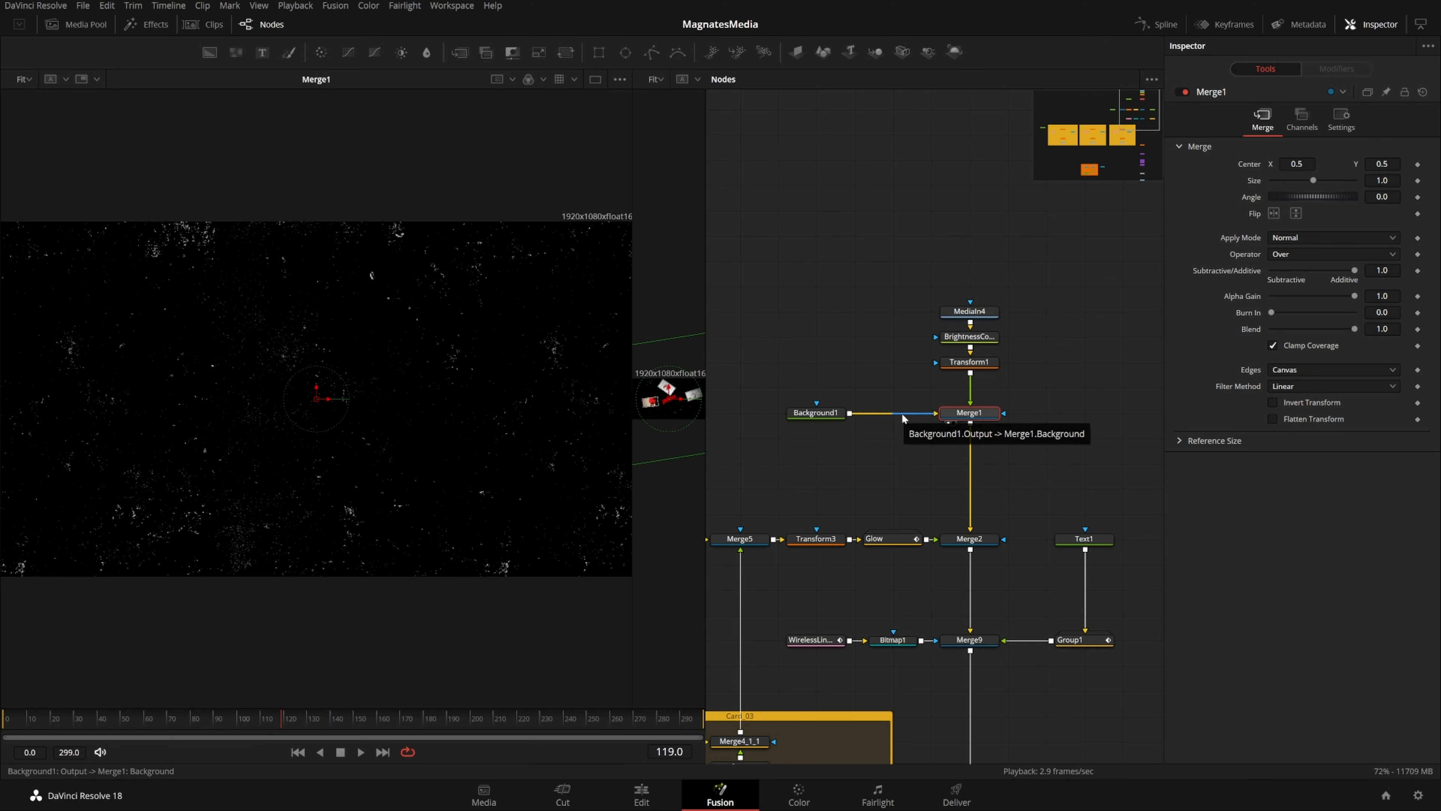
Display the outputs of Background4, Merge5 and Transform3 one after another in the larger viewer
left_click_drag(1038, 412, 1069, 325)
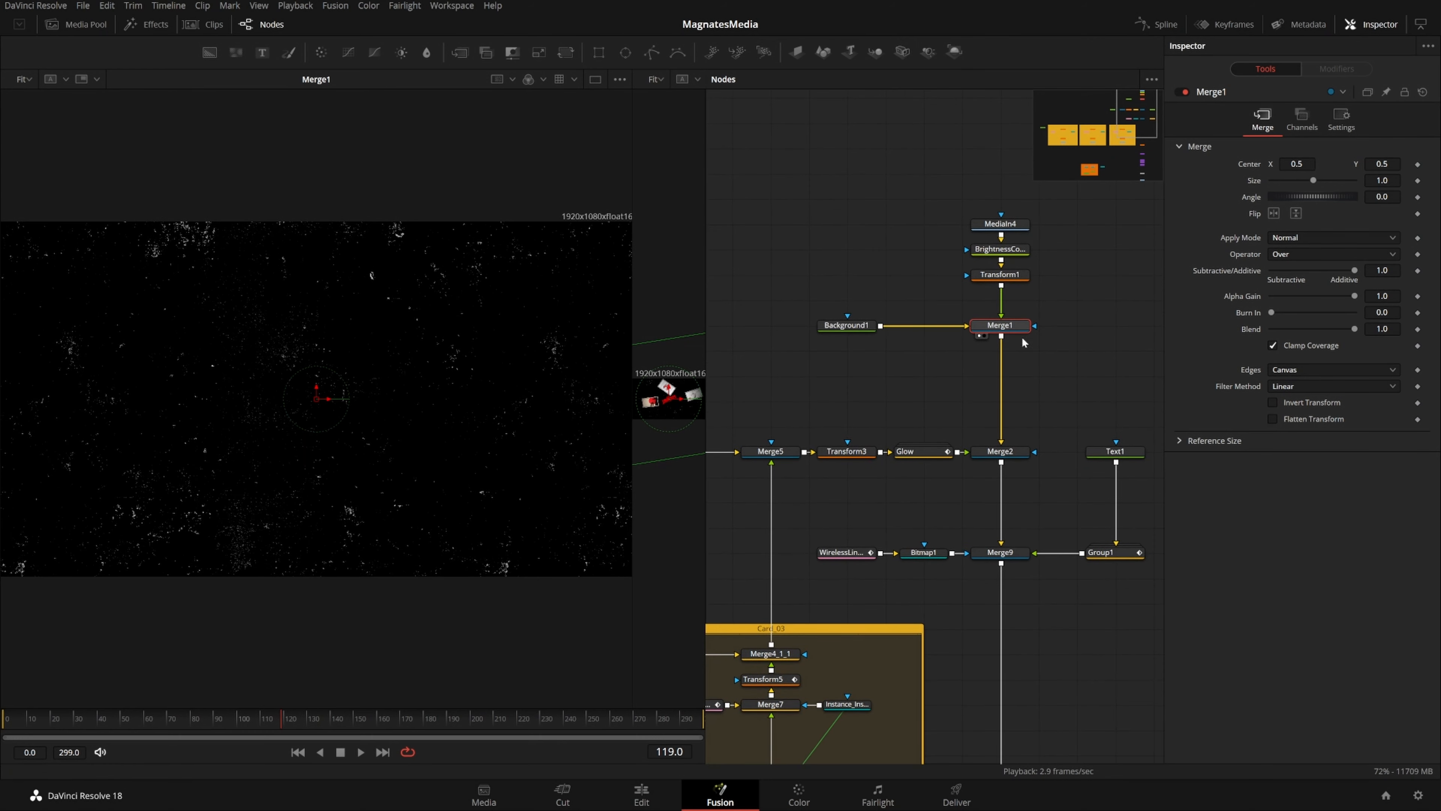
left_click_drag(993, 412, 940, 377)
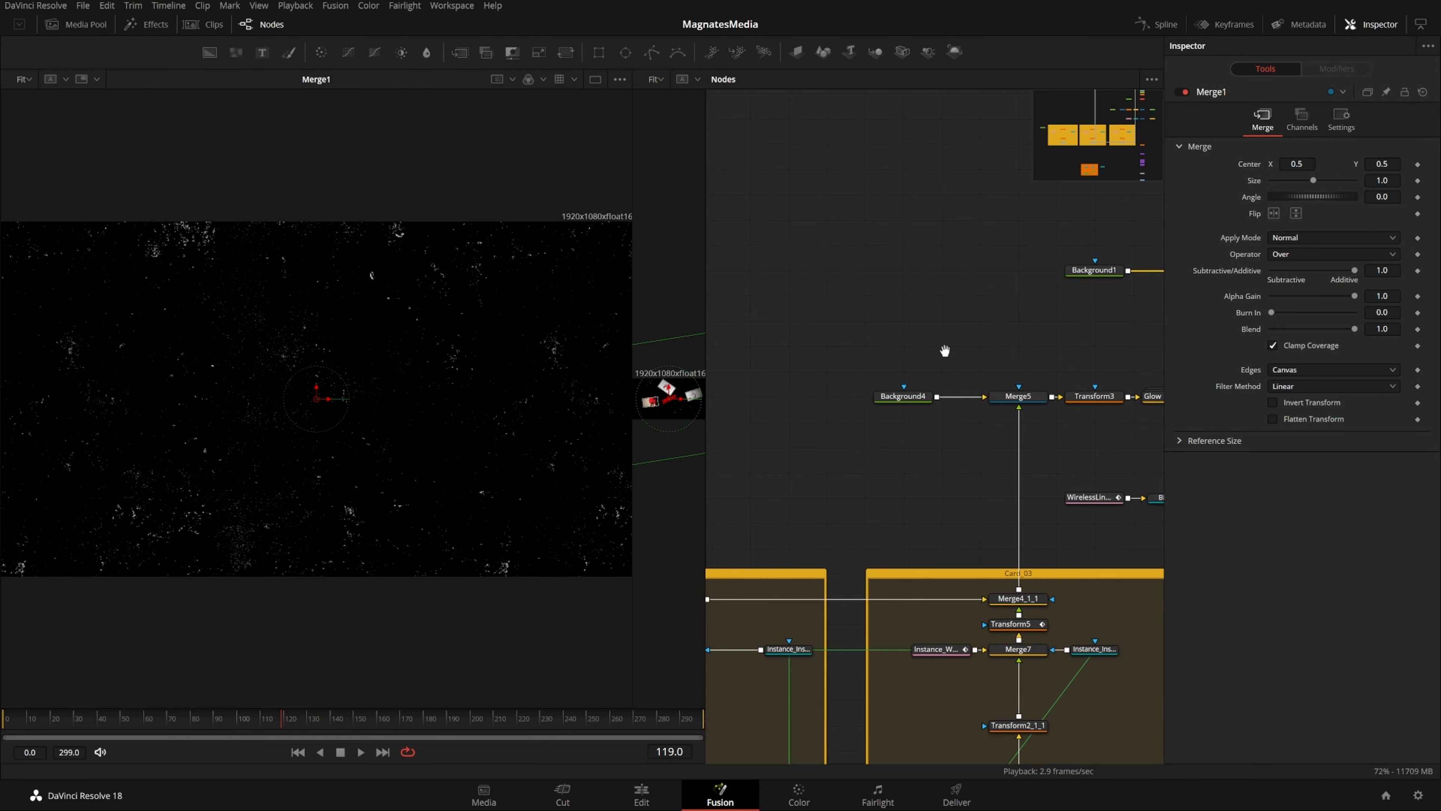
left_click_drag(945, 350, 956, 357)
left_click_drag(937, 405, 250, 417)
left_click_drag(952, 503, 857, 518)
left_click_drag(841, 462, 798, 472)
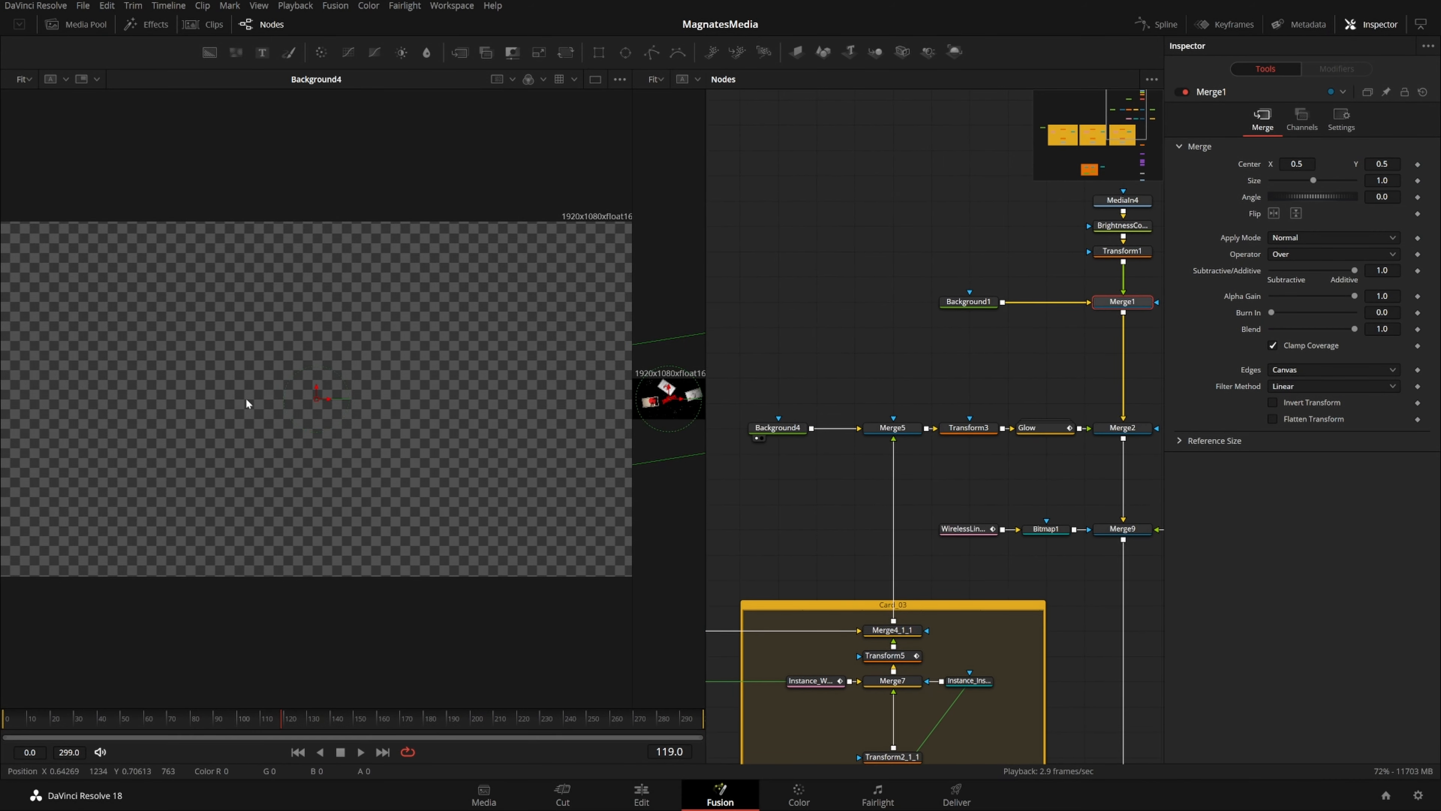
left_click_drag(904, 430, 352, 429)
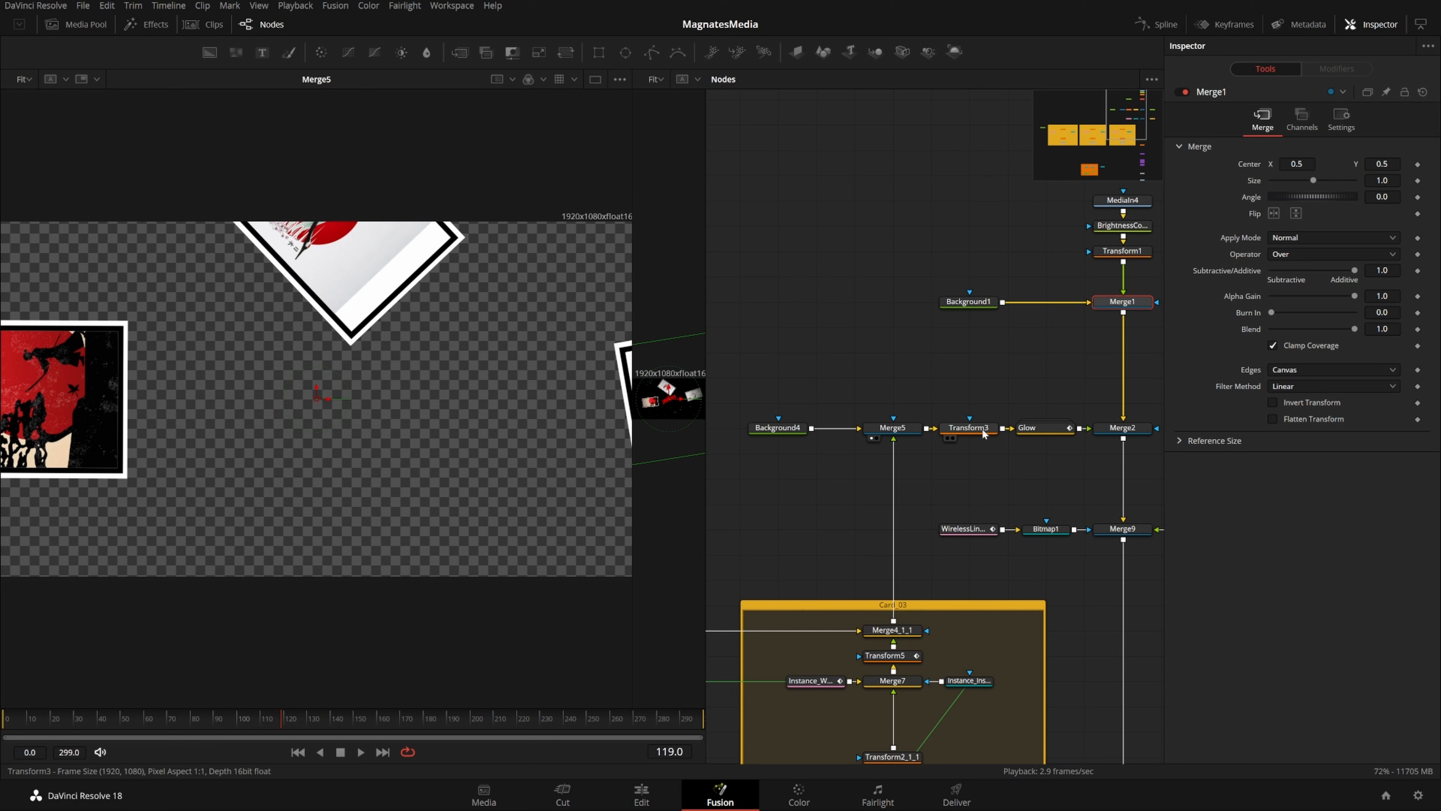
left_click_drag(983, 434, 199, 397)
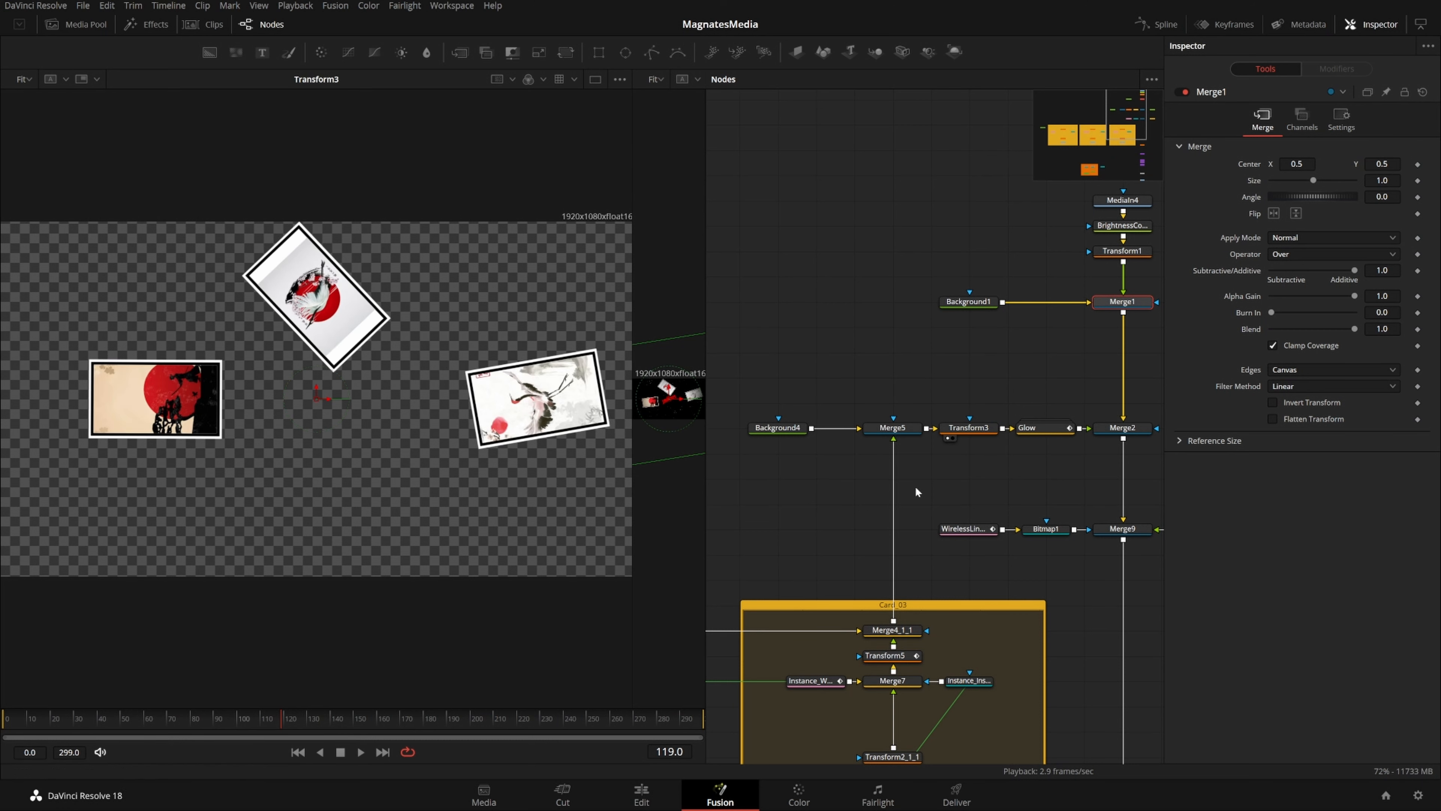
Find Background5 beside the Card_01 group, display it in the larger viewer and show its color settings
scroll(983, 454, "down", 5)
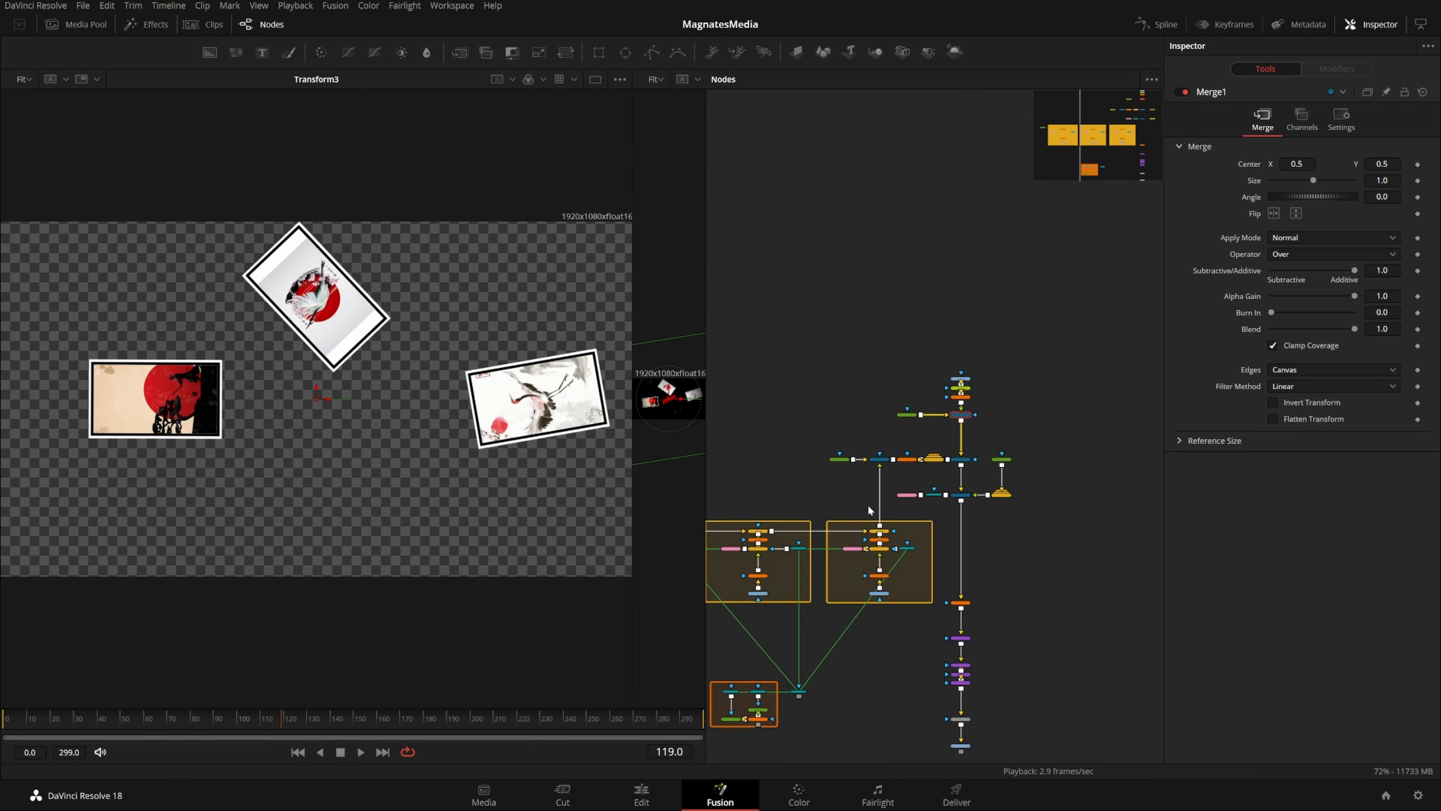
scroll(863, 434, "up", 5)
left_click_drag(1135, 358, 943, 386)
left_click_drag(760, 385, 1069, 410)
left_click_drag(783, 454, 1104, 454)
left_click_drag(878, 453, 848, 344)
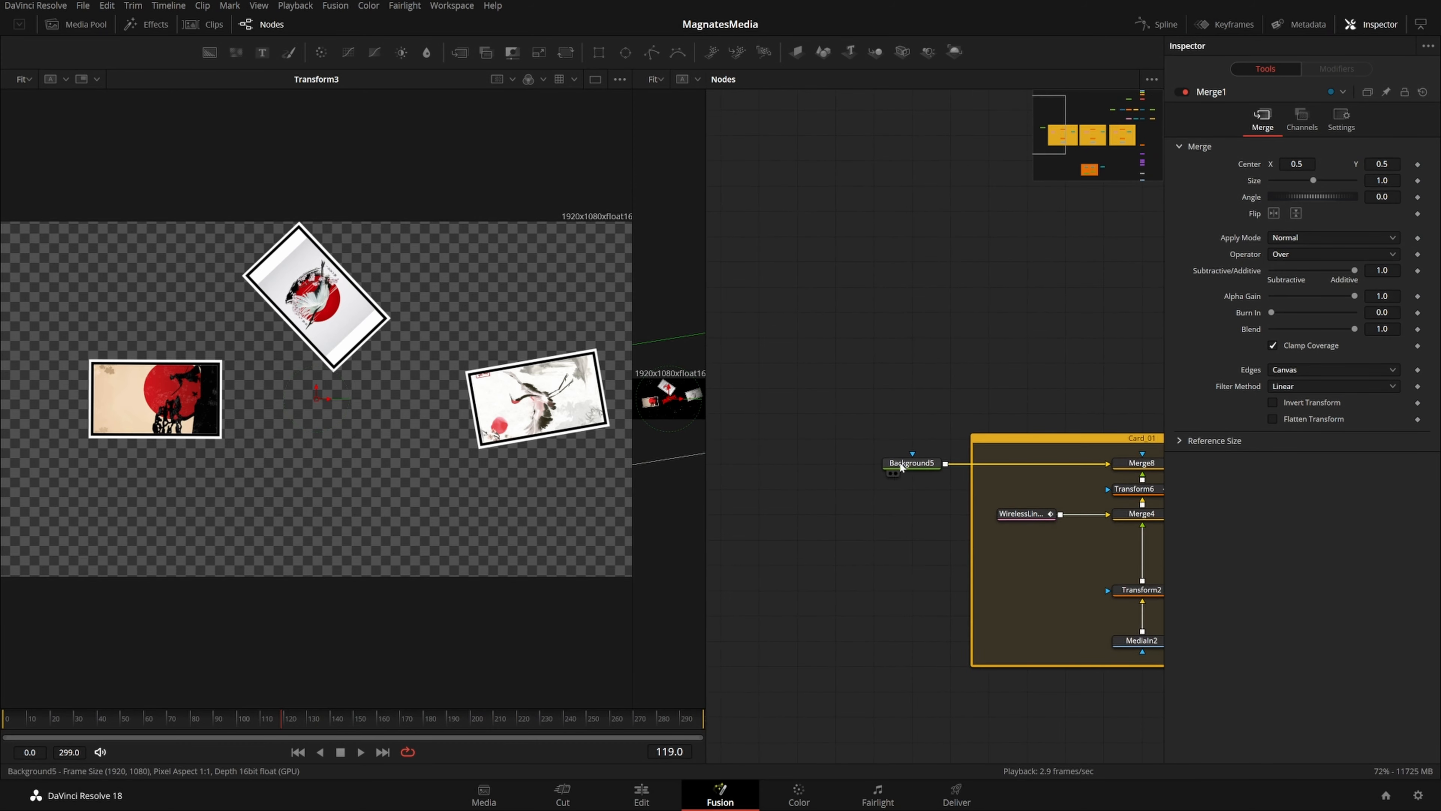
left_click_drag(921, 462, 299, 412)
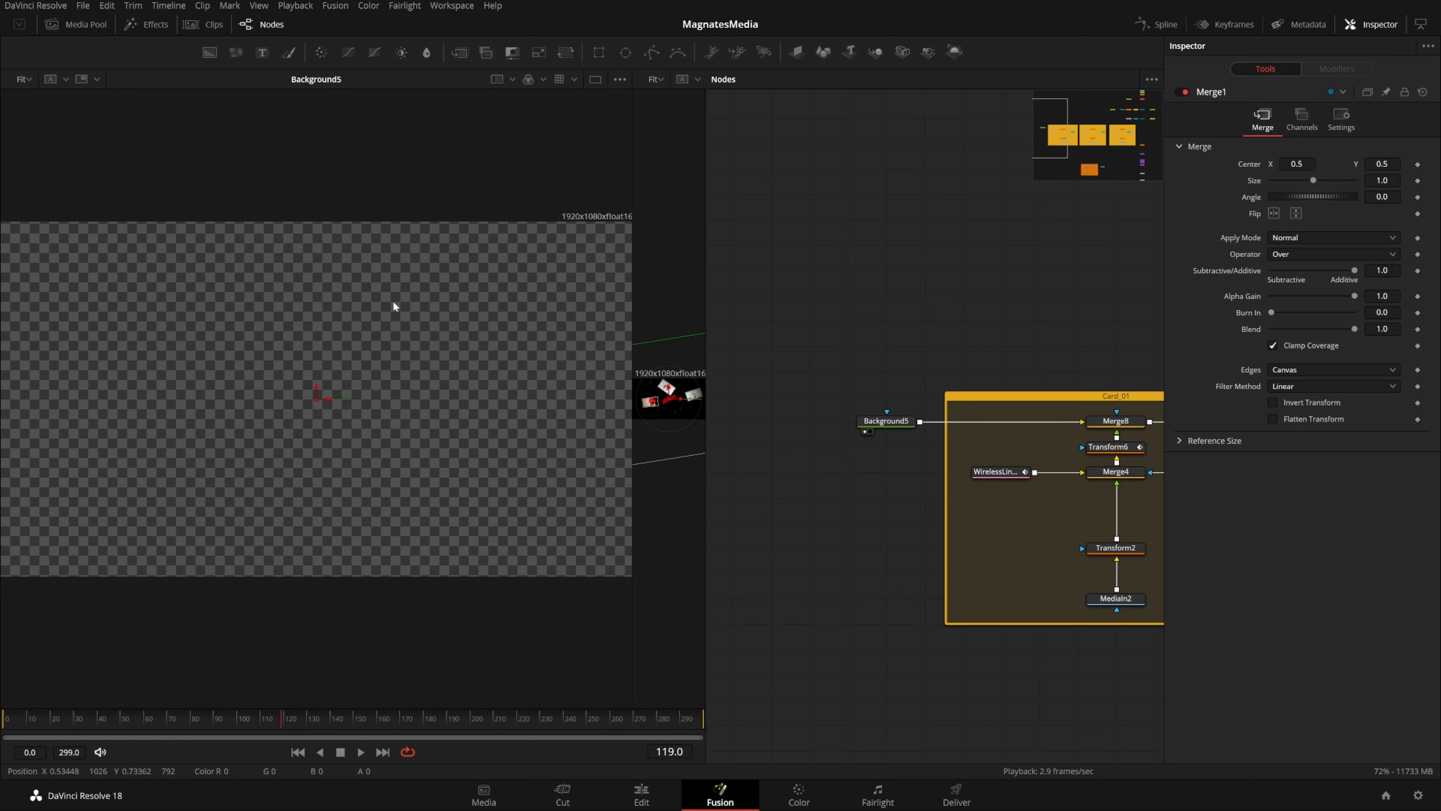
left_click_drag(1089, 344, 949, 329)
left_click(823, 422)
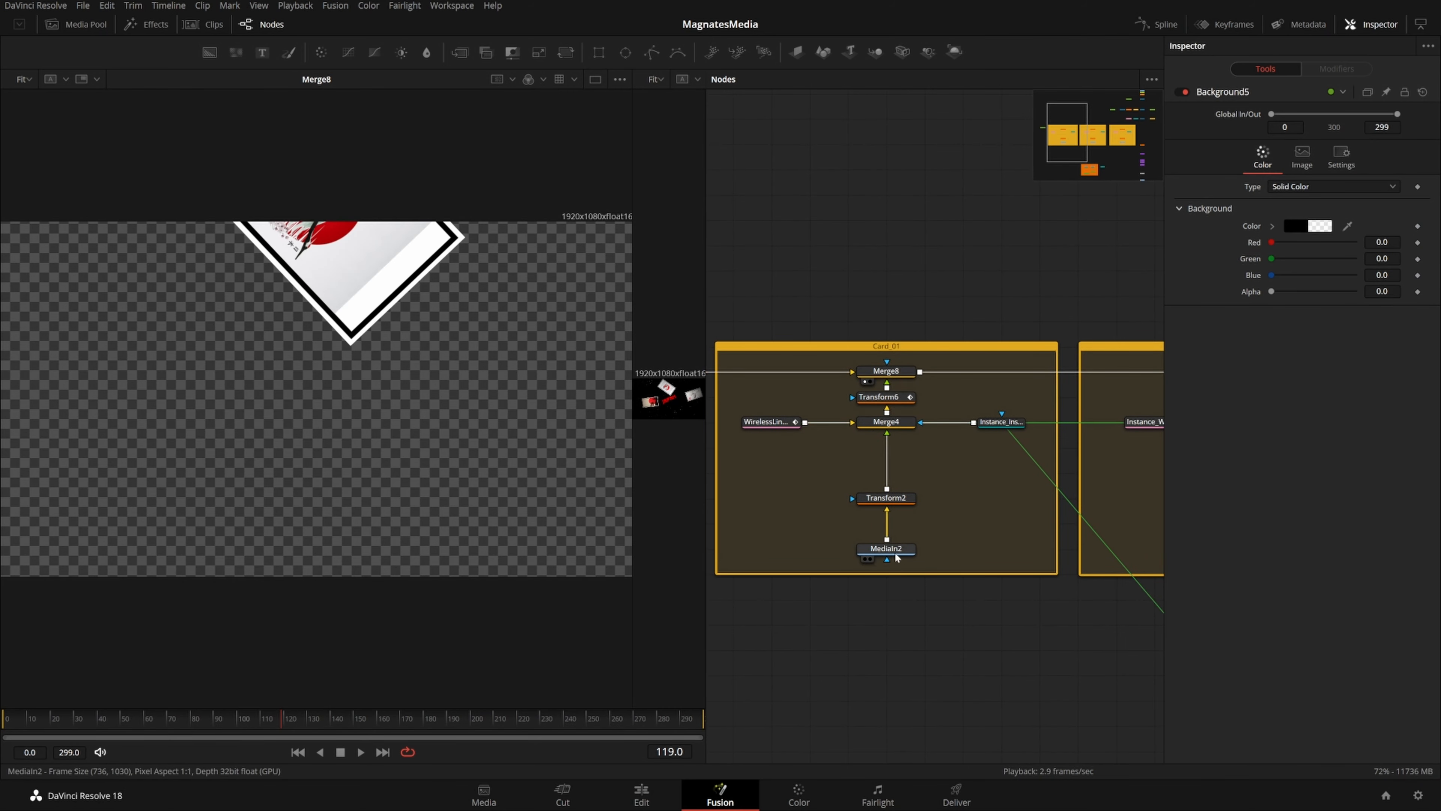
Show the WirelessLink1 settings in the Card_01 group and find the linked CARD_COVER group below the cards
left_click(776, 425)
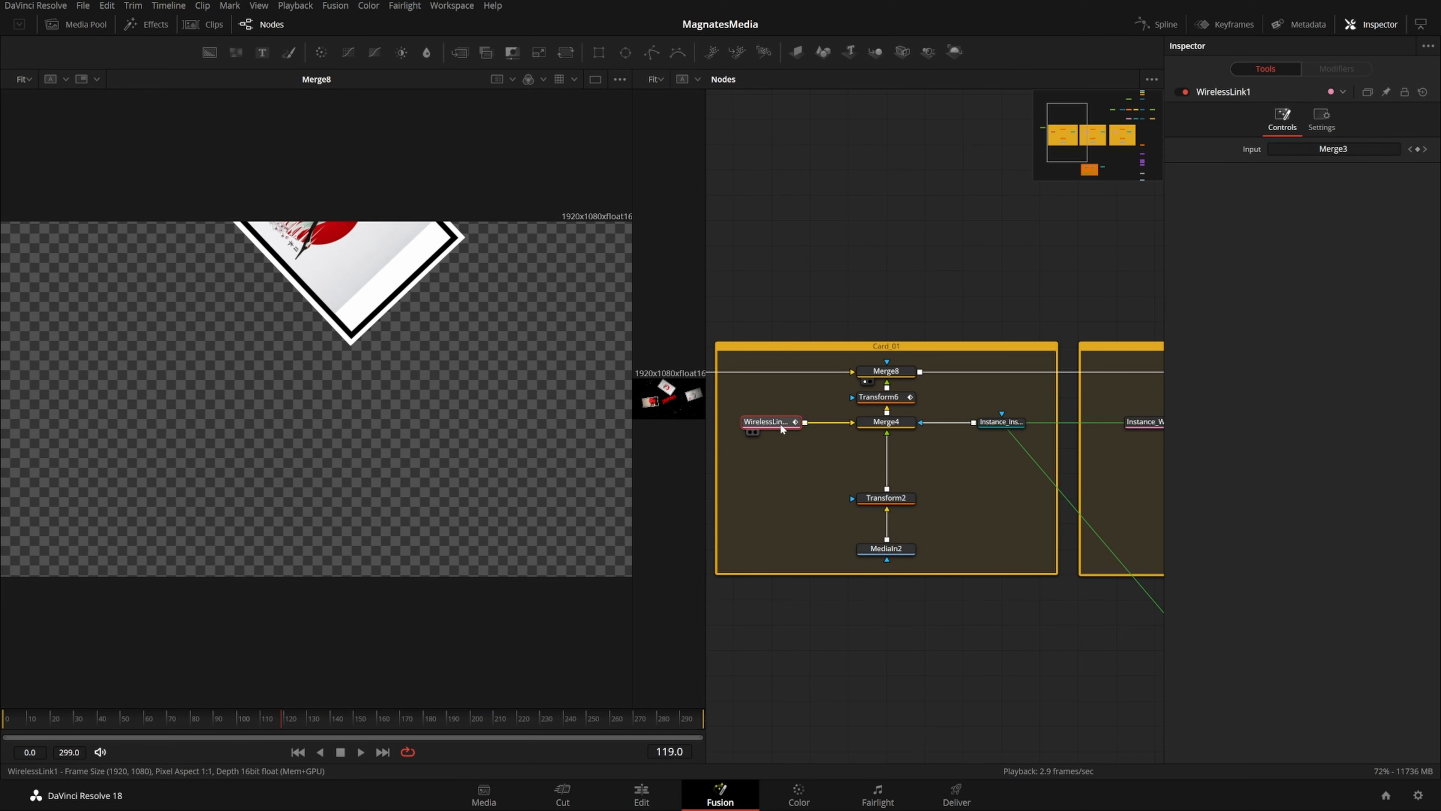
scroll(936, 418, "down", 7)
left_click_drag(1046, 395, 952, 277)
scroll(939, 440, "up", 5)
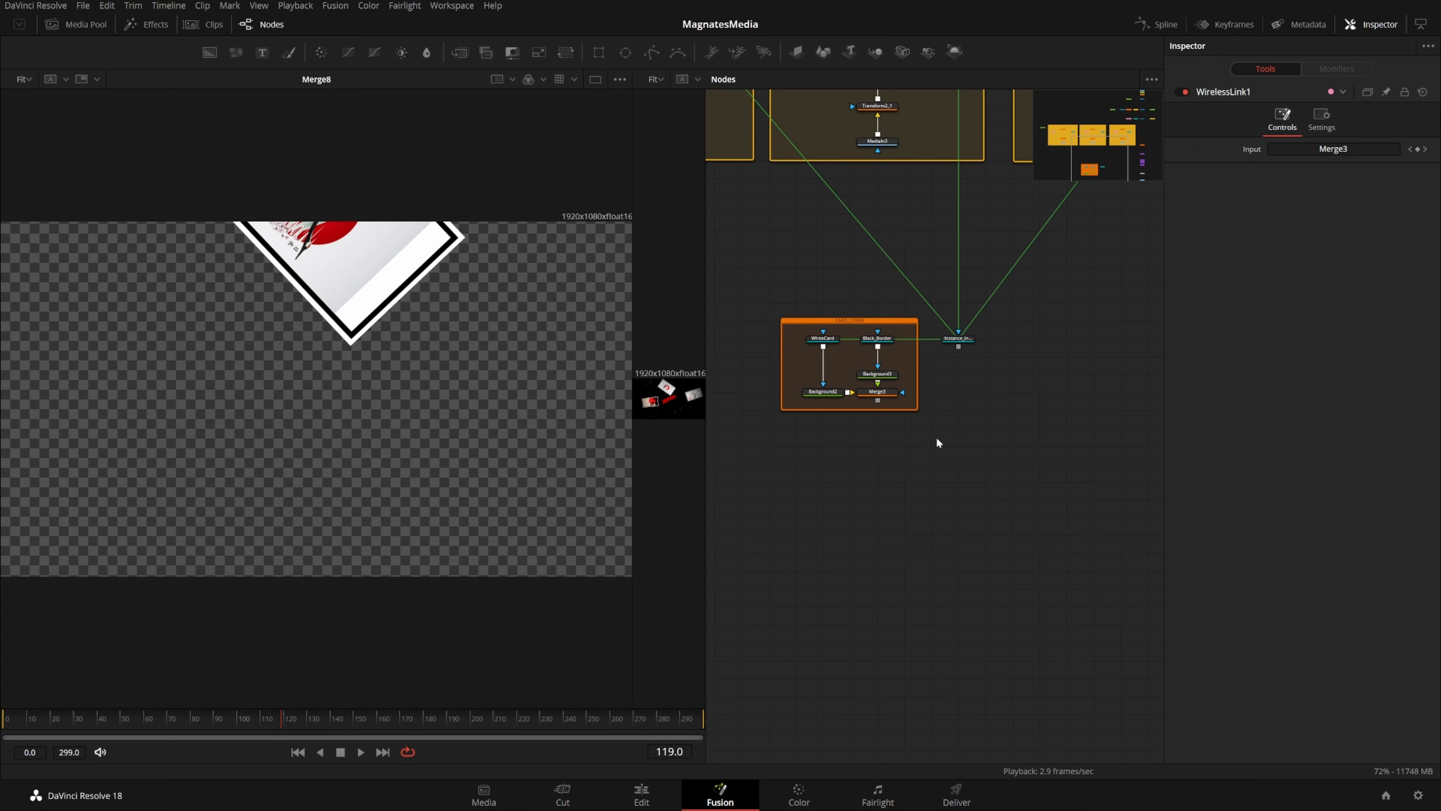
scroll(962, 405, "up", 2)
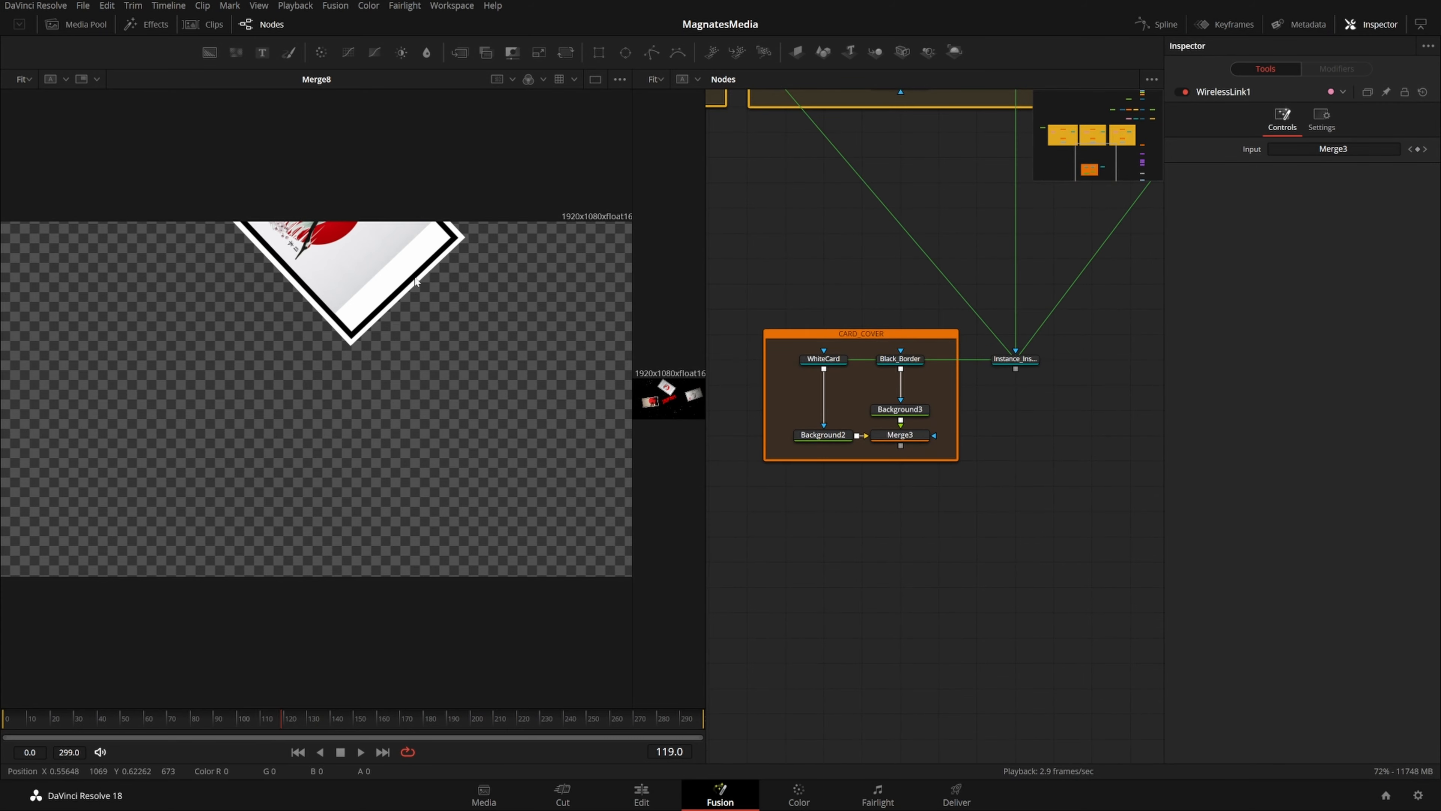
Select the whole CARD_COVER group with its neighbouring rectangle instance, and show the settings of Merge3
left_click_drag(800, 306, 1049, 596)
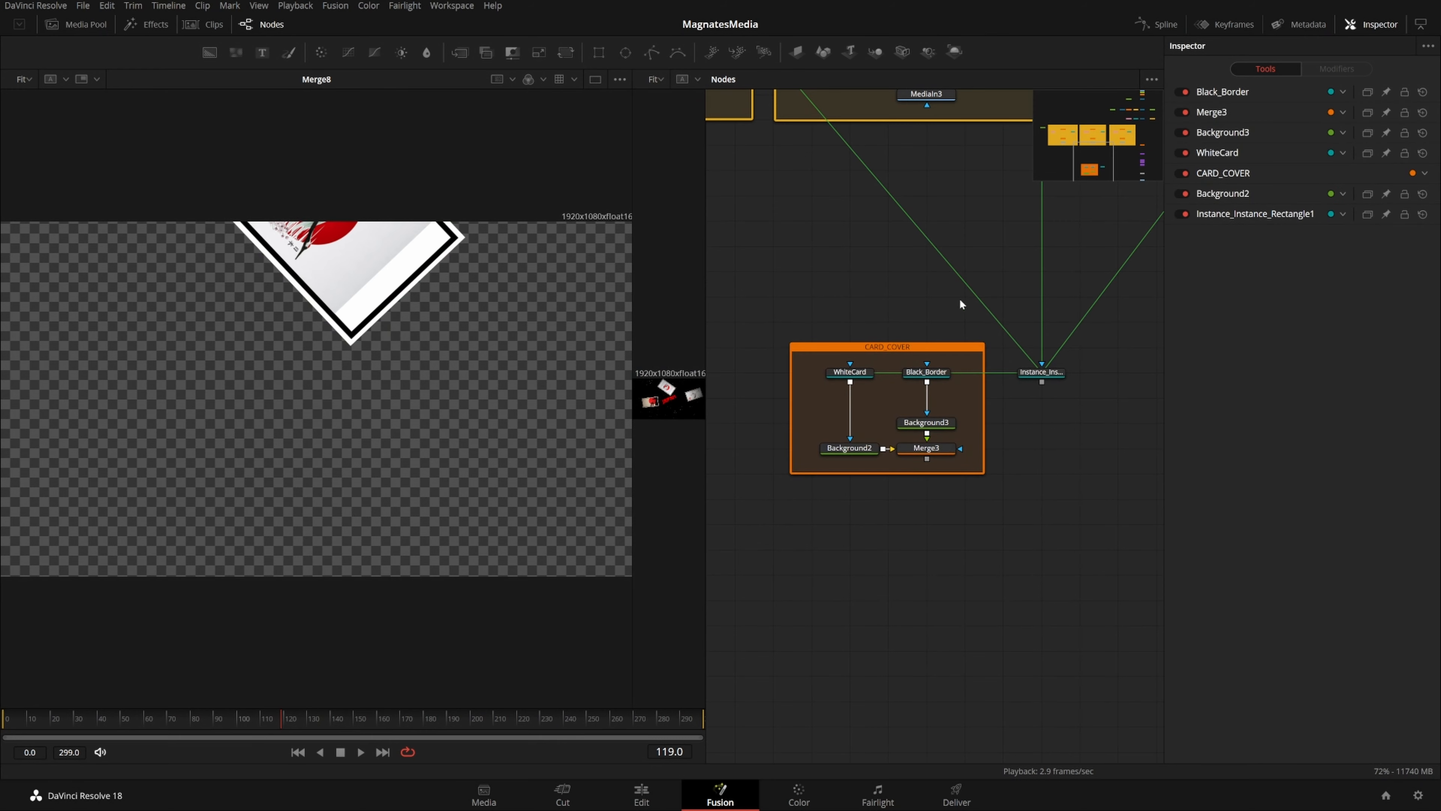
mouse_move(924, 460)
left_mouse_down()
mouse_move(1036, 356)
mouse_move(931, 463)
left_mouse_up()
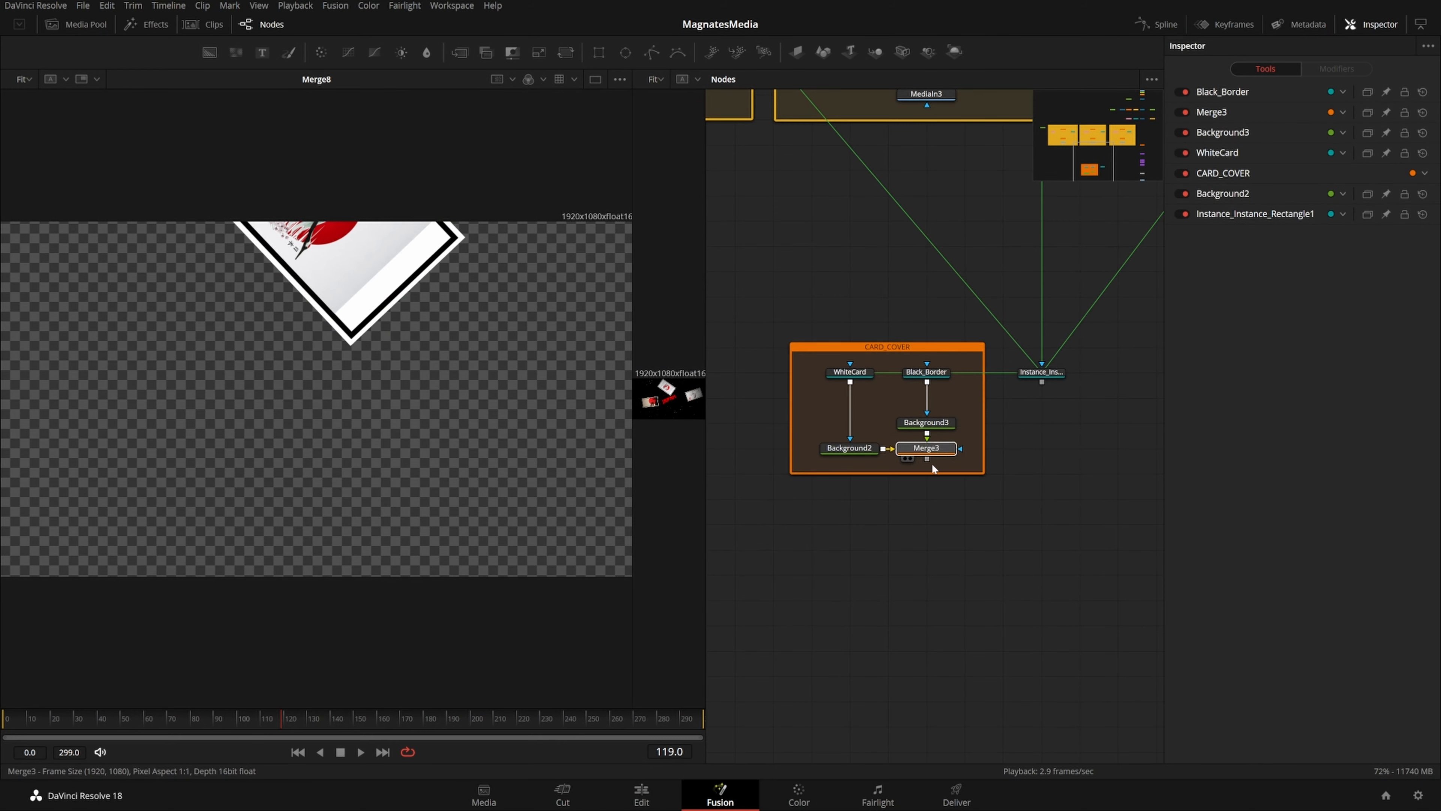
left_click(1067, 442)
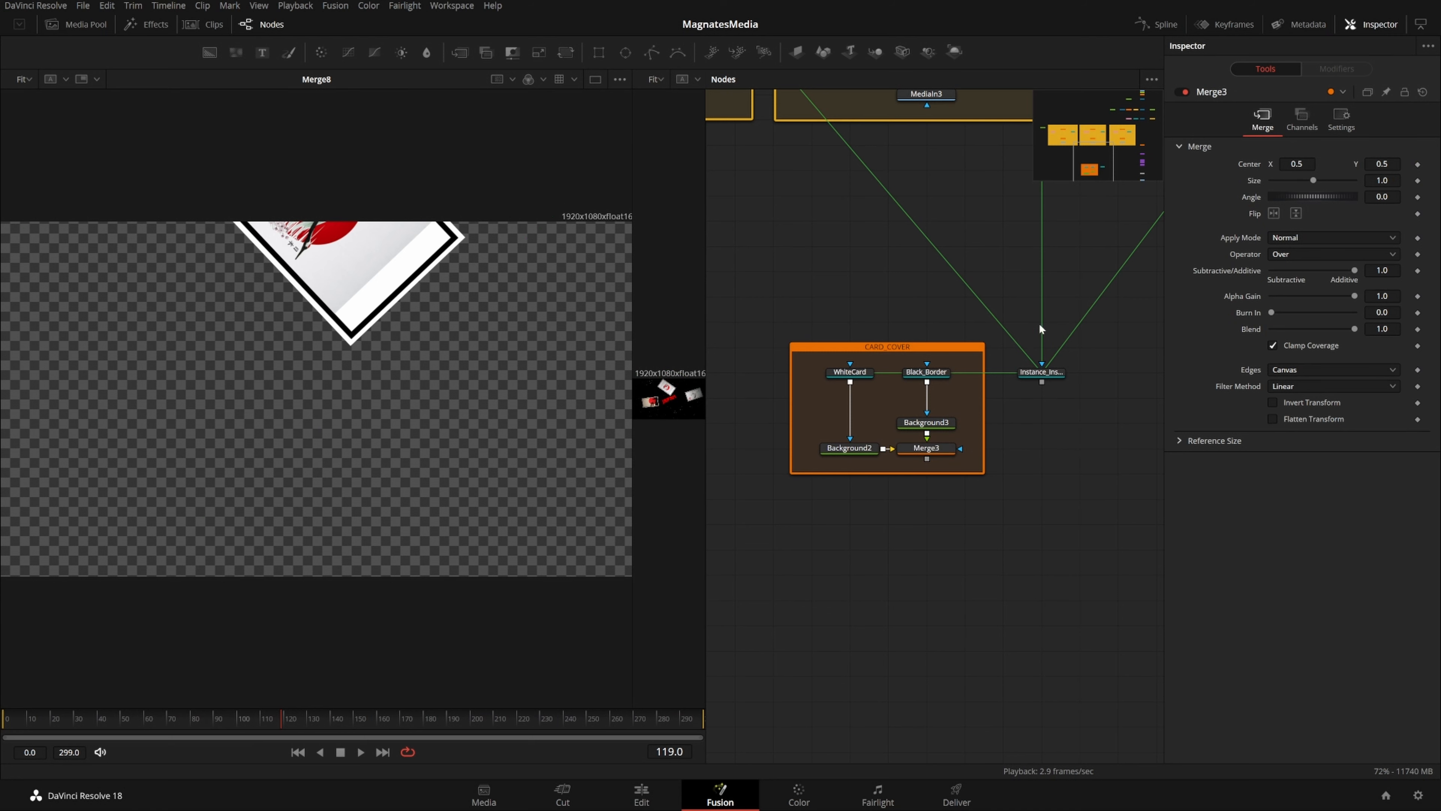
Show the settings of Instance_Instance_Rectangle1 and look at the node editor options, including Show Instance Links, without changing any
left_click(1041, 372)
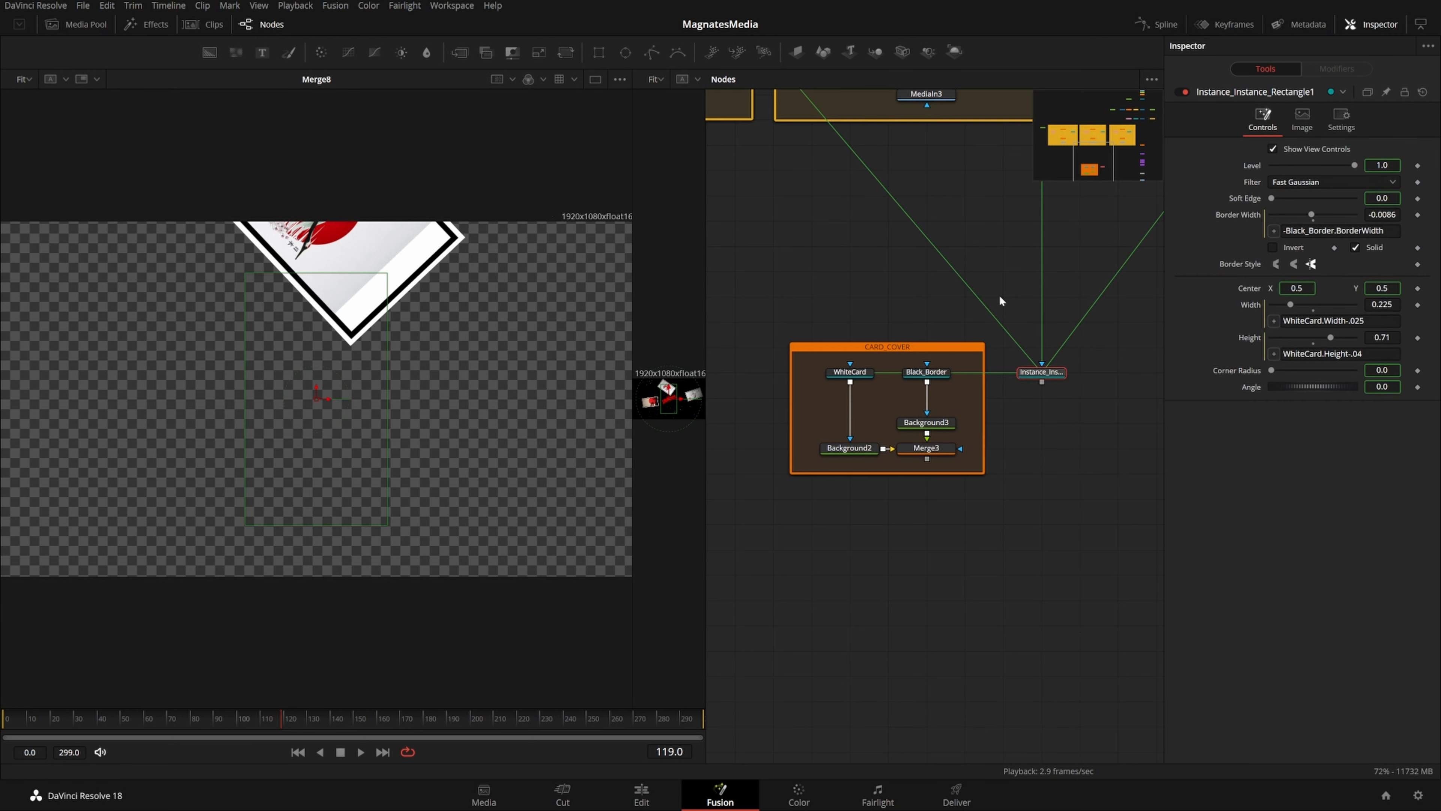
right_click(899, 298)
mouse_move(1002, 342)
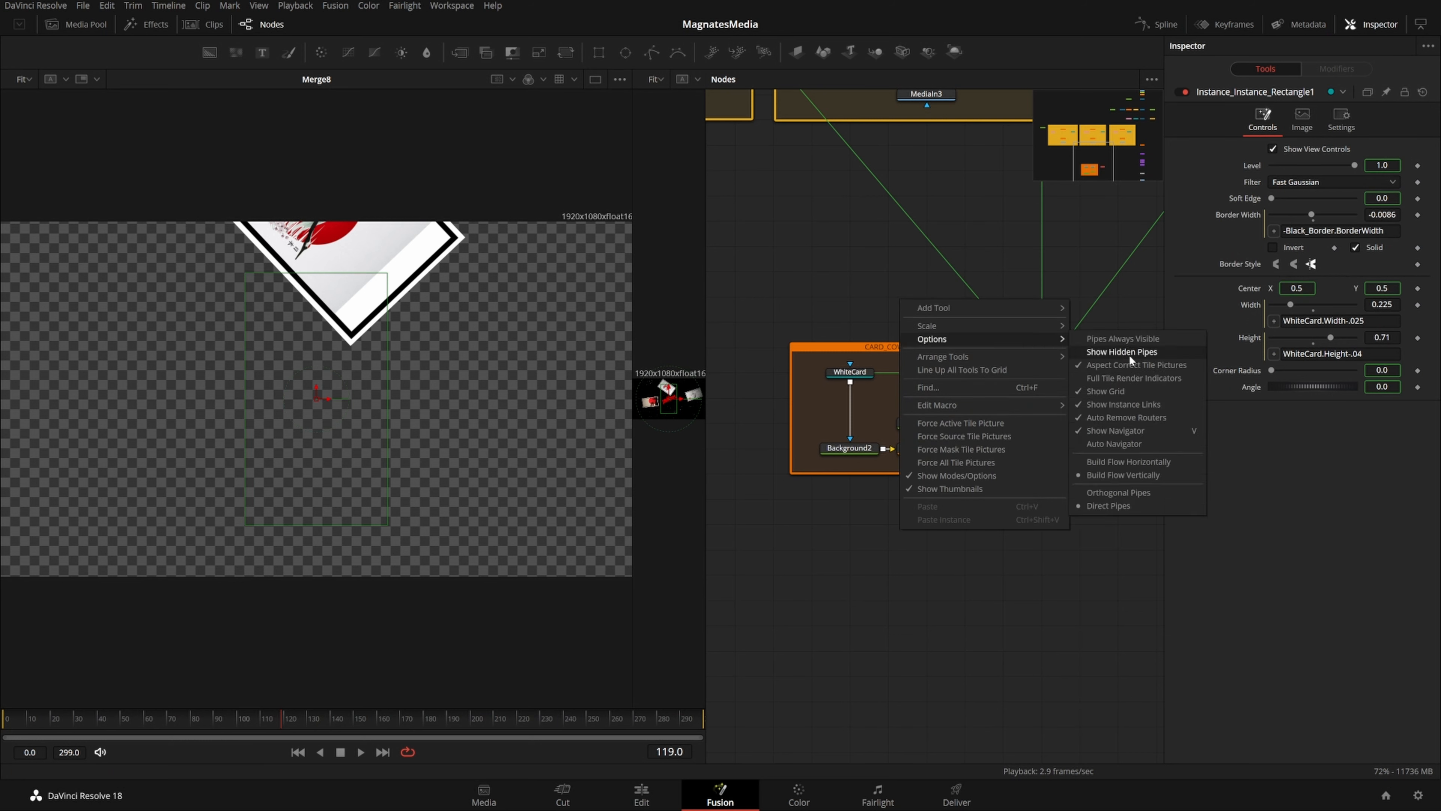
left_click(1069, 543)
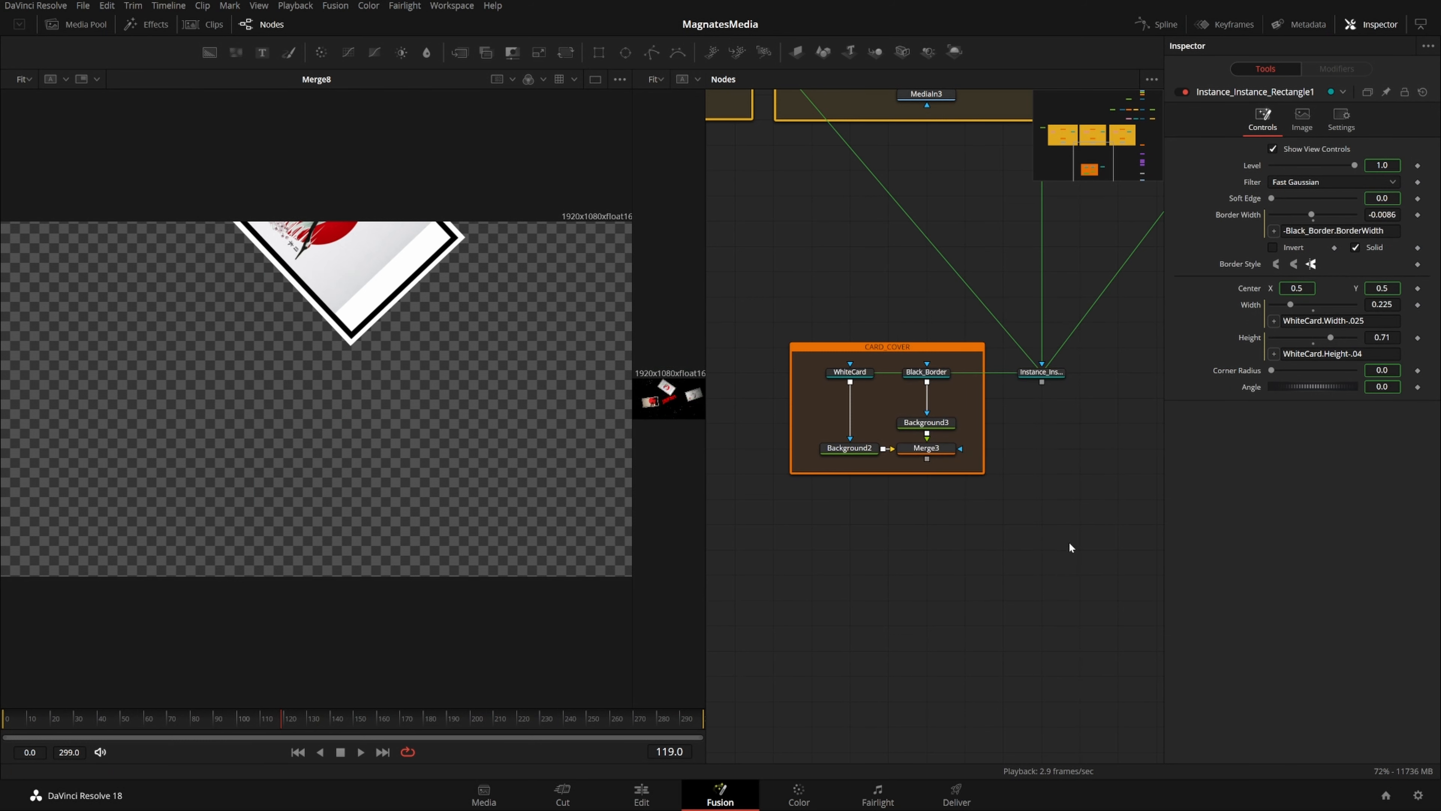
Show the settings of Black_Border and WhiteCard, displaying the WhiteCard mask in the larger viewer
left_click(937, 374)
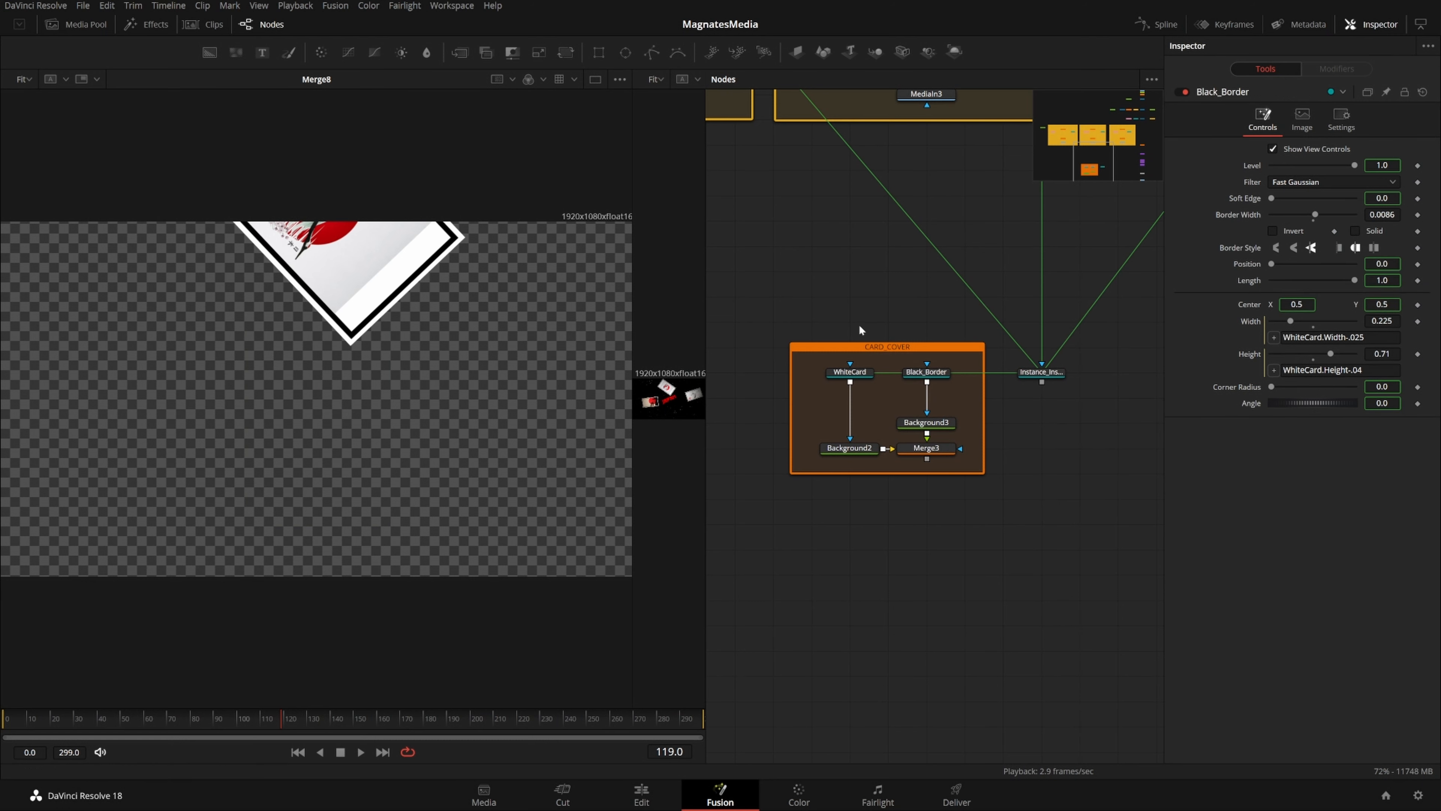
left_click(834, 382)
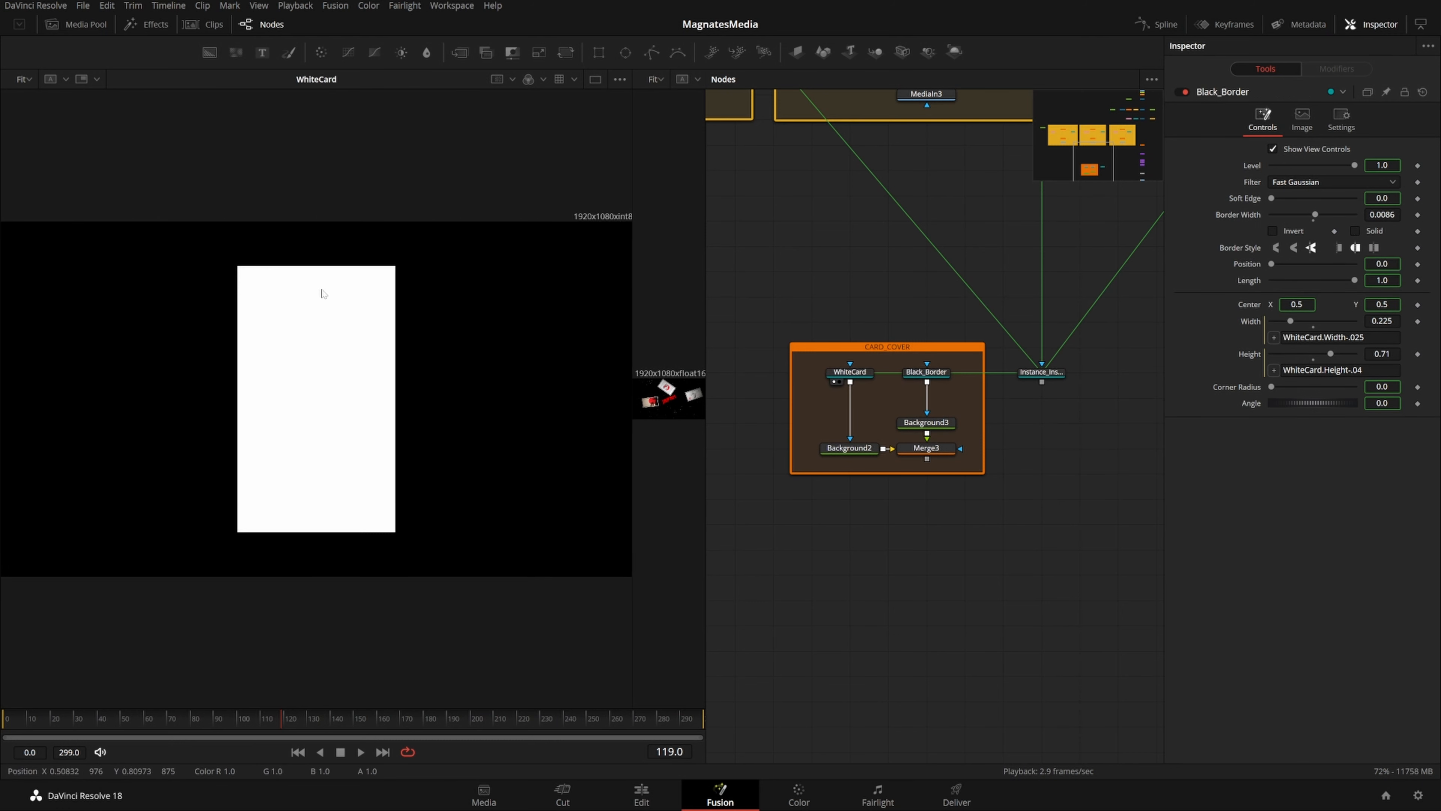
left_click(850, 372)
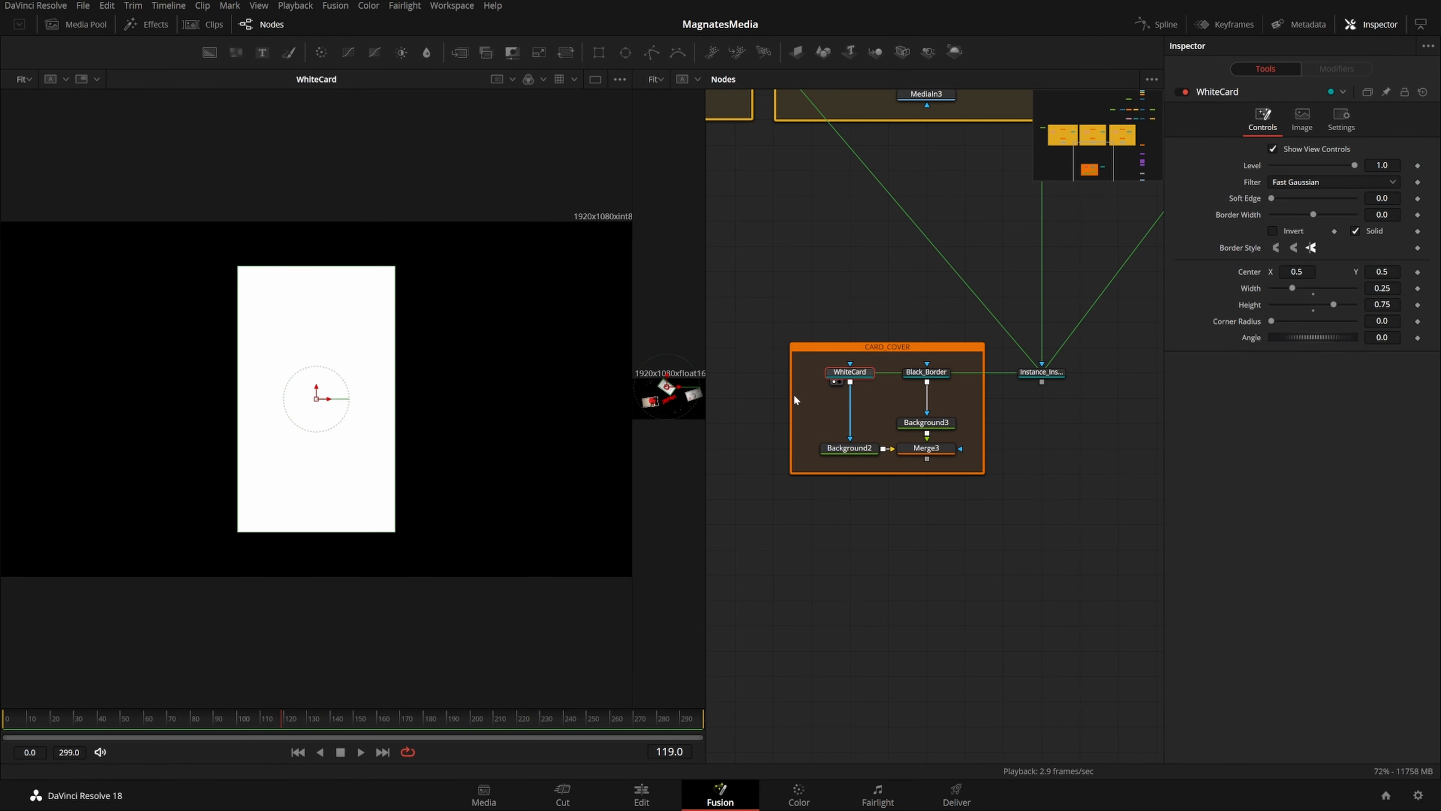
Display Background2 in the larger viewer and show its color settings
left_click_drag(860, 449, 595, 452)
left_click(850, 508)
left_click_drag(850, 452, 860, 441)
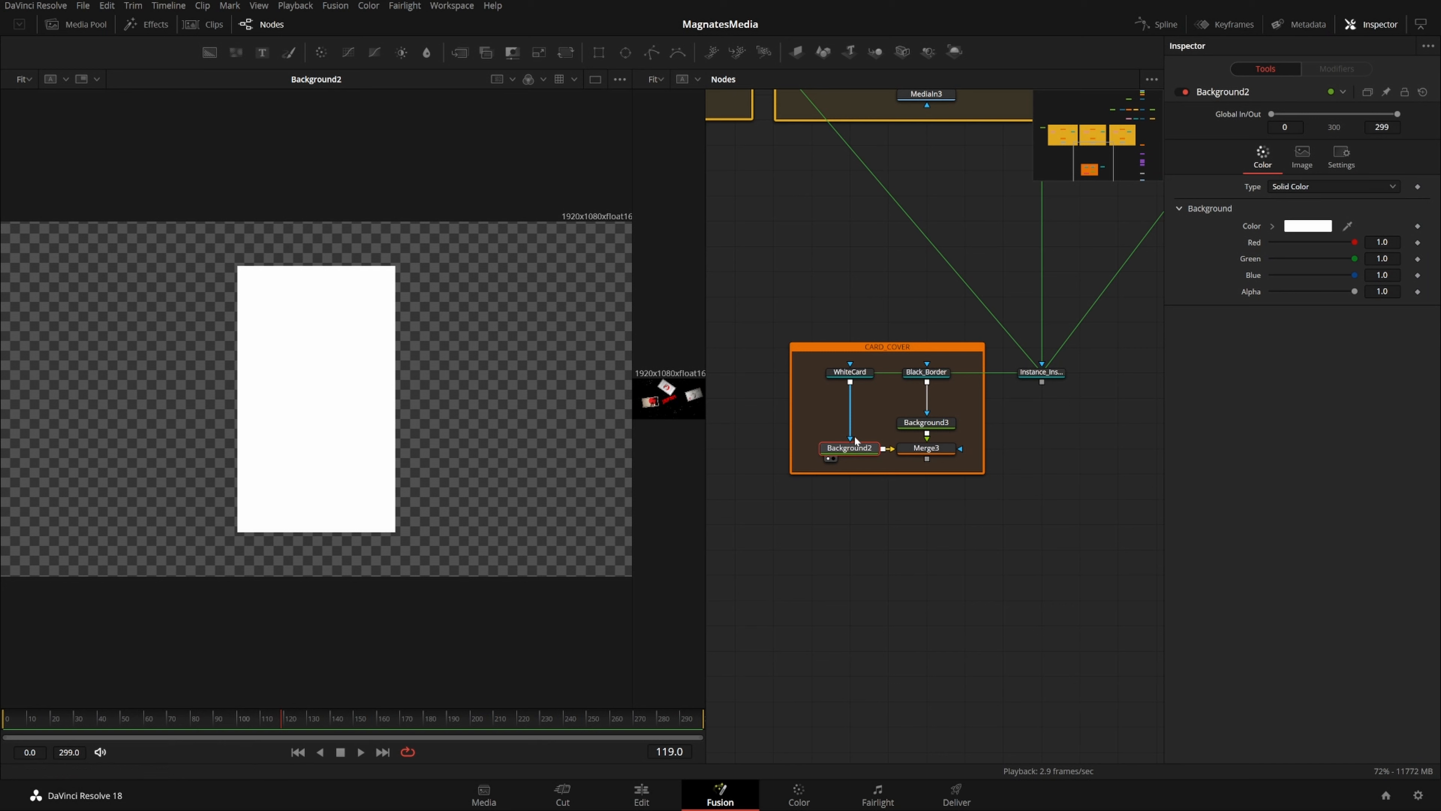
Disconnect the WhiteCard mask from Background2 and reconnect it, comparing the mask and the background in the larger viewer
left_click(851, 432)
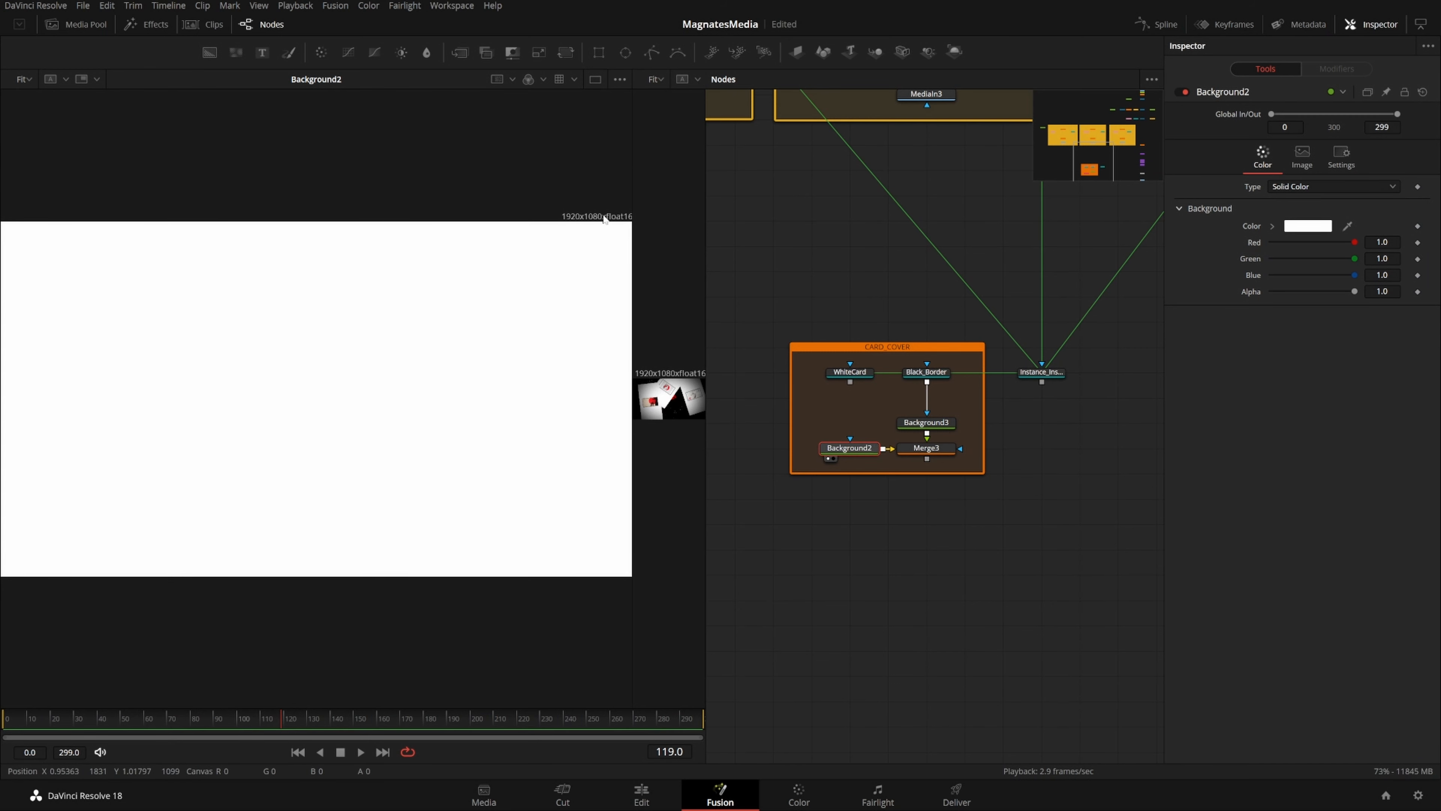
left_click_drag(851, 372, 396, 334)
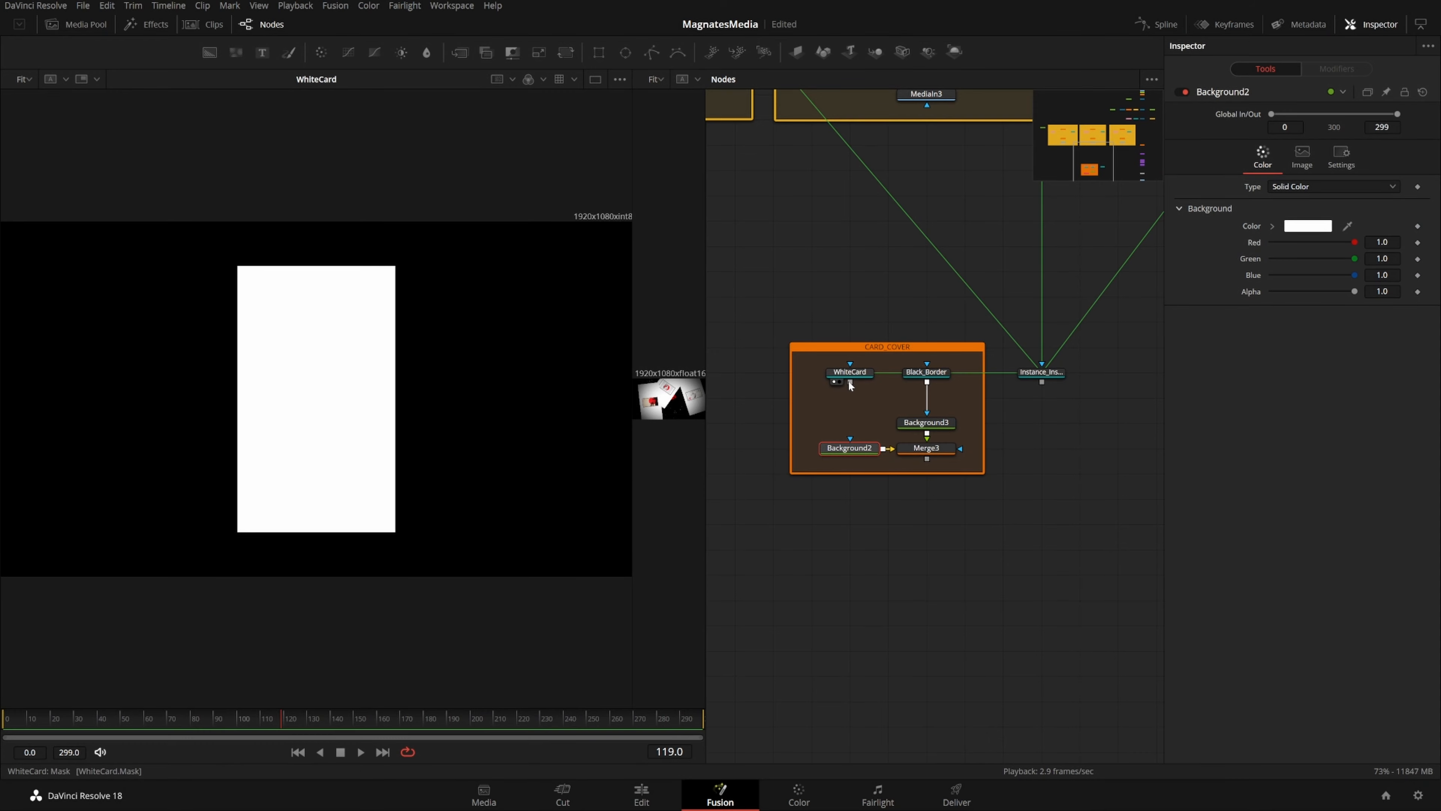
left_click_drag(850, 383, 854, 450)
left_click_drag(854, 449, 590, 432)
Show the settings of WhiteCard, Background3 and Black_Border, and display Black_Border and Background3 in the larger viewer
left_click(847, 375)
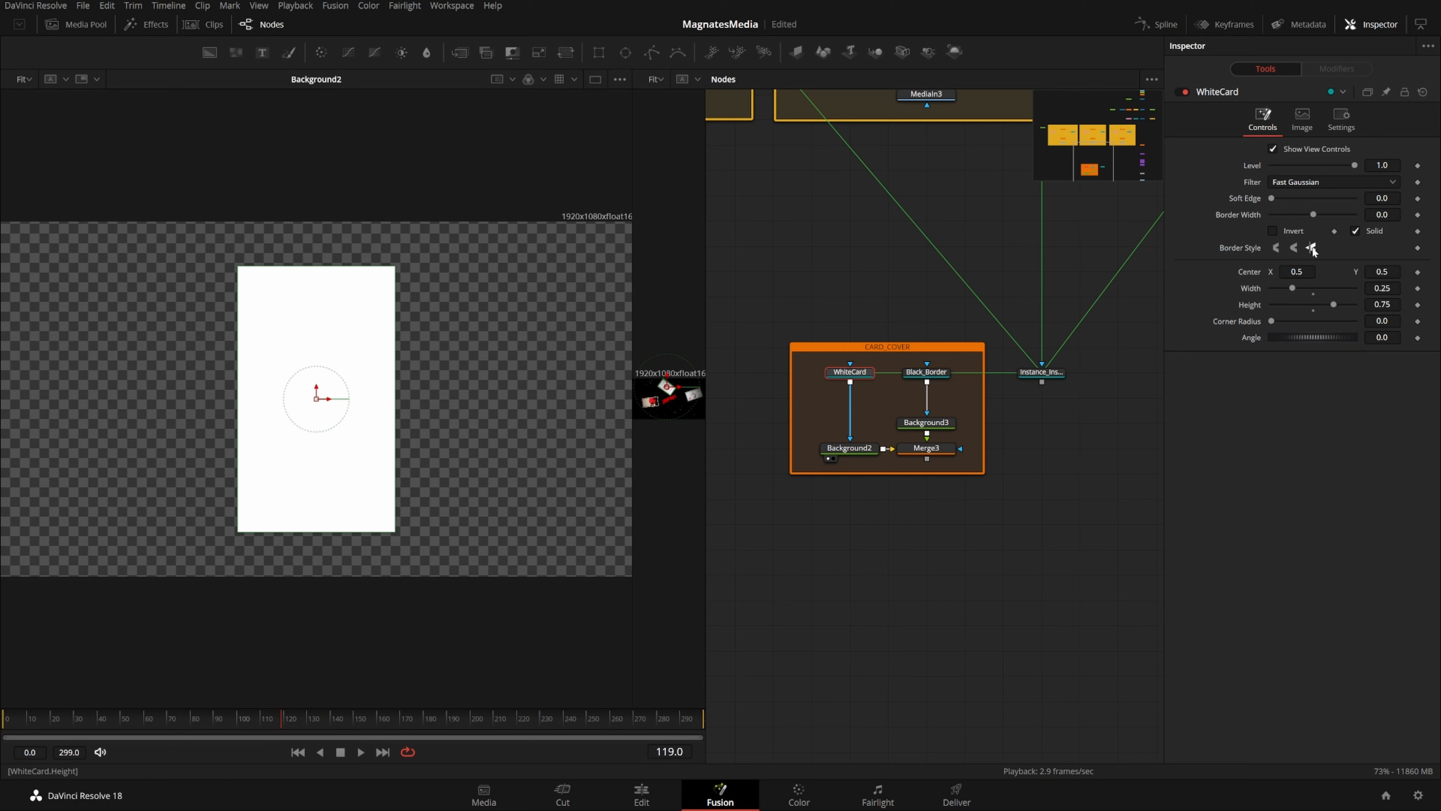
left_click_drag(1109, 415, 974, 471)
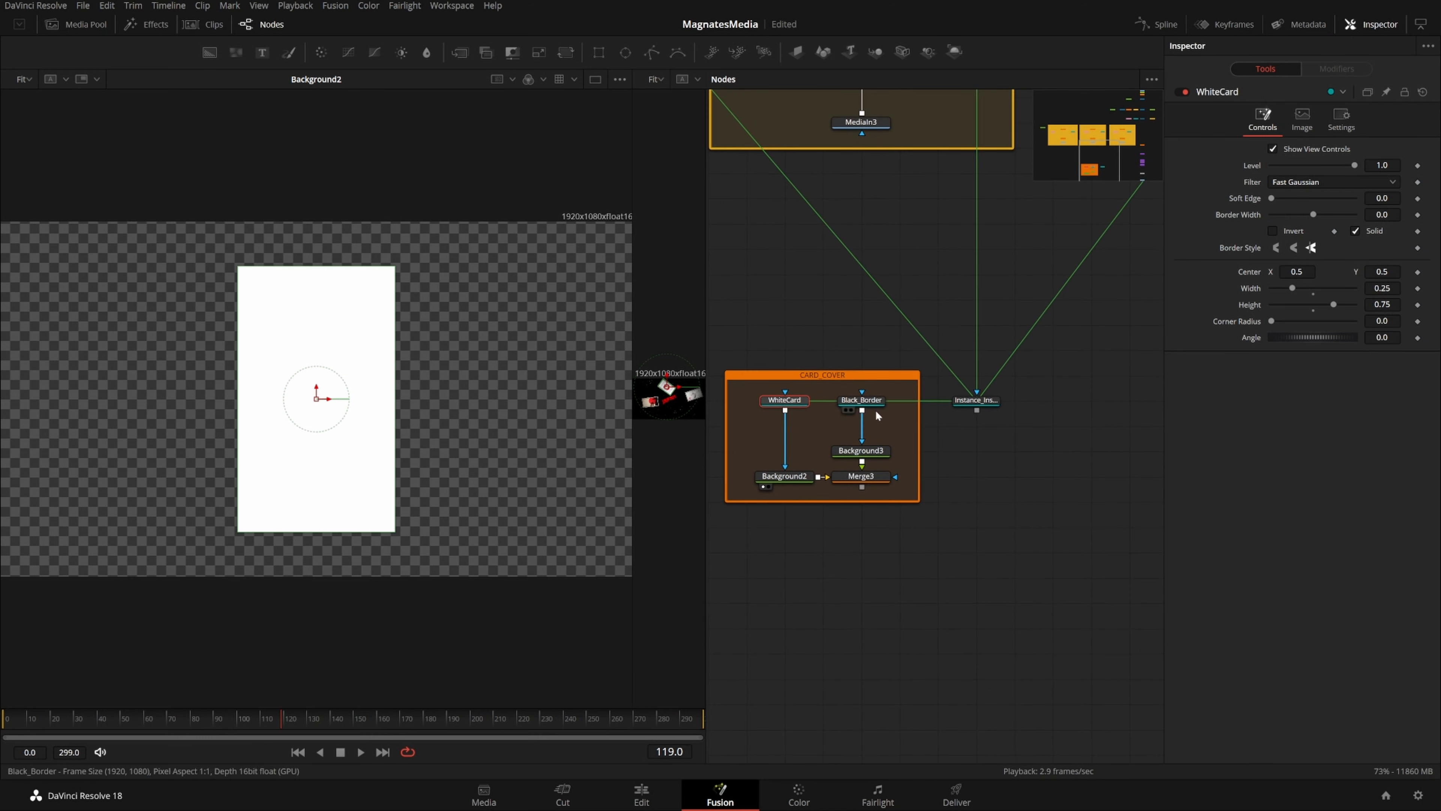
left_click(879, 451)
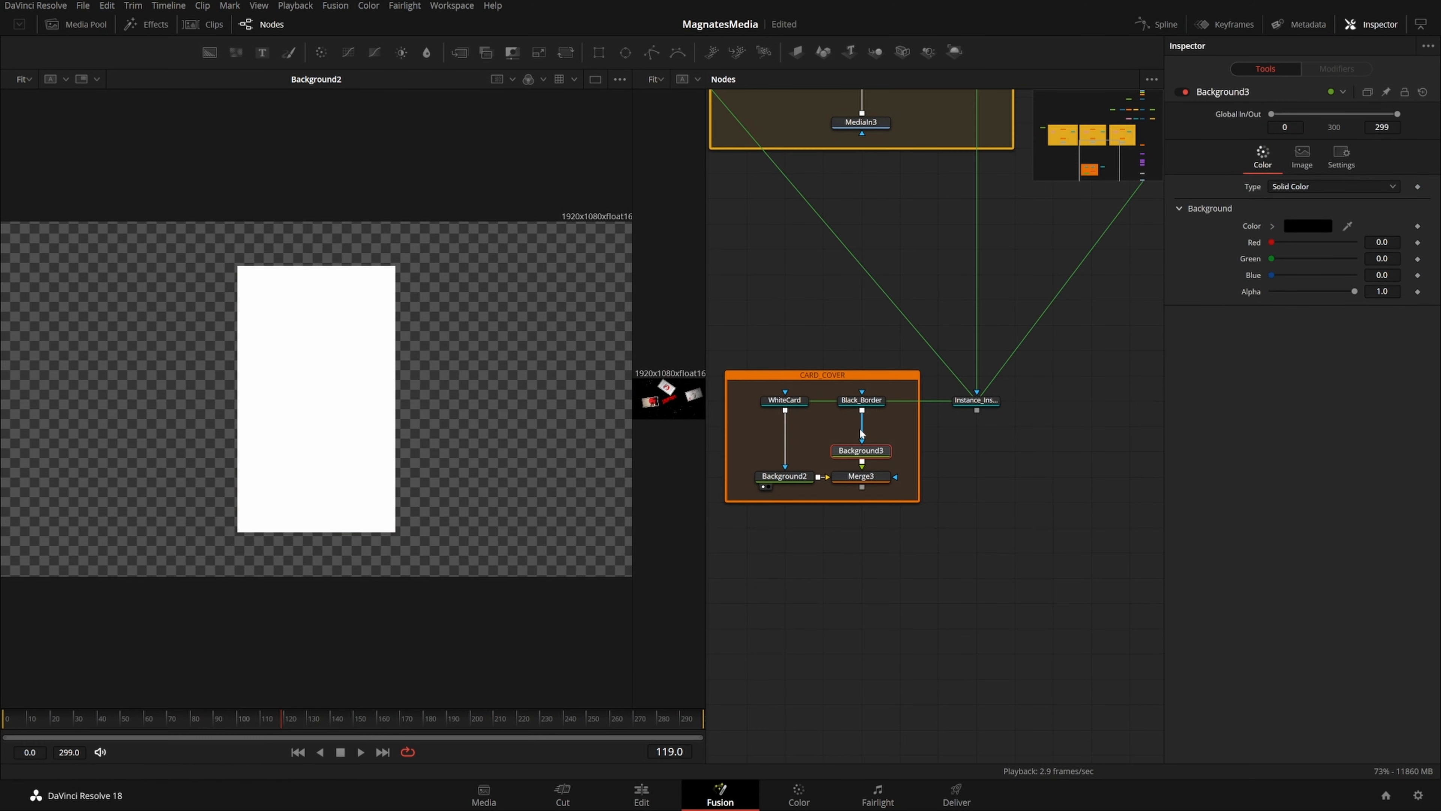
left_click_drag(872, 452, 196, 339)
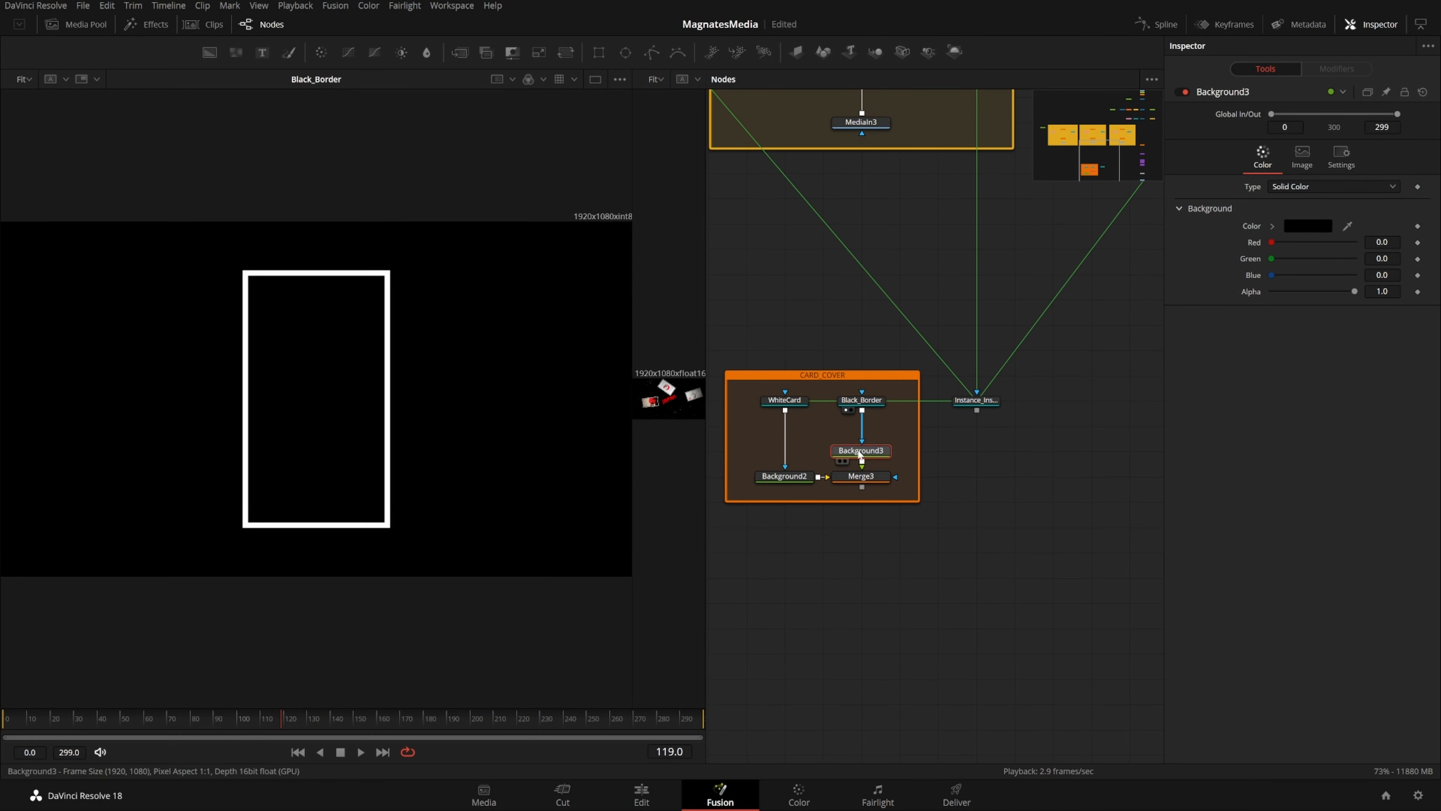
left_click(877, 401)
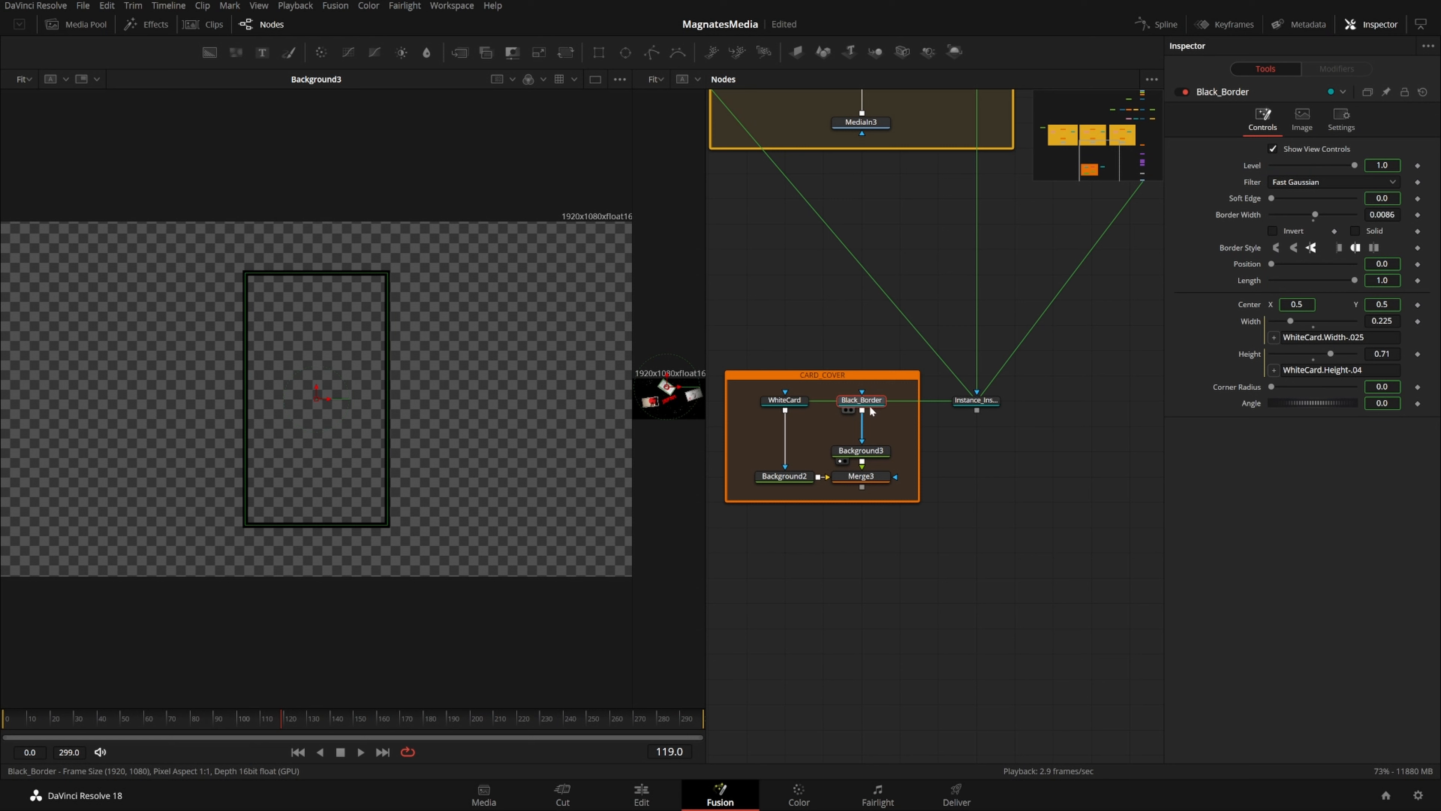
Paste an instance of WhiteCard in the empty area beside the CARD_COVER group, move it down and delete it
mouse_move(785, 400)
left_mouse_down()
mouse_move(790, 340)
mouse_move(791, 407)
left_mouse_up()
left_click(864, 404)
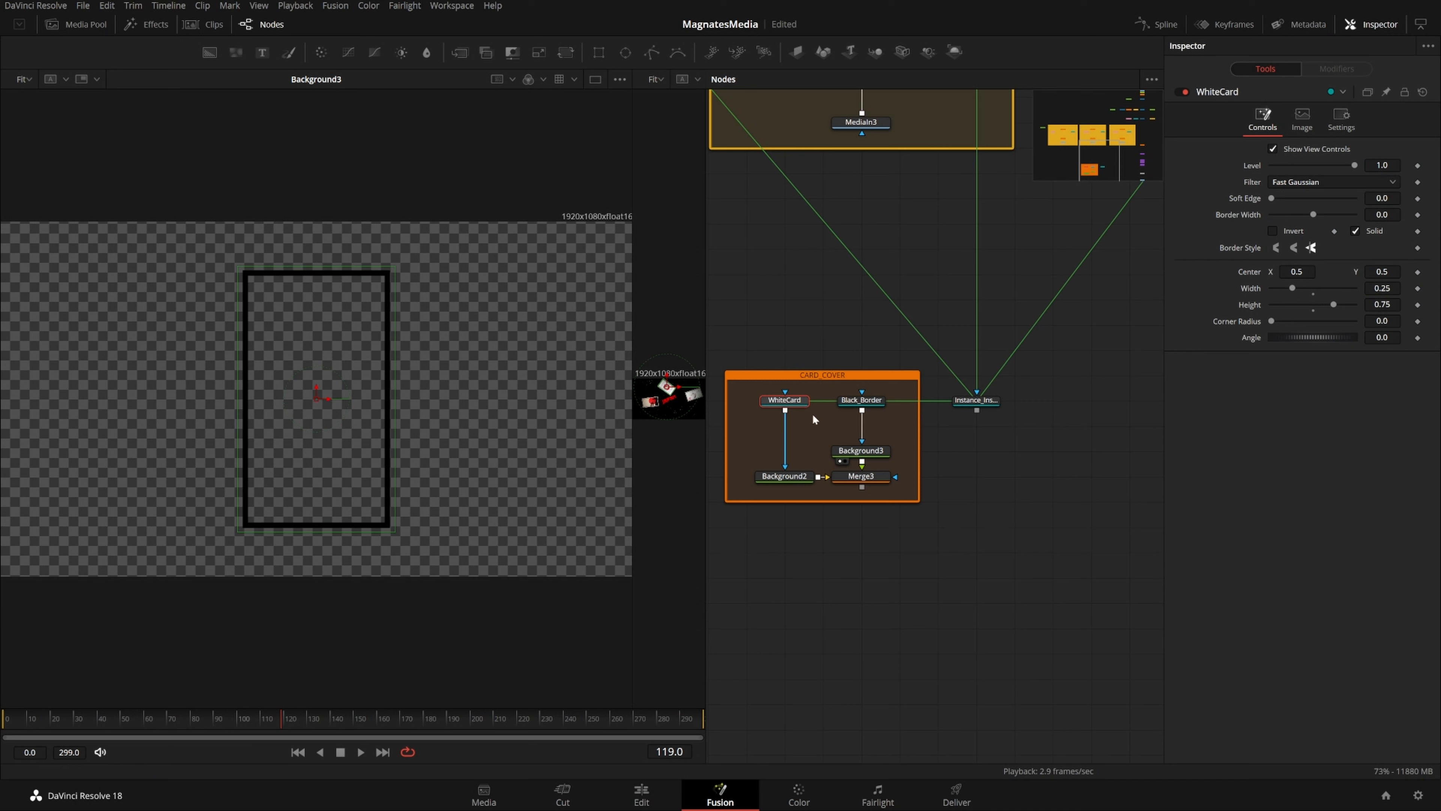
left_click(1026, 466)
key("ctrl+shift+v")
left_click_drag(1017, 452, 1014, 533)
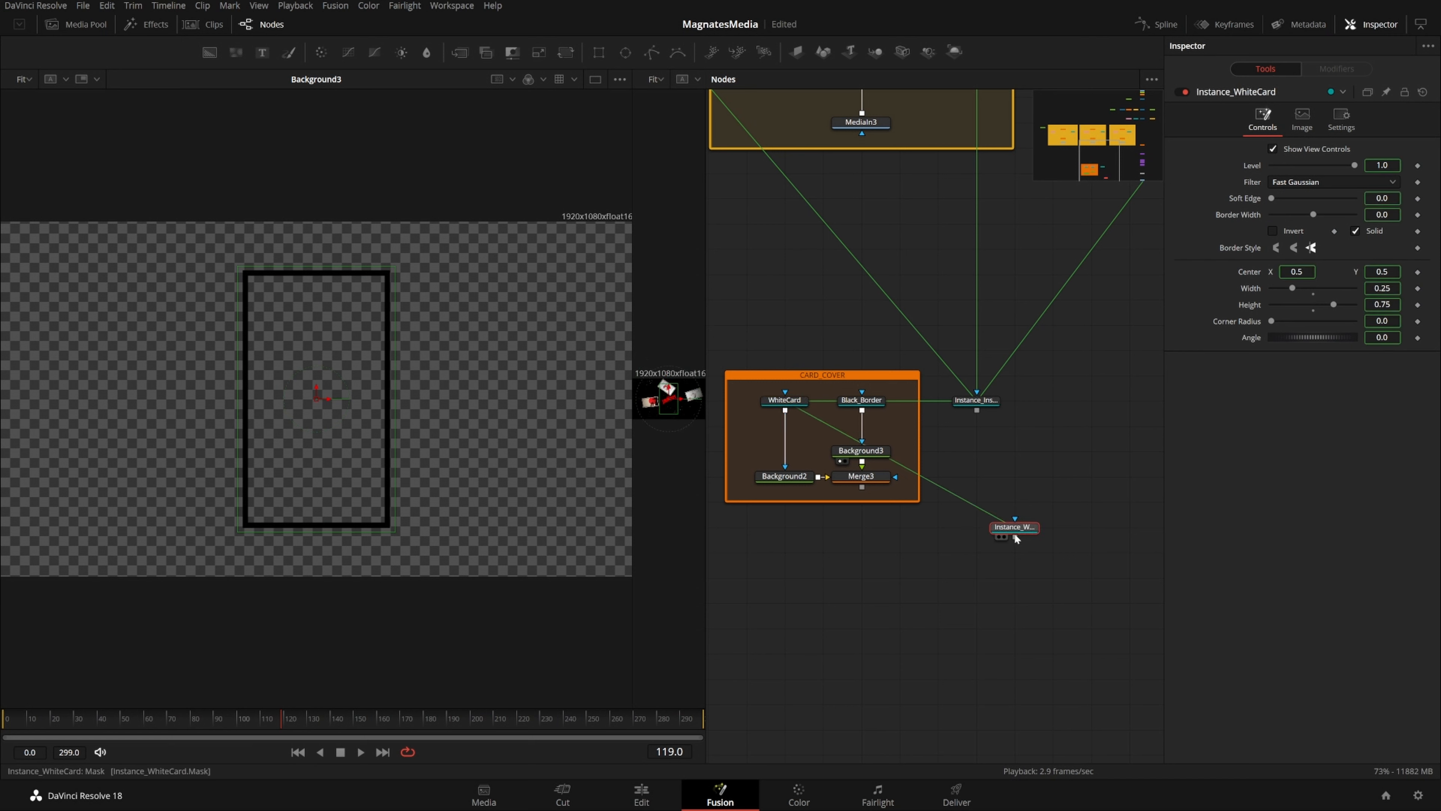
key("Delete")
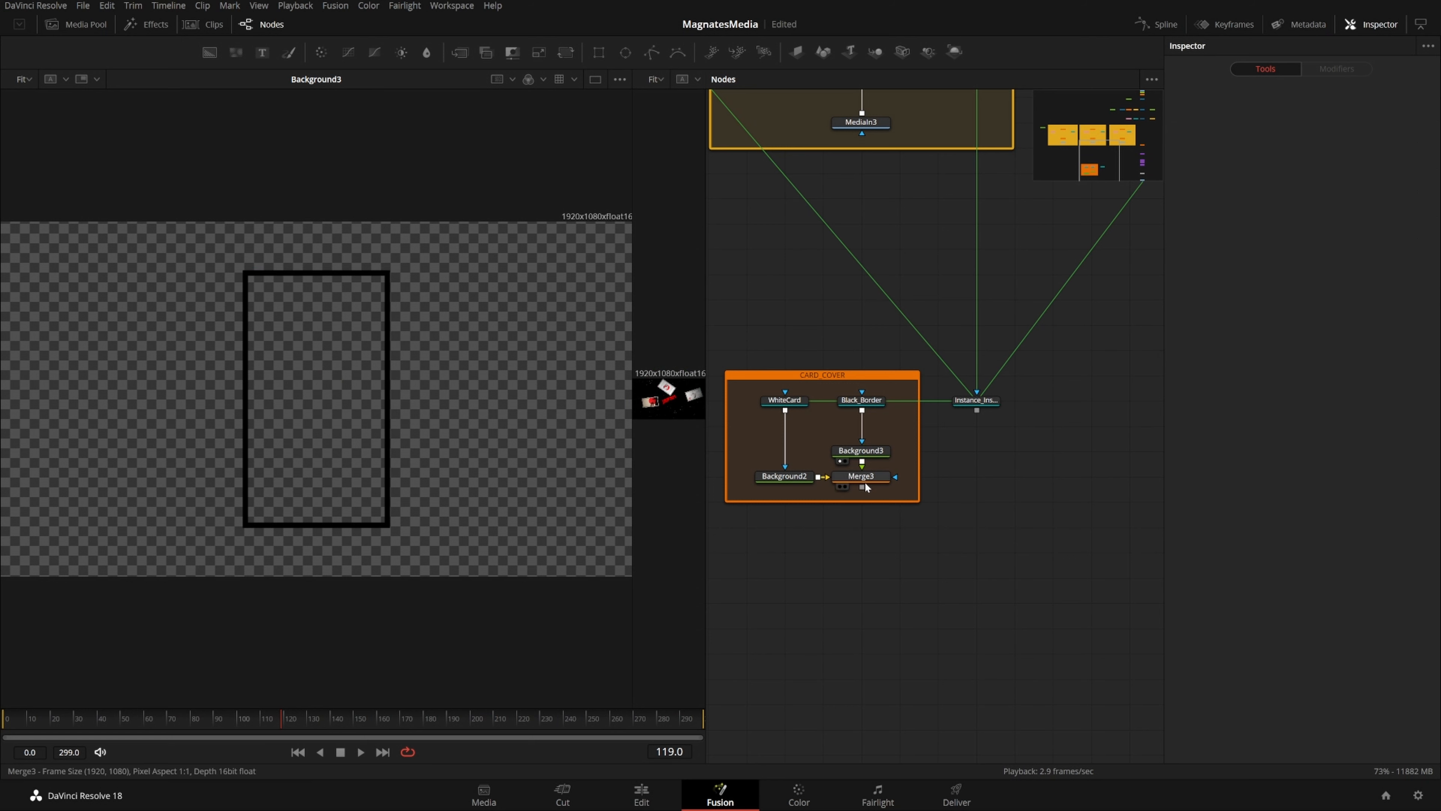
Display the CARD_COVER group's Merge3 output in the larger viewer
left_click_drag(879, 479, 511, 442)
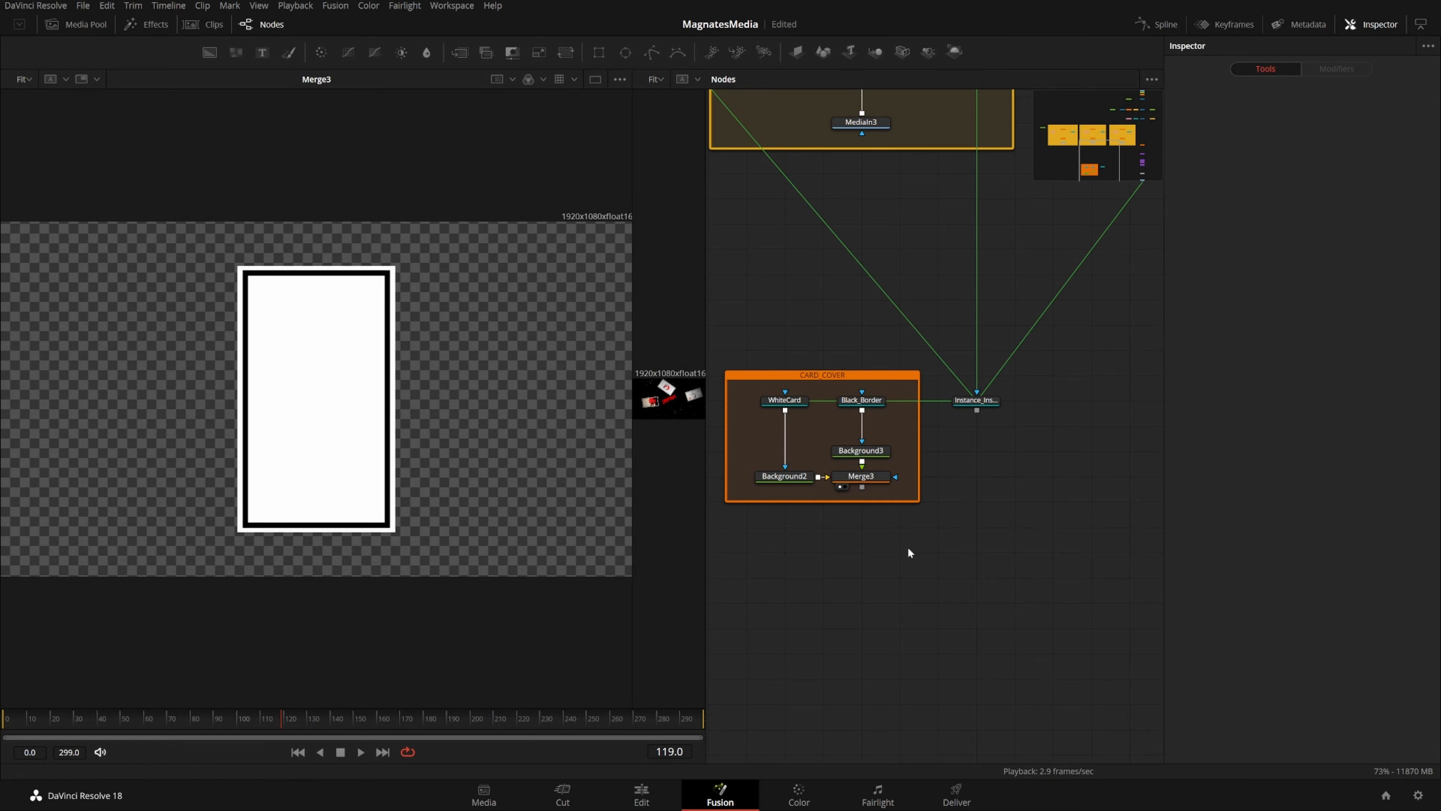
Show the Black_Border settings, narrow the larger viewer slightly, and display the shared instance mask beside CARD_COVER together with its settings
left_click(874, 401)
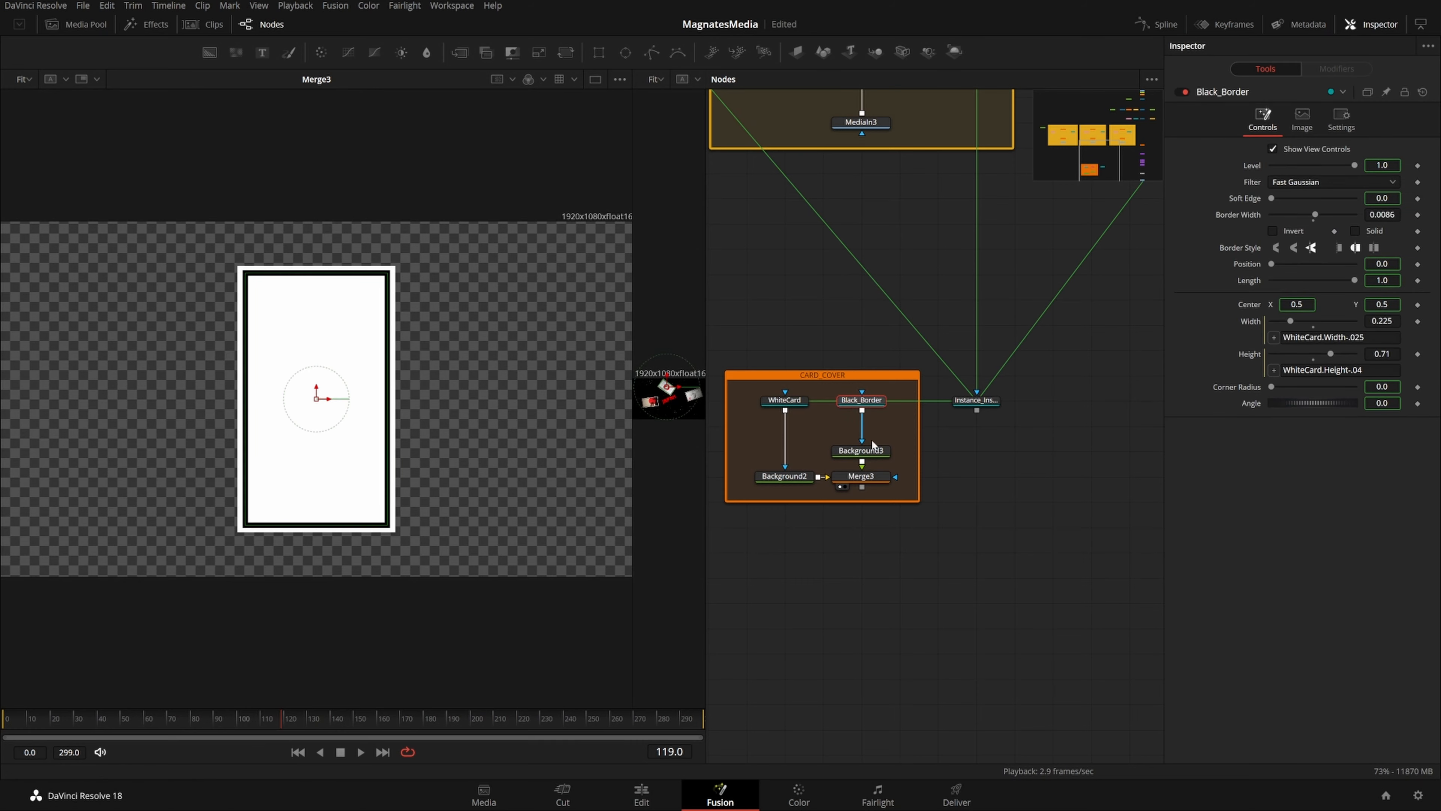
left_click_drag(206, 234, 479, 609)
left_click_drag(632, 452, 595, 497)
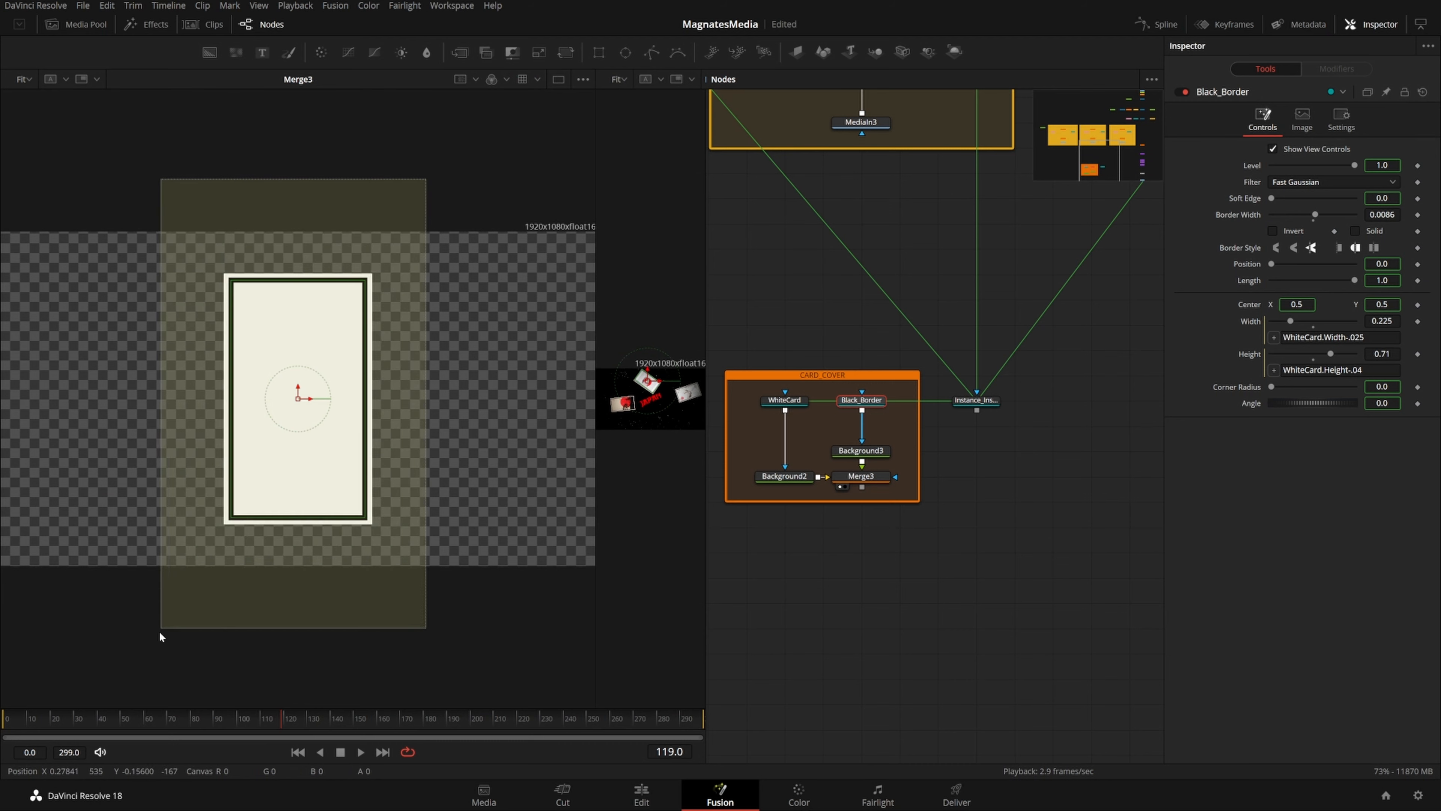
scroll(887, 513, "up", 2)
left_click_drag(965, 446, 340, 397)
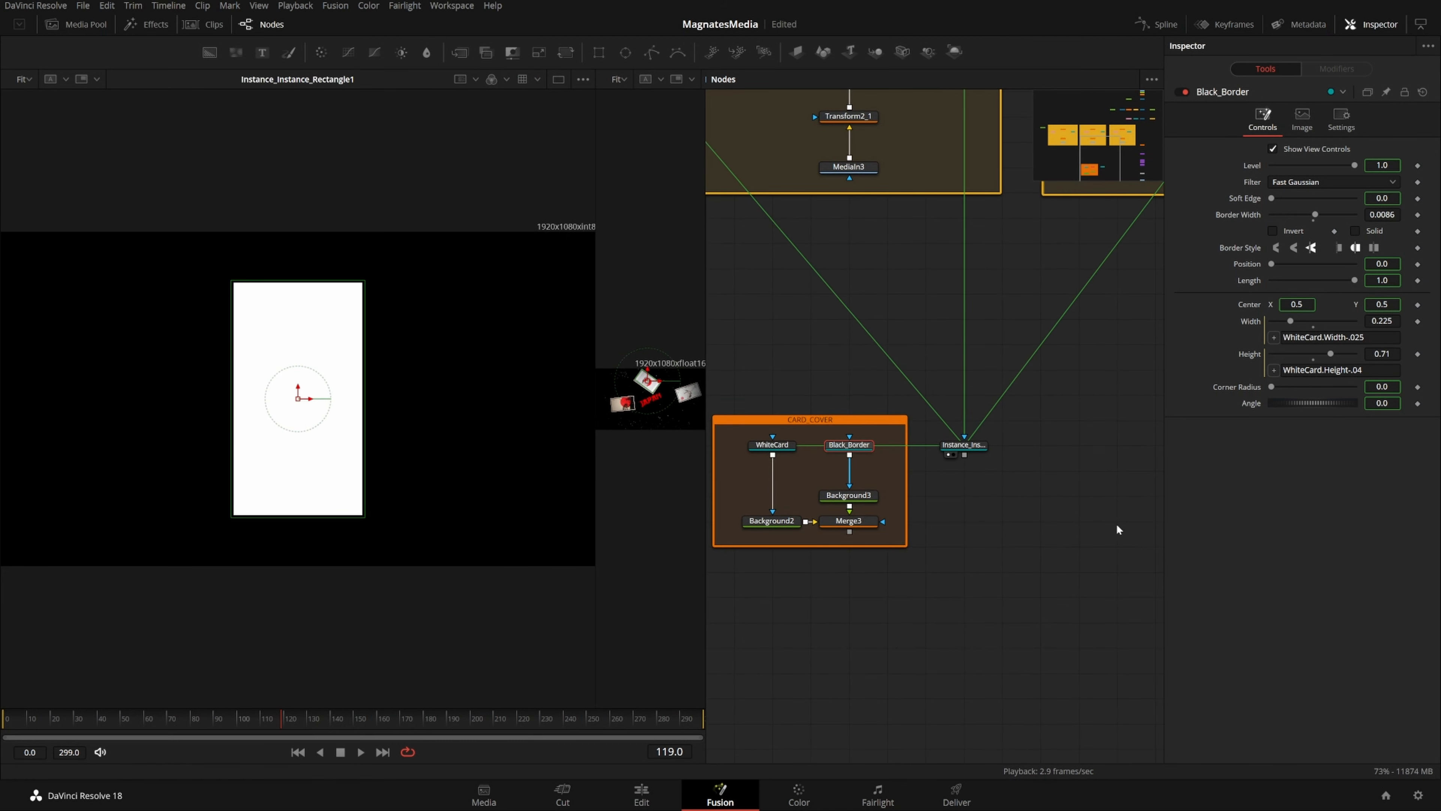
left_click(969, 450)
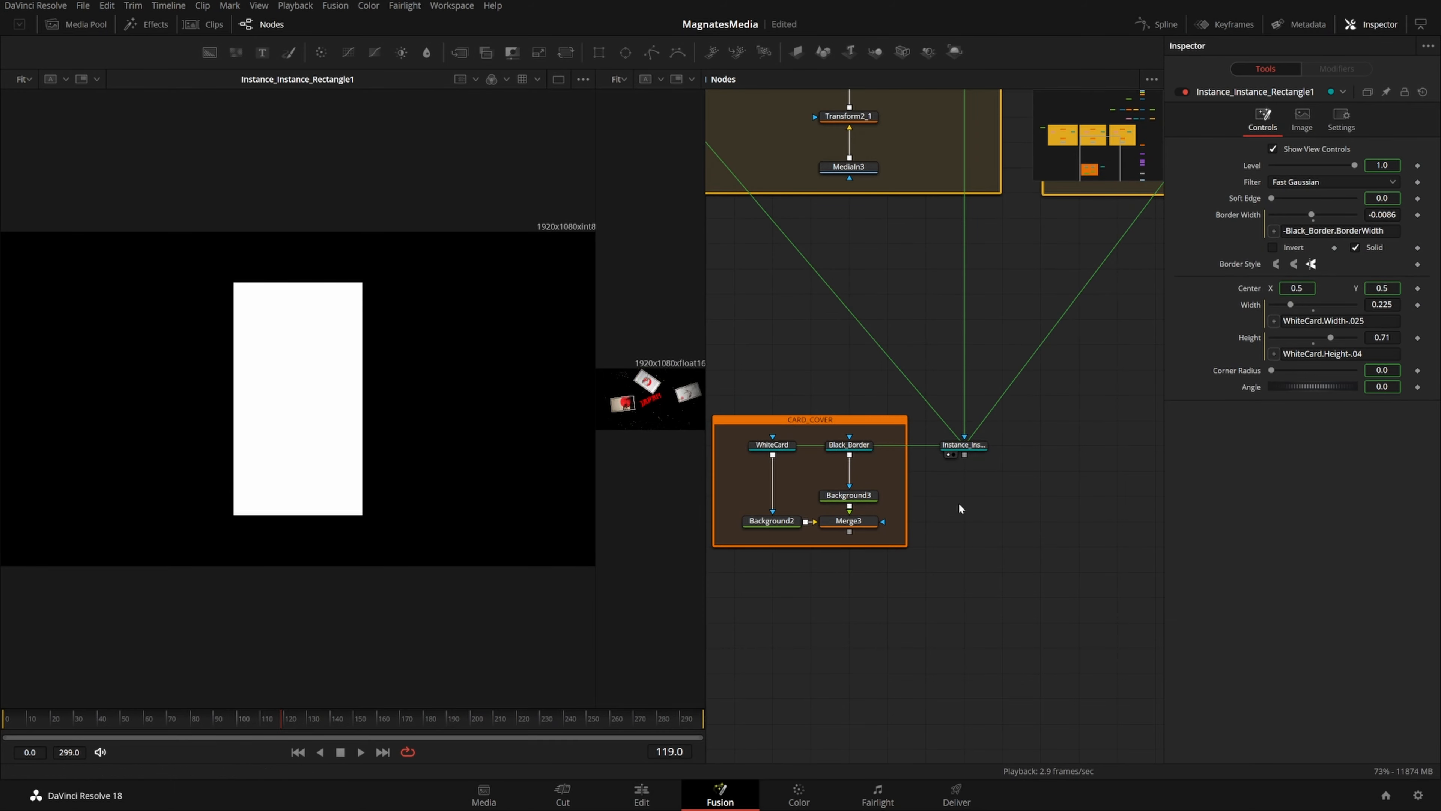
scroll(976, 510, "up", 1)
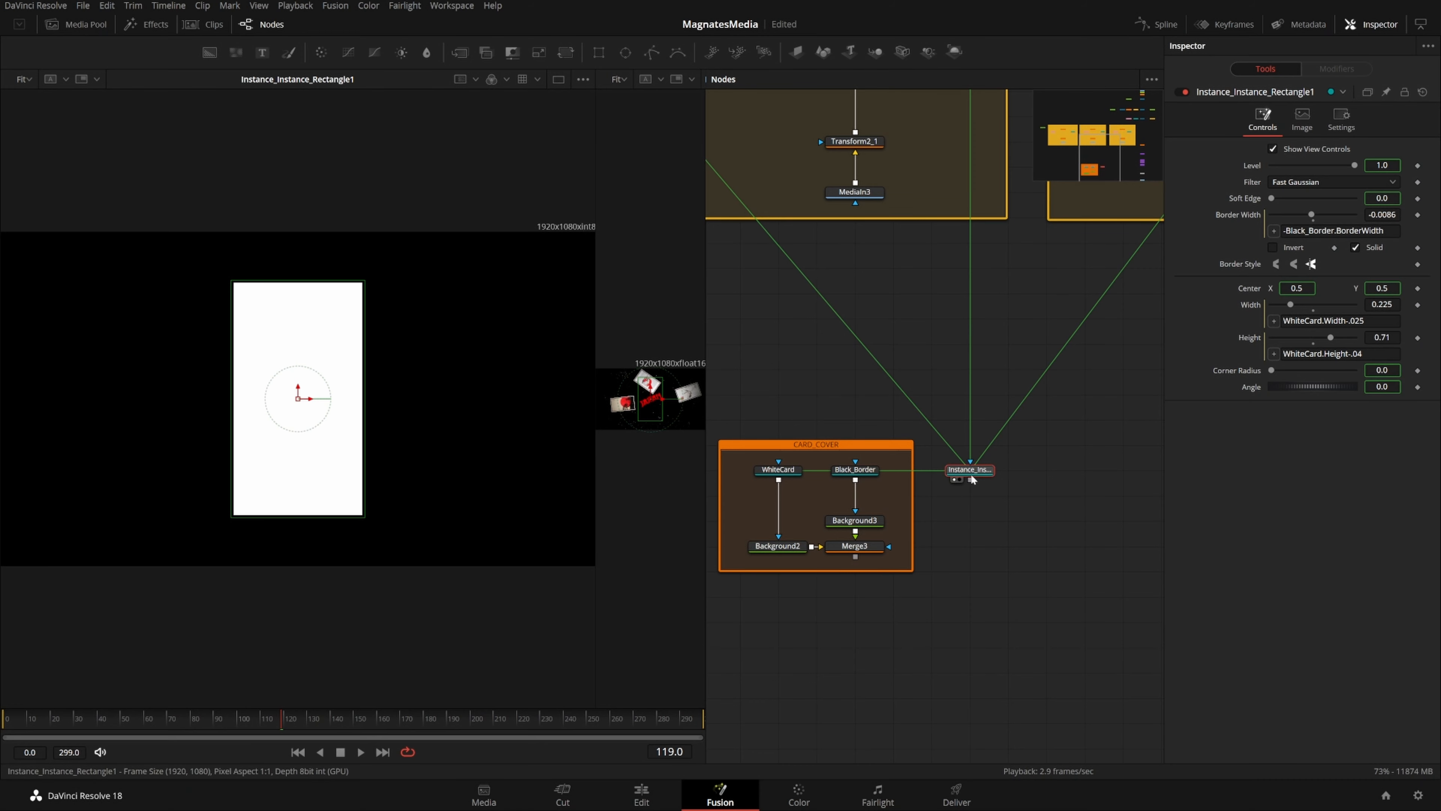
Compare the settings of the WhiteCard and Black_Border masks in the CARD_COVER group
left_click(857, 470)
left_click(787, 468)
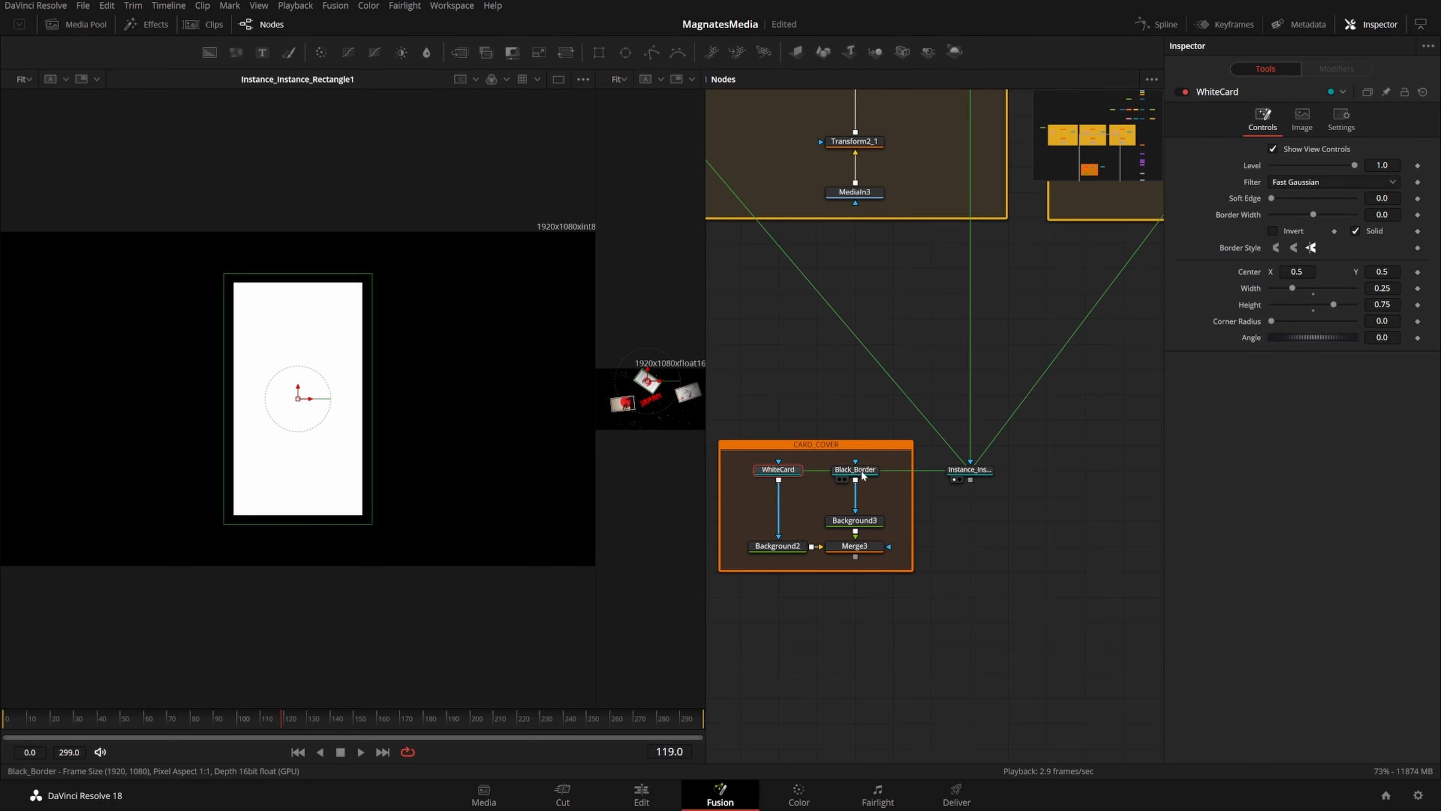
left_click(862, 469)
left_click(794, 470)
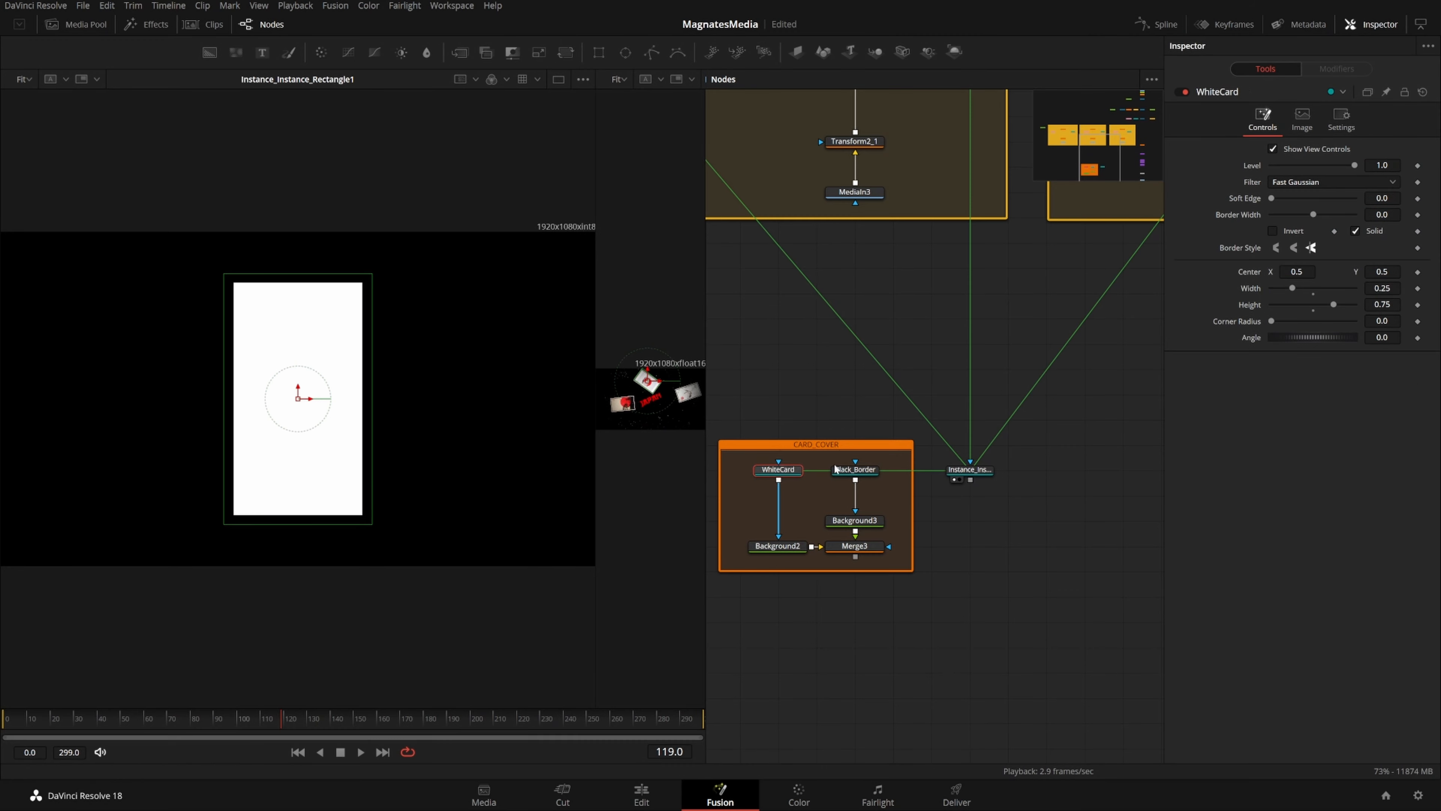
Select the CARD_COVER nodes with the instance mask beside them and display Merge3 in the larger viewer
left_click_drag(1067, 424, 738, 609)
left_click_drag(820, 422, 888, 410)
left_click_drag(921, 533, 306, 428)
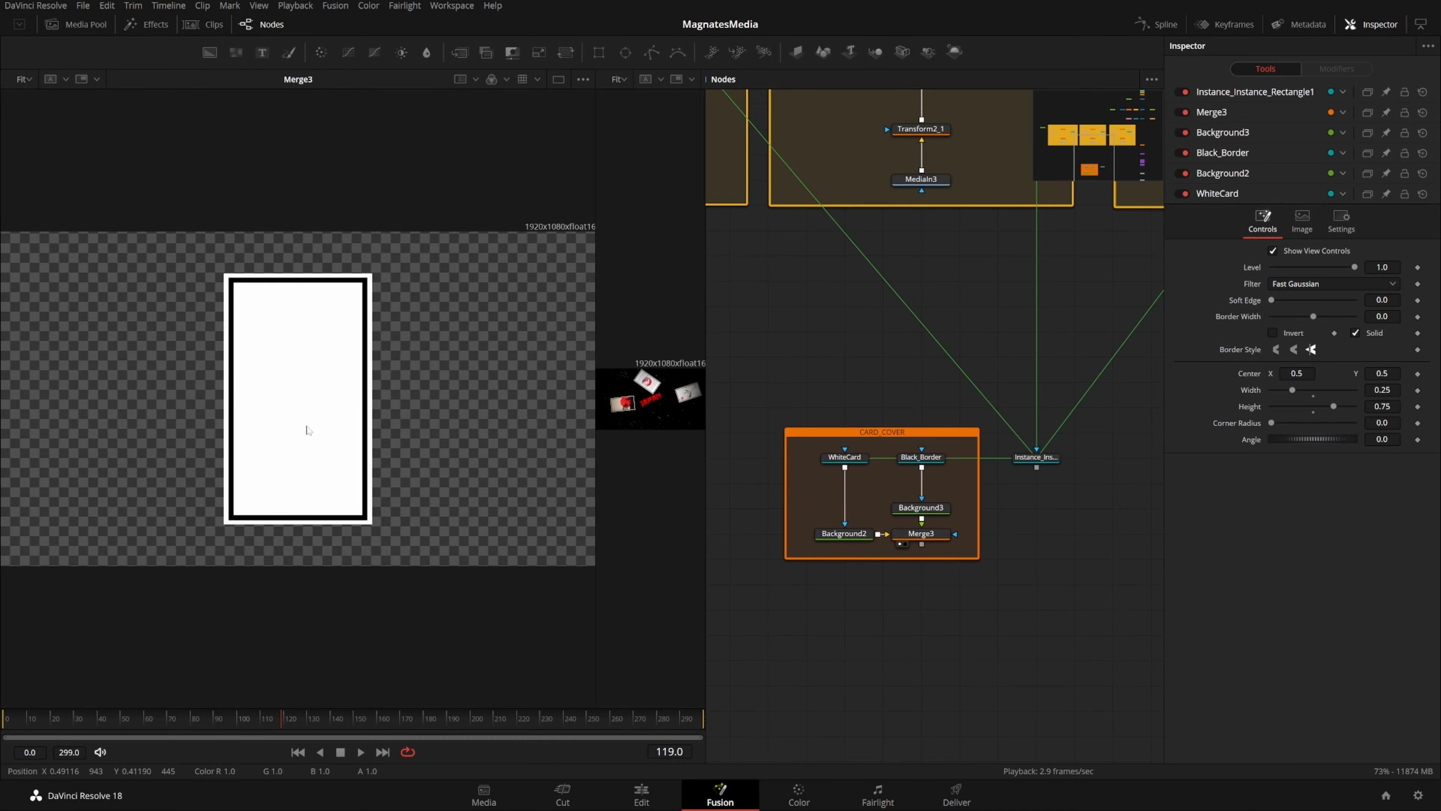
left_click_drag(444, 274, 127, 655)
left_click_drag(444, 235, 185, 603)
Examine the input settings of the wireless link nodes in the first two card groups, returning to WirelessLink1 in Card_01
scroll(922, 350, "down", 5)
scroll(907, 402, "up", 3)
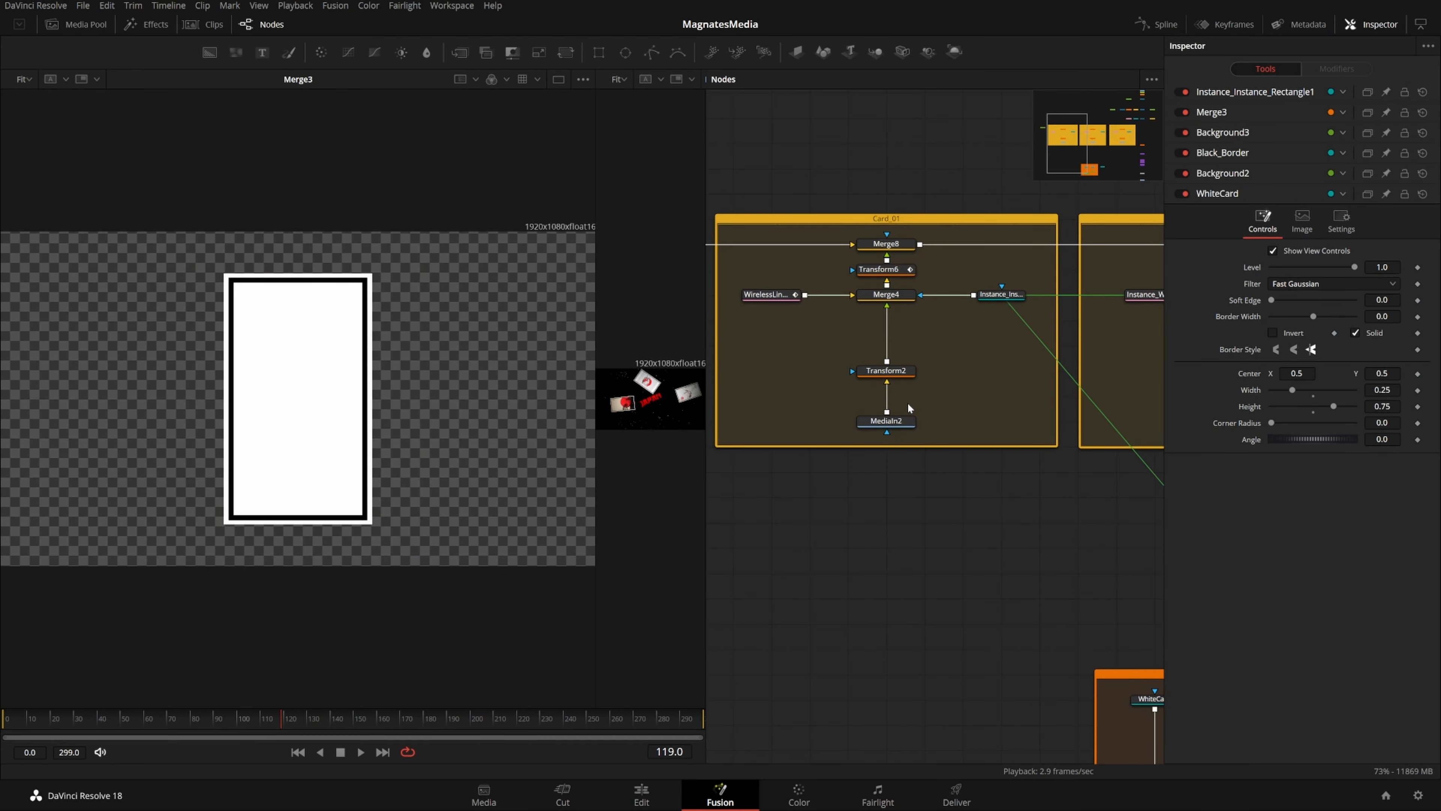
scroll(868, 389, "up", 3)
scroll(831, 351, "down", 3)
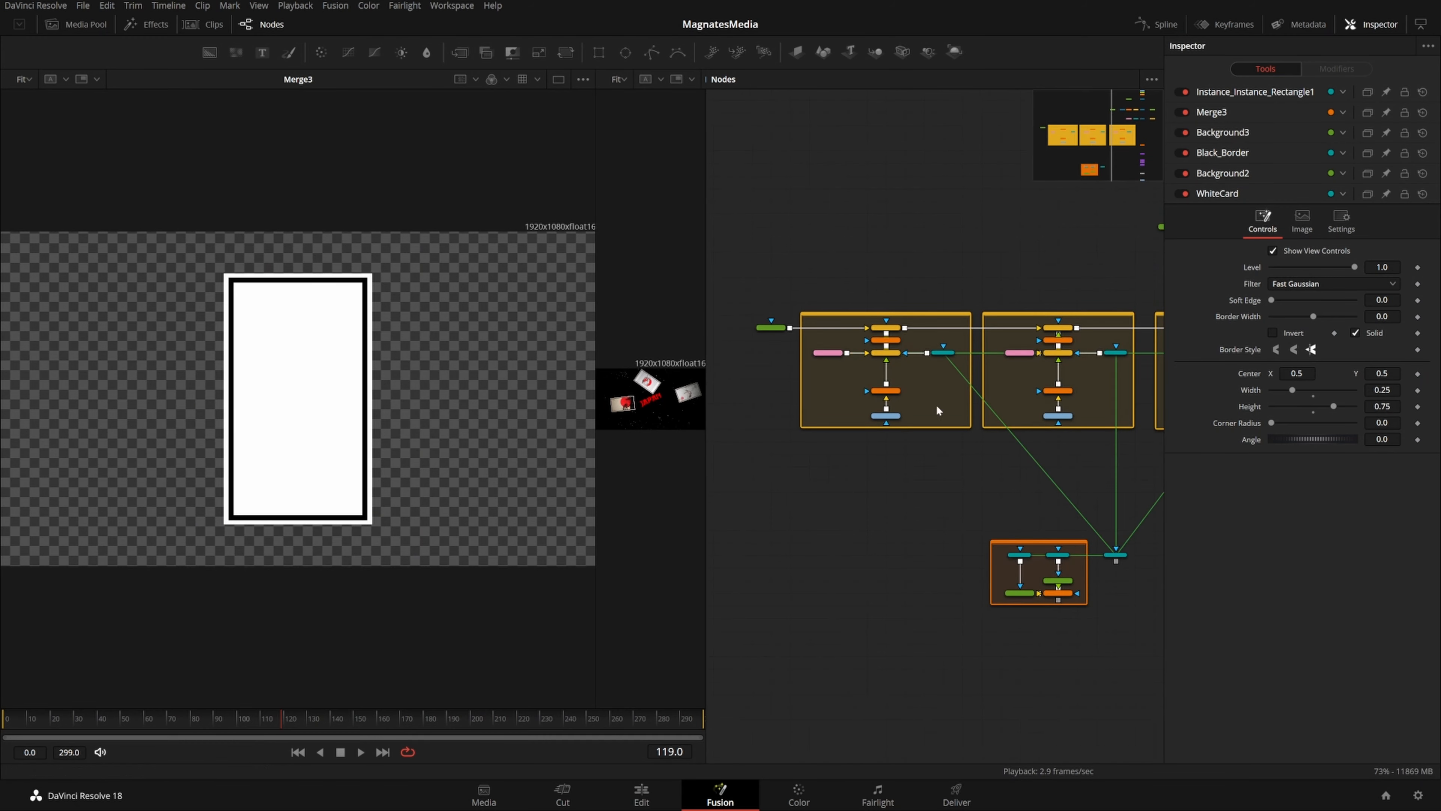
scroll(877, 415, "up", 2)
left_click(752, 349)
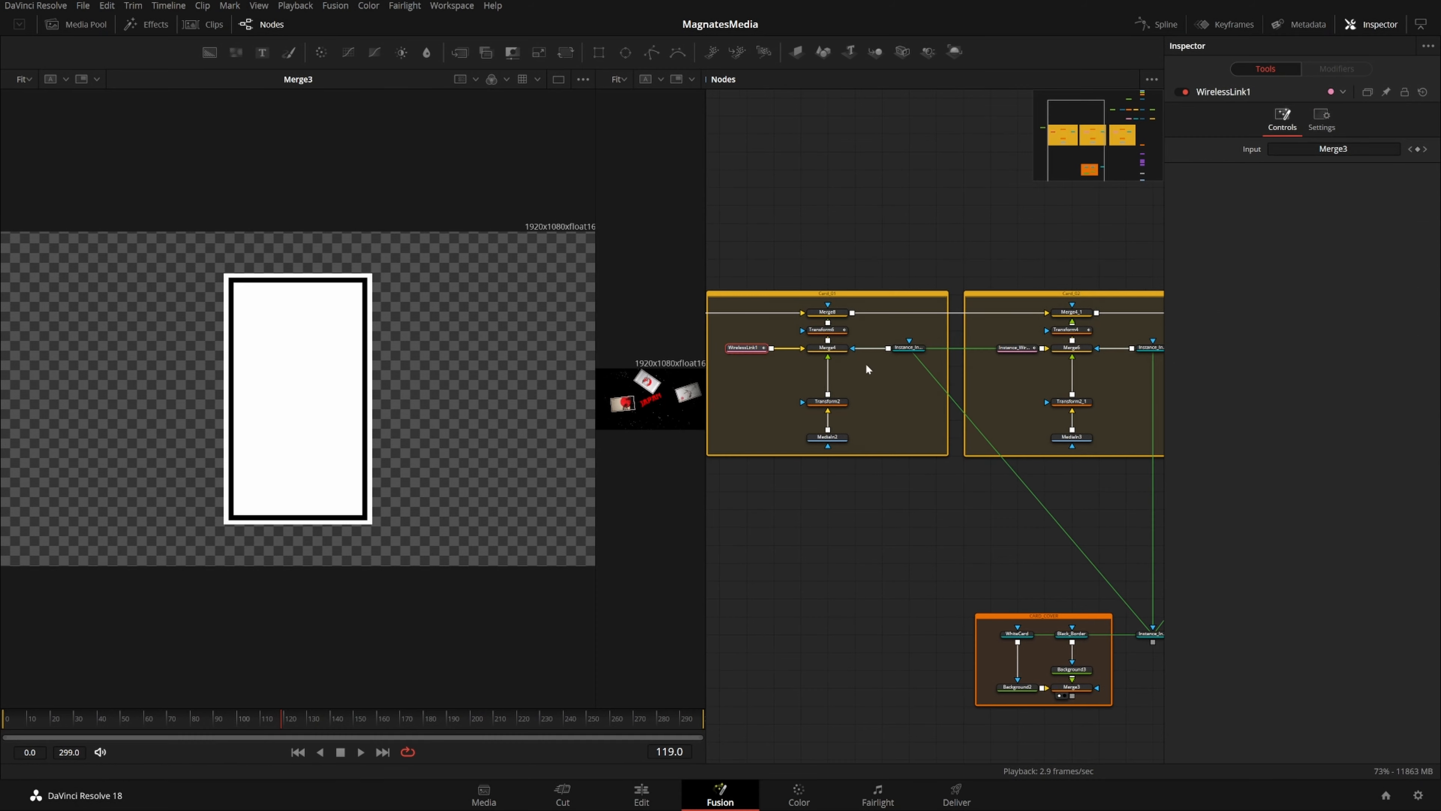
left_click(1024, 350)
left_click_drag(1019, 373, 873, 398)
left_click(1118, 375)
left_click_drag(1034, 464, 1127, 468)
left_click_drag(962, 376, 1033, 383)
left_click(778, 389)
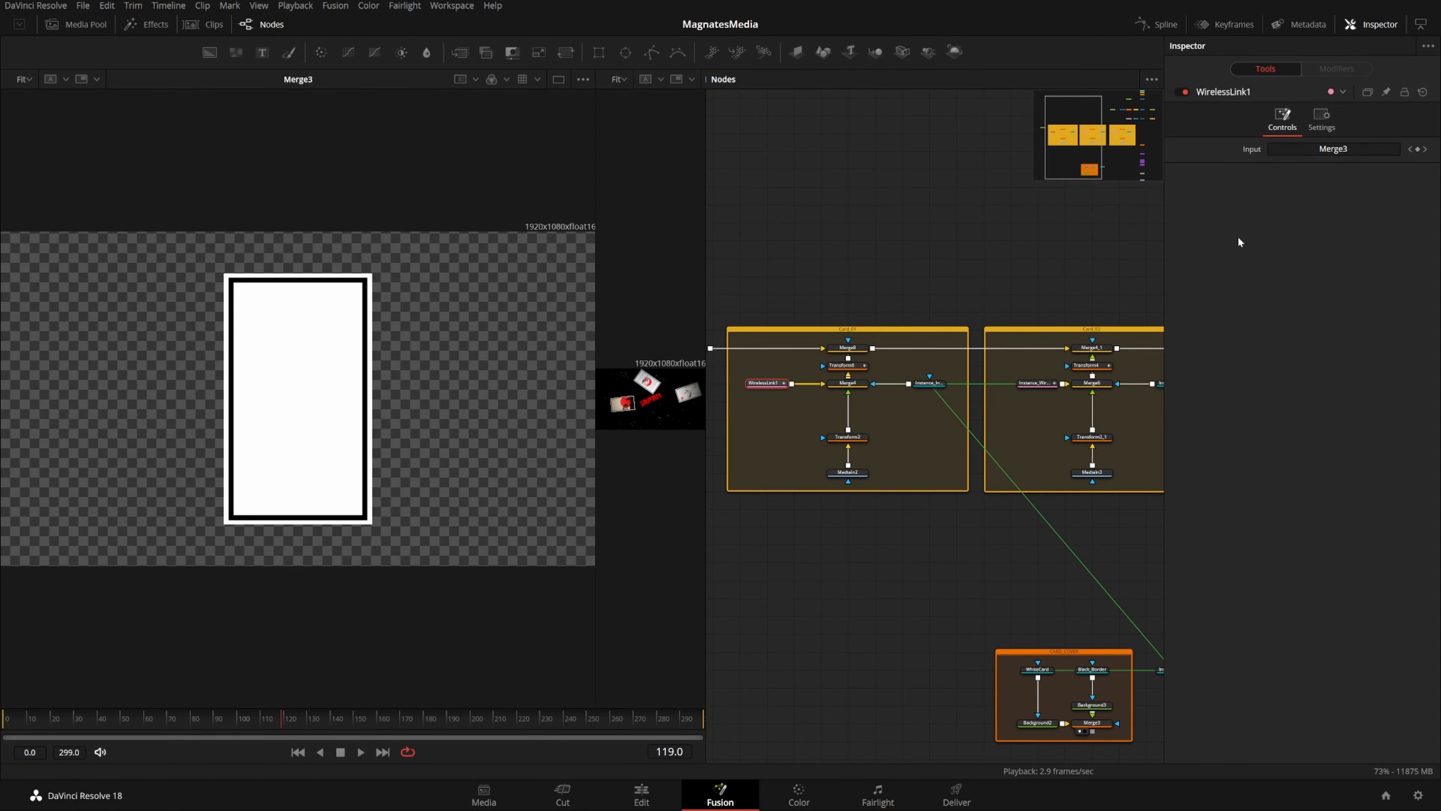
Trace WirelessLink1's source to Merge3 in CARD_COVER and show the settings of the third card group's wireless link
left_click_drag(1046, 552, 899, 438)
scroll(956, 575, "up", 2)
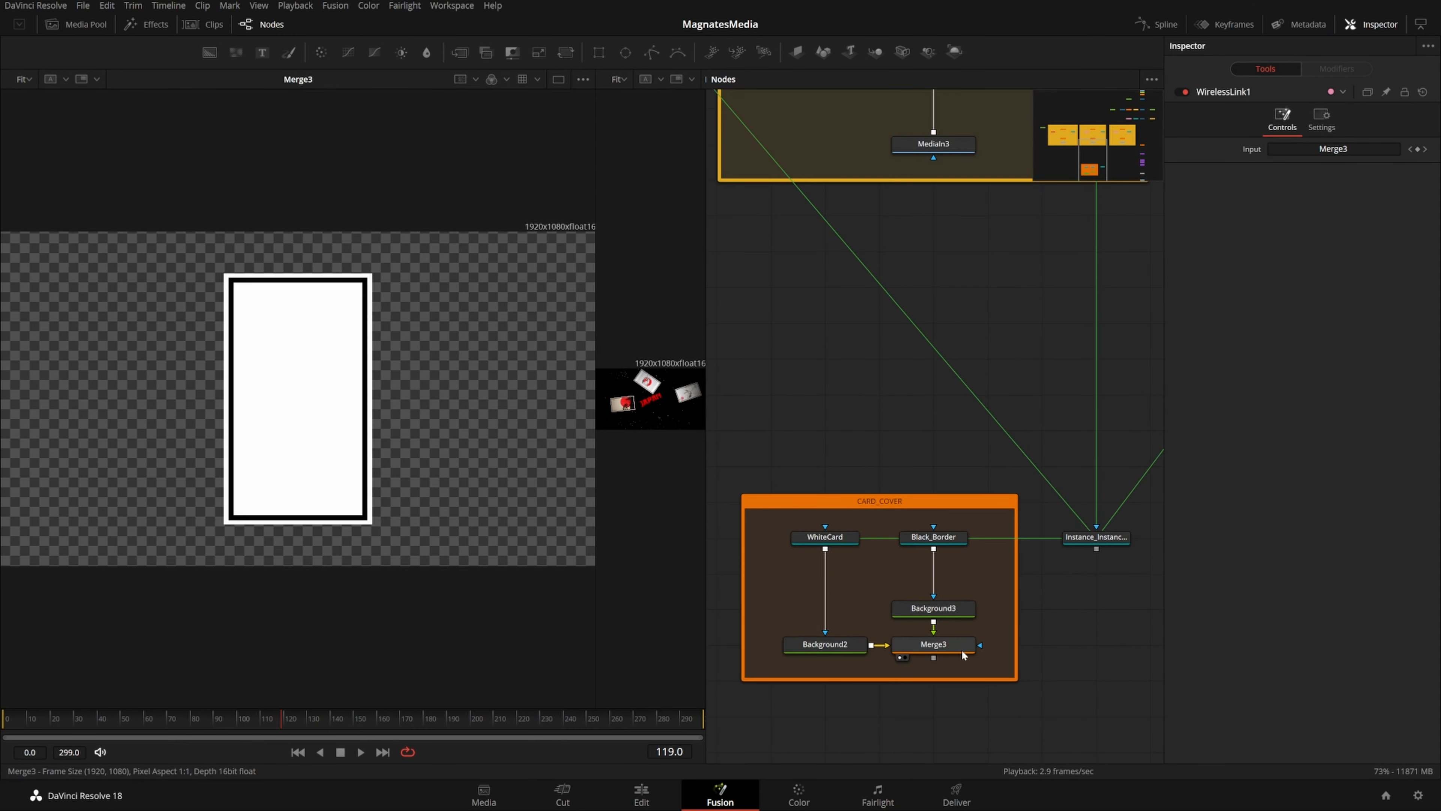
scroll(942, 332, "down", 2)
left_click_drag(943, 332, 993, 419)
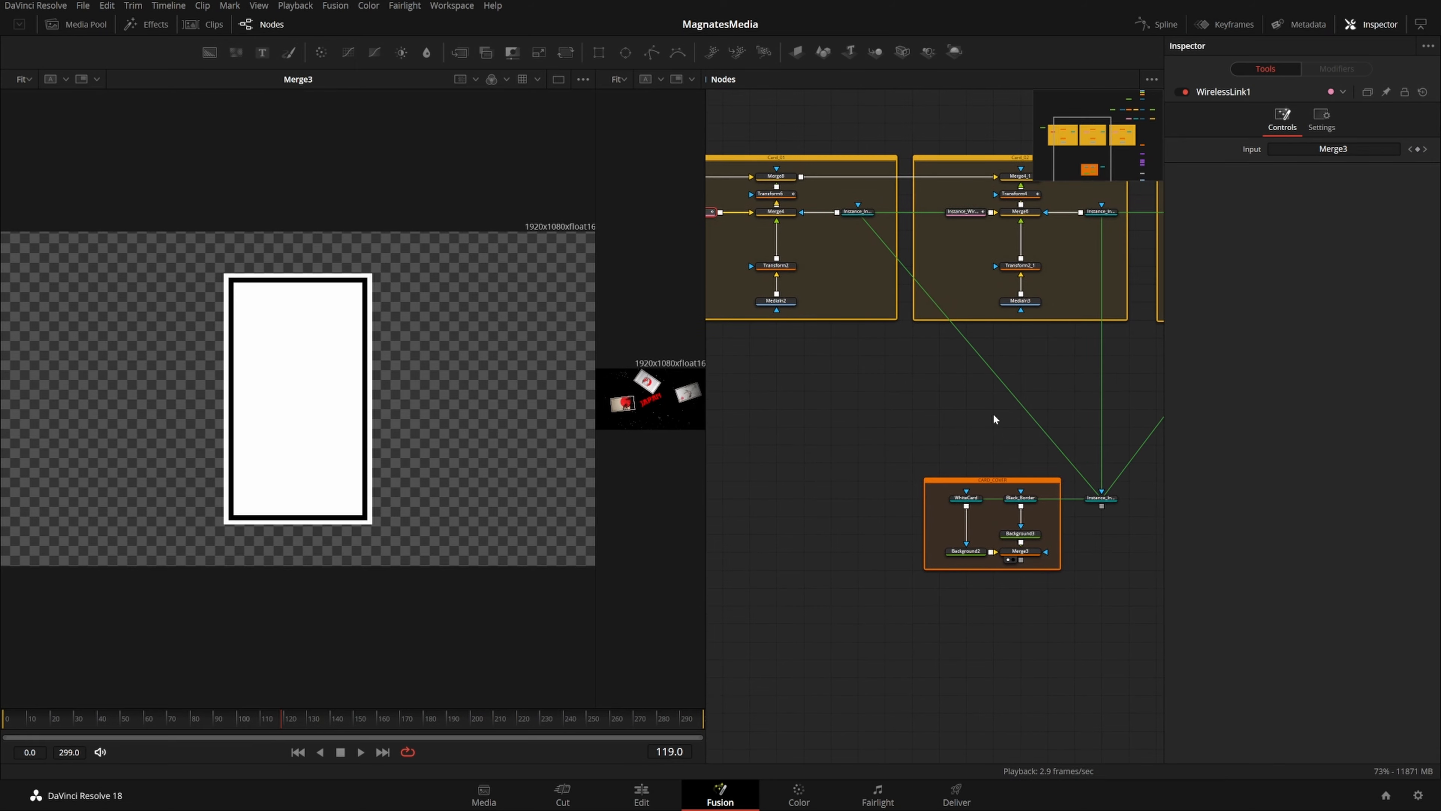
left_click_drag(993, 338, 1043, 394)
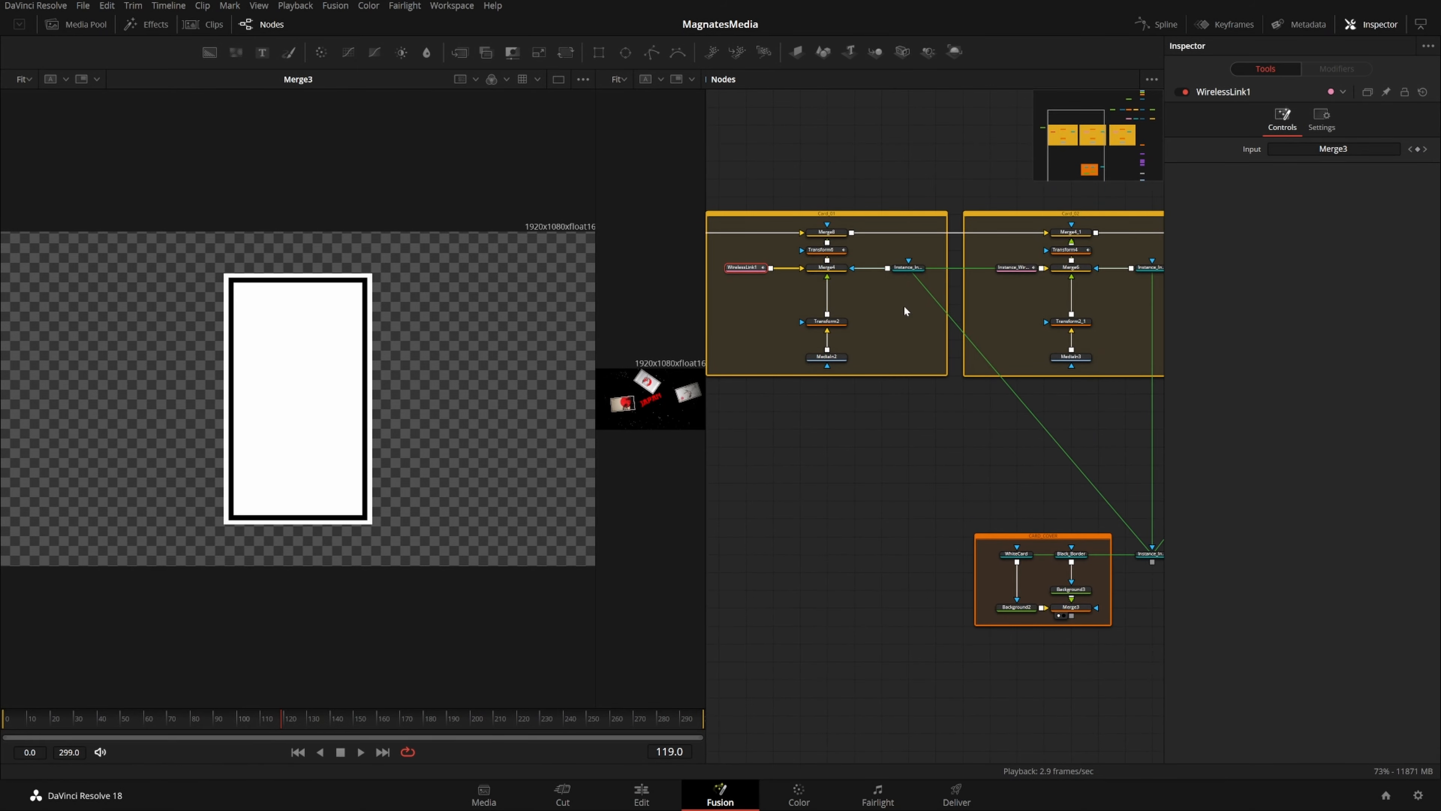
left_click_drag(1083, 281, 871, 398)
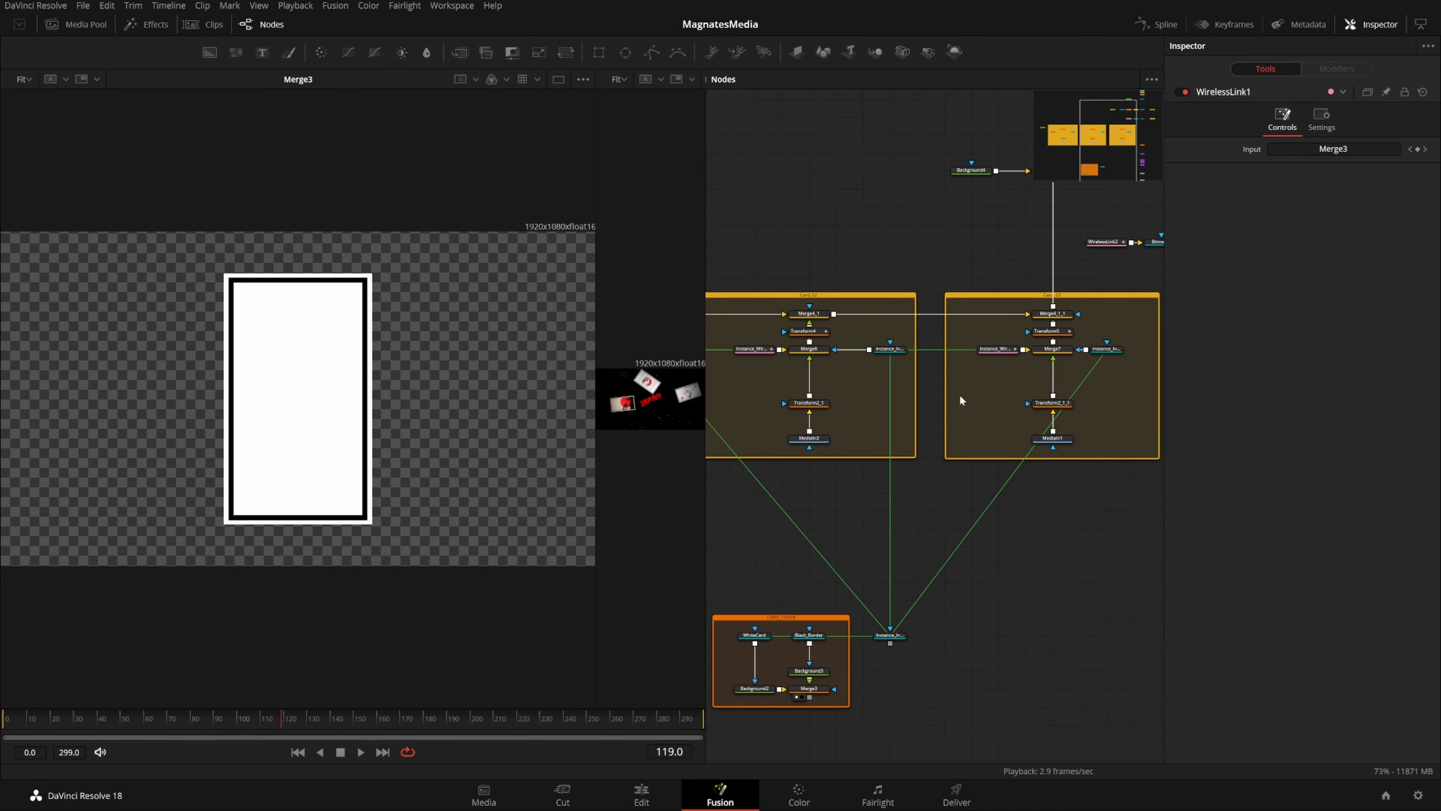
mouse_move(1000, 350)
left_mouse_down()
mouse_move(996, 388)
mouse_move(994, 352)
left_mouse_up()
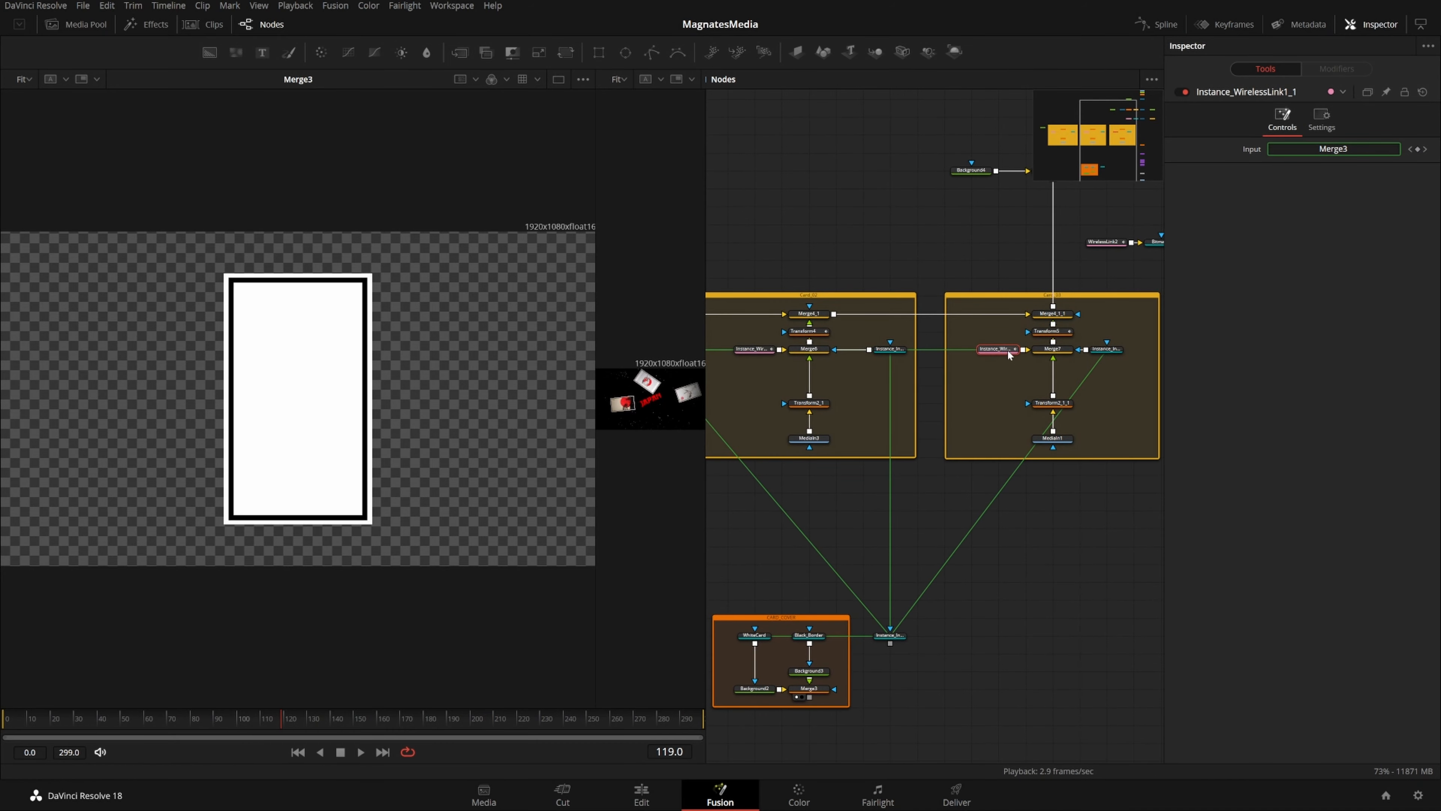
left_click_drag(930, 396, 1080, 431)
Display Card_01's MediaIn2, Transform2, WirelessLink1 and Merge4 one after another in the larger viewer, fitting the image to the viewer
scroll(826, 379, "up", 3)
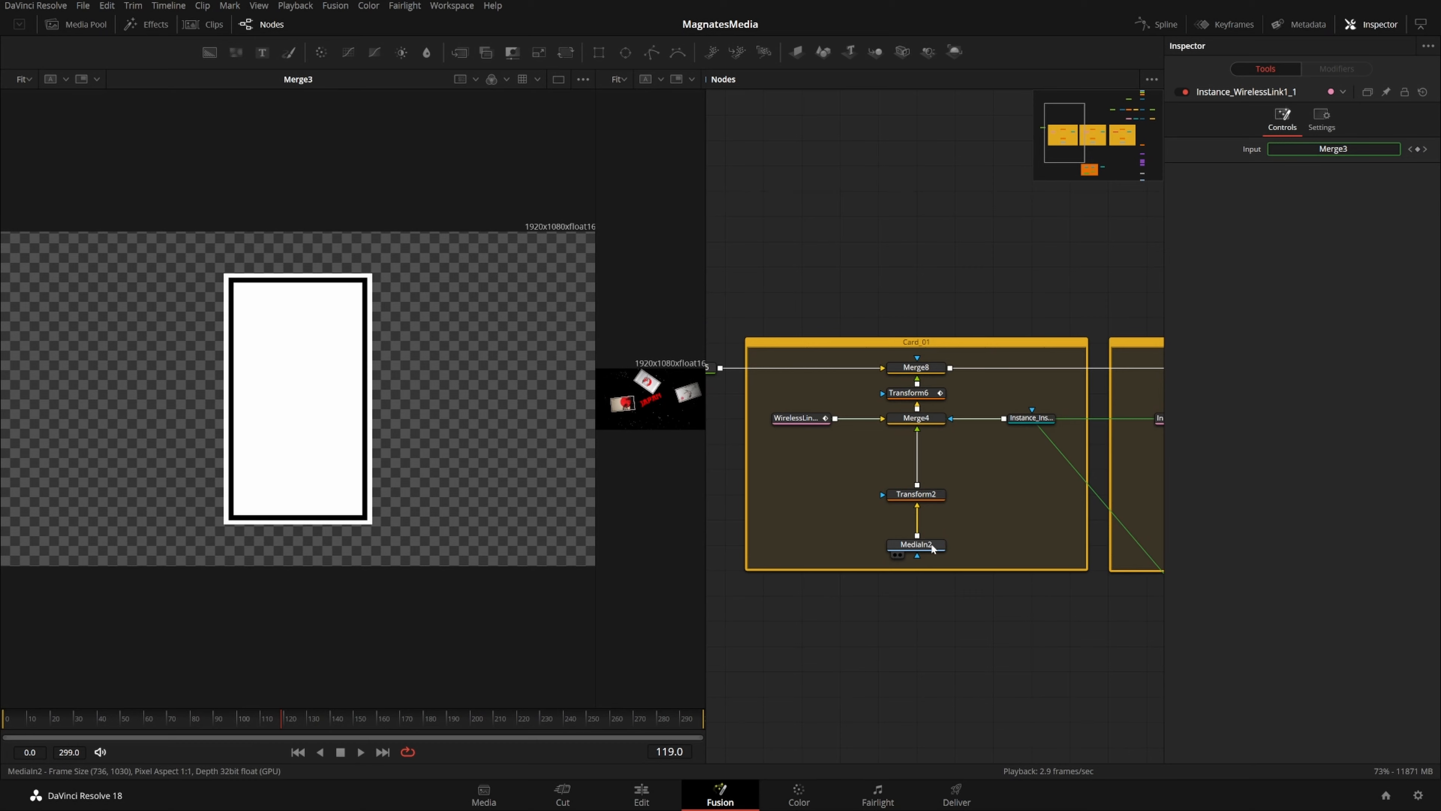
left_click_drag(916, 543, 561, 424)
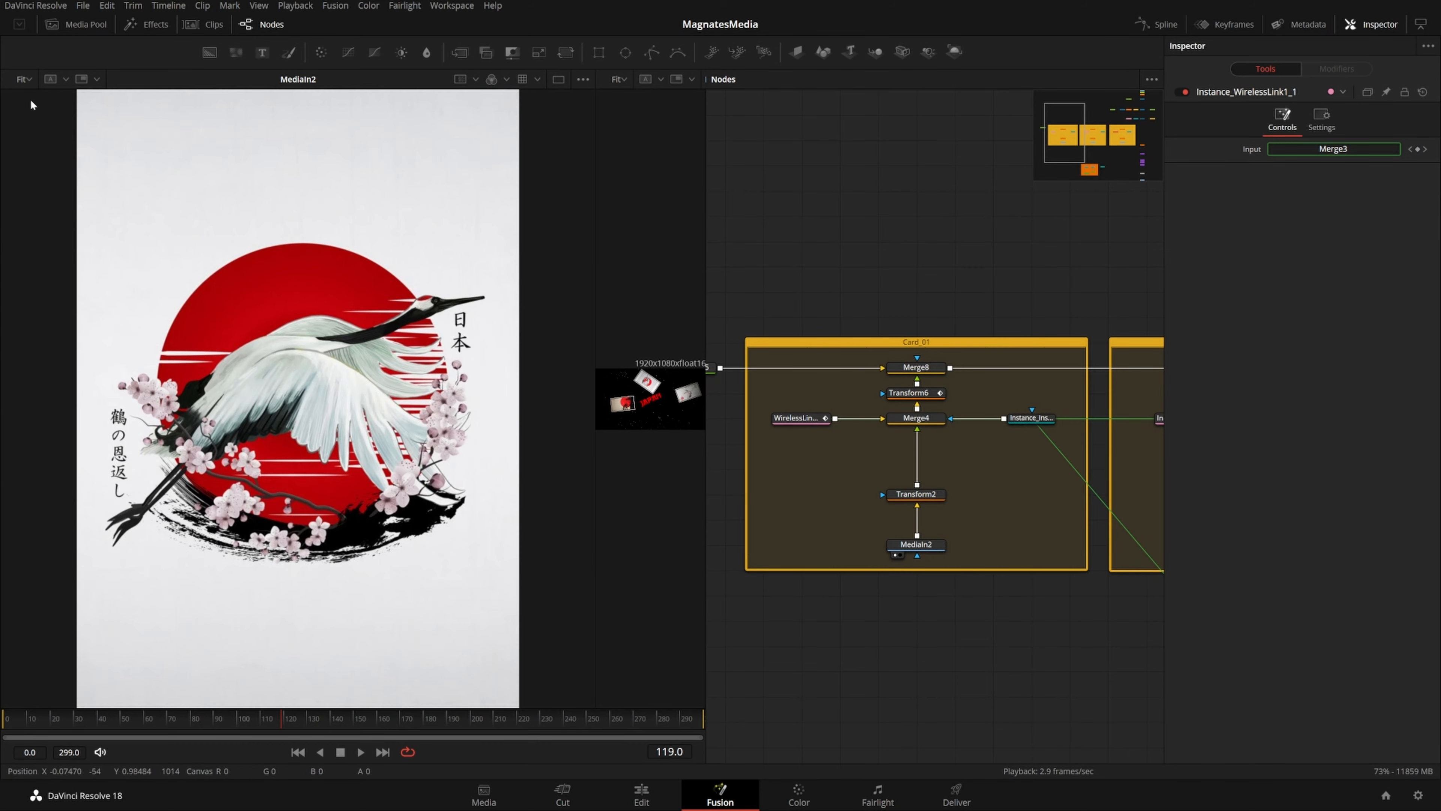
left_click(24, 78)
left_click(30, 104)
left_click_drag(946, 475, 561, 425)
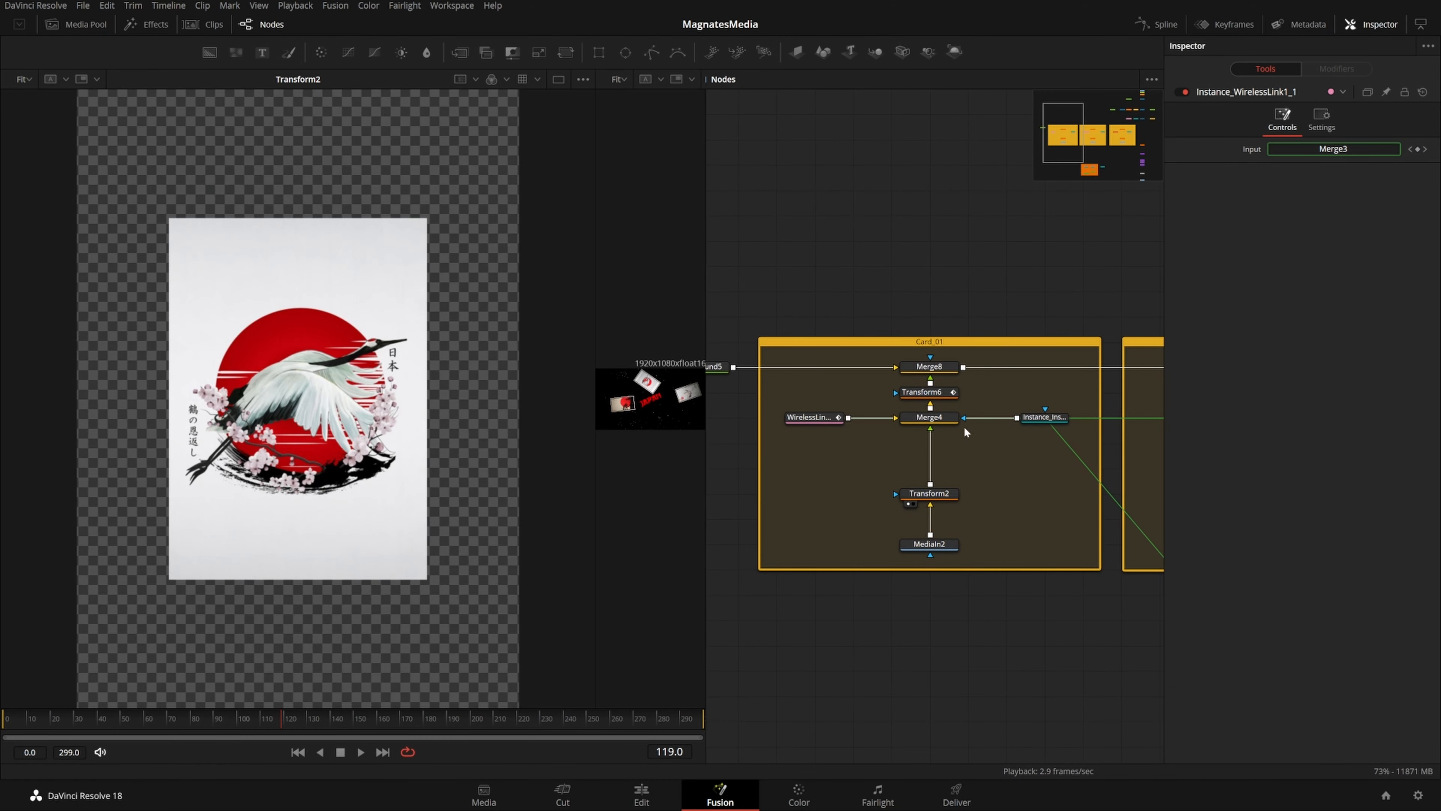
left_click_drag(812, 417, 195, 385)
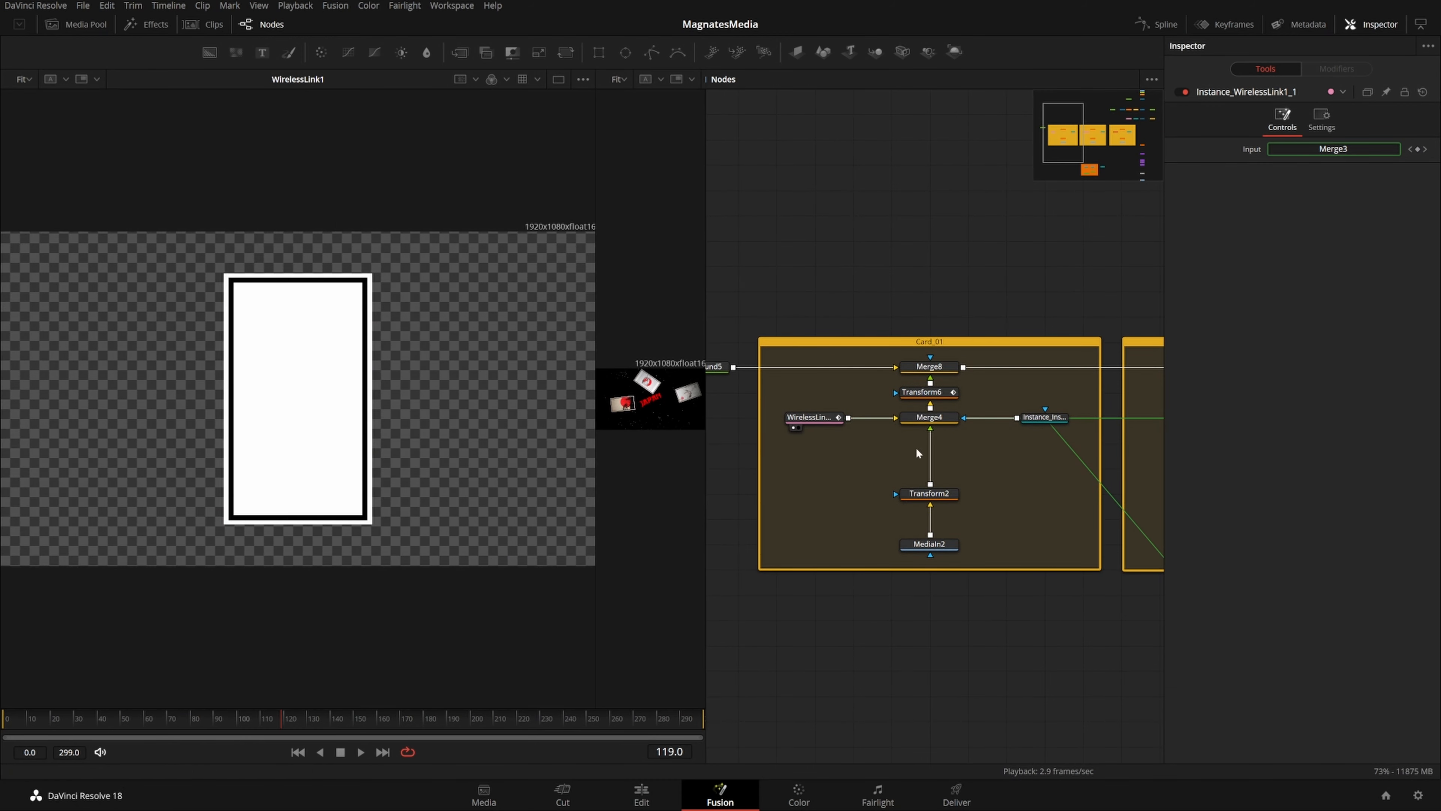
left_click(947, 421)
key("1")
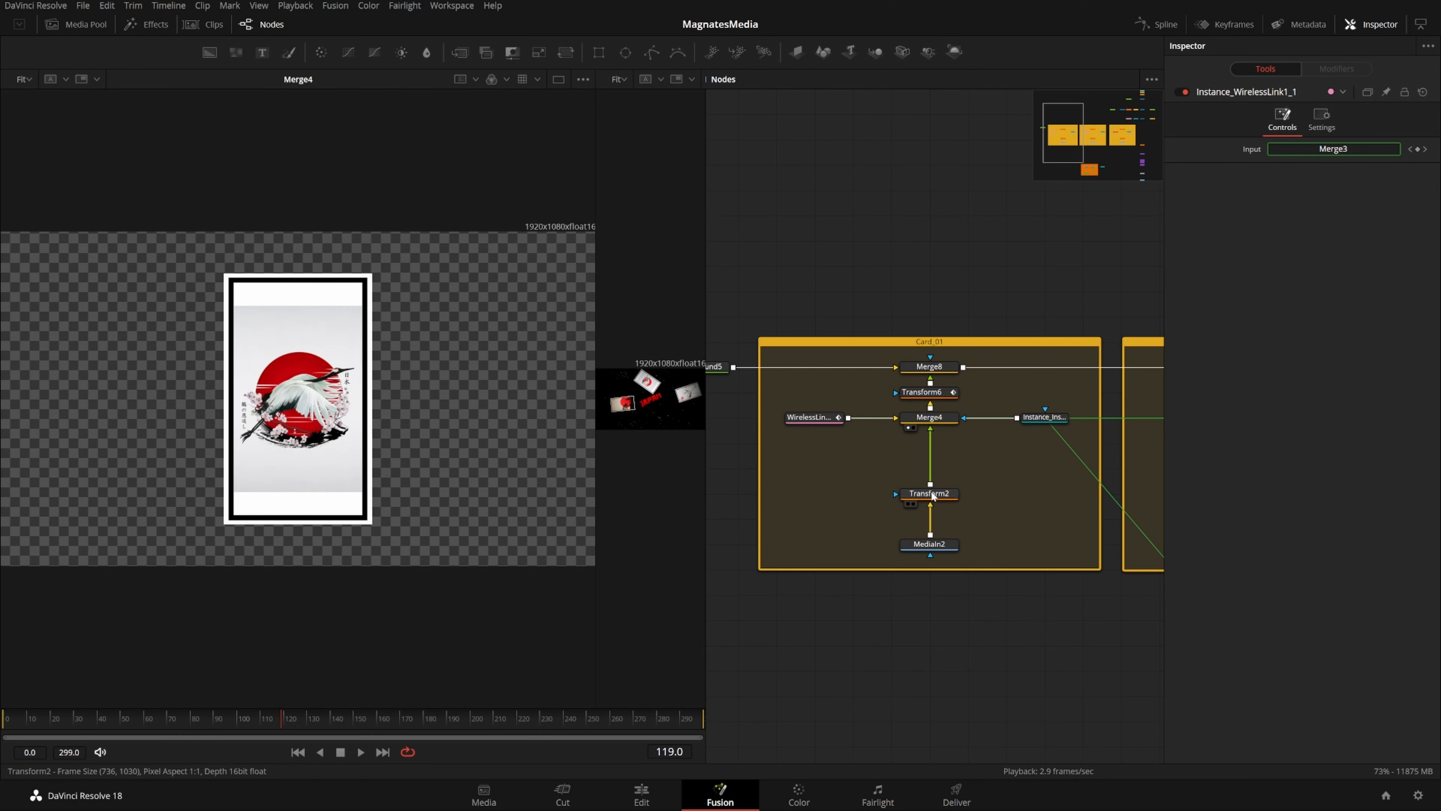
Try enlarging the Card_01 image with a Transform2 size of 0.713, and undo the size changes
left_click(947, 496)
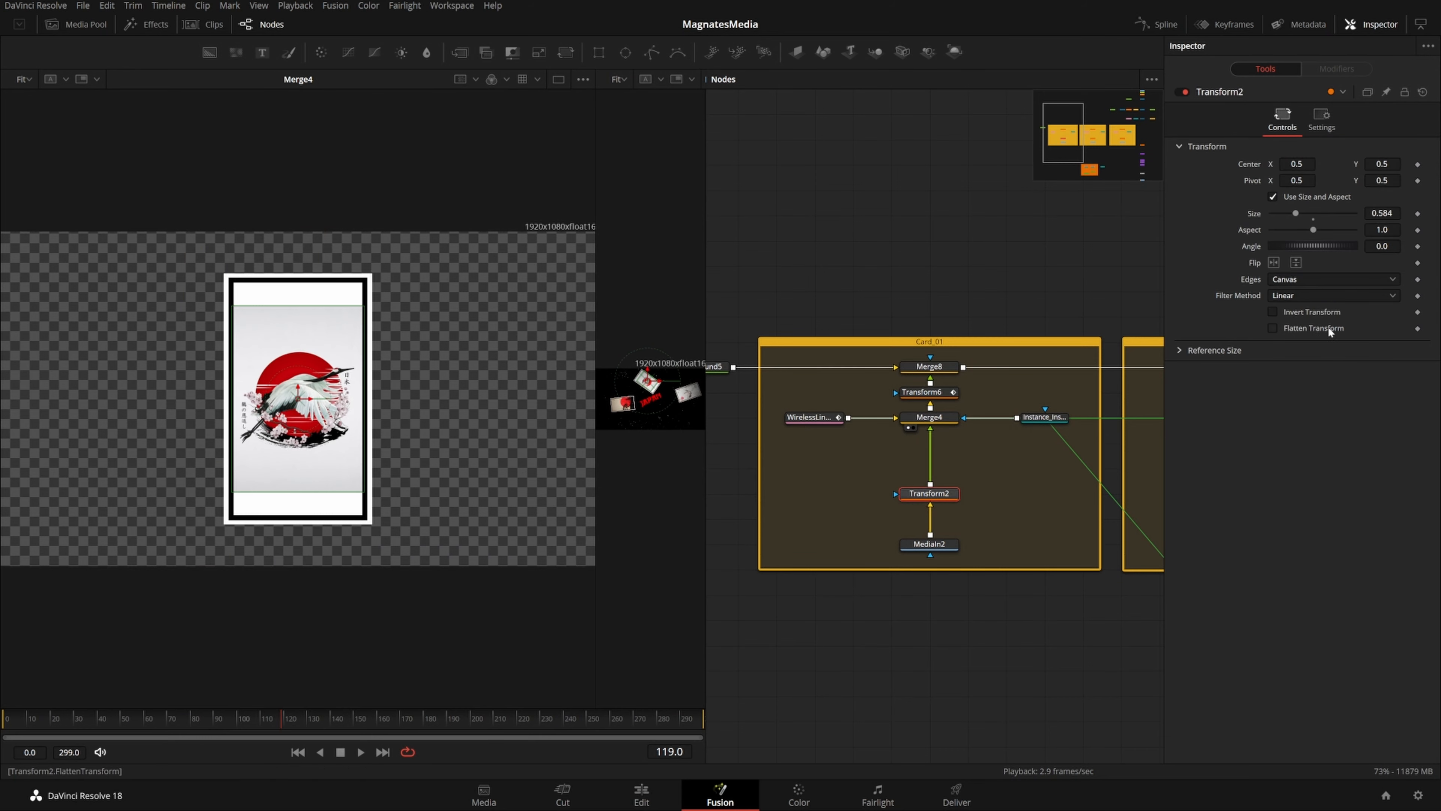
left_click_drag(1382, 212, 1416, 213)
key("ctrl+z")
left_click_drag(1381, 213, 1408, 213)
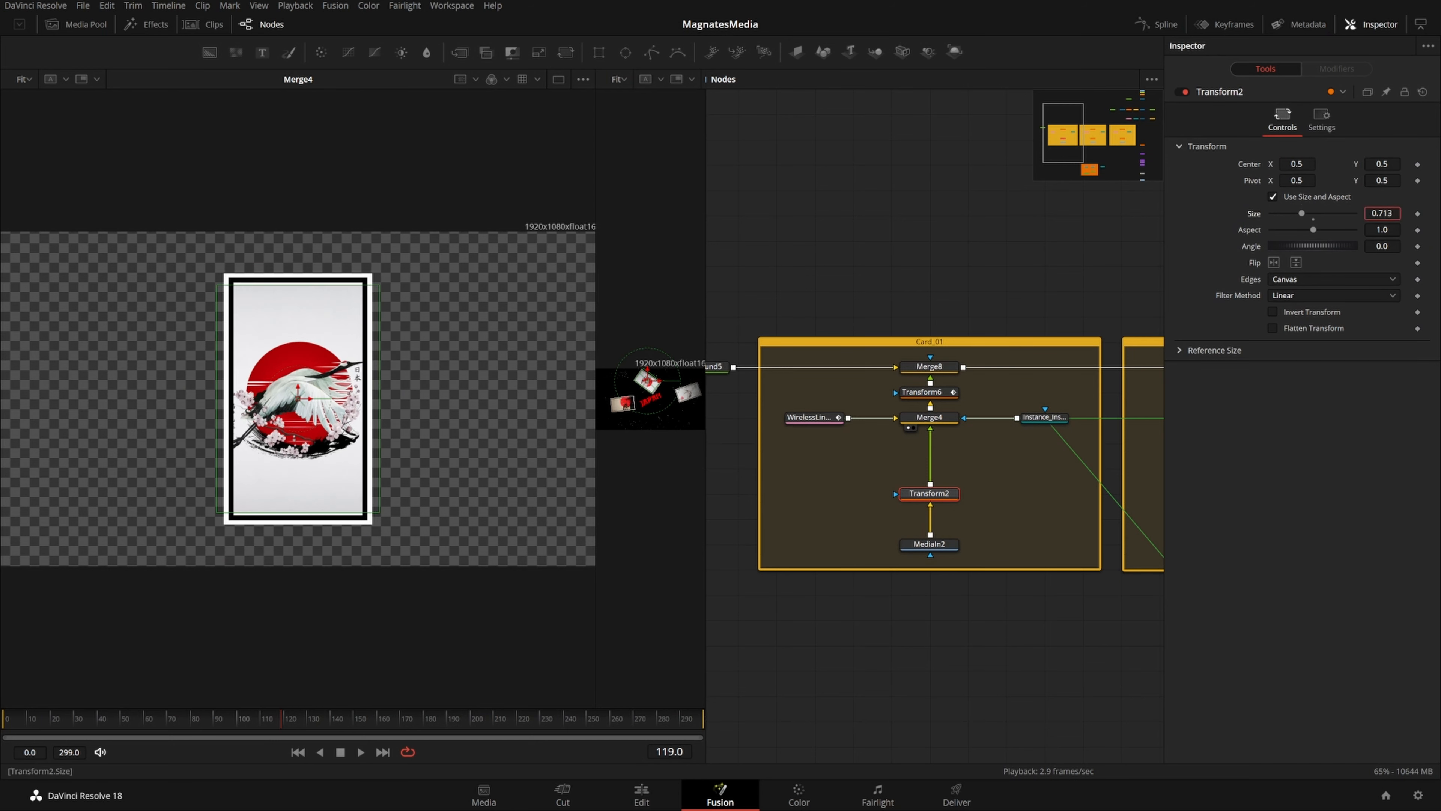
key("ctrl+z")
Paste an instance of the shared mask beside CARD_COVER into the Card_01 area and delete it
left_click_drag(1129, 601, 1046, 486)
left_click_drag(1115, 441, 1019, 514)
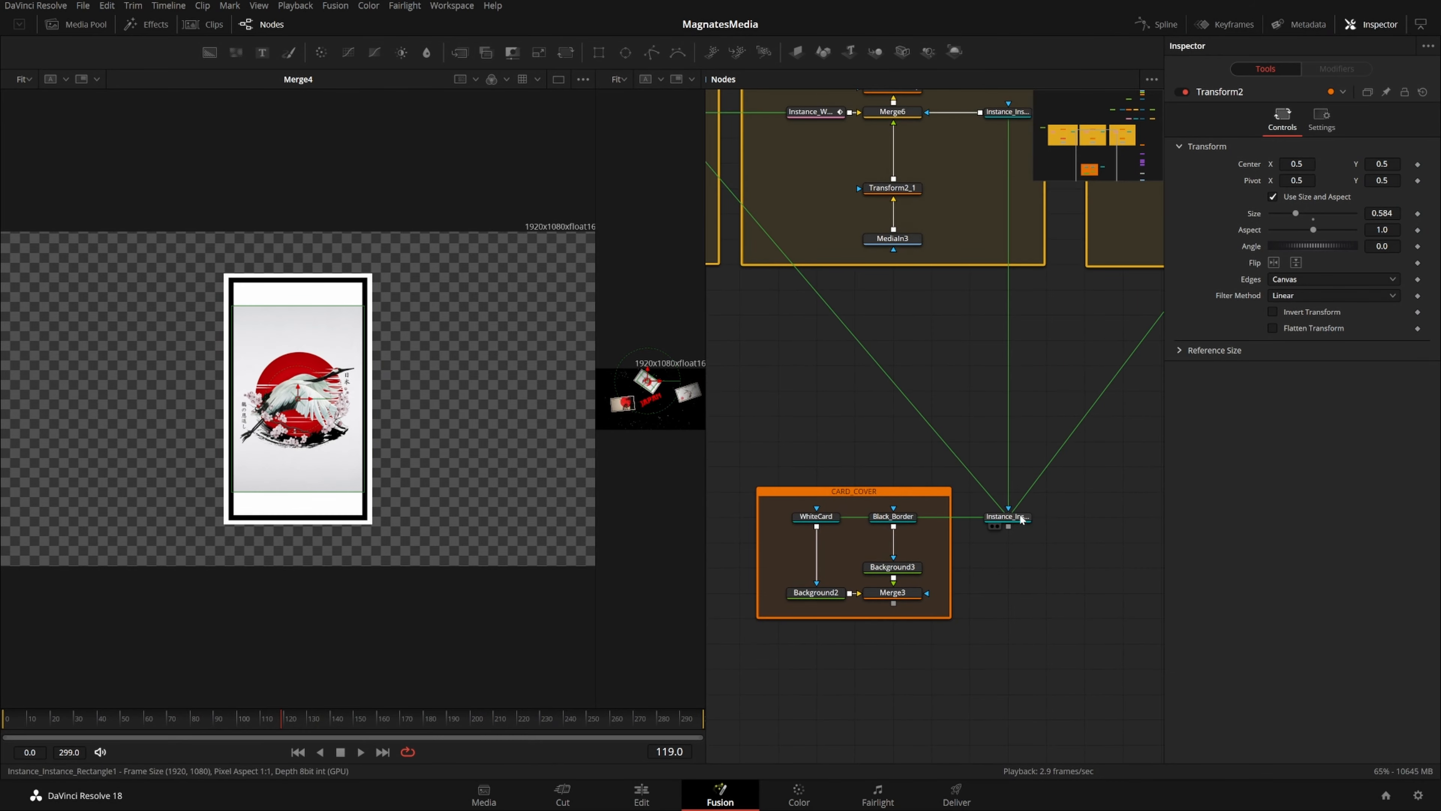
left_click(1022, 517)
left_click_drag(847, 422, 1019, 598)
left_click_drag(822, 333, 853, 396)
left_click(853, 397)
key("ctrl+shift+v")
left_click_drag(1102, 630, 866, 378)
left_click(989, 498)
left_click_drag(990, 494, 1229, 691)
left_click(874, 342)
key("Delete")
Try a soft edge on the shared instance mask beside CARD_COVER and return Soft Edge to 0.0
left_click_drag(1044, 647, 925, 397)
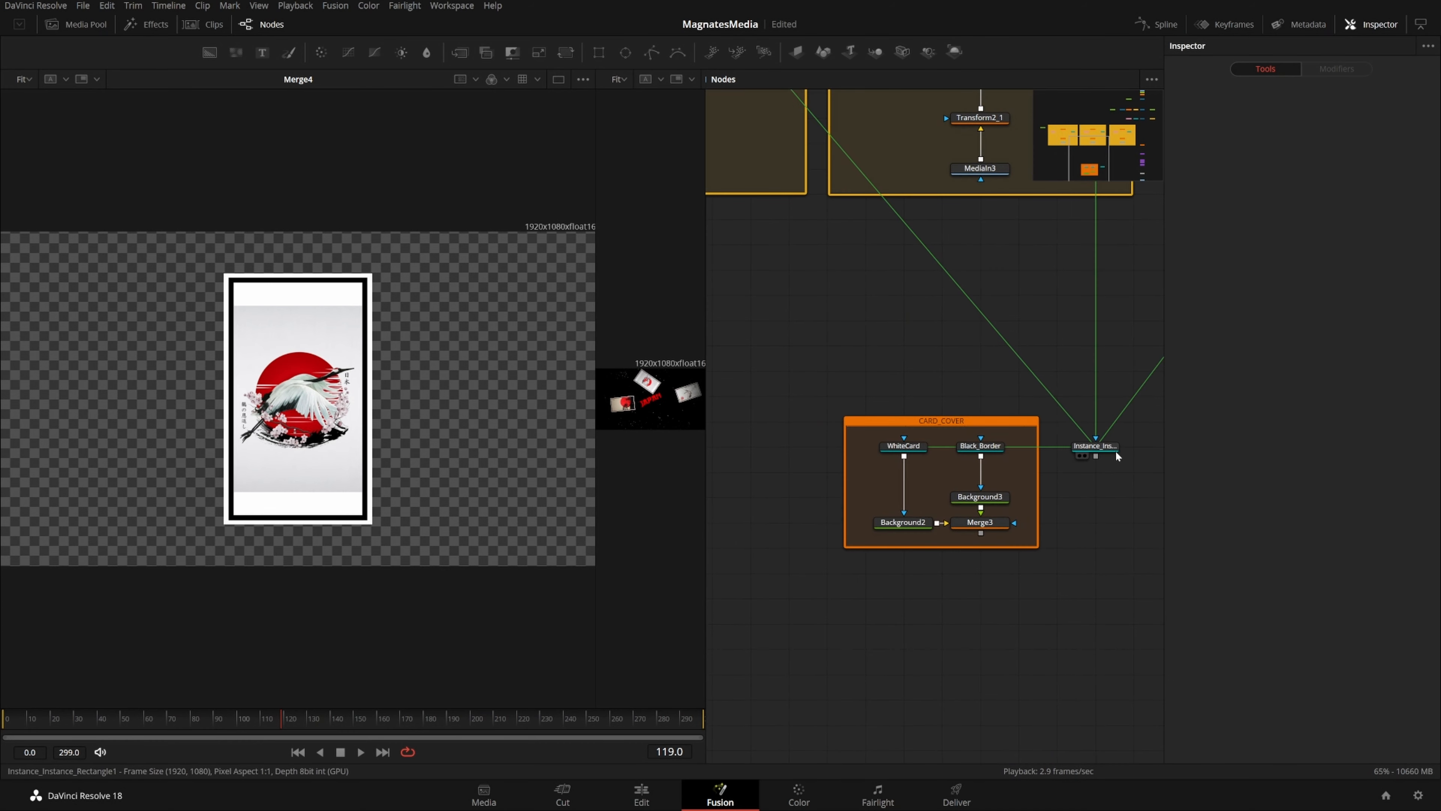
left_click(1101, 448)
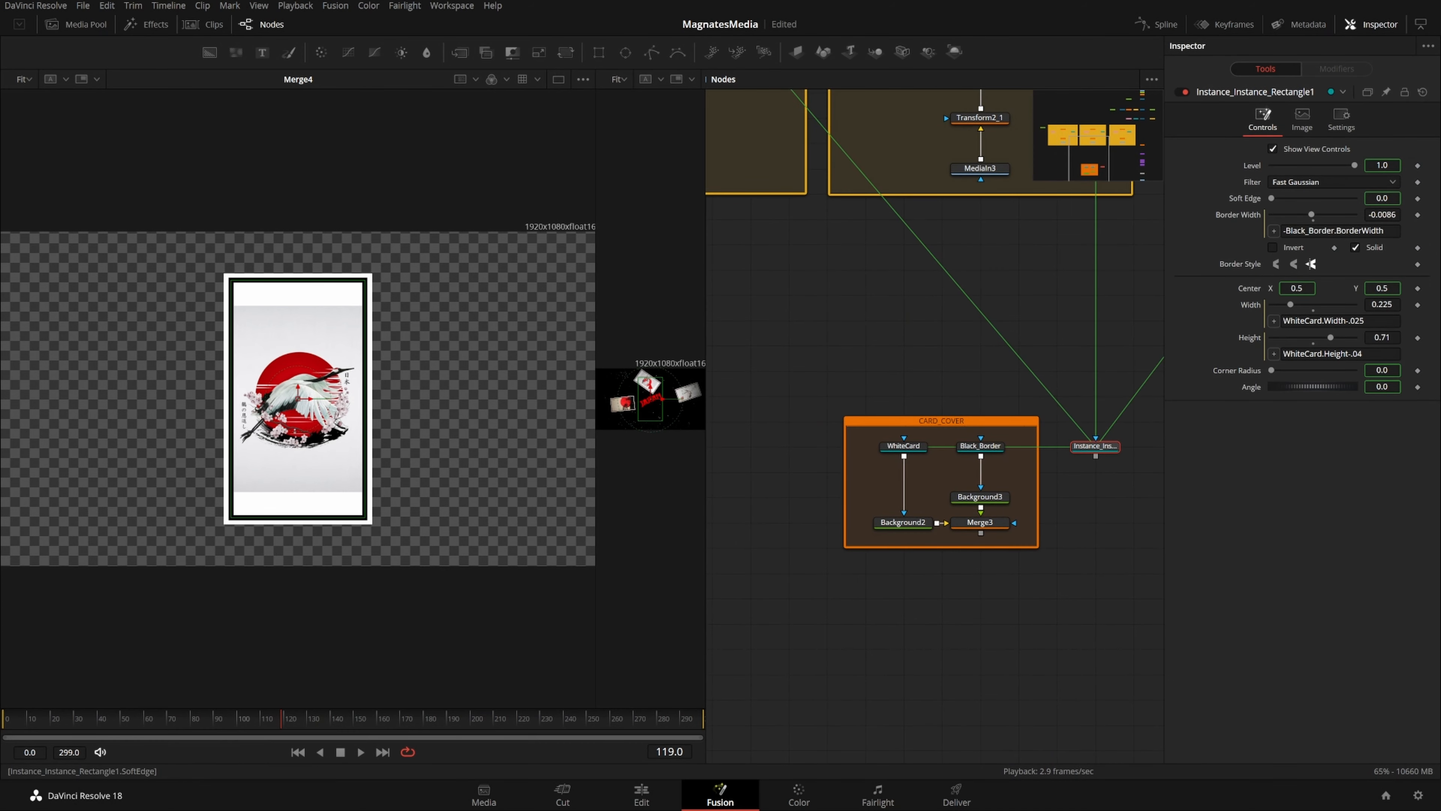
mouse_move(1277, 198)
left_mouse_down()
mouse_move(1290, 199)
mouse_move(1271, 198)
left_mouse_up()
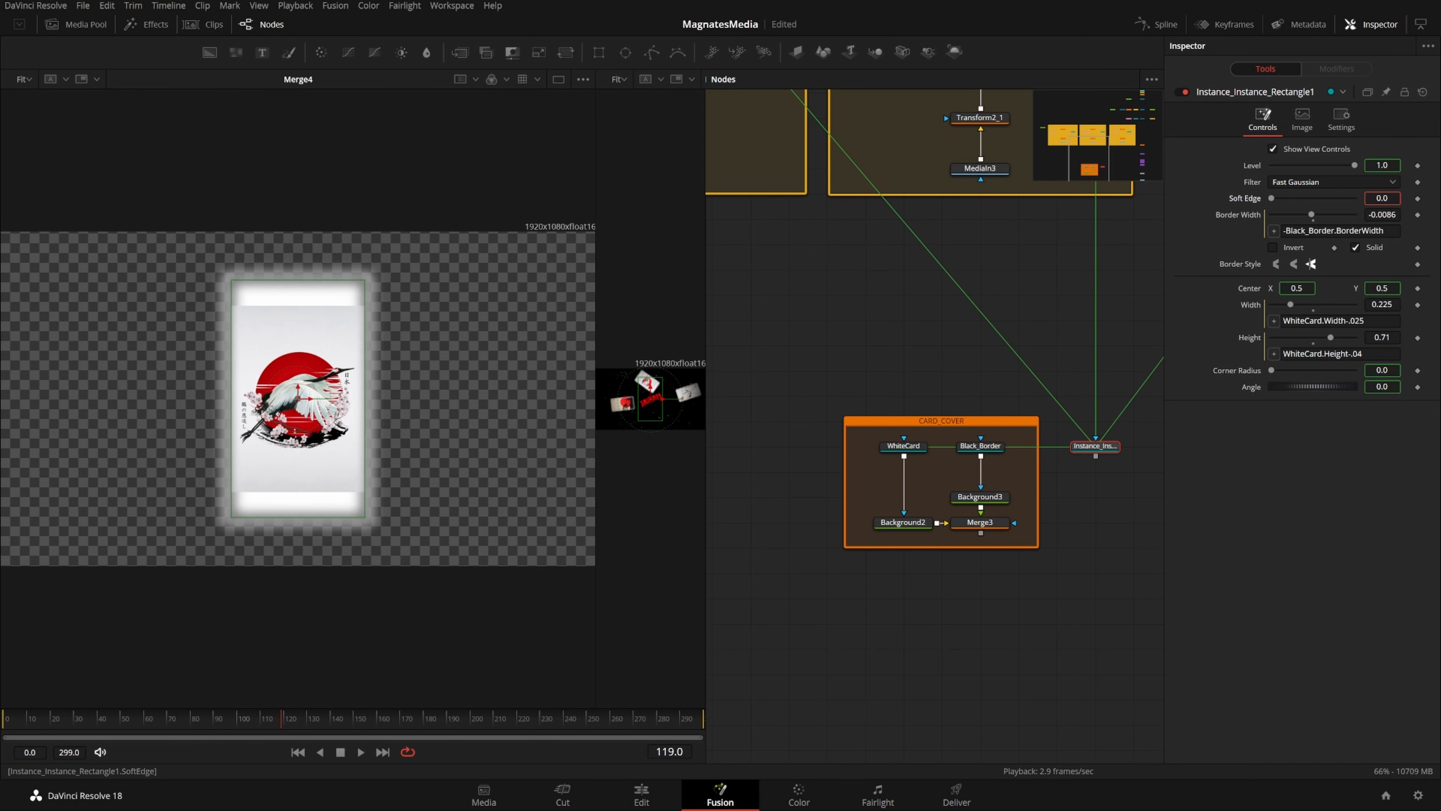
Disconnect the instance mask from Card_01's Merge4, inspect the image edges in the larger viewer, and reconnect the mask
left_click_drag(827, 175, 945, 460)
left_click_drag(860, 511, 940, 527)
left_click_drag(900, 418, 944, 485)
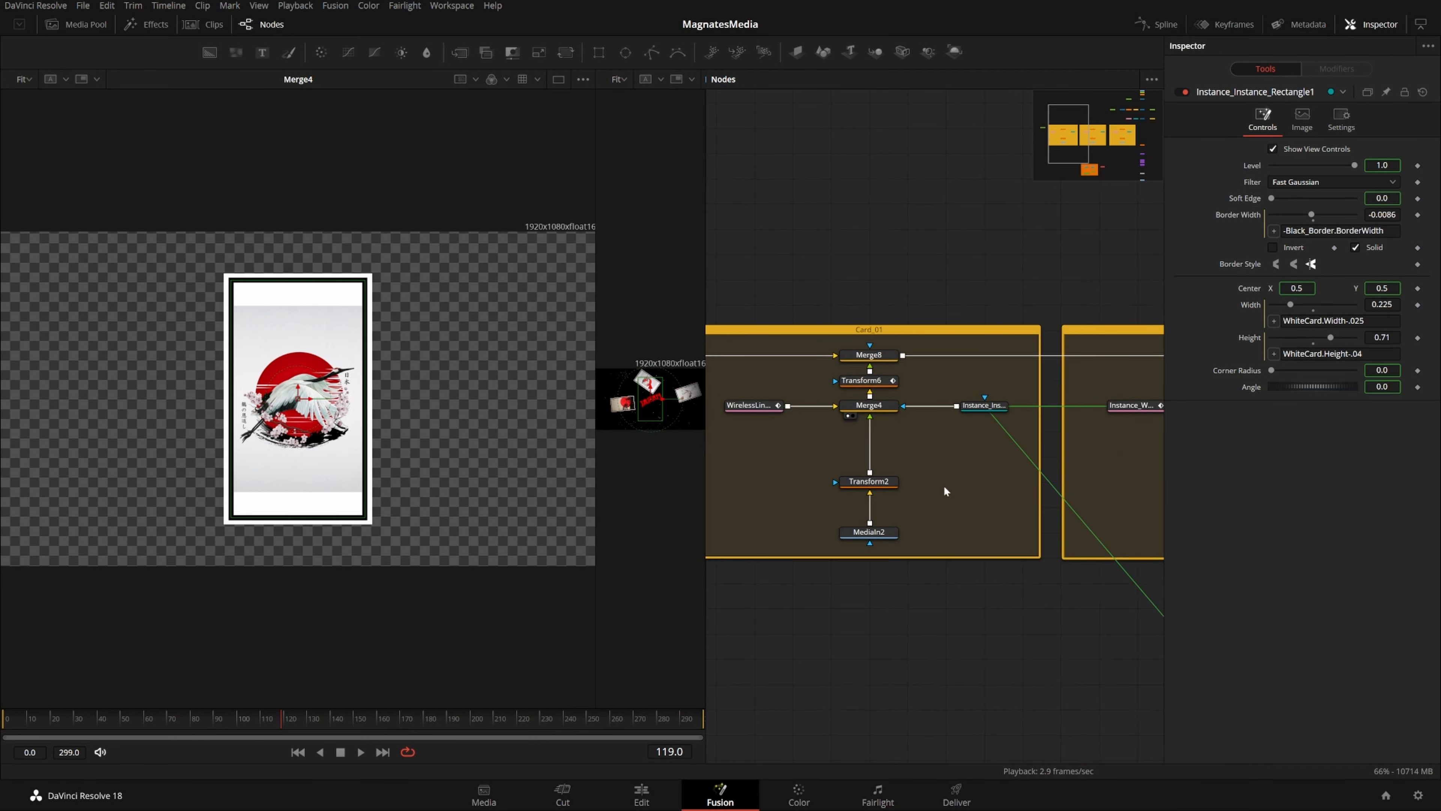
left_click_drag(915, 406, 945, 509)
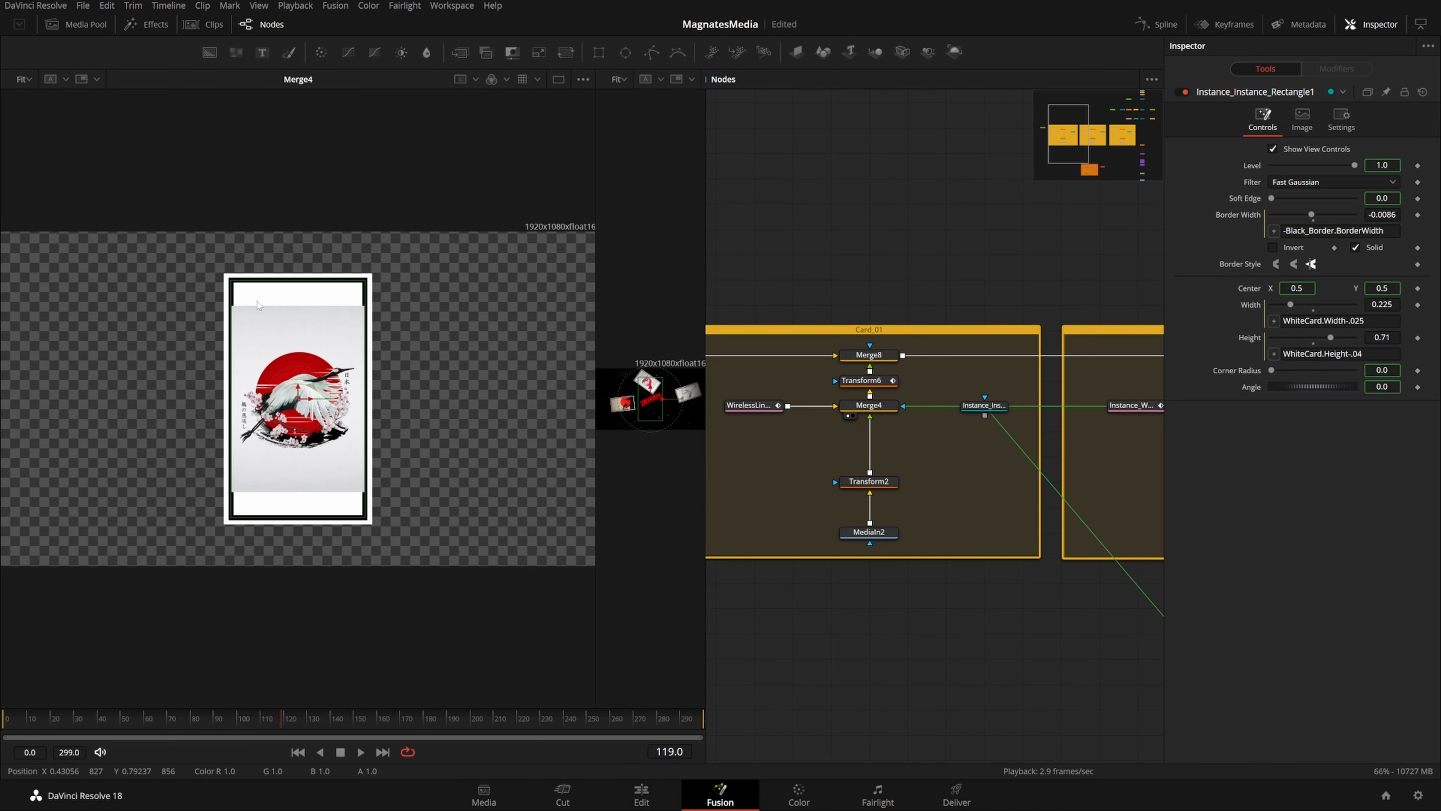
scroll(258, 305, "up", 2)
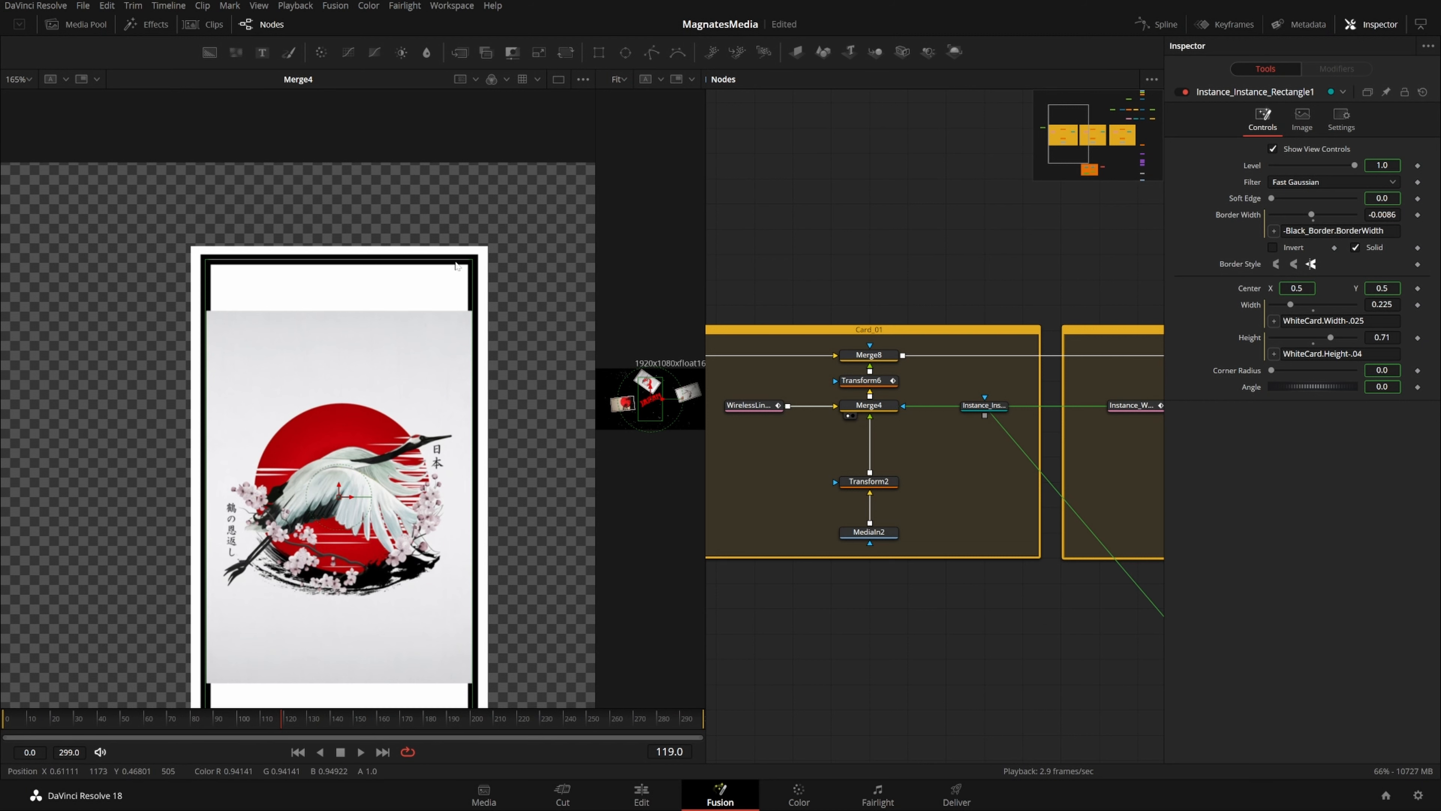
left_click(20, 79)
left_click(23, 99)
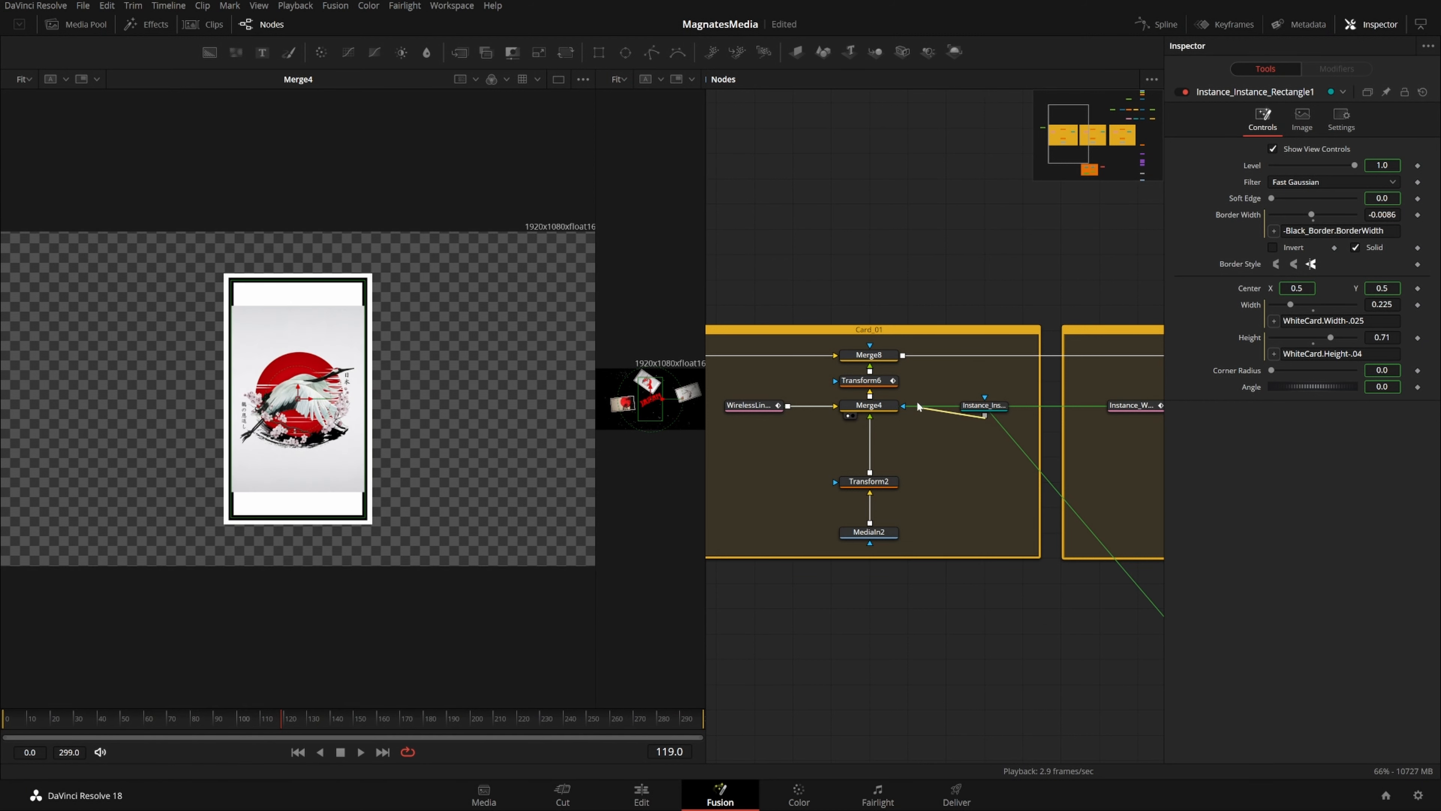
left_click_drag(985, 415, 893, 412)
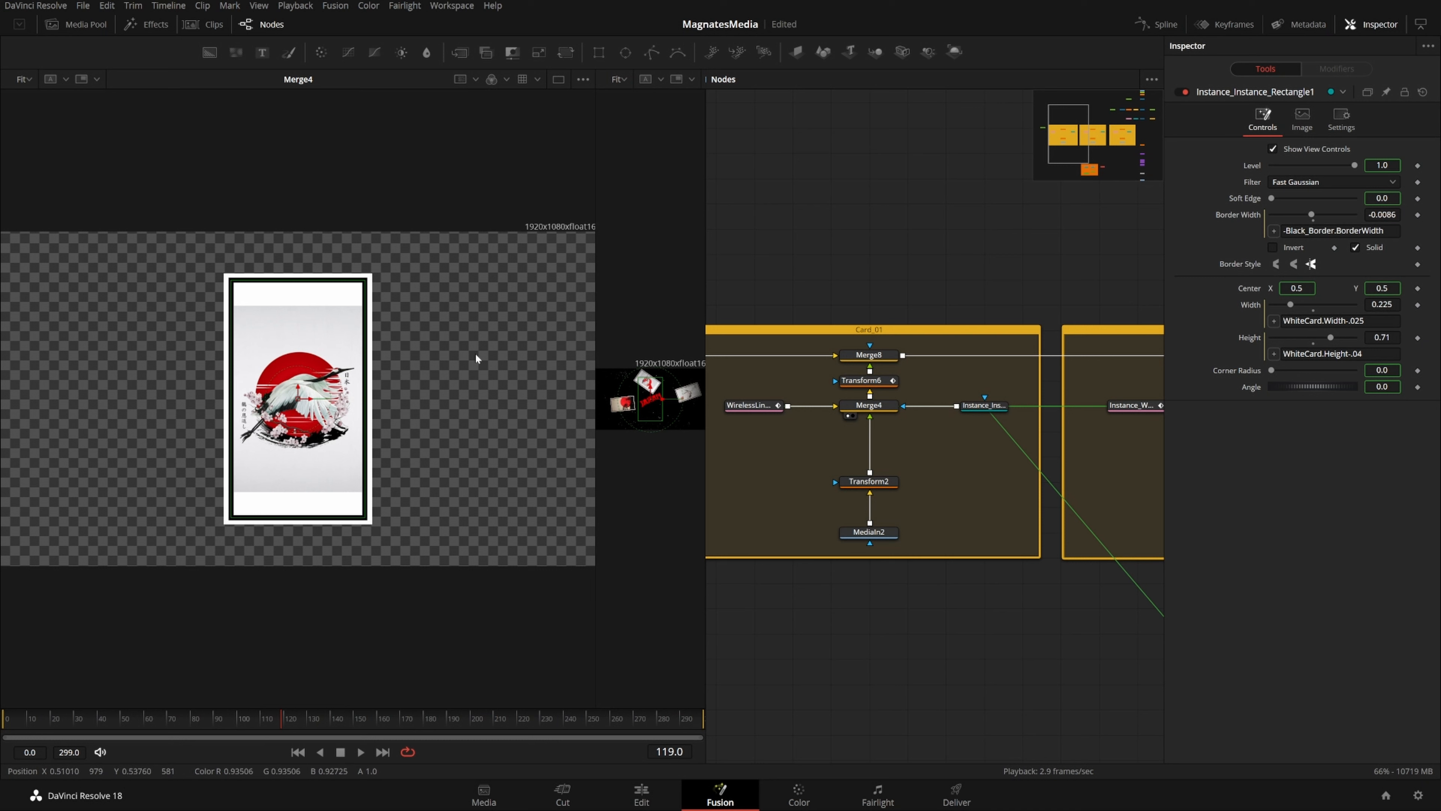
Try a Transform2 size of 0.872 on the masked Card_01 image and undo the change
left_click(885, 482)
left_click_drag(1381, 213, 1418, 213)
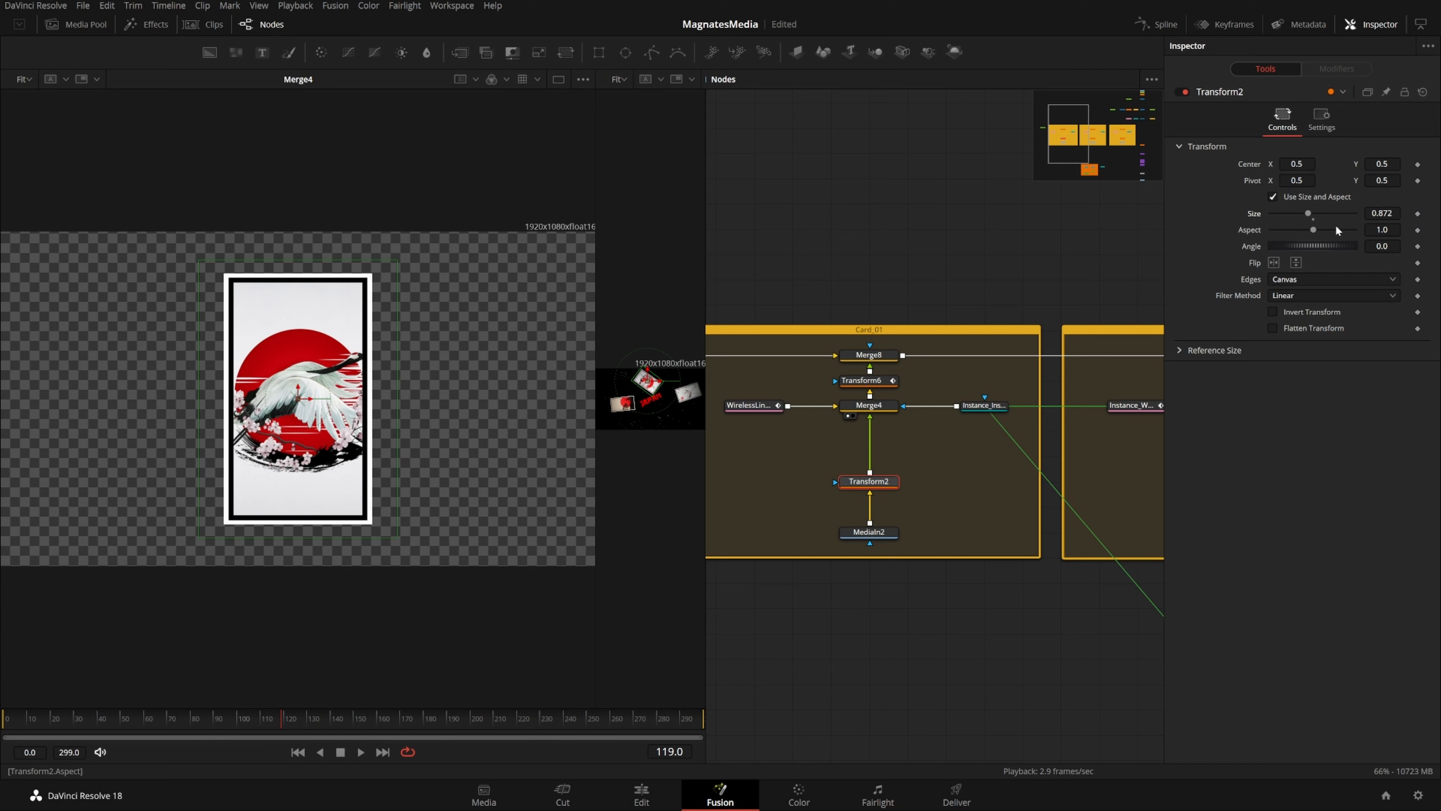
key("ctrl+z")
left_click_drag(920, 478, 977, 516)
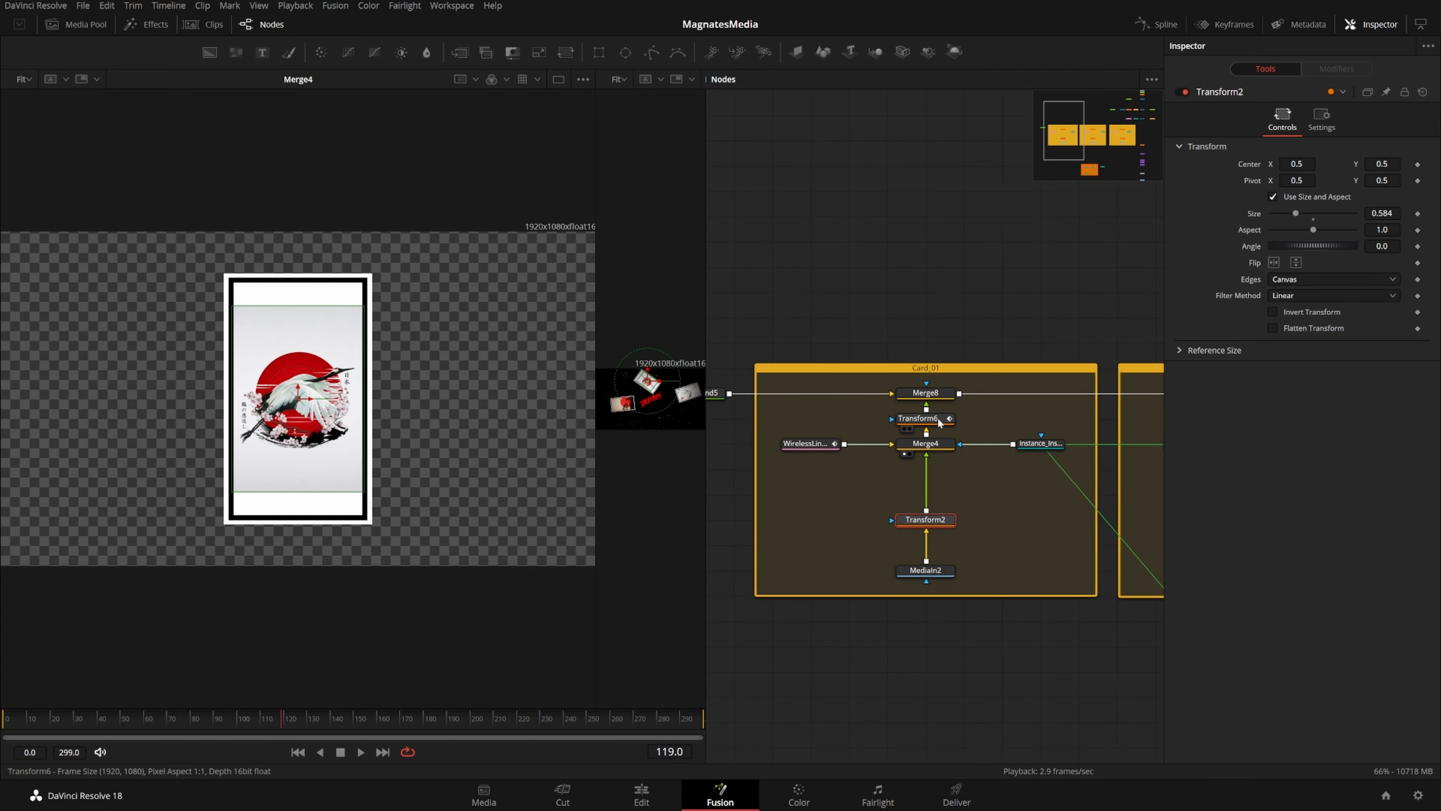
Show Card_01's Transform6 in the viewer, open its settings, return to frame 0, and switch to a single viewer
left_click_drag(936, 418, 400, 351)
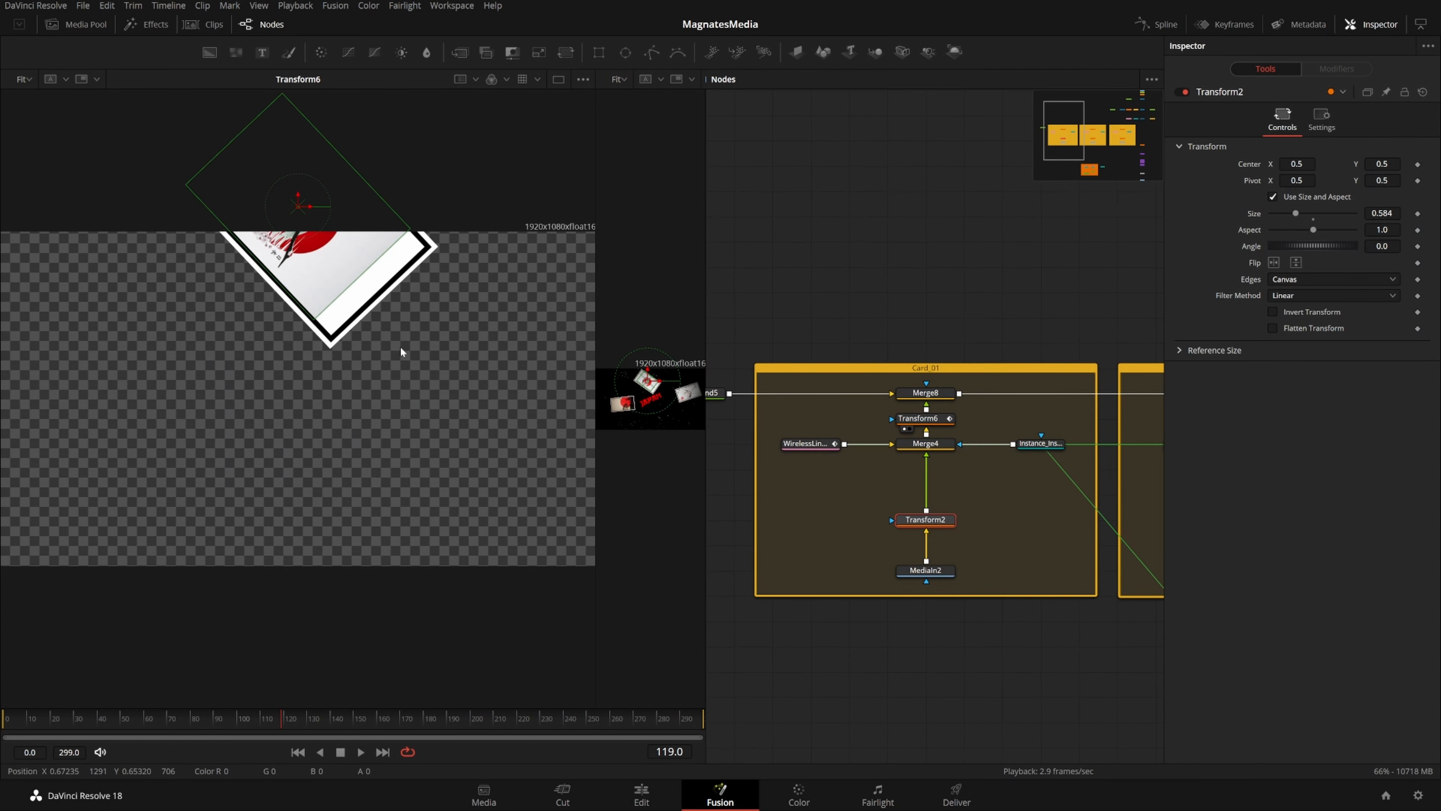
left_click(937, 422)
left_click(297, 752)
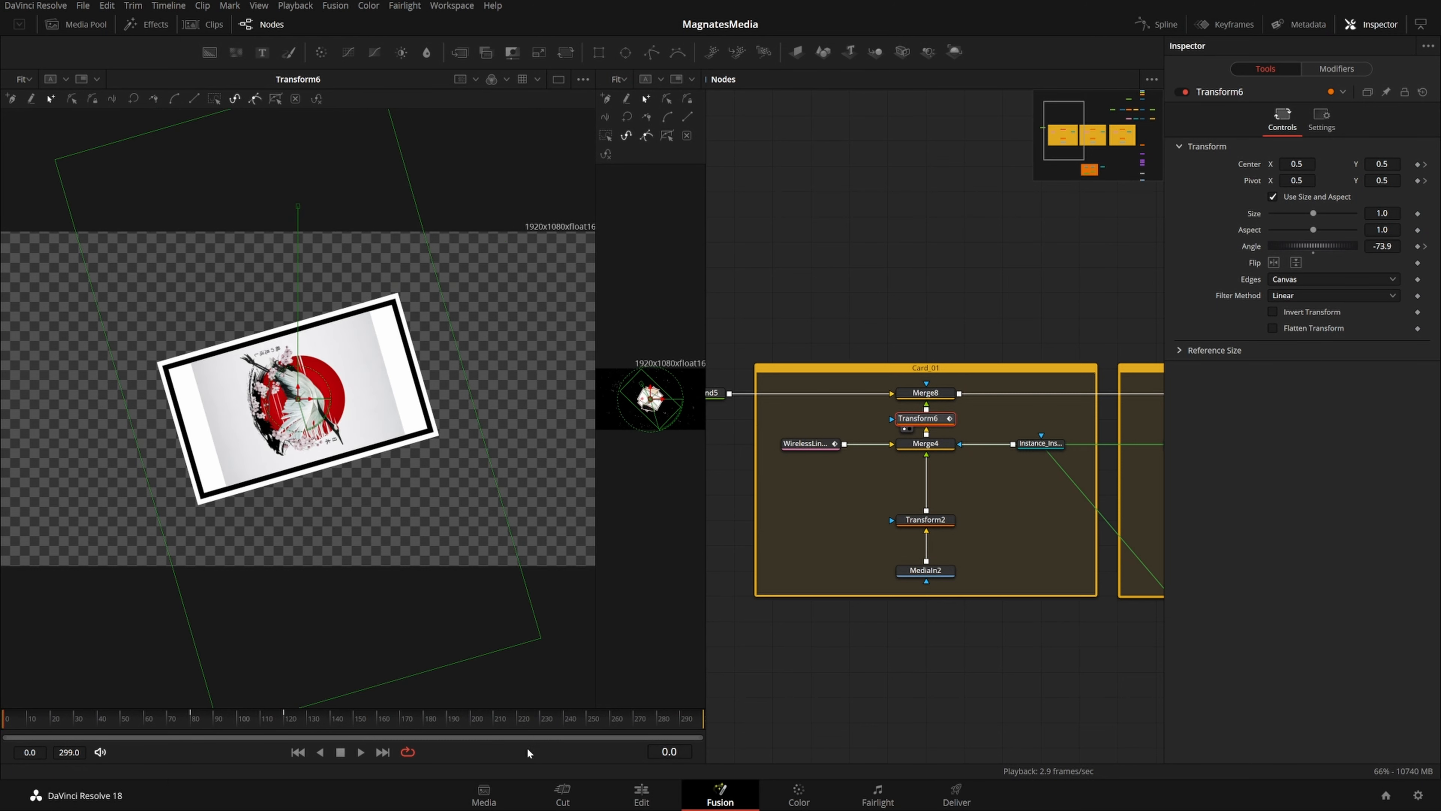
right_click(527, 748)
left_click(555, 710)
left_click(559, 79)
Play Transform6's animation, check its keyframed values at frames 80 and 120, and look at its modifiers
key("space")
key("space")
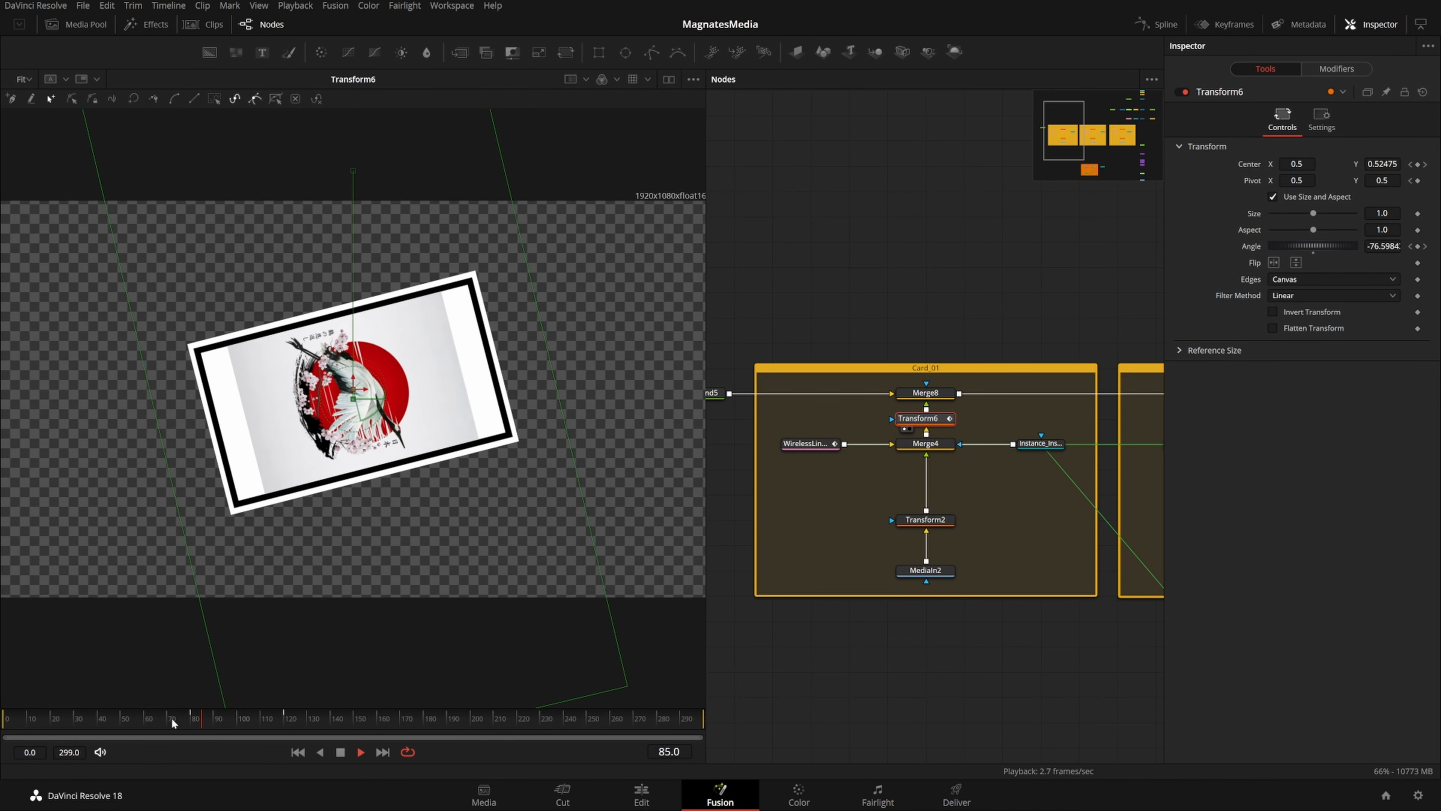
left_click(172, 718)
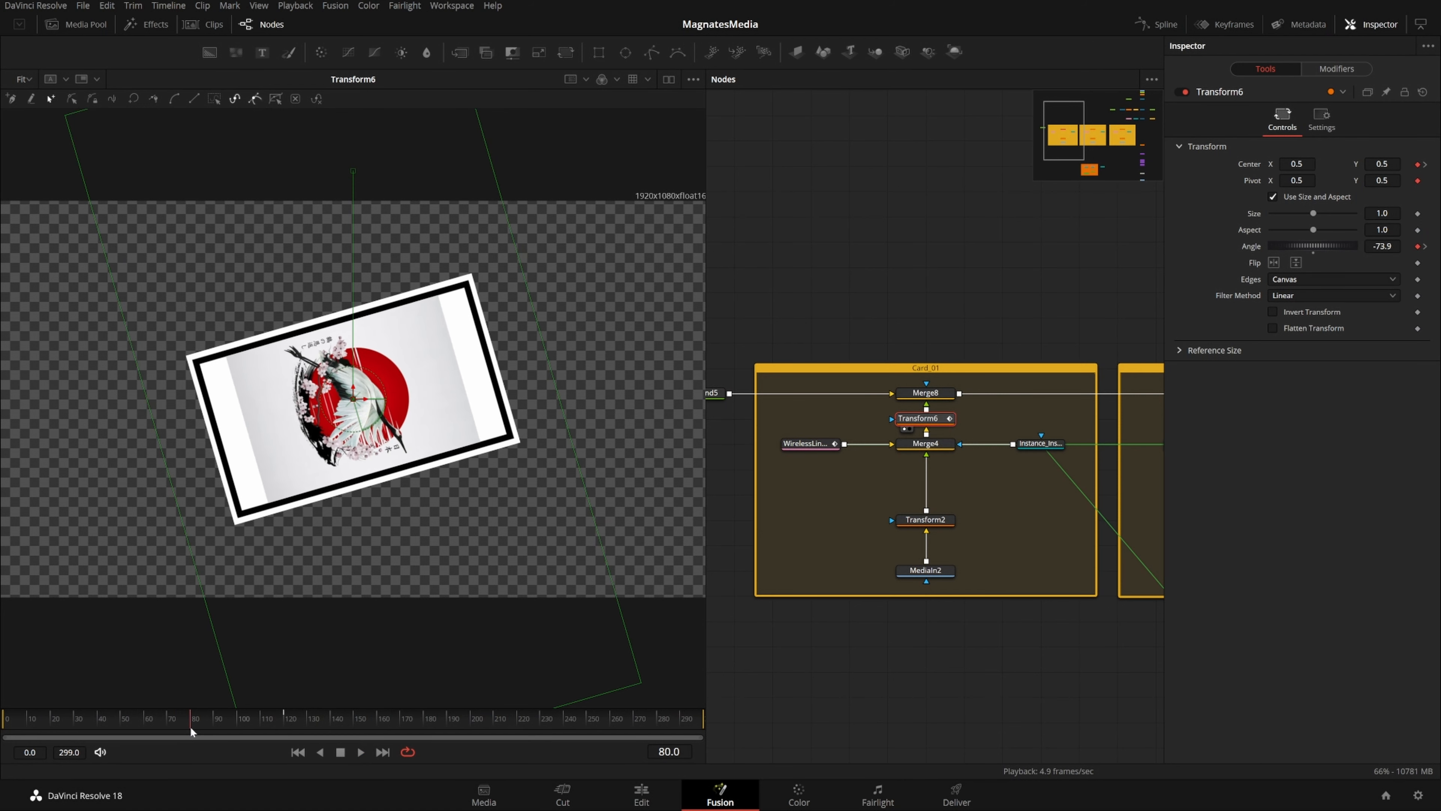
left_click(282, 726)
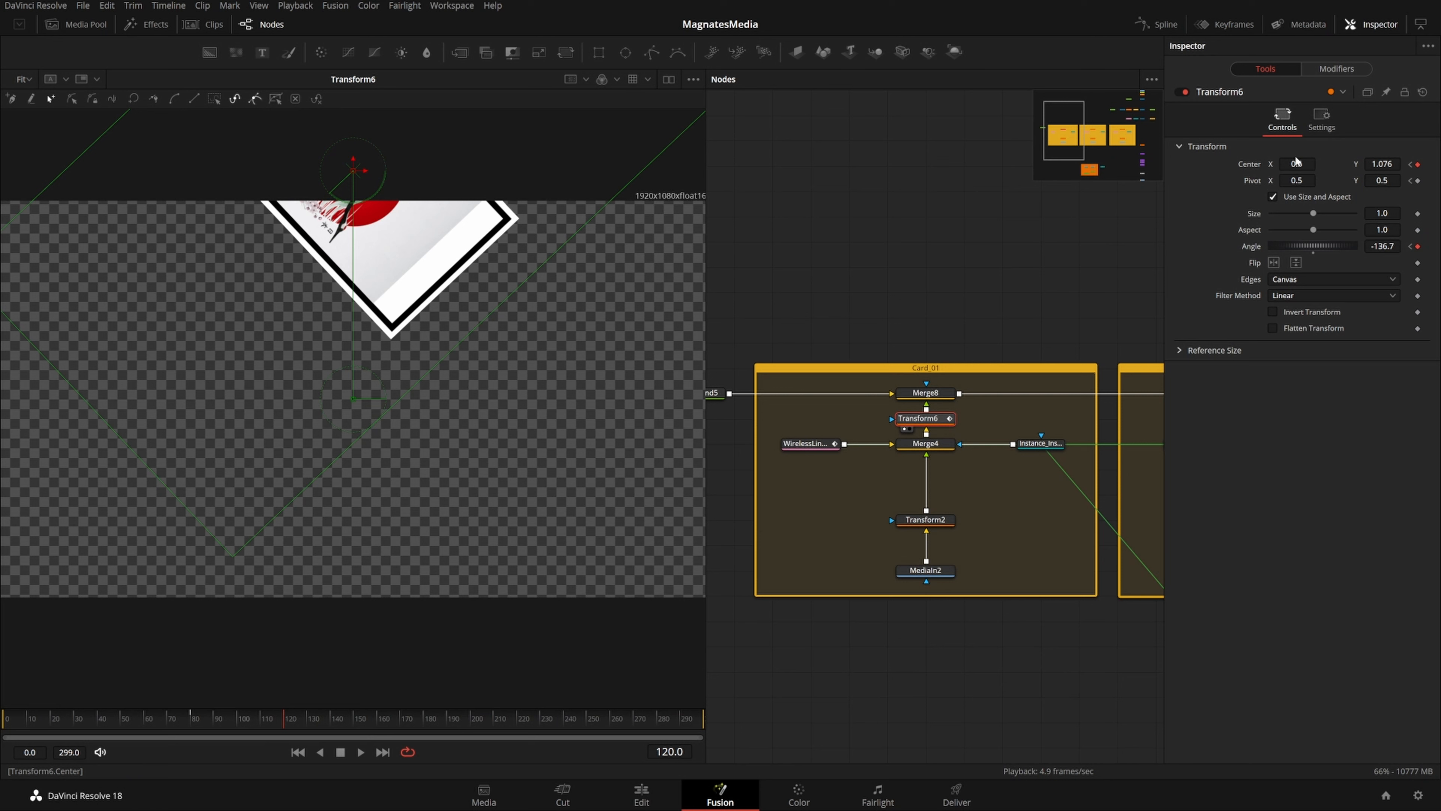
left_click(1340, 69)
left_click(1293, 70)
Show Merge8 in the viewer, open its settings, and select all of Card_01's nodes
scroll(950, 426, "down", 2)
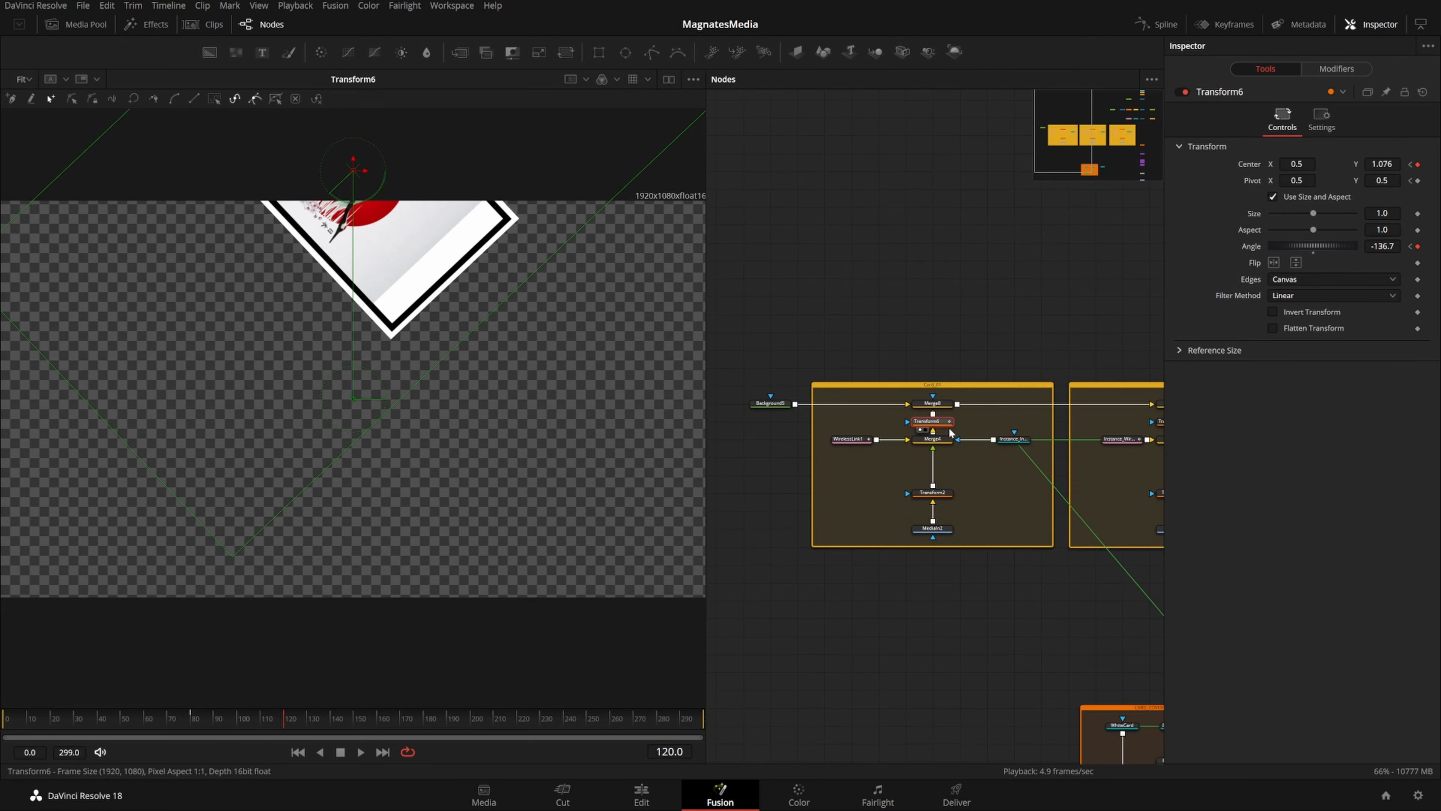
scroll(949, 429, "up", 2)
left_click_drag(942, 395, 534, 392)
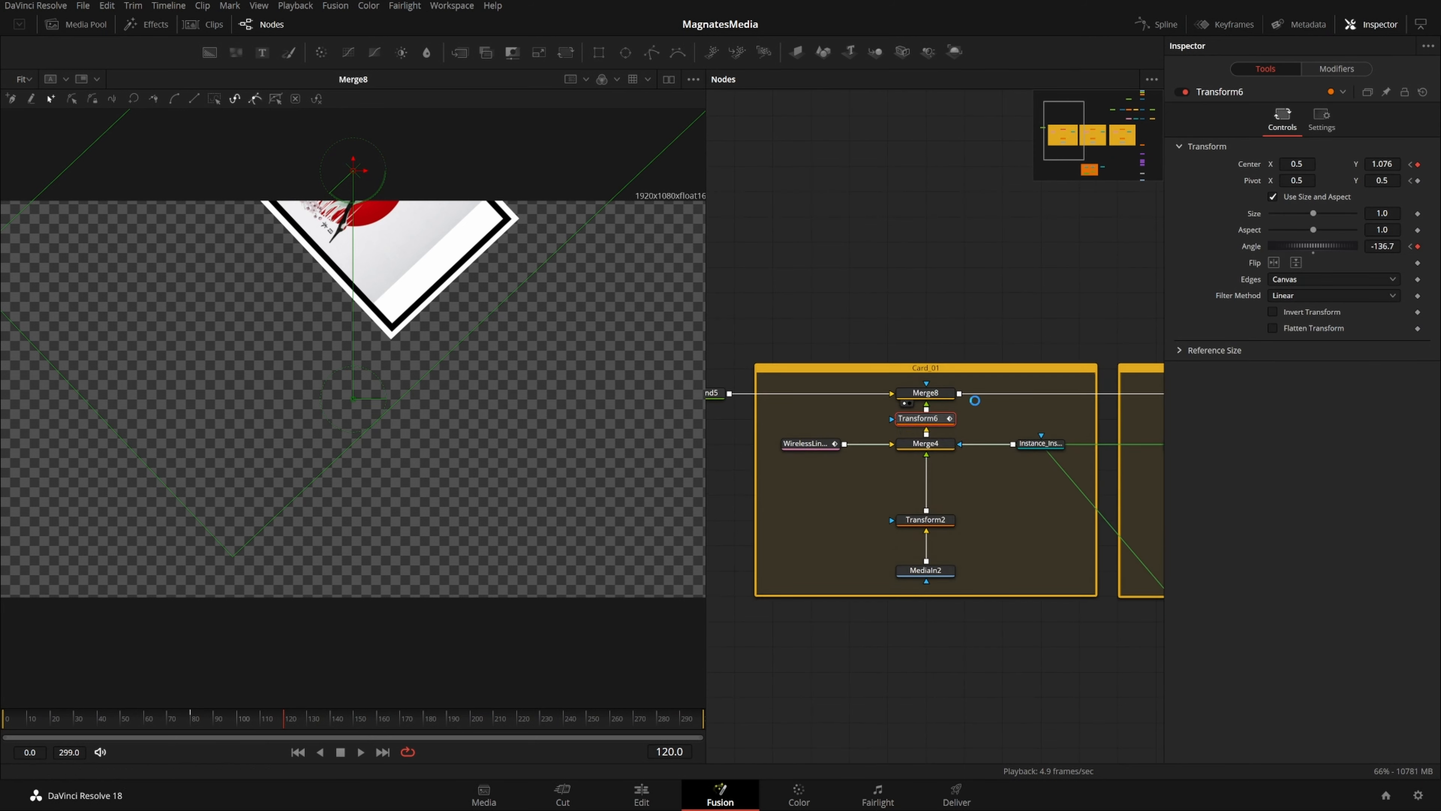
left_click(993, 402)
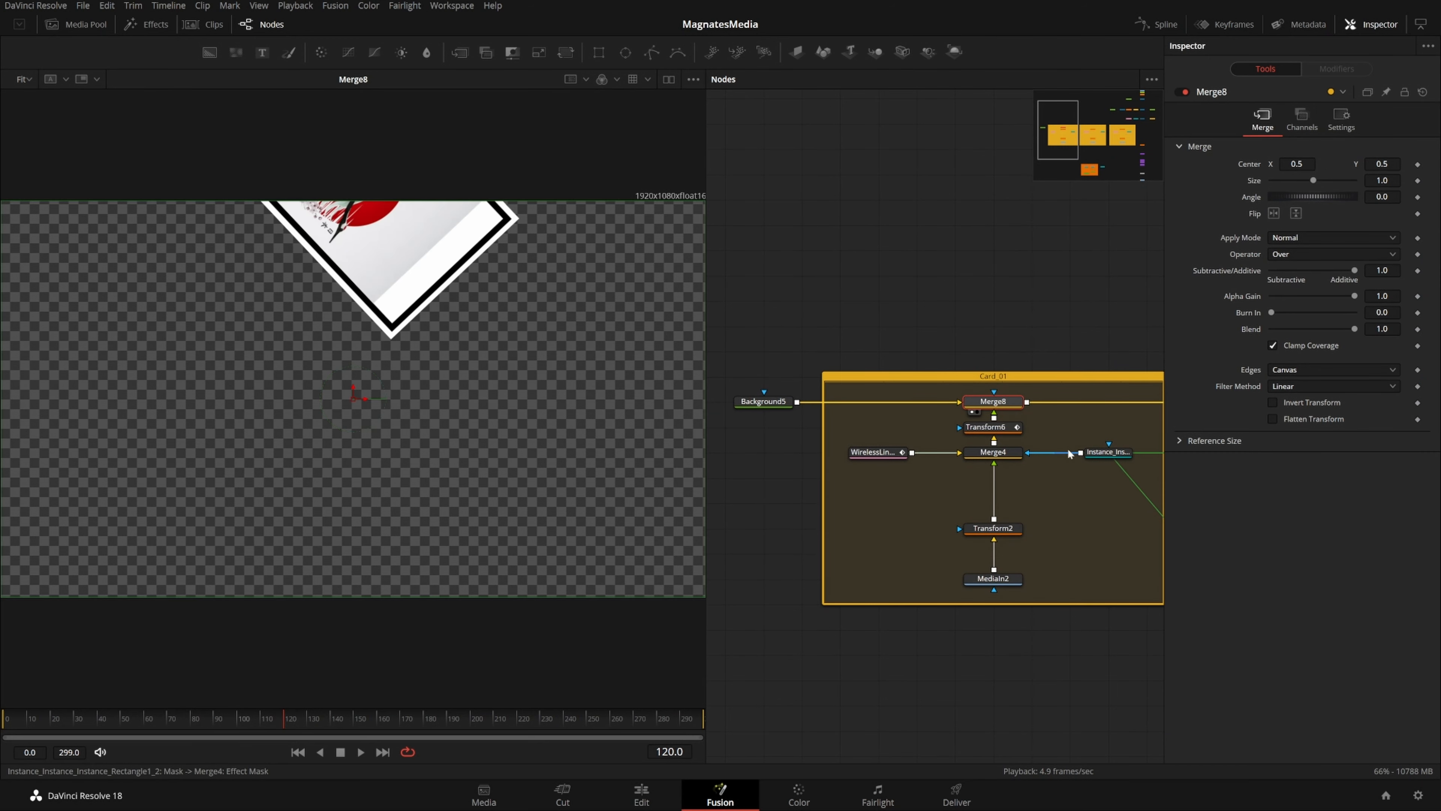
left_click_drag(1047, 514, 971, 467)
left_click_drag(1020, 540, 811, 322)
left_click_drag(887, 420, 709, 389)
left_click_drag(964, 473, 901, 489)
Show Card_02's source image MediaIn3 in the viewer and open the settings of Transform2_1
left_click(1011, 594)
left_click_drag(1052, 541, 978, 599)
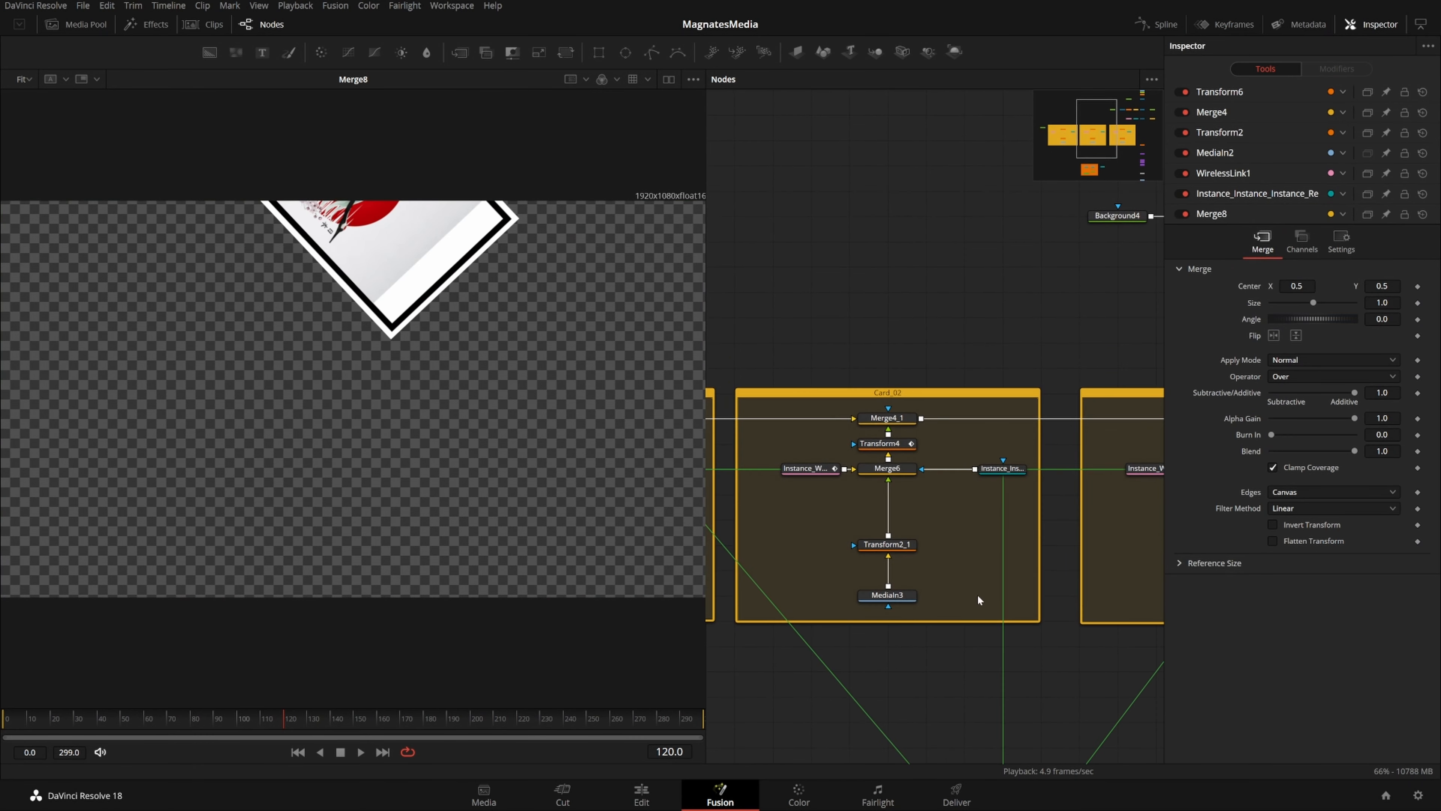
left_click_drag(1034, 357, 1050, 315)
left_click(885, 565)
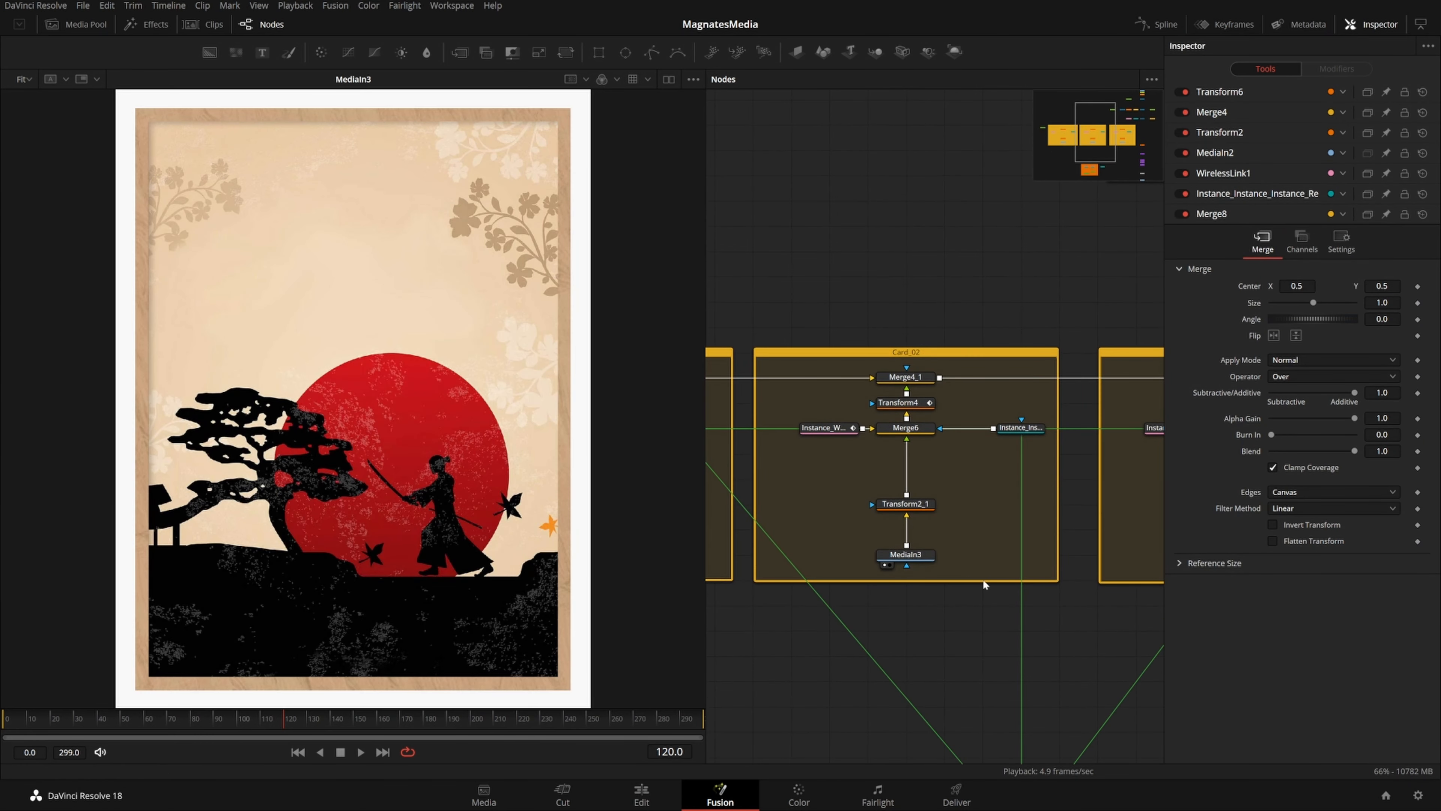
left_click(924, 505)
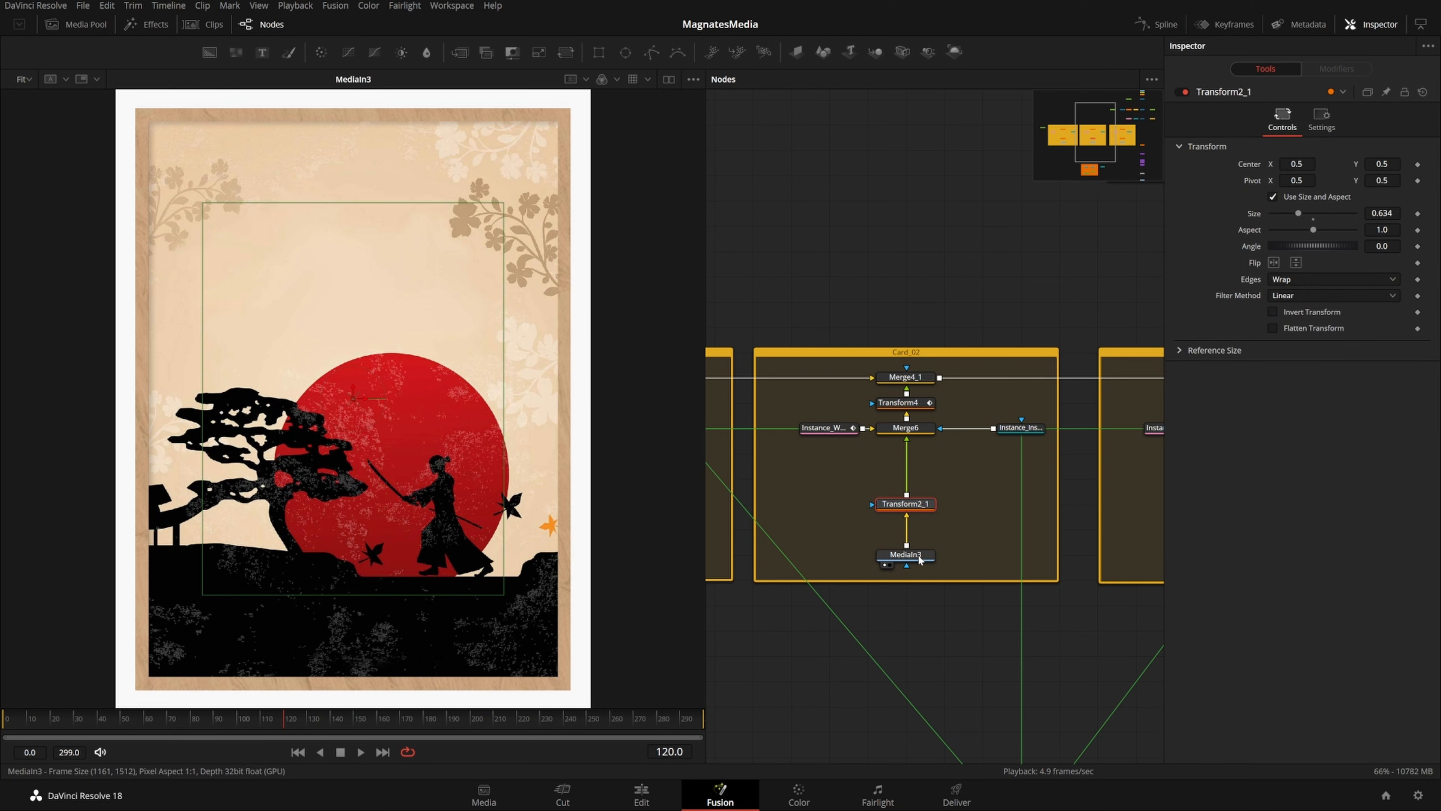
View Card_03's source image MediaIn1 and return to MediaIn3 in Card_02
left_click_drag(1137, 579, 871, 538)
left_click_drag(987, 513, 637, 498)
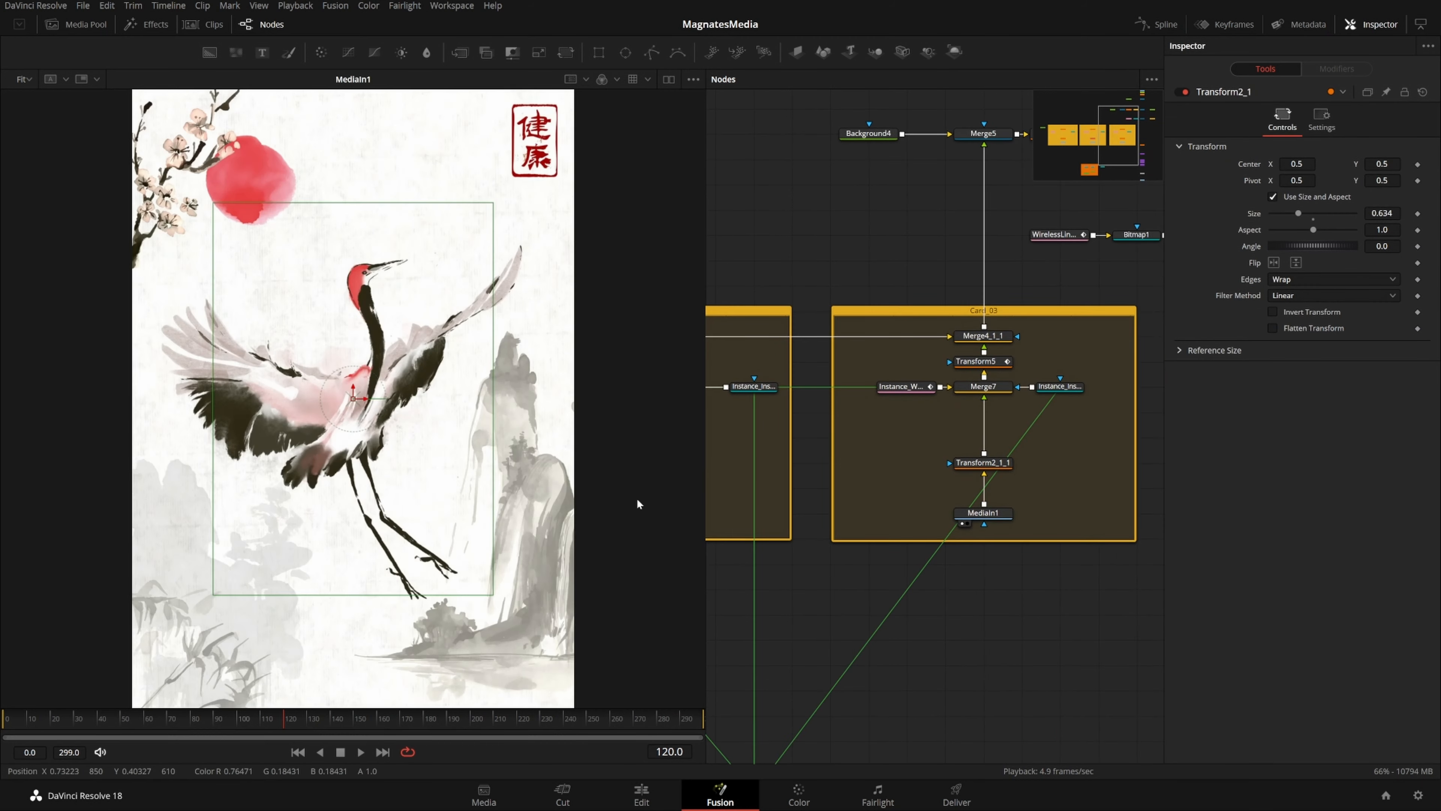
left_click_drag(716, 521, 624, 523)
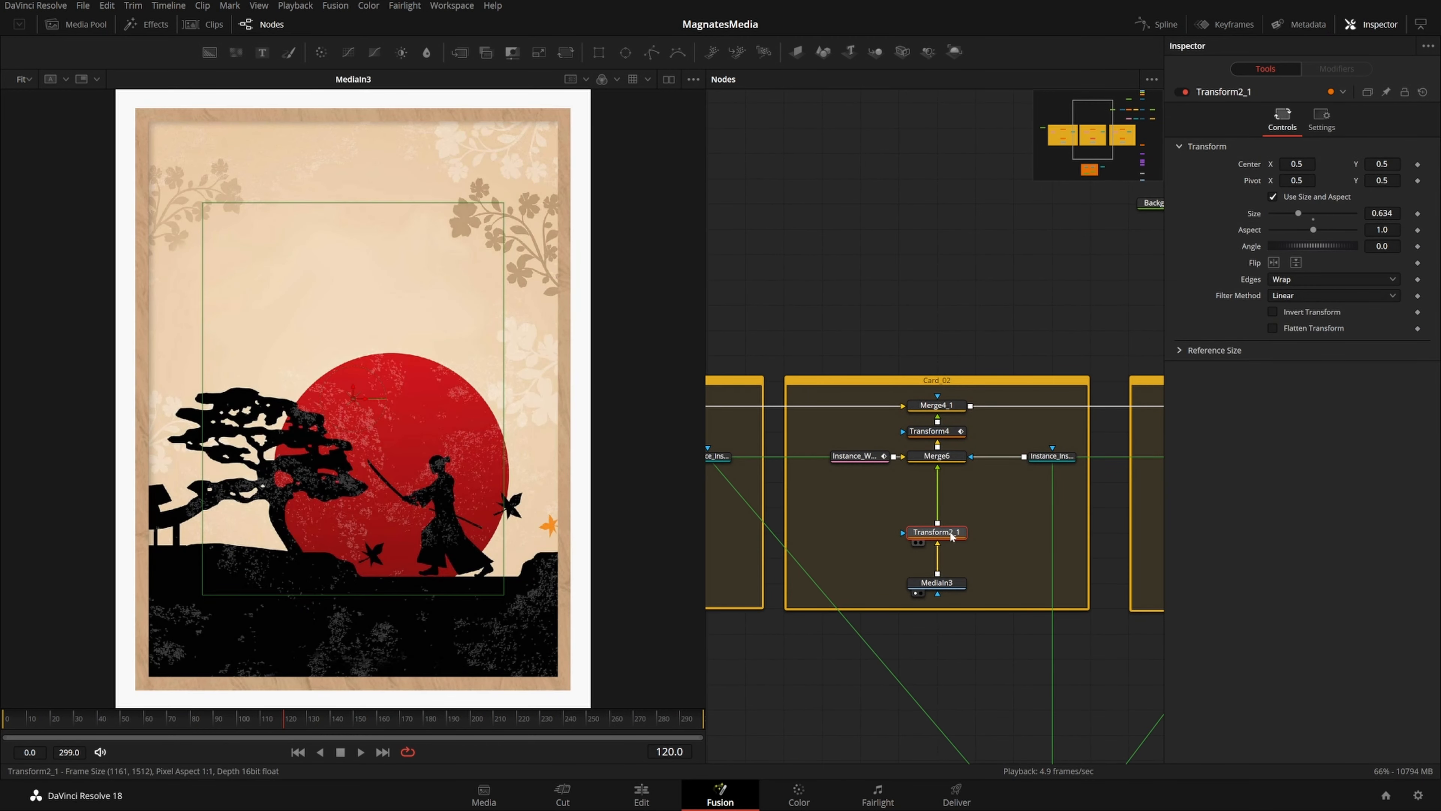
View Card_02's Transform2_1, Merge6 and Transform4 in turn, and scrub through Transform4's animated movement
left_click_drag(949, 534, 361, 444)
left_click_drag(936, 456, 397, 408)
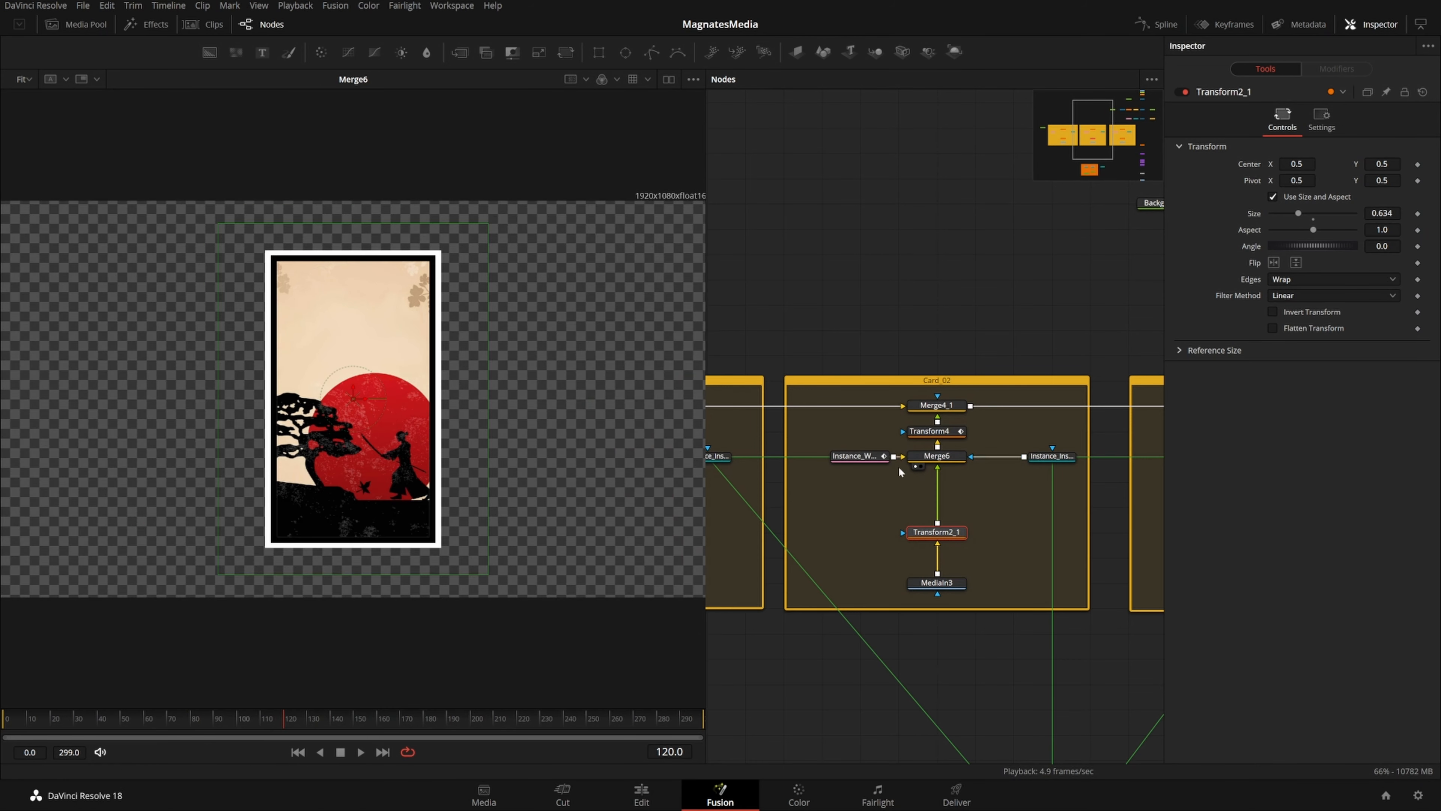
left_click_drag(900, 473, 849, 545)
left_click(902, 503)
left_click(908, 515)
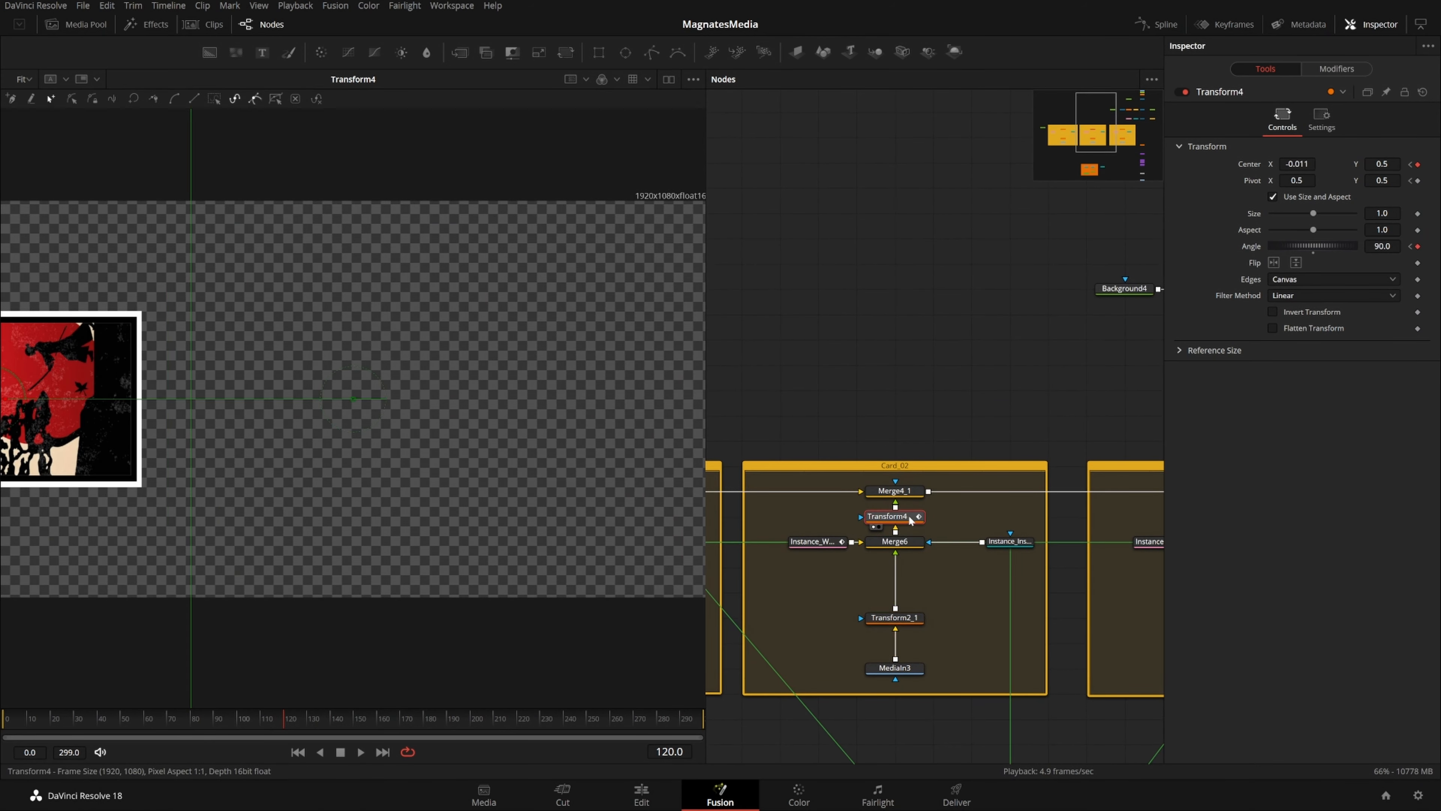
left_click_drag(217, 714, 285, 730)
View Card_03's MediaIn1, Transform2_1_1 and Merge7 in turn, and open the settings of Transform5
left_click_drag(930, 579, 717, 505)
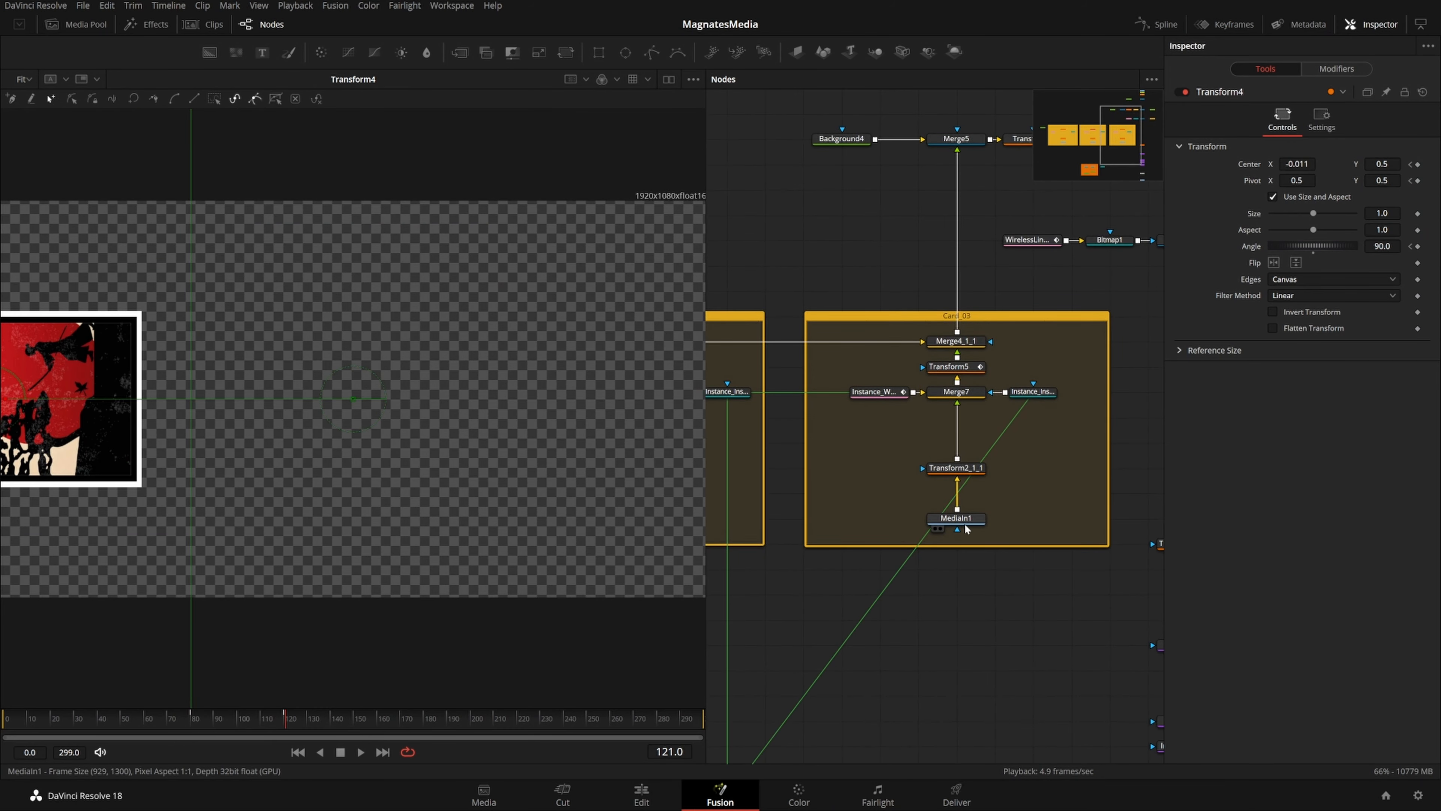
left_click(935, 528)
left_click(938, 479)
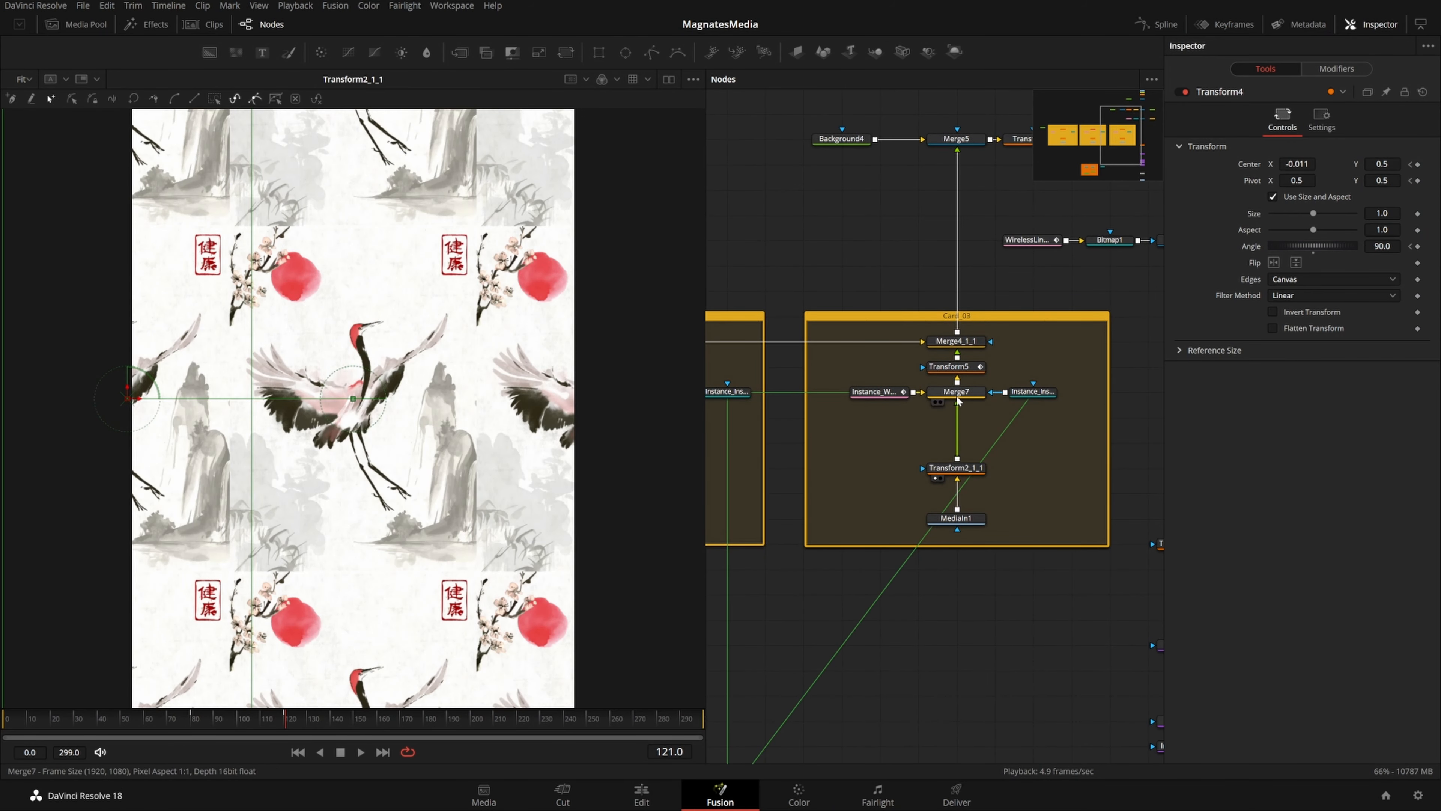
left_click(937, 401)
left_click_drag(1037, 475, 976, 514)
left_click(890, 406)
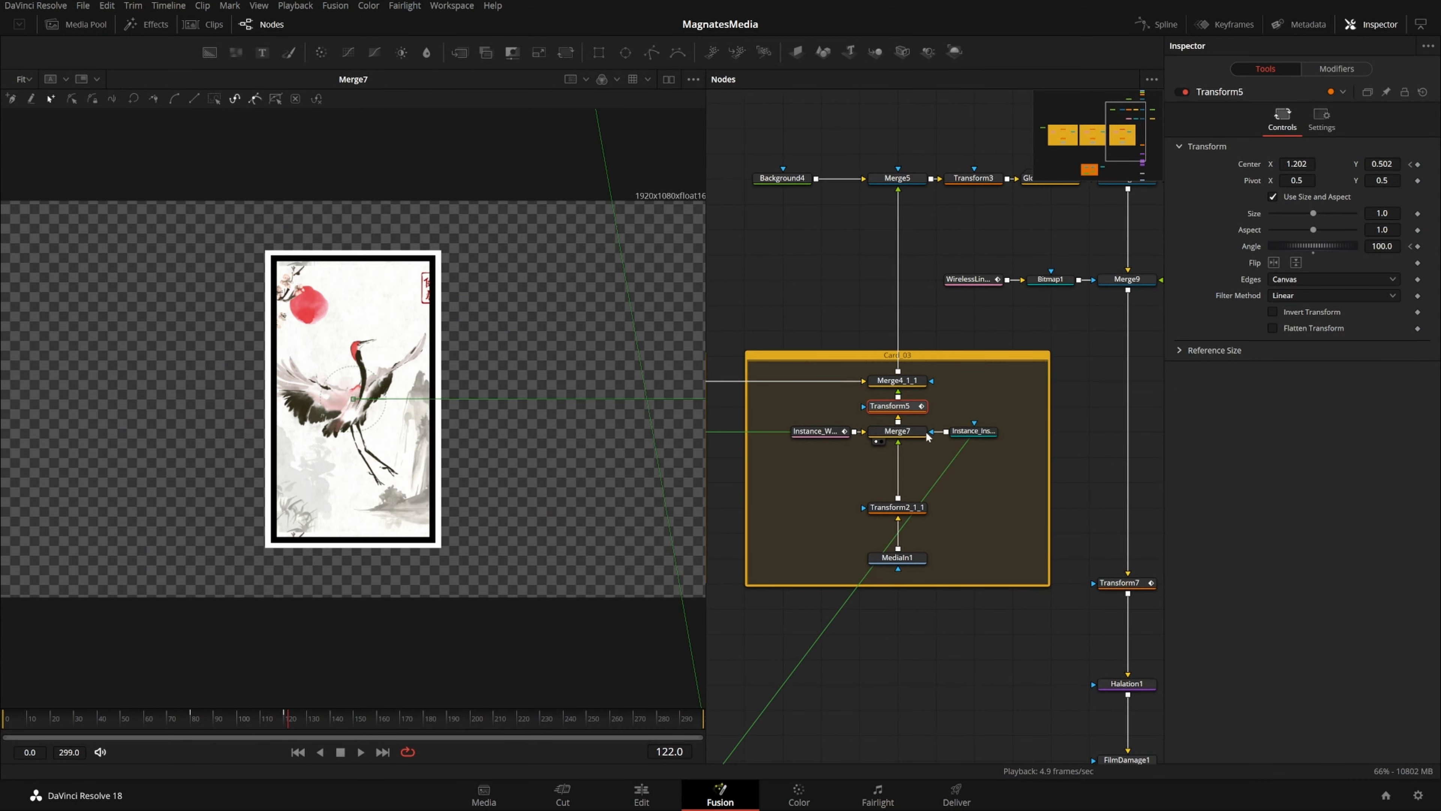
Inspect the settings of Card_03's instance mask and select the whole CARD_COVER group of nodes
left_click(991, 431)
left_click_drag(955, 612, 1216, 352)
left_click_drag(1027, 551, 1136, 486)
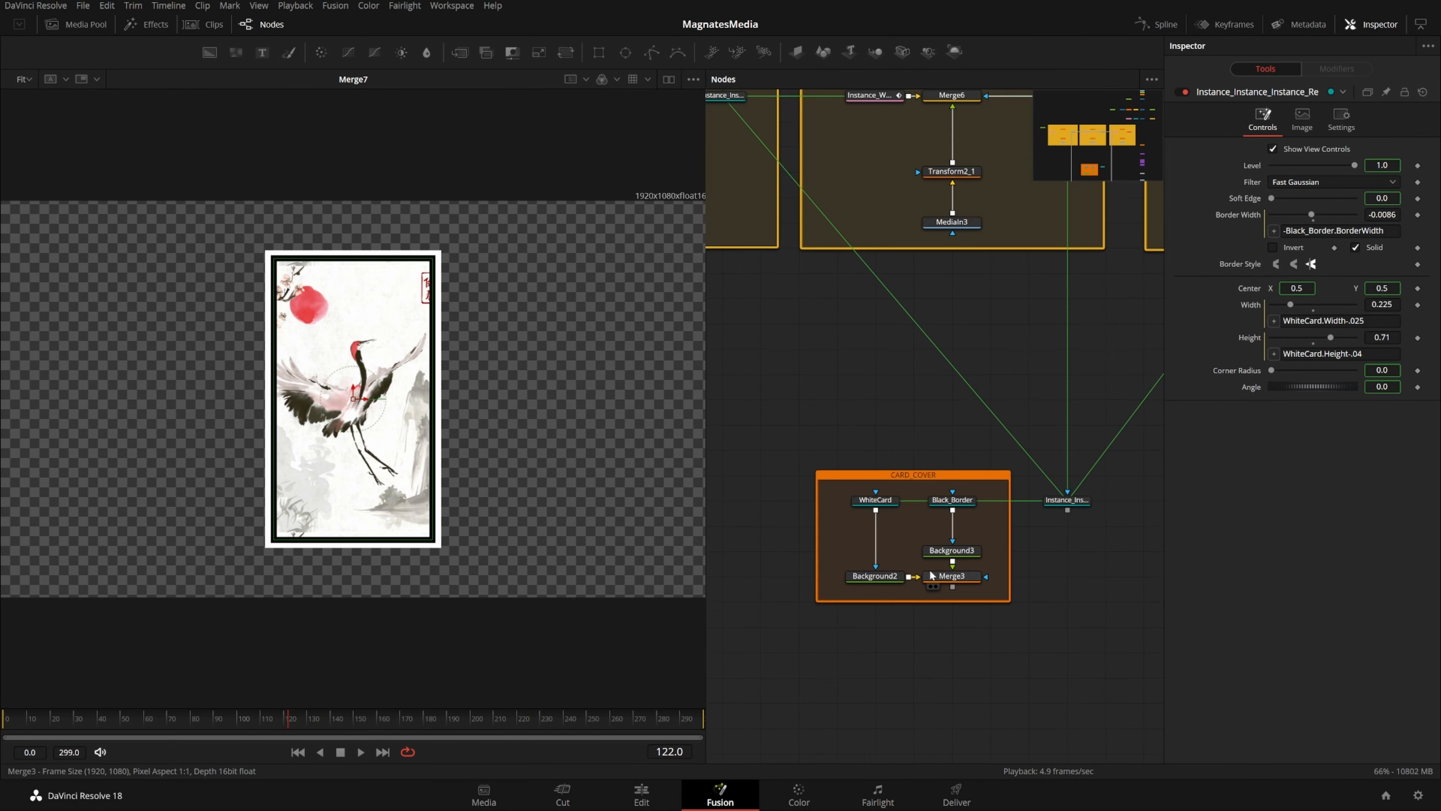
scroll(931, 575, "up", 3)
left_click_drag(763, 405, 1078, 673)
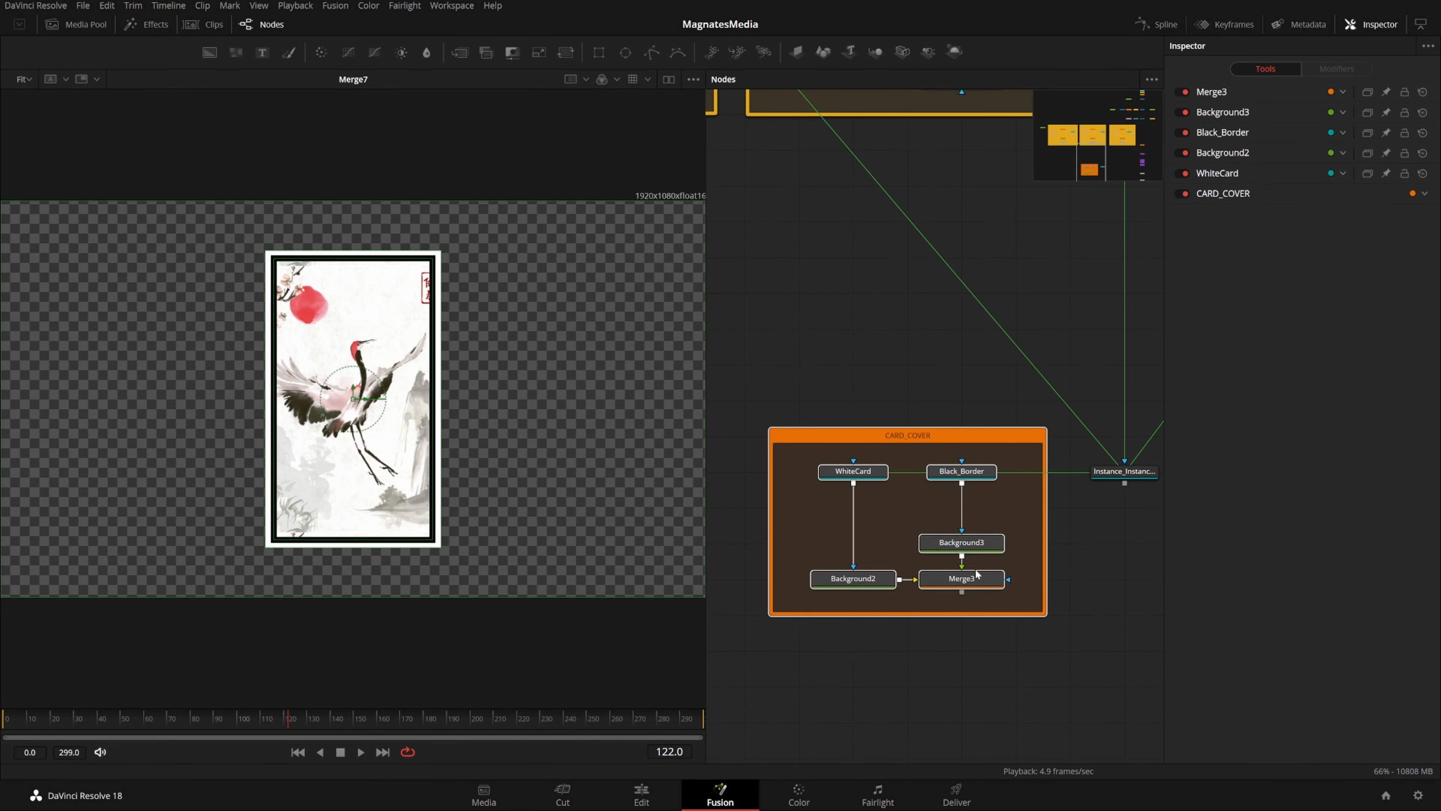
View CARD_COVER's Merge3 and the shared instance mask beside it, including the mask's links to the three cards
left_click(929, 592)
left_click_drag(1036, 492, 932, 521)
left_click(994, 511)
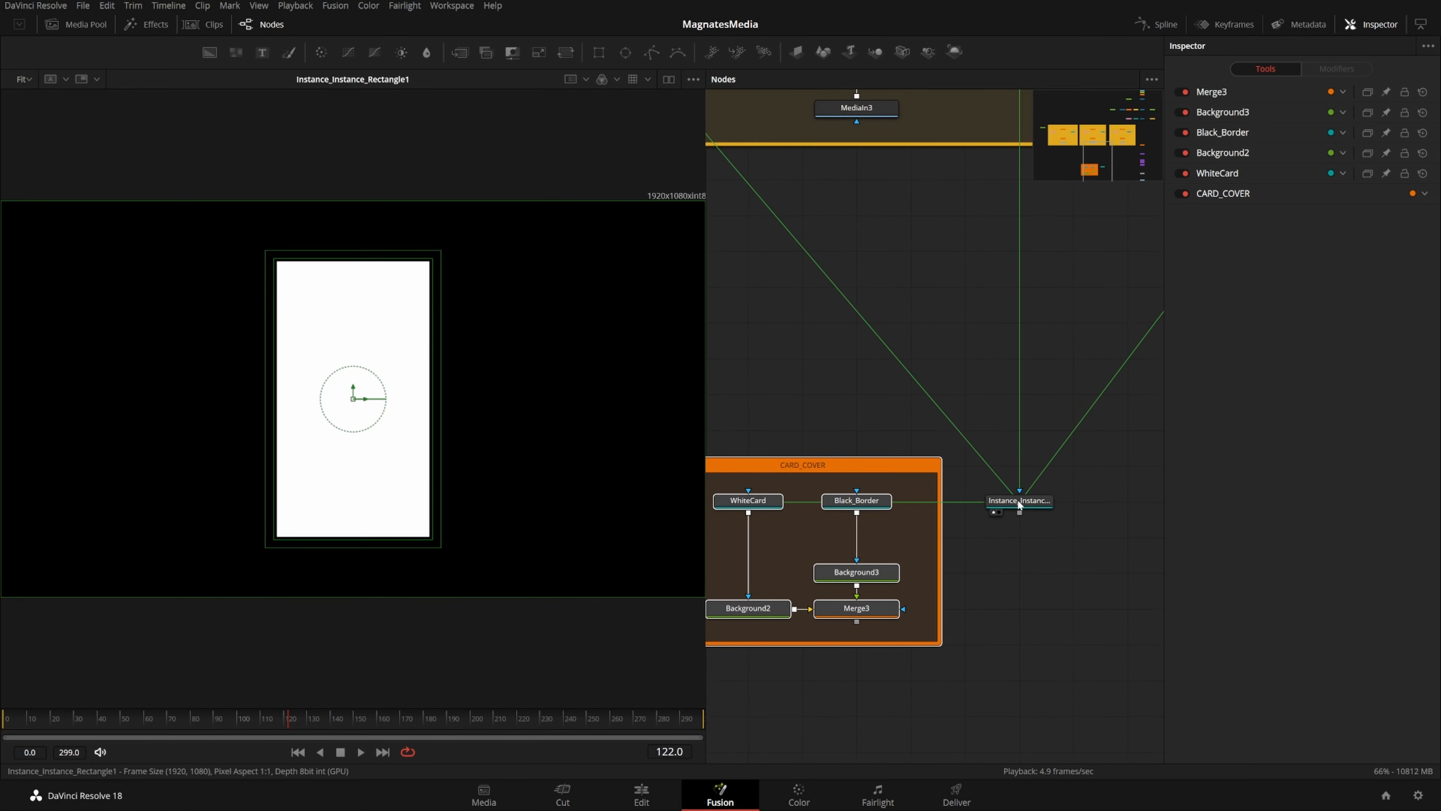
scroll(944, 490, "down", 3)
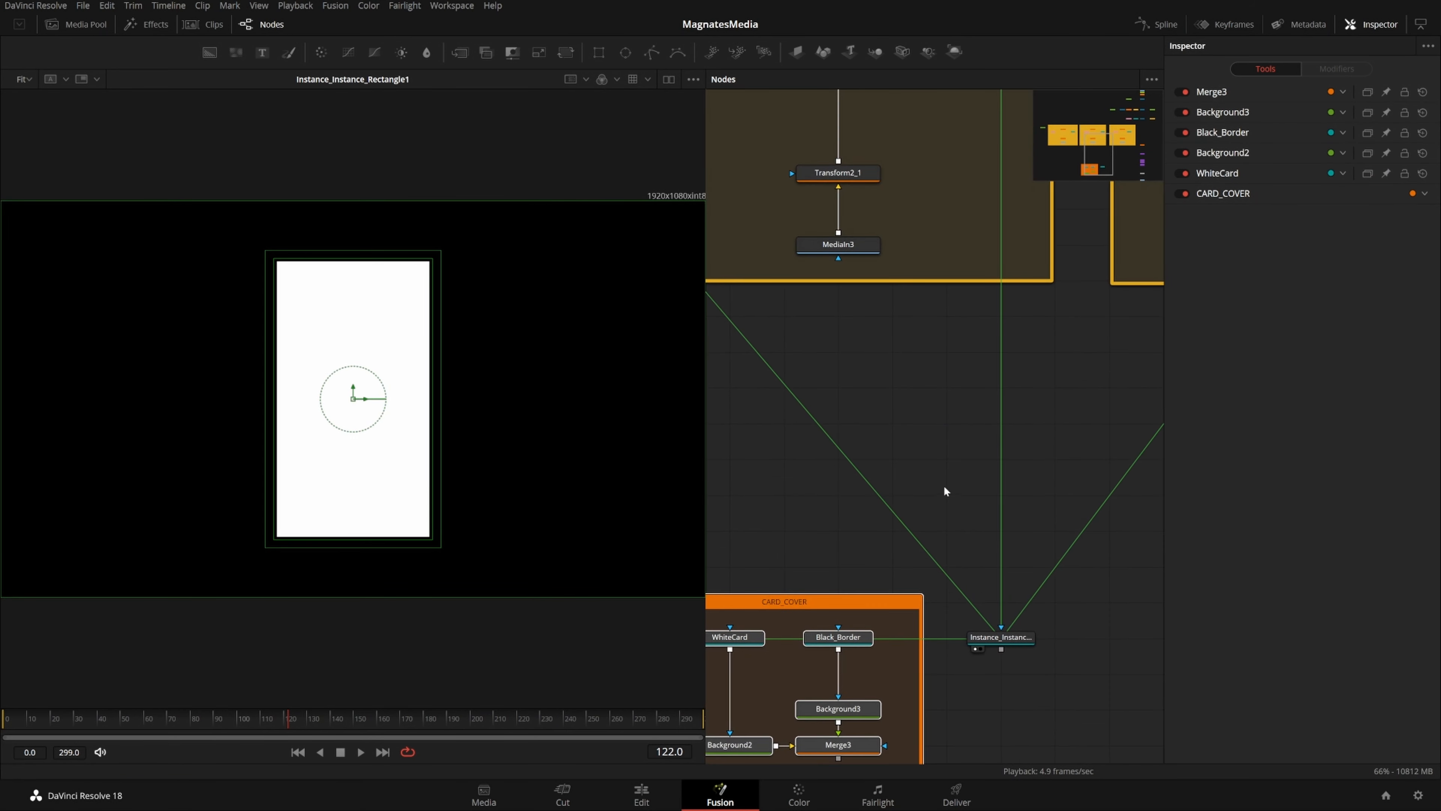
scroll(981, 424, "down", 3)
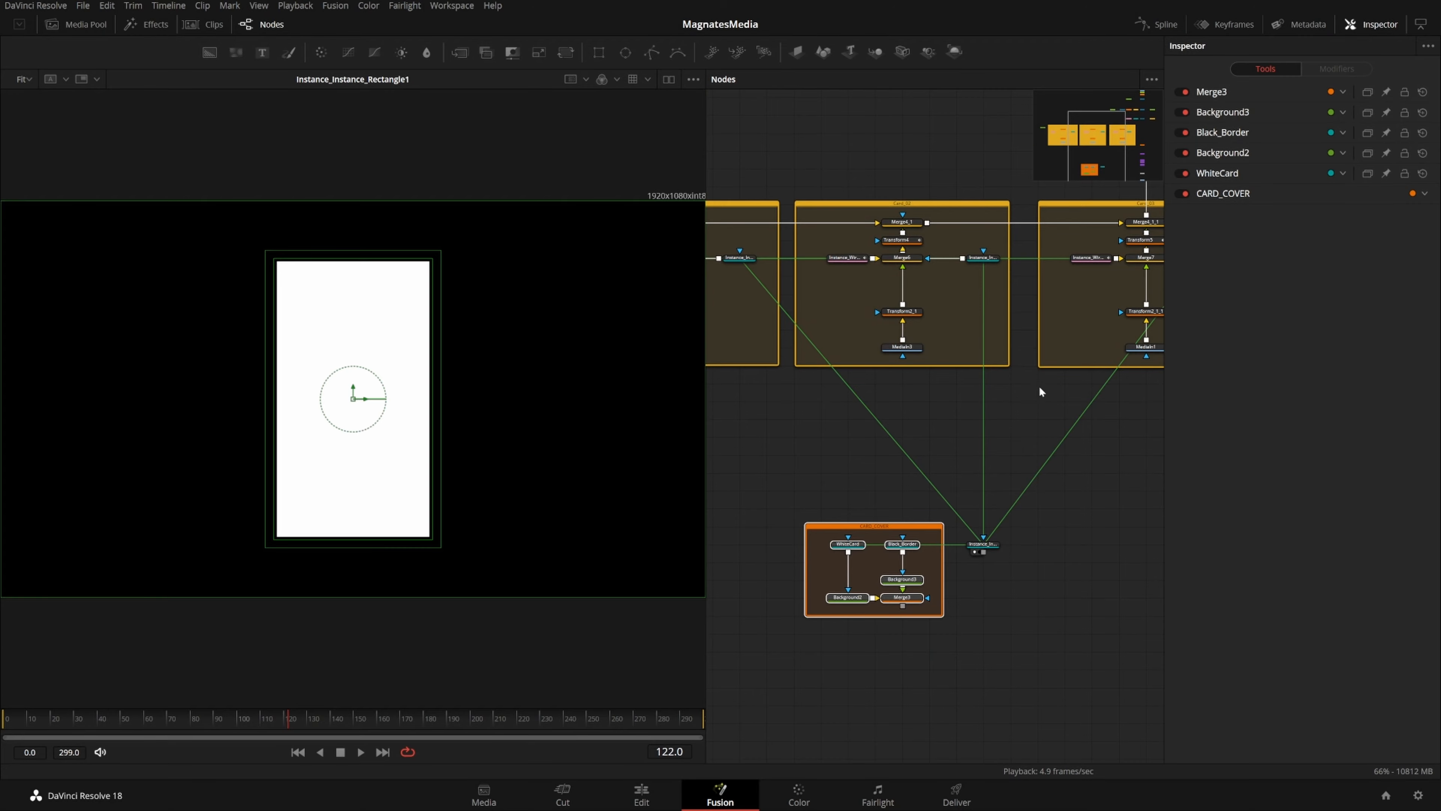
Show Card_03's Merge4_1_1 in the viewer and go to frame 46 to examine the stacked cards
left_click_drag(1040, 386, 972, 495)
left_click_drag(1098, 349, 989, 424)
left_click(958, 413)
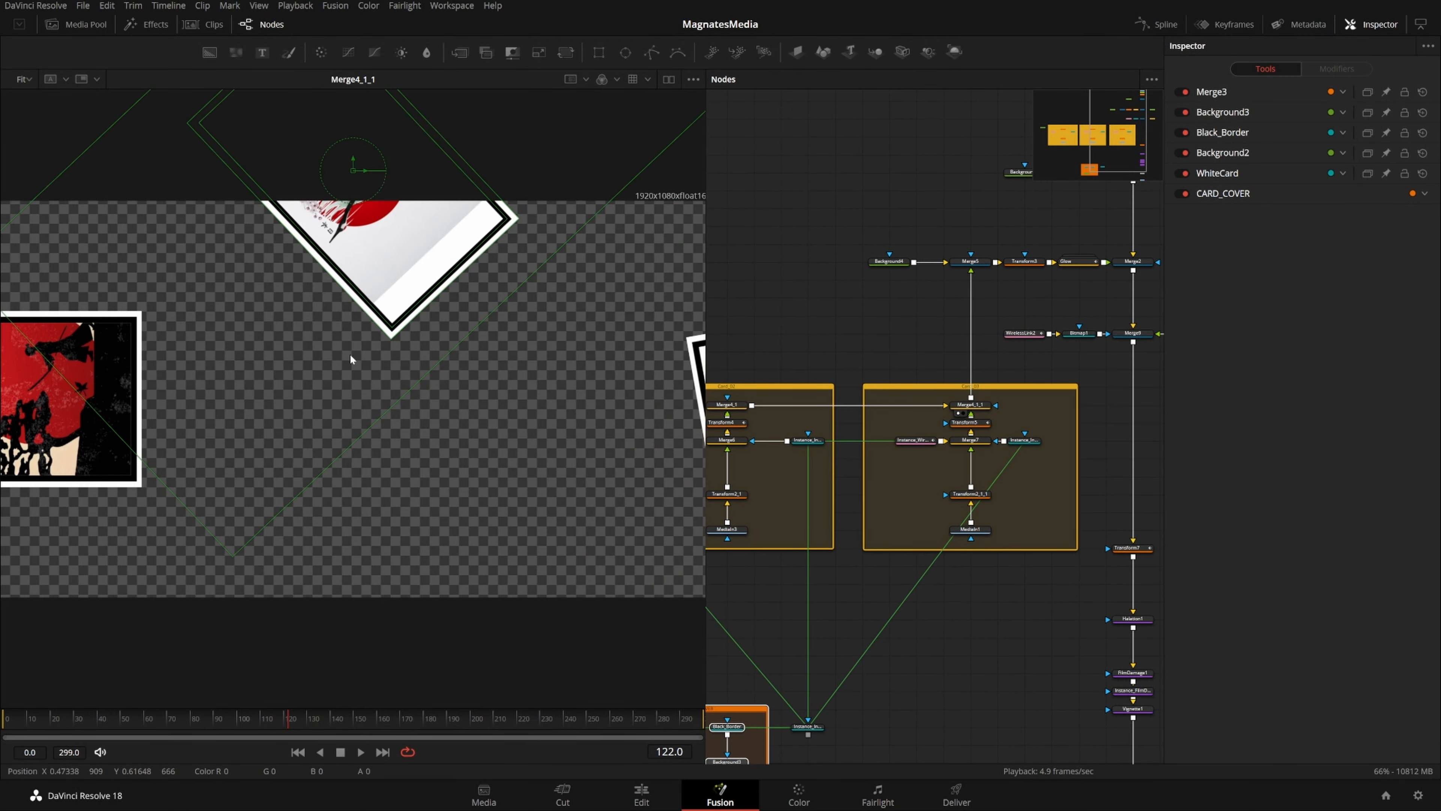
left_click(111, 719)
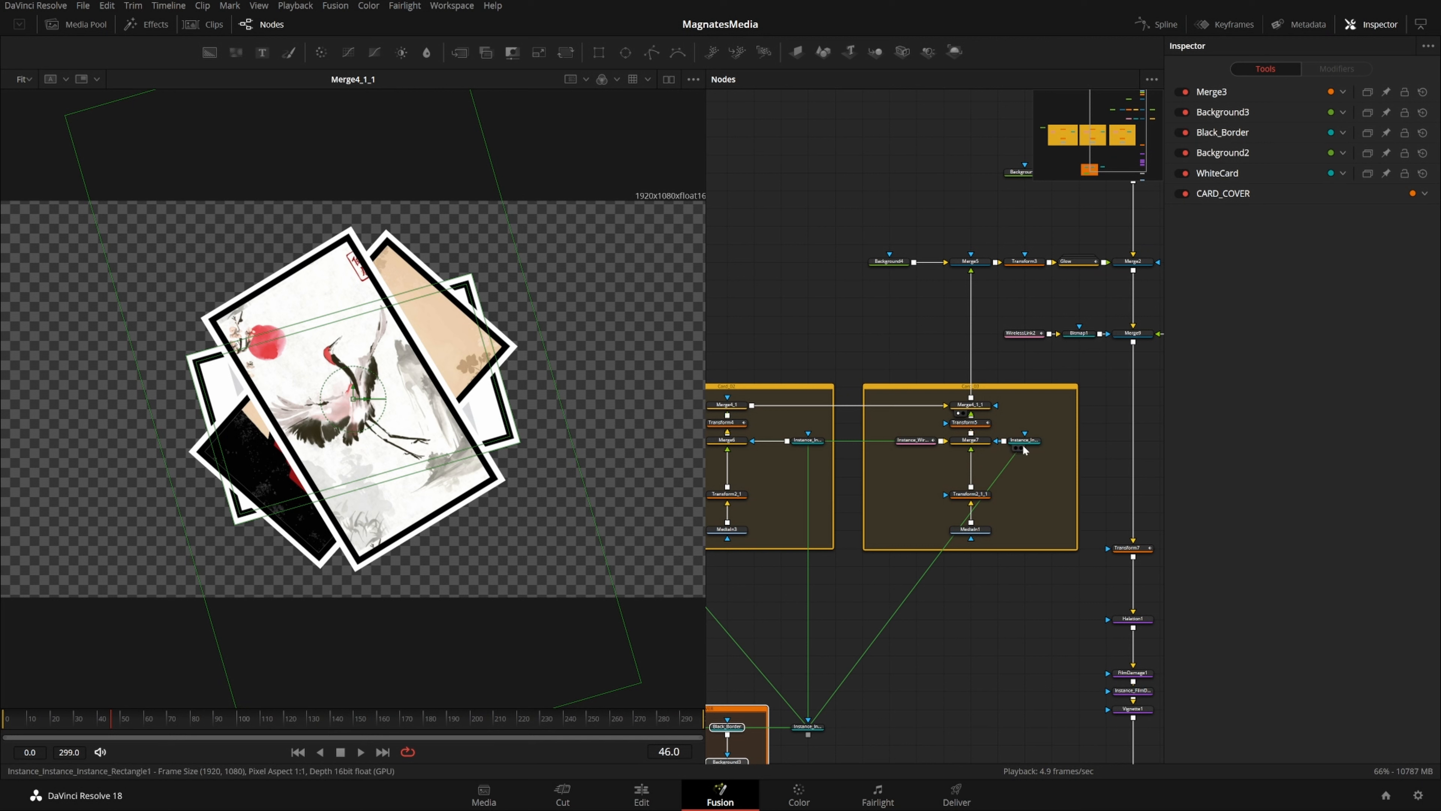
View Merge5 above Card_03, check Background4 feeding it, and open Merge5's settings
left_click_drag(1056, 392, 1023, 510)
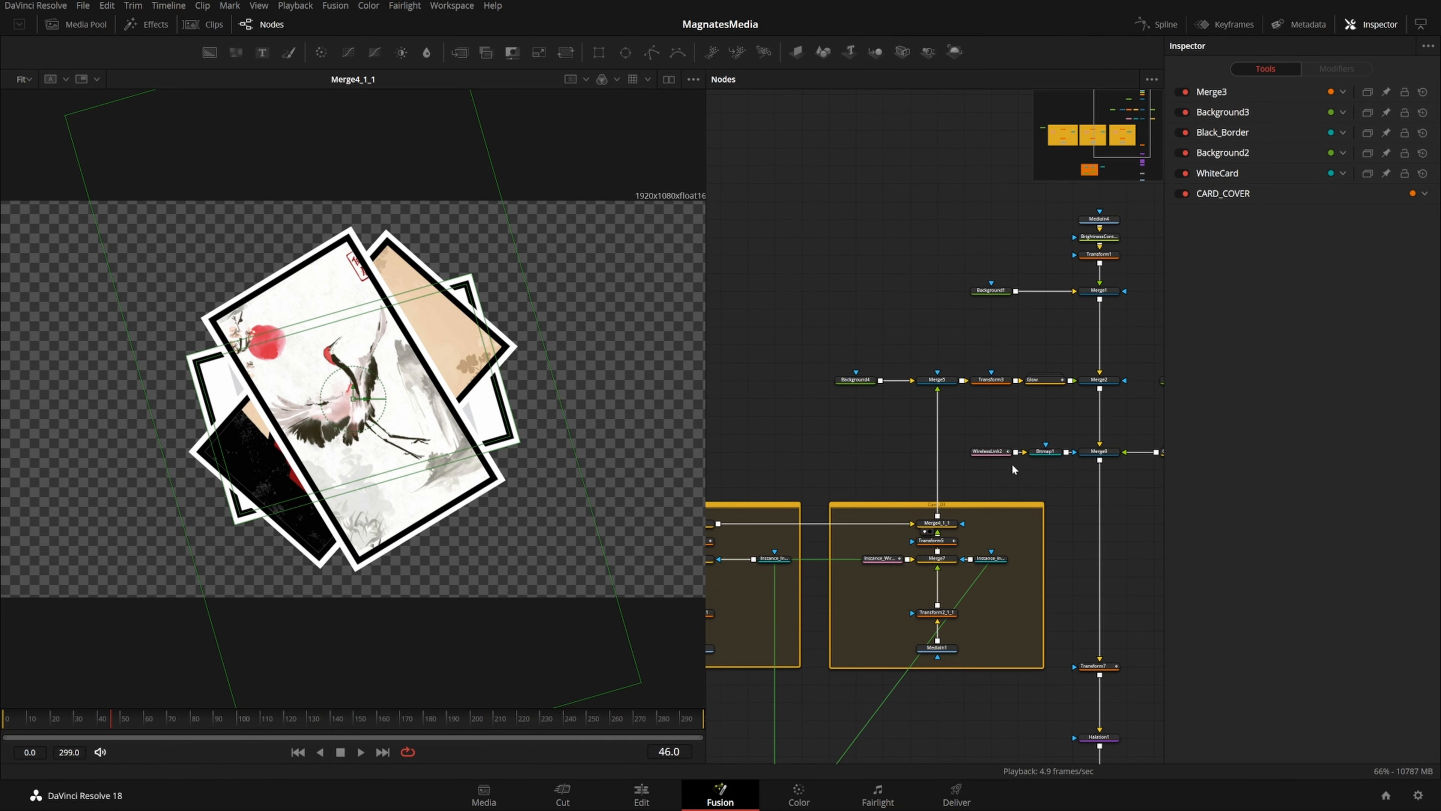
left_click_drag(317, 356, 318, 358)
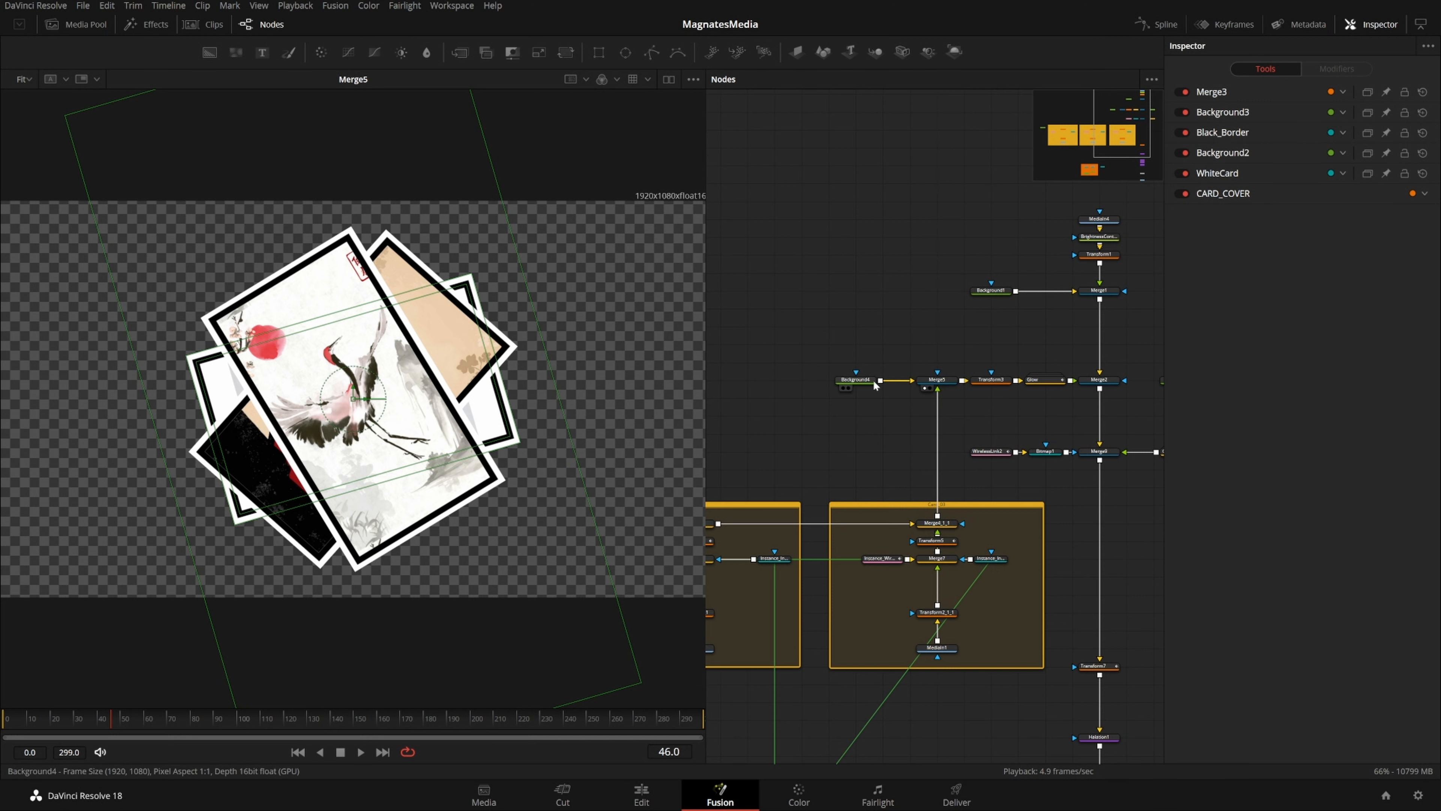
left_click(862, 381)
left_click_drag(880, 380, 1027, 405)
left_click(932, 388)
left_click(1016, 388)
left_click(1027, 379)
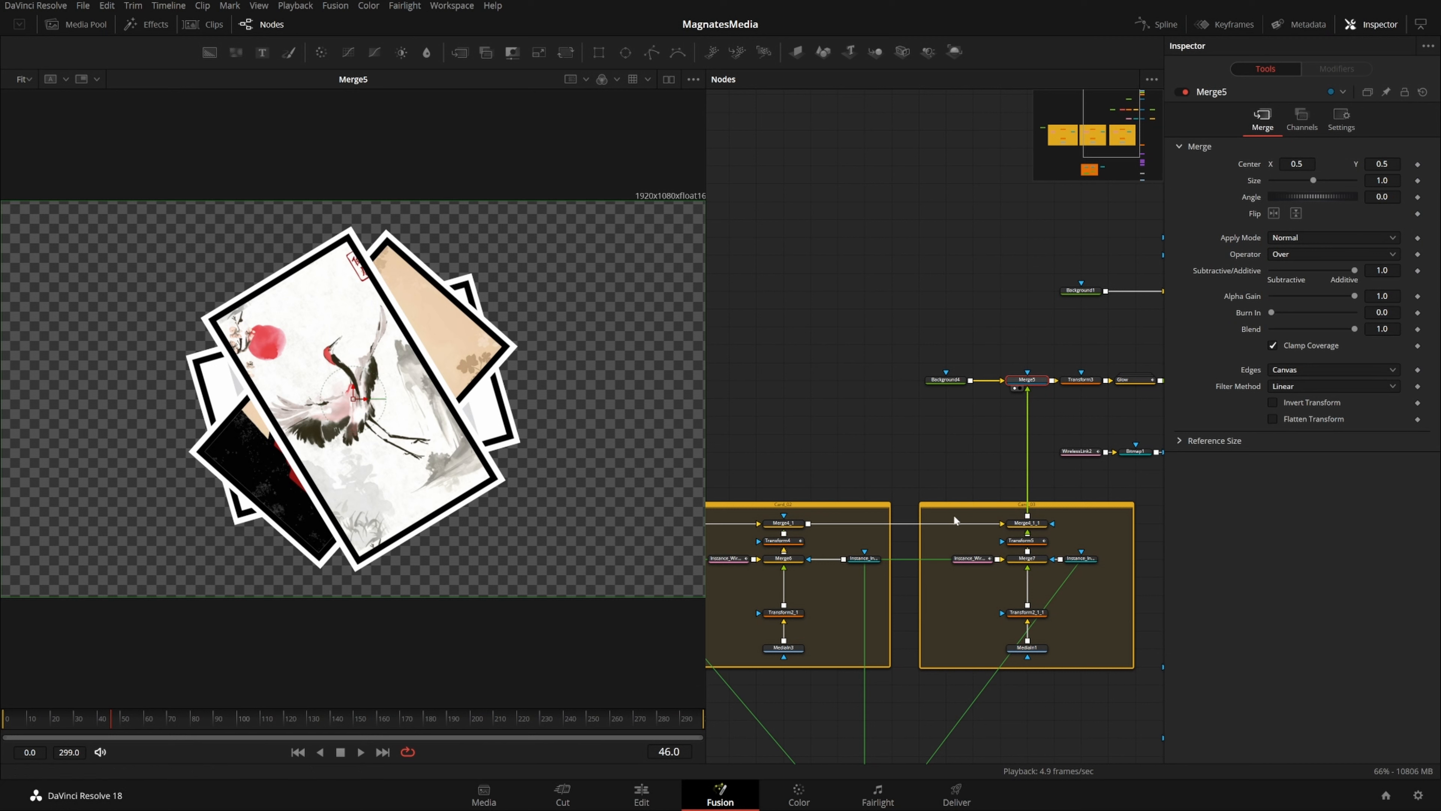
Show Transform3 in the viewer, open its settings, and scrub to frame 143 to examine the scaled-down cards spreading
left_click_drag(1090, 384, 1014, 393)
key("1")
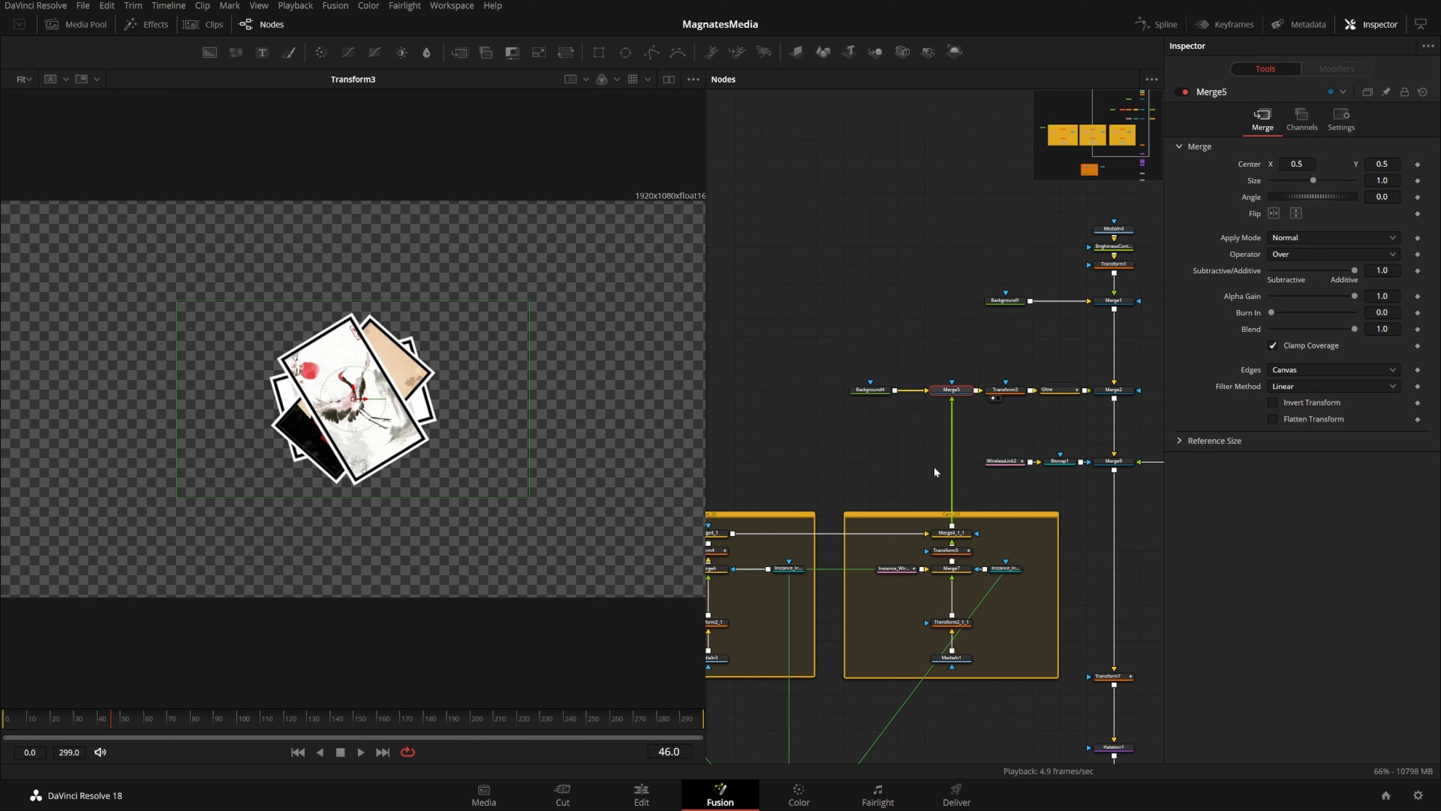
left_click(1005, 390)
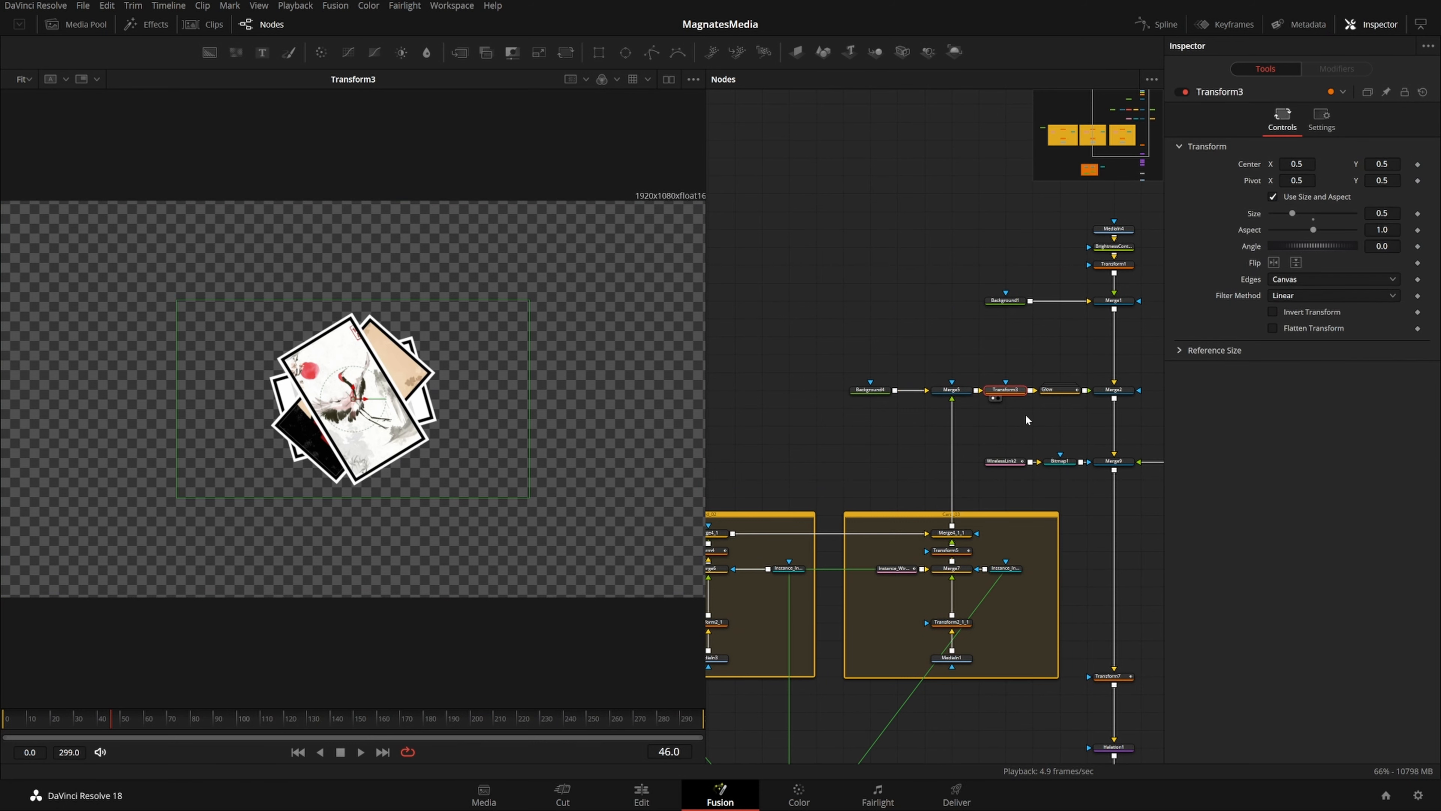
left_click_drag(139, 718, 348, 714)
Show the Glow group after Transform3 in the viewer and expand it to examine Glow1 and SoftGlow1
left_click_drag(1039, 414, 934, 454)
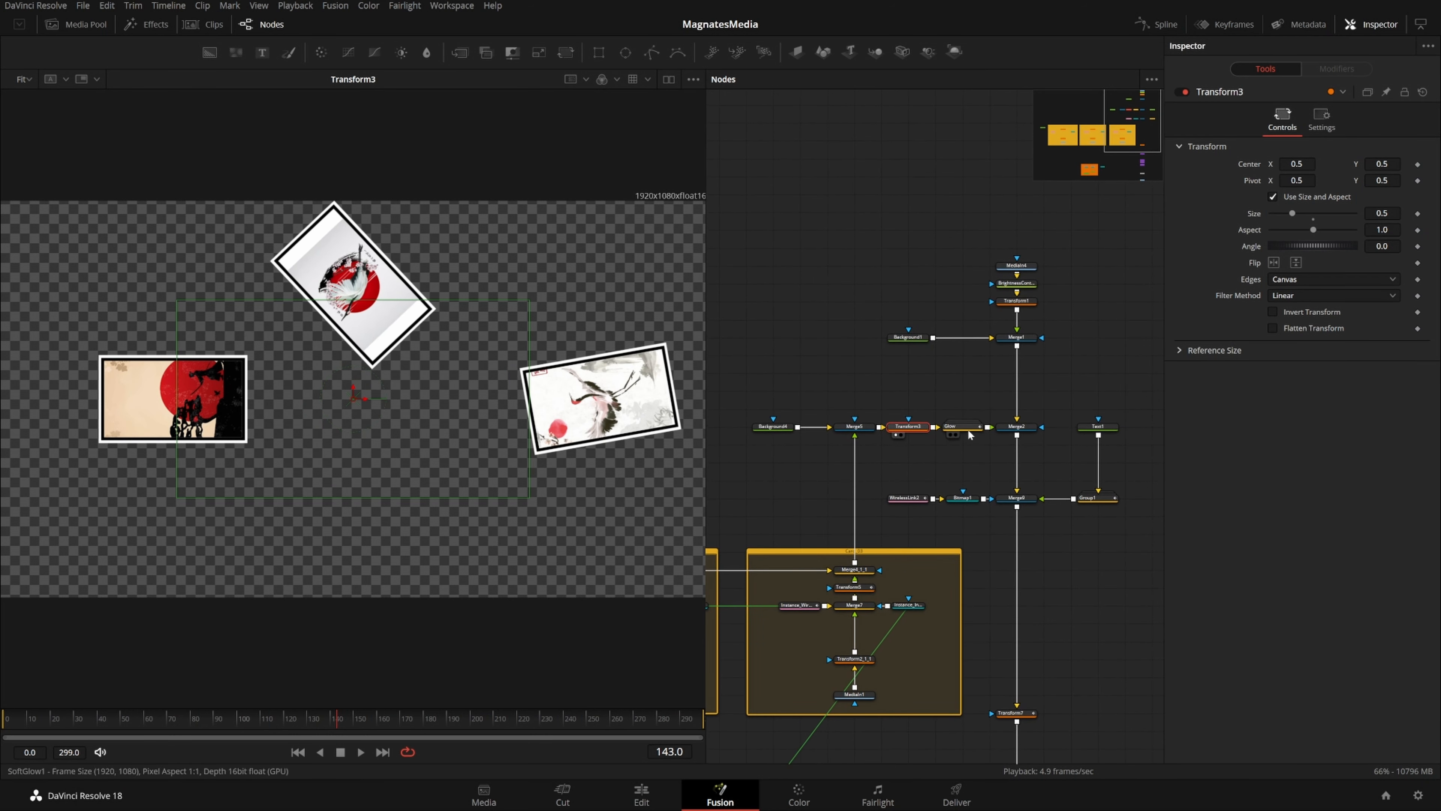
key("1")
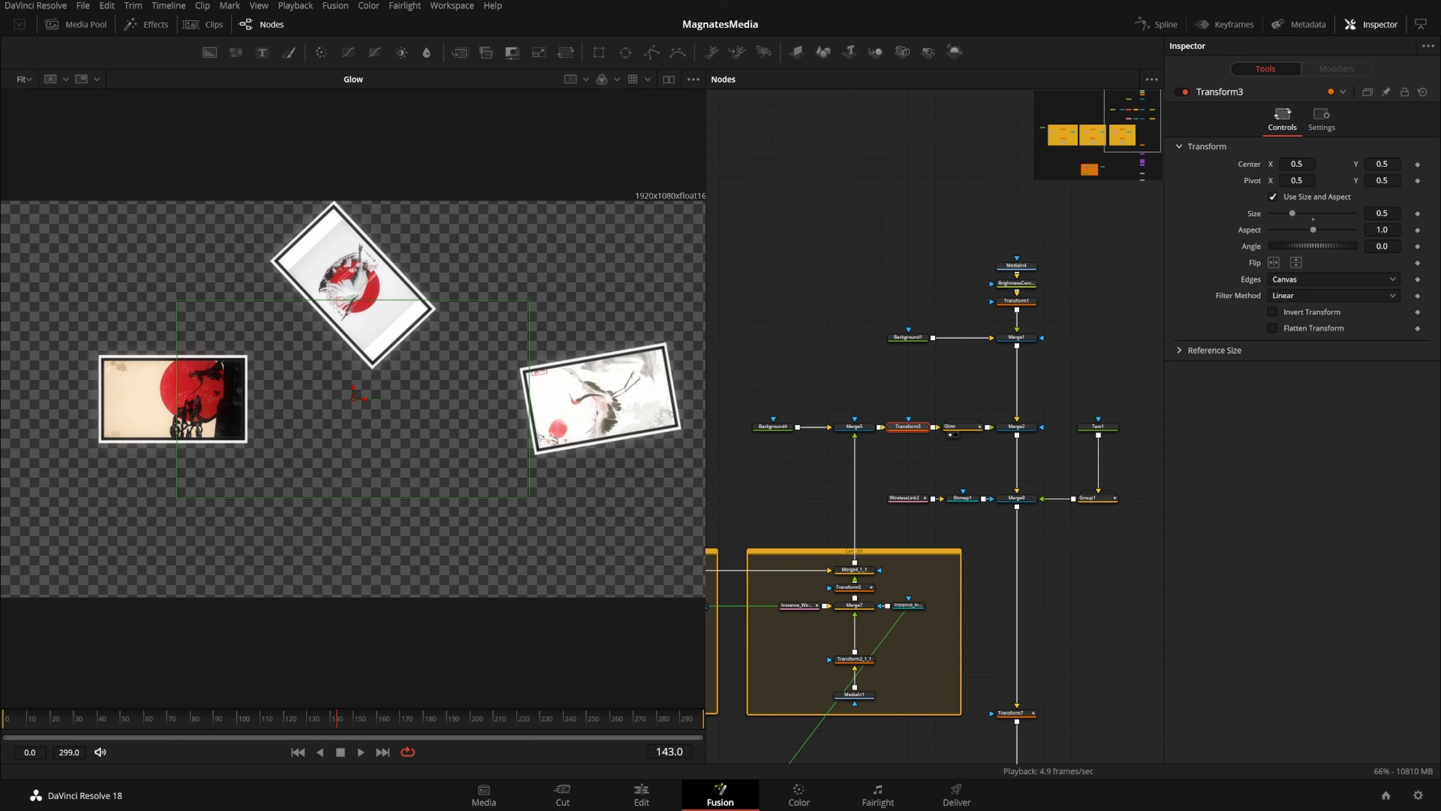
left_click_drag(938, 467, 912, 475)
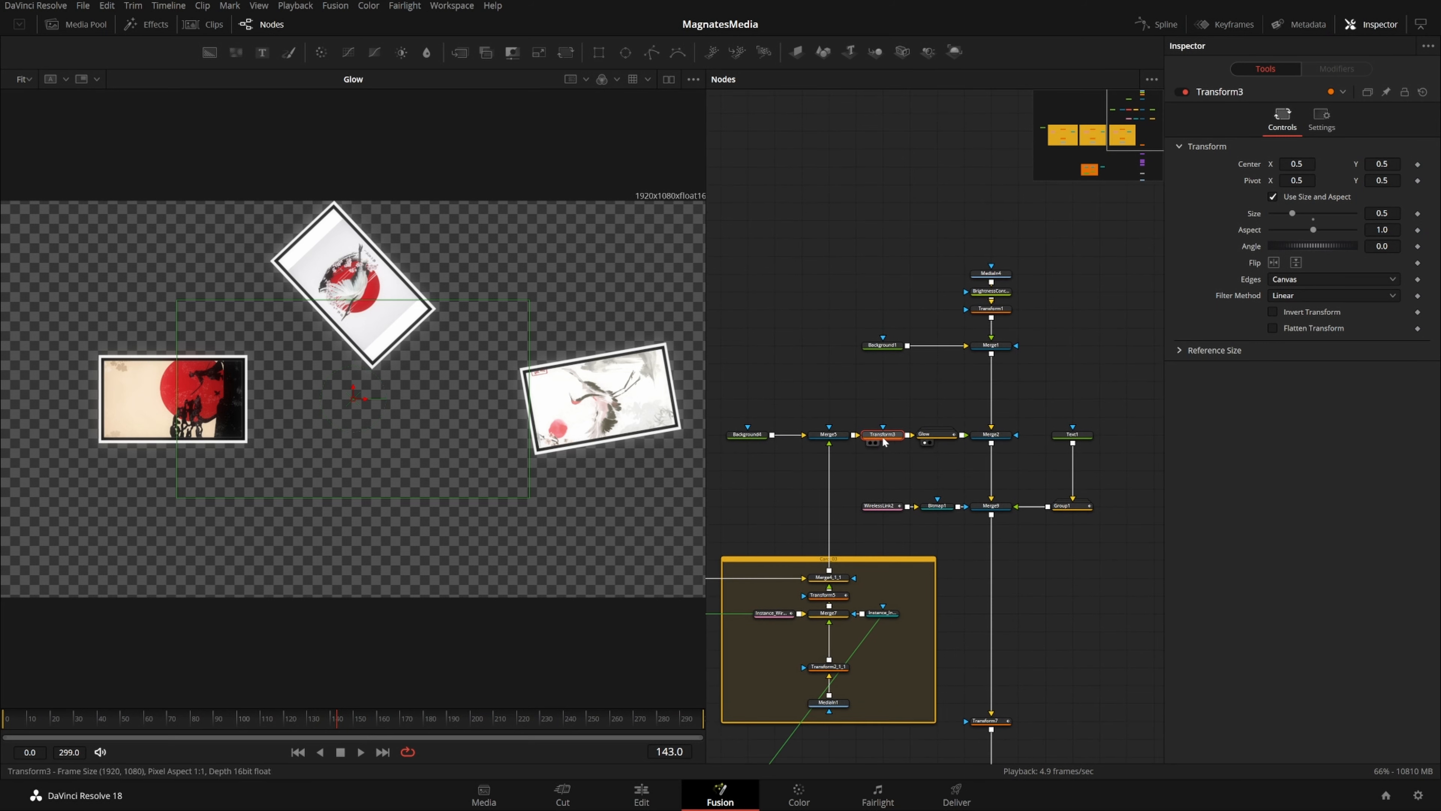
left_click(952, 435)
scroll(944, 436, "up", 5)
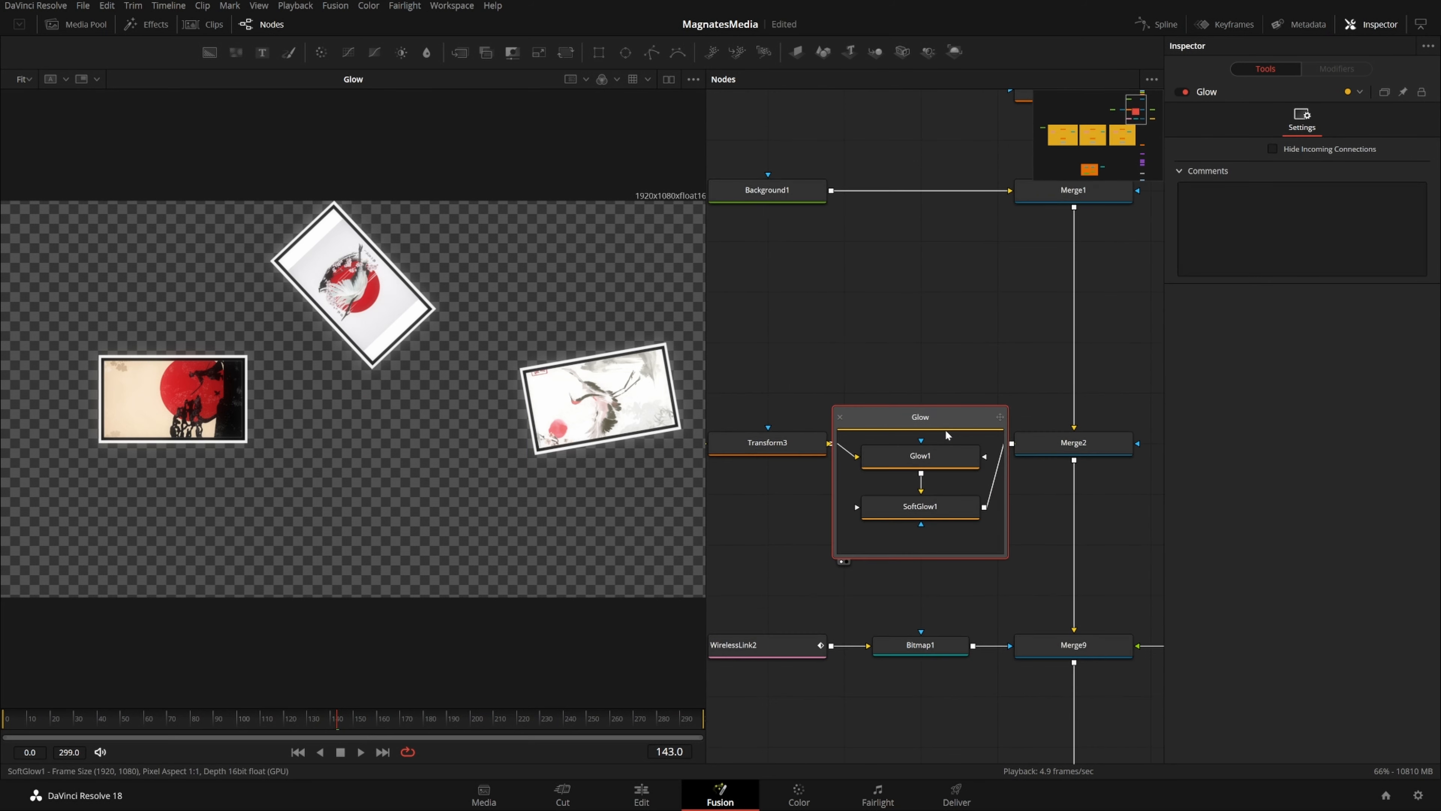
left_click_drag(805, 290, 1102, 452)
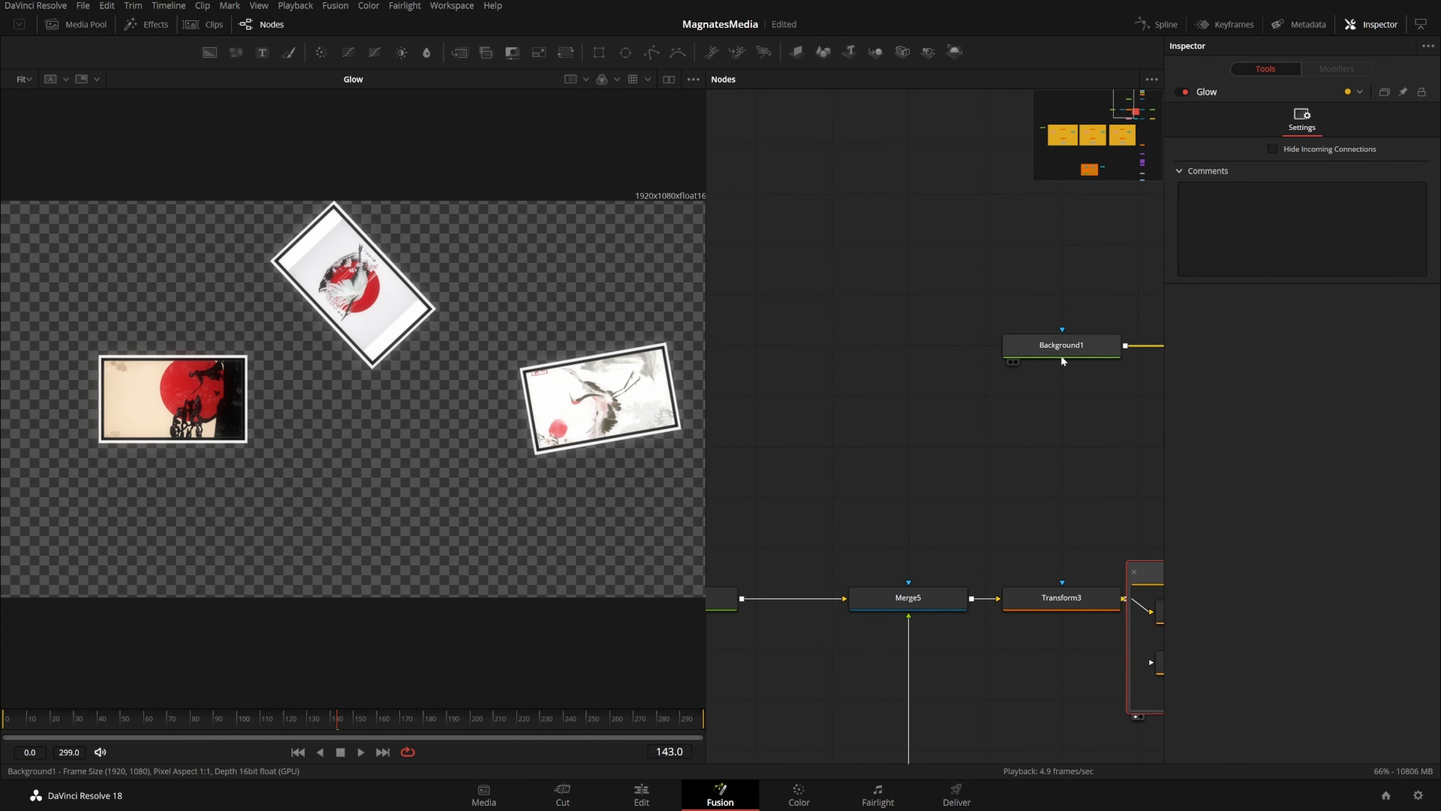
Group two pasted copies of Background1 to demonstrate node grouping, and delete the group
left_click(1051, 354)
key("ctrl+v")
key("ctrl+v")
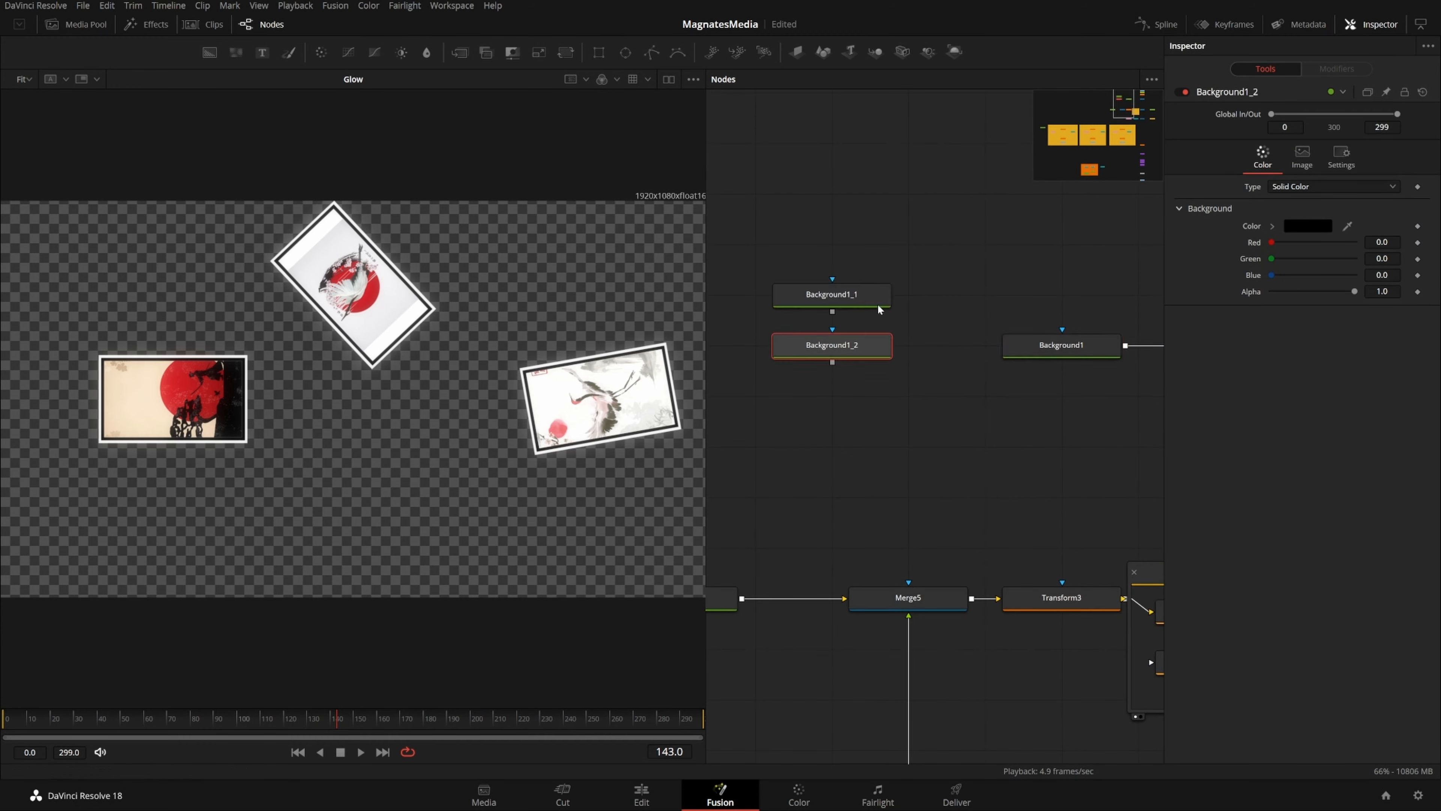
left_click_drag(874, 196, 821, 458)
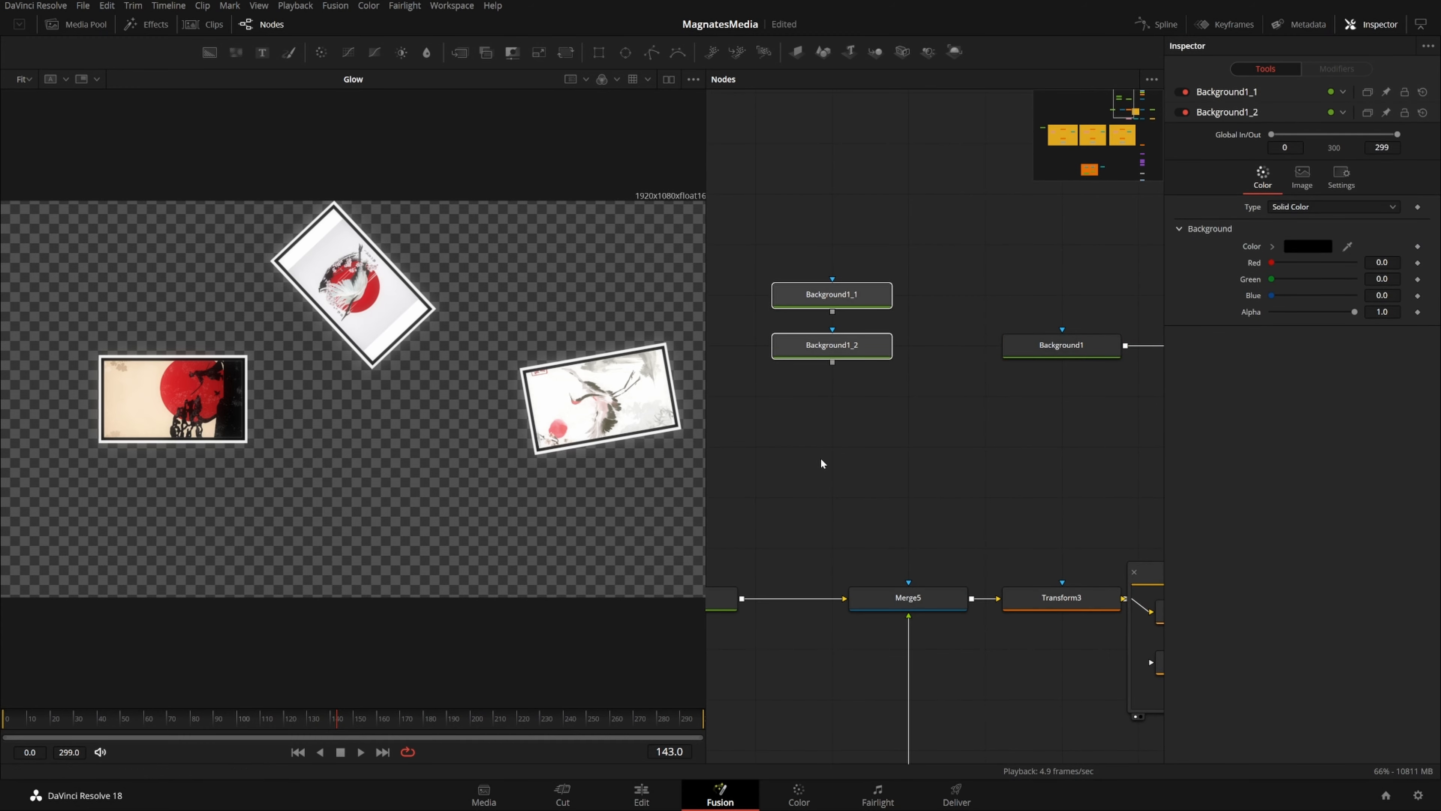
key("ctrl+g")
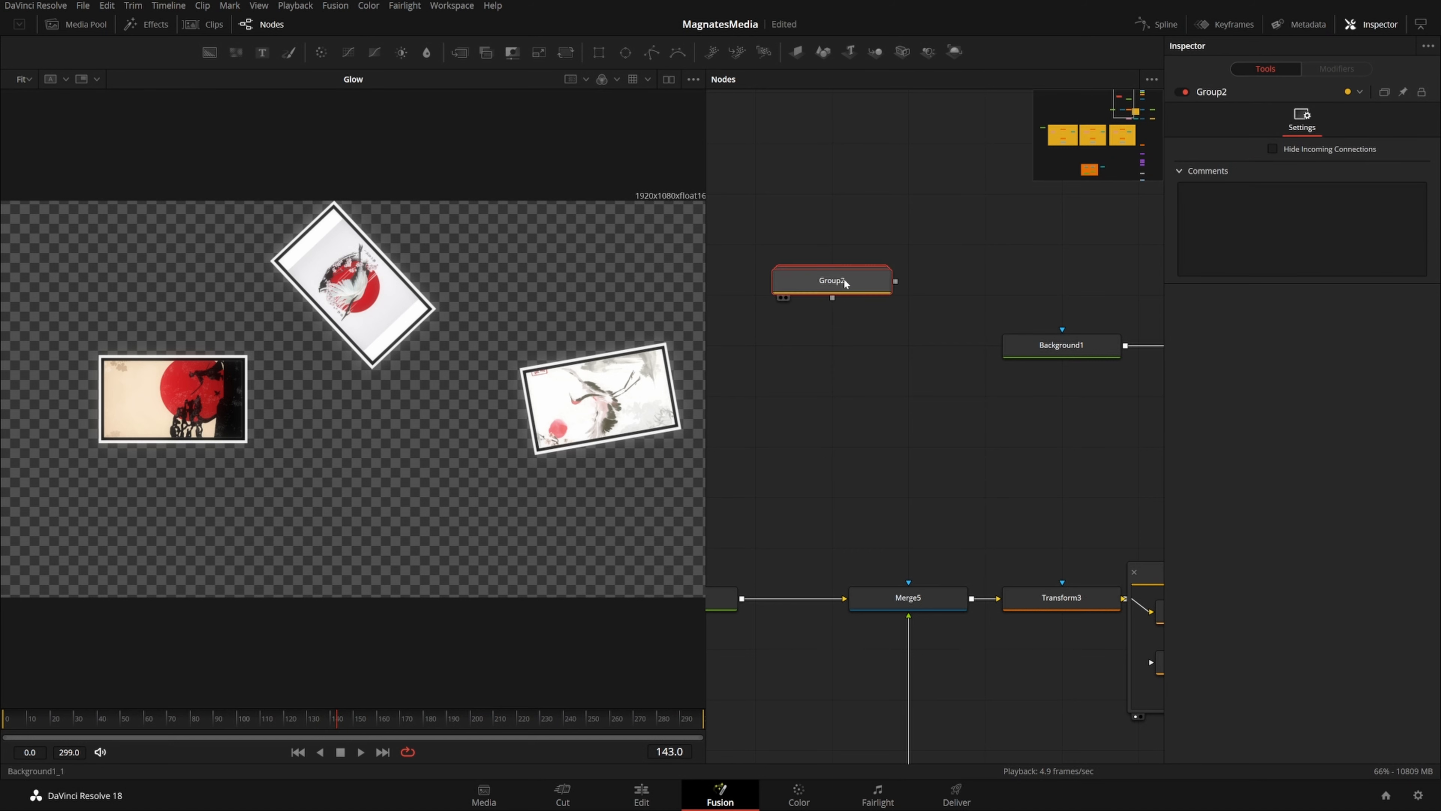
key("Delete")
Select Glow1 and SoftGlow1 inside the Glow group to inspect them, and collapse the group
left_click_drag(1000, 529, 750, 354)
left_click(1002, 439)
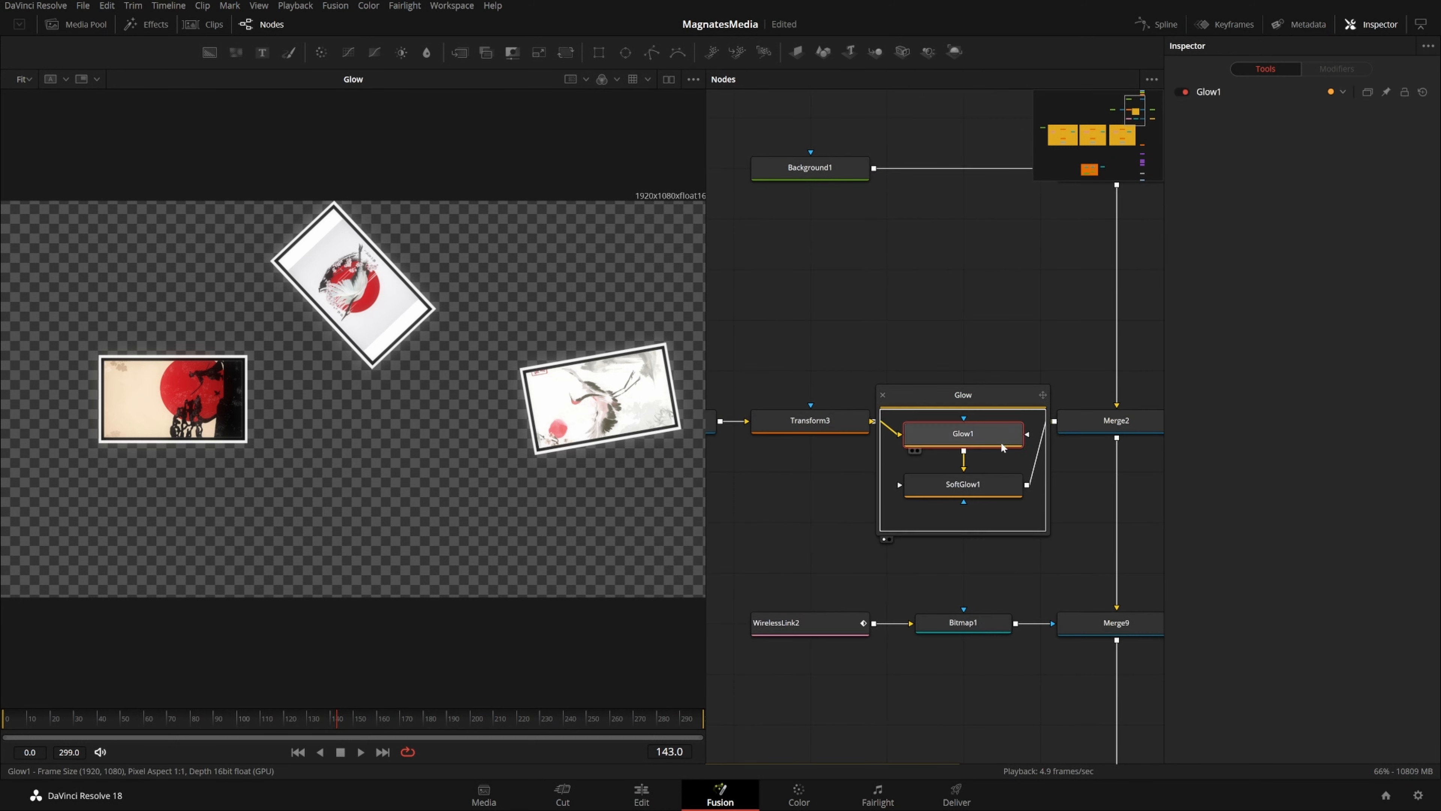
left_click(1001, 491)
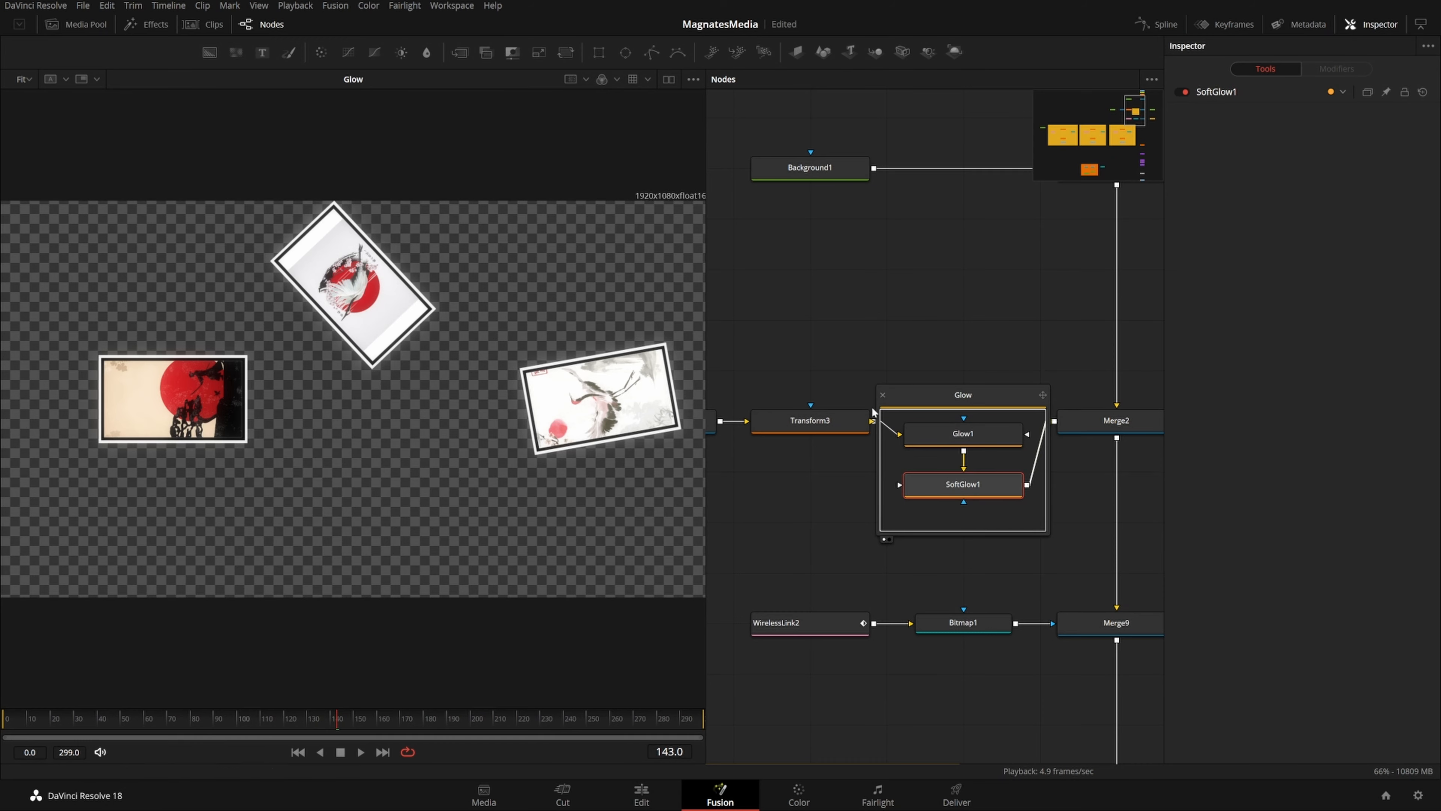
left_click(883, 395)
Show Merge2 and Merge1 in turn in the viewer to compare the textured background with and without the cards
left_click(1066, 437)
left_click_drag(1066, 437, 948, 467)
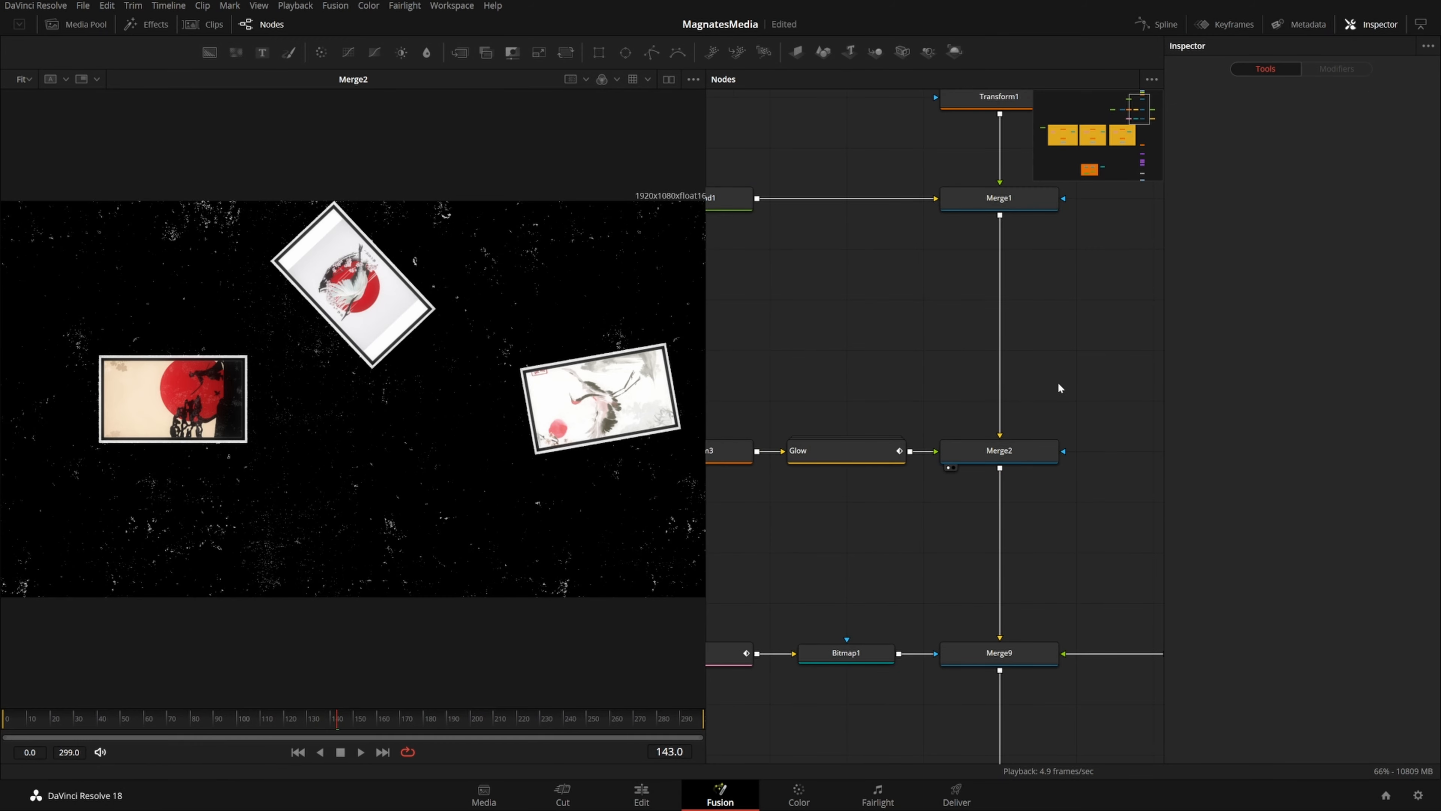
scroll(1057, 380, "down", 2, "ctrl")
scroll(1017, 479, "down", 1)
scroll(1044, 351, "down", 2, "ctrl")
left_click_drag(1044, 351, 970, 568)
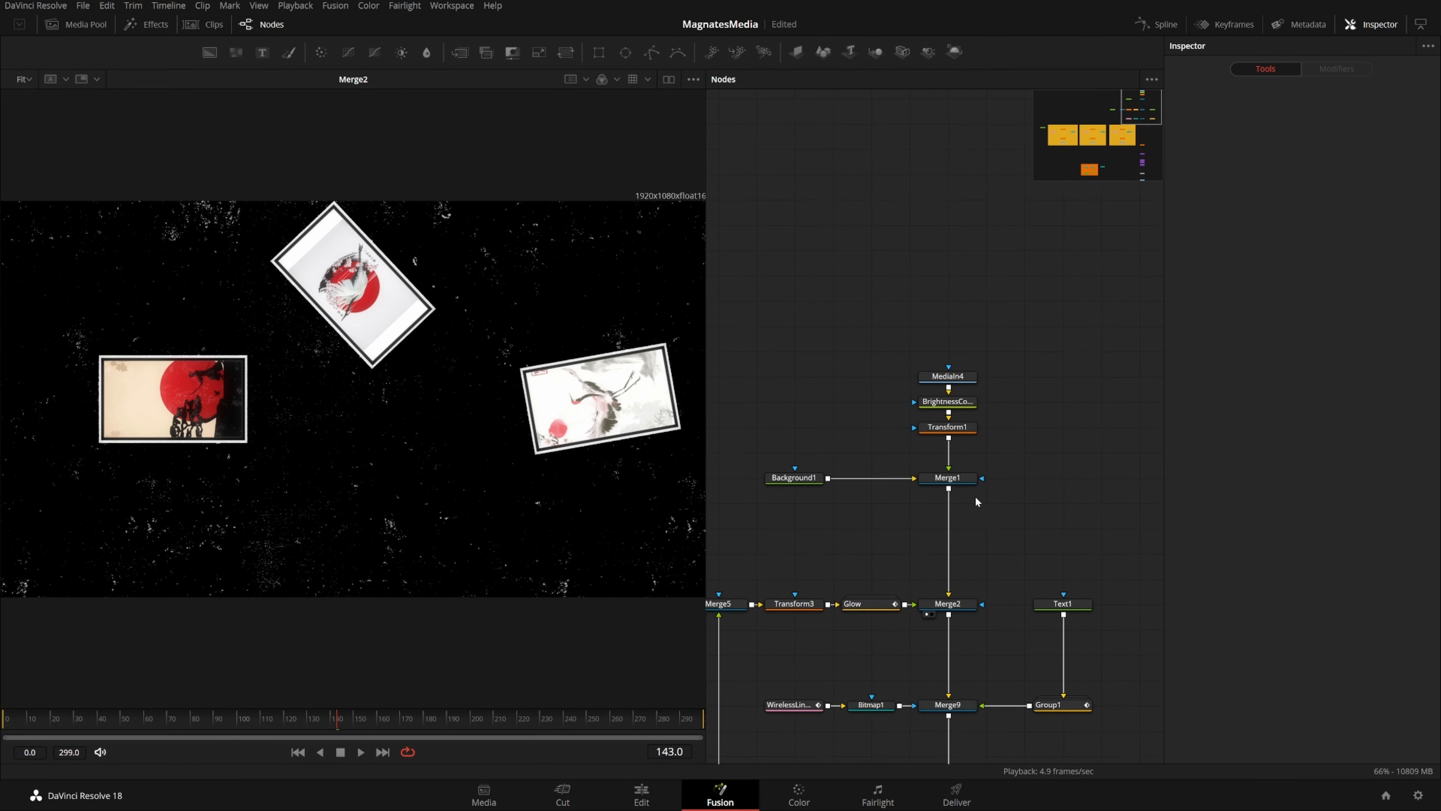
left_click_drag(949, 479, 570, 344)
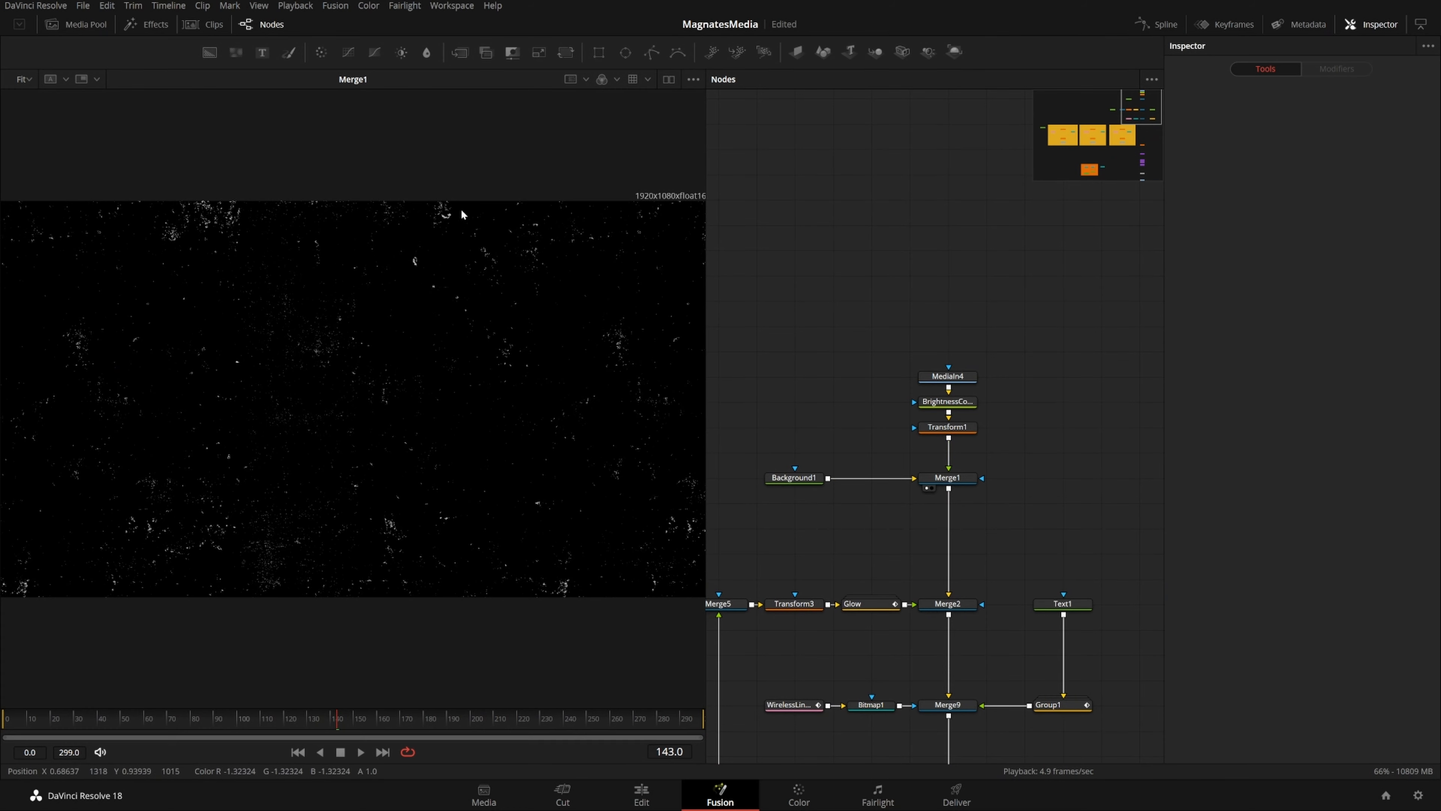
Show the Glow group's output in the viewer and return to Merge2 to examine the glowing cards over the background
scroll(954, 533, "down", 4)
left_click_drag(851, 478, 556, 420)
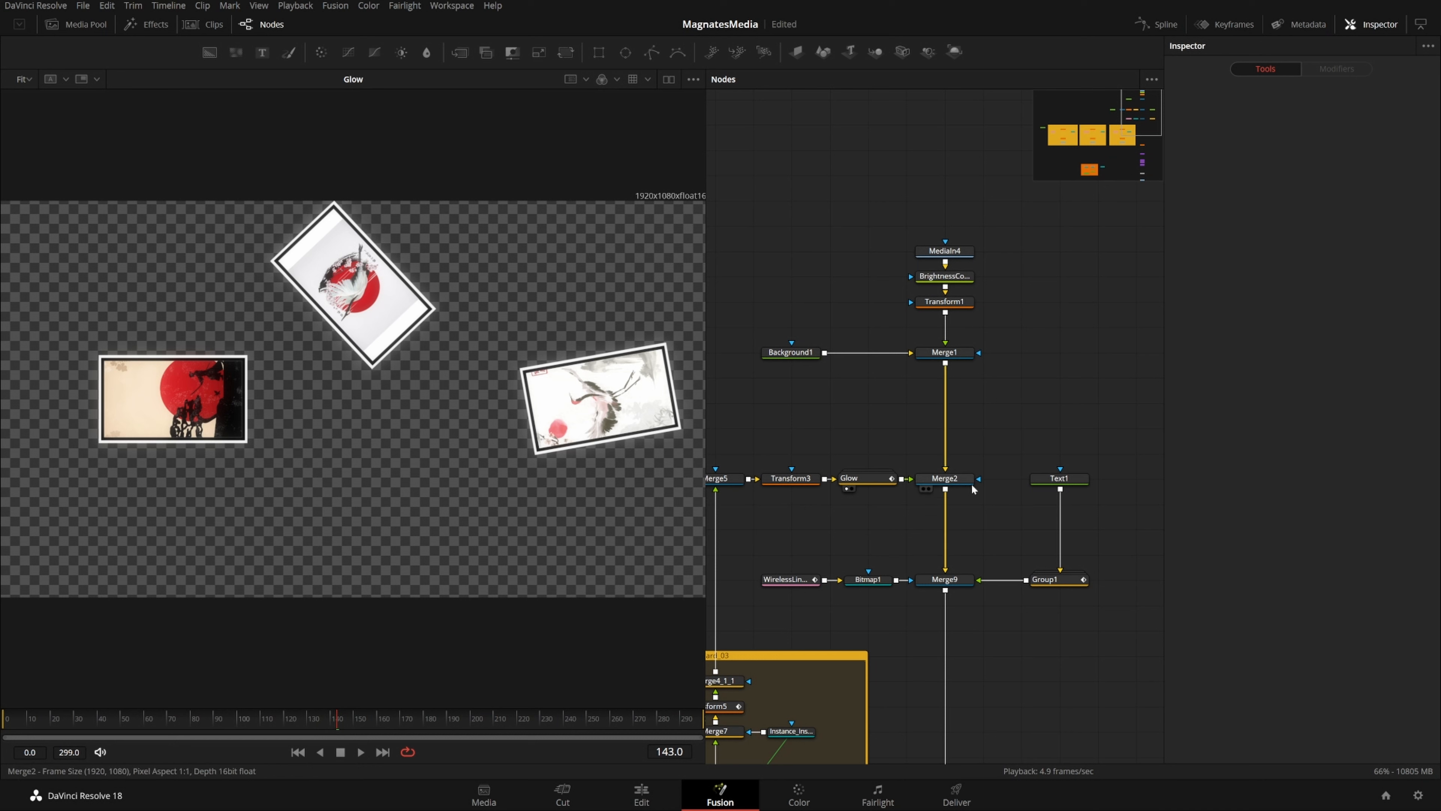
left_click_drag(944, 478, 474, 444)
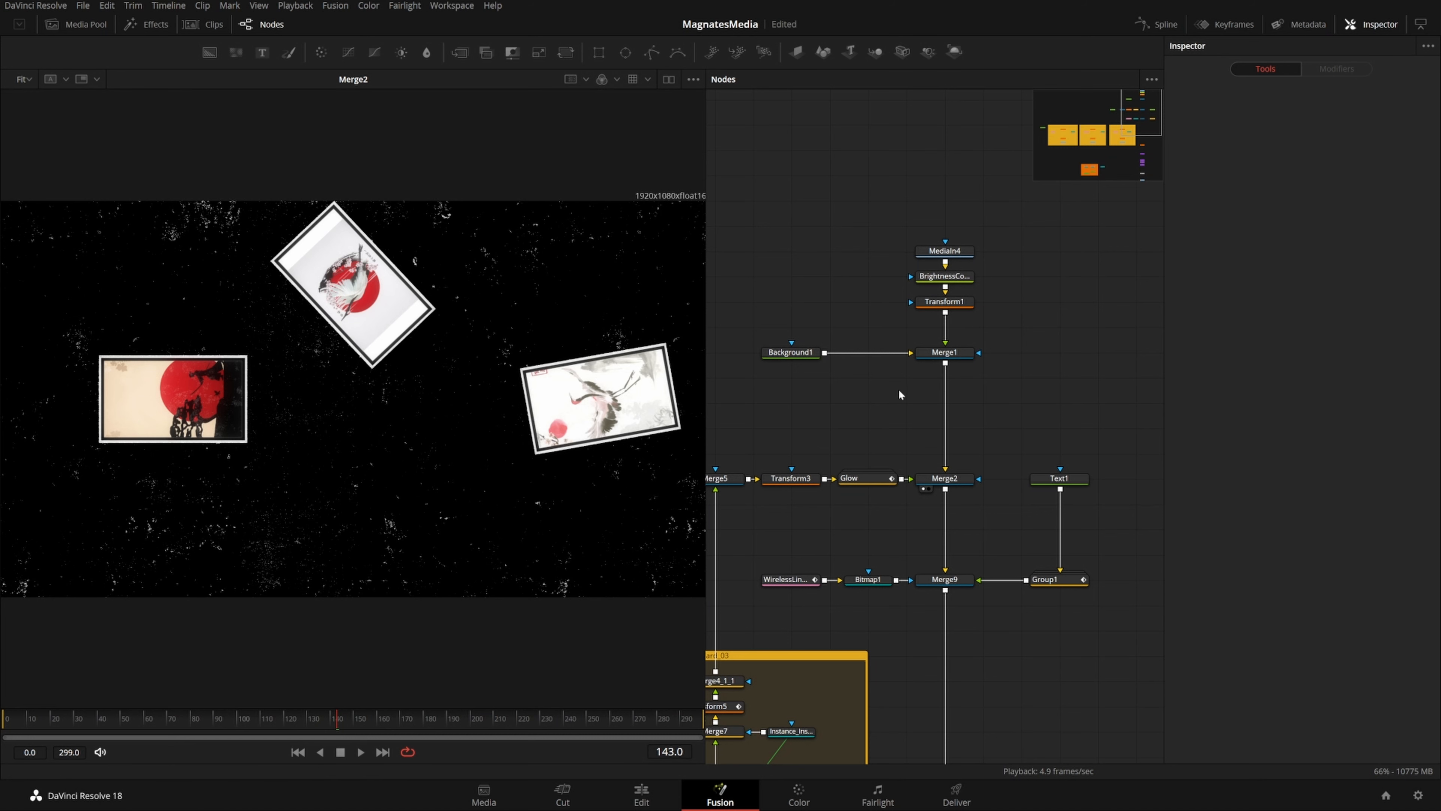
Show Text1 followed by Merge9 in the viewer, and scrub to frame 116 to examine how the JAPAN title is revealed
scroll(996, 516, "down", 3)
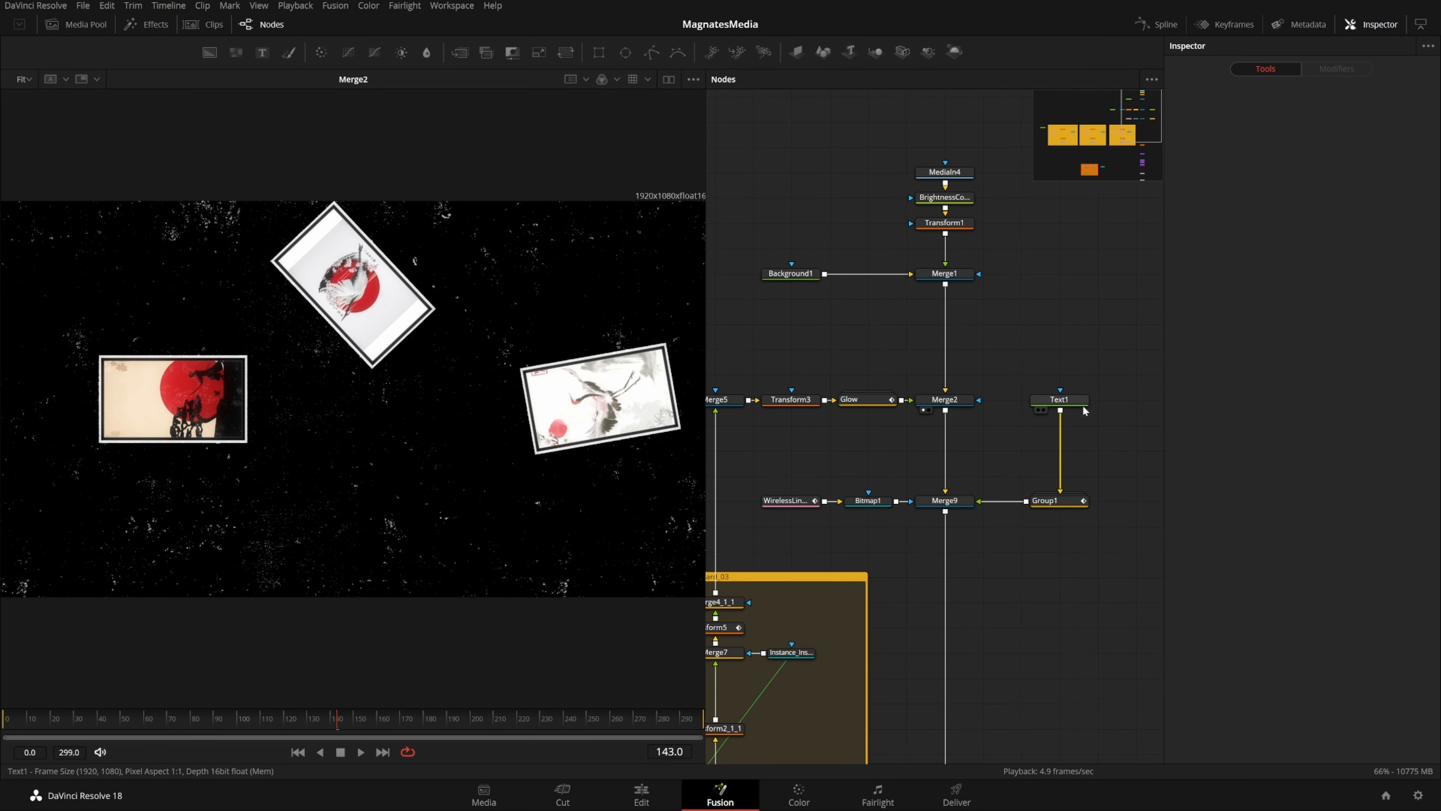
left_click_drag(1084, 410, 444, 402)
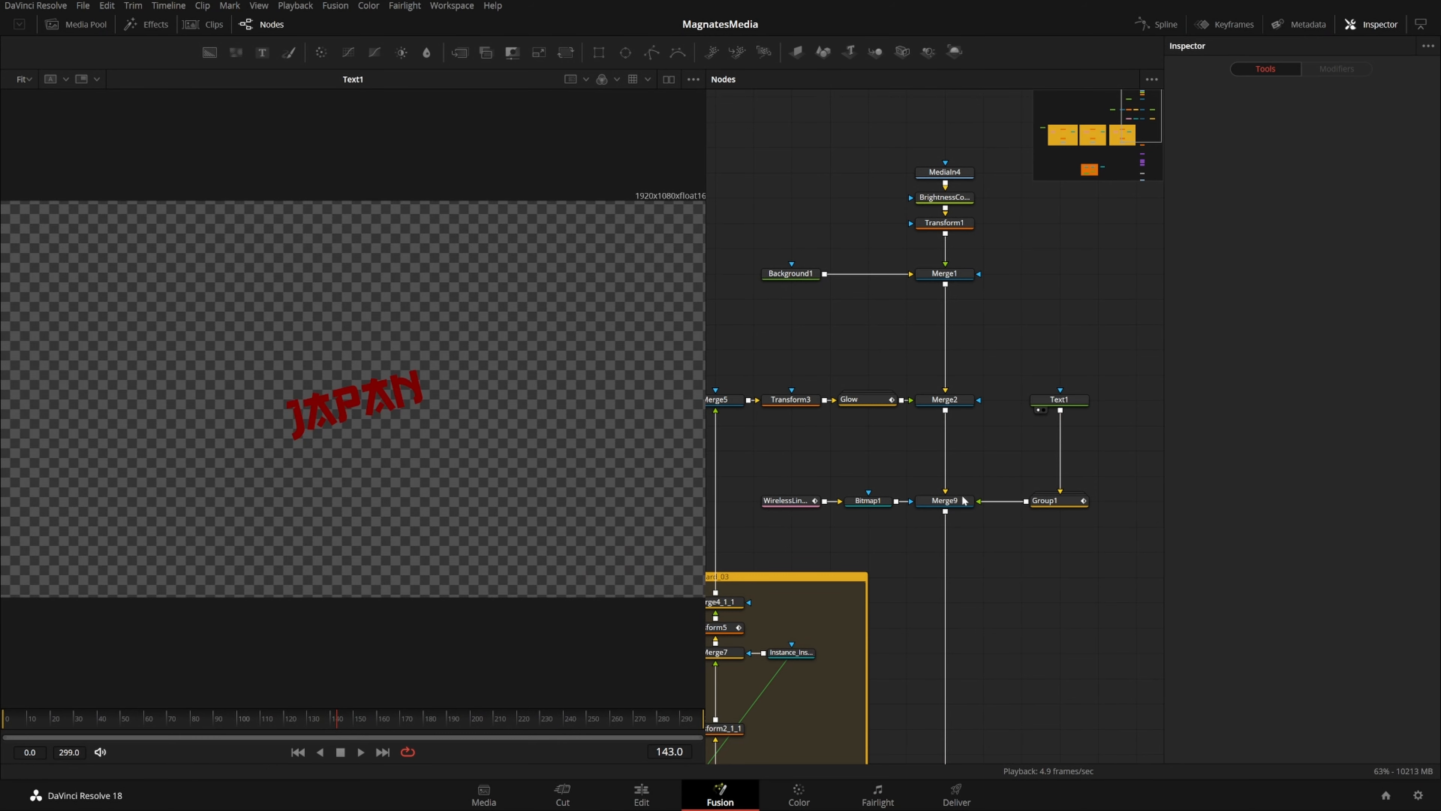
left_click_drag(945, 500, 383, 466)
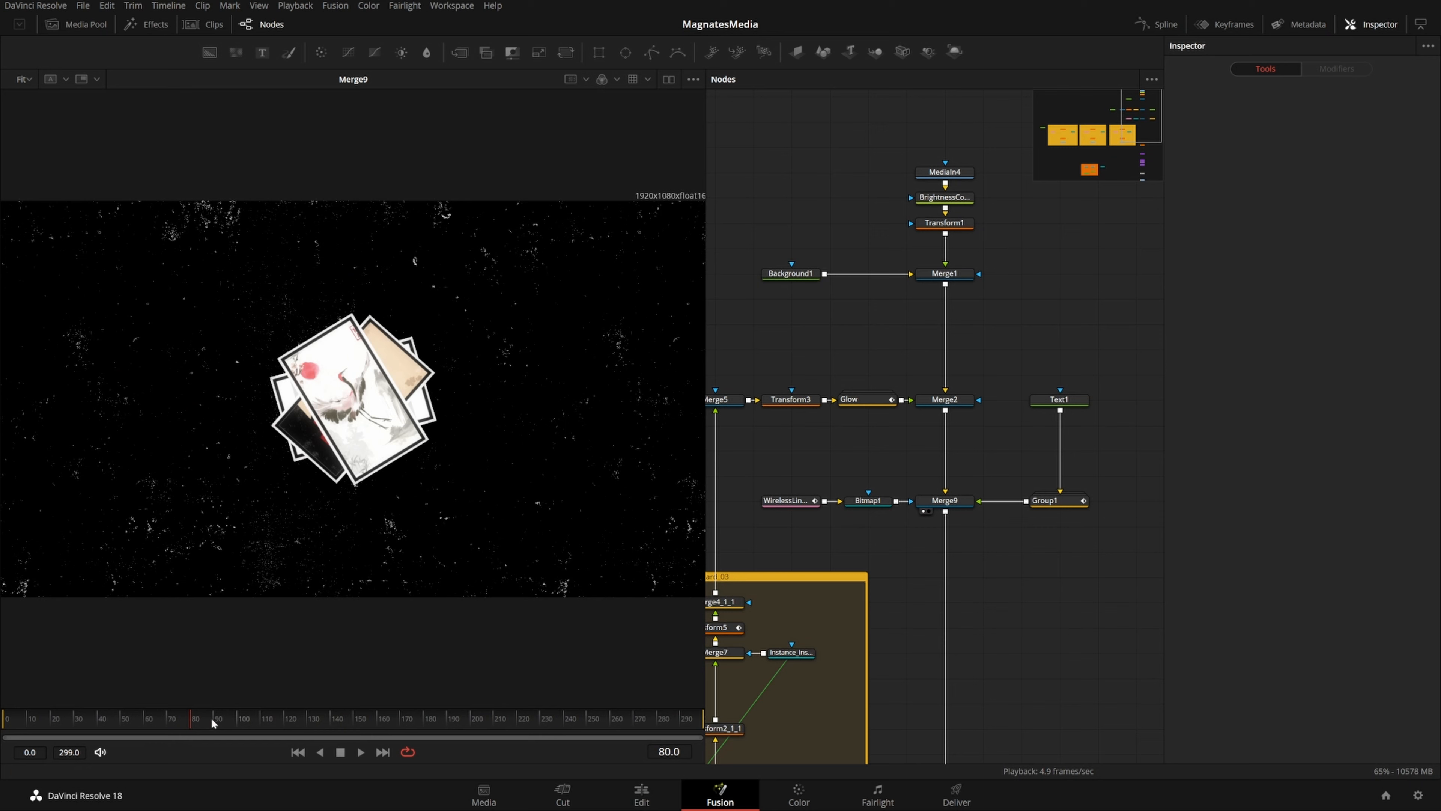
left_click_drag(214, 723, 274, 723)
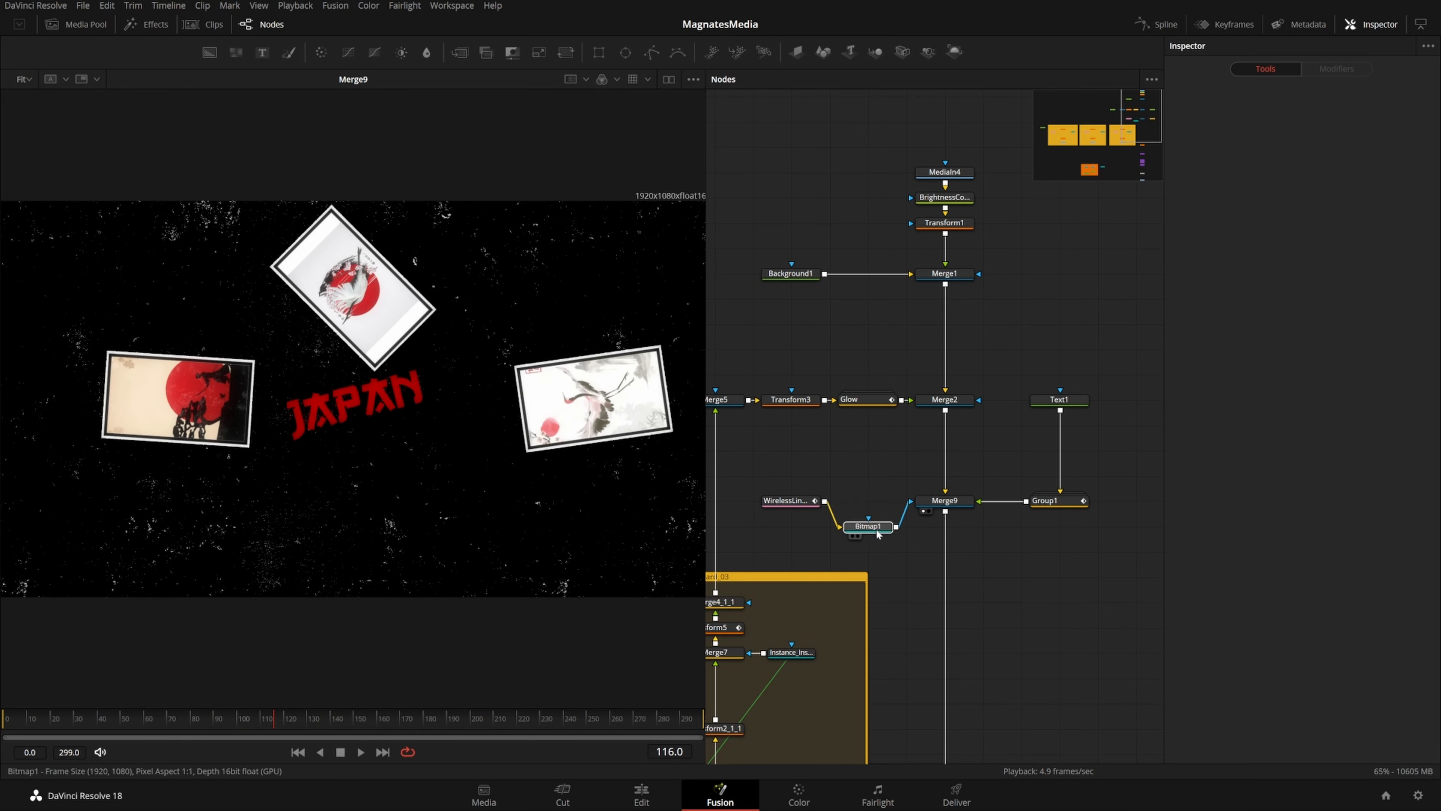
Open Bitmap1's settings, and look through the effect mask types offered for Background1, including Bitmap
left_click(871, 501)
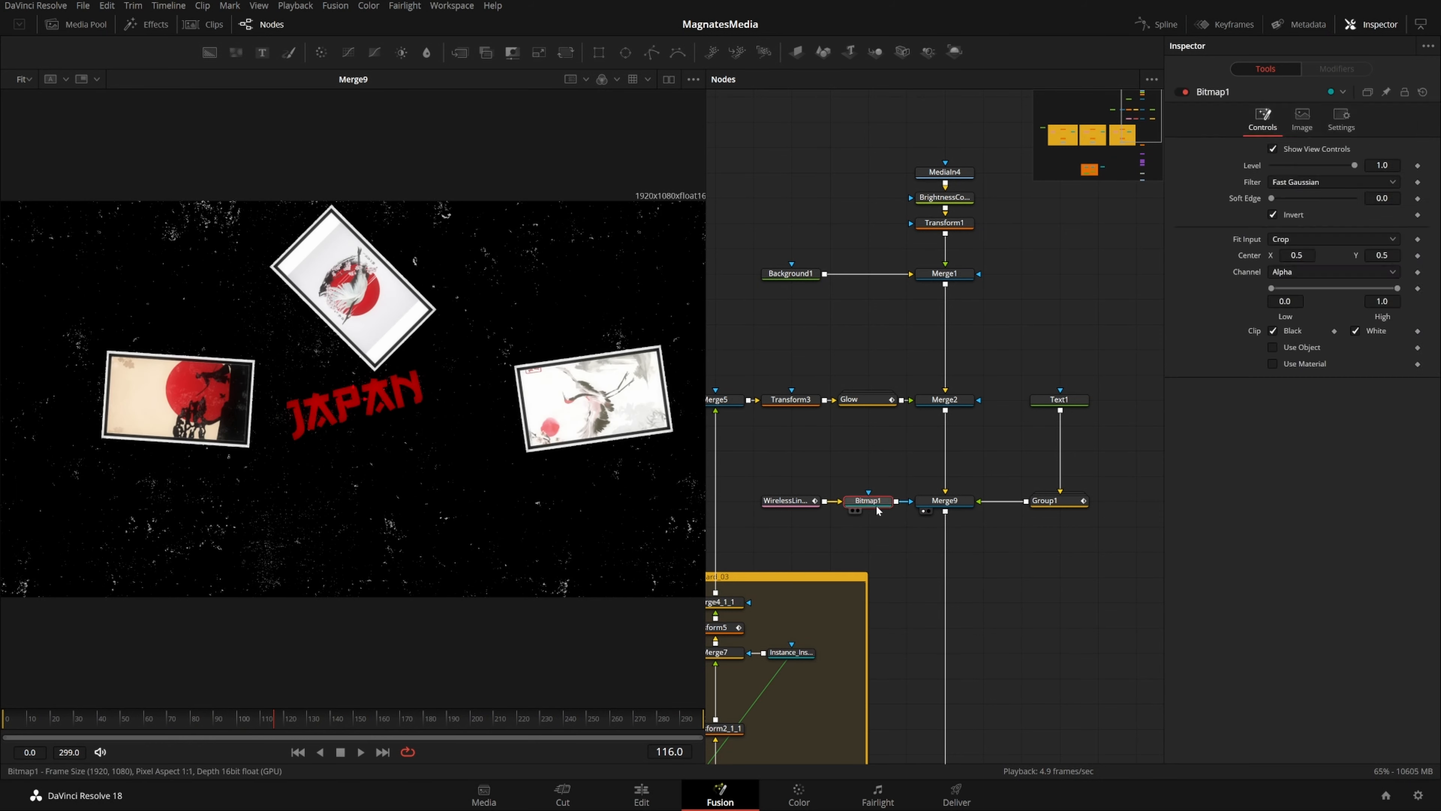
right_click(382, 406)
left_click(969, 457)
left_click_drag(992, 342, 956, 408)
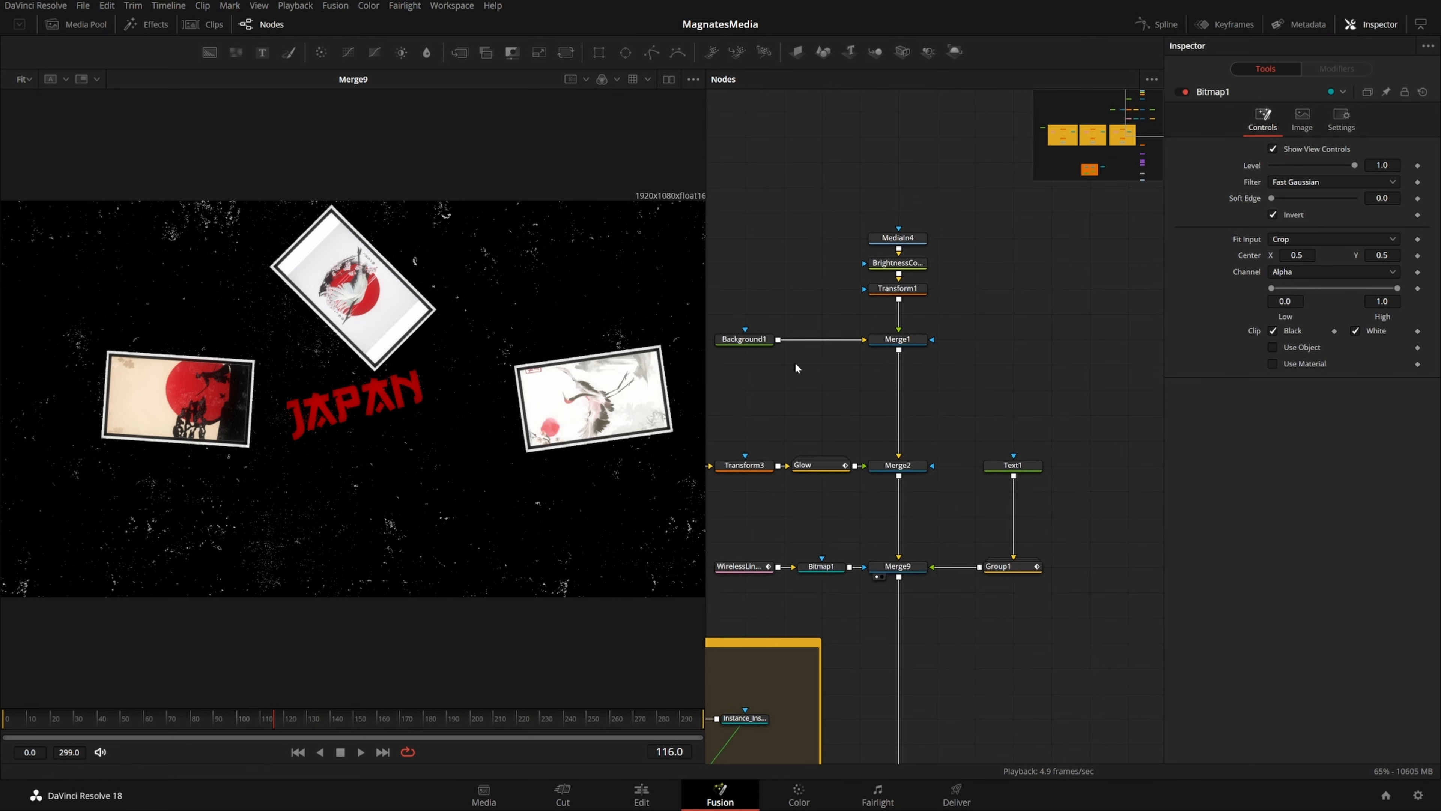
left_click(749, 337)
right_click(390, 388)
mouse_move(546, 600)
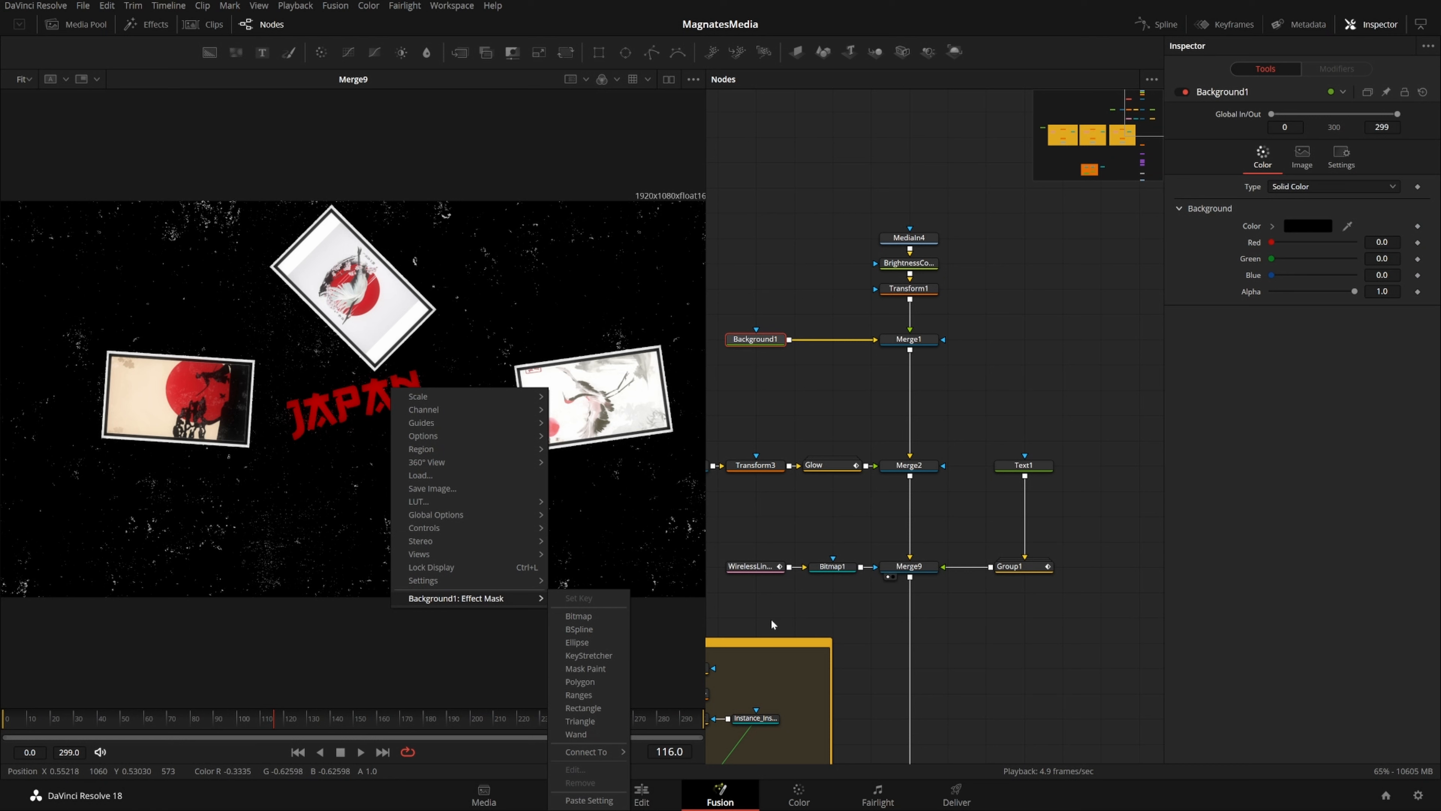
left_click(799, 593)
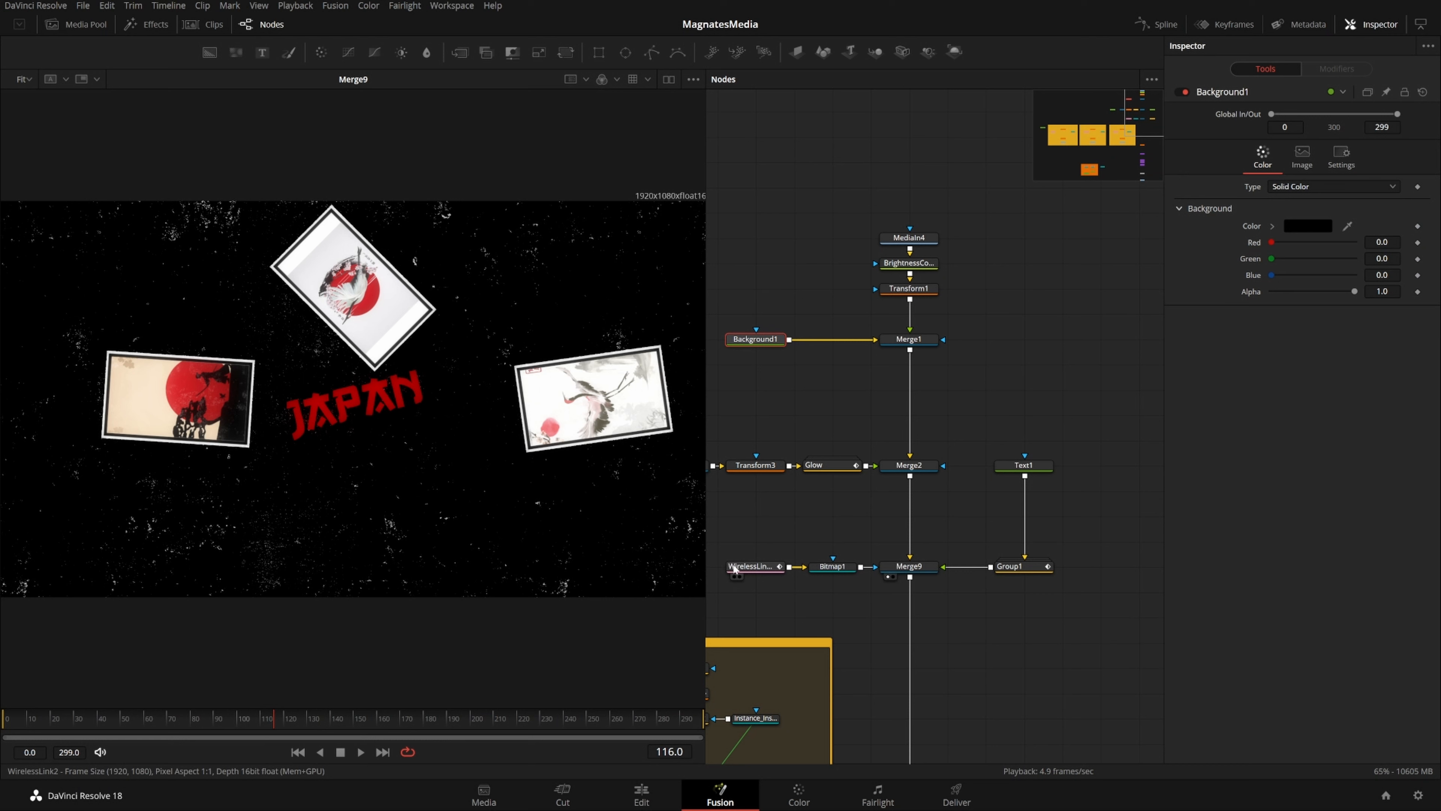
Open WirelessLink2's settings to check its Transform3 input, and compare Transform3 and WirelessLink2 in the viewer
mouse_move(734, 569)
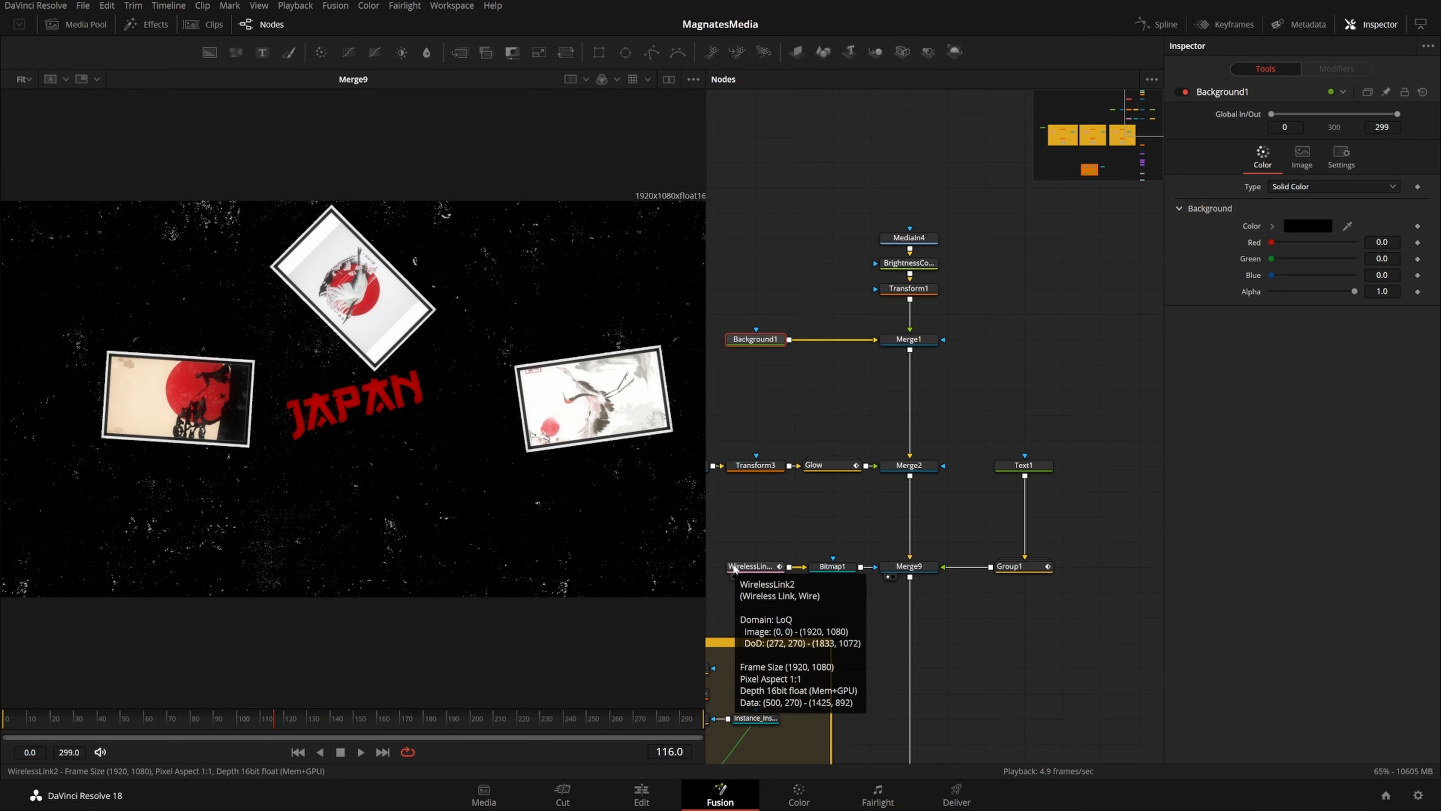
left_click(765, 568)
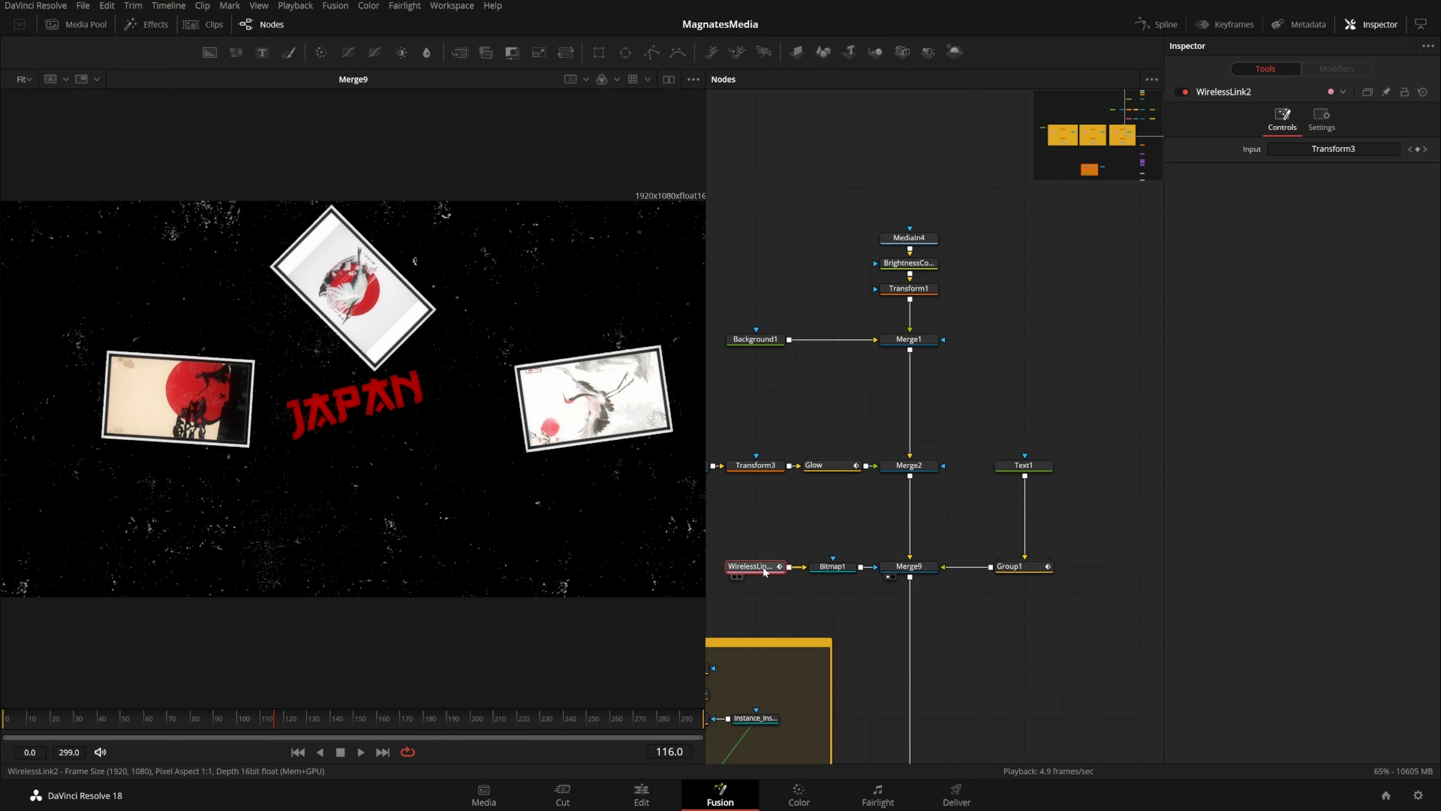
left_click_drag(861, 544, 949, 544)
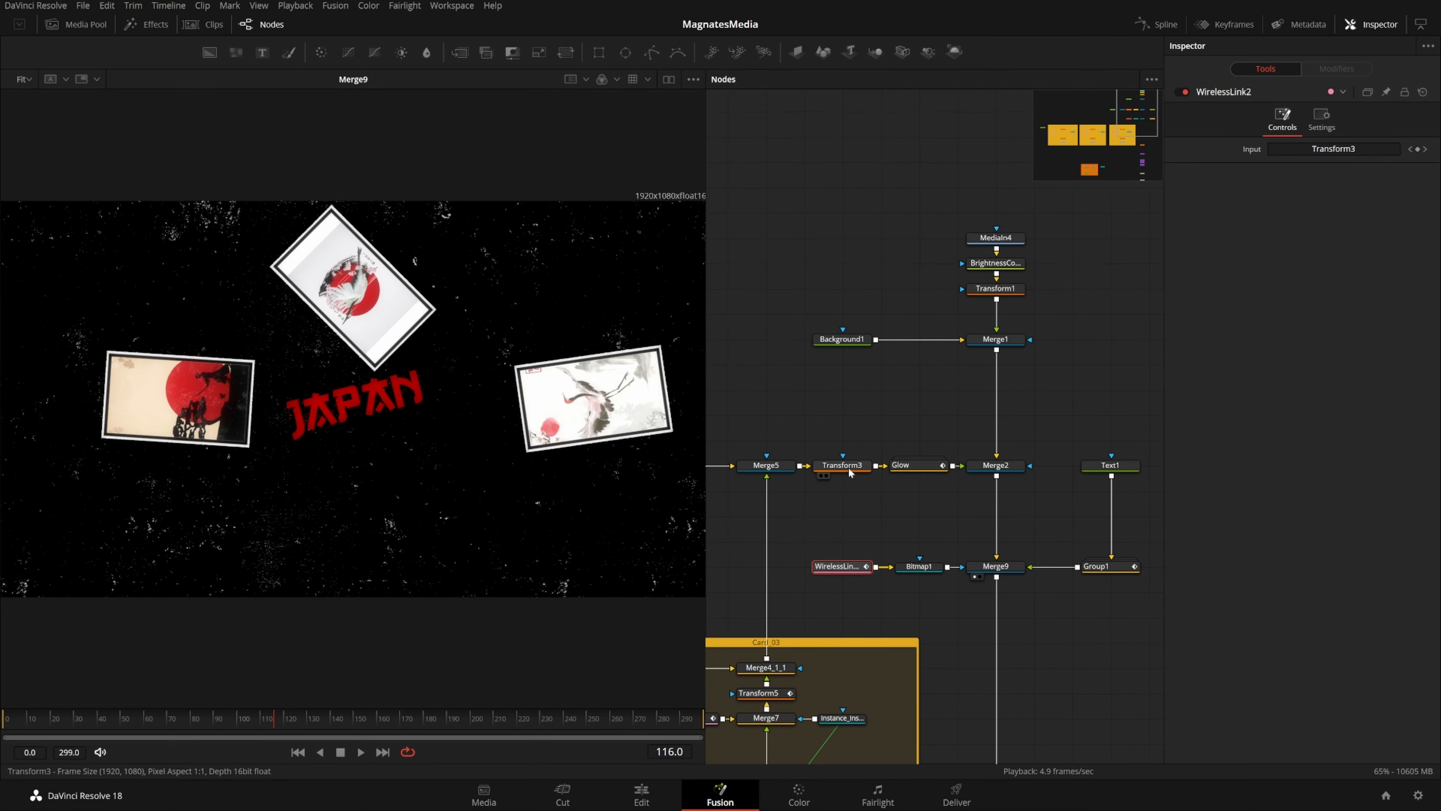
left_click(821, 475)
left_click_drag(856, 467, 1336, 148)
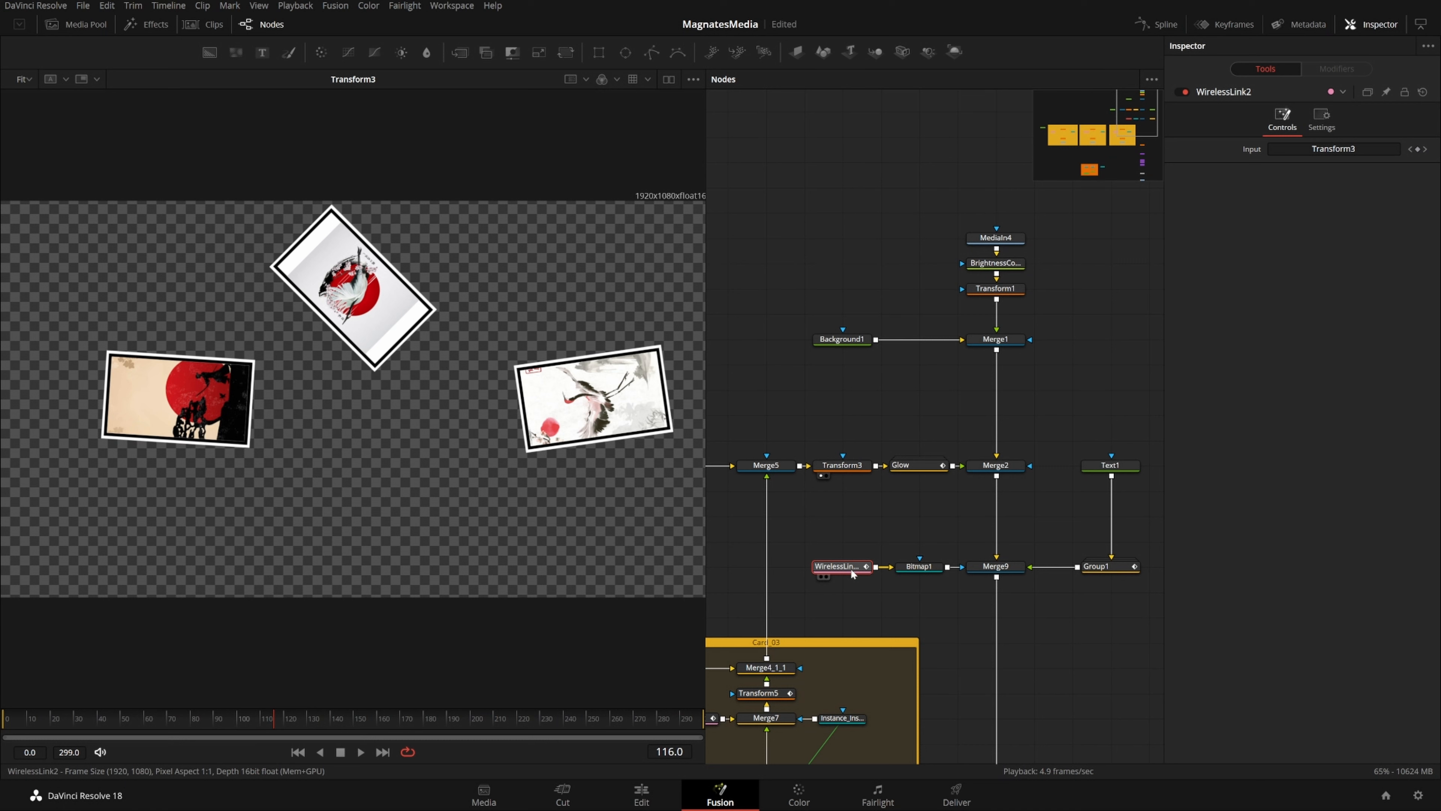
key("1")
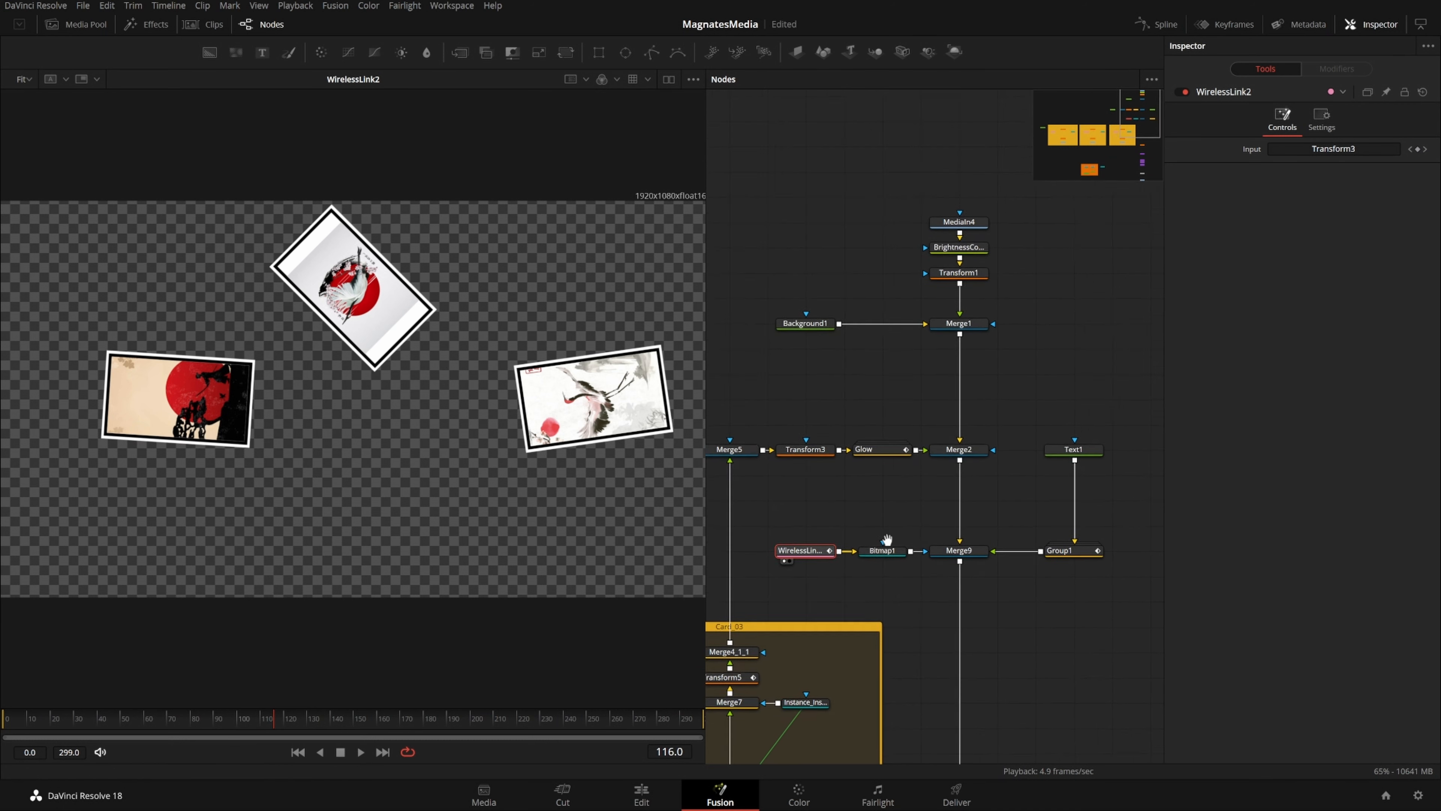
Show Bitmap1 in the viewer and open its settings to examine the Invert option and Alpha channel of the mask
key("1")
left_click(859, 542)
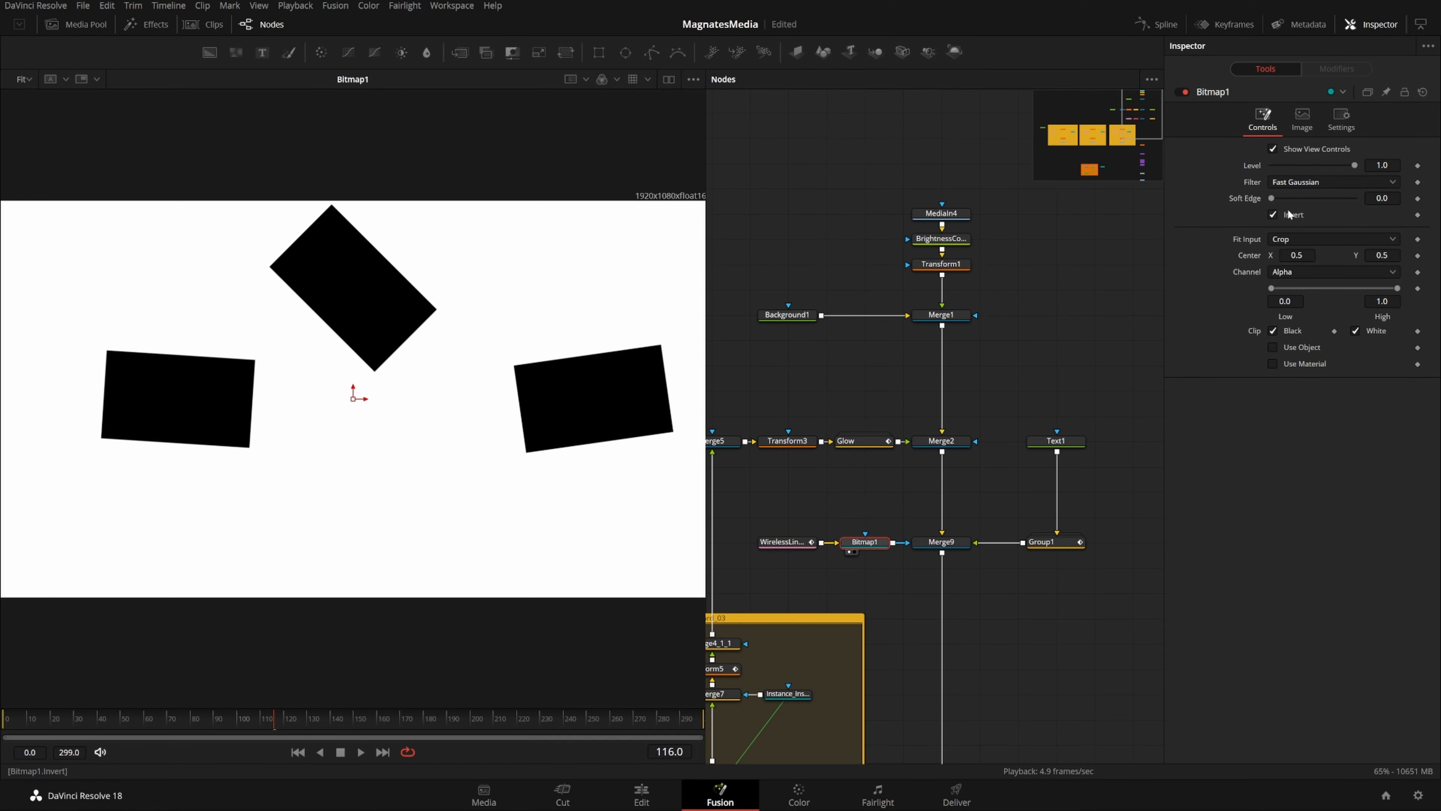
left_click(1013, 639)
Show Text1 in the viewer, and expand and collapse Group1 and the Glow group to compare the glow nodes inside
left_click_drag(1046, 441, 636, 463)
double_click(1058, 546)
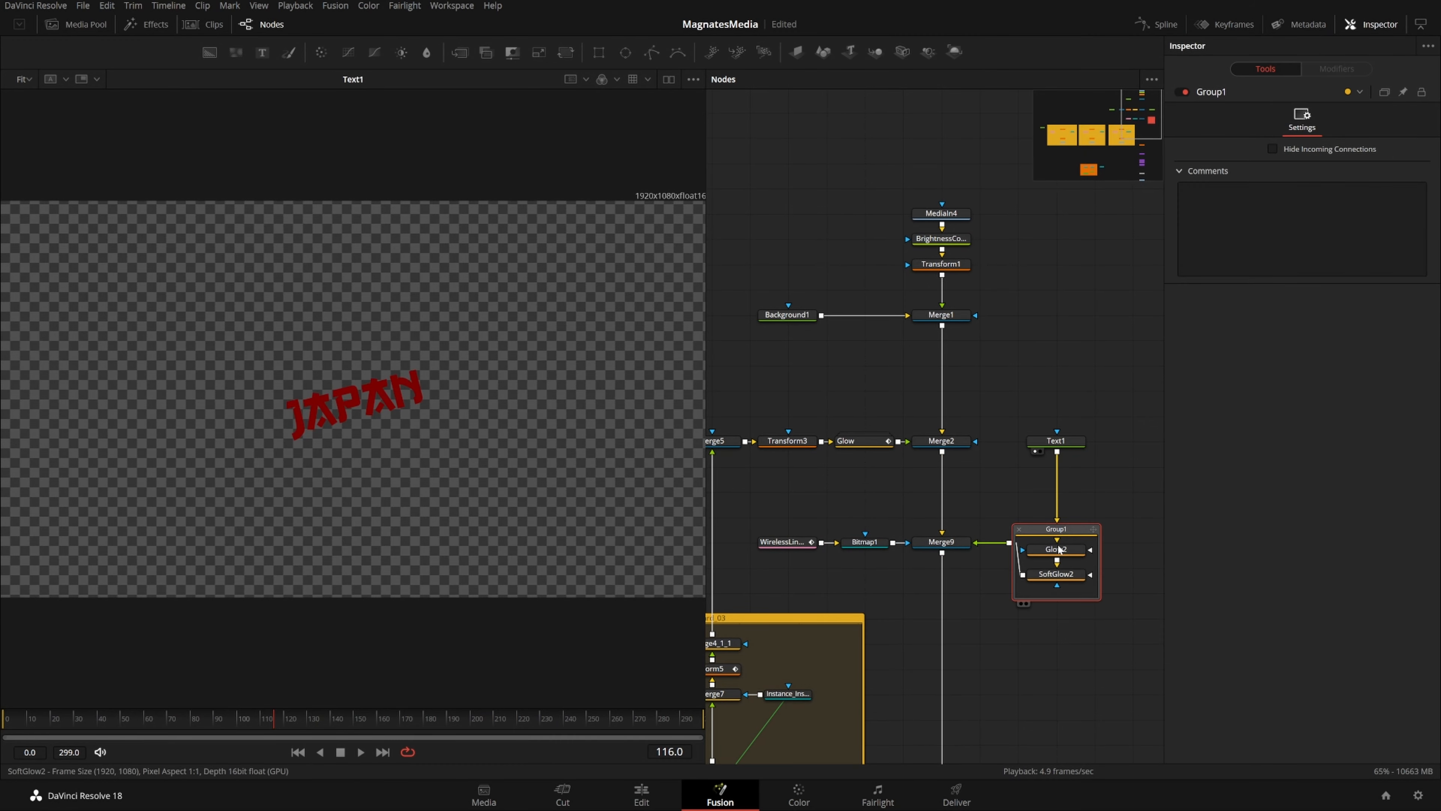
left_click(1020, 531)
left_click(888, 441)
left_click(1080, 542)
left_click(1020, 529)
left_click(827, 429)
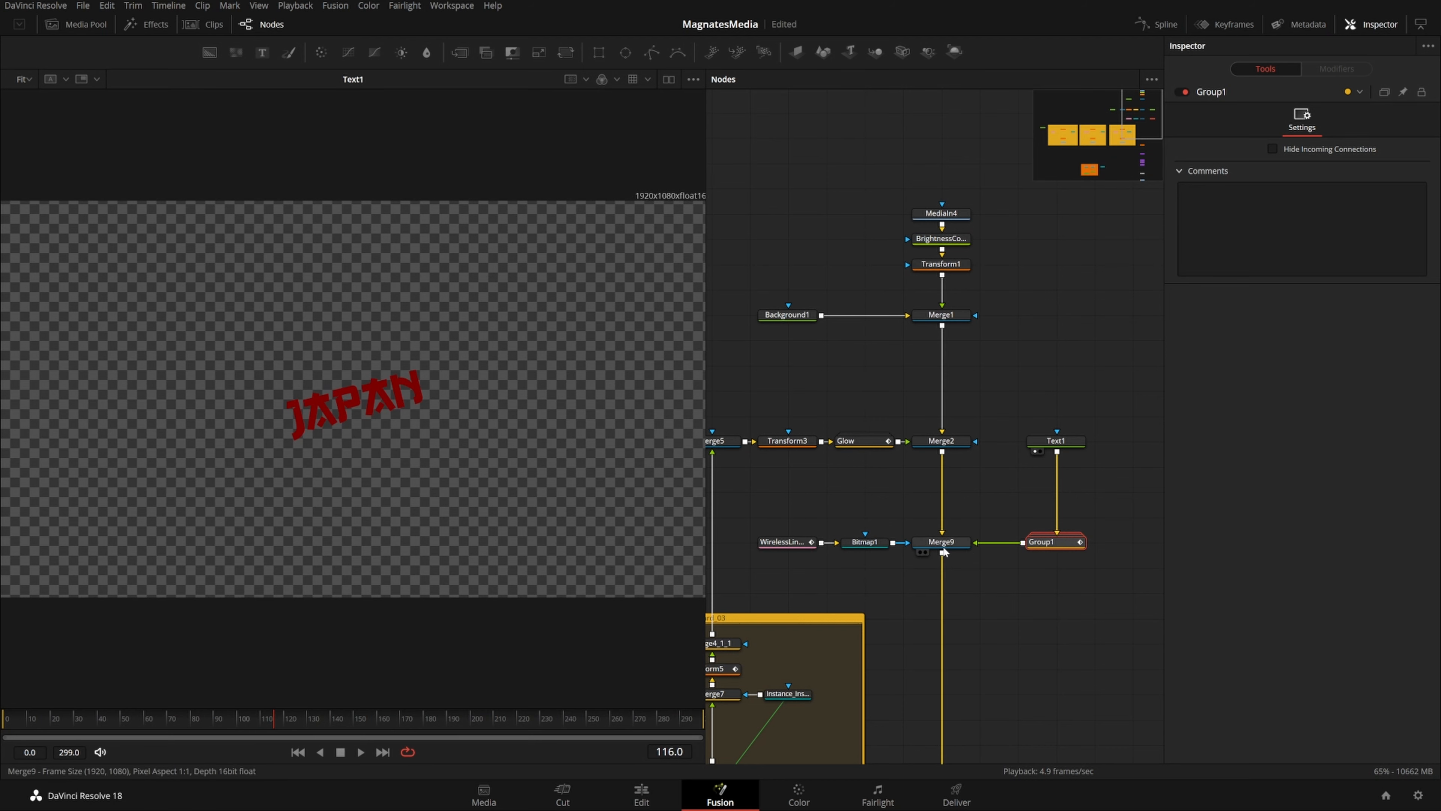
Show Merge9 in the viewer at frame 97 and reconnect Bitmap1 to Merge9's effect mask
left_click(920, 552)
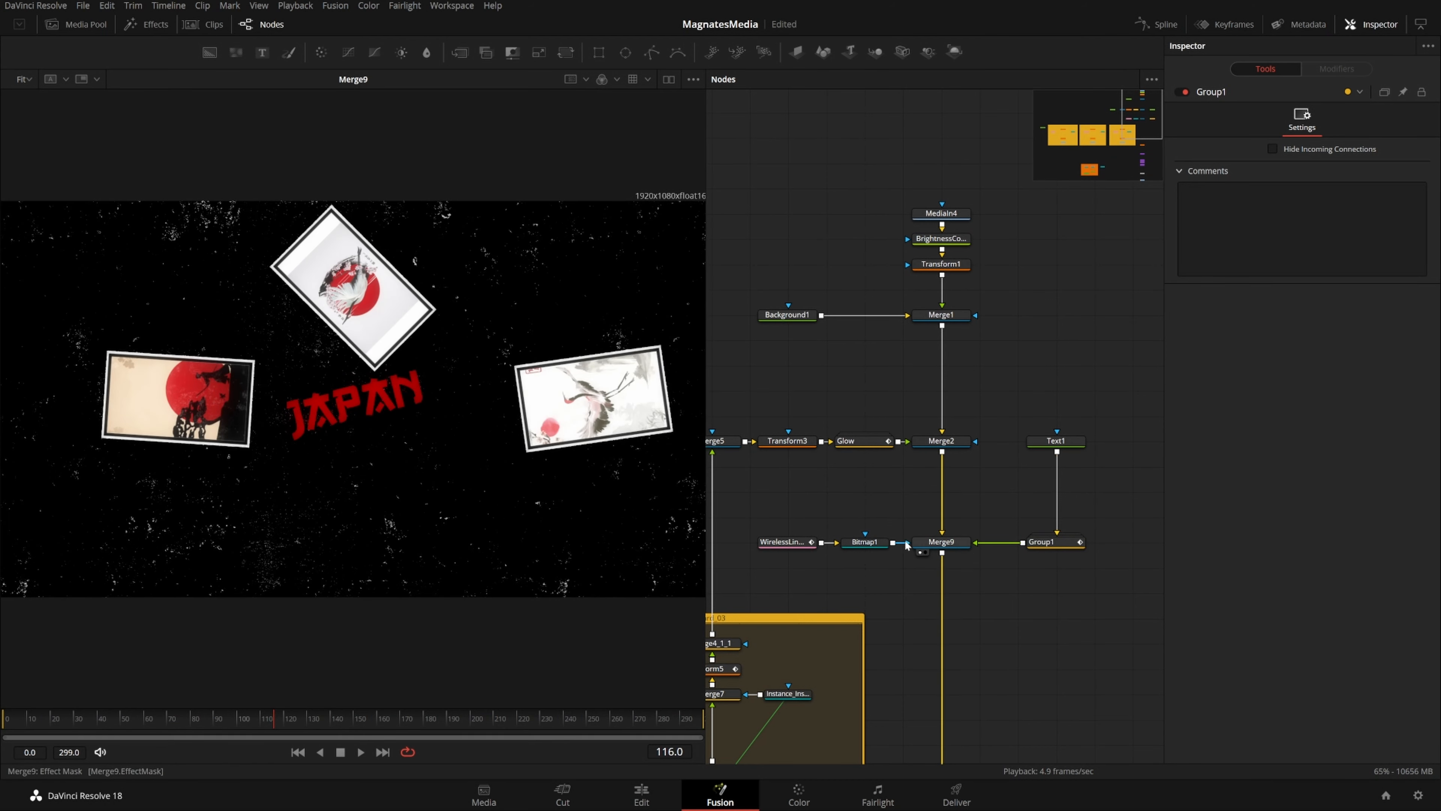
left_click_drag(273, 723, 233, 714)
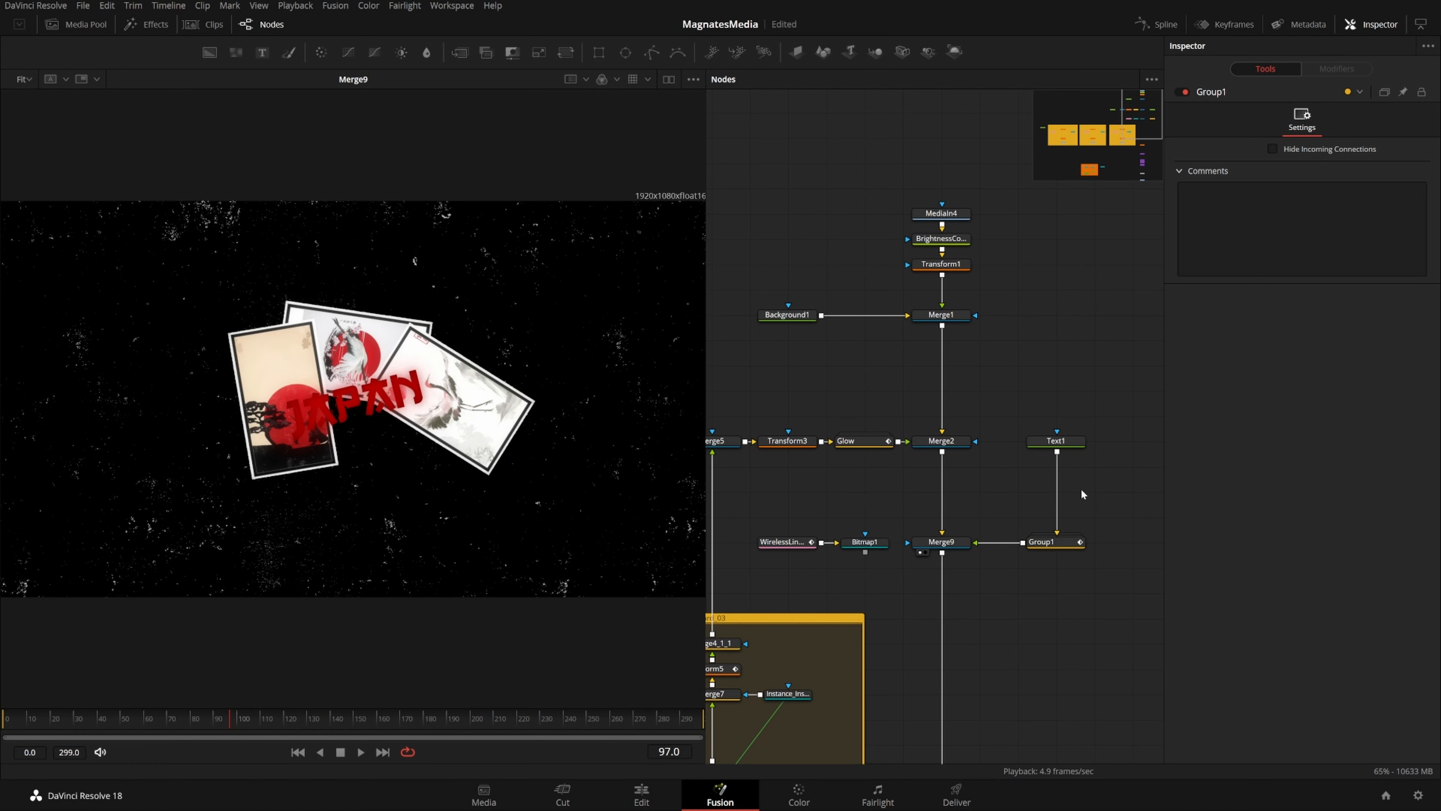
left_click_drag(864, 552, 929, 545)
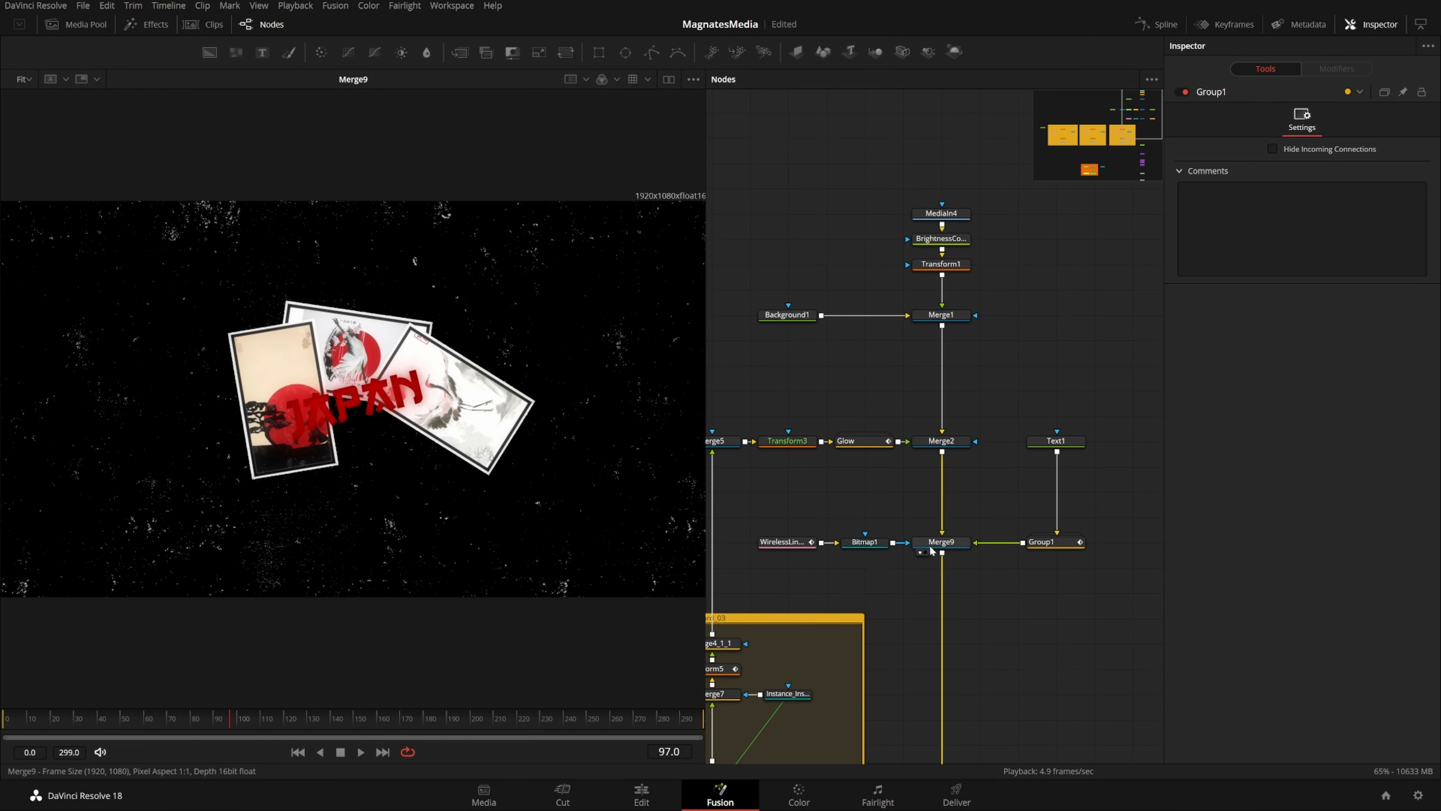
Show Transform7 in the viewer, open its settings, and go from frame 0 to frame 299 to examine the Size and Angle keyframes
scroll(917, 628, "down", 10)
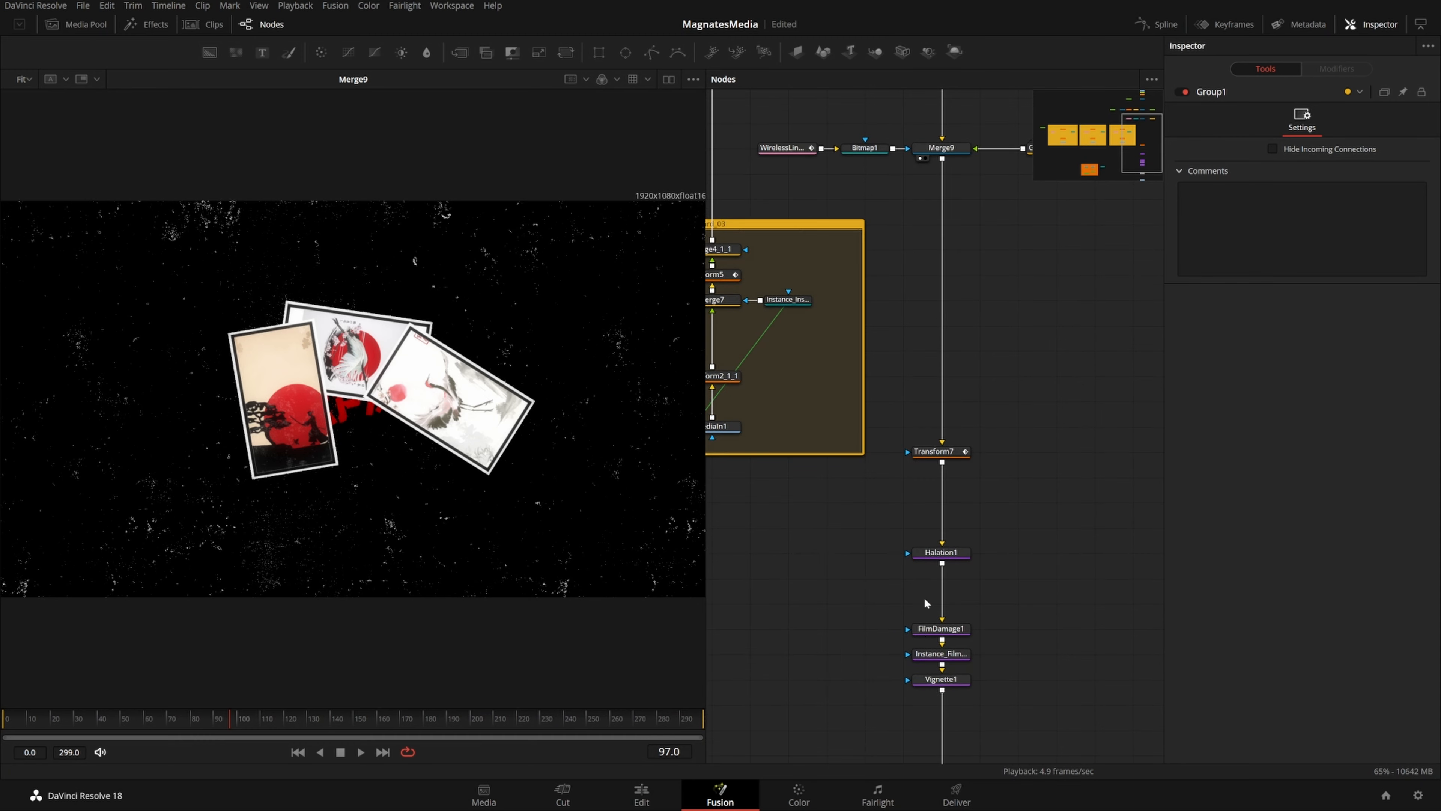
key("1")
left_click(951, 458)
left_click(3, 718)
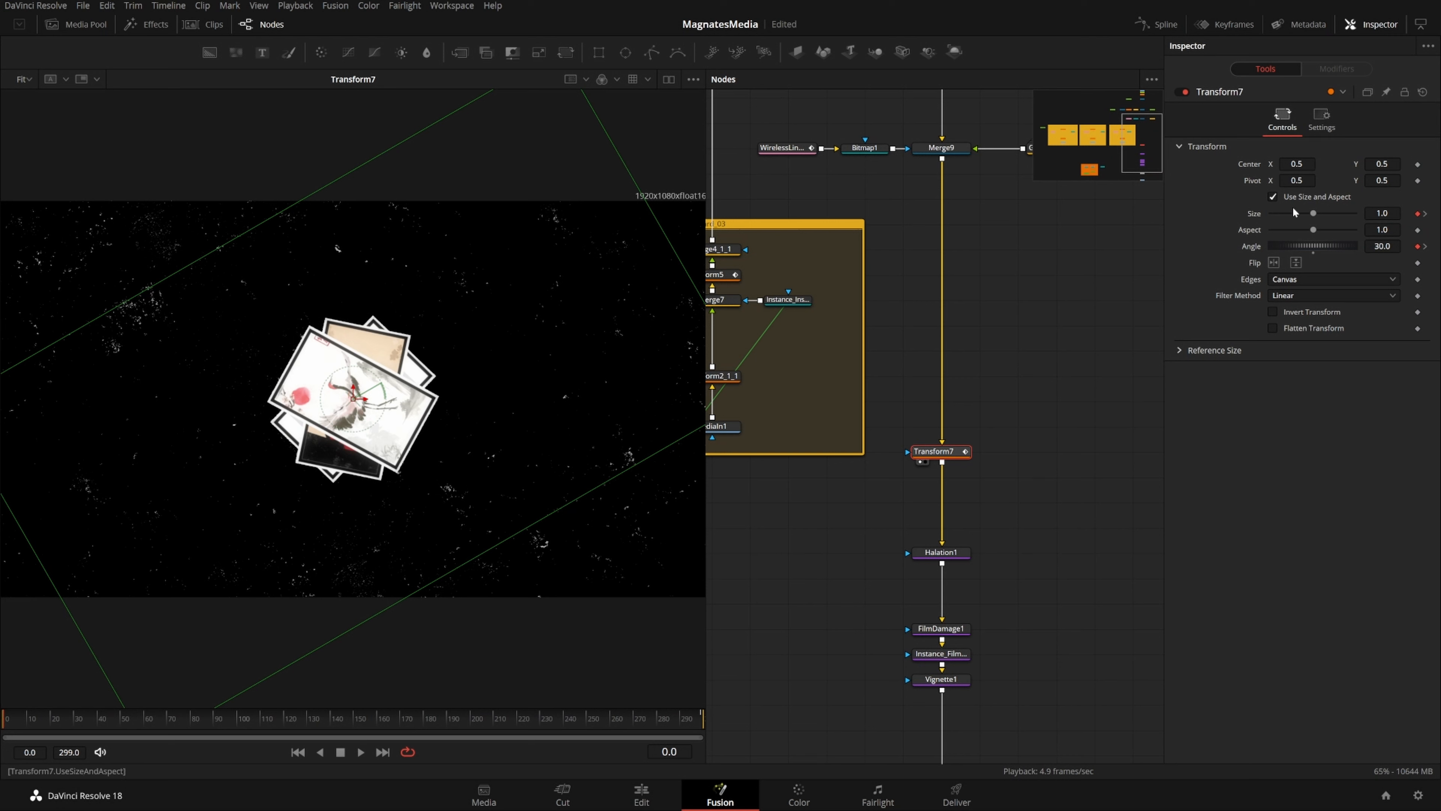
left_click(1426, 246)
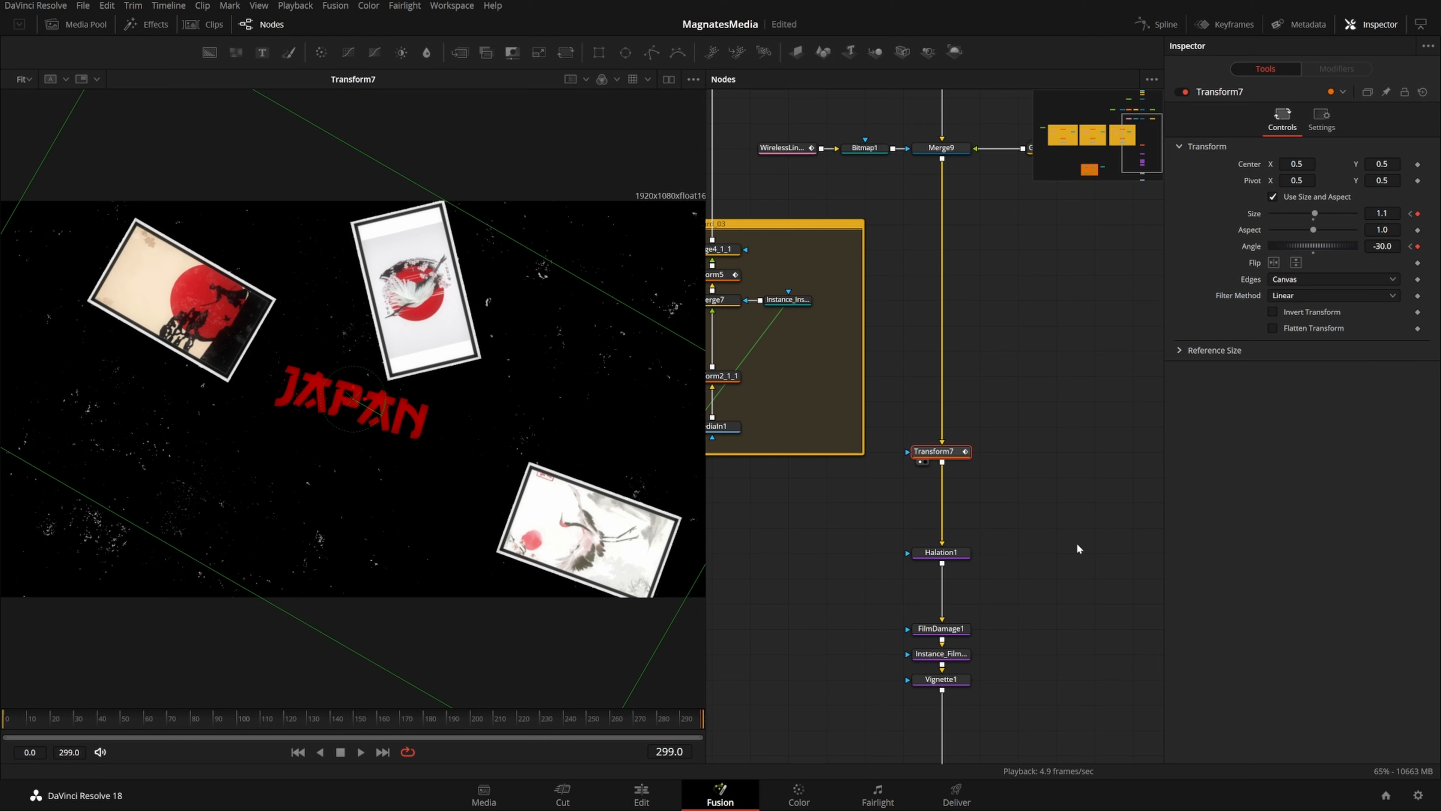
Show Halation1, FilmDamage1 and Instance_FilmDamage1 in turn in the viewer, and open the film damage instance's settings
key("1")
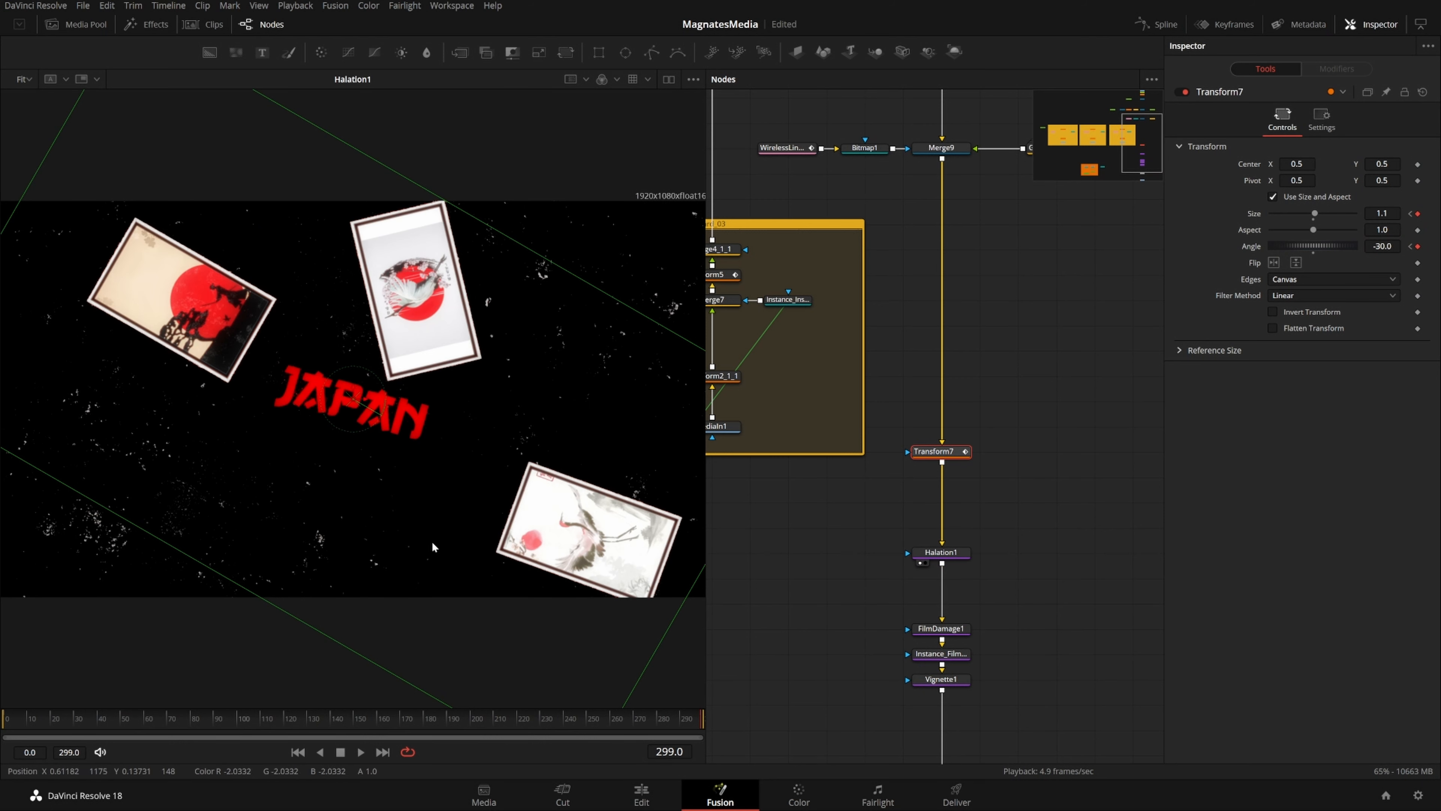
scroll(988, 442, "down", 3)
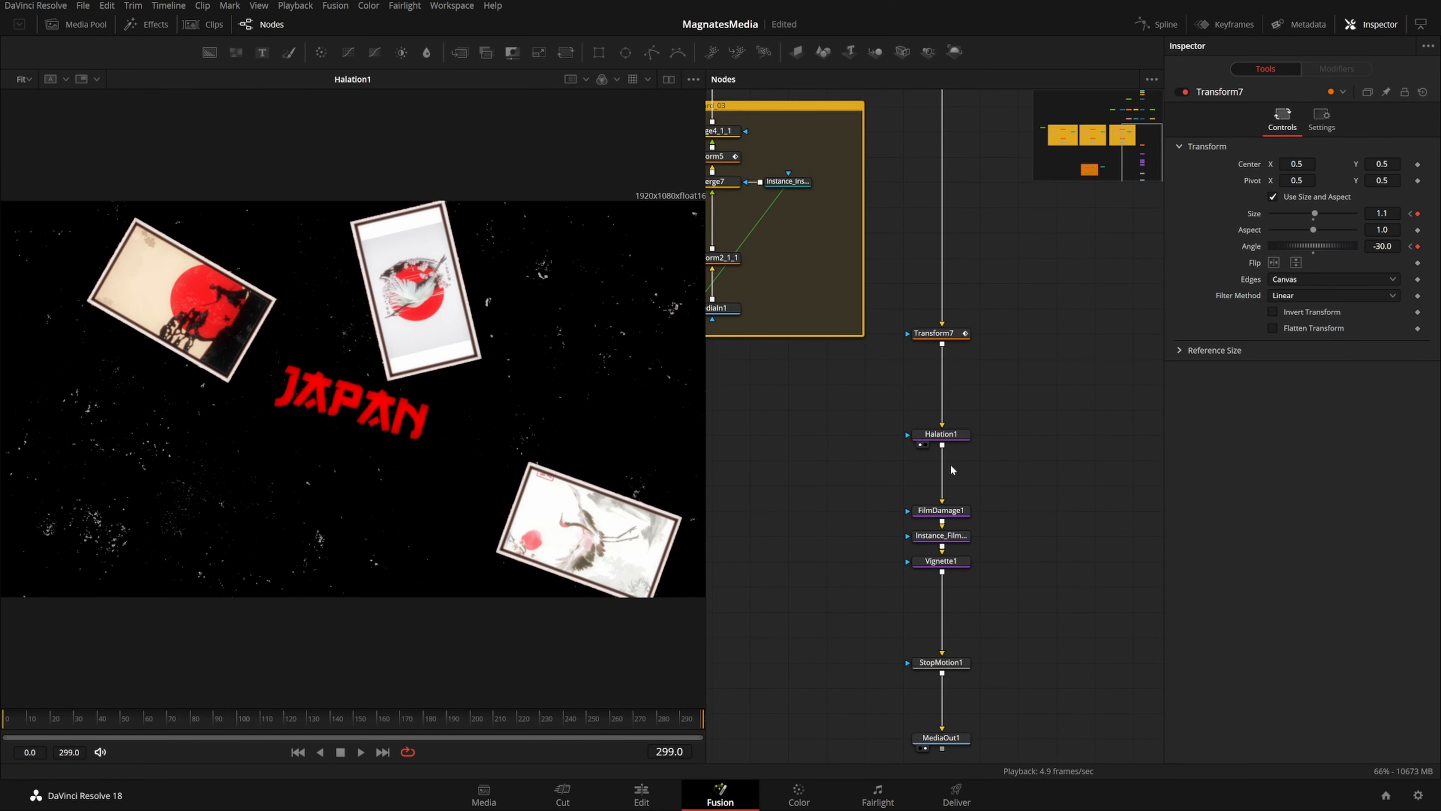
left_click(943, 435)
left_click(920, 521)
left_click_drag(919, 535, 606, 518)
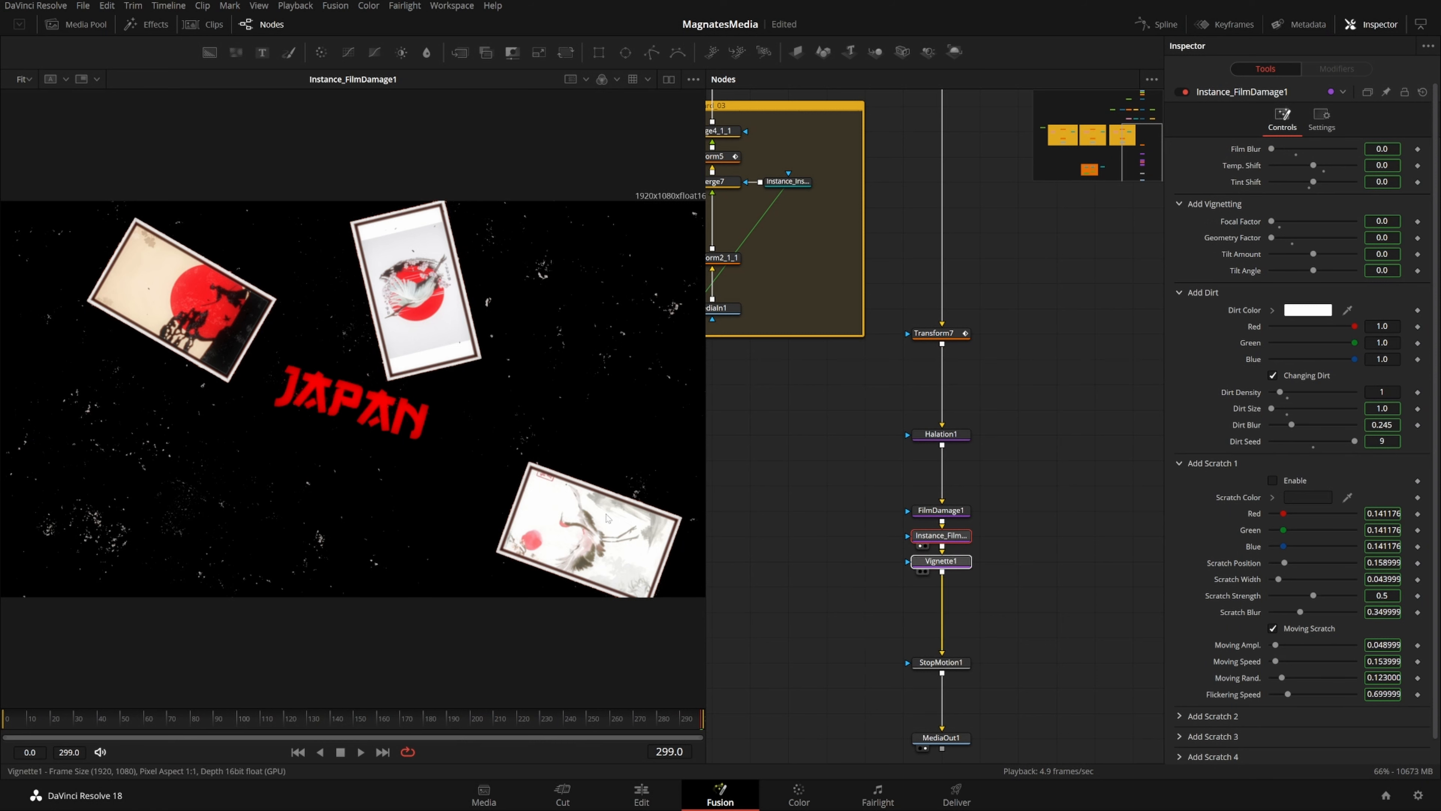
Show StopMotion1 and MediaOut1 in turn in the viewer to examine the end of the effects chain
scroll(1072, 583, "down", 4)
left_click(920, 515)
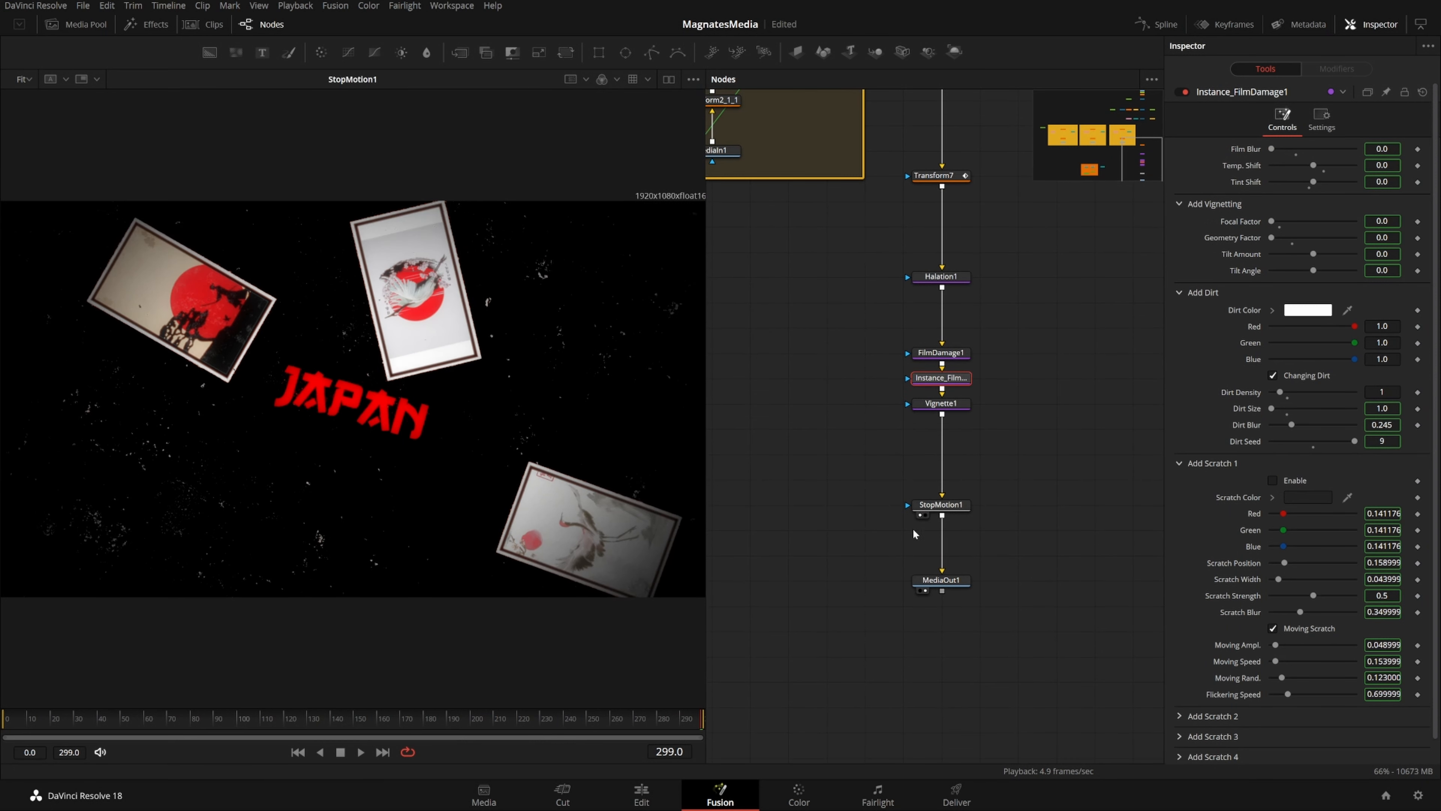
left_click(920, 590)
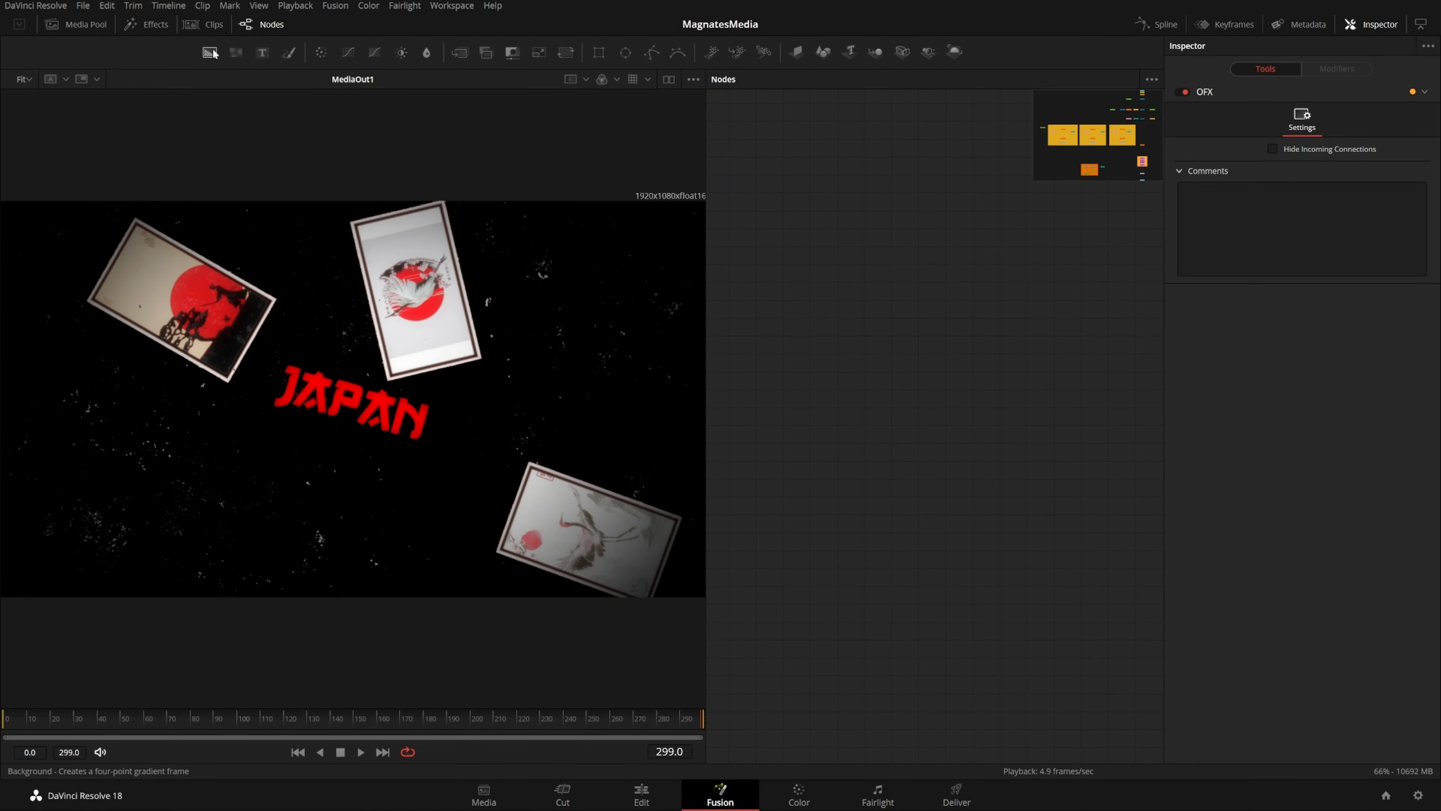
Add a Background node in an empty area of the node graph
left_click_drag(210, 52, 834, 359)
key("shift+space")
type("r")
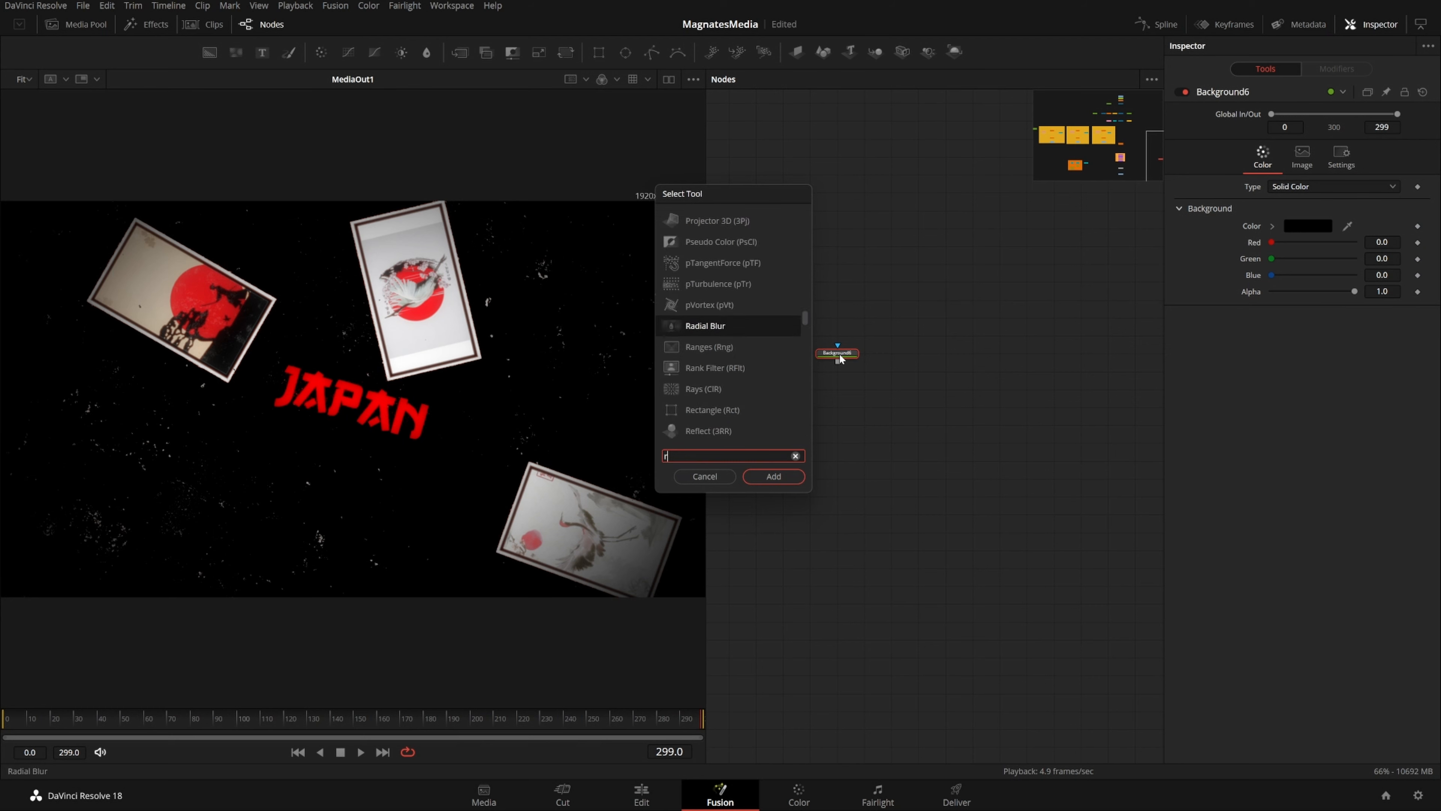
type("ct")
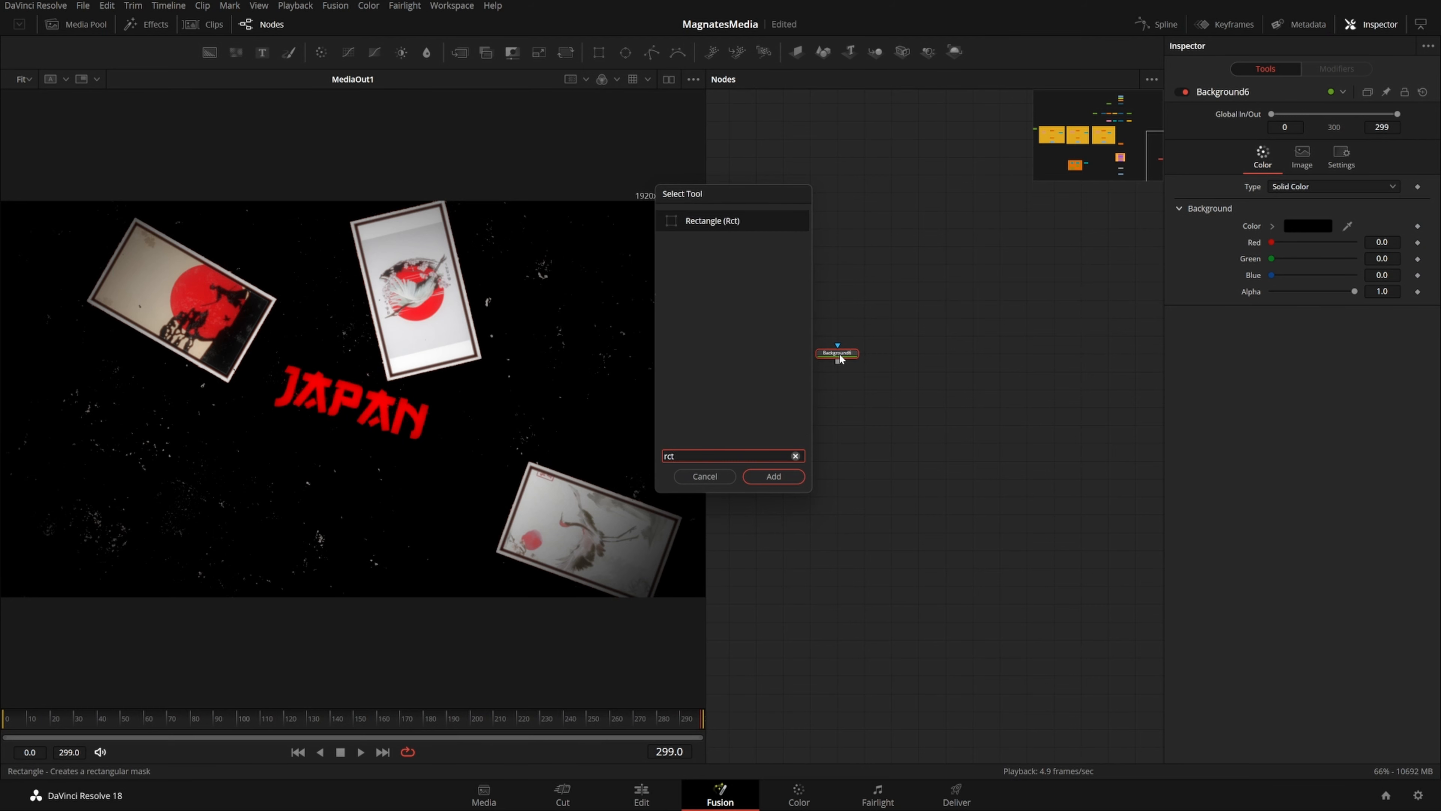
left_click_drag(702, 191, 728, 216)
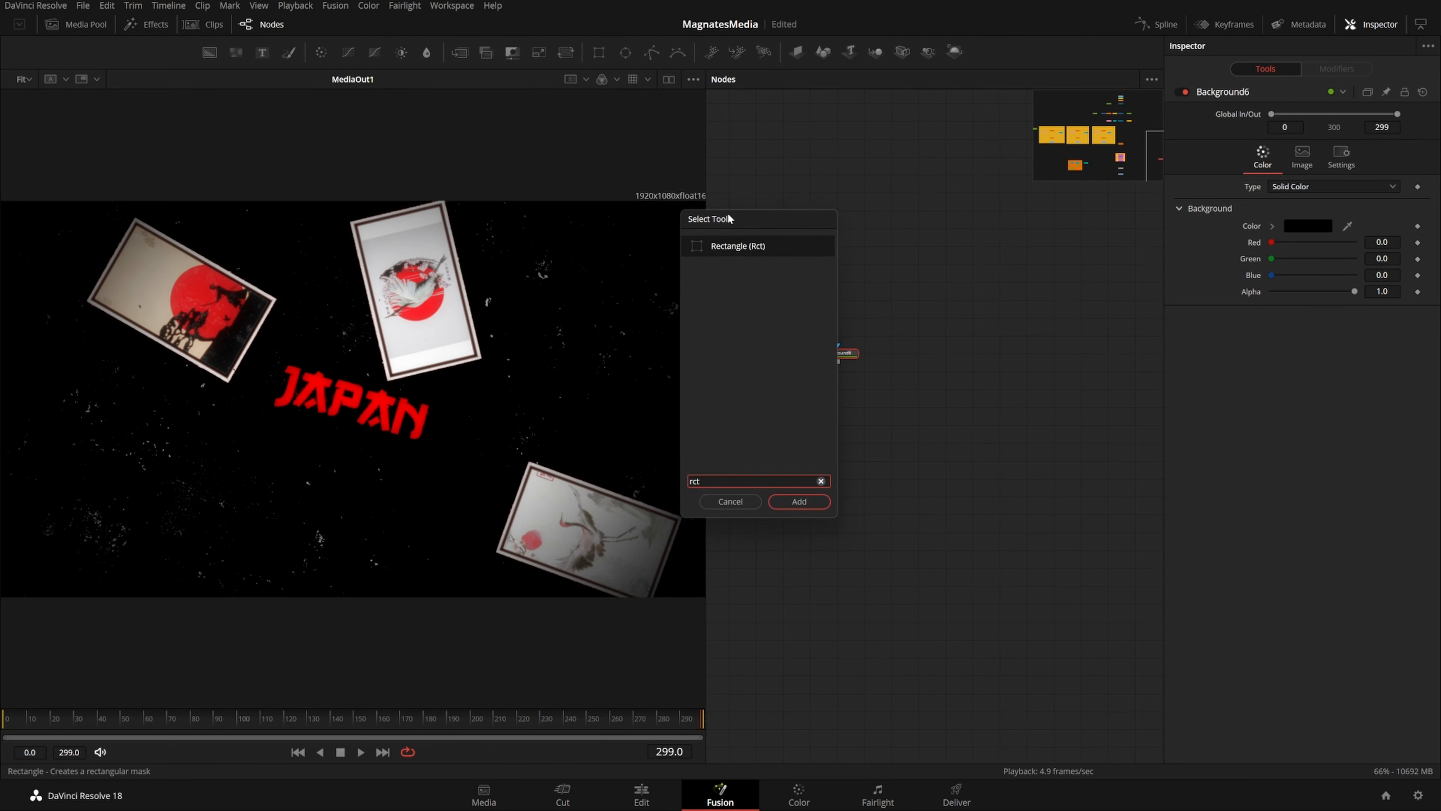
left_click(733, 501)
Add a Rectangle mask to the new Background, place it above that node, and show the Background in the viewer
key("shift+space")
type("rct")
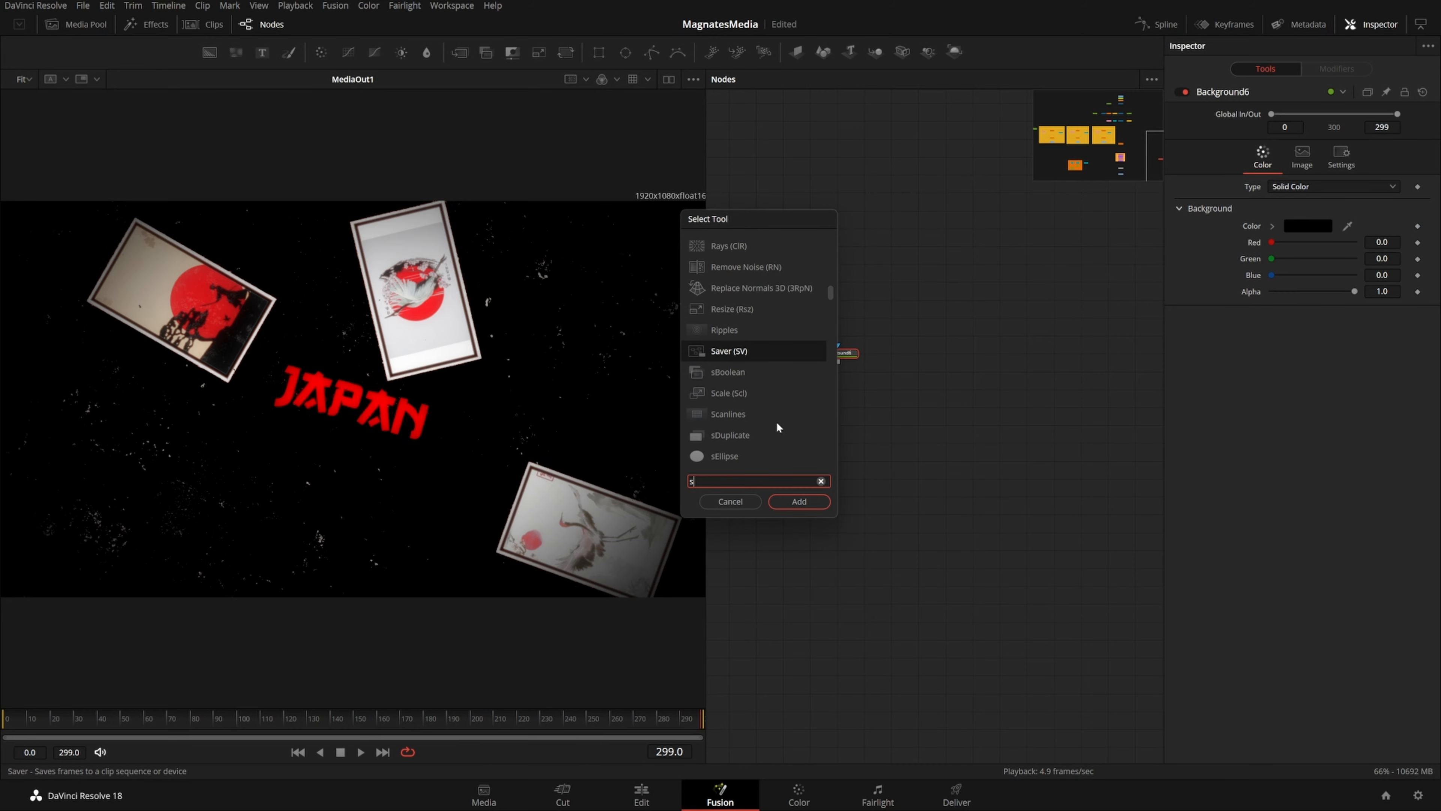
key("Return")
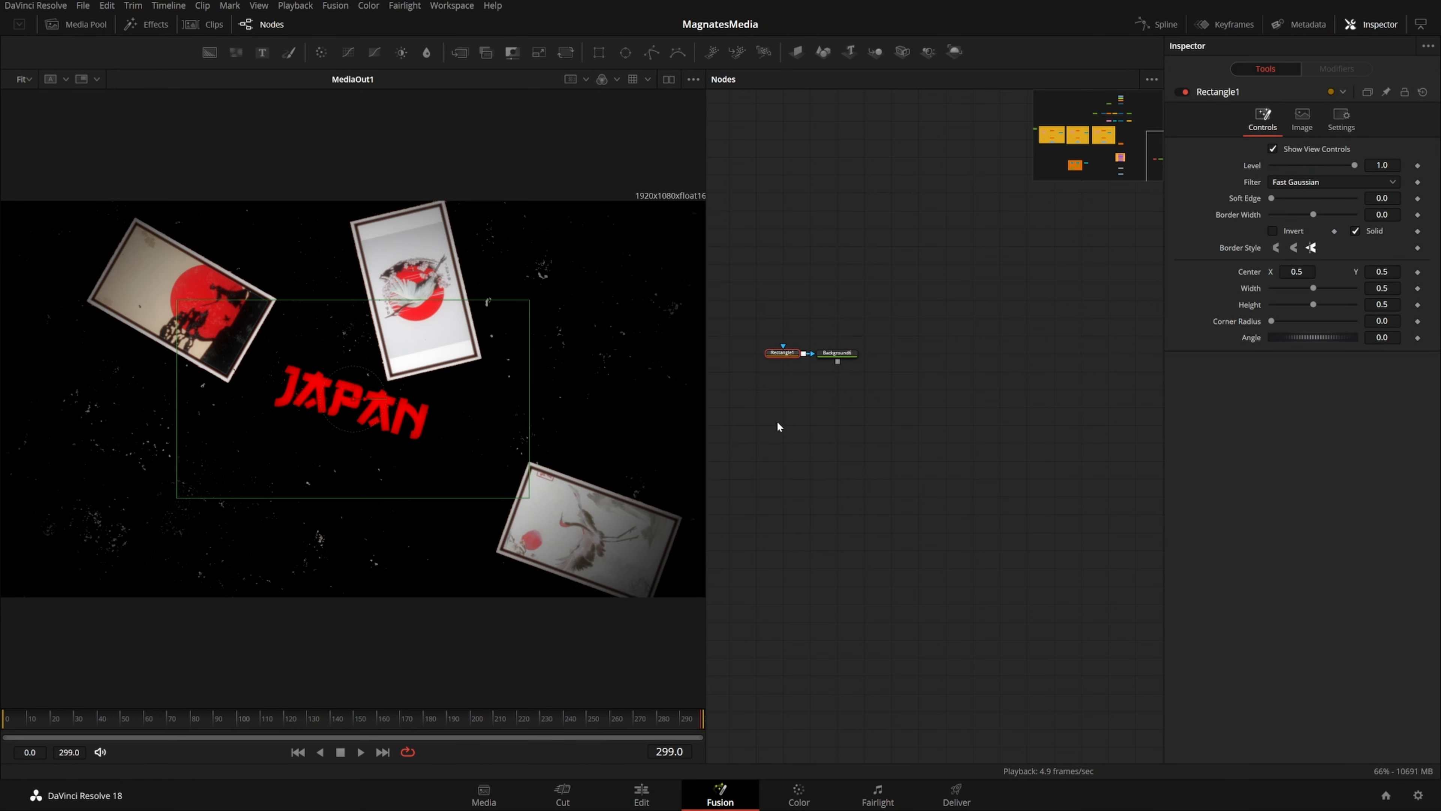
left_click_drag(785, 353, 821, 326)
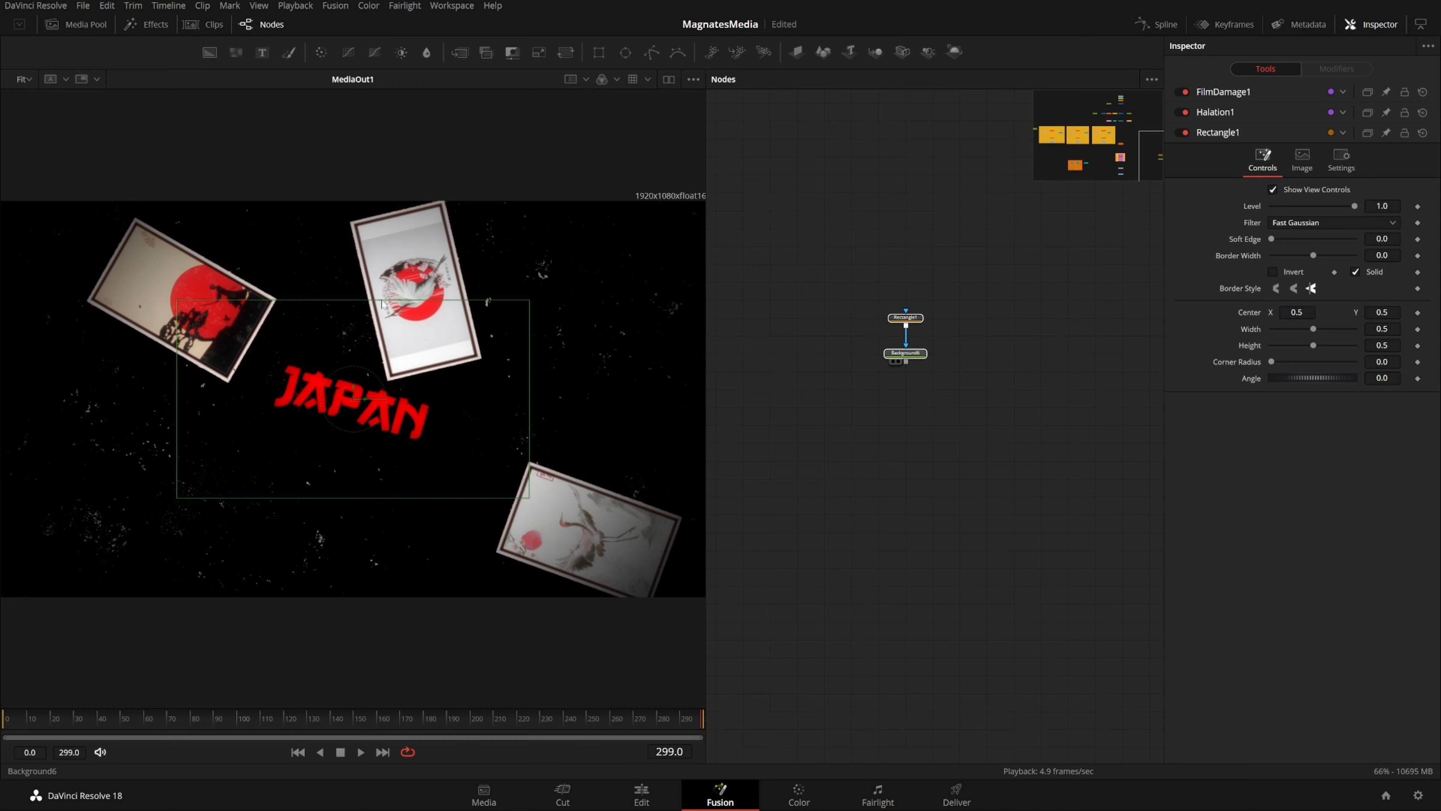
key("1")
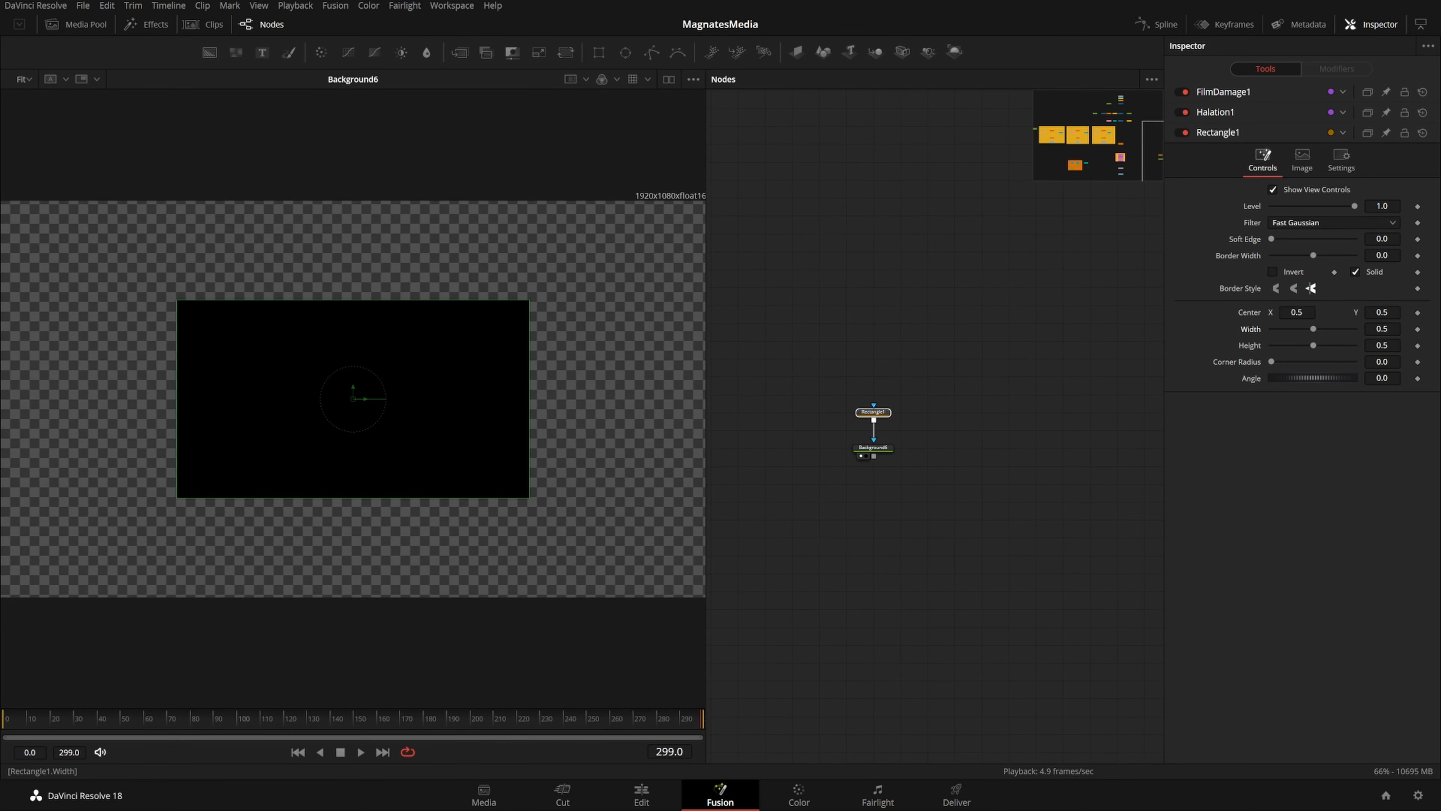
Set the Rectangle mask's width to 0.25 and its height to 0.75
double_click(1389, 329)
type(".25")
key("Tab")
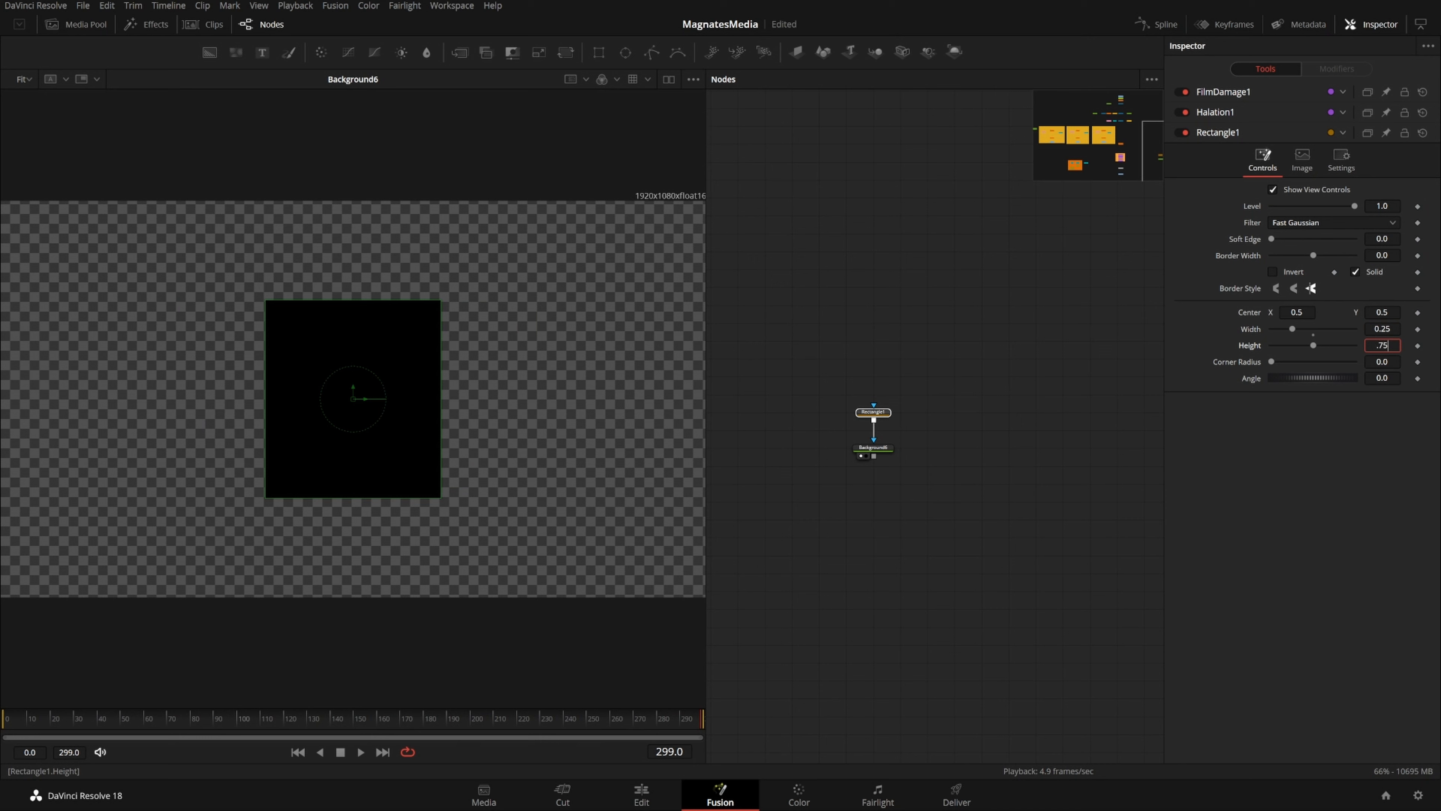
type(".75")
key("Tab")
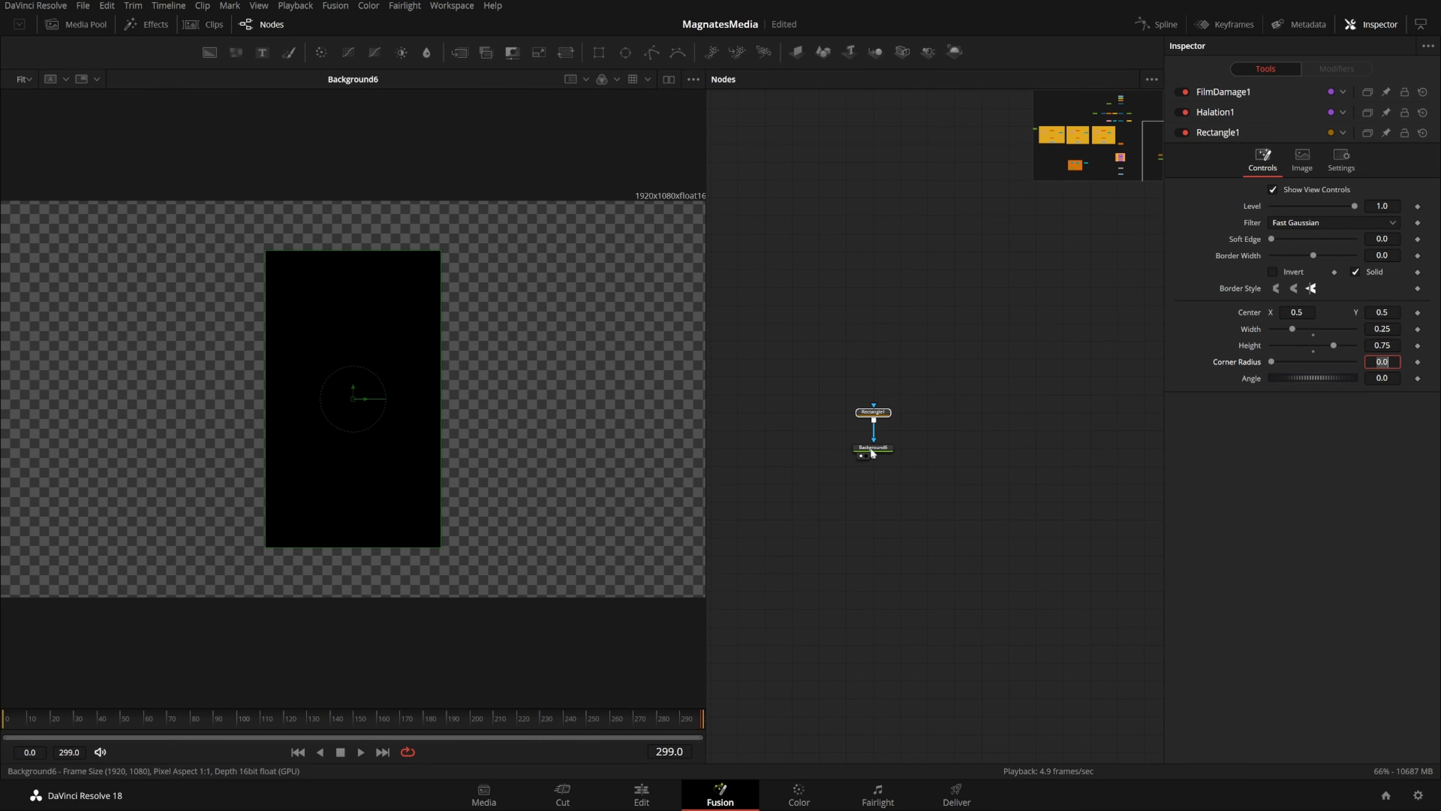
Change the colour of the rectangle-masked Background to white
left_click(874, 453)
left_click(1322, 225)
left_click_drag(872, 347, 872, 287)
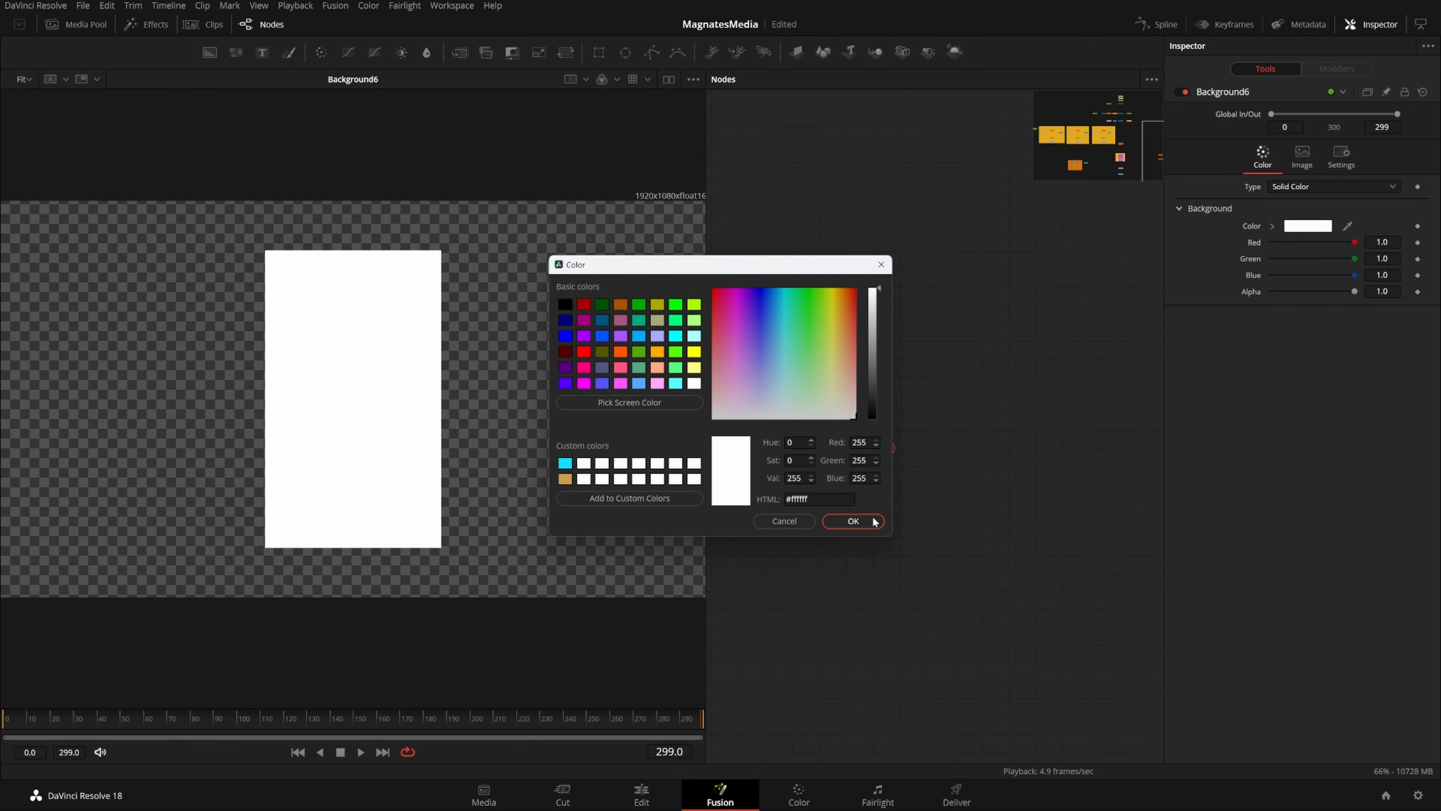
left_click(853, 522)
Duplicate the Background with its Rectangle mask and combine the original and the copy in a new Merge
key("ctrl+c")
key("ctrl+v")
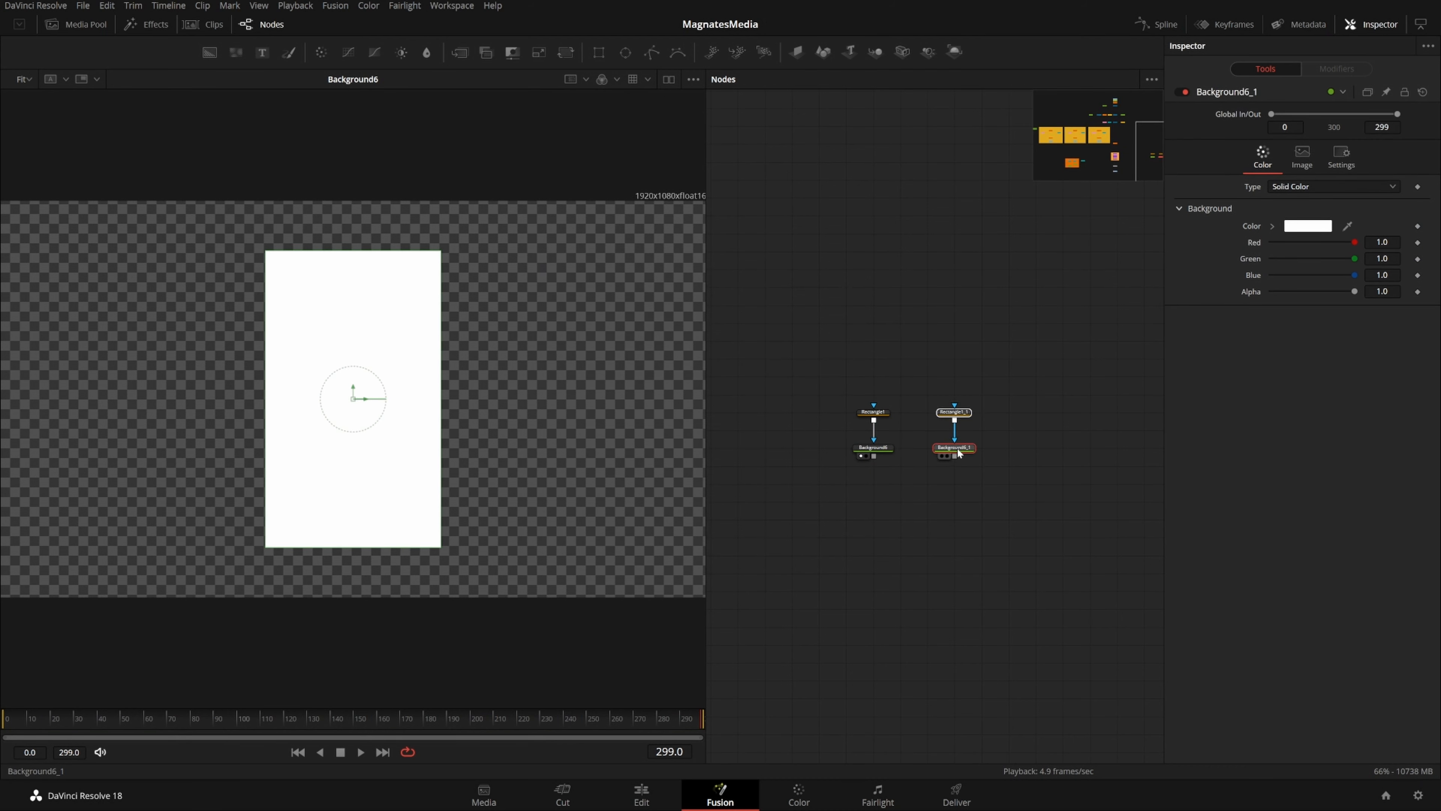
left_click_drag(873, 456, 873, 503)
left_click_drag(953, 457, 954, 455)
left_click_drag(907, 497, 943, 494)
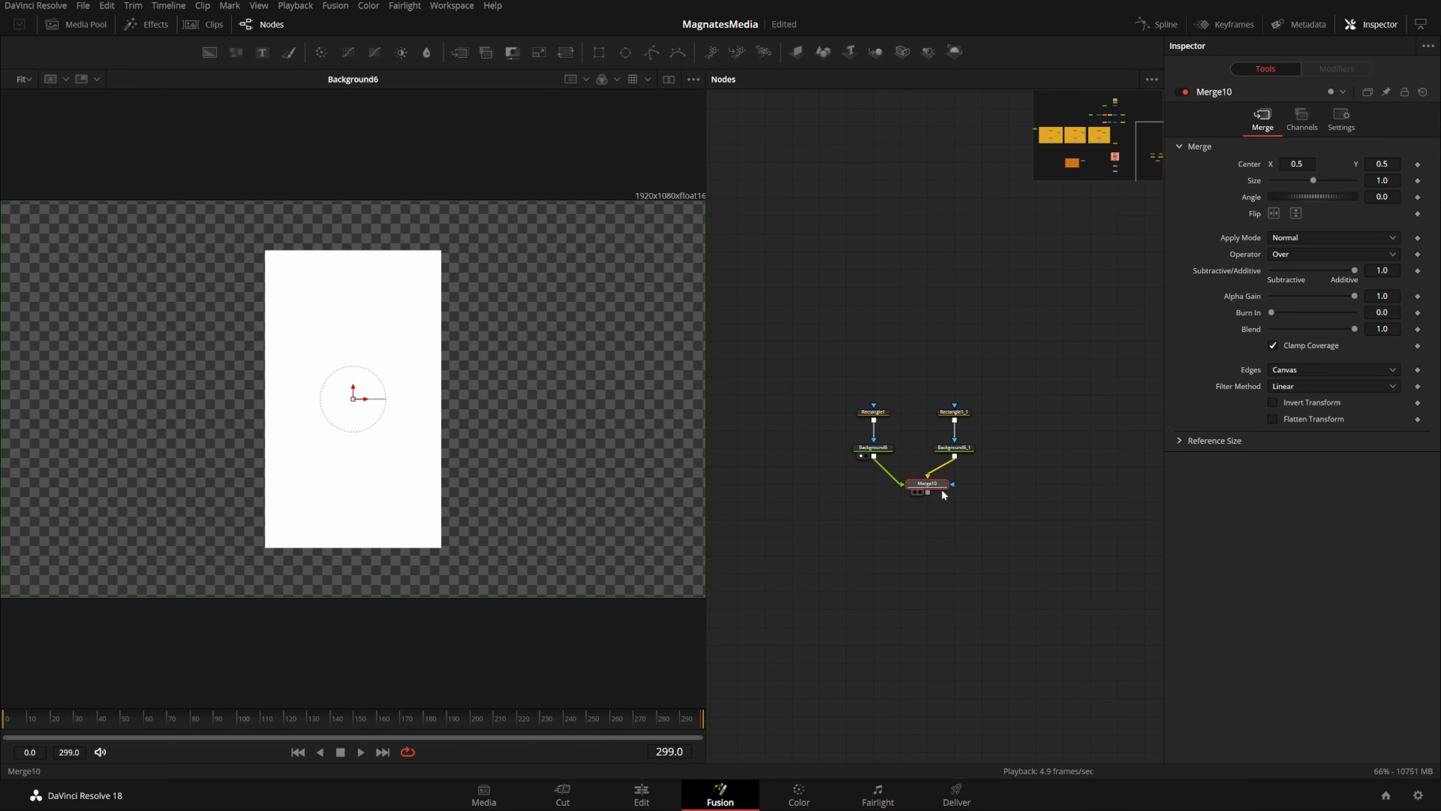
Stack the copied pair above the Merge as its foreground, keep the original Background as its background input, and show the Merge
left_click_drag(990, 391, 943, 454)
left_click_drag(968, 450, 968, 432)
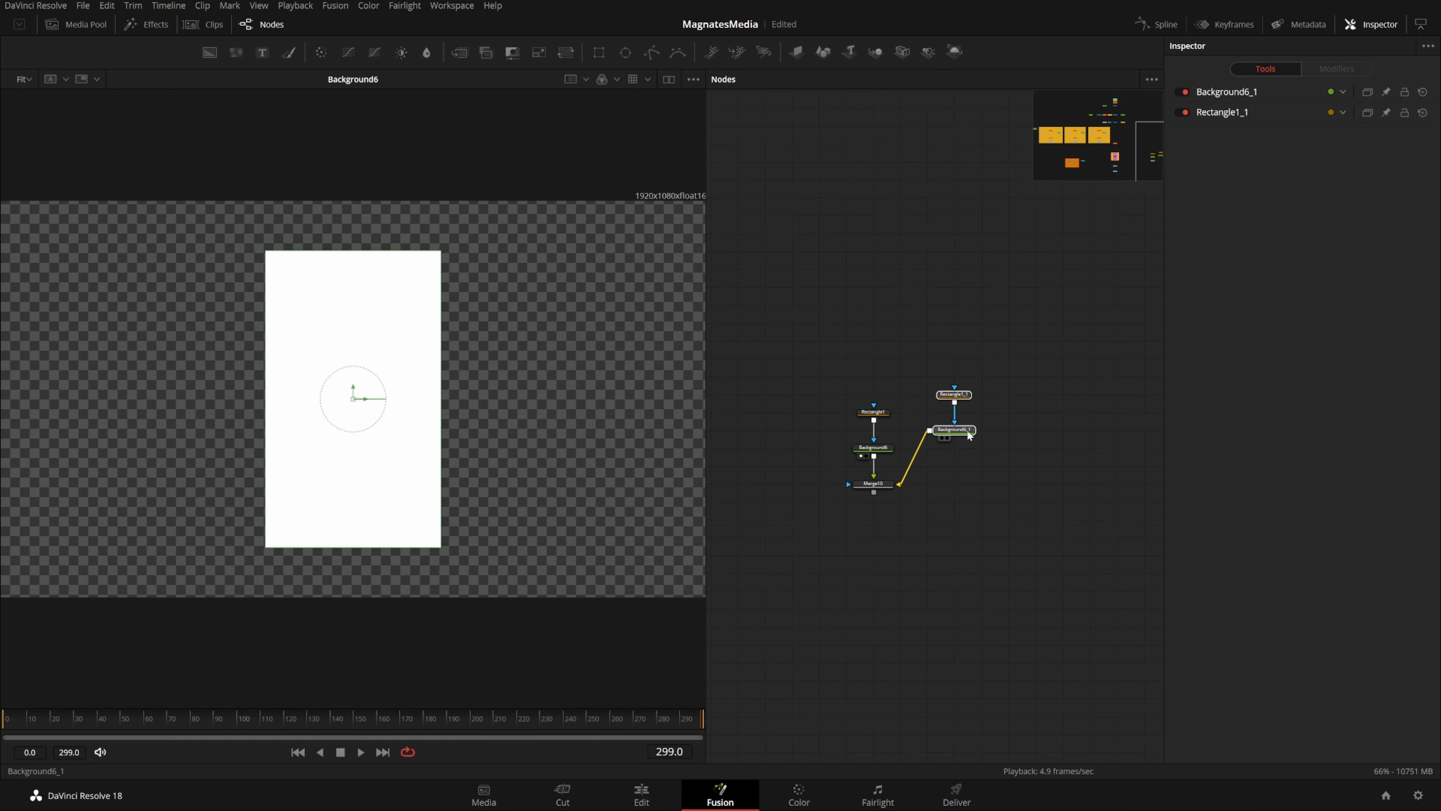
left_click_drag(886, 491, 967, 456)
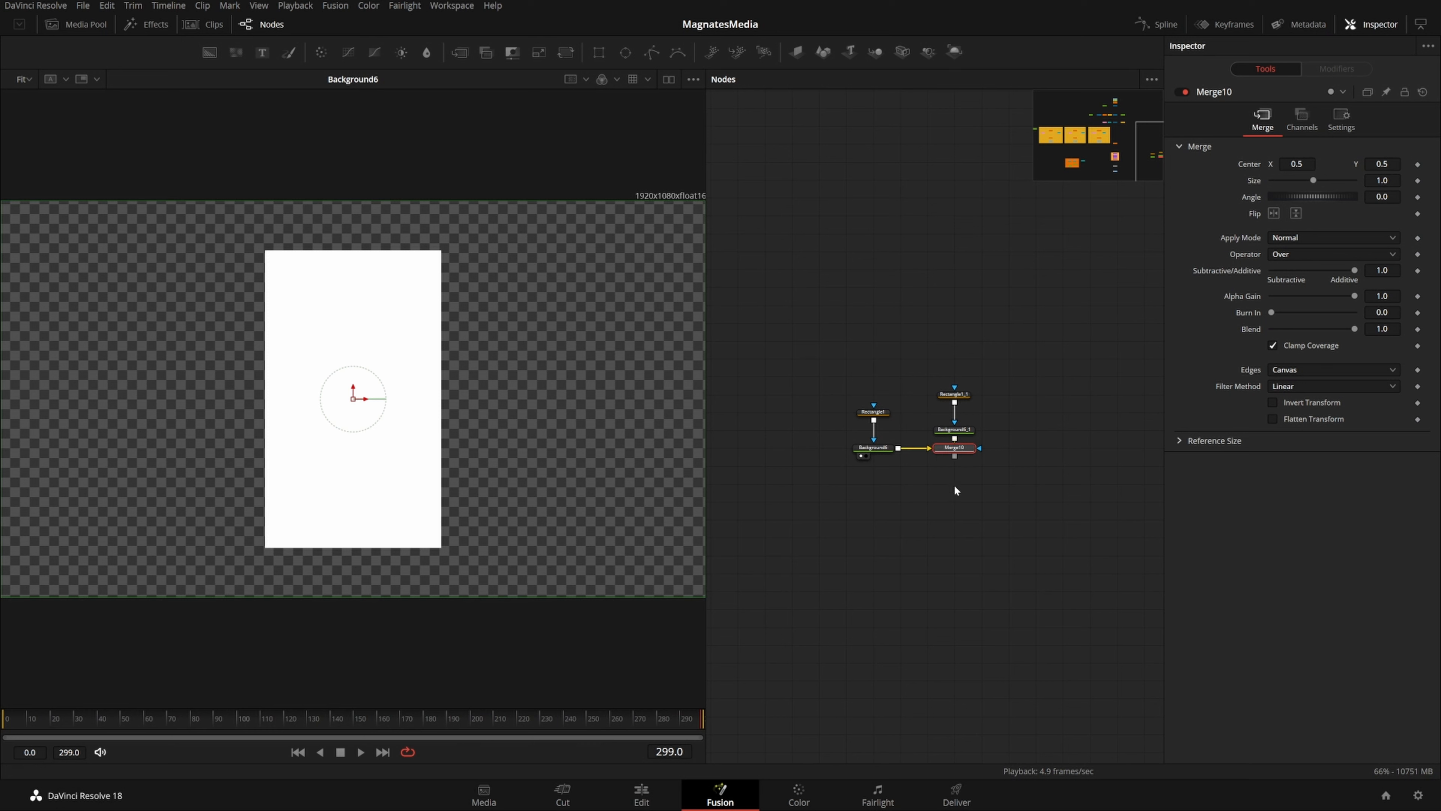
scroll(948, 461, "up", 3)
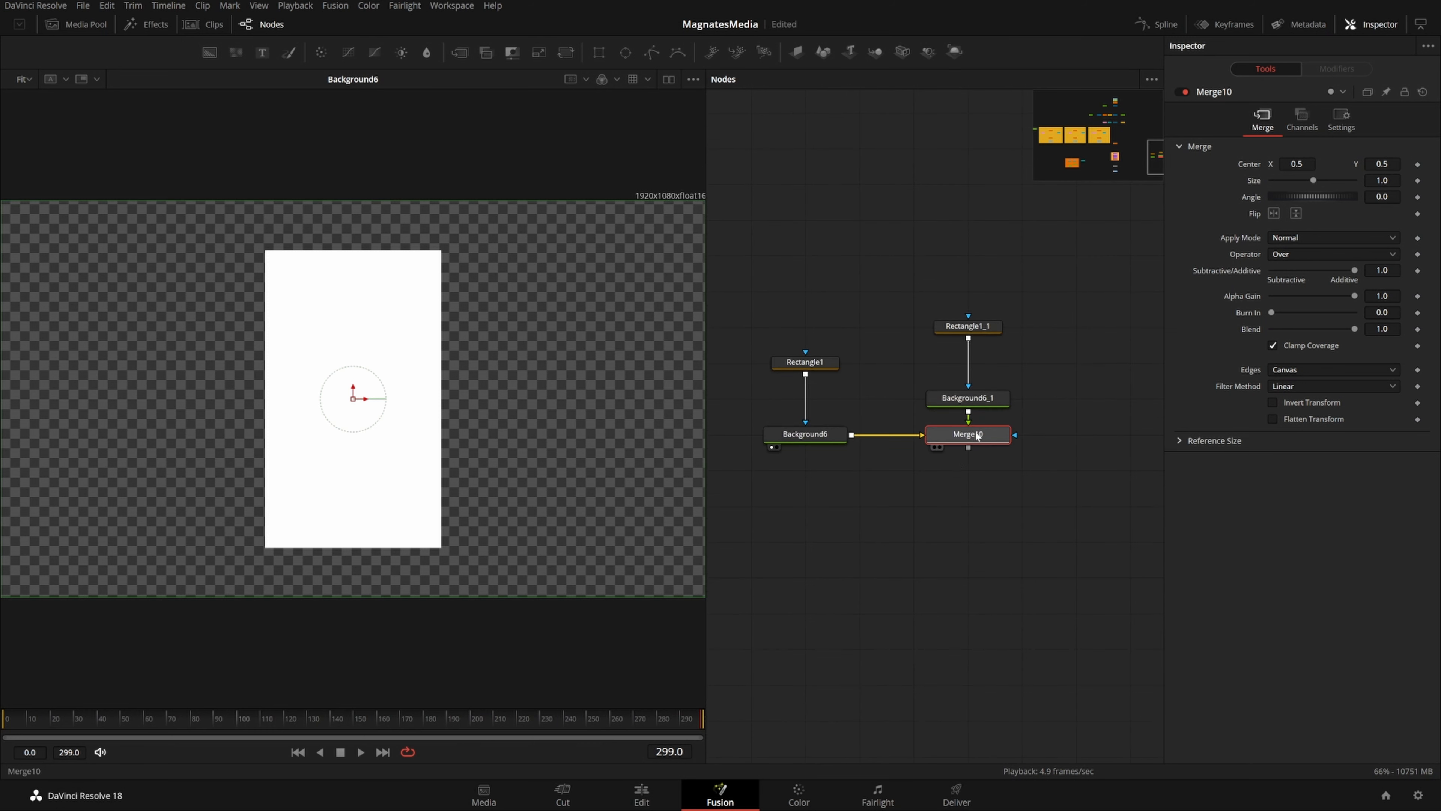
key("ctrl+t")
key("1")
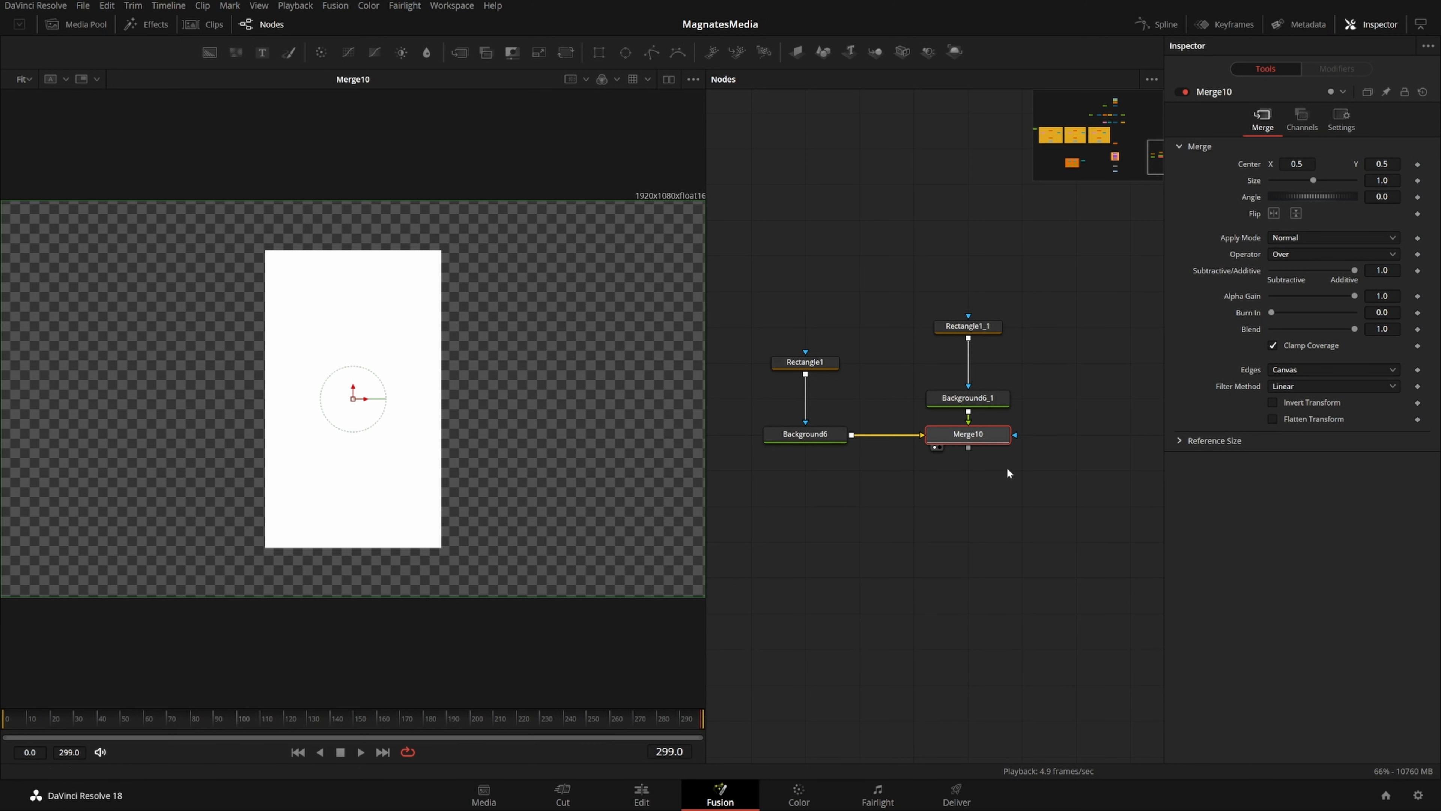
Examine the width and height expressions of the Black_Border mask in the CARD_COVER group and return to the new nodes
left_click_drag(1078, 164, 1075, 168)
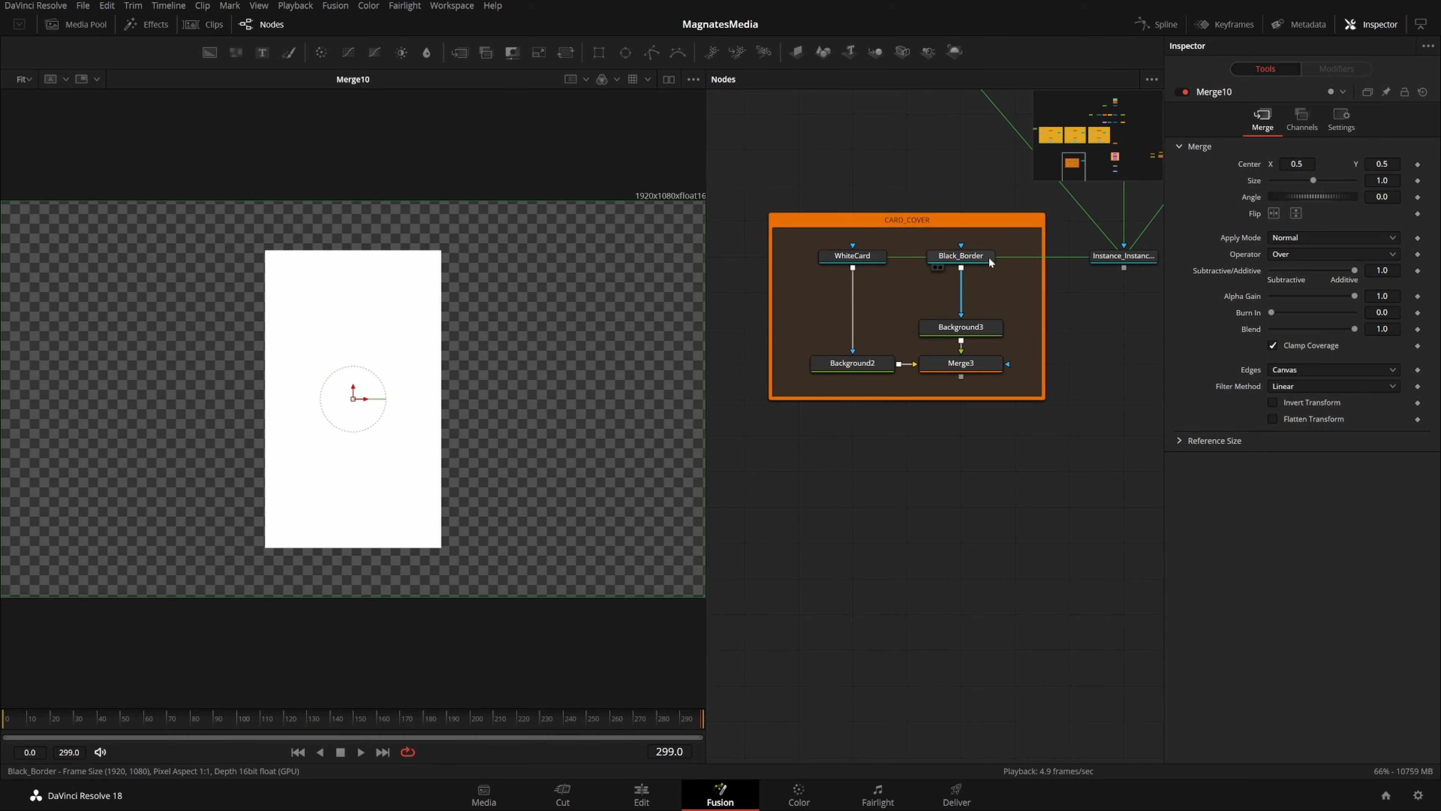
left_click(982, 260)
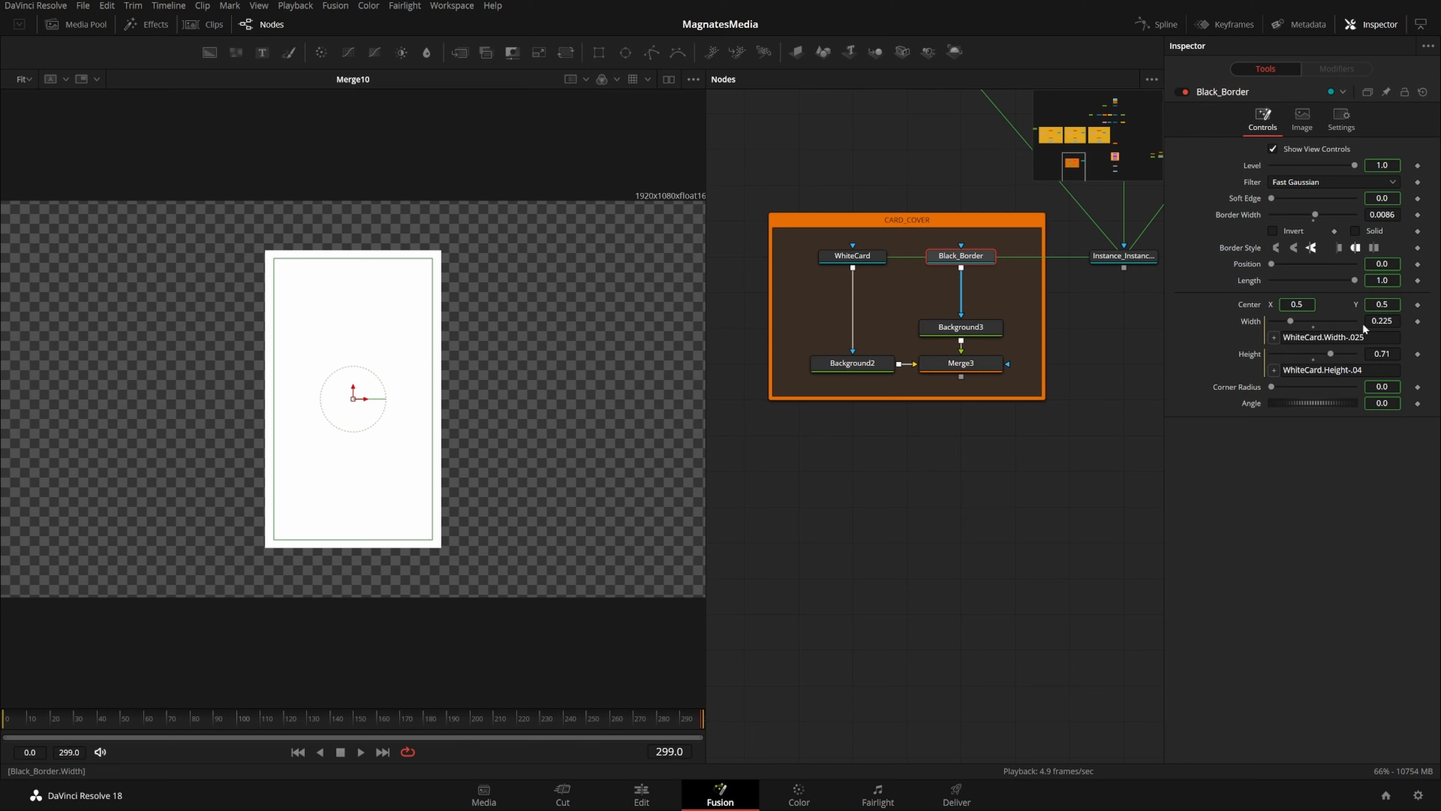
left_click_drag(1067, 168, 1153, 160)
left_click(1069, 275)
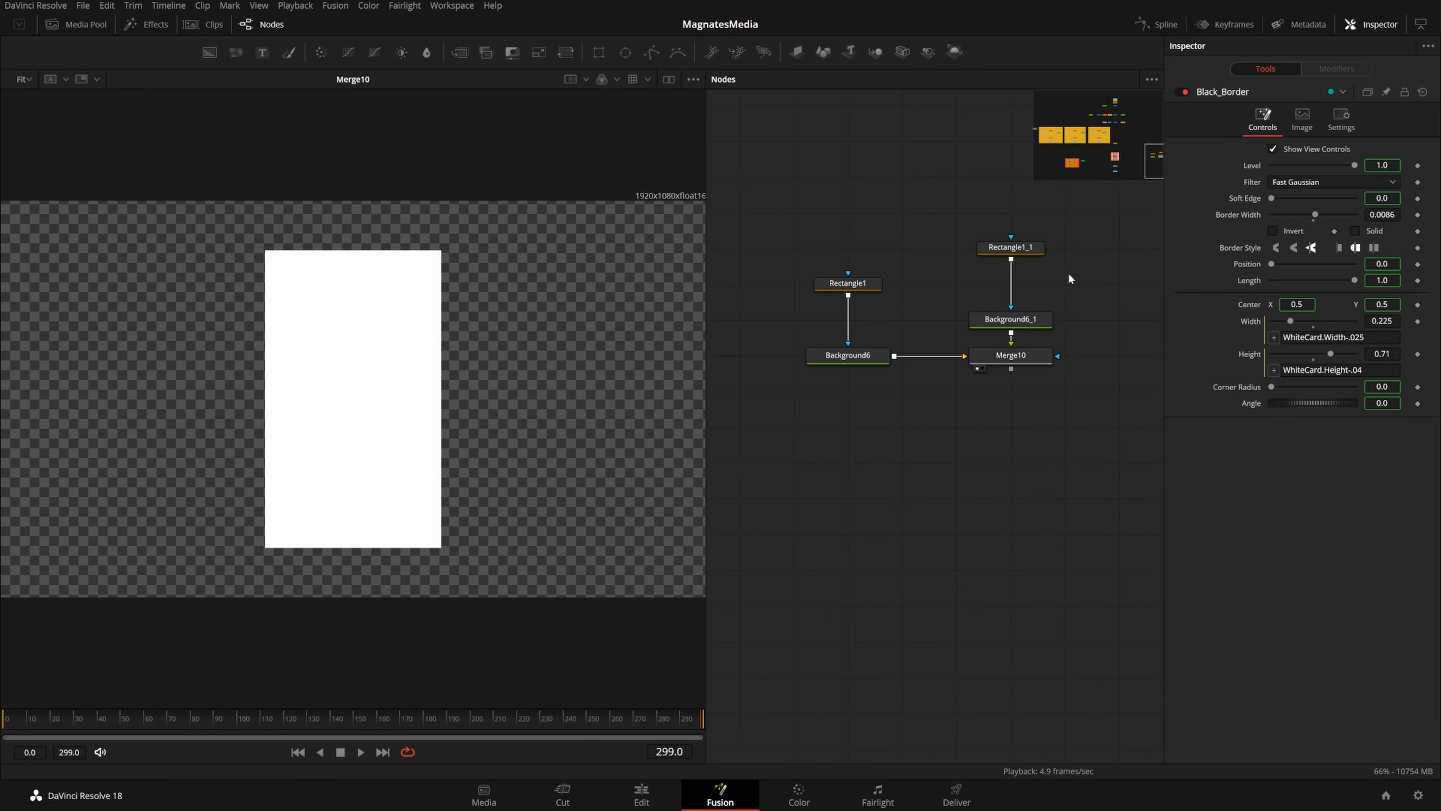
Delete the copied Rectangle mask and change the colour of the copied Background to black
left_click(1031, 249)
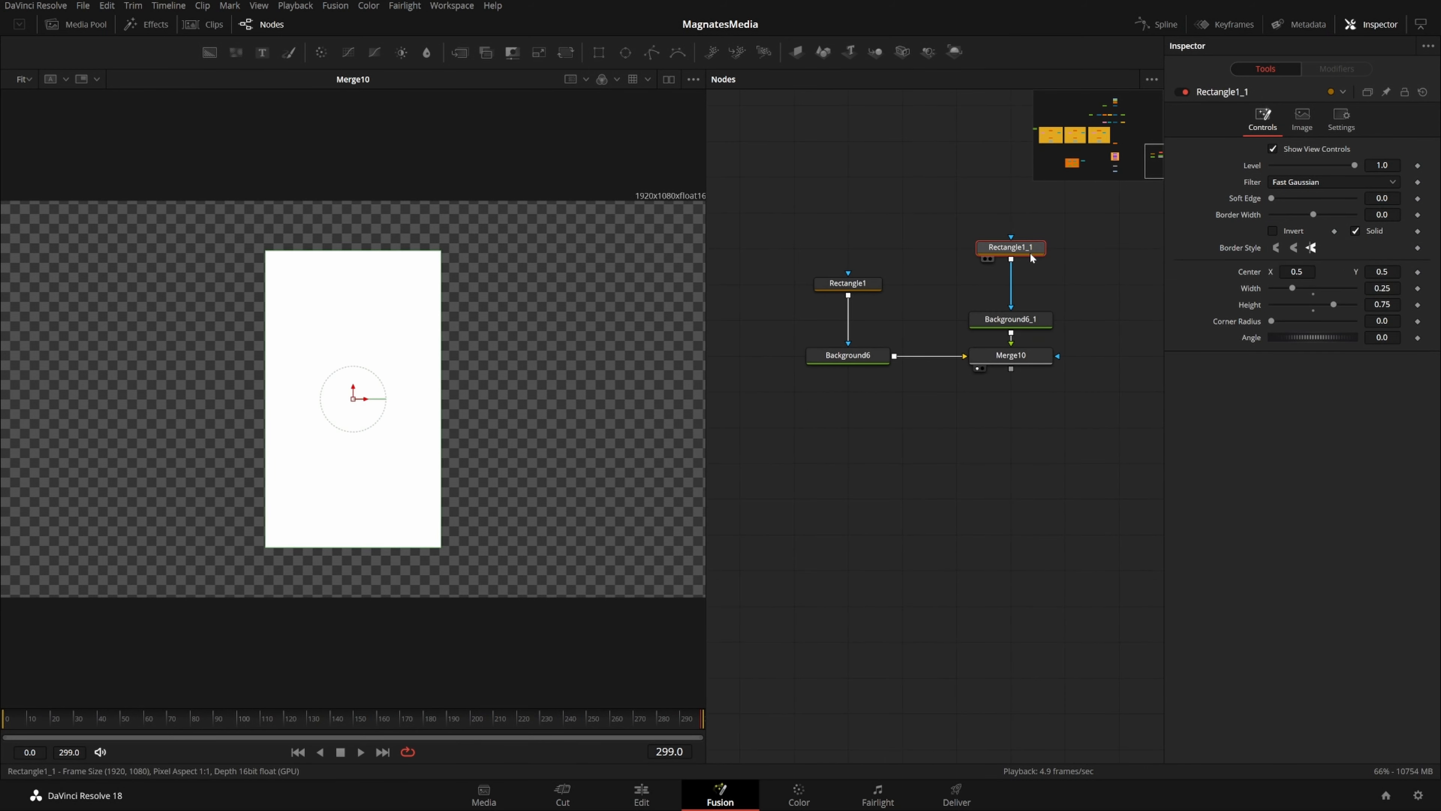
key("Delete")
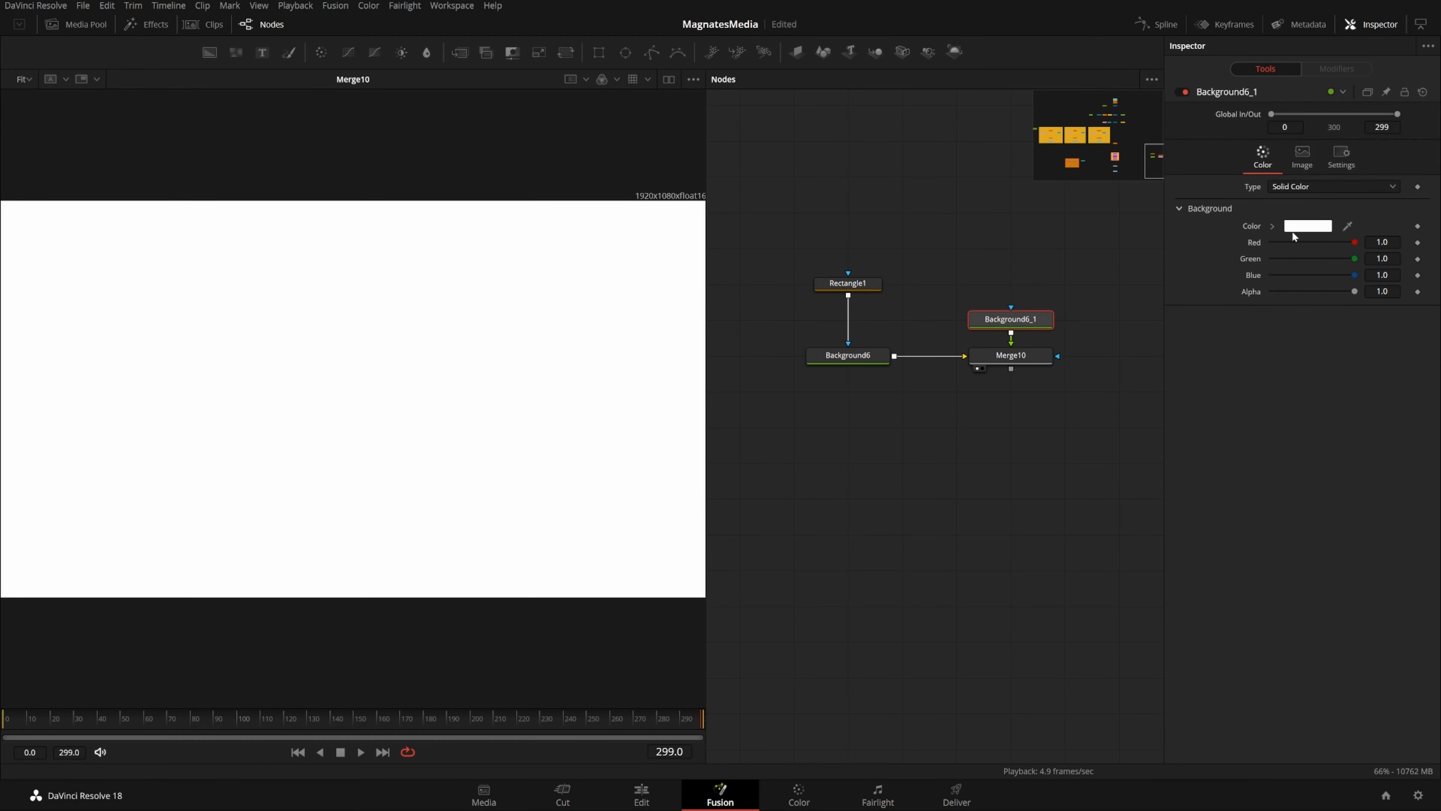
left_click(1303, 231)
left_click_drag(879, 381, 880, 421)
left_click(866, 503)
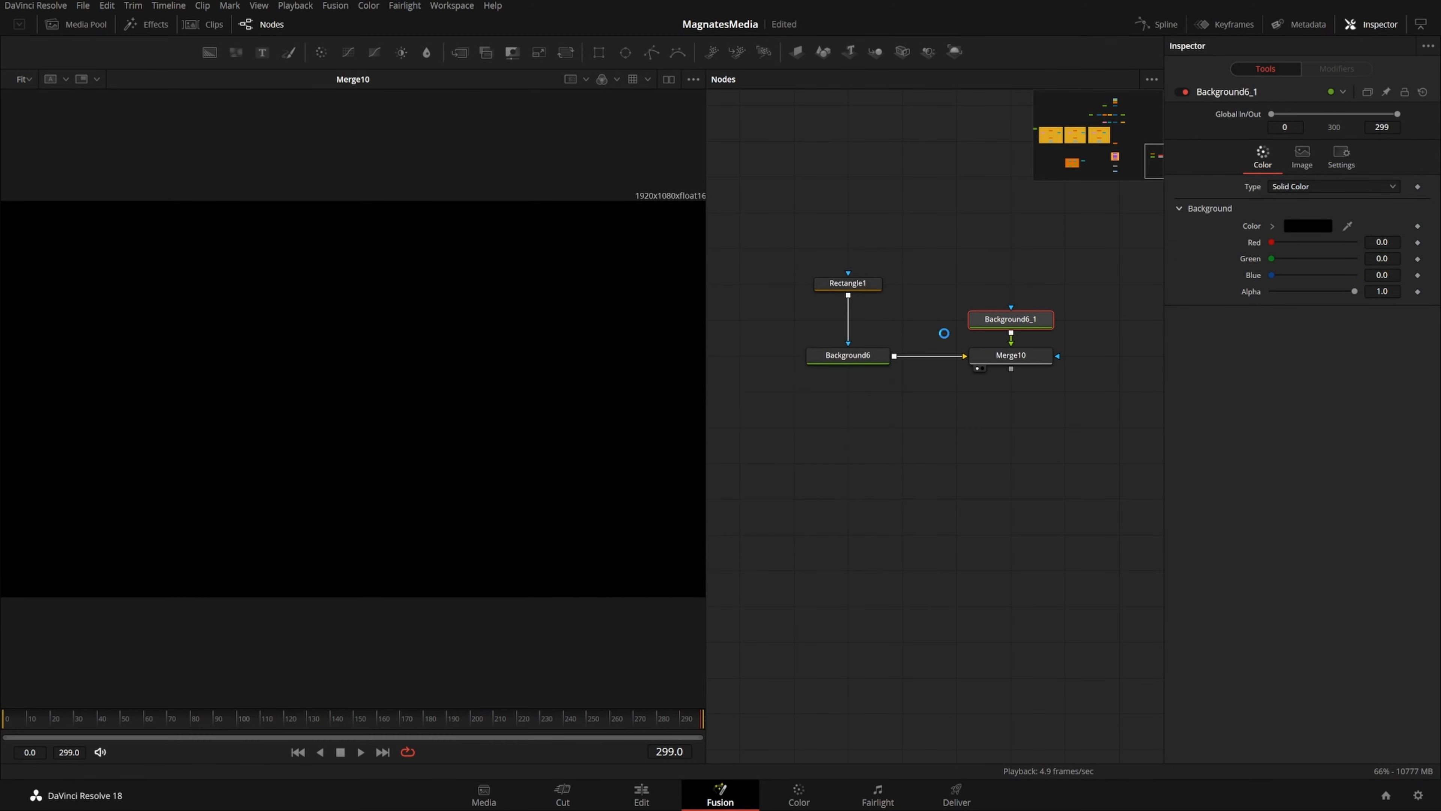
Paste an instance of Rectangle1 above the black Background and connect it as that Background's mask
left_click(869, 286)
left_click(1008, 278)
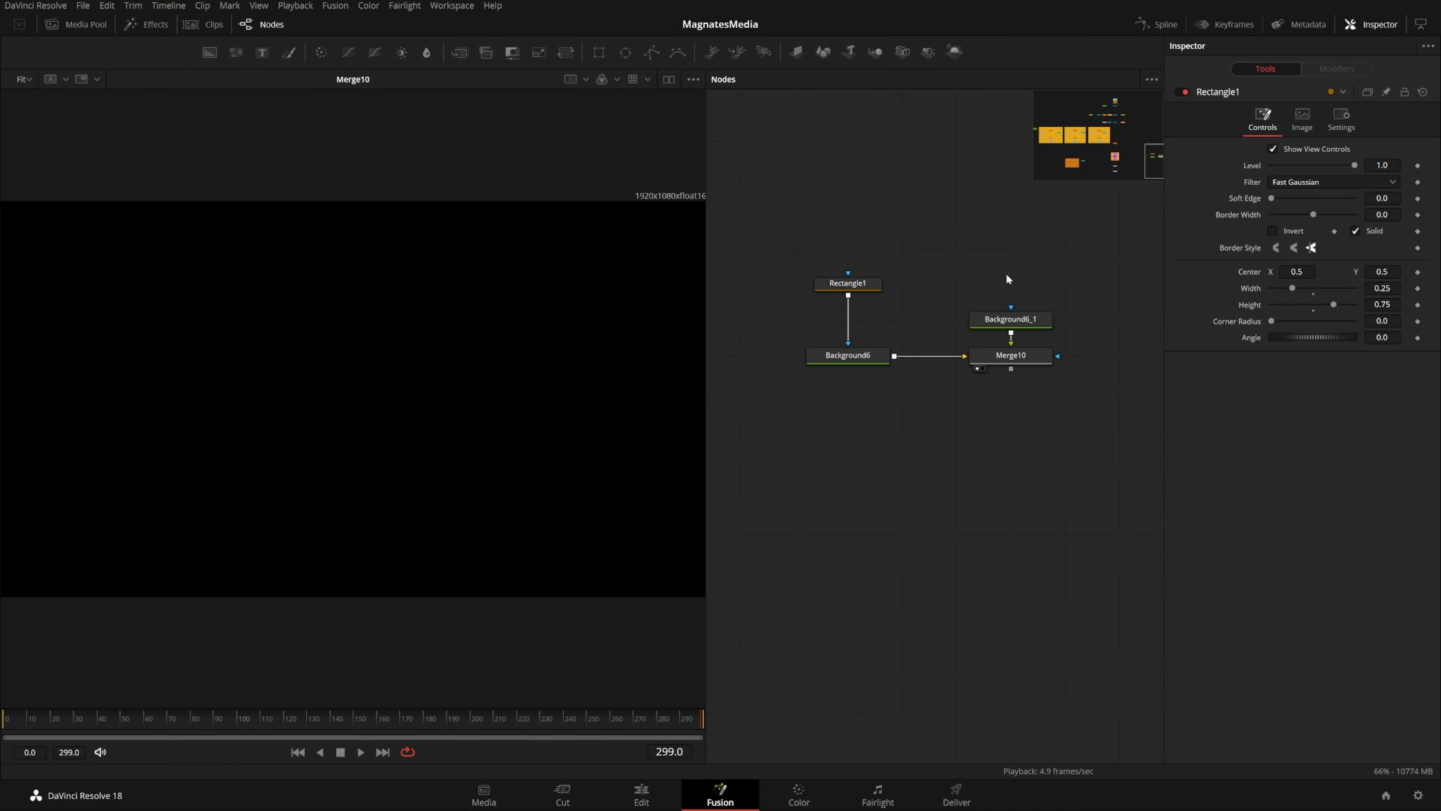
key("ctrl+shift+v")
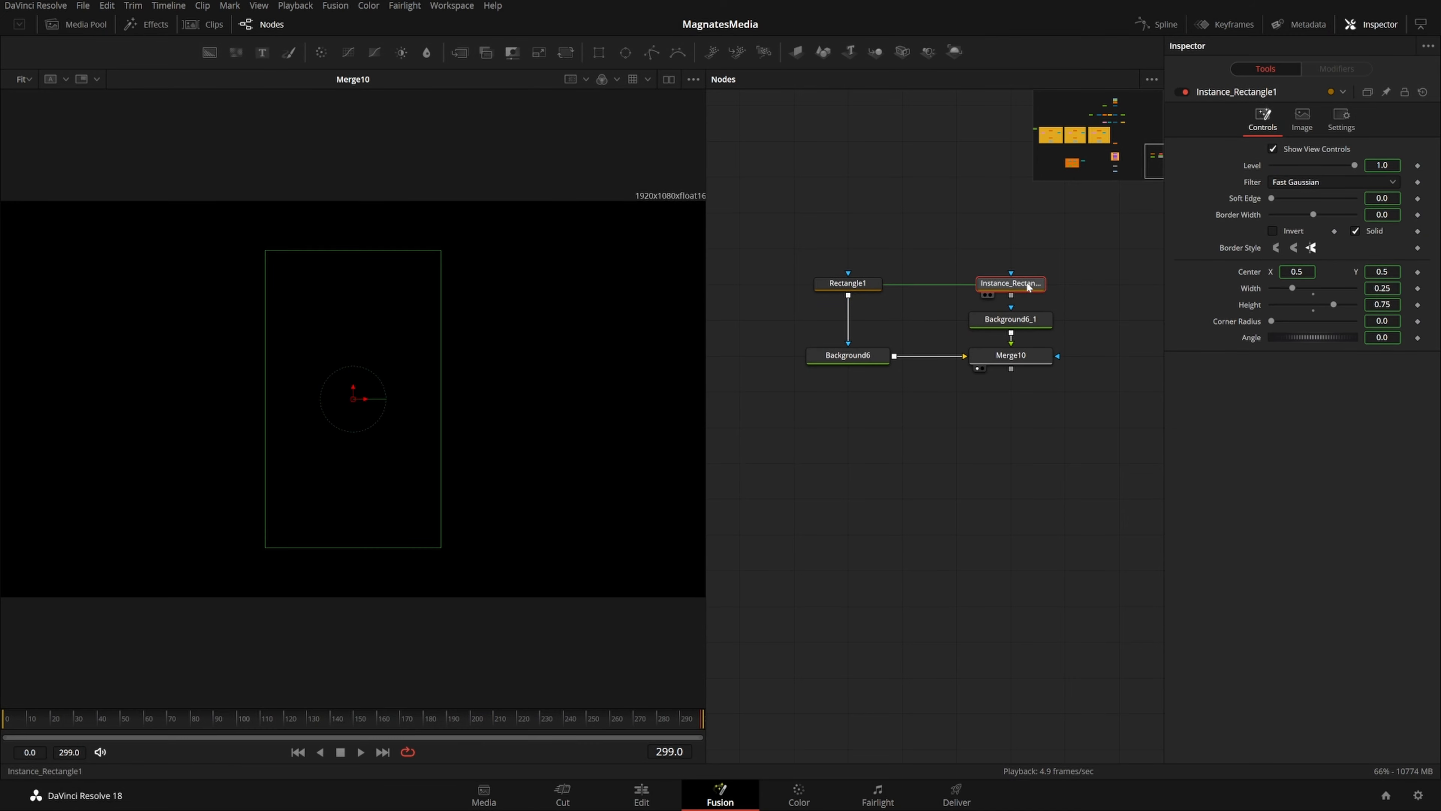
mouse_move(1006, 278)
left_mouse_down()
mouse_move(980, 232)
mouse_move(1016, 246)
mouse_move(1018, 283)
left_mouse_up()
left_click_drag(1011, 295, 1014, 318)
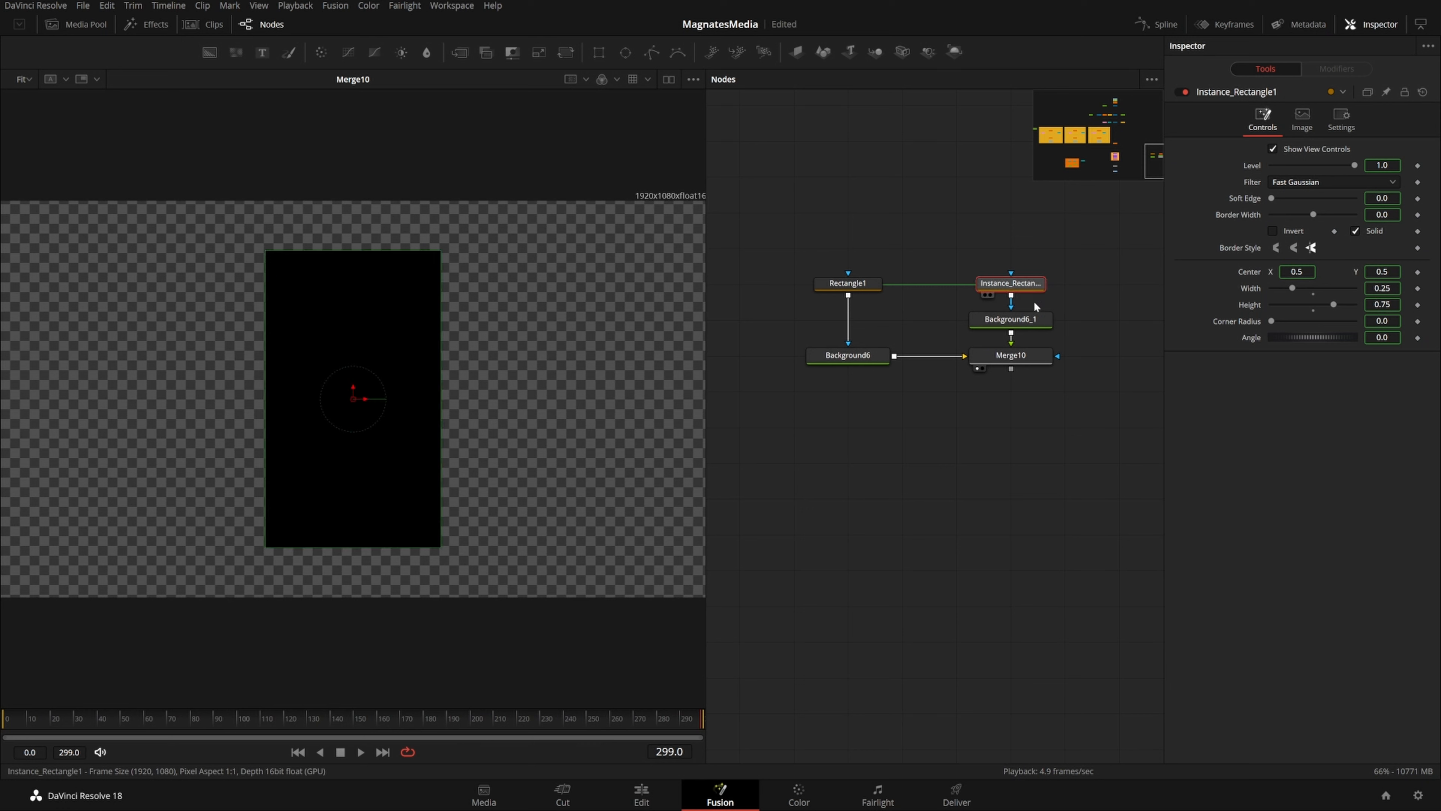
Deinstance the Width and Height parameters of the instanced Rectangle mask
right_click(1254, 289)
left_click(1304, 409)
right_click(1253, 305)
left_click(1293, 425)
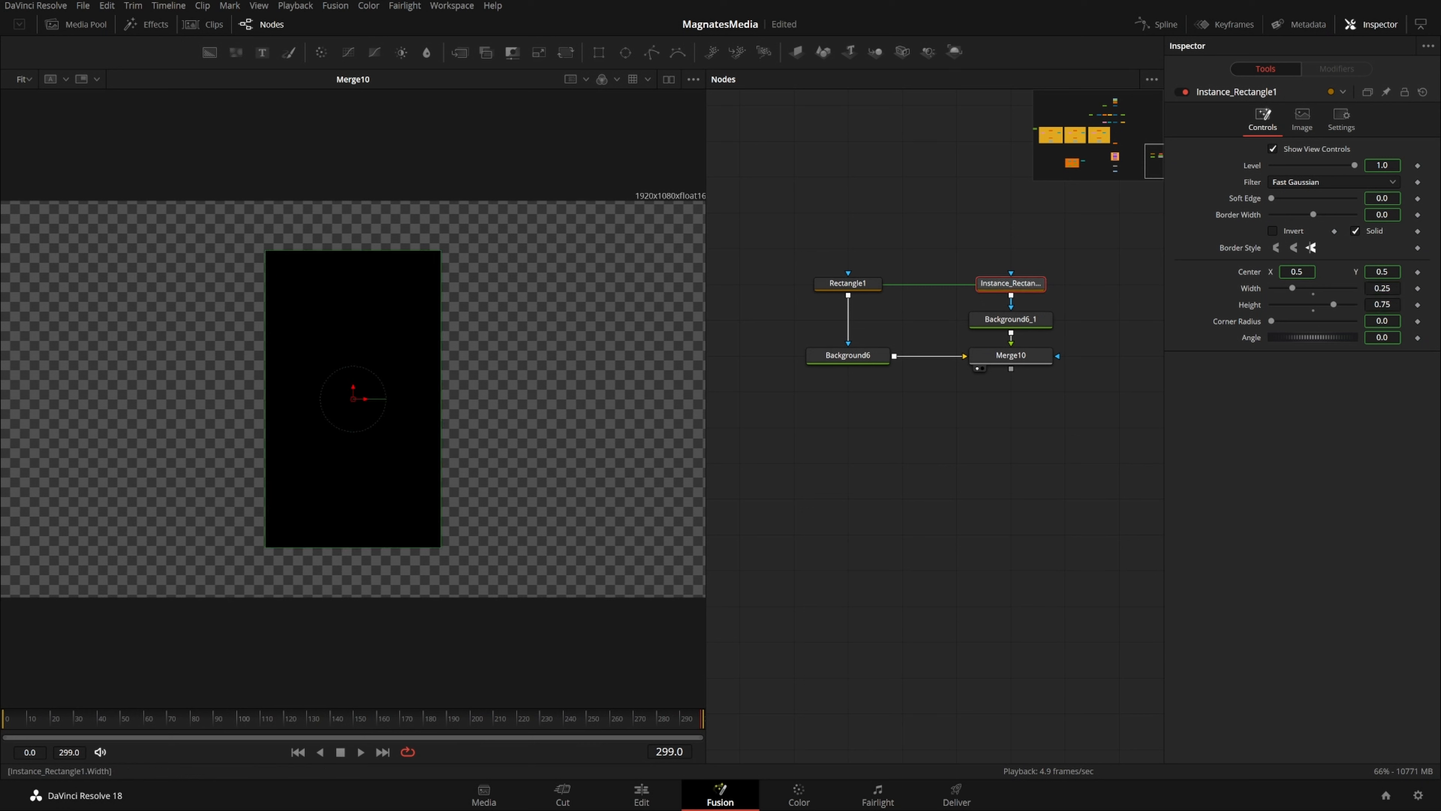
Pin Rectangle1's settings and link the instance's width and height to Rectangle1.Width and Rectangle1.Height through expressions
left_click(848, 283)
left_click(1386, 92)
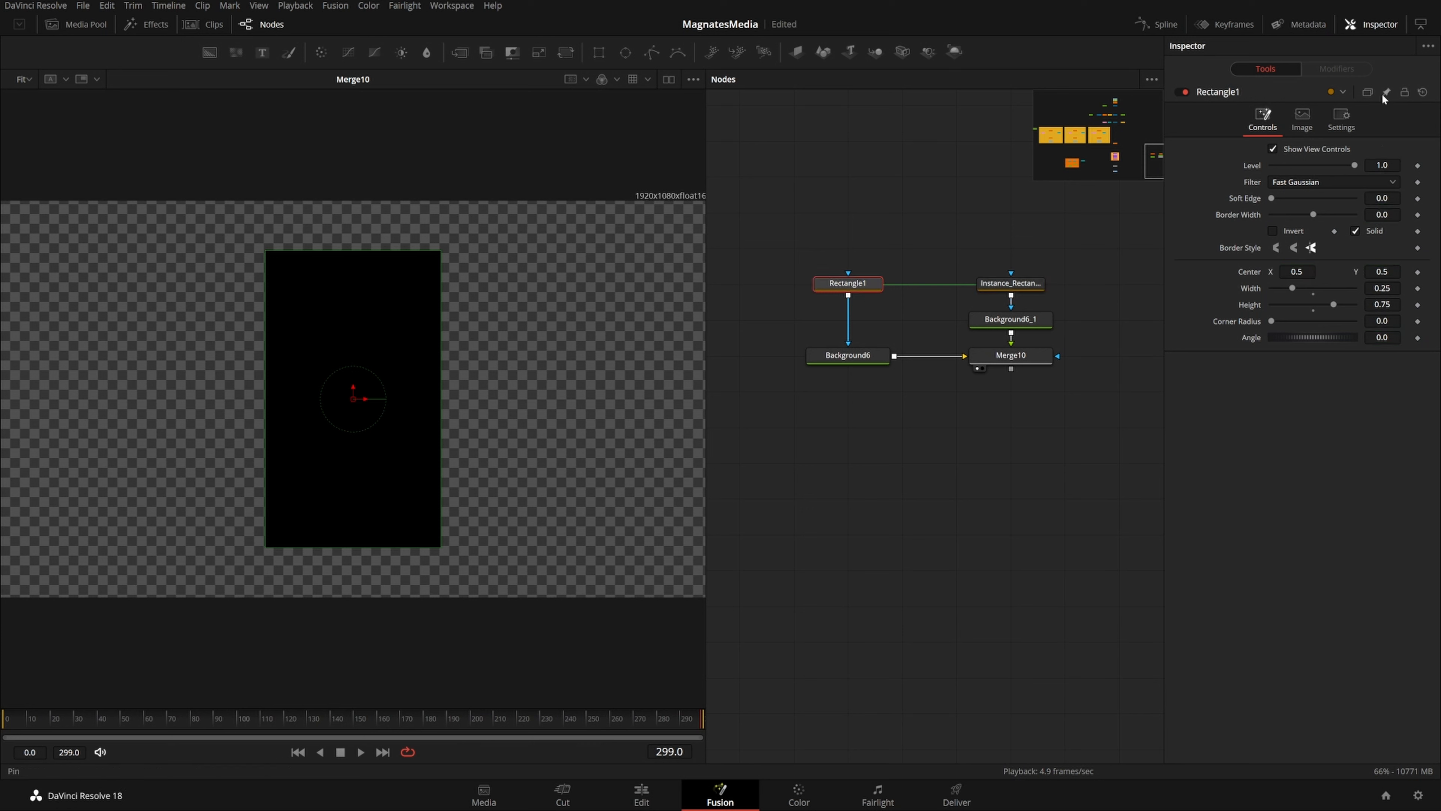
left_click(1021, 283)
left_click(1382, 288)
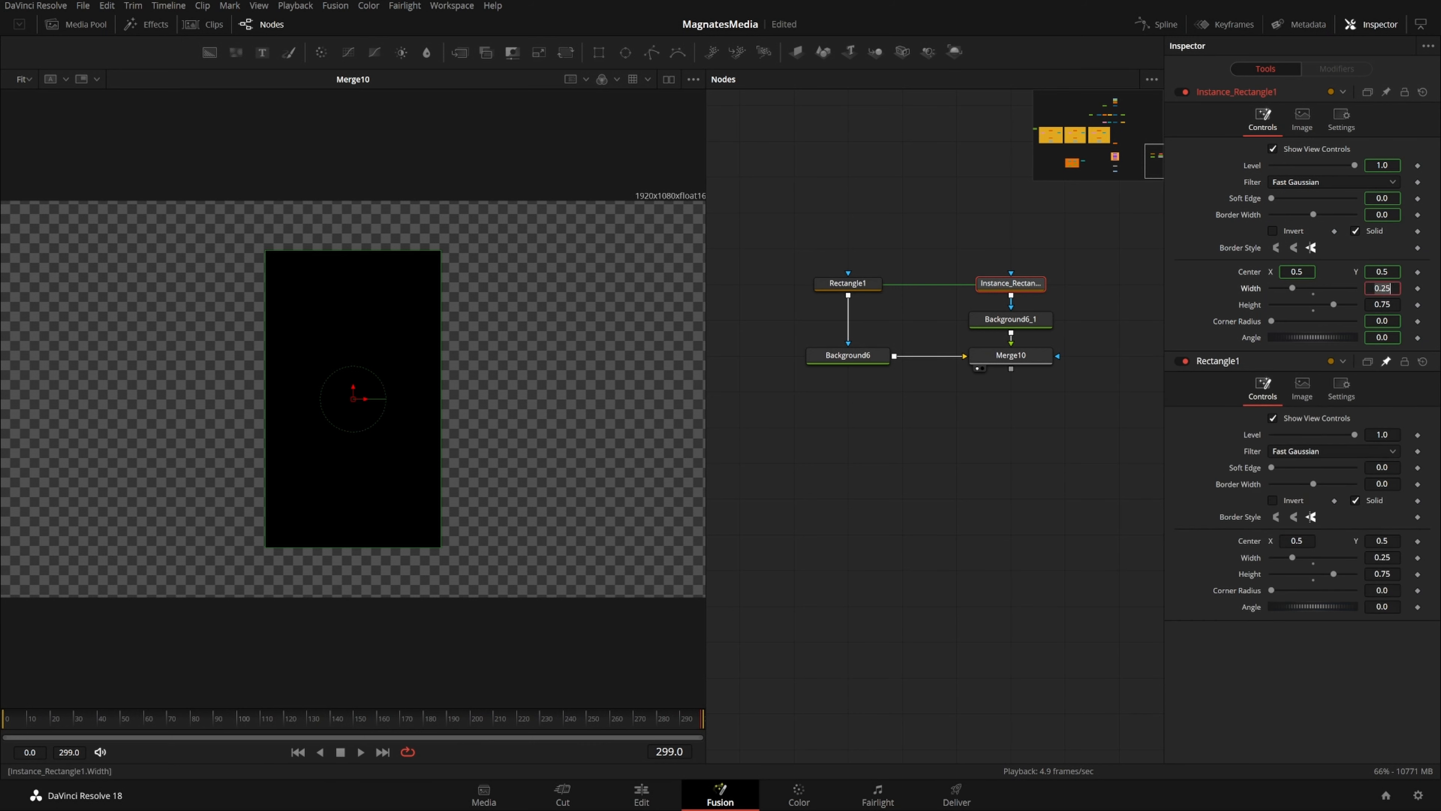
type("=")
key("Tab")
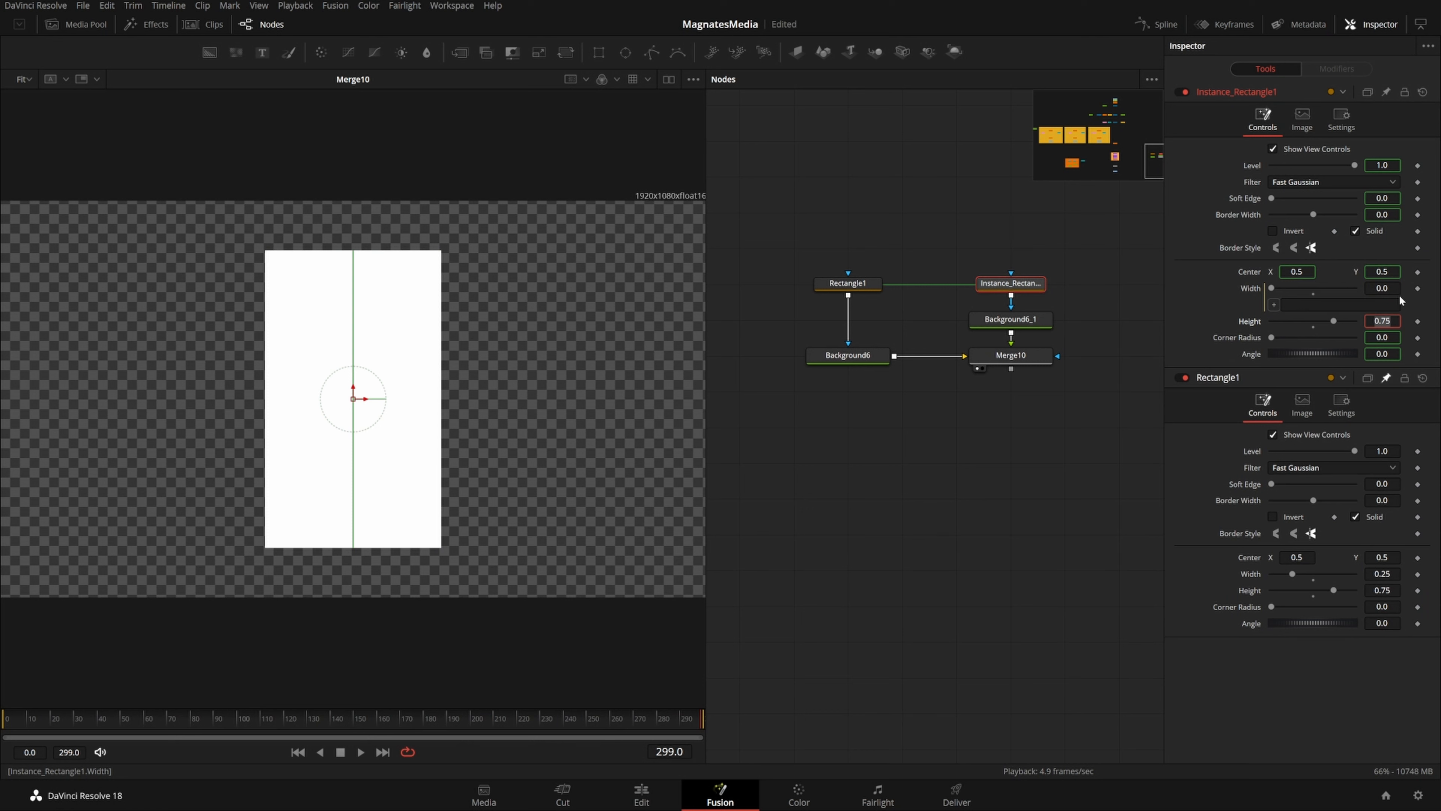
type("=")
key("Tab")
left_click_drag(1274, 304, 1251, 590)
left_click_drag(1274, 337, 1251, 606)
Change the instance's width expression to Rectangle1.Width-.1
left_click(1356, 305)
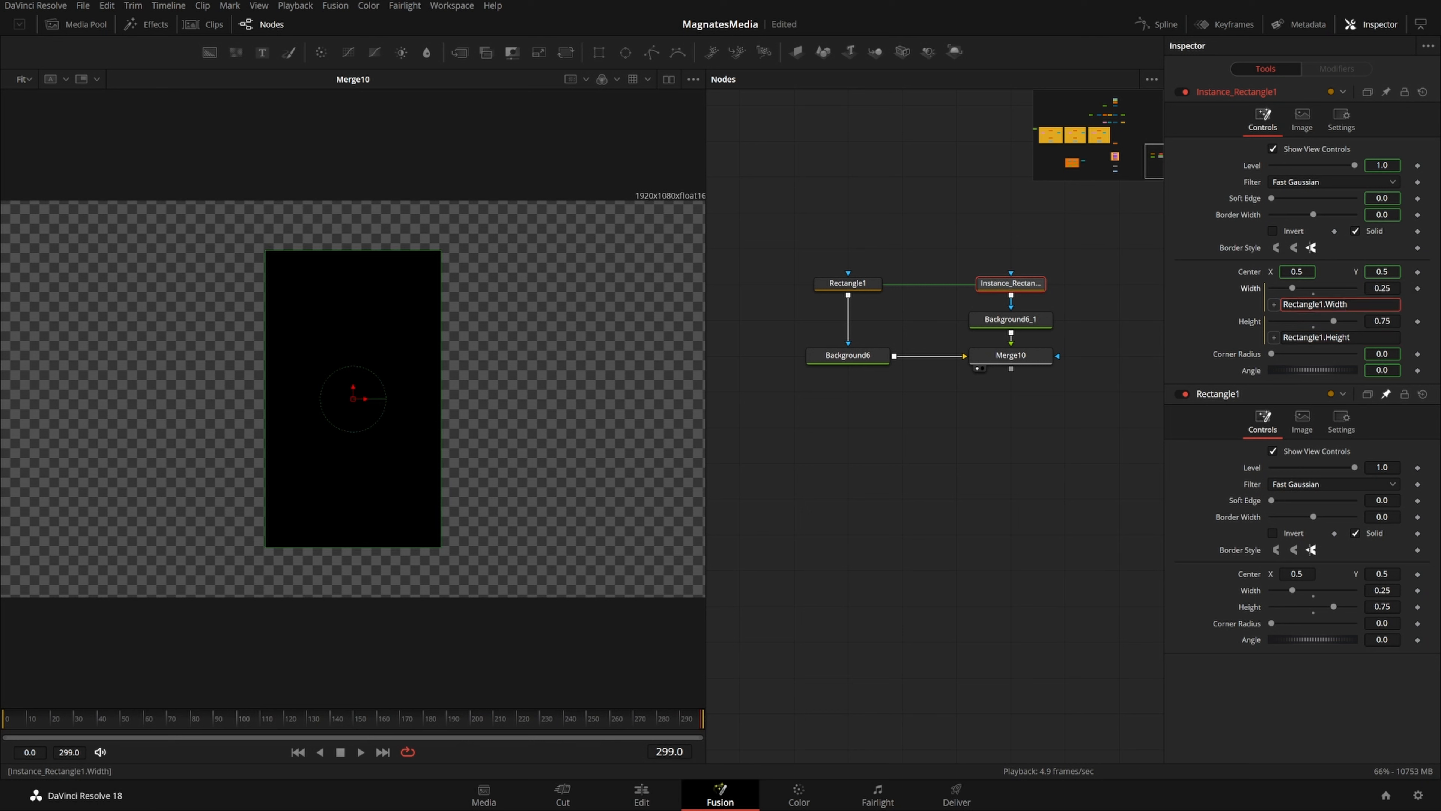
type("-.1")
key("Return")
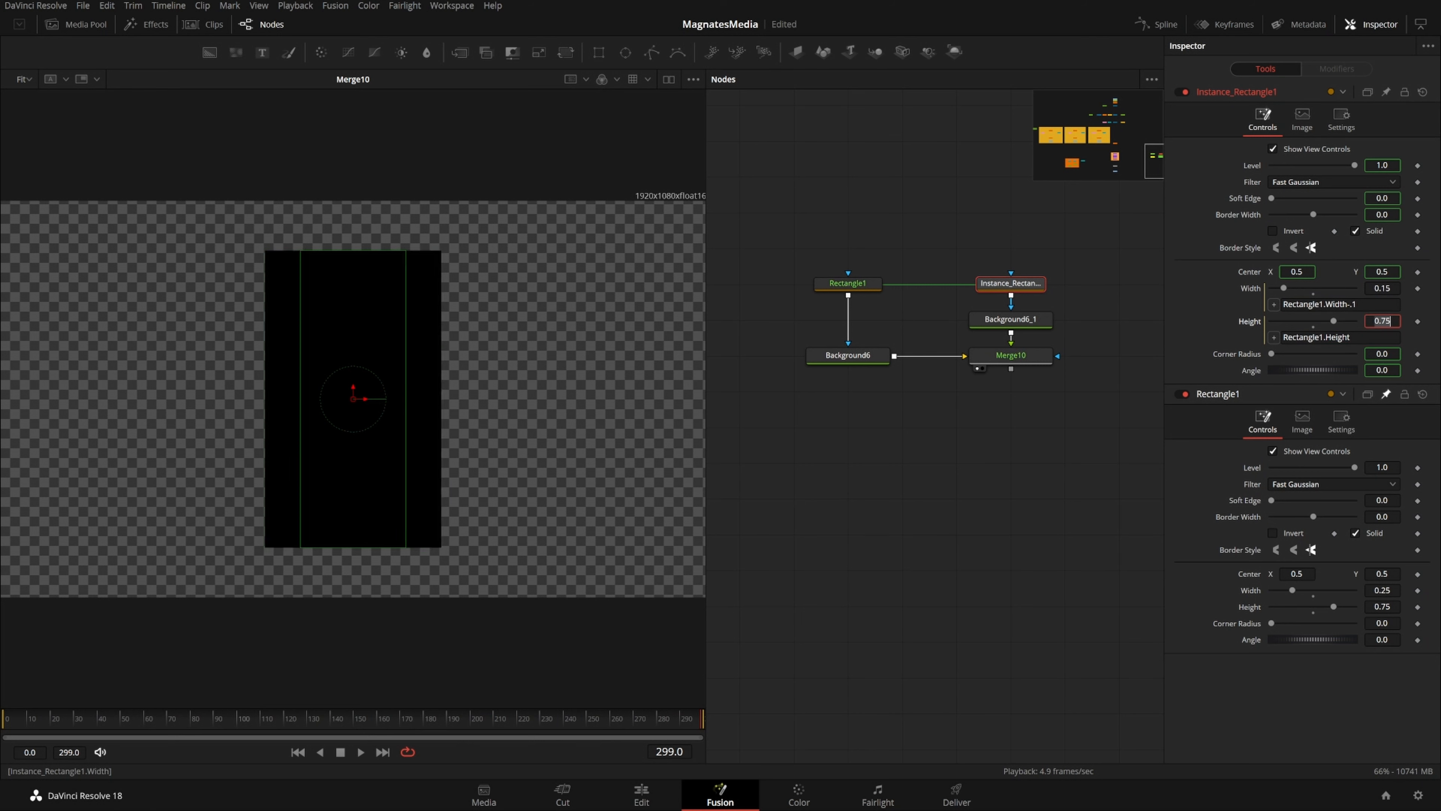
Deinstance the Solid option of the instanced Rectangle and turn it off
right_click(1371, 228)
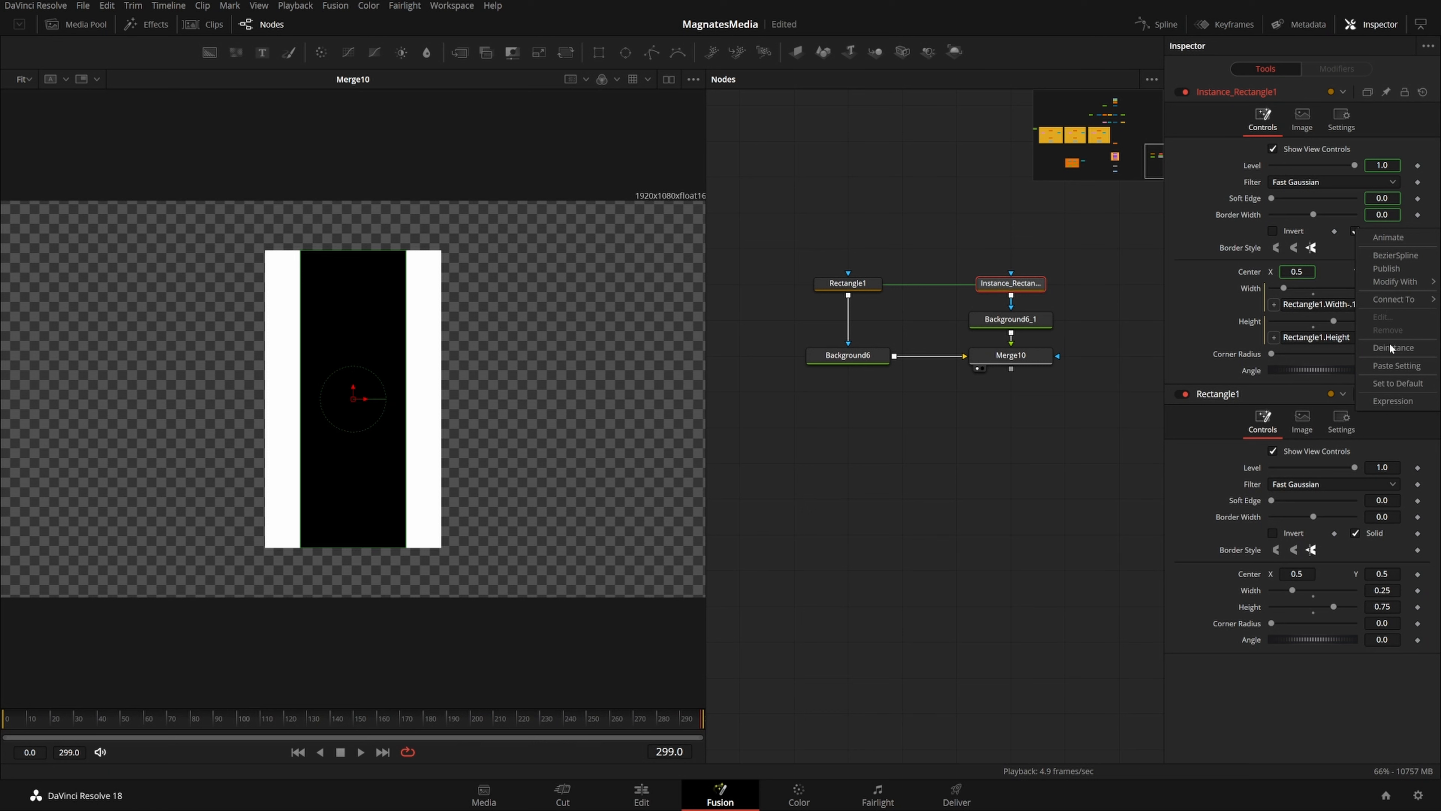
left_click(1390, 343)
left_click(1356, 230)
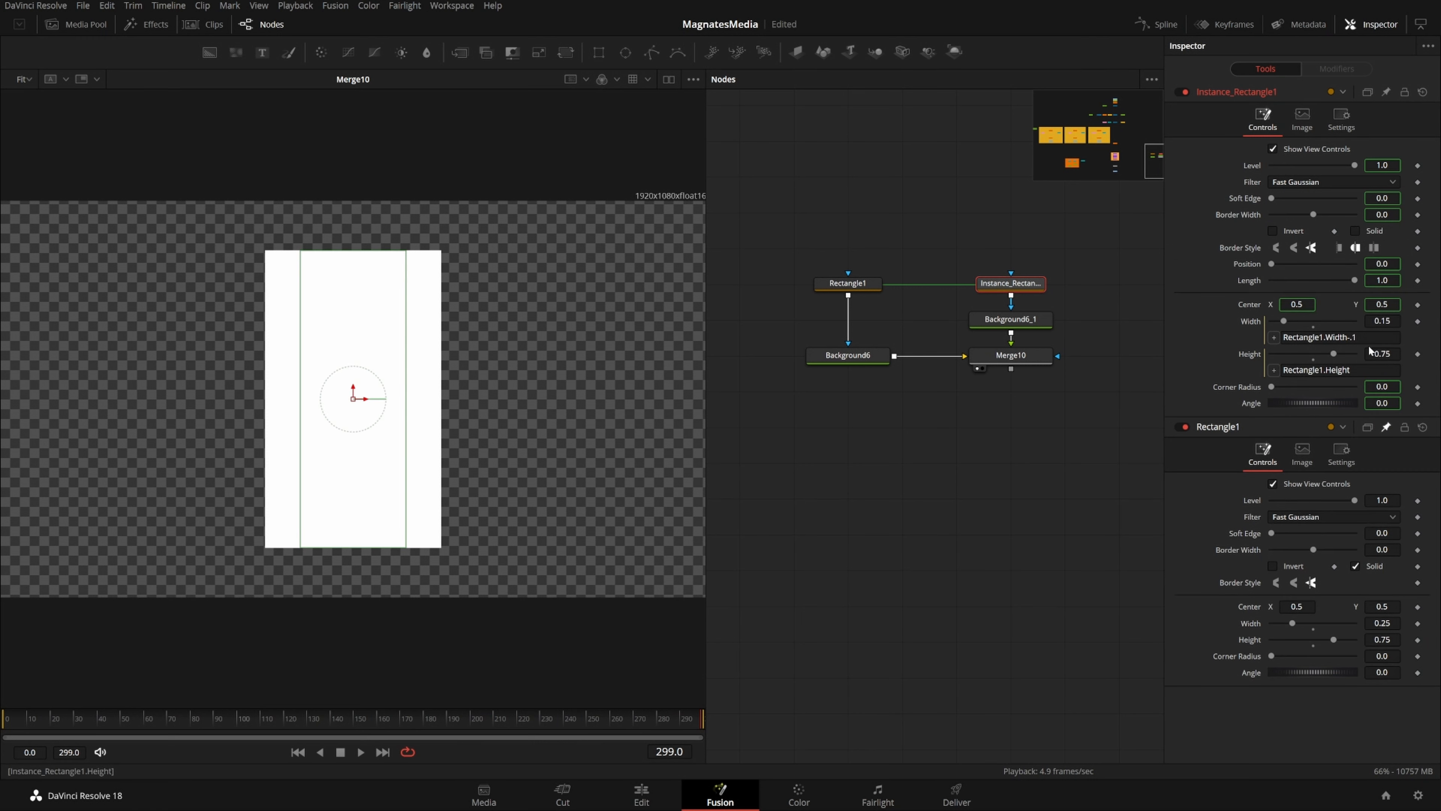
Change the instanced Rectangle's width expression to Rectangle1.Width-.02
left_click(1354, 337)
key("Tab")
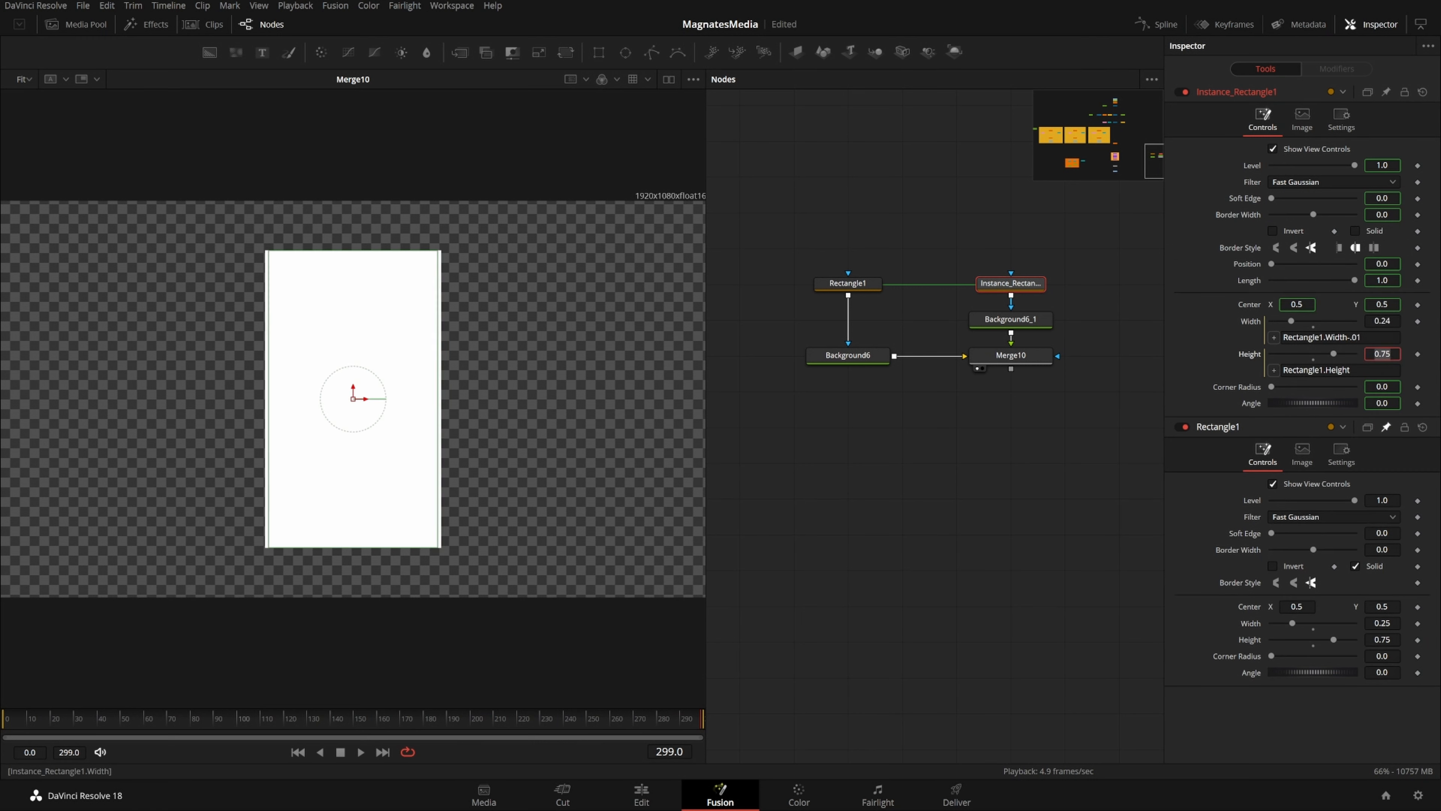
left_click(1362, 337)
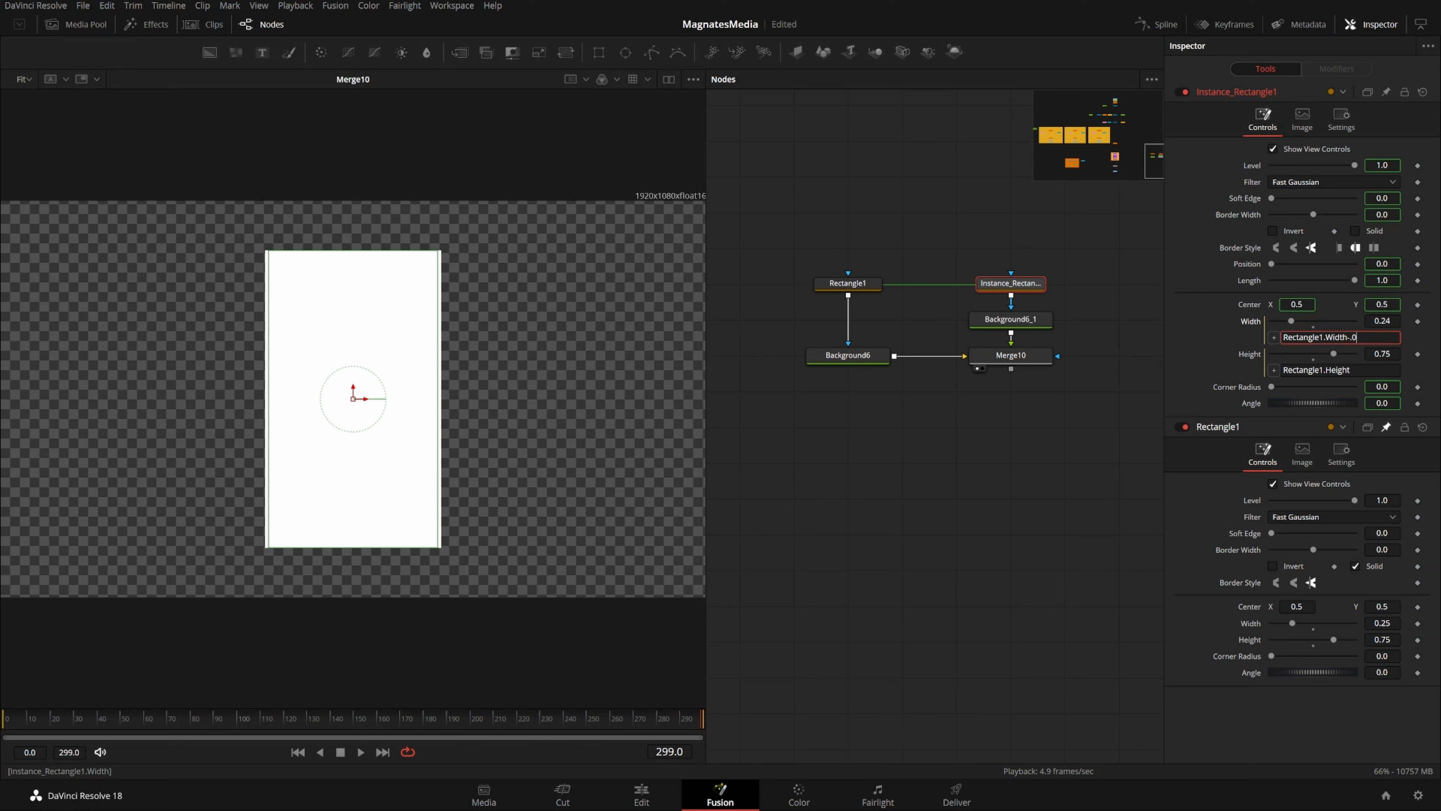
type("2")
key("Return")
Change the instanced Rectangle's height expression to Rectangle1.Height-.03
left_click(1356, 370)
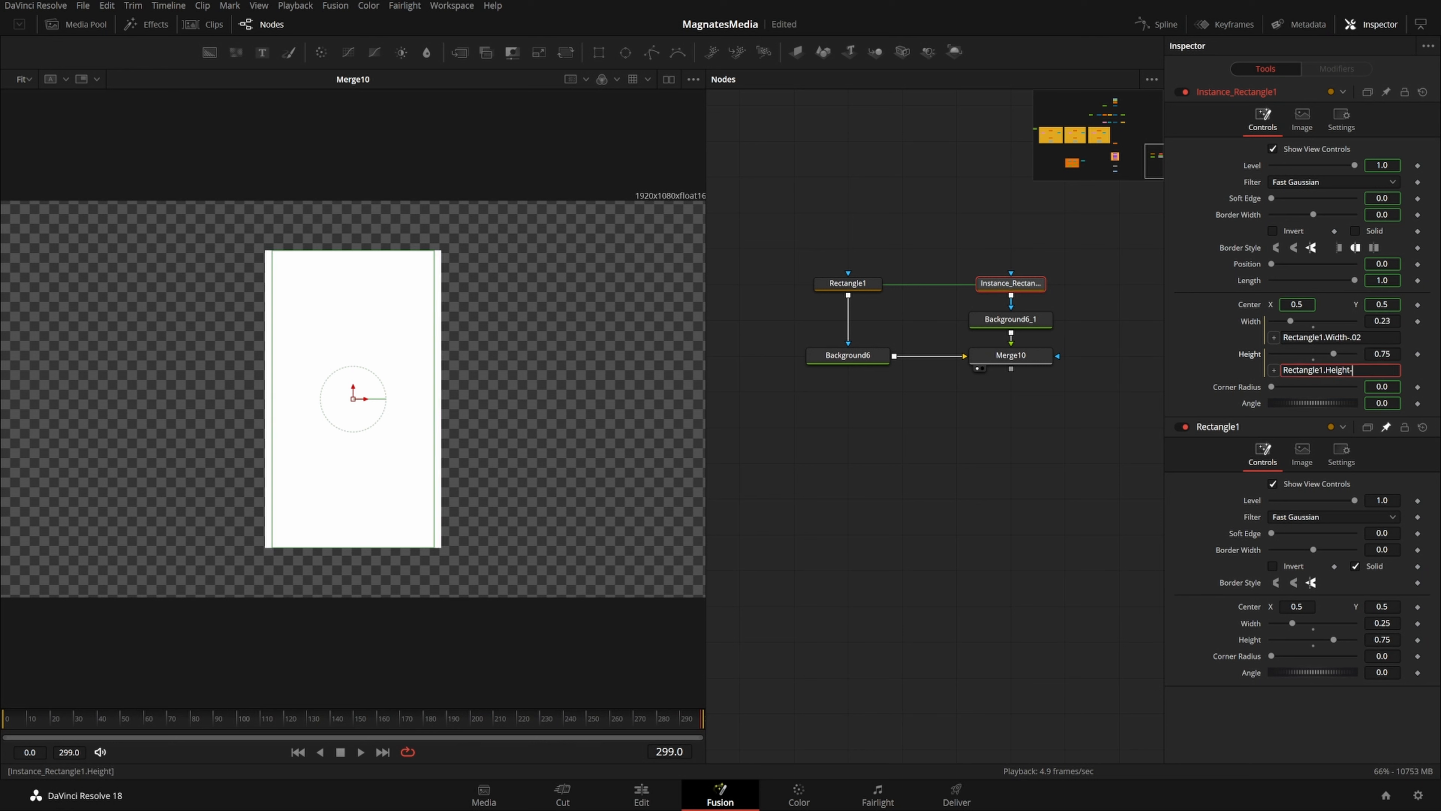
type("-.2")
key("Tab")
left_click(1359, 370)
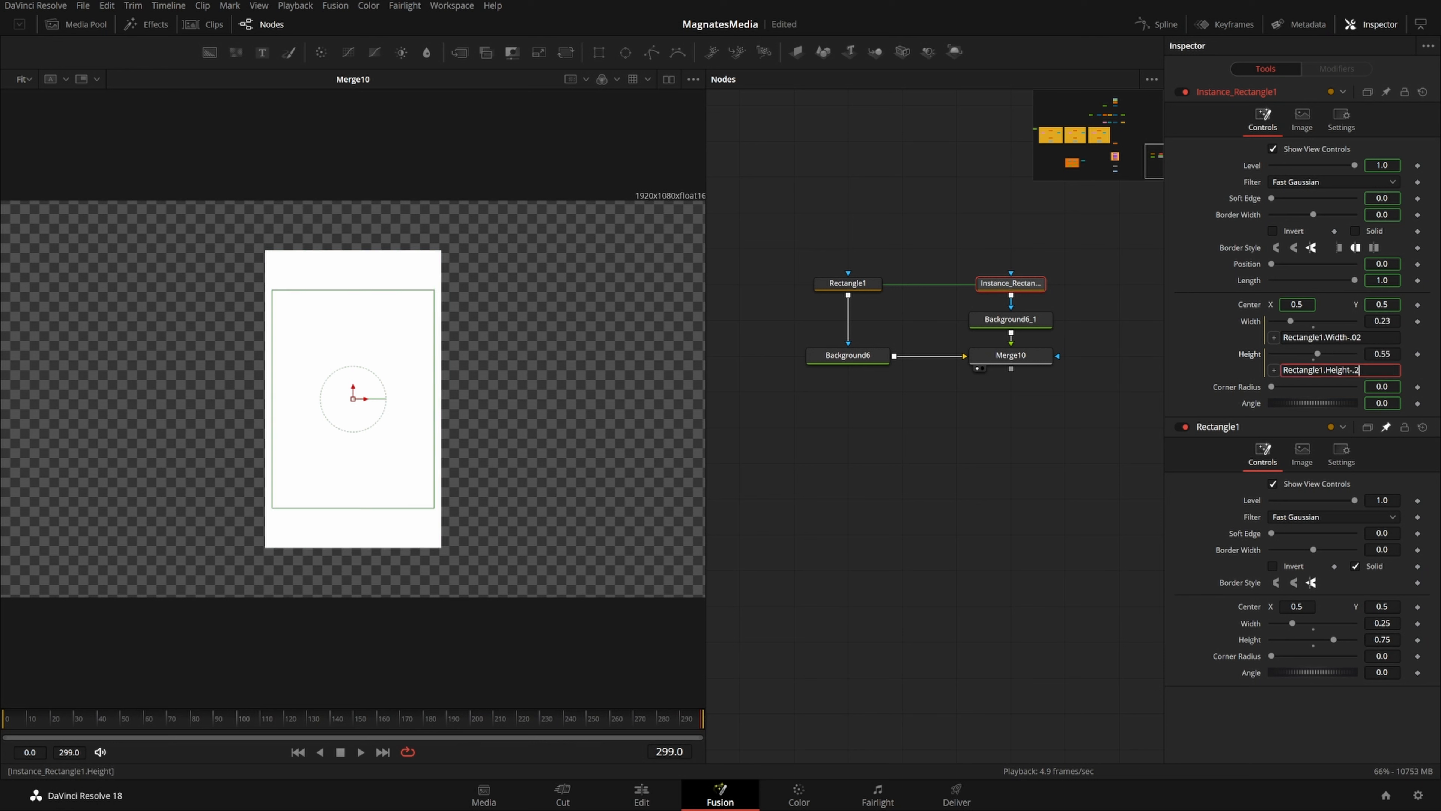
type("0")
key("Tab")
left_click(1369, 370)
type("5")
key("Tab")
left_click(1369, 369)
key("BackSpace")
key("BackSpace")
type("3")
key("Tab")
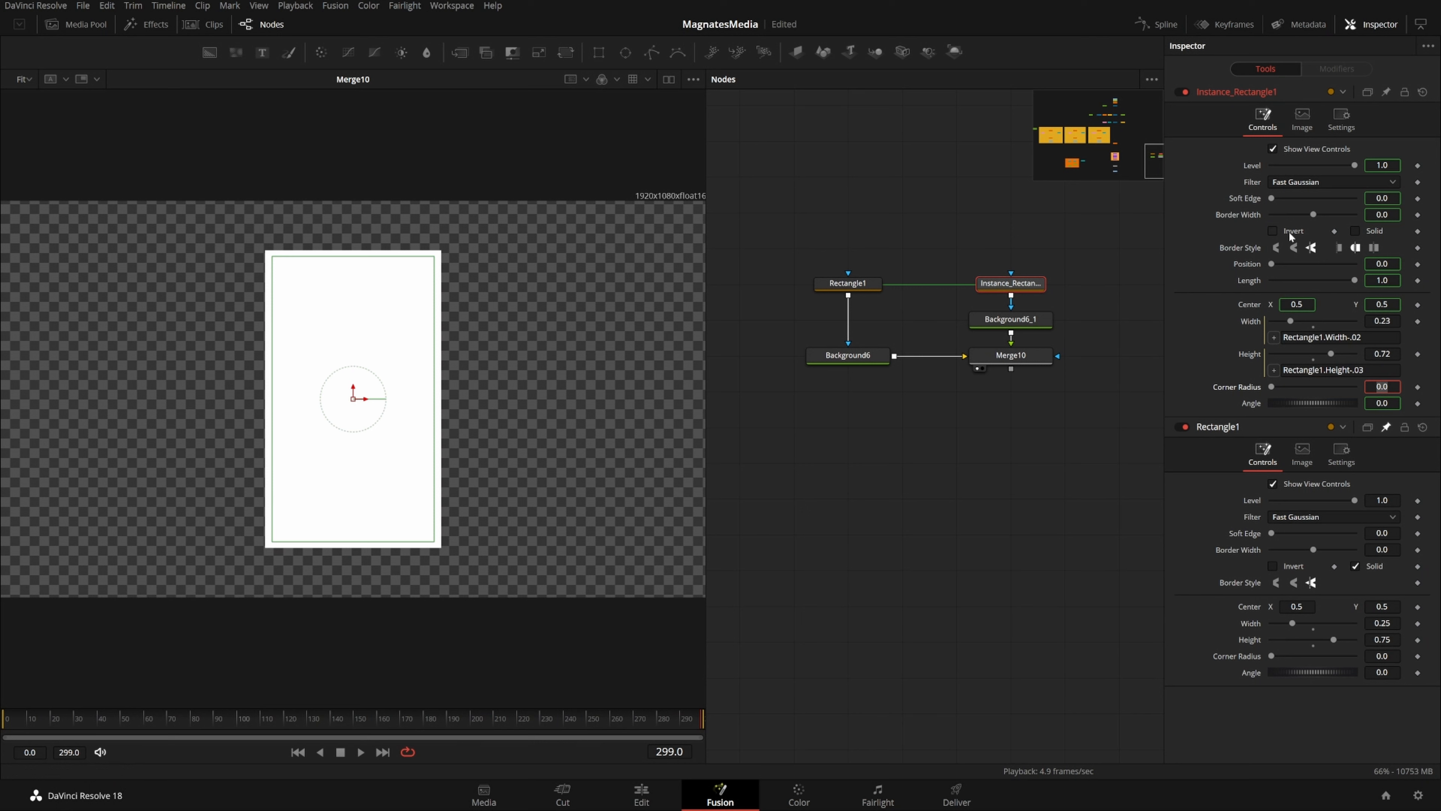
Deinstance the Border Width of the instanced Rectangle and set it to about 0.0082
right_click(1238, 216)
left_click(1287, 337)
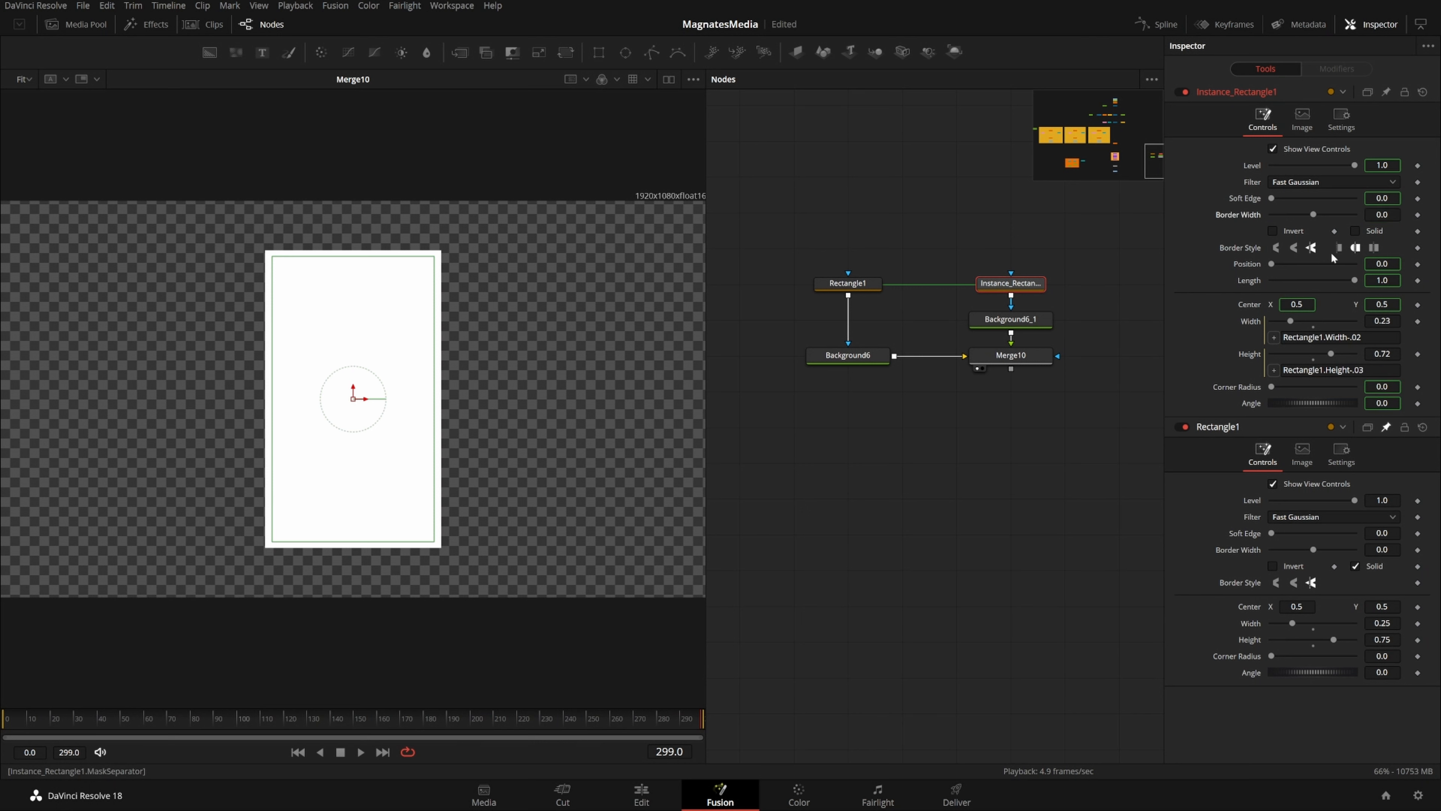
left_click_drag(1382, 215, 1403, 214)
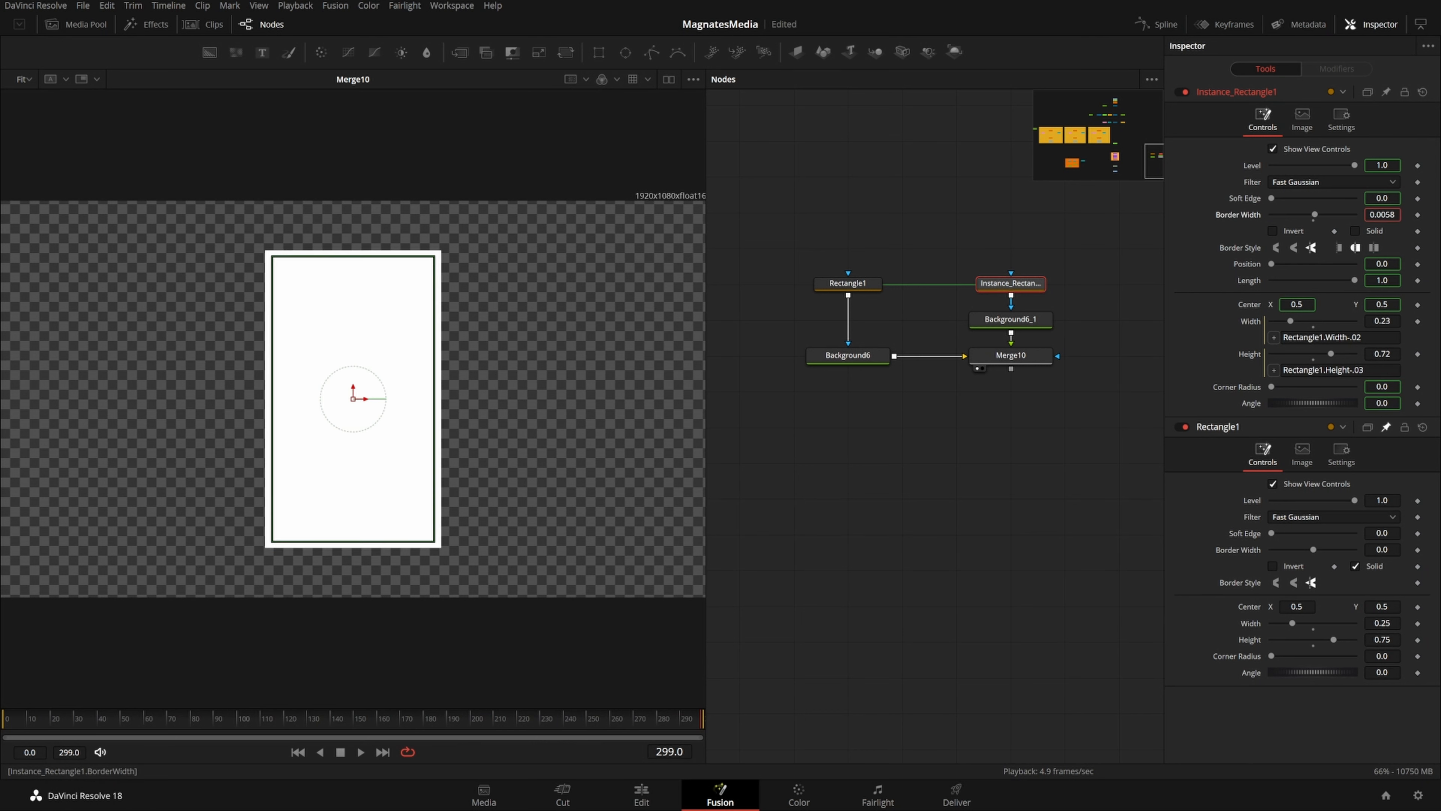
right_click(622, 747)
left_click(656, 709)
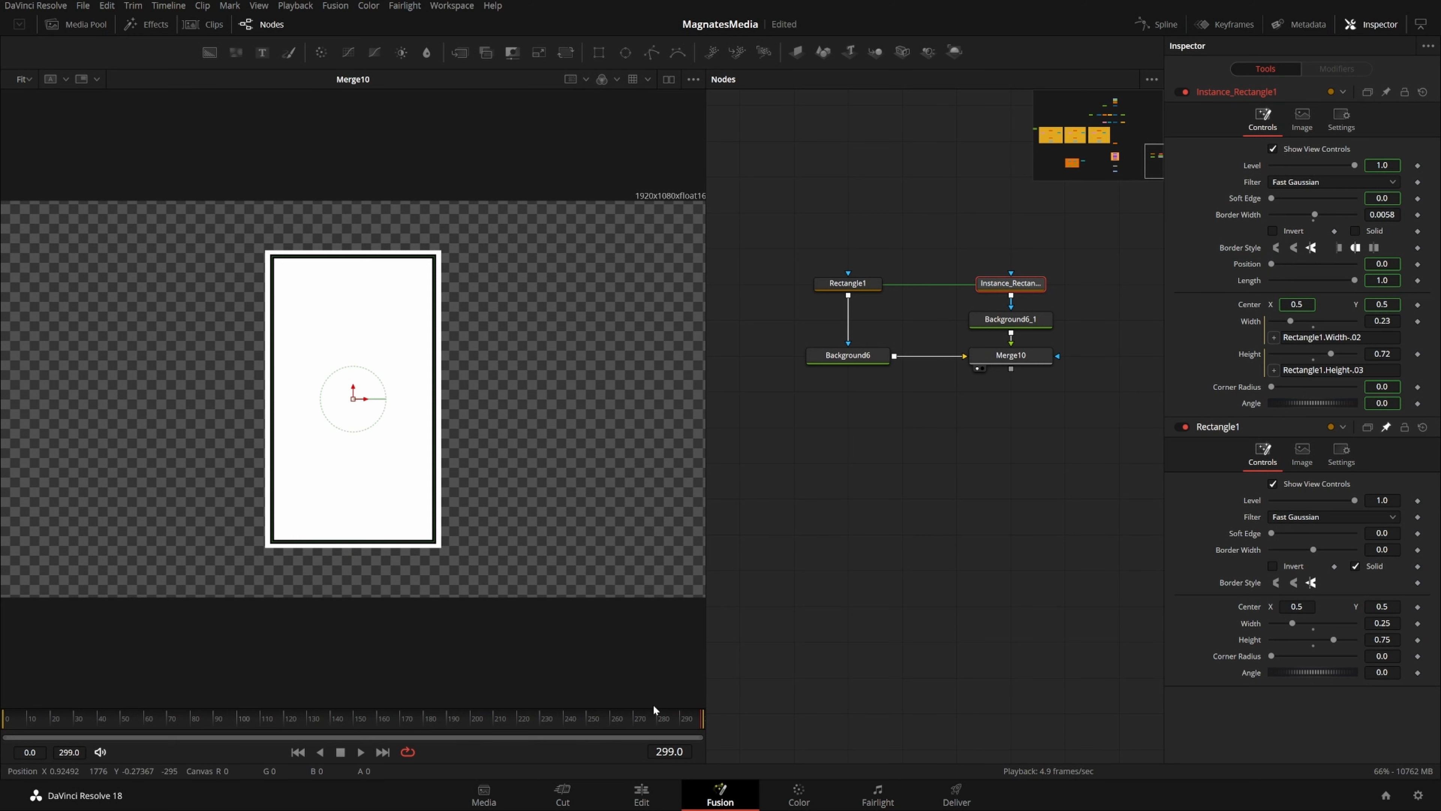
right_click(614, 750)
left_click(635, 711)
left_click_drag(1382, 214, 1390, 215)
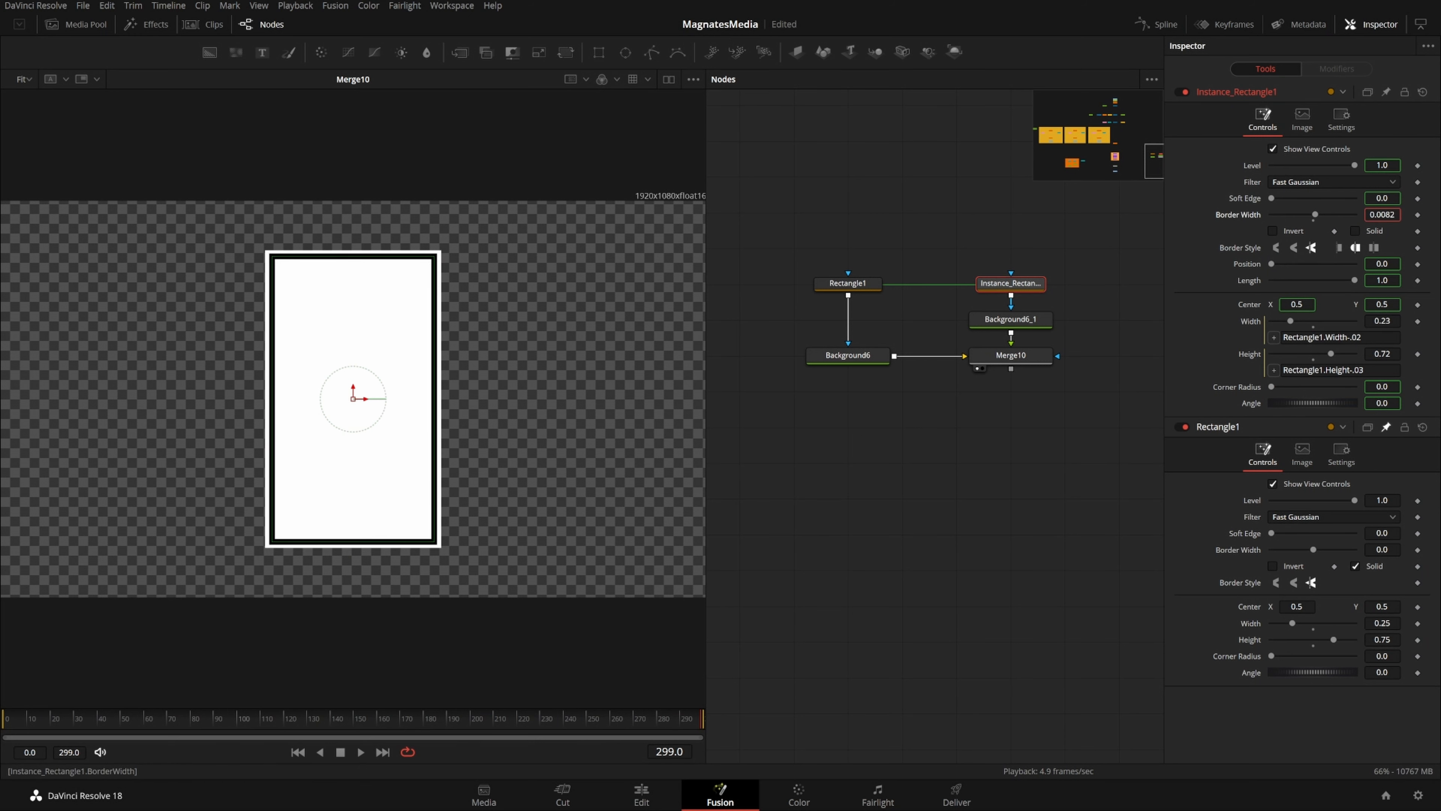
left_click(1056, 429)
Select all the card nodes and add an Underlay behind them
mouse_move(1156, 155)
left_mouse_down()
mouse_move(1106, 148)
mouse_move(1156, 155)
left_mouse_up()
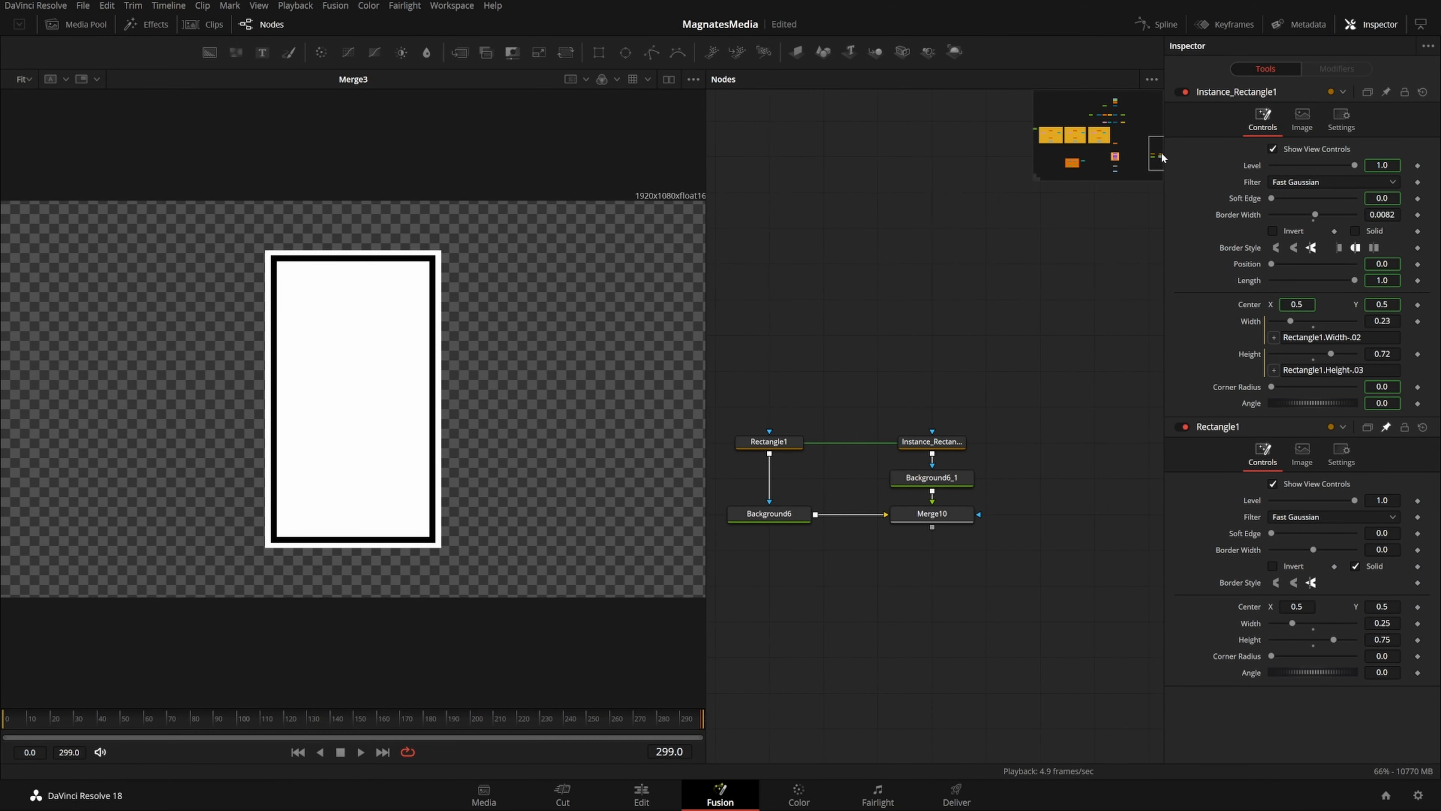
left_click_drag(1024, 329, 721, 608)
key("shift+space")
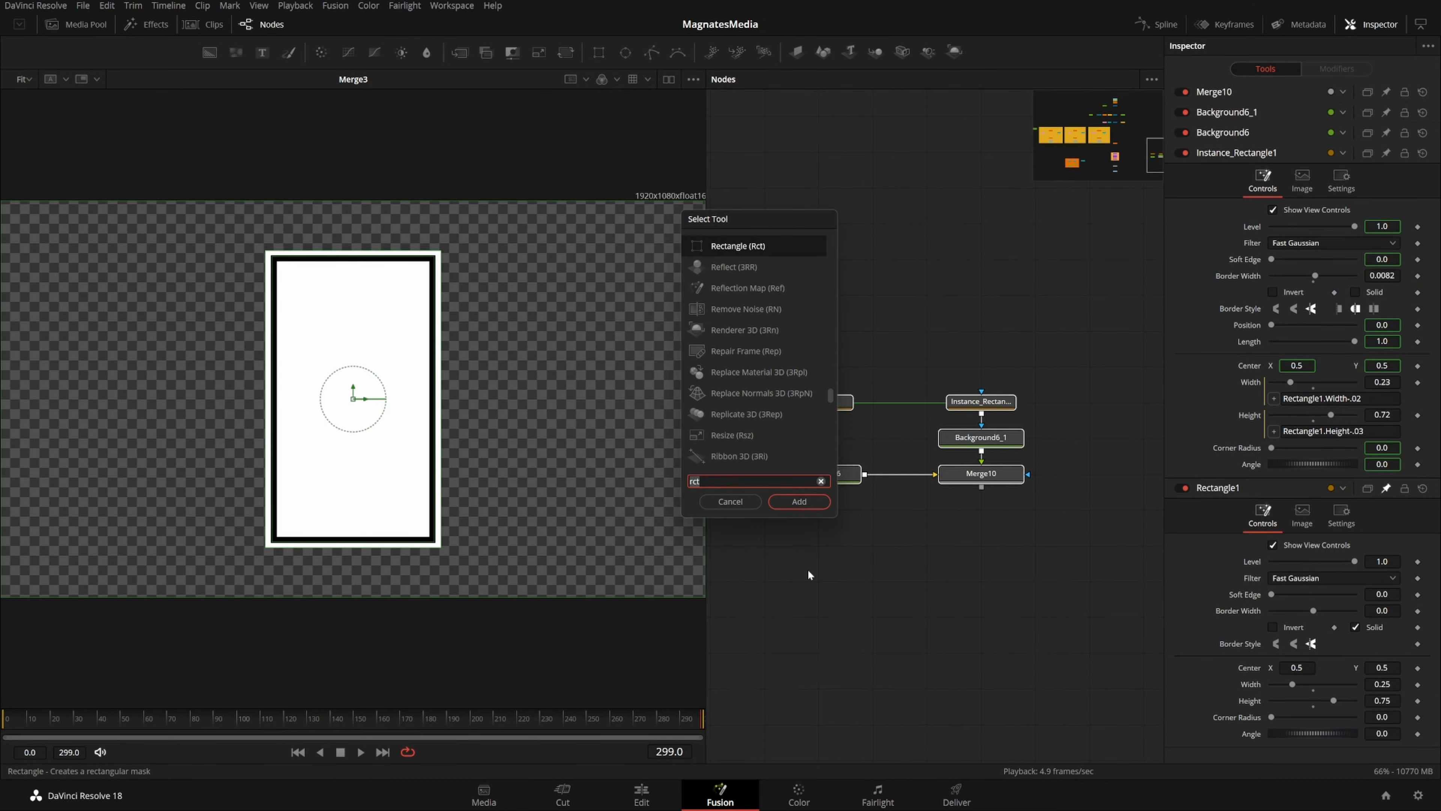
type("und")
key("Return")
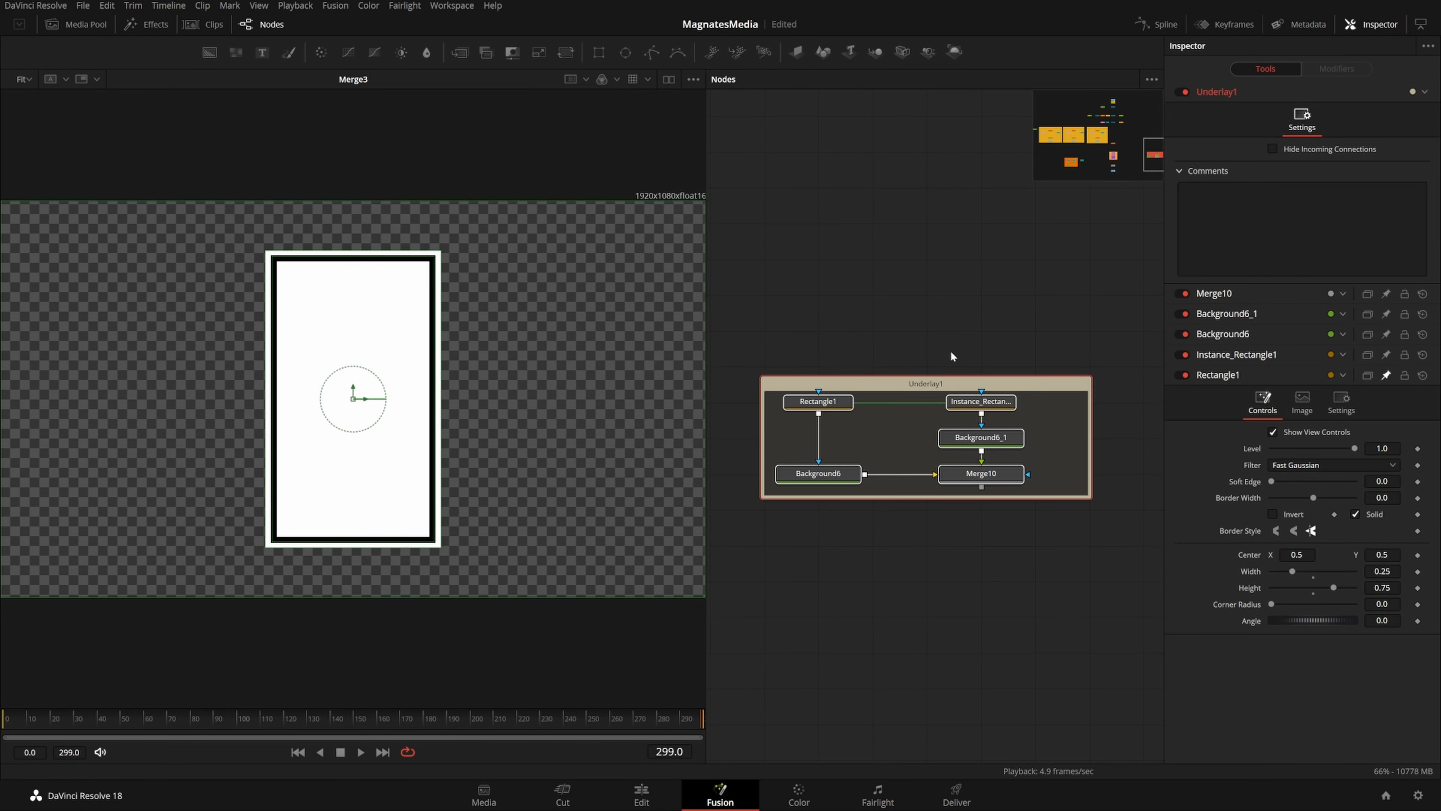
Rename the underlay as CARD_TEMPLATE and color it orange
left_click(939, 386)
key("F2")
key("BackSpace")
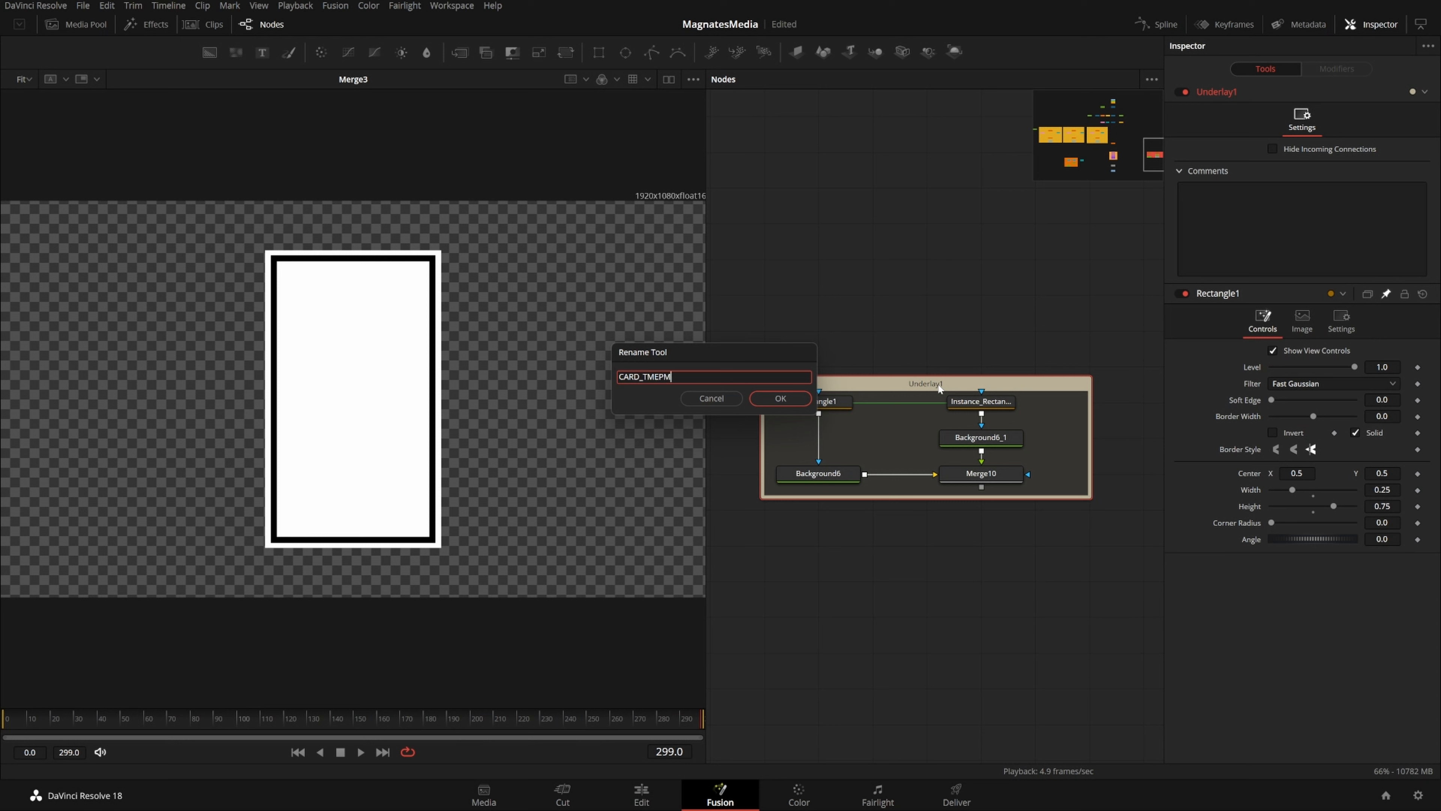
key("Return")
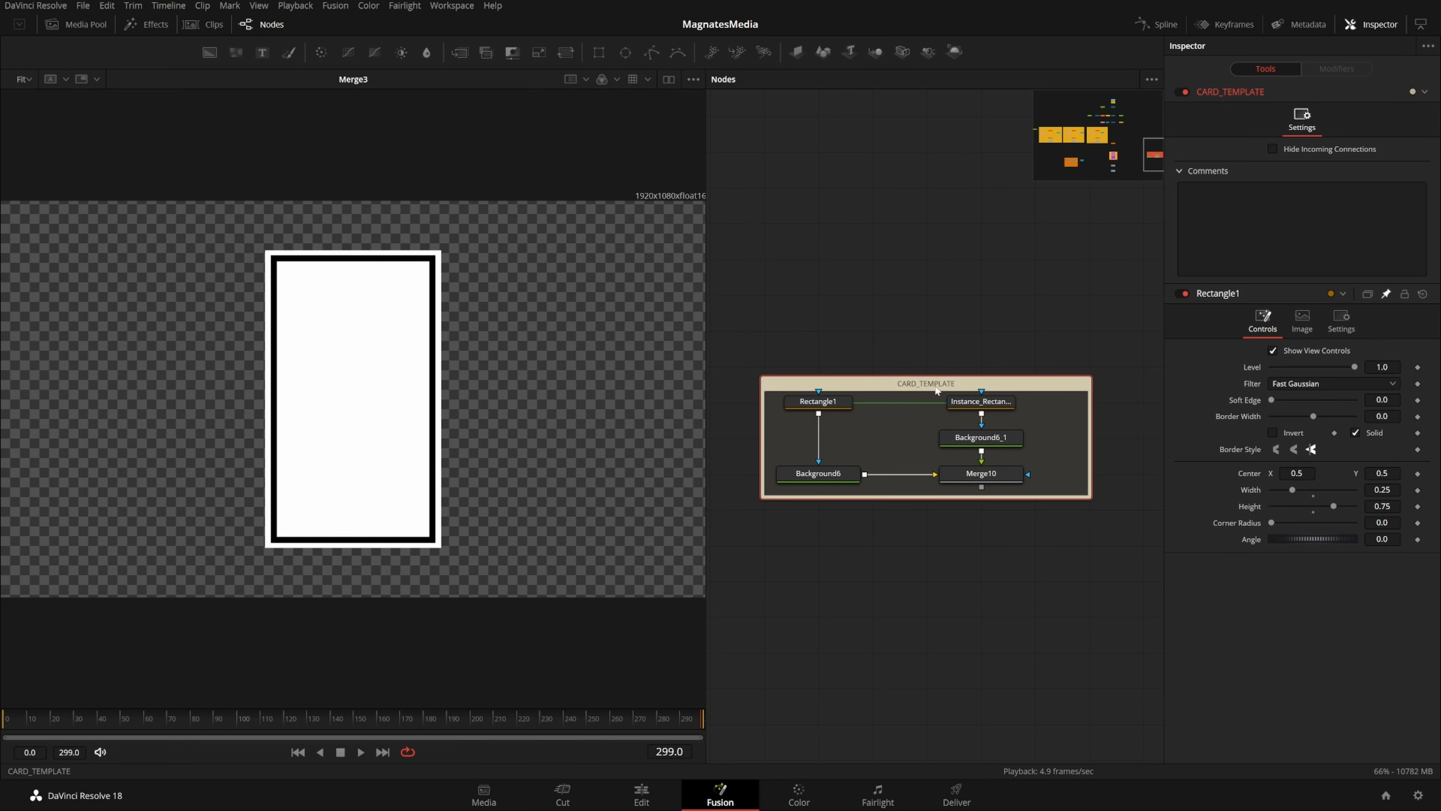
right_click(937, 389)
mouse_move(988, 557)
left_click(1095, 577)
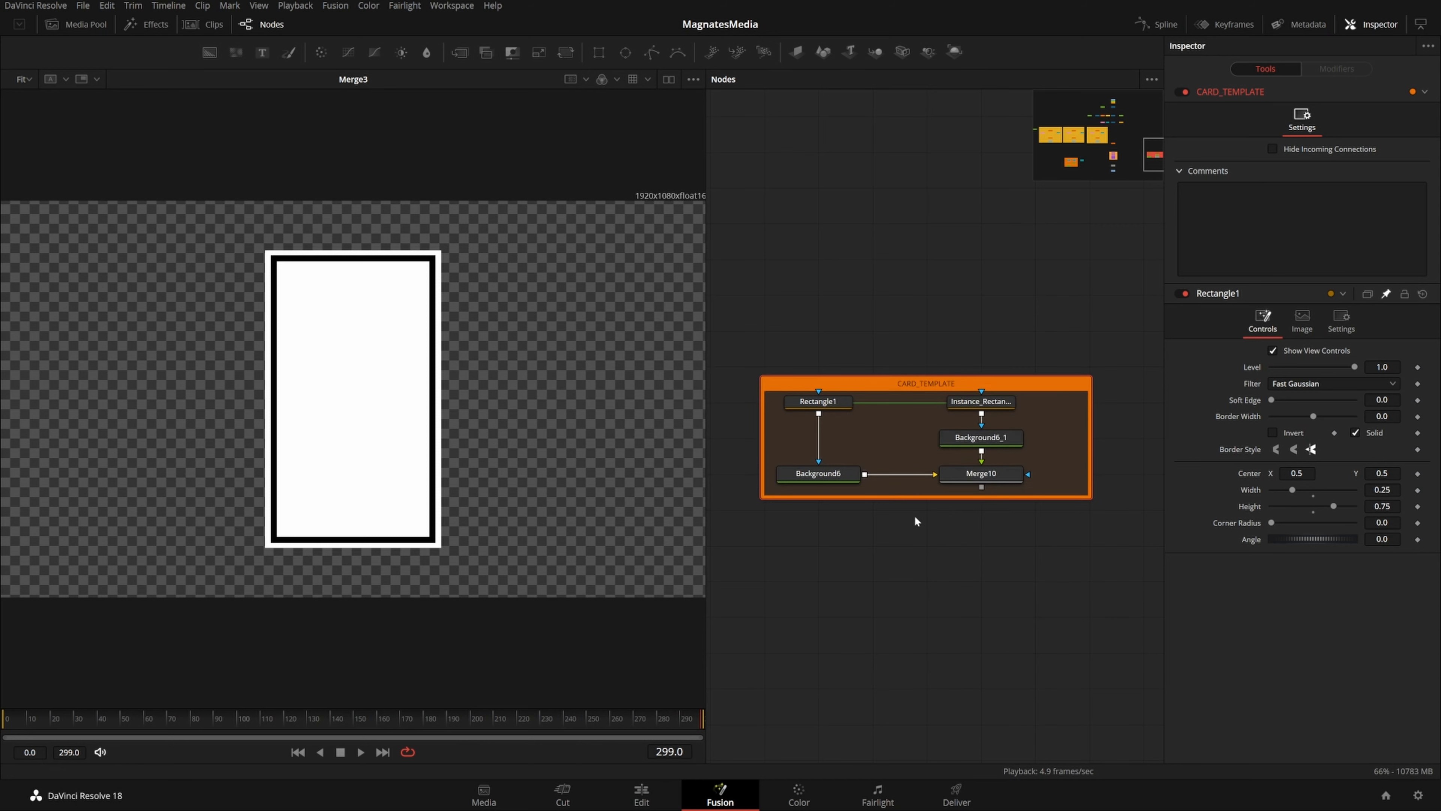
Add a Wireless Link node and place it below the CARD_TEMPLATE underlay
scroll(909, 364, "down", 3)
left_click(957, 367)
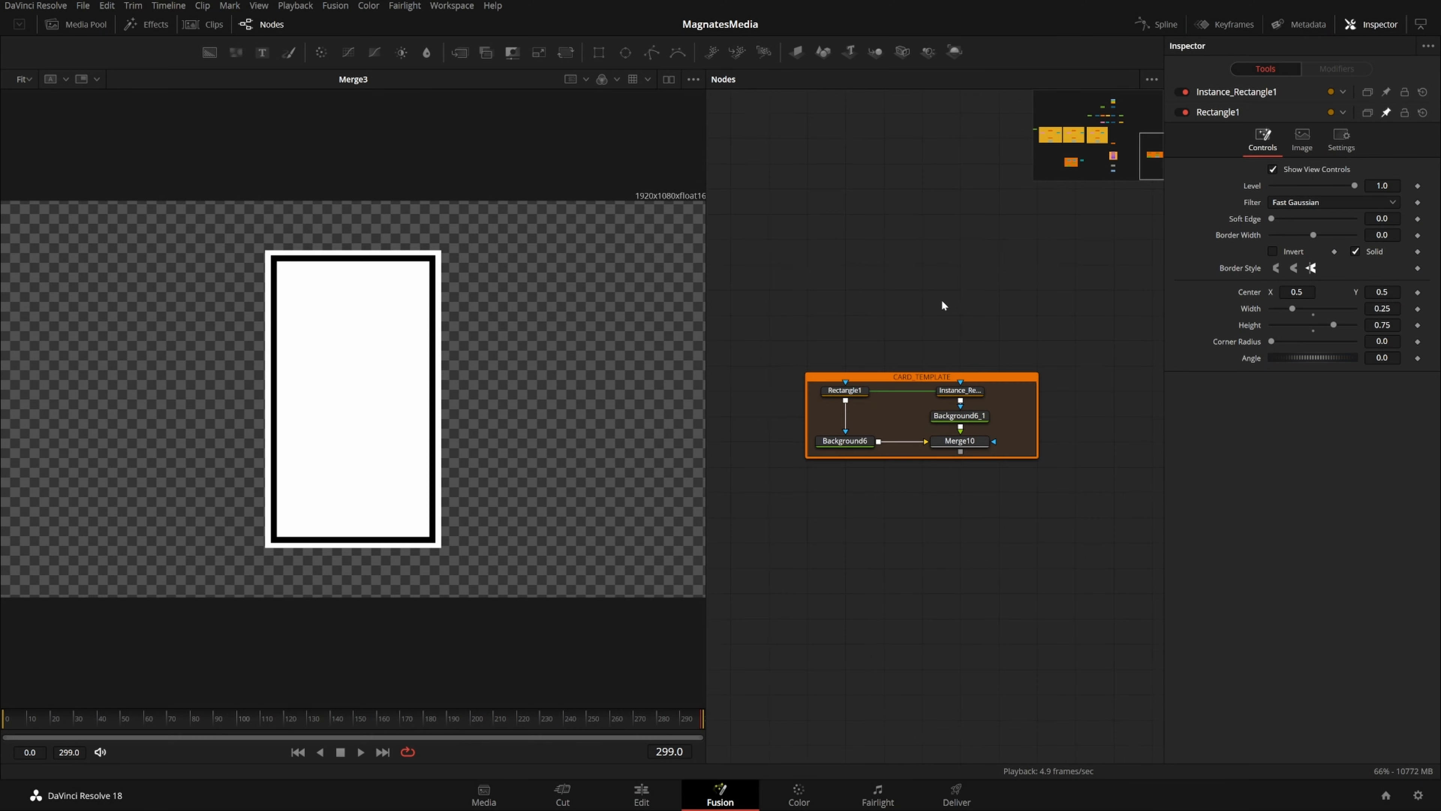
key("shift+space")
type("wire")
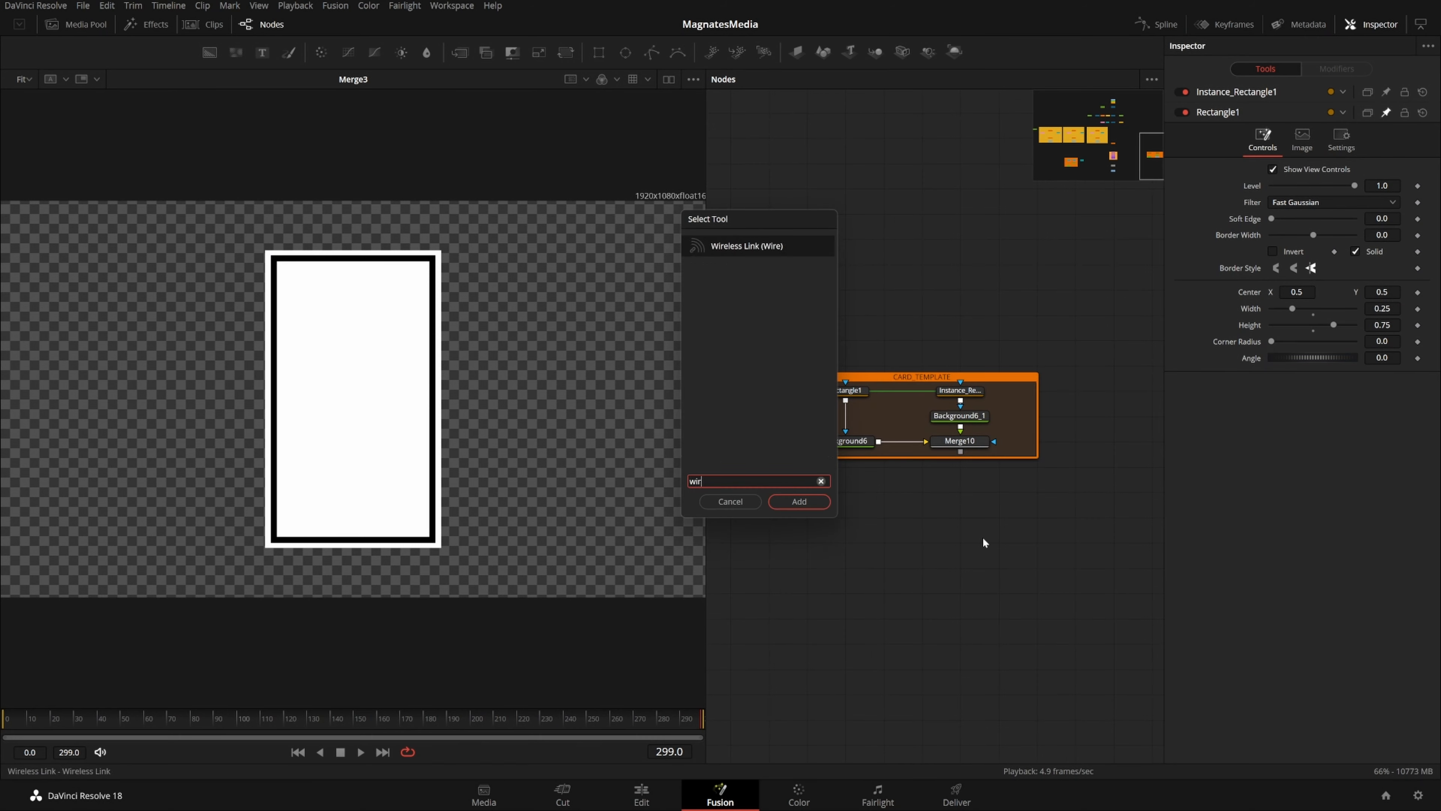
key("Return")
left_click_drag(997, 538, 959, 515)
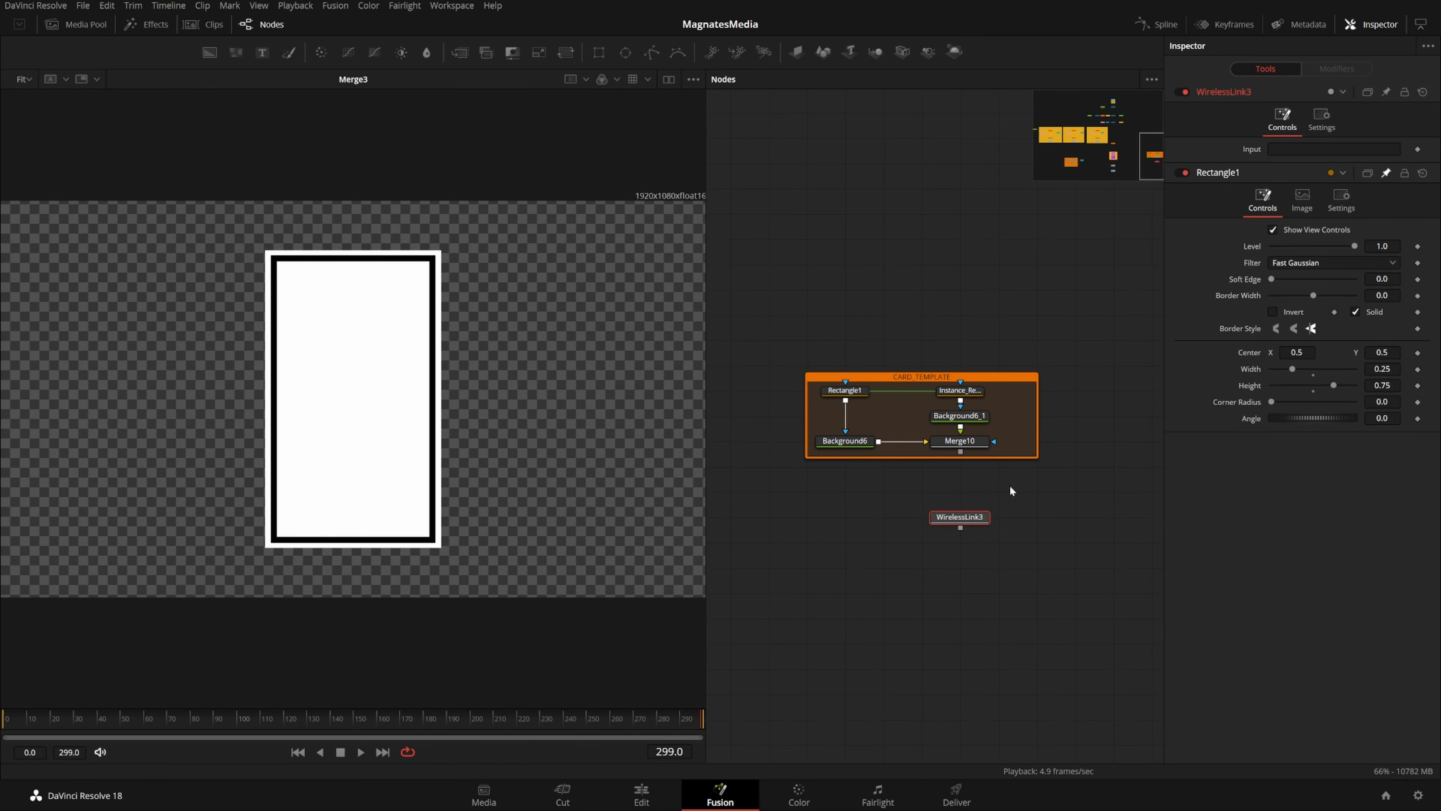
Set Merge10 as the input of the new Wireless Link and show the link's output in the viewer
left_click(1010, 488)
left_click(982, 518)
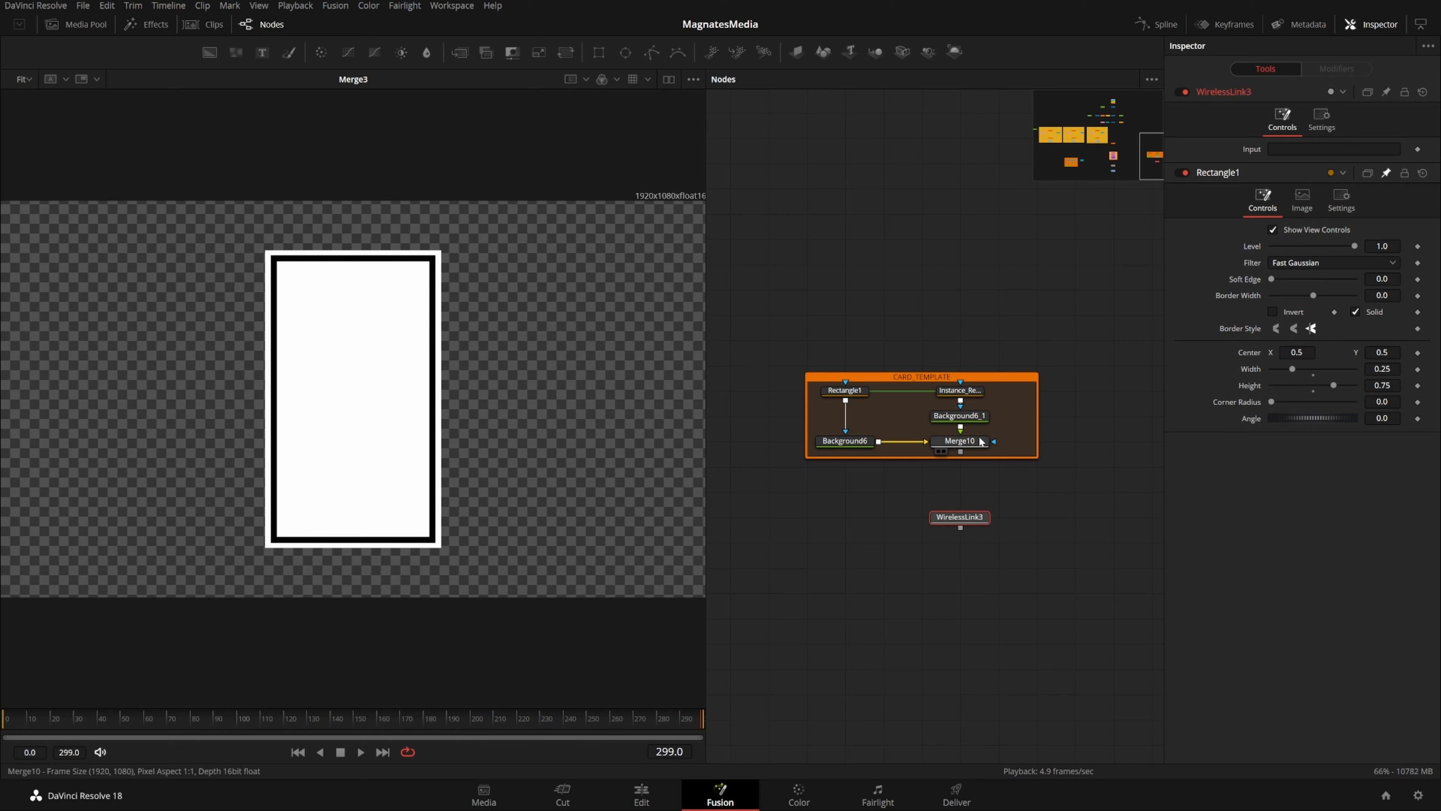
left_click_drag(976, 443, 1345, 149)
left_click(1075, 568)
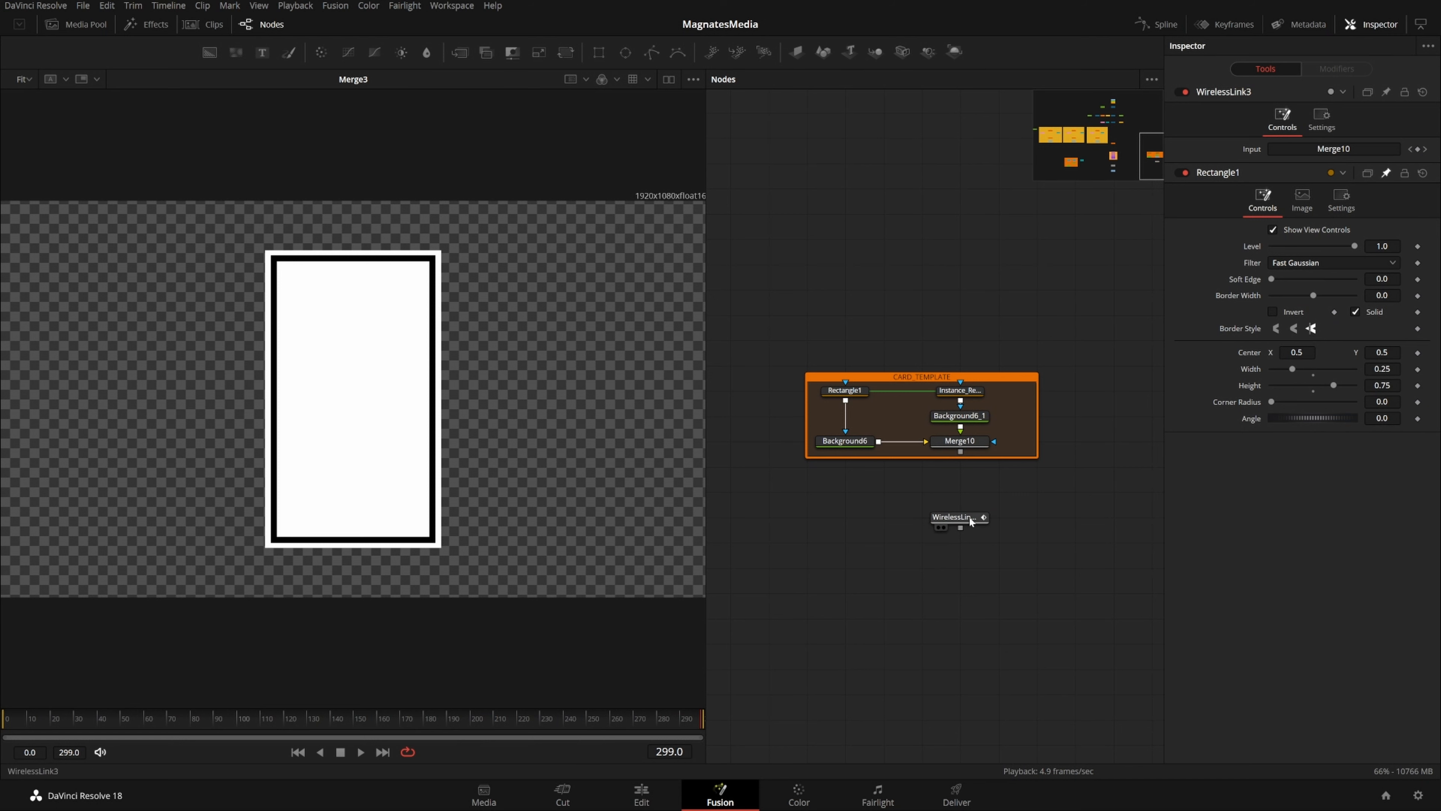
left_click_drag(430, 505, 430, 505)
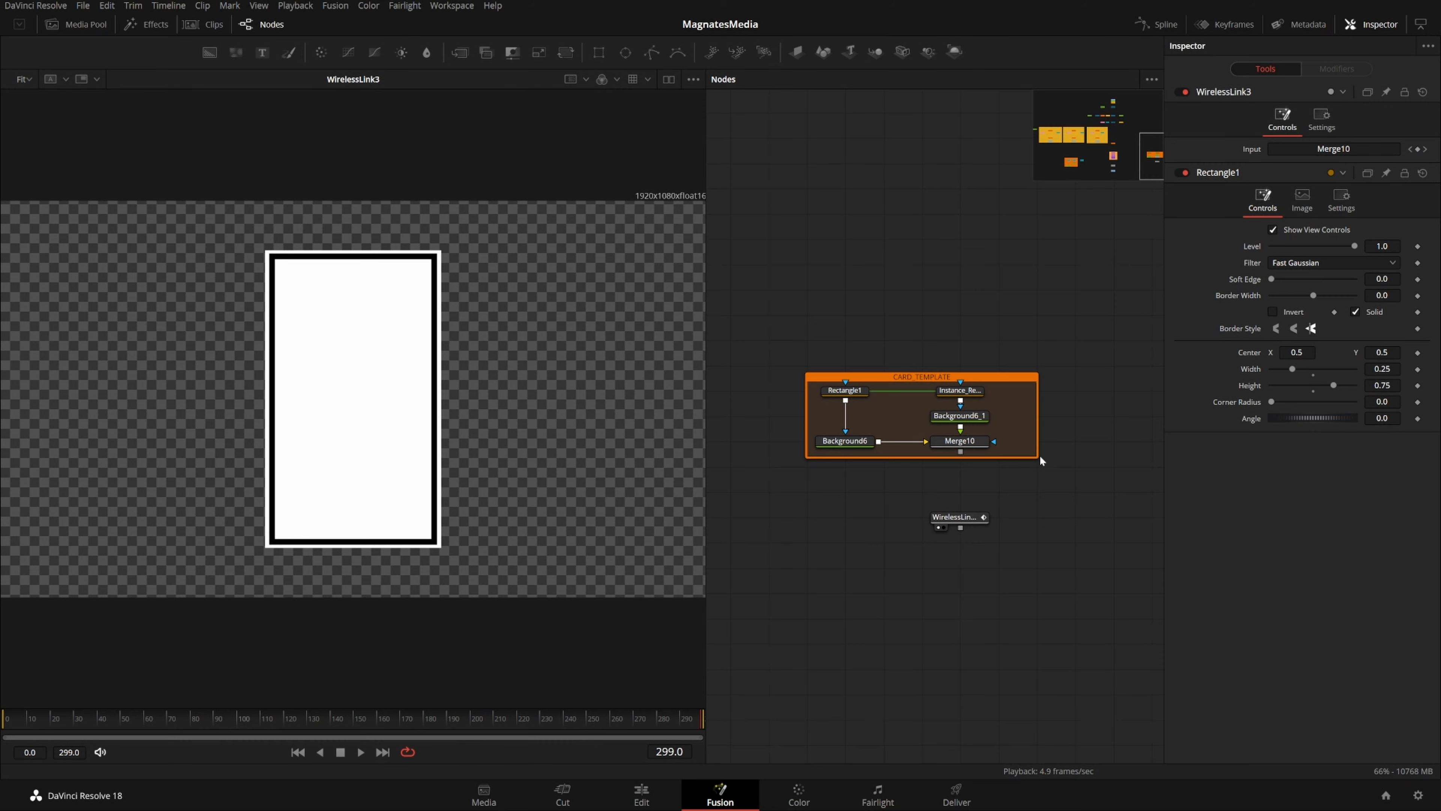
Copy the background group from MediaIn4 to Merge1, including Background1, and paste it into empty space above the card template
left_click(1105, 134)
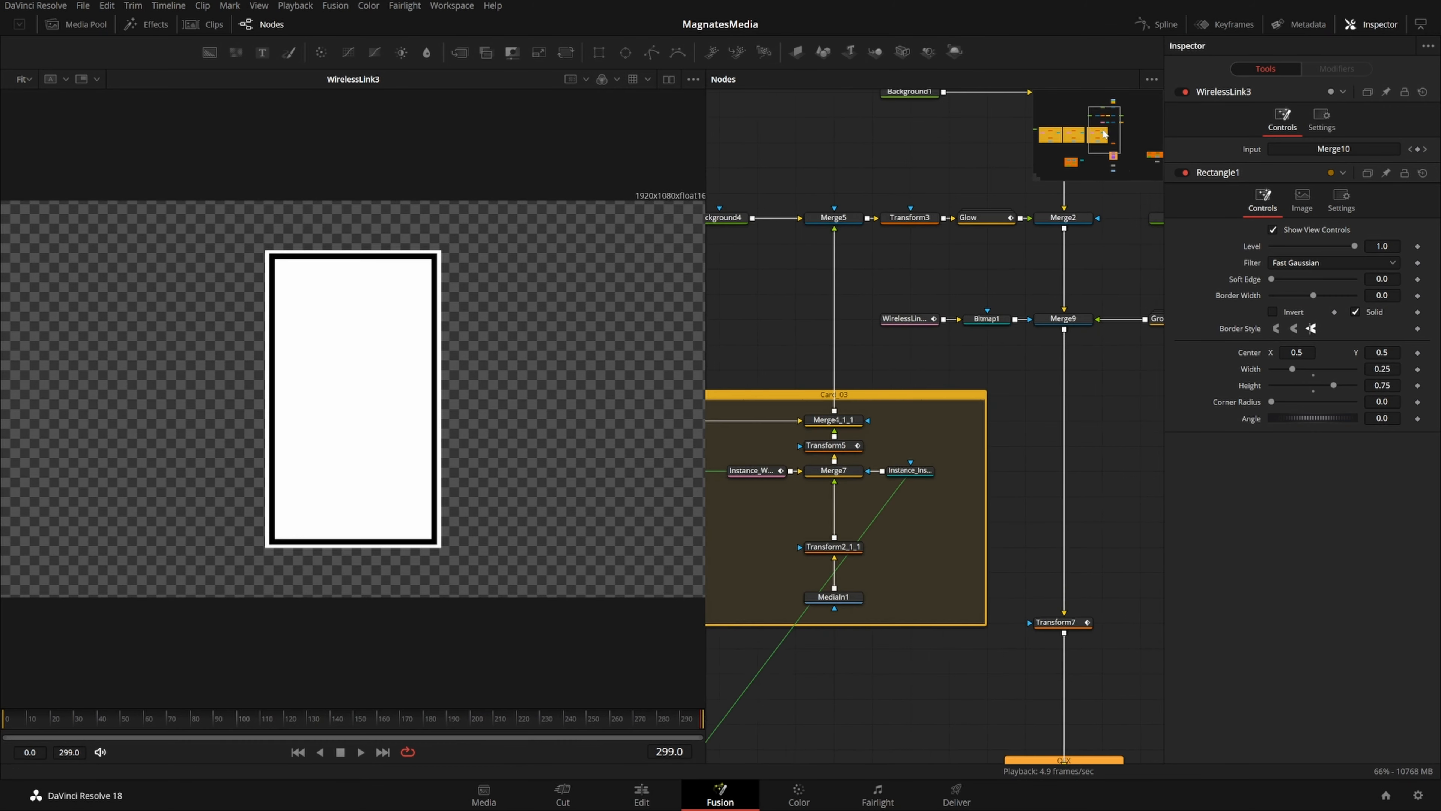
left_click_drag(1105, 134, 1112, 109)
left_click_drag(1052, 261, 800, 453)
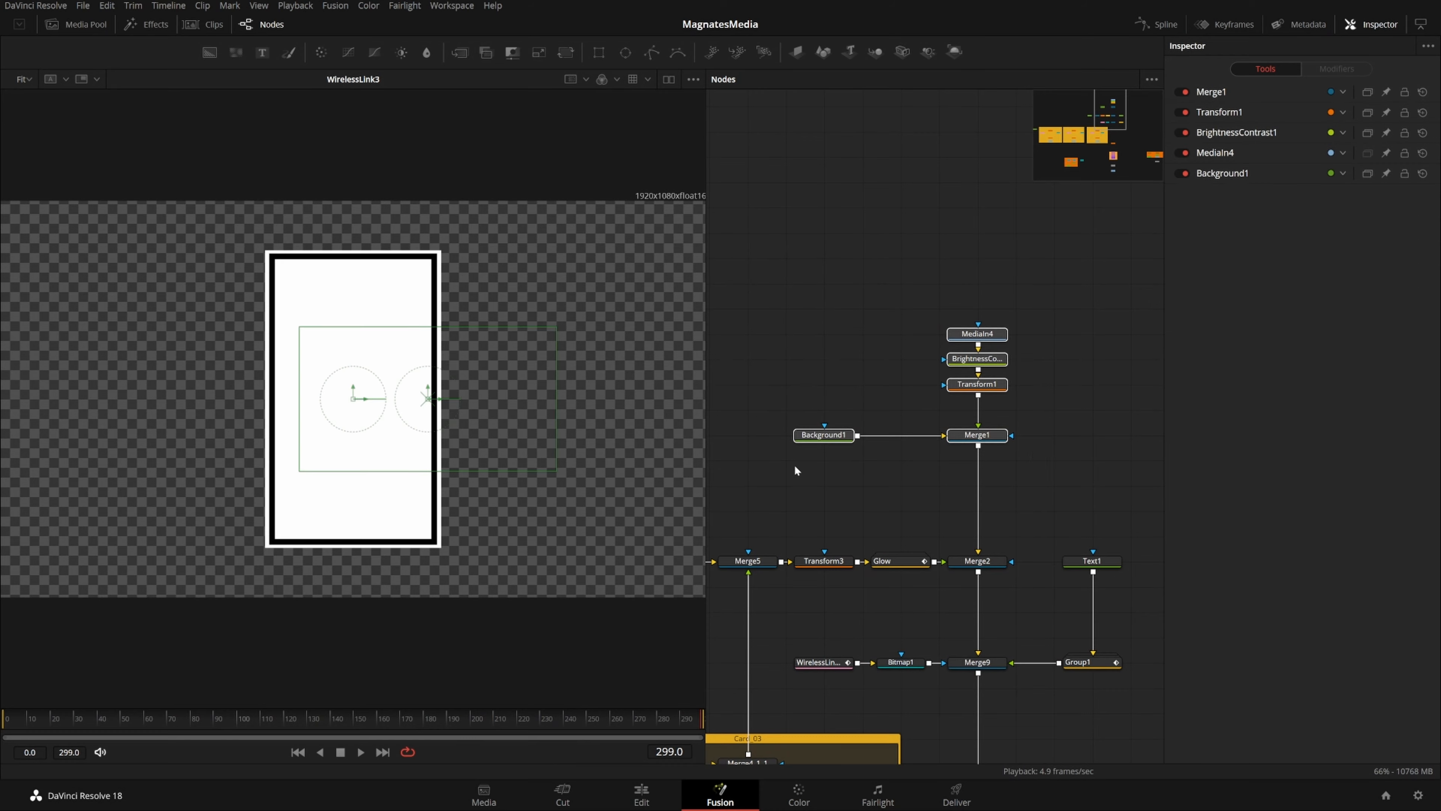
left_click(1141, 129)
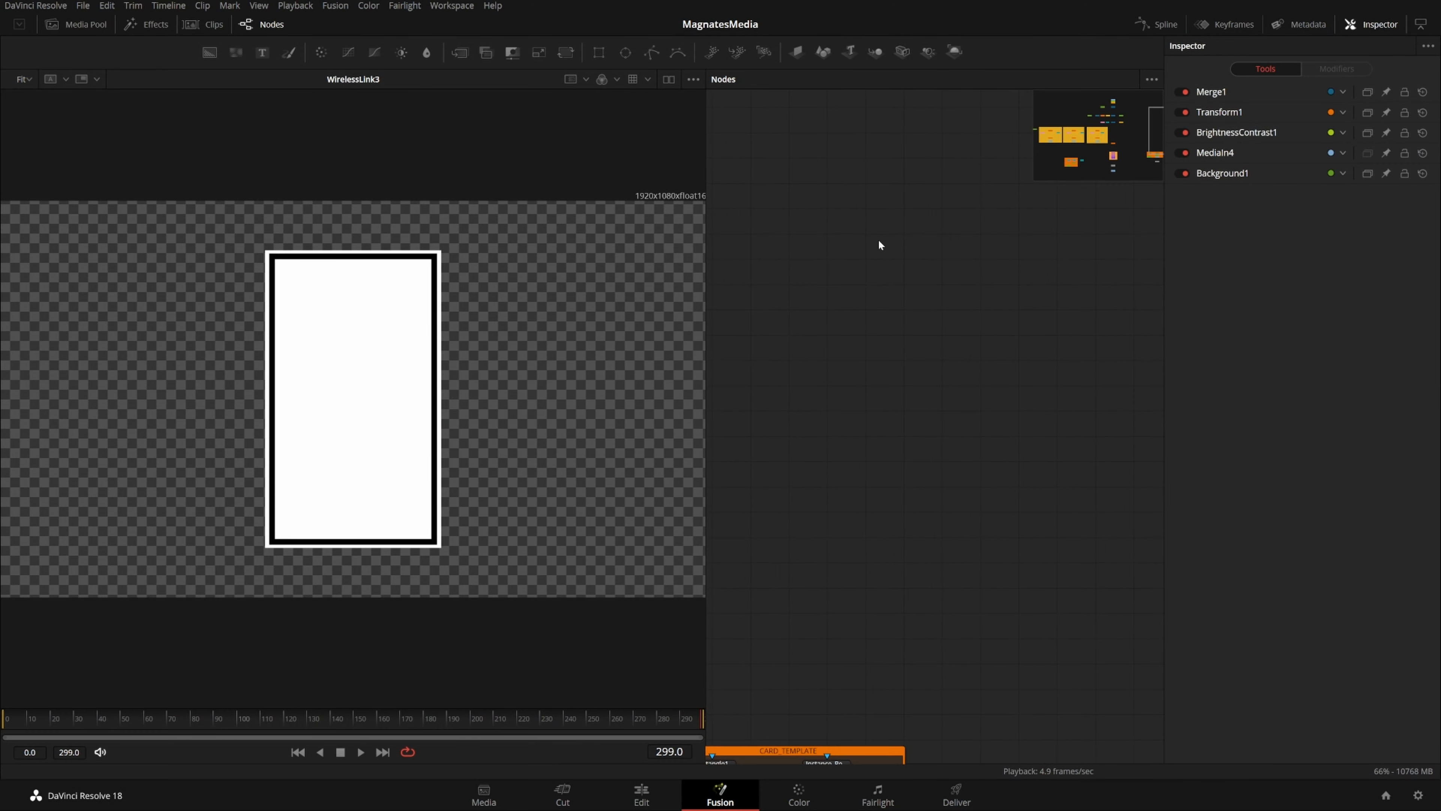
key("ctrl+v")
left_click_drag(928, 302, 1012, 325)
left_click(1012, 324)
View the pasted MediaIn4_1 texture and examine the settings of BrightnessContrast1_1
left_click(928, 265)
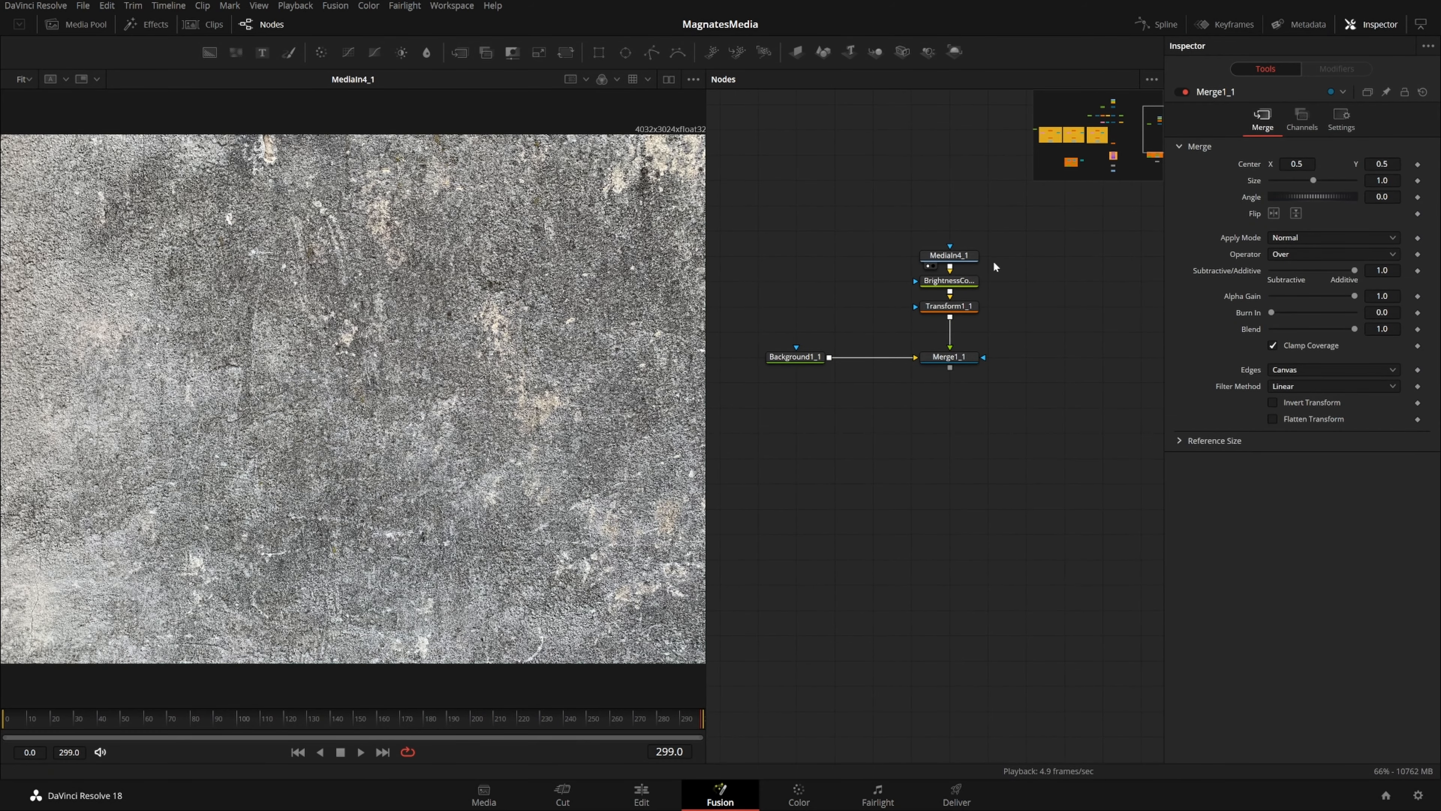
left_click(971, 255)
left_click(963, 283)
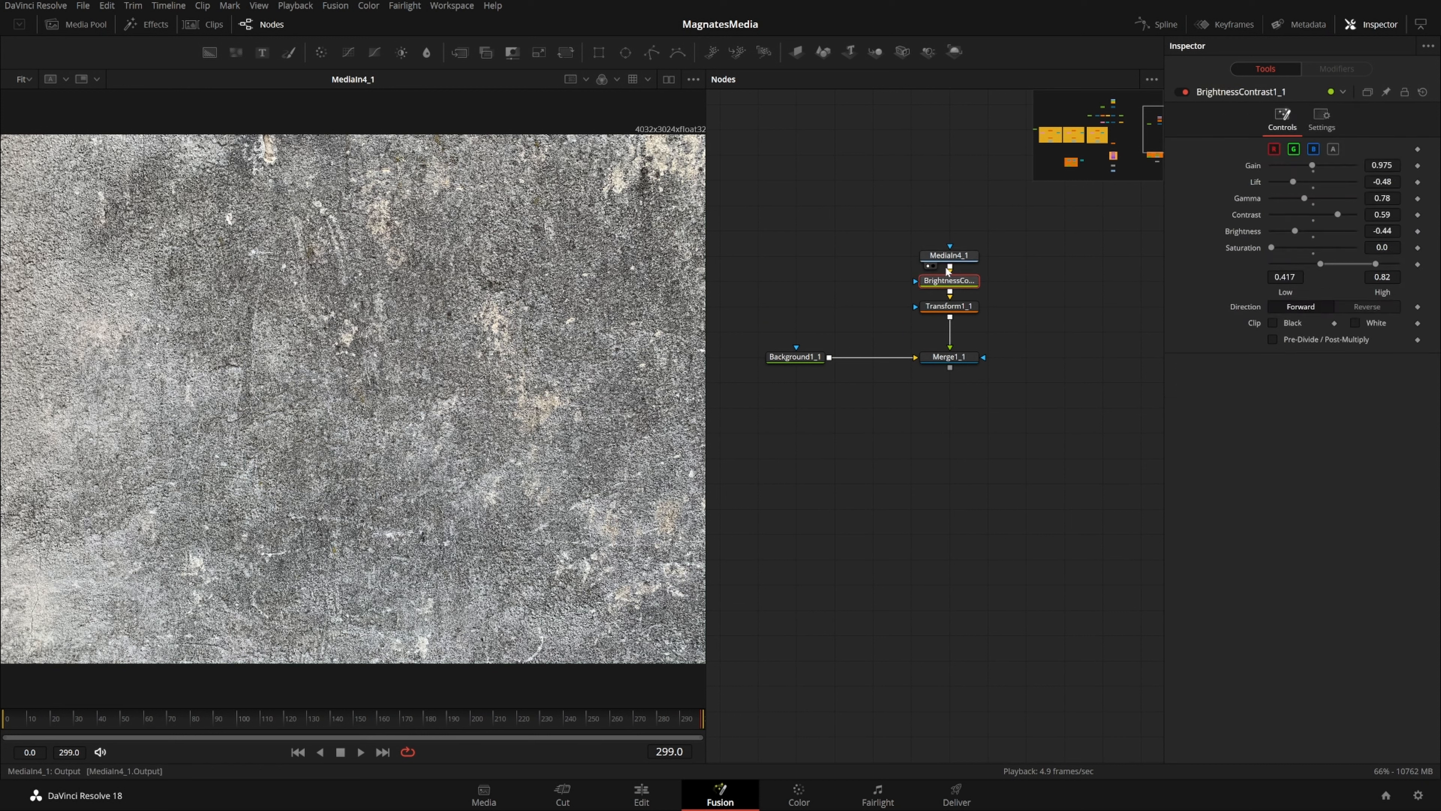
Show the Transform1_1 node in the viewer and increase its size to 0.451
left_click_drag(927, 277, 935, 279)
left_click(972, 307)
key("1")
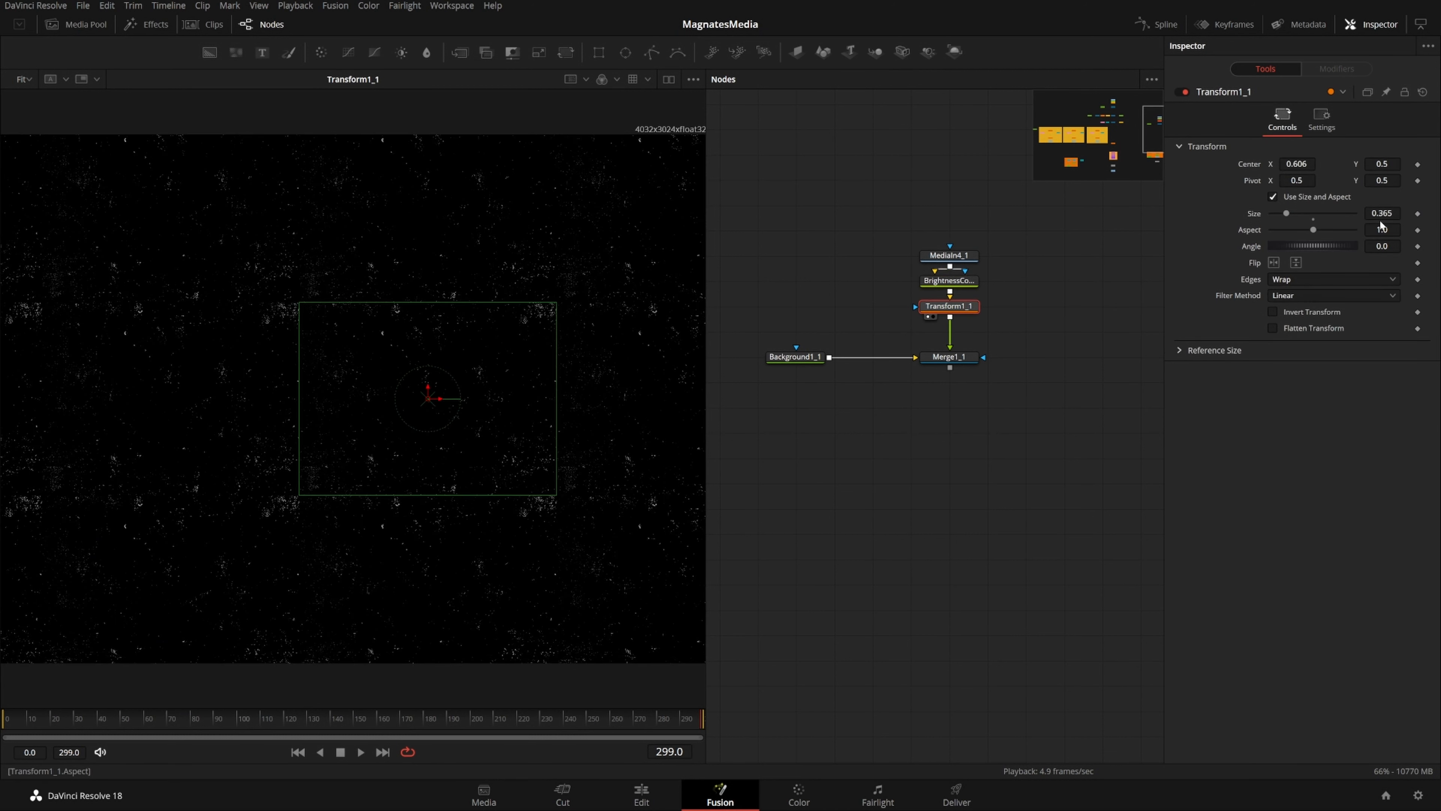
mouse_move(1380, 215)
left_mouse_down()
mouse_move(1424, 215)
mouse_move(1362, 215)
mouse_move(1404, 215)
mouse_move(1391, 215)
left_mouse_up()
Try Canvas edges on Transform1_1 before restoring Wrap, and try reducing its size to 0.101
left_click(1302, 279)
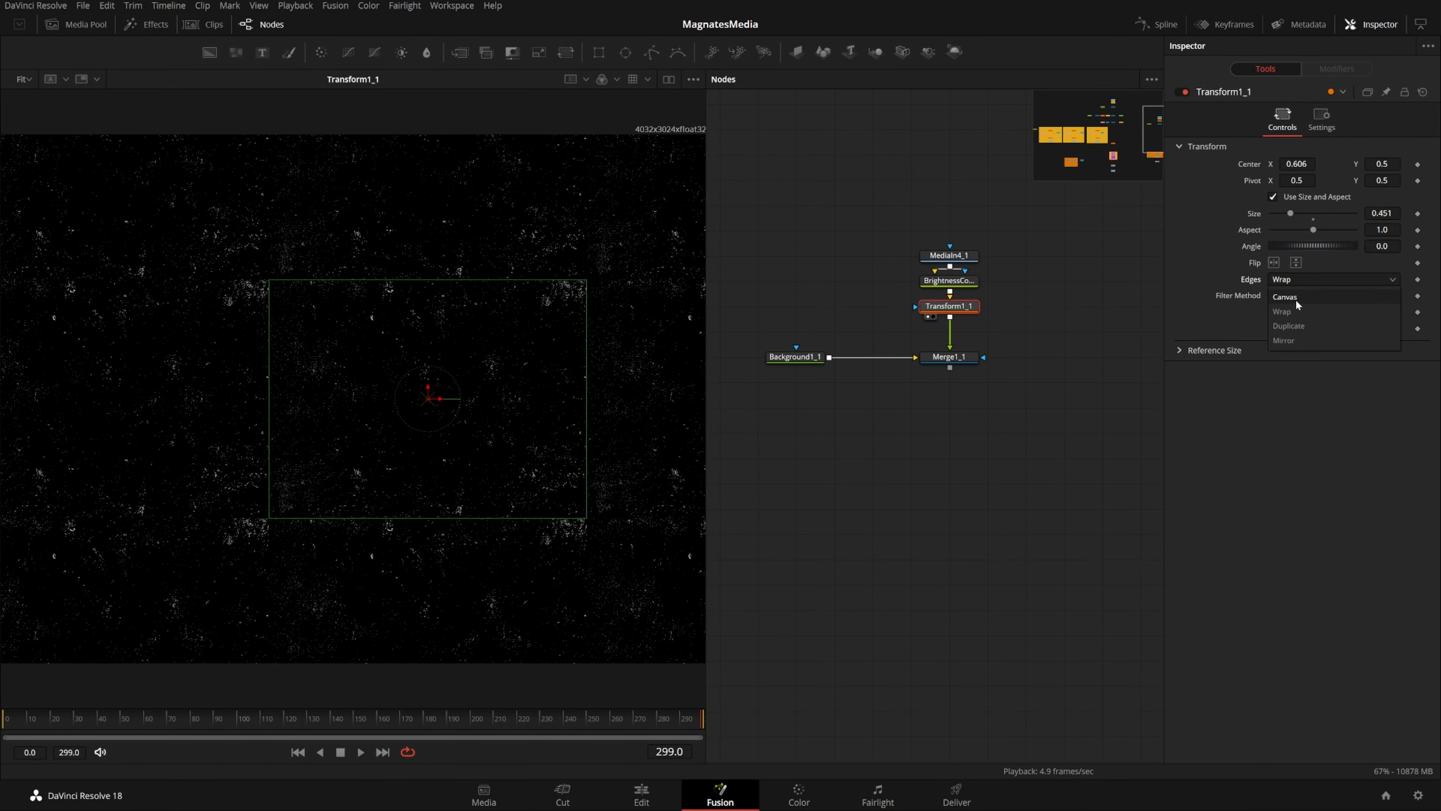
left_click(1296, 297)
left_click(1303, 277)
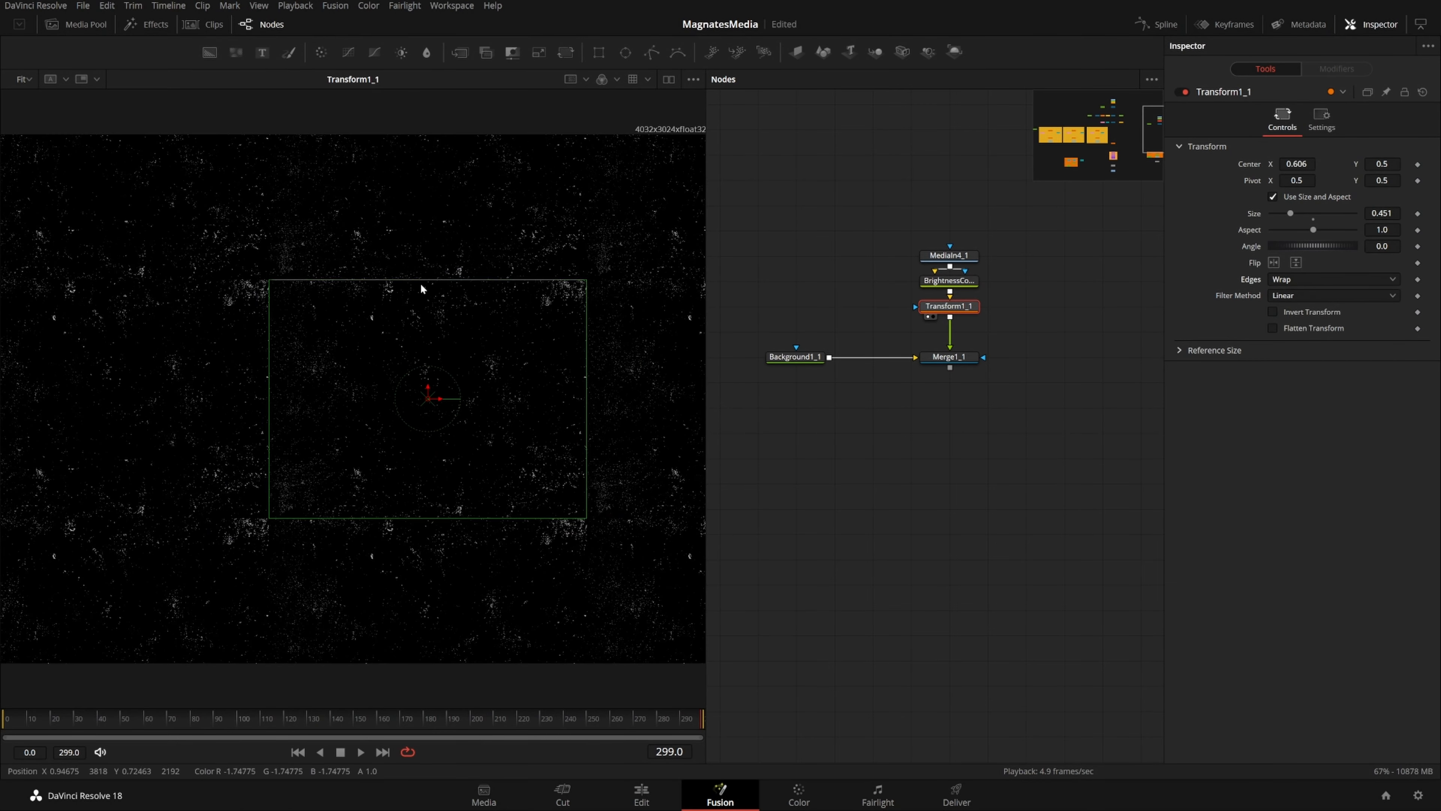
left_click_drag(1381, 213, 1294, 213)
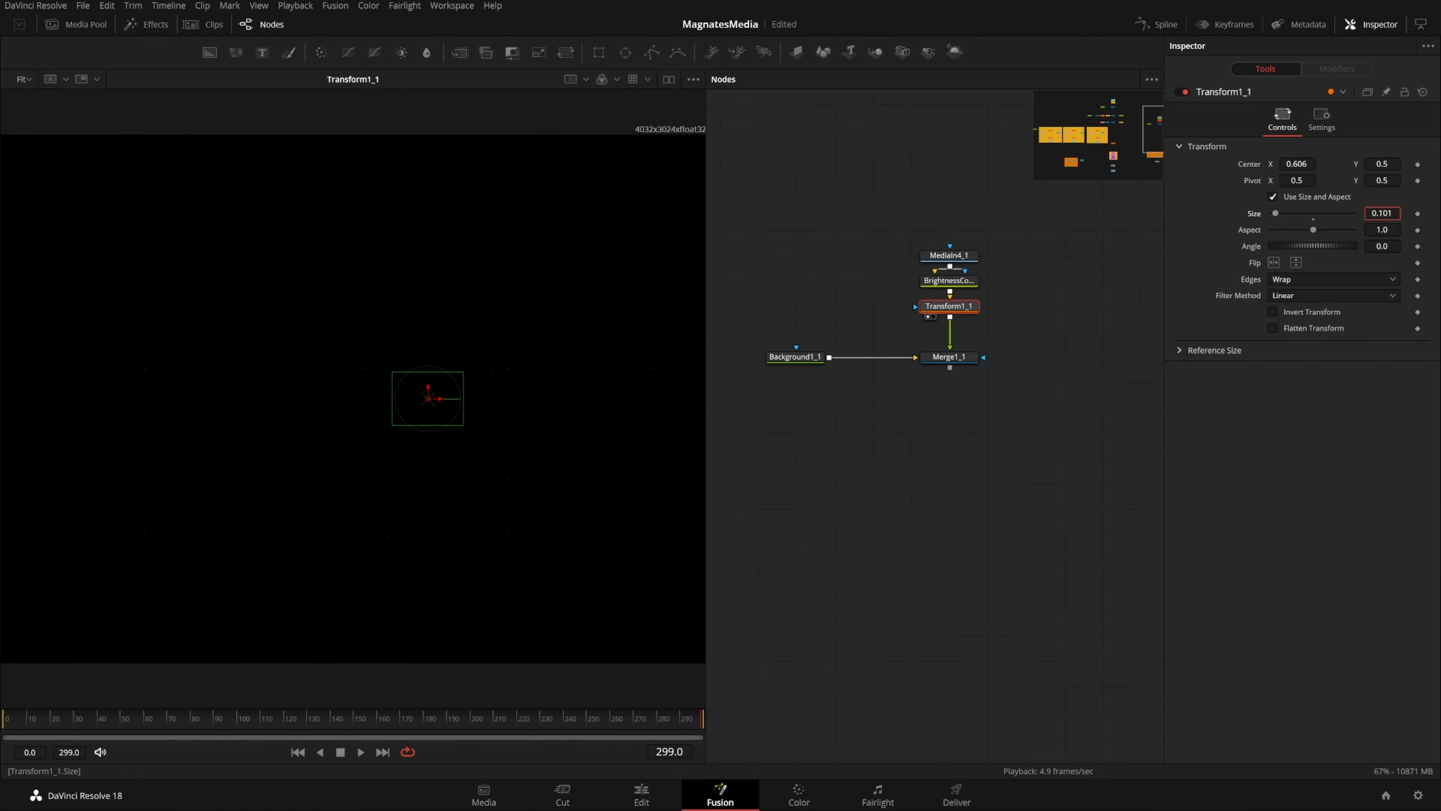
key("ctrl+z")
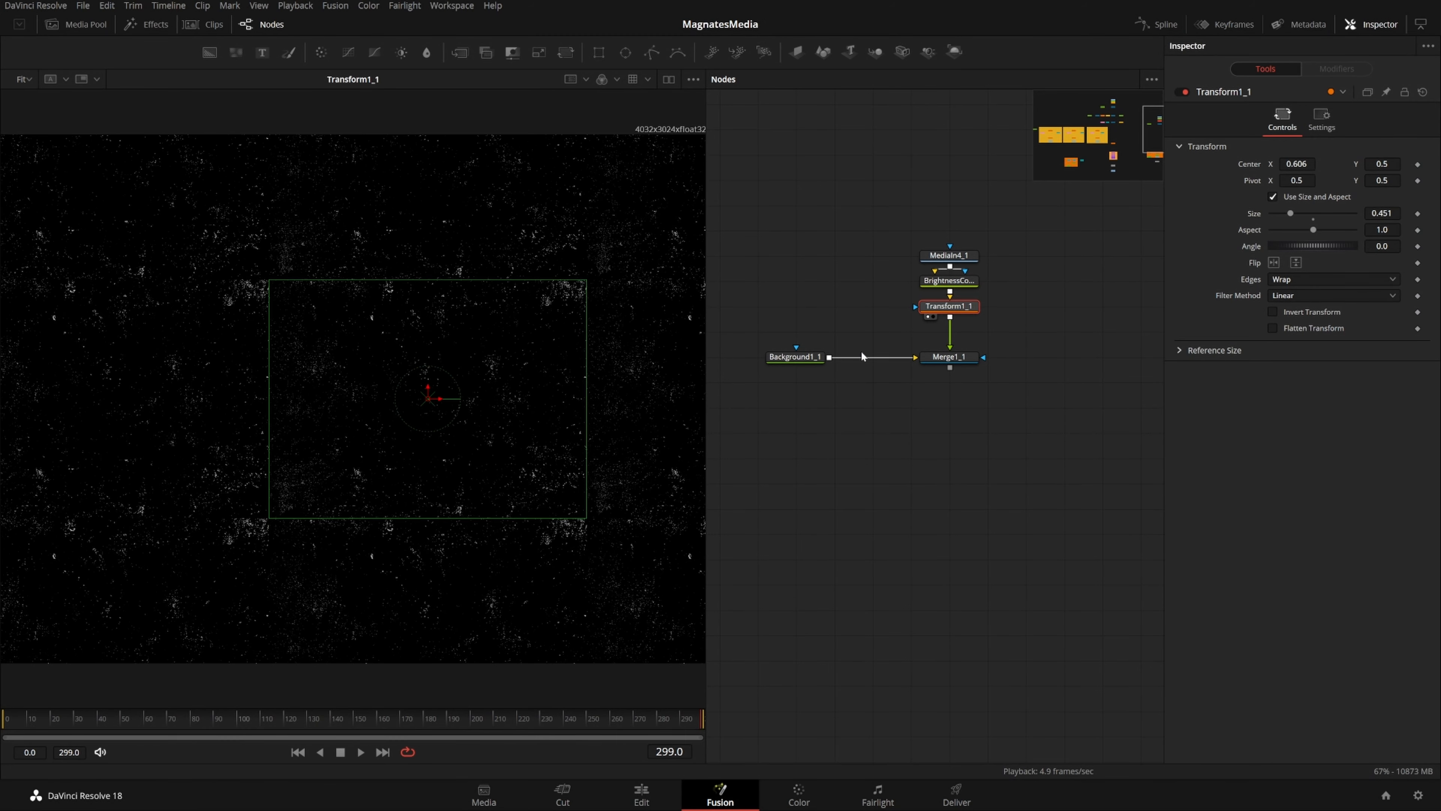
Try replacing the Background1_1 node with a newly added Background node
left_click(774, 367)
left_click_drag(830, 298, 783, 488)
key("Delete")
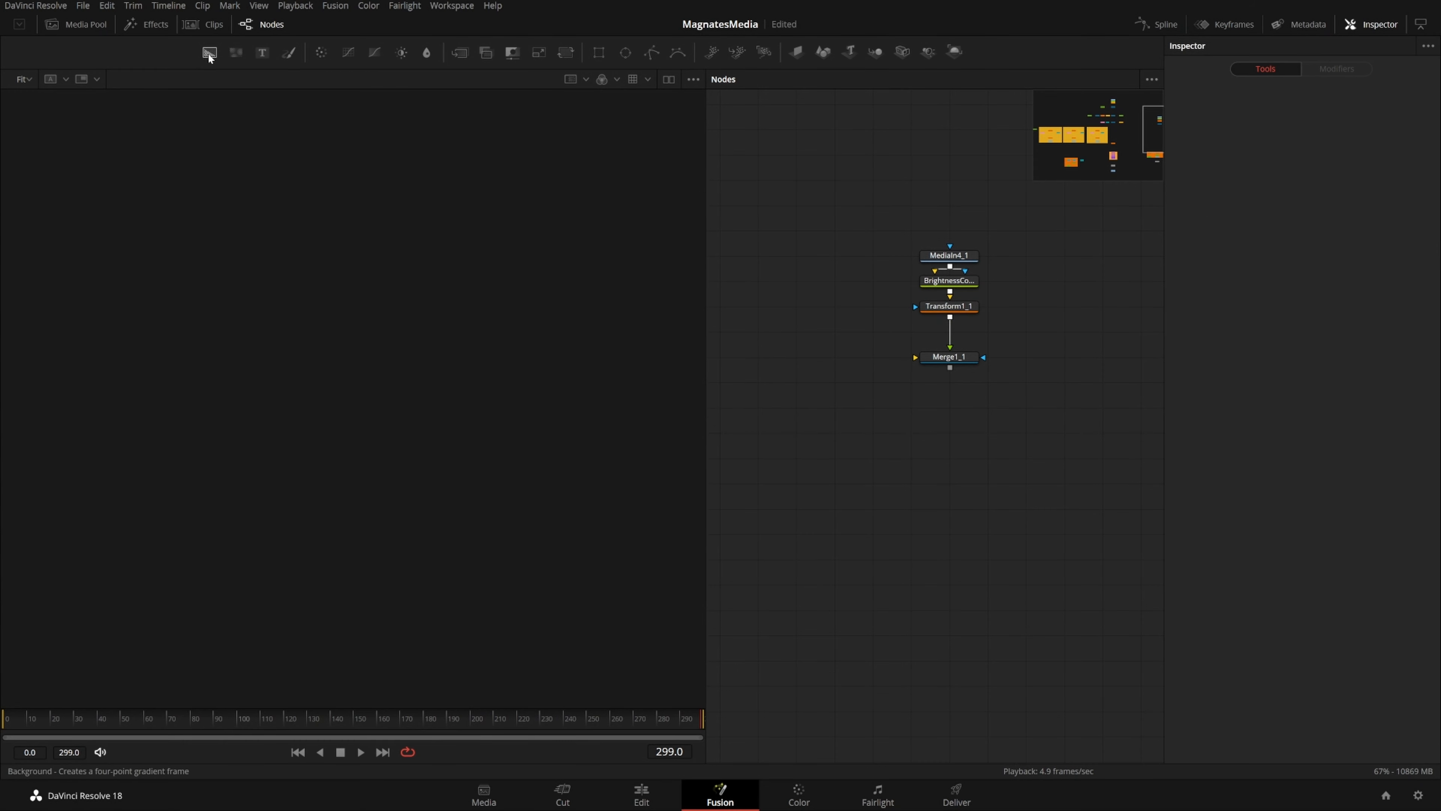
left_click_drag(209, 52, 805, 382)
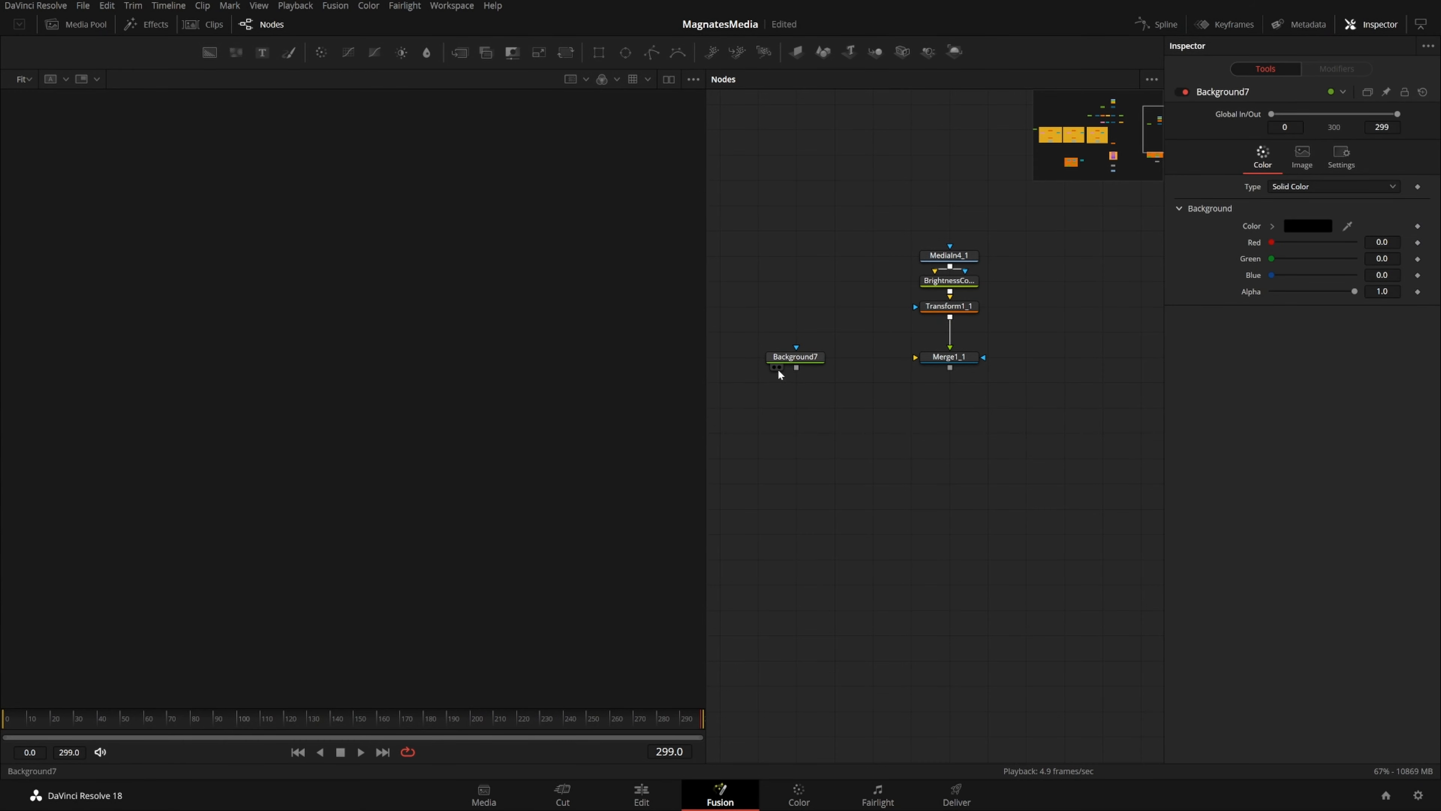
key("ctrl+z")
key("ctrl+z")
key("ctrl+s")
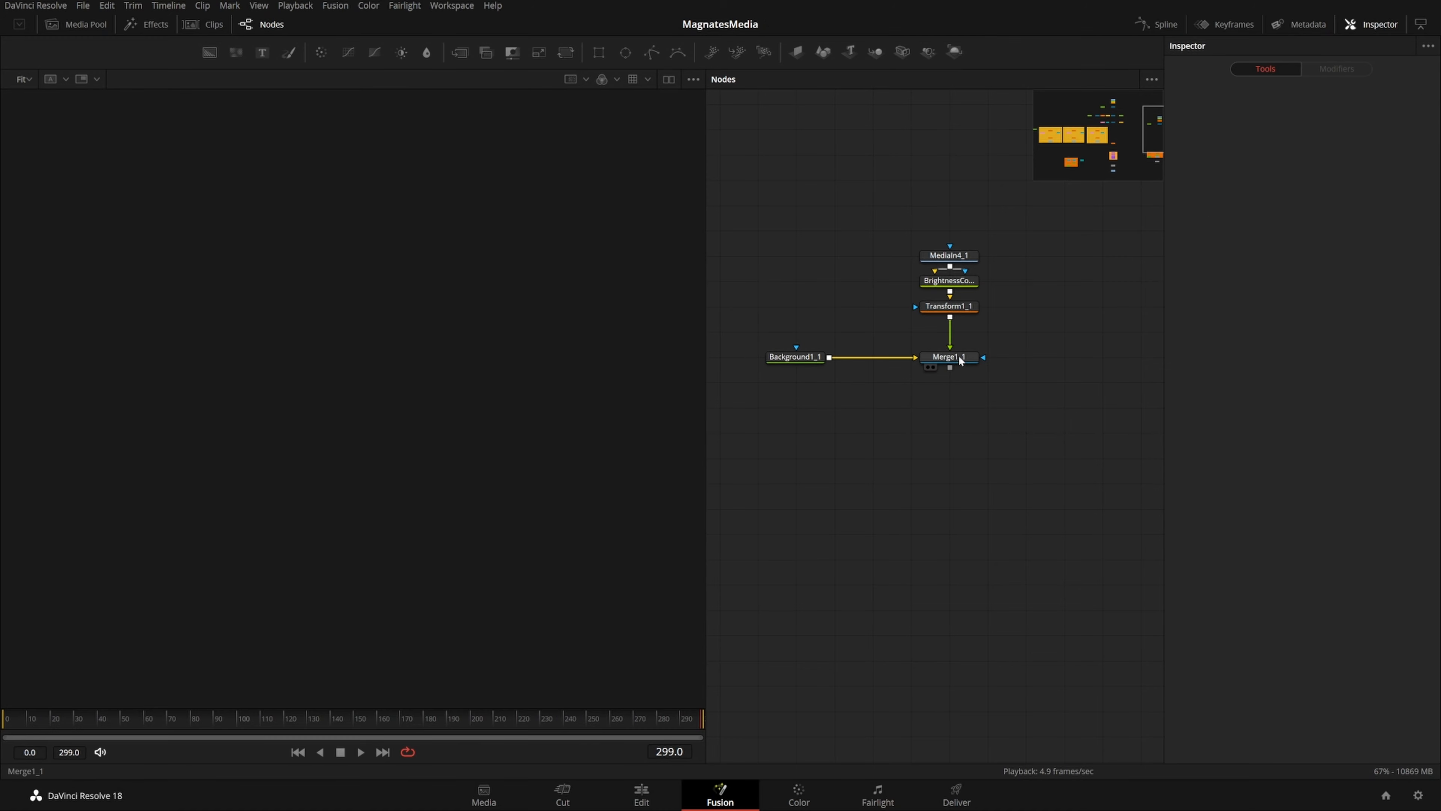
Replace Merge1_1 with a new merge of Background1_1 and Transform1_1, swapping its inputs so the texture is the foreground
left_click(928, 367)
left_click(947, 359)
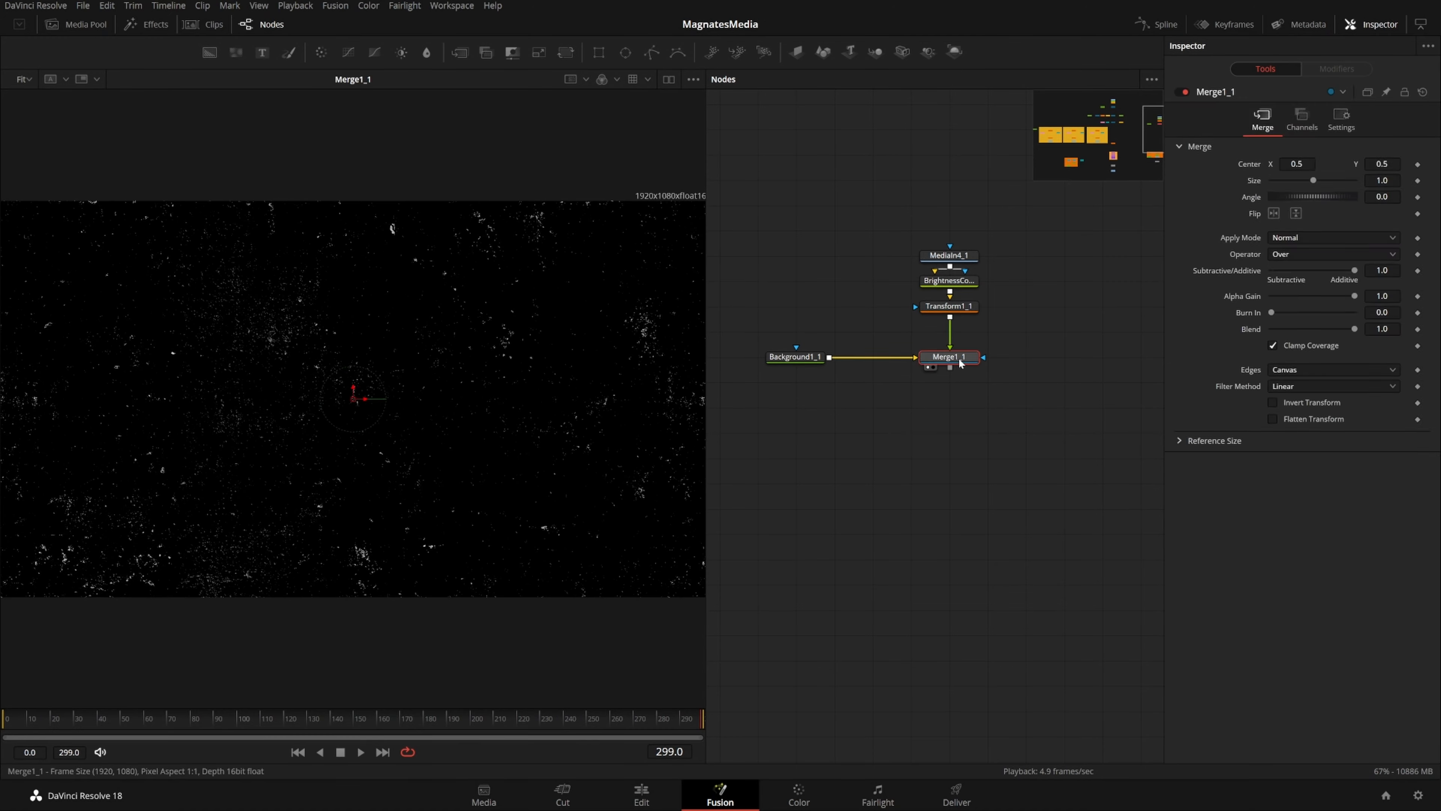
key("Delete")
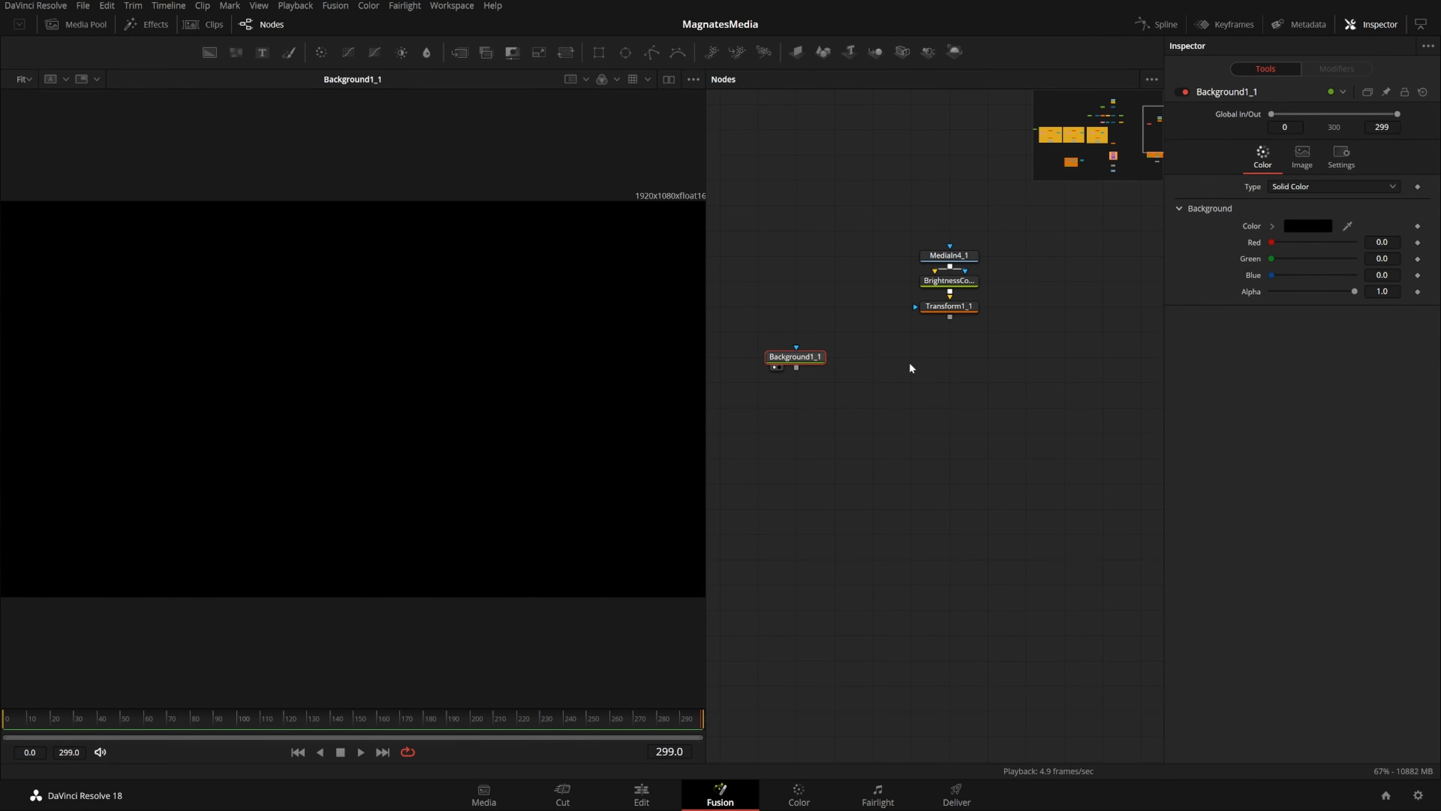
left_click_drag(797, 368, 950, 316)
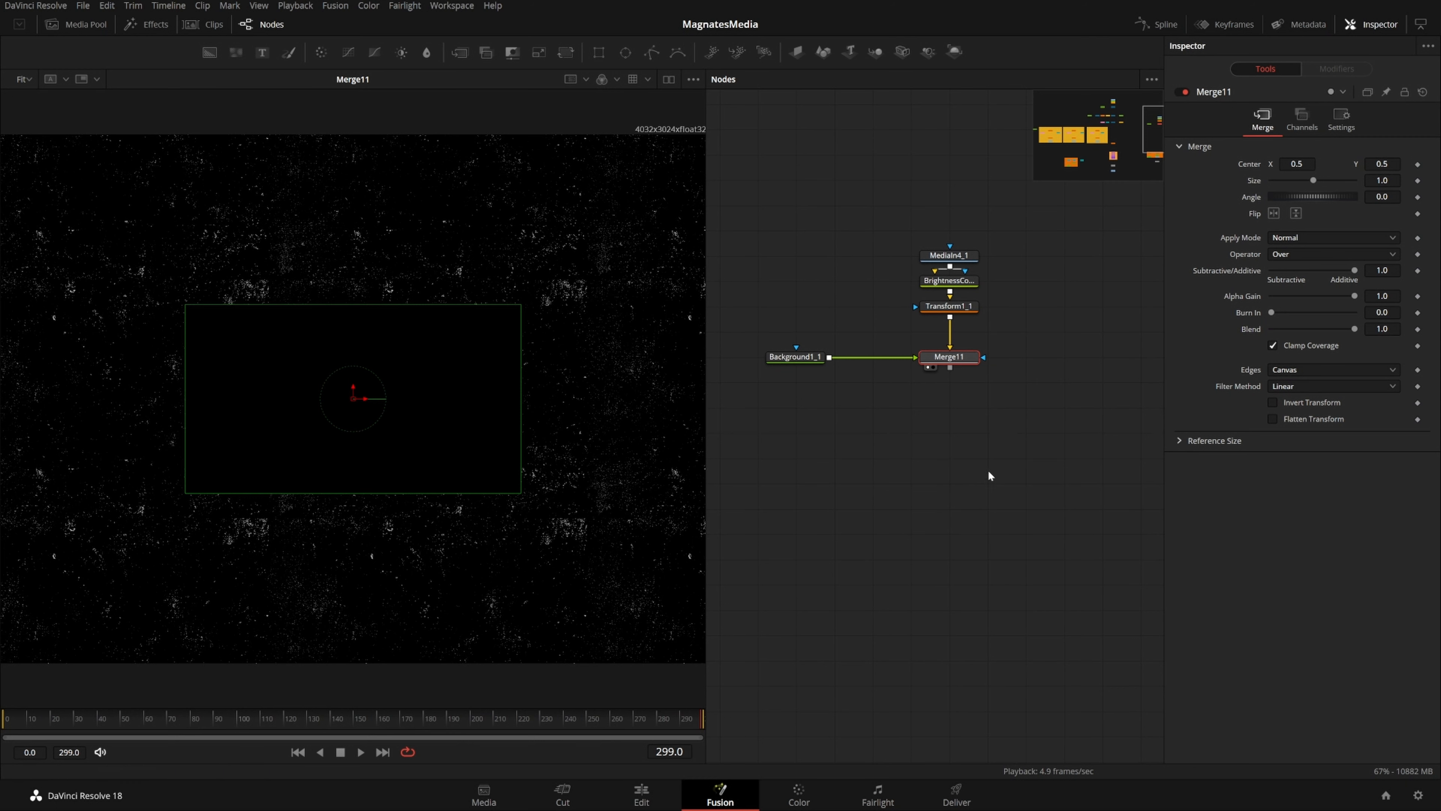
key("ctrl+t")
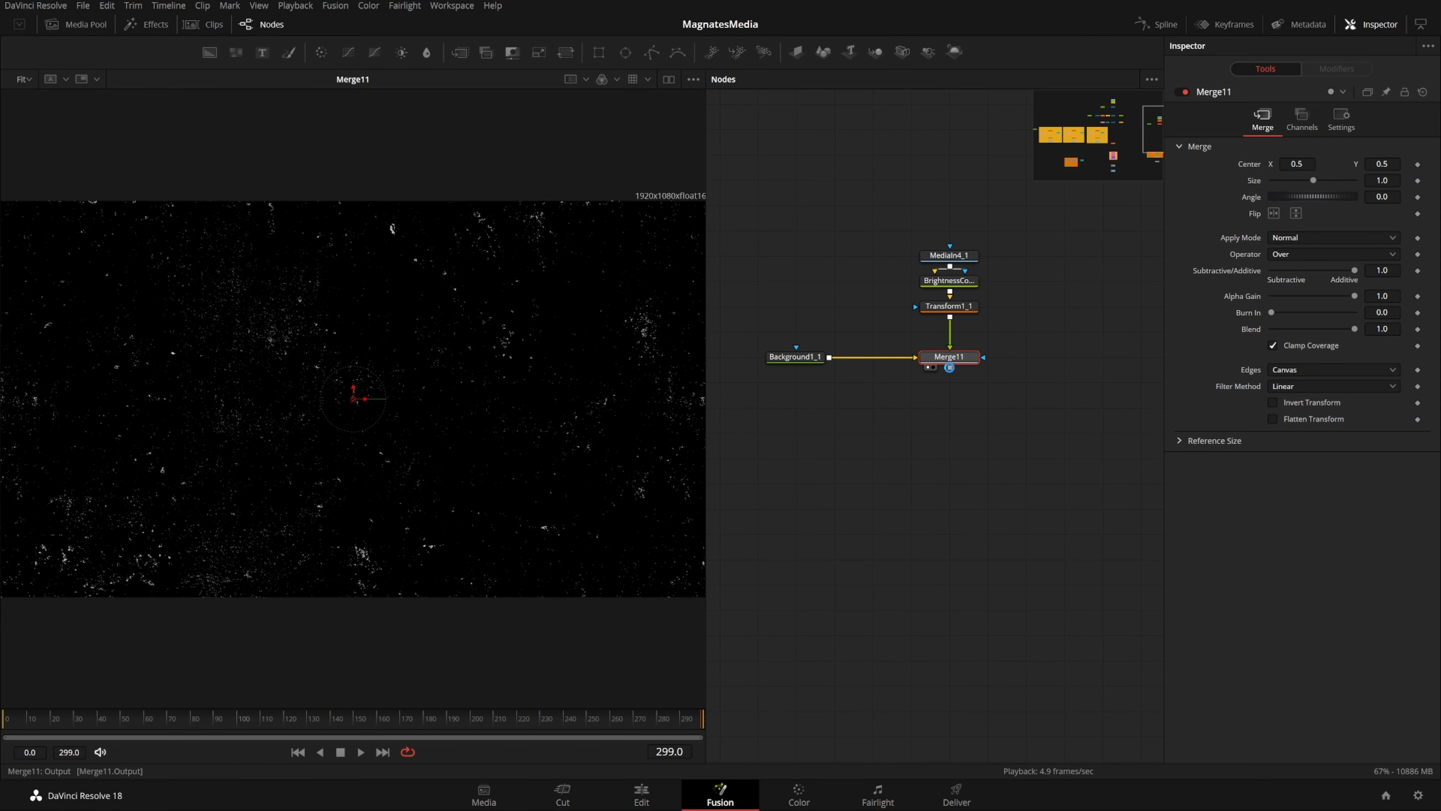
Add a Background node in the empty area below the texture nodes, view it, and set its alpha to 0.0
left_click_drag(1155, 130, 1102, 121)
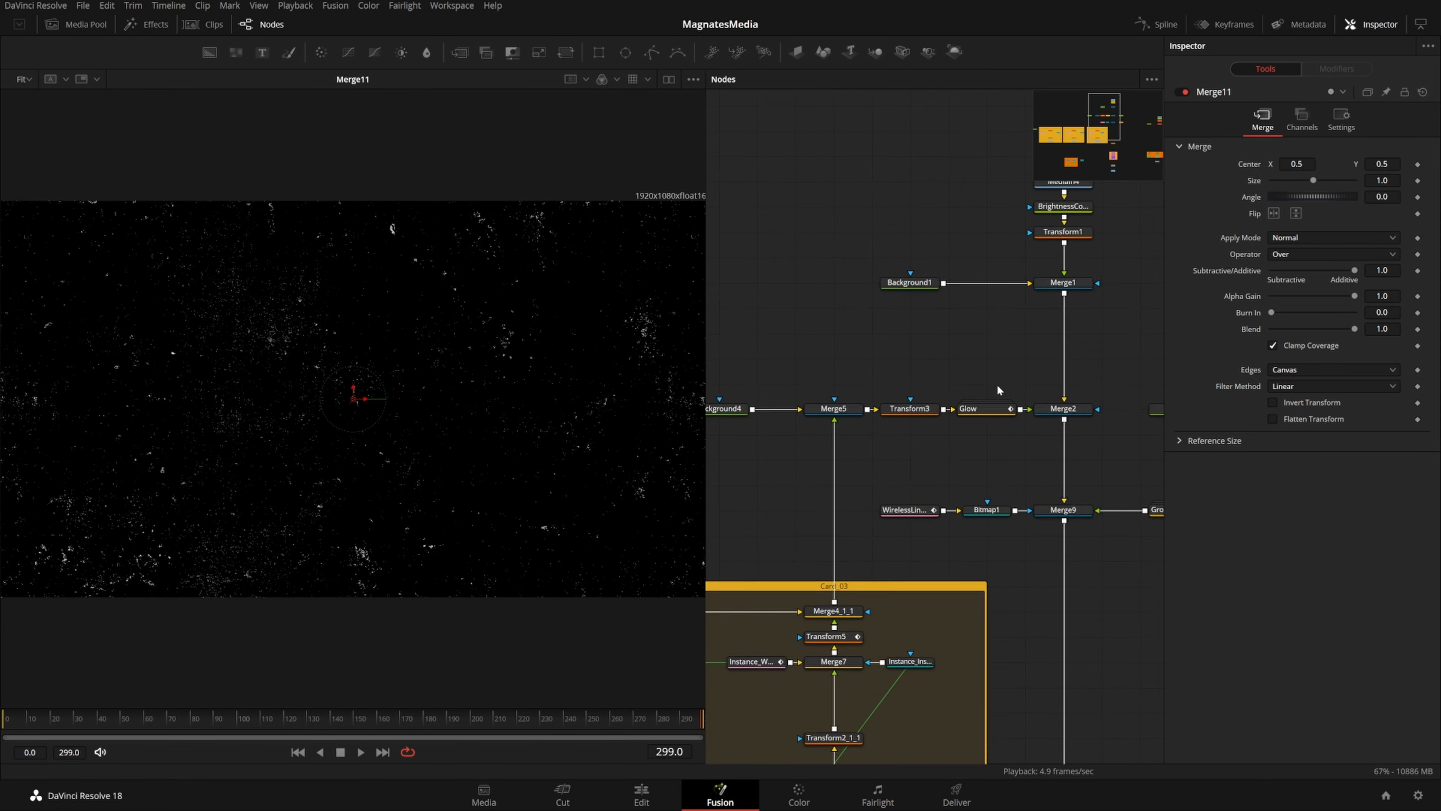
scroll(997, 385, "down", 3)
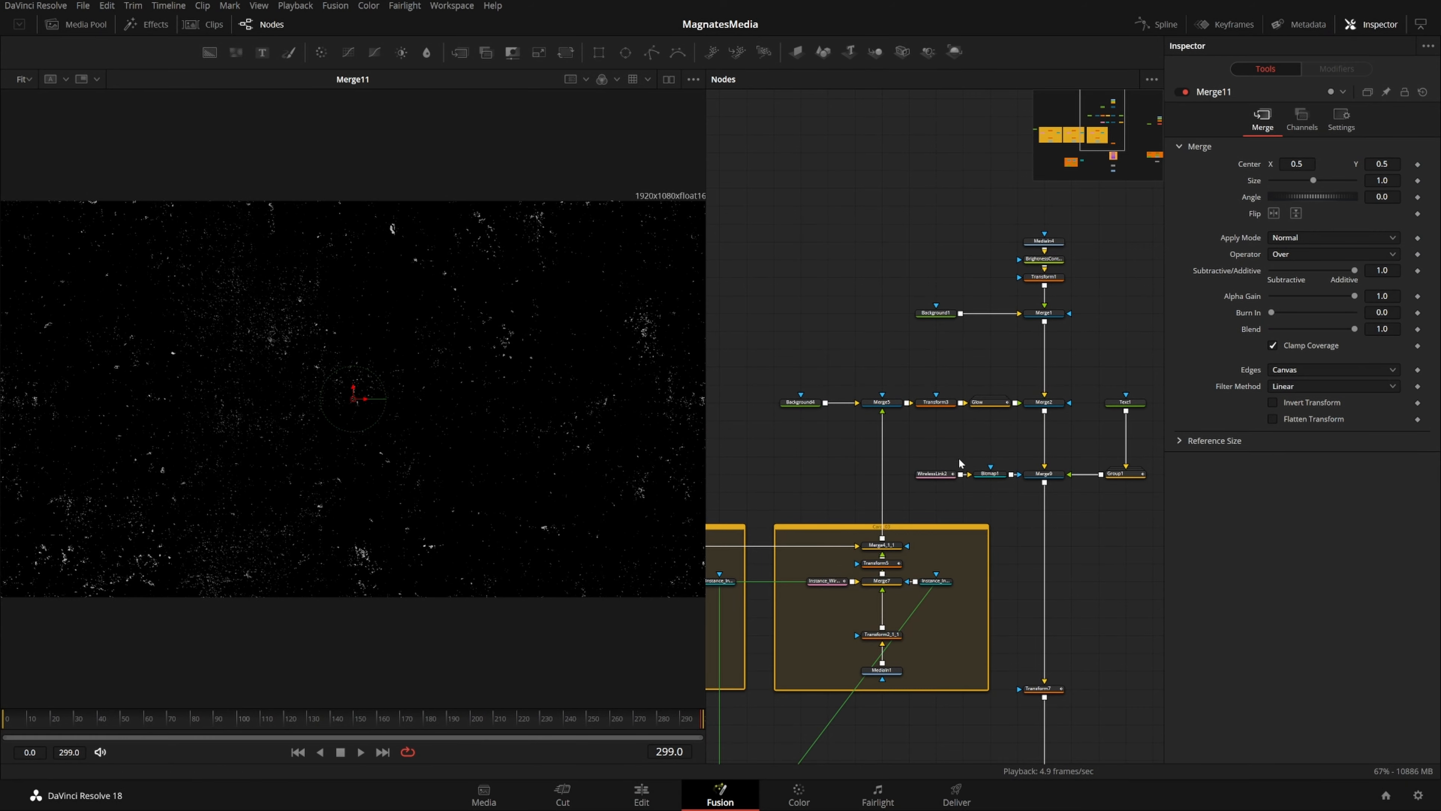
left_click_drag(926, 547, 1142, 511)
left_click_drag(990, 444, 1186, 388)
left_click_drag(1069, 129, 1154, 147)
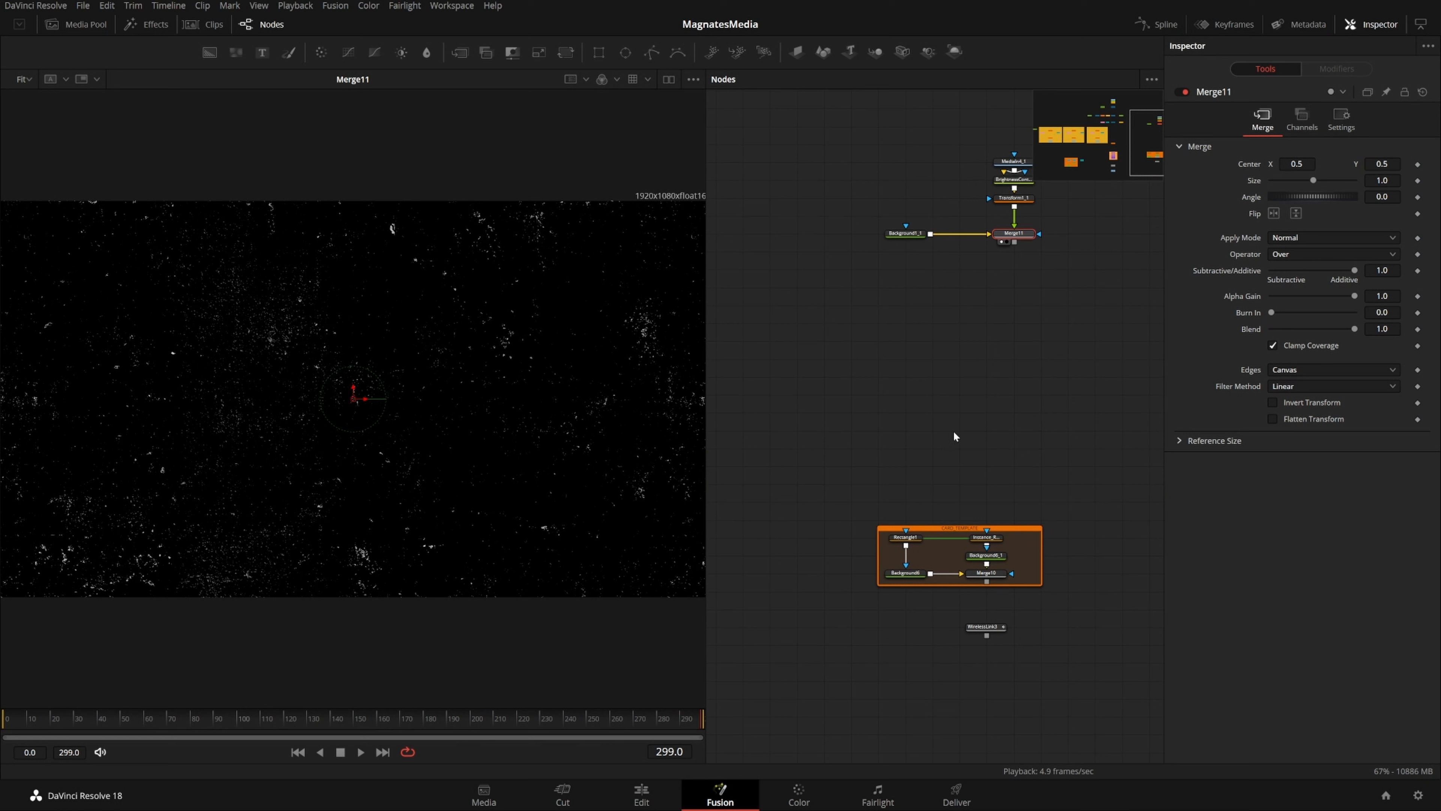
left_click(970, 430)
key("shift+space")
type("wirebg")
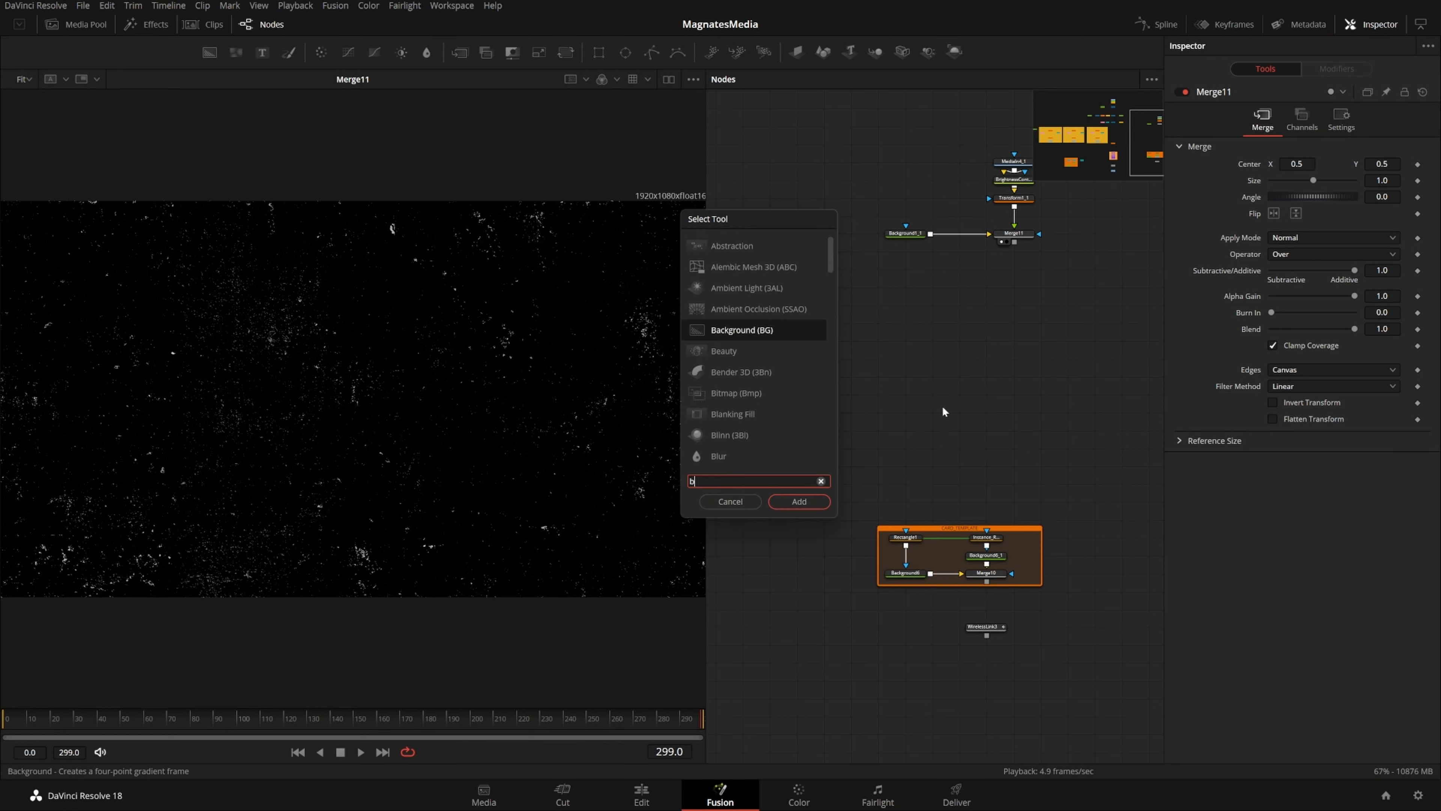
key("Return")
left_click_drag(943, 418, 817, 362)
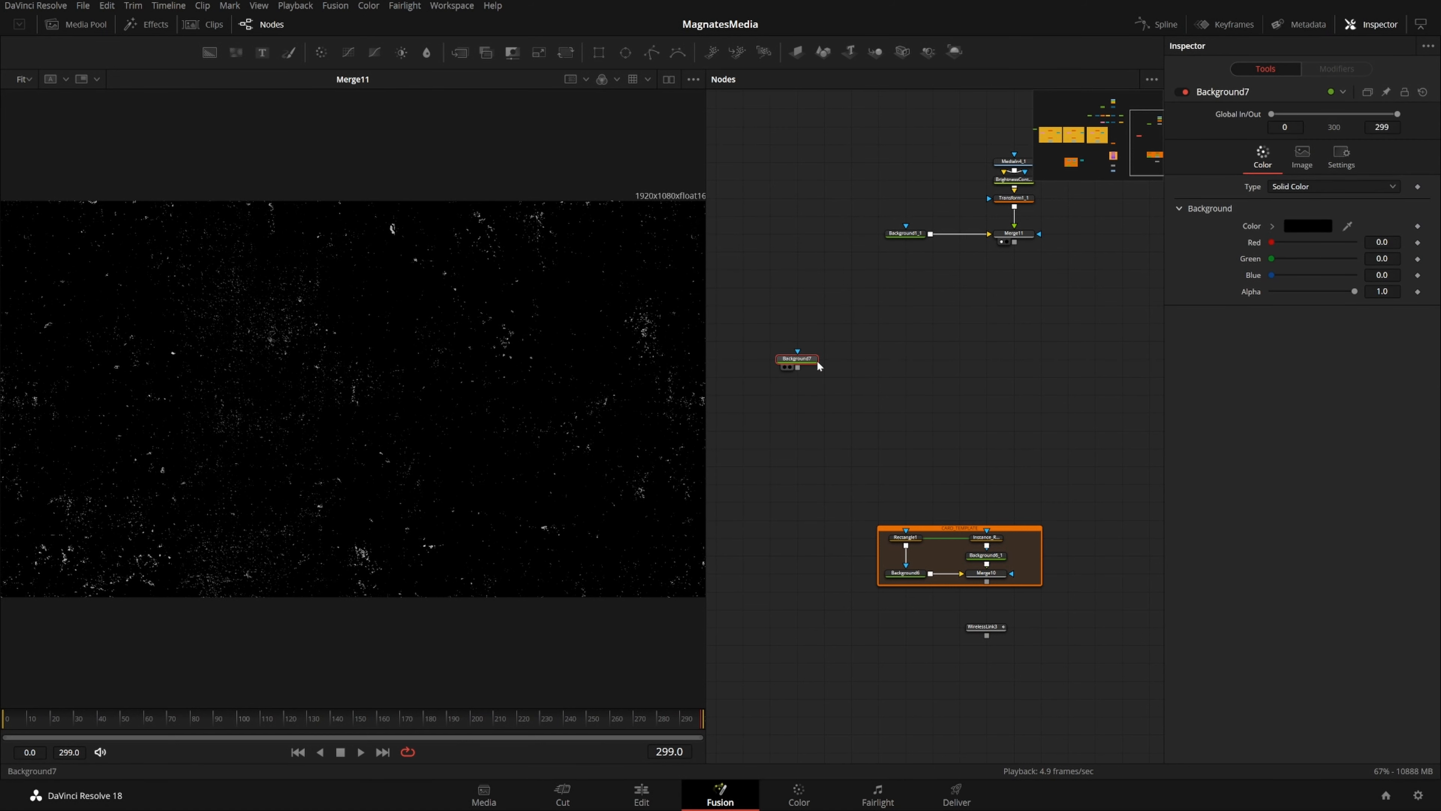
key("1")
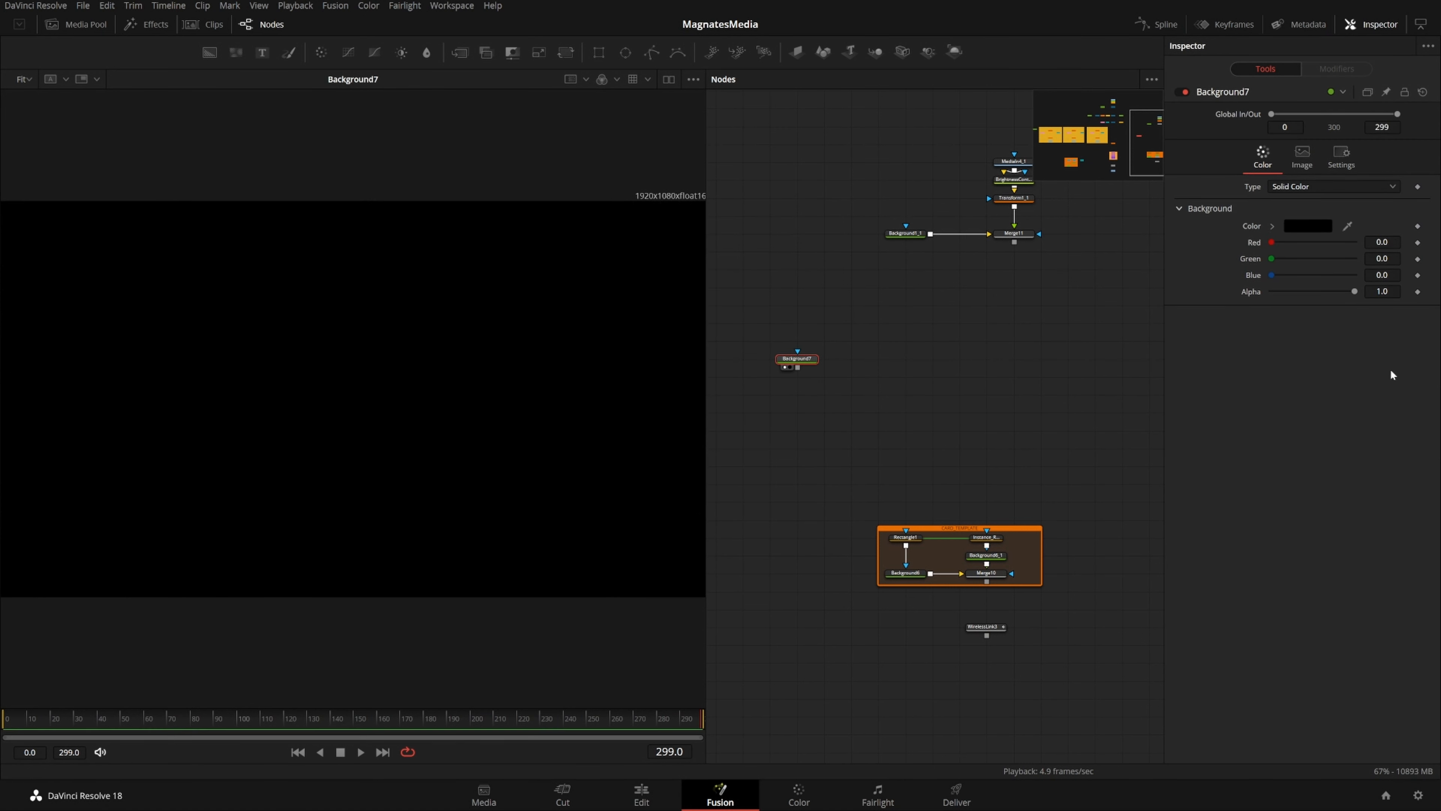
left_click_drag(1356, 293, 846, 293)
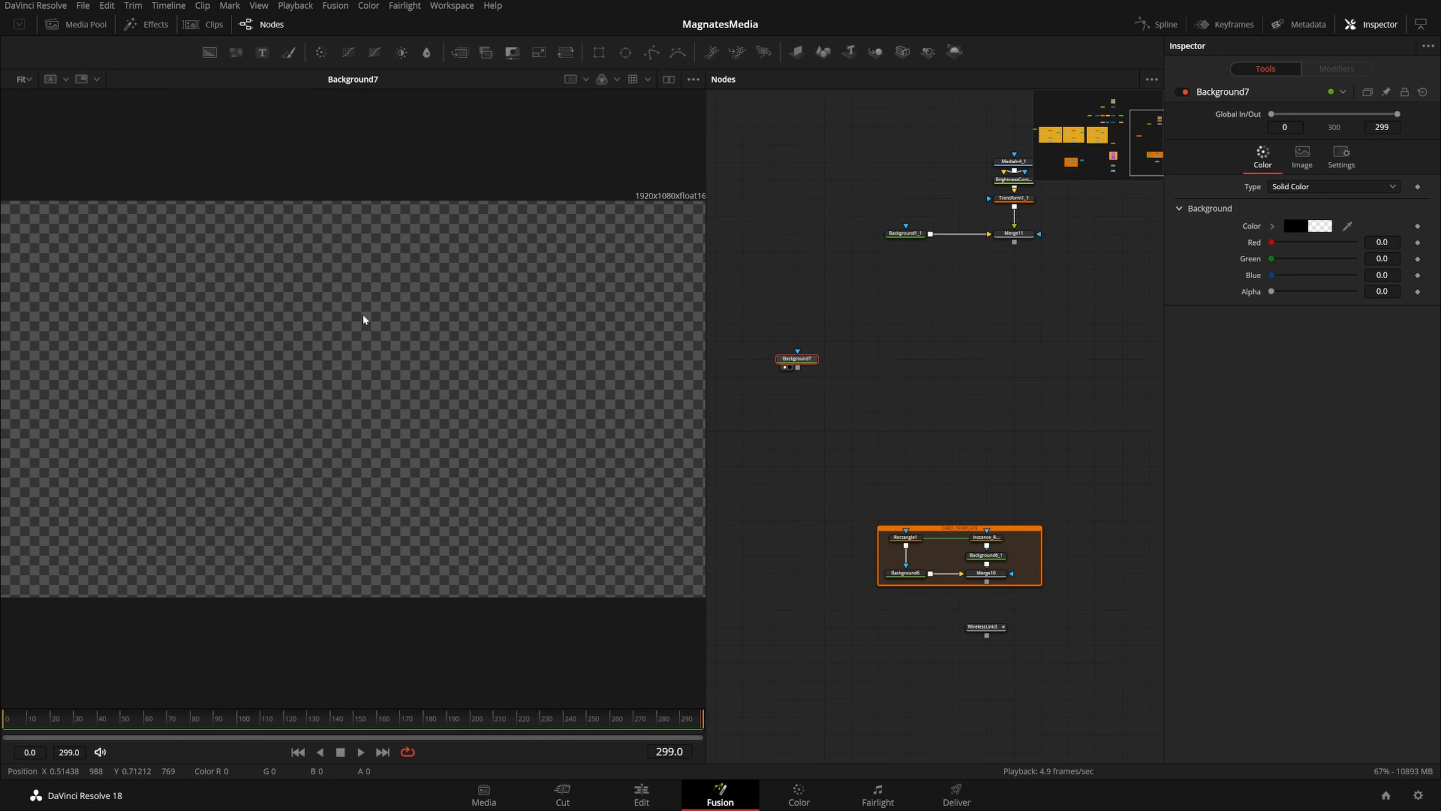
Examine the viewer's display options, including Checker Underlay, and set the viewer zoom to Fit
left_click(692, 80)
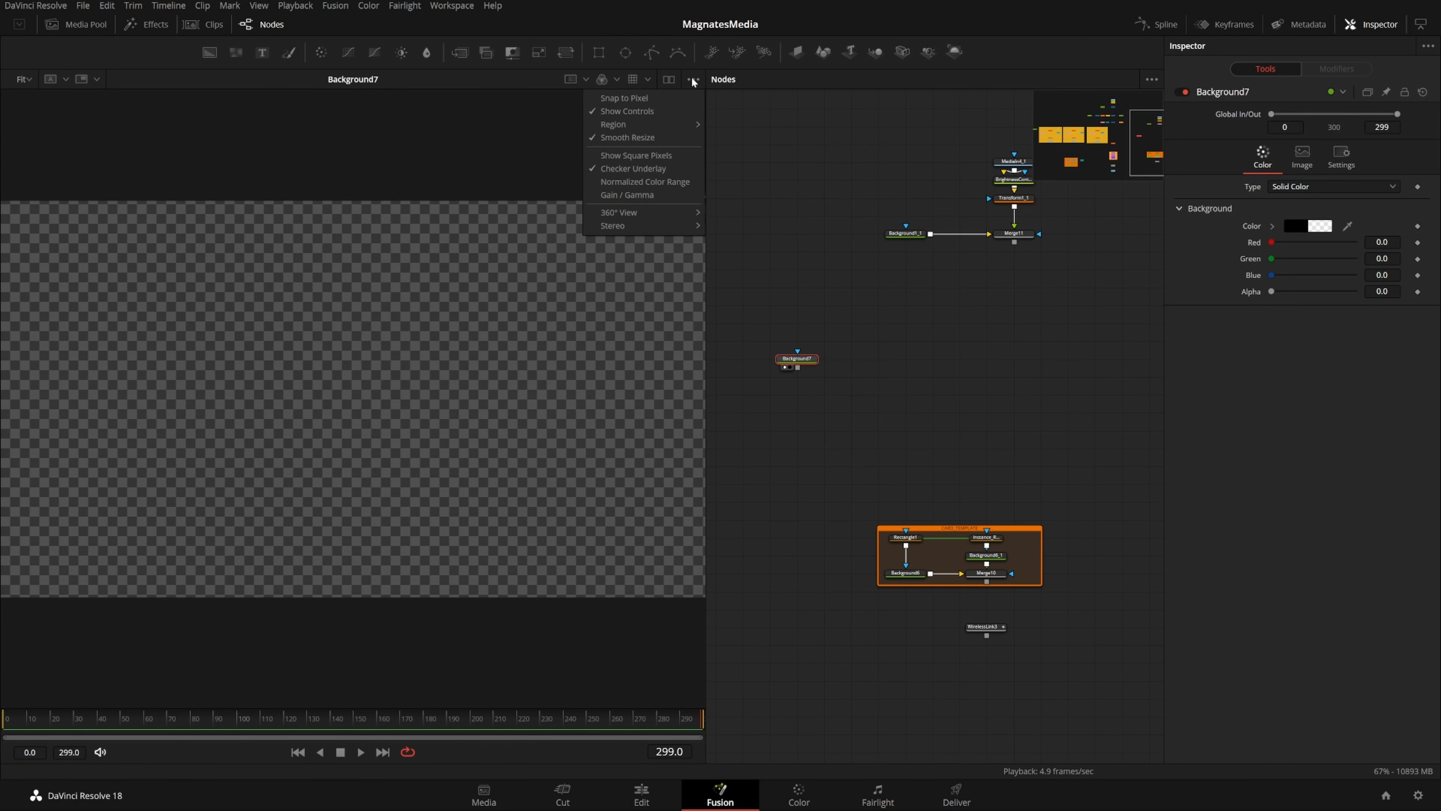
left_click(873, 265)
scroll(641, 294, "down", 1)
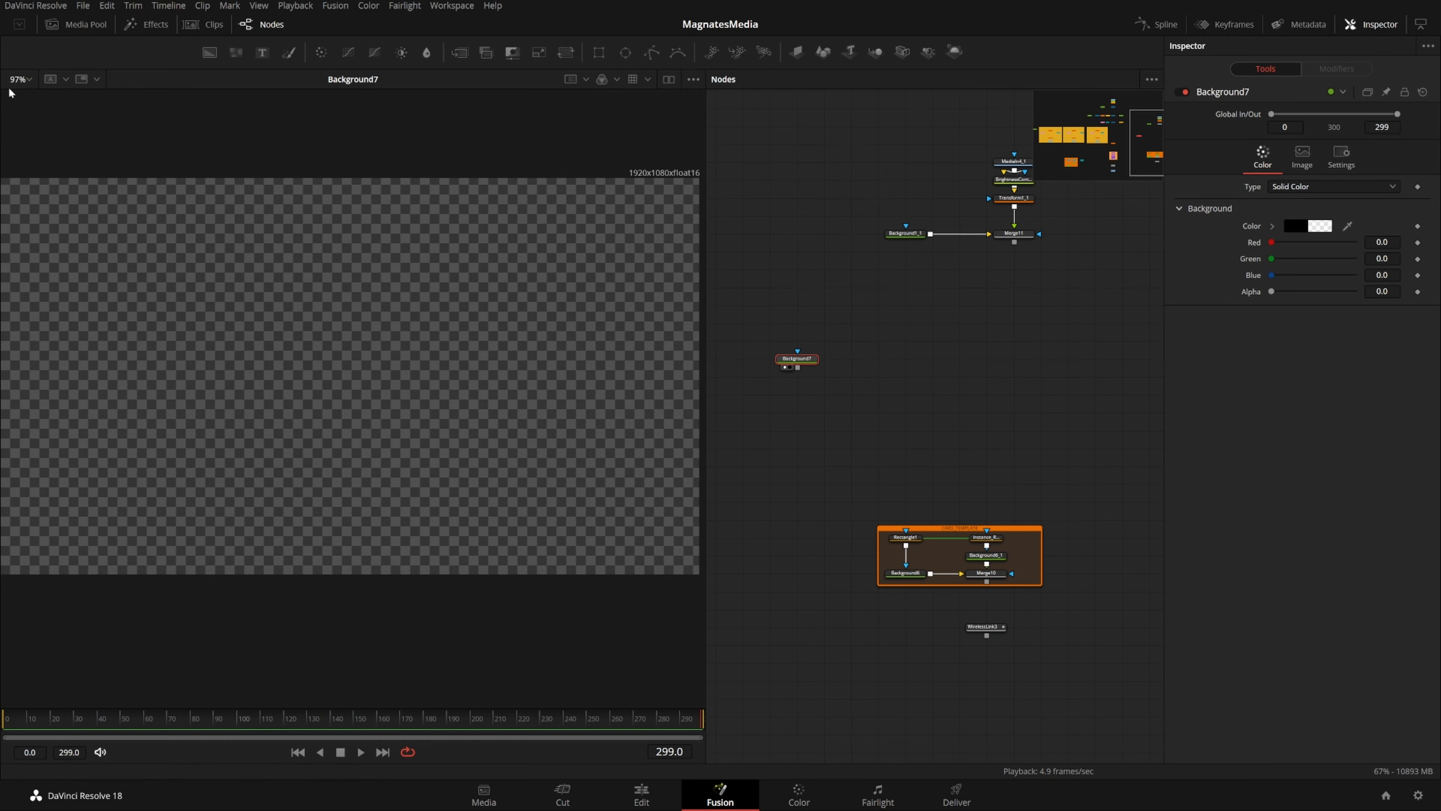
left_click(26, 78)
left_click(24, 97)
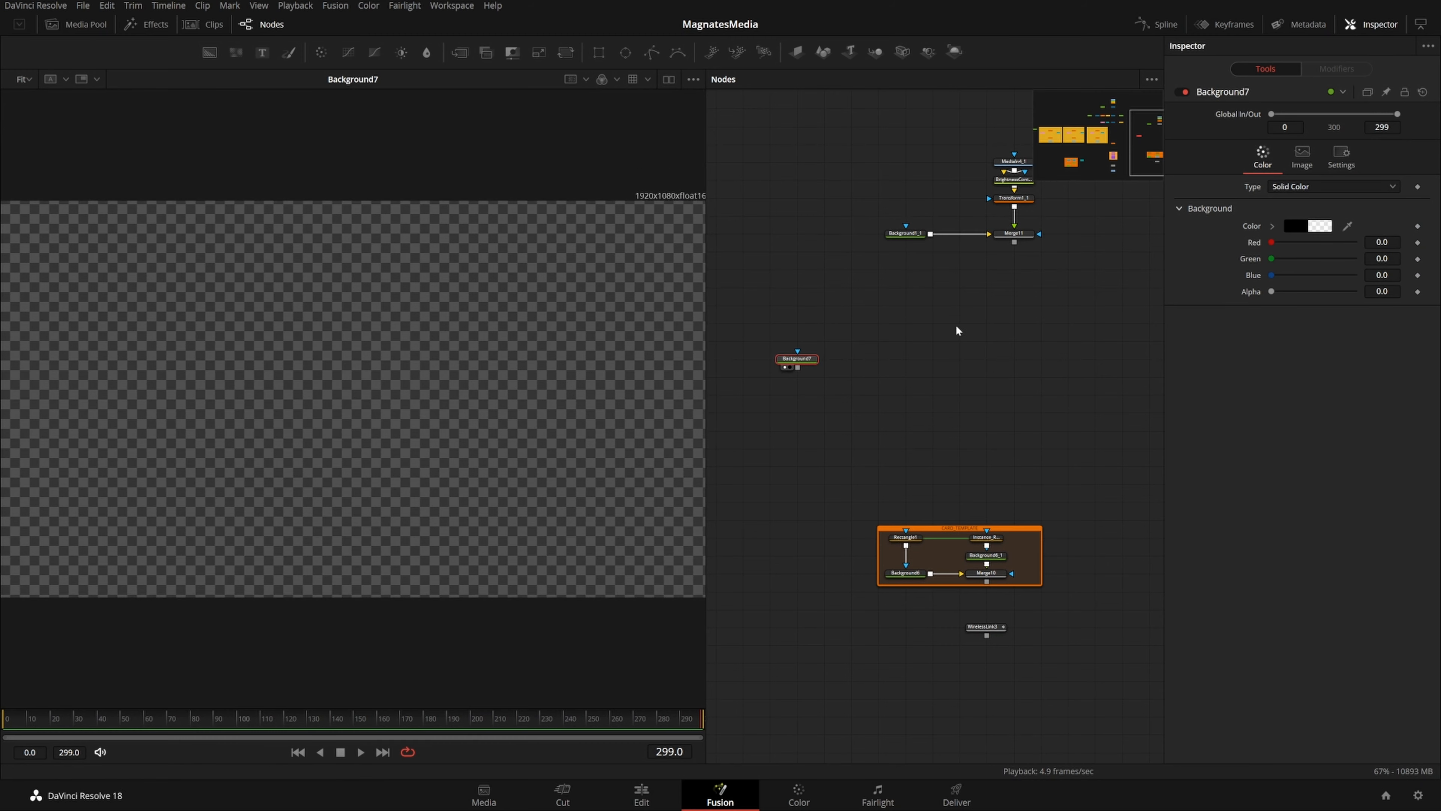
Bring in the crane artwork as a media node, show it in the viewer, and place it above the orange node group
left_click(927, 344)
left_click_drag(1121, 143, 1051, 150)
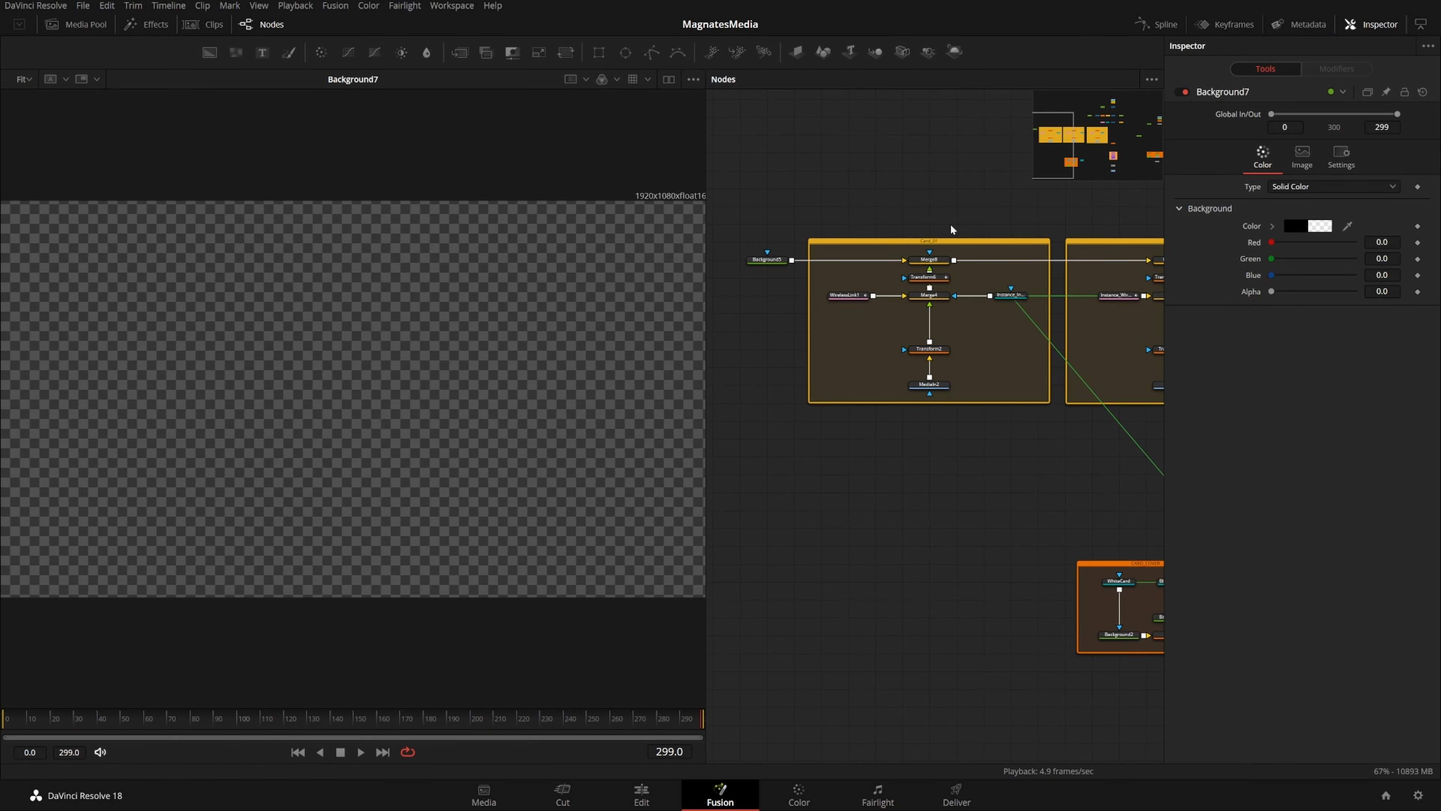
left_click_drag(806, 198, 1034, 458)
left_click_drag(1069, 162, 1150, 151)
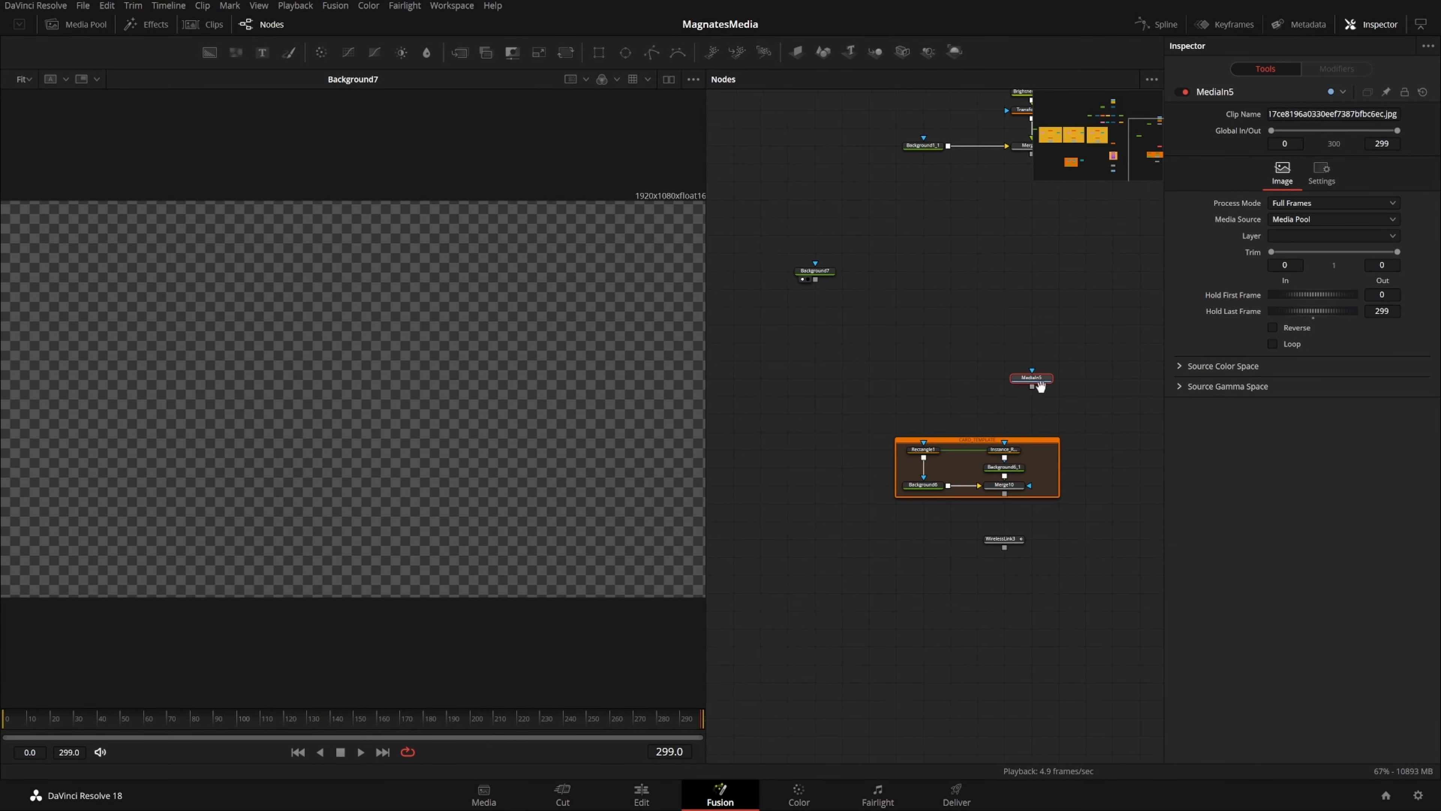
key("1")
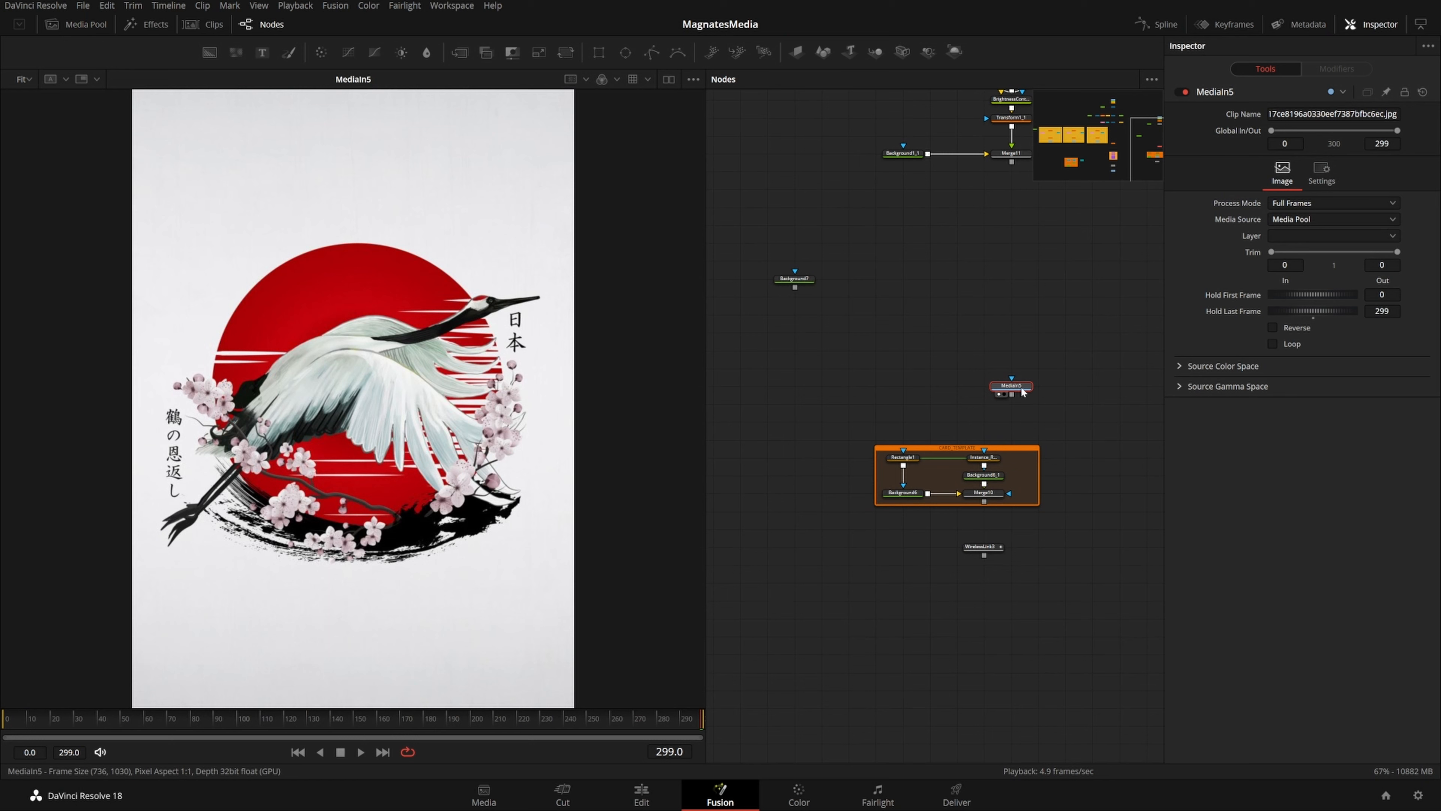
left_click_drag(1021, 387, 904, 362)
Add a Transform node after the crane artwork's media node
key("shift+space")
type("b")
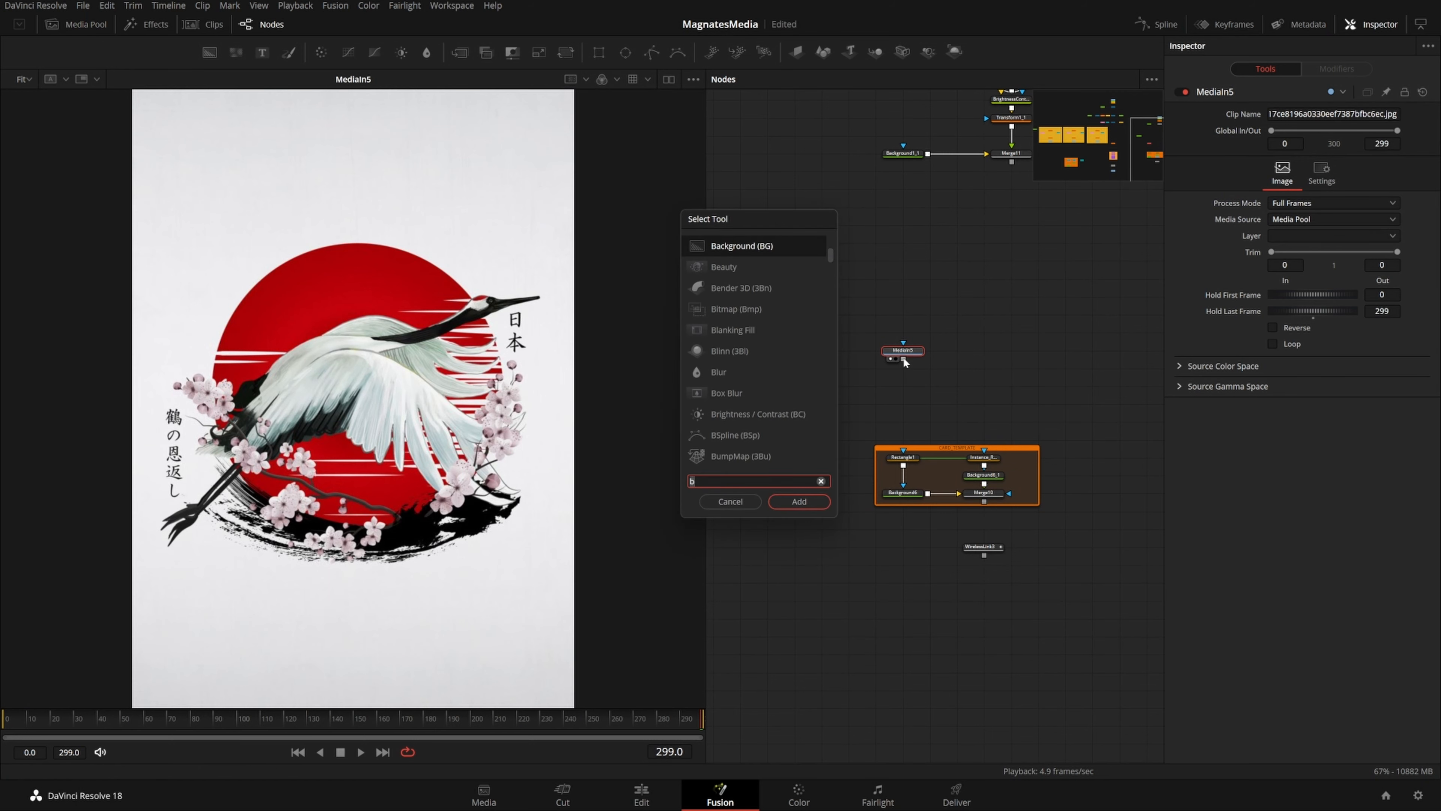
type("xf")
key("Return")
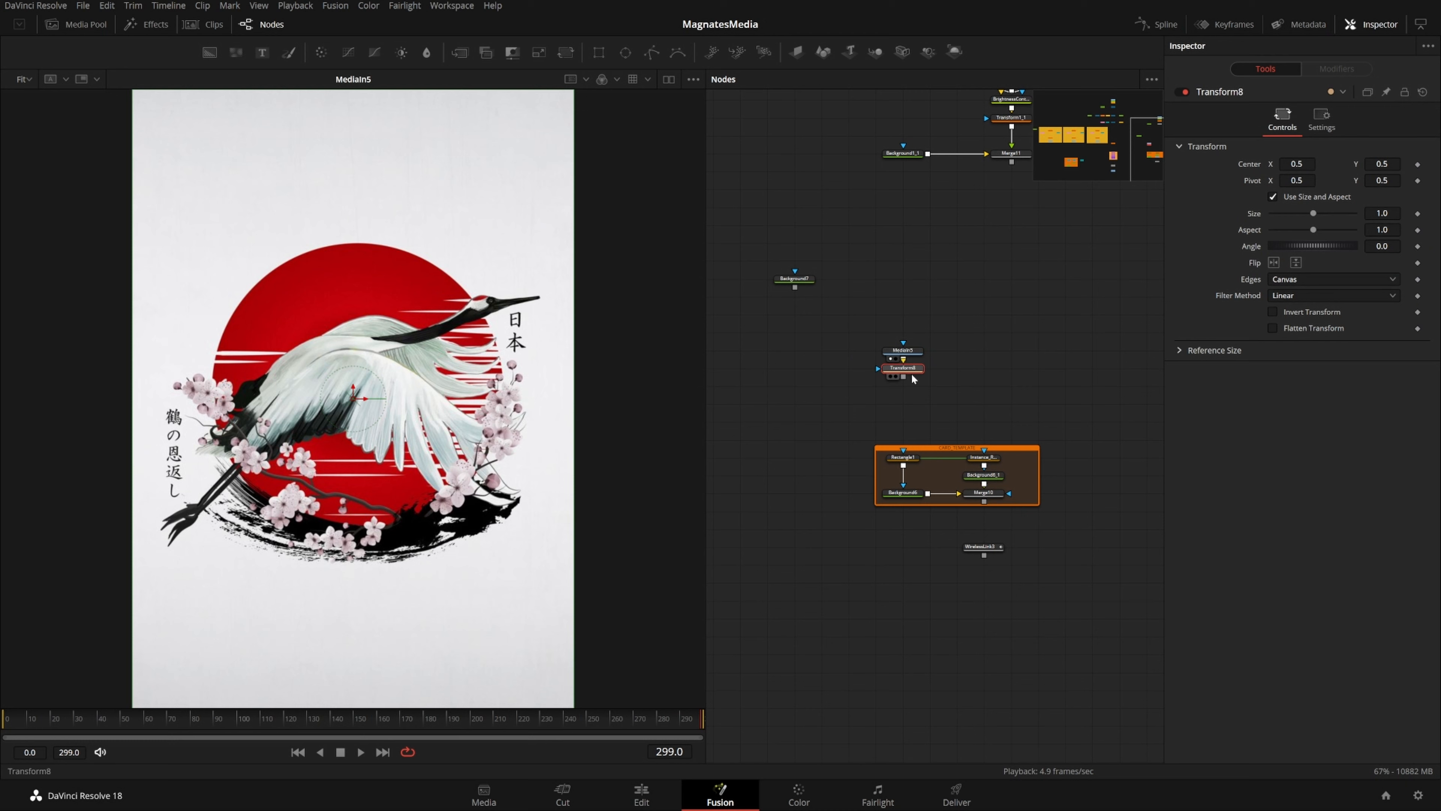
Merge the transformed artwork over the transparent background, merge that result over the grunge texture, and view the final merge
left_click_drag(912, 375, 897, 290)
key("1")
left_click_drag(984, 331, 837, 404)
left_click_drag(809, 353, 891, 237)
key("1")
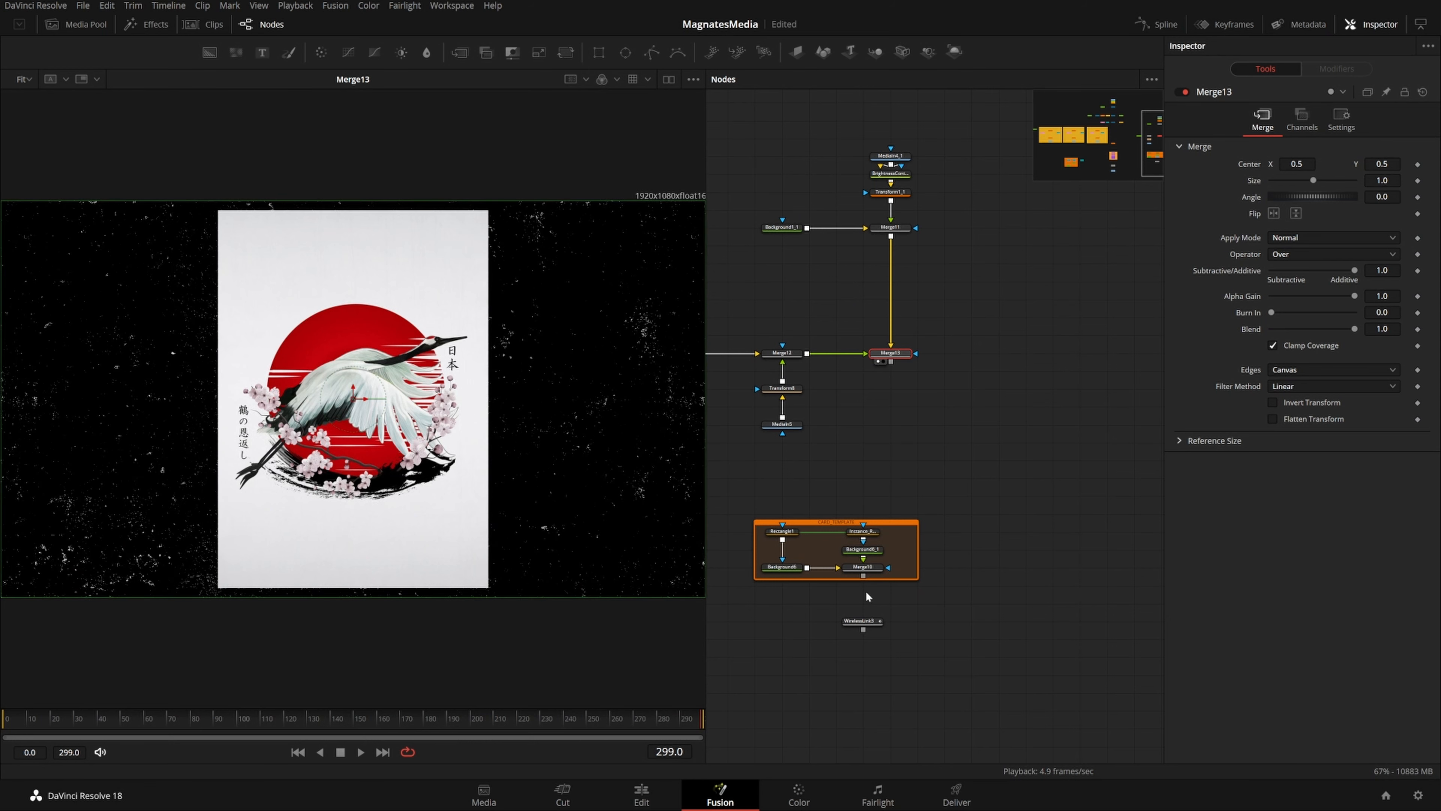
Move the WirelessLink3 node below Background7, beside the artwork's Transform node
scroll(949, 497, "left", 2)
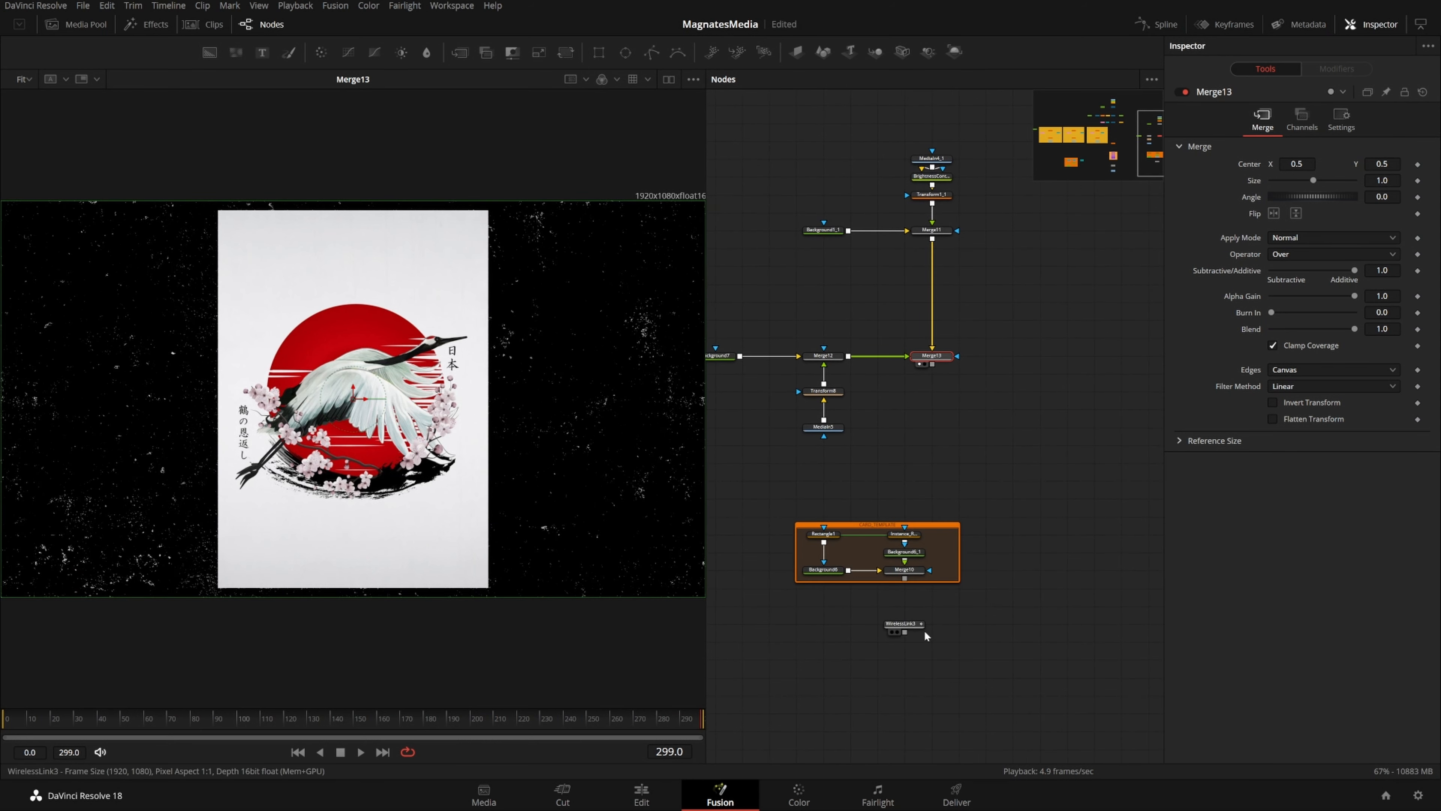
left_click_drag(913, 624, 743, 398)
scroll(743, 399, "up", 4)
scroll(743, 399, "left", 4)
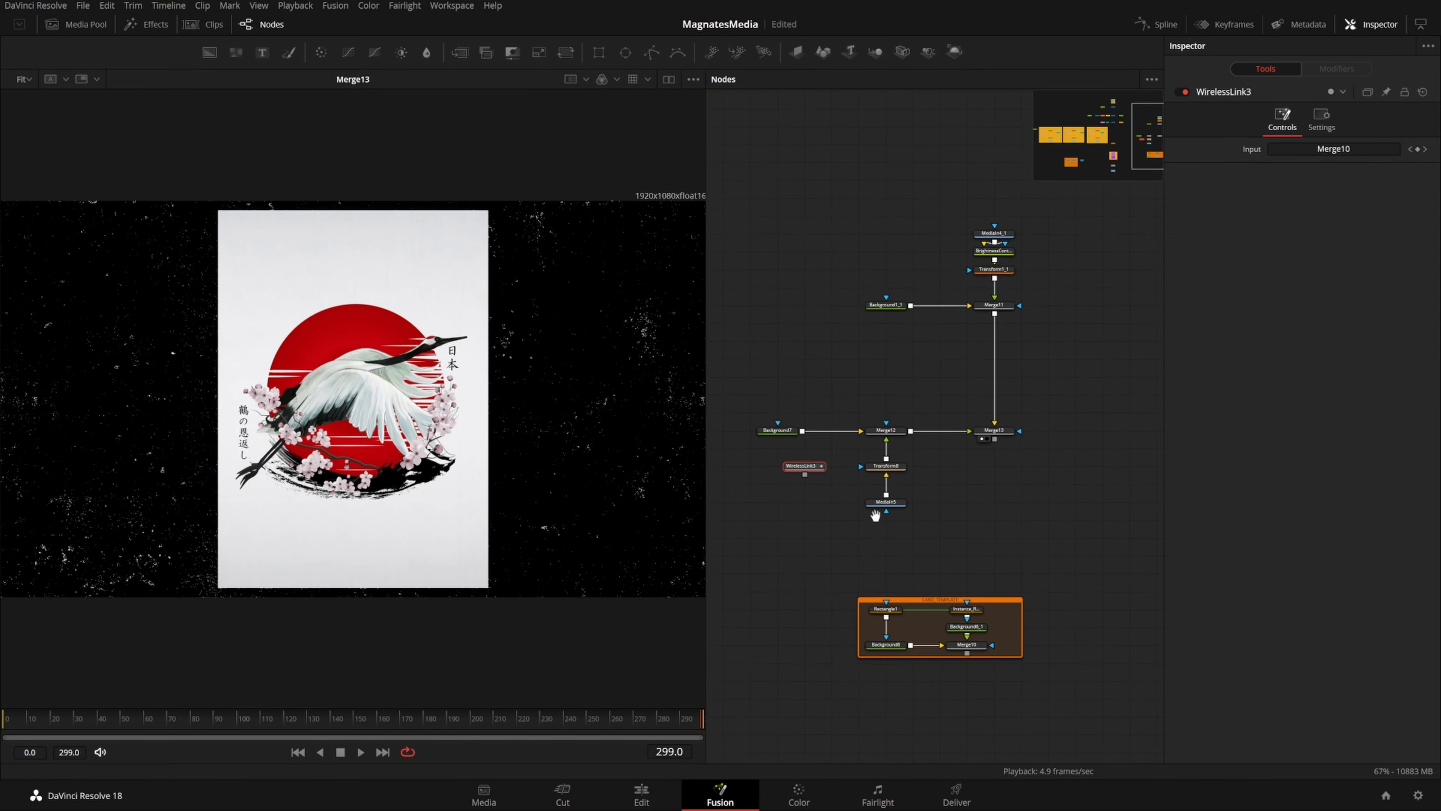
left_click_drag(837, 479, 813, 478)
Shift the artwork's media and Transform nodes down, and merge WirelessLink3 with the Transform node's output
left_click(934, 514)
left_click(936, 479, "ctrl")
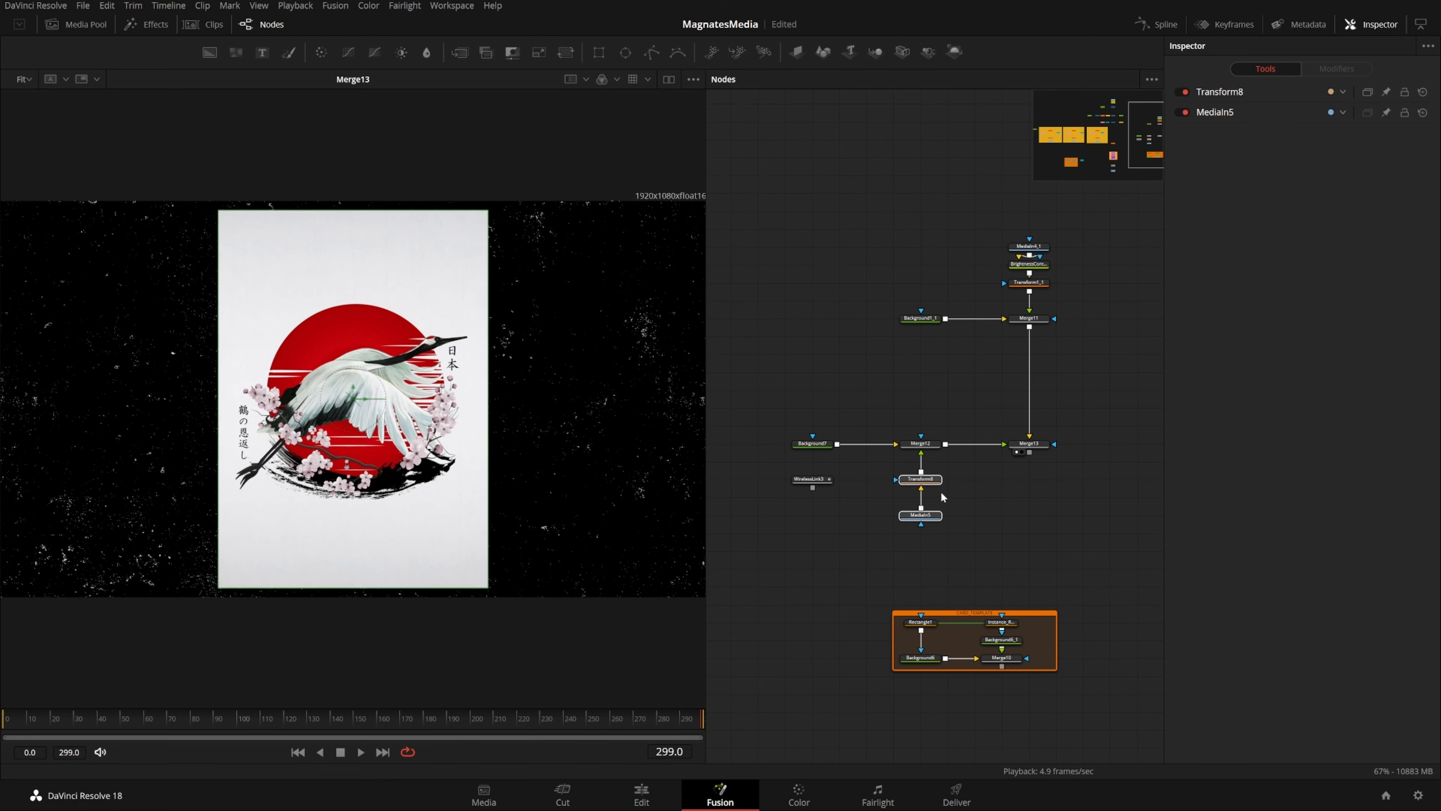
left_click_drag(936, 478, 936, 514)
left_click_drag(813, 487, 920, 444)
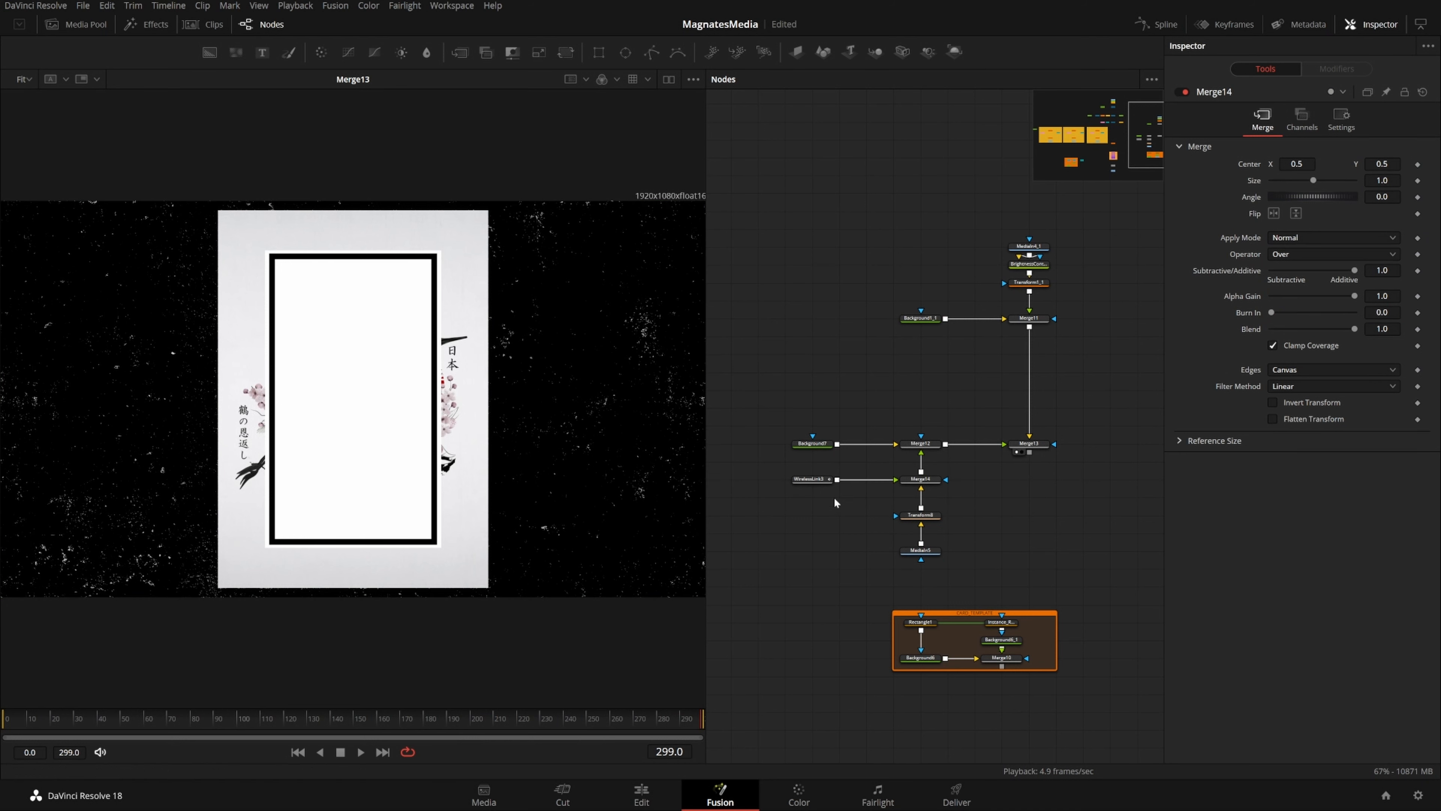
Swap the inputs of the WirelessLink3 merge so the artwork is the foreground over the card, and select the artwork's media node
left_click(803, 481)
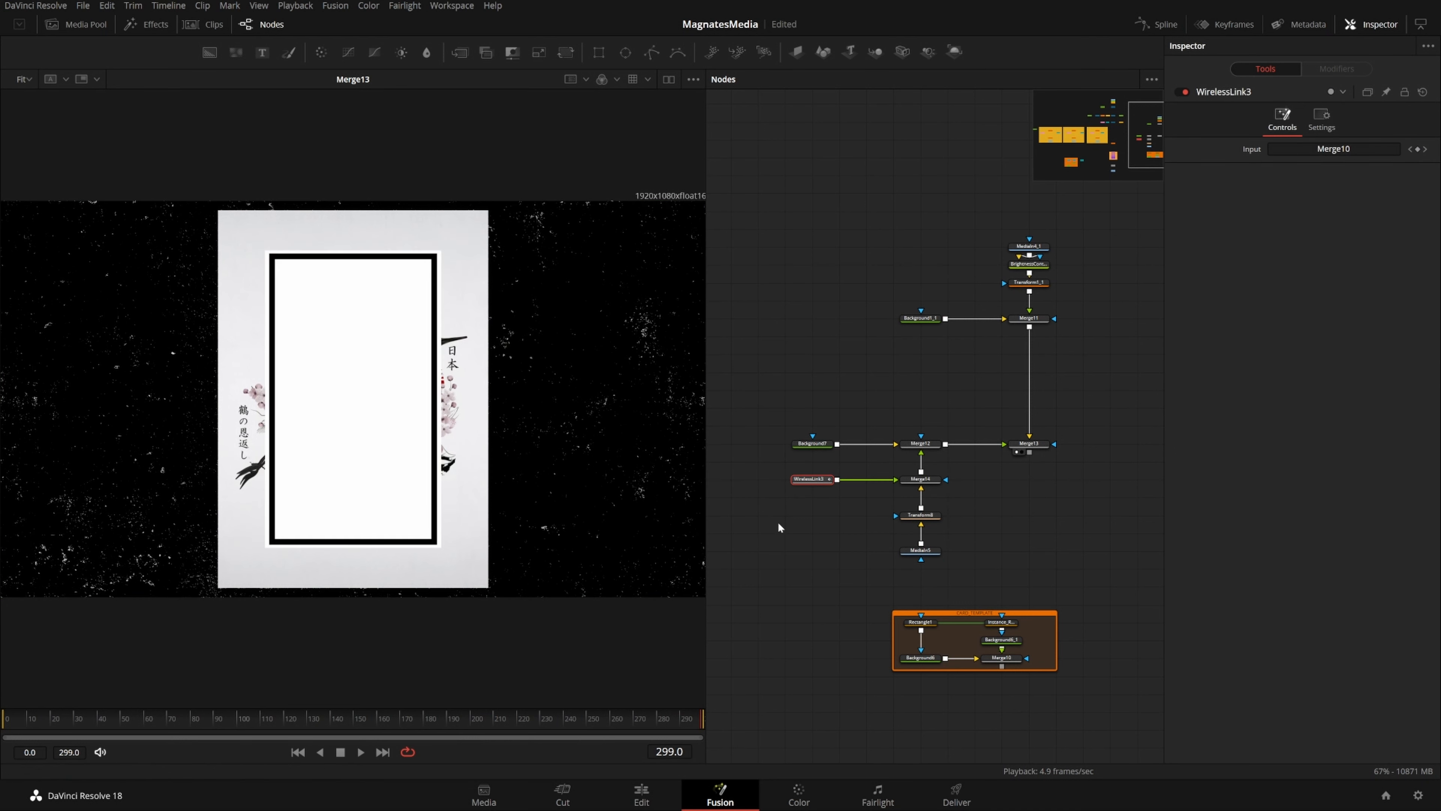
left_click(932, 481)
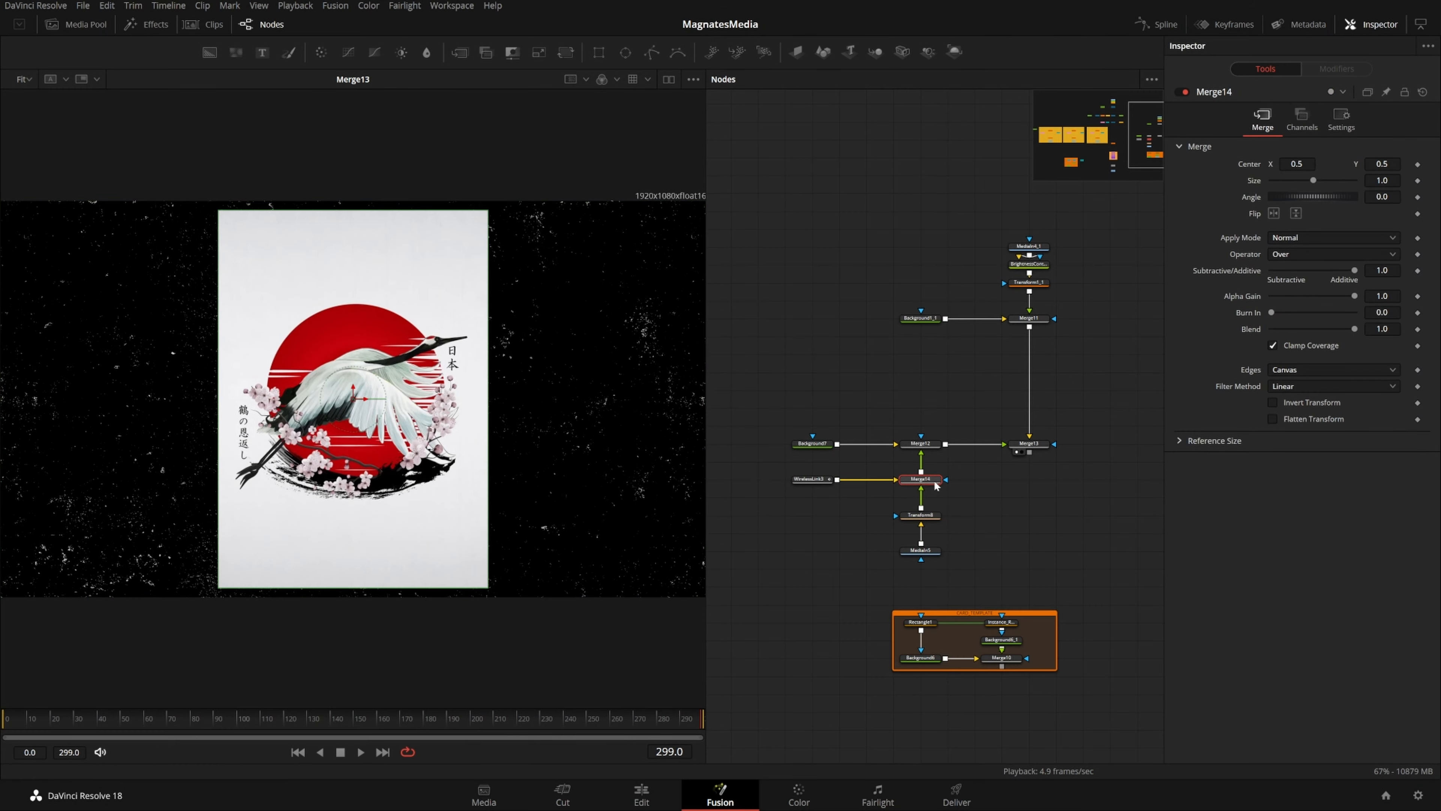
left_click(931, 552)
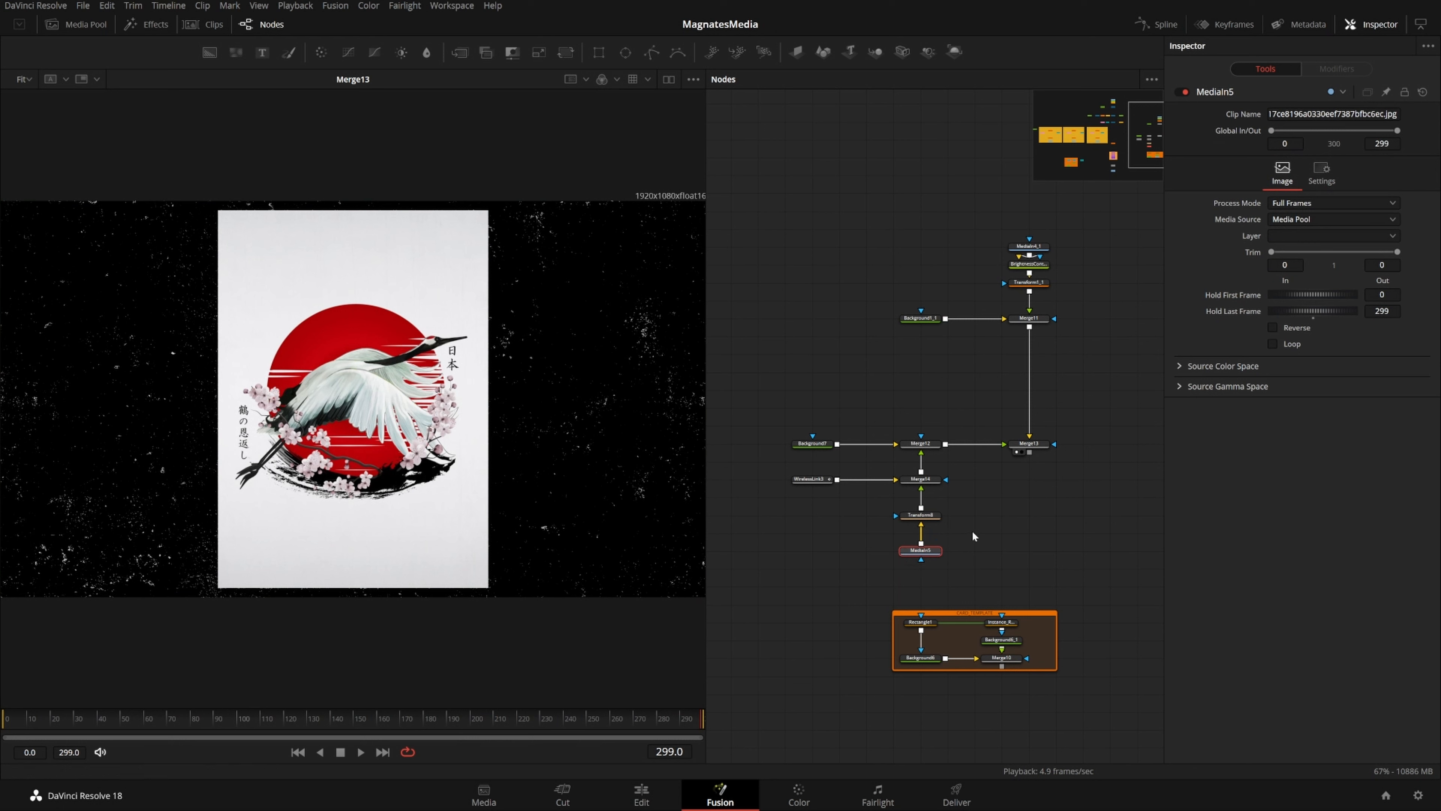
Scale the crane artwork down to a size of 0.611 with its Transform8 node
left_click(816, 479)
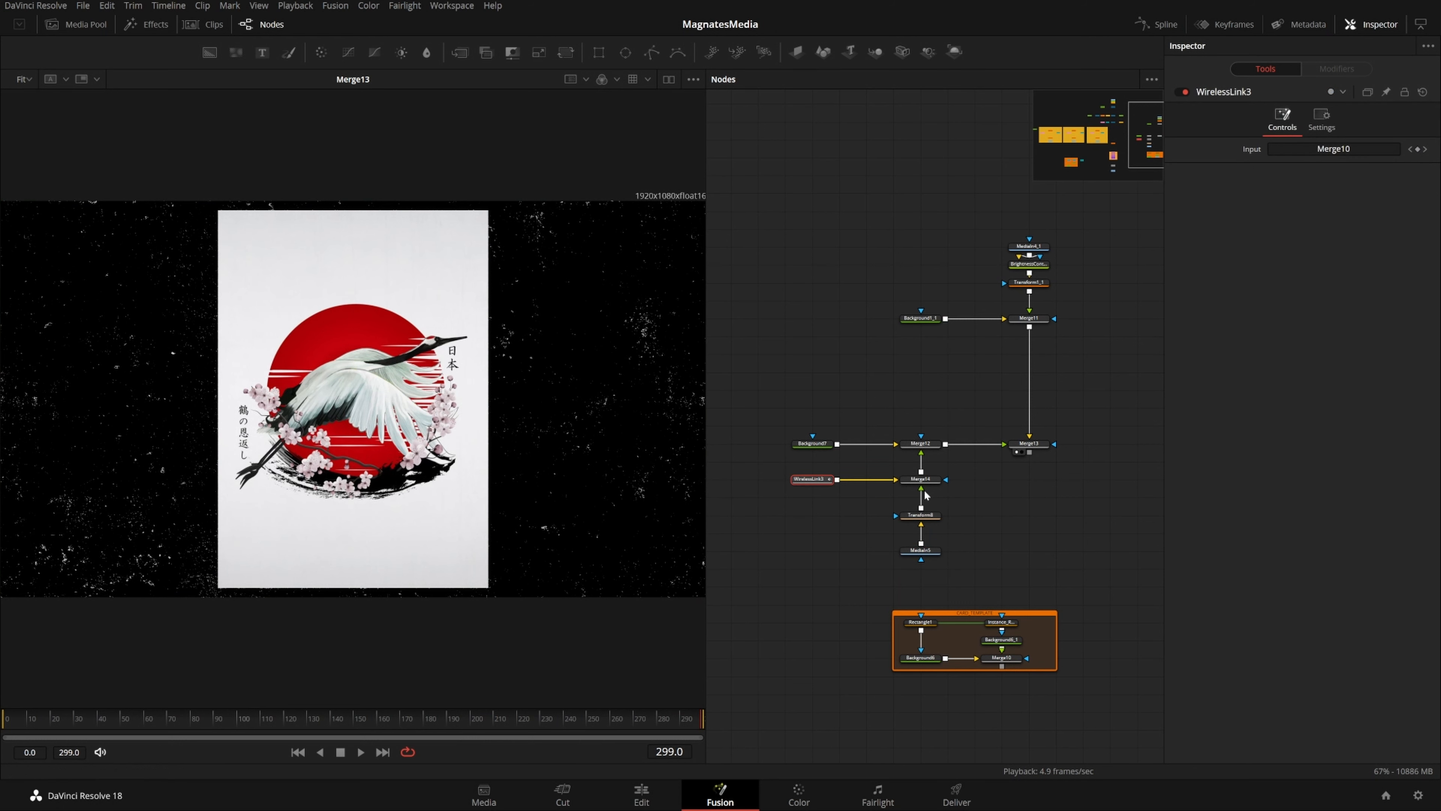
left_click(922, 515)
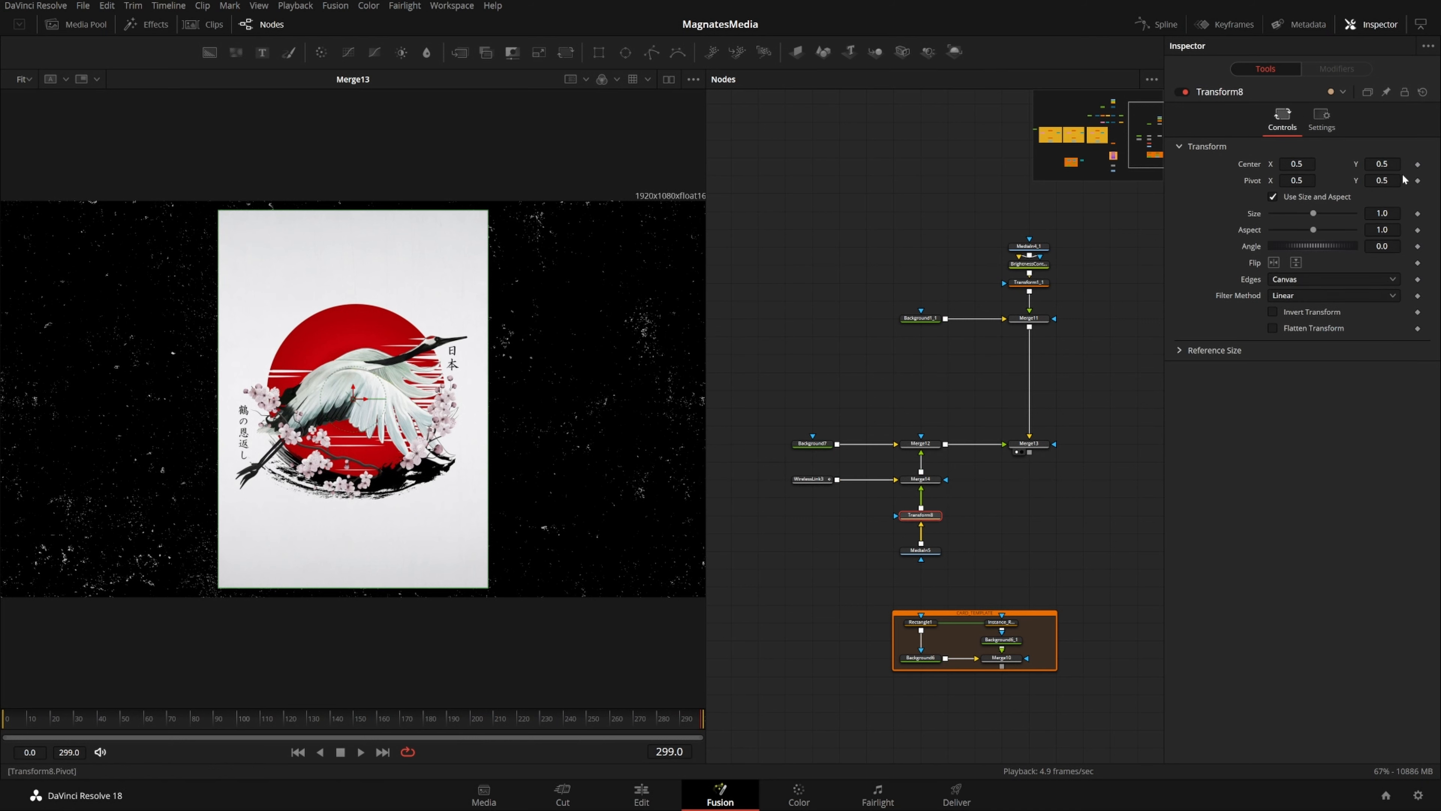
left_click_drag(1312, 212, 1296, 213)
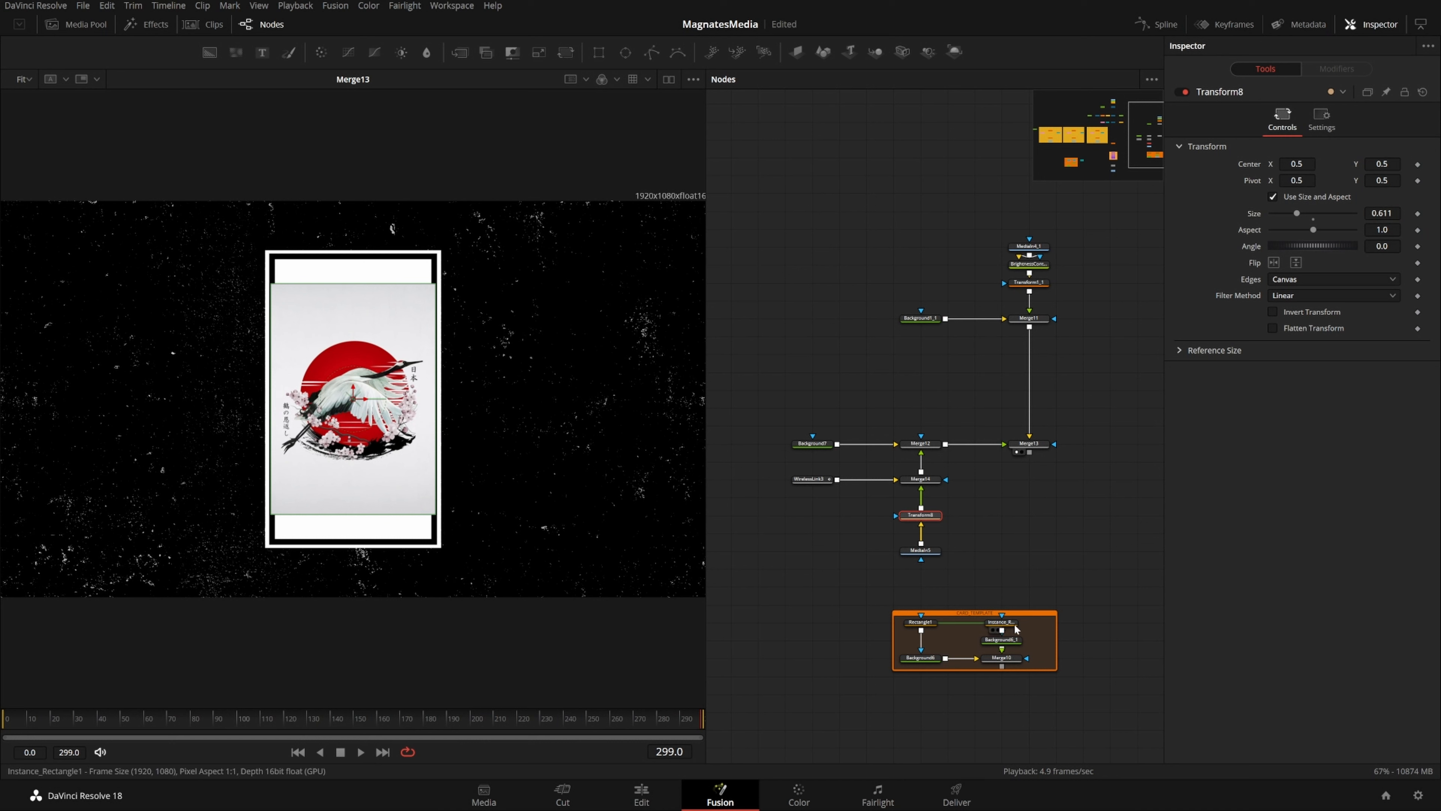
Copy the inner Instance_Rectangle node from CARD_TEMPLATE beside Merge14 and connect it as that merge's effect mask
left_click(971, 597)
left_click(968, 560)
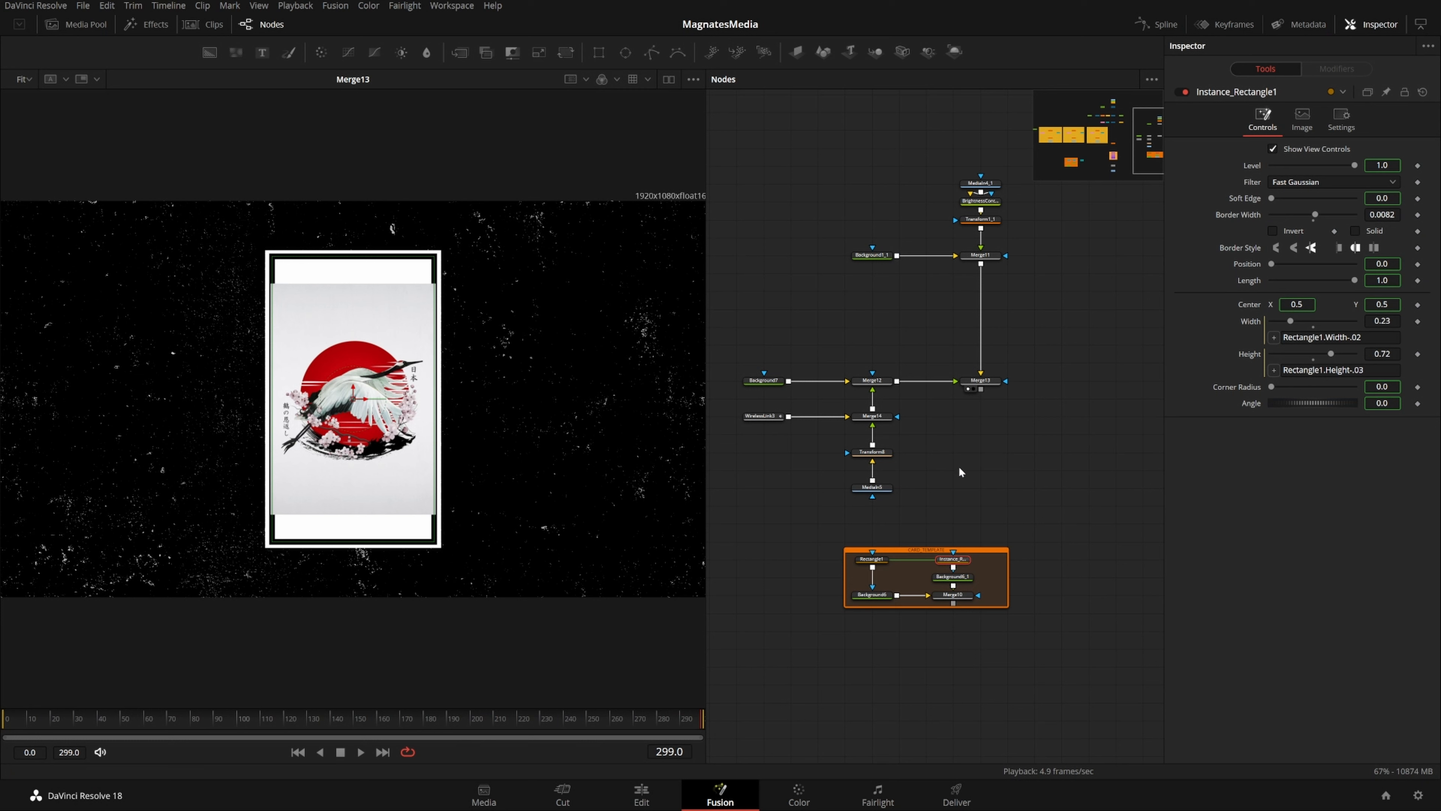
key("ctrl+v")
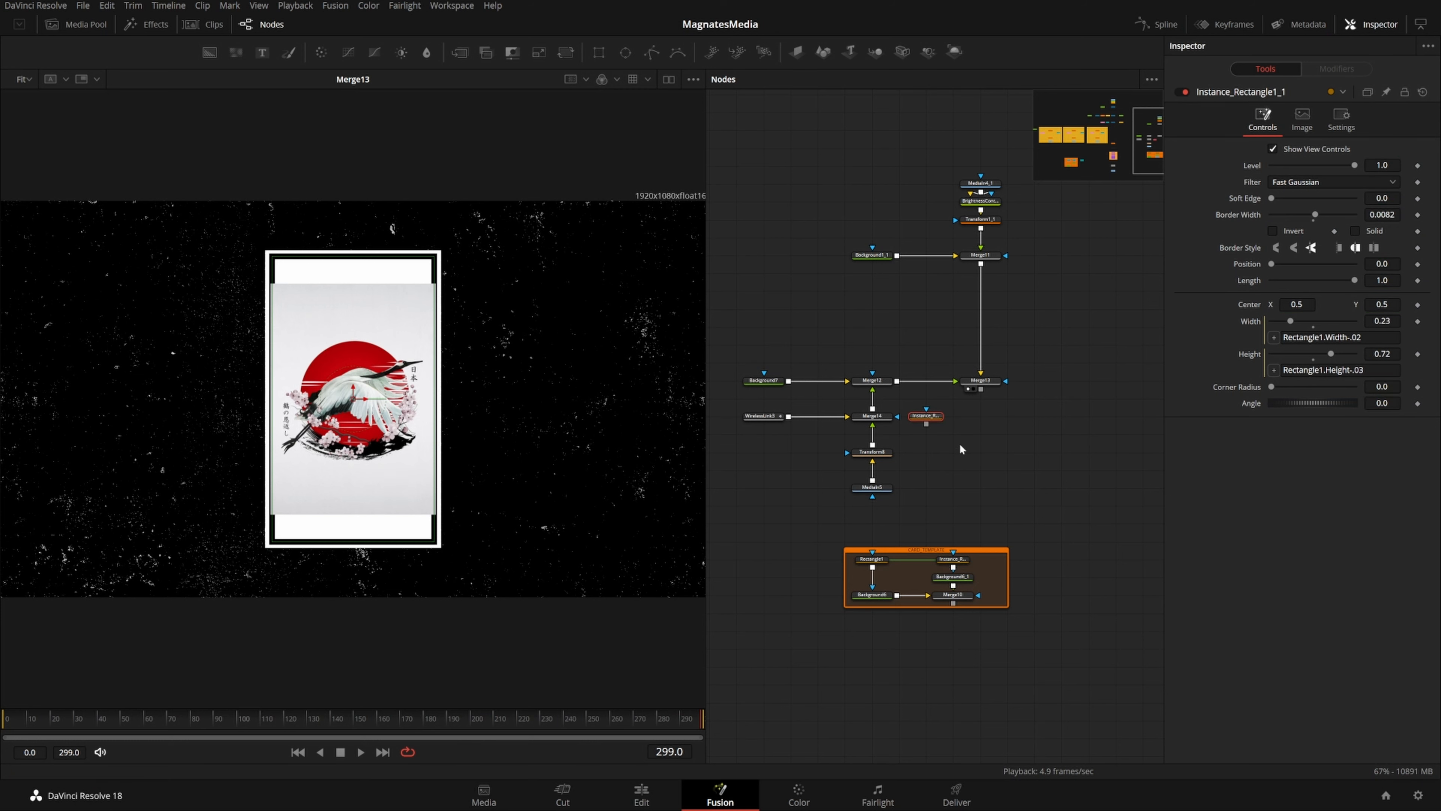
mouse_move(938, 419)
left_mouse_down()
mouse_move(969, 440)
mouse_move(883, 418)
mouse_move(952, 416)
left_mouse_up()
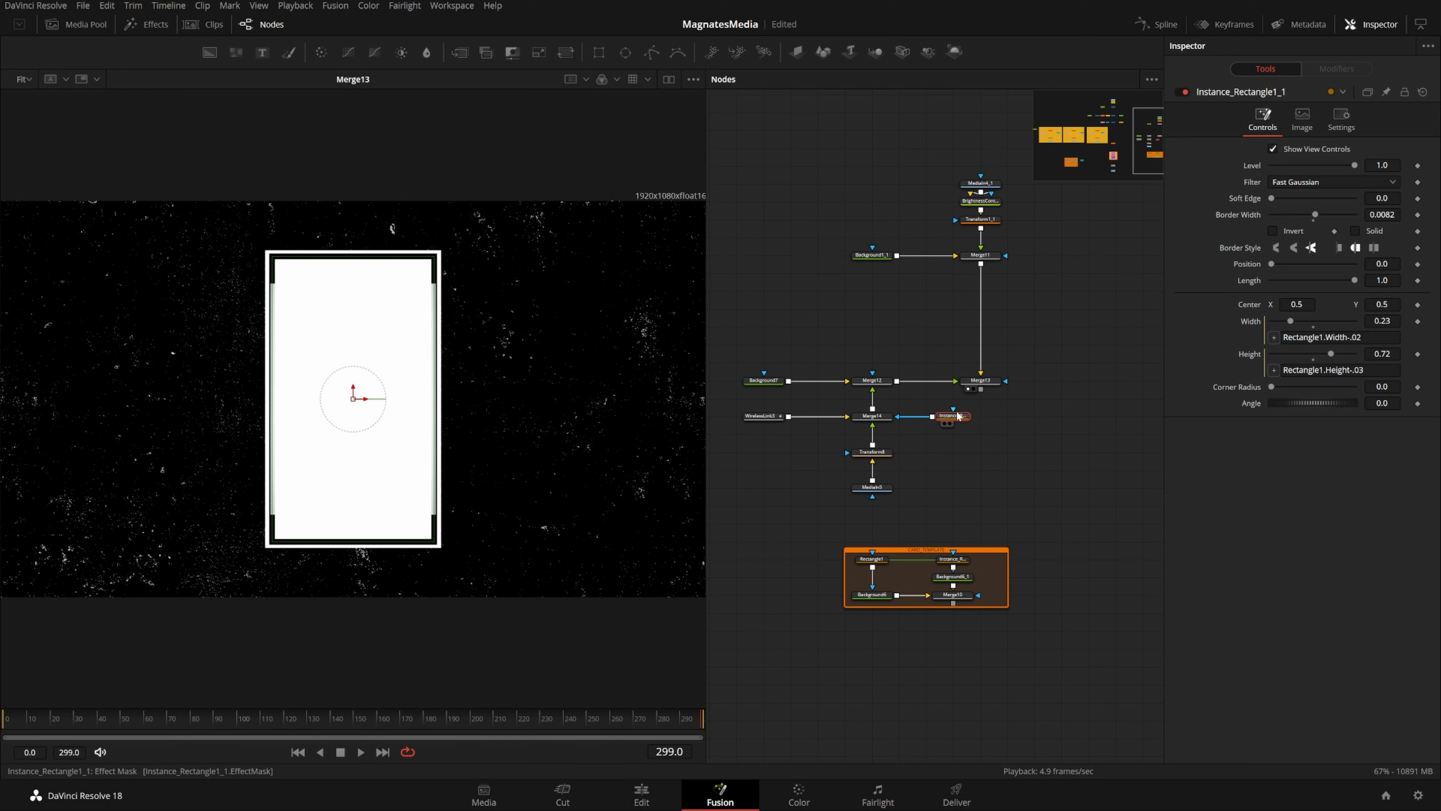
left_click_drag(954, 416, 981, 417)
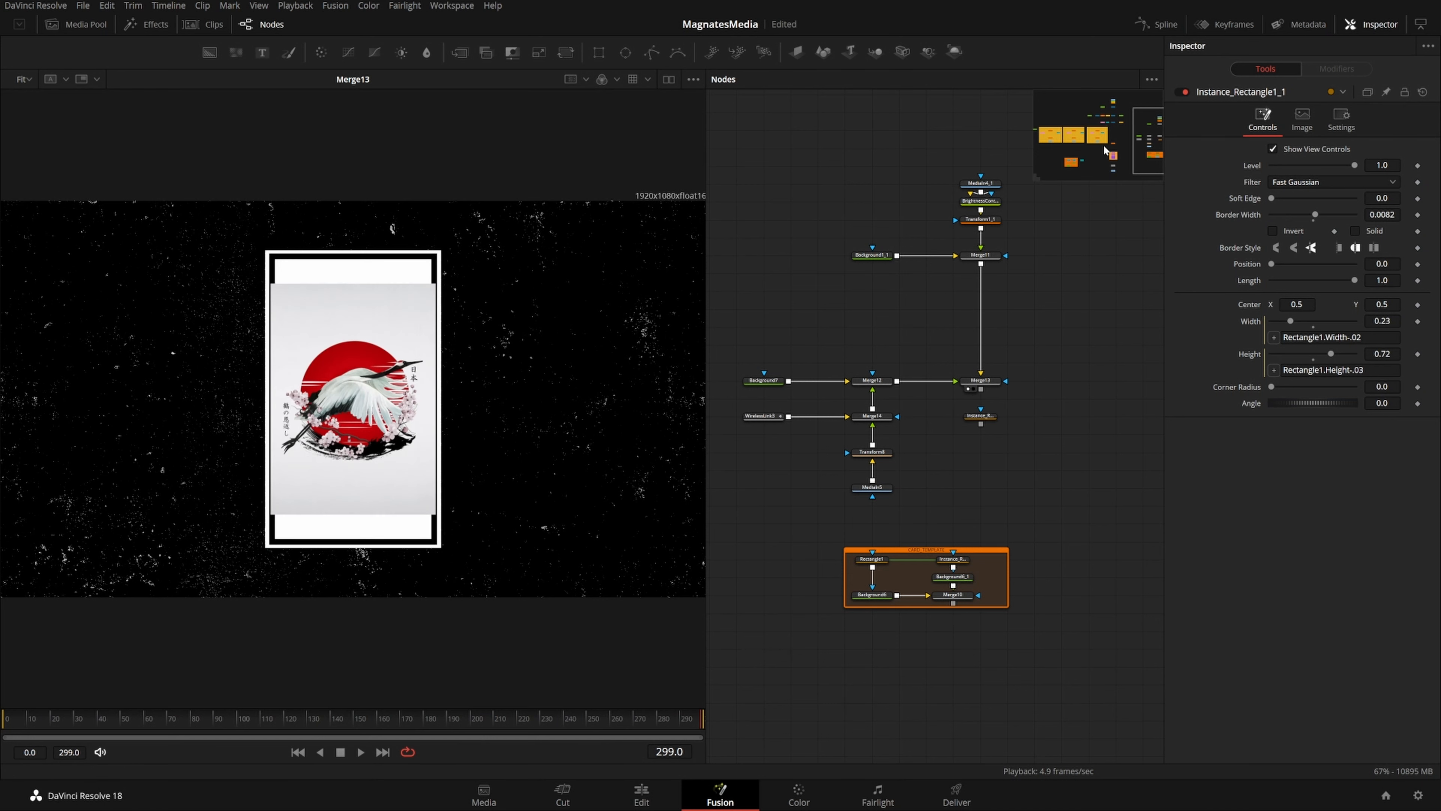
left_click_drag(1066, 147, 1150, 146)
left_click_drag(1034, 374, 993, 368)
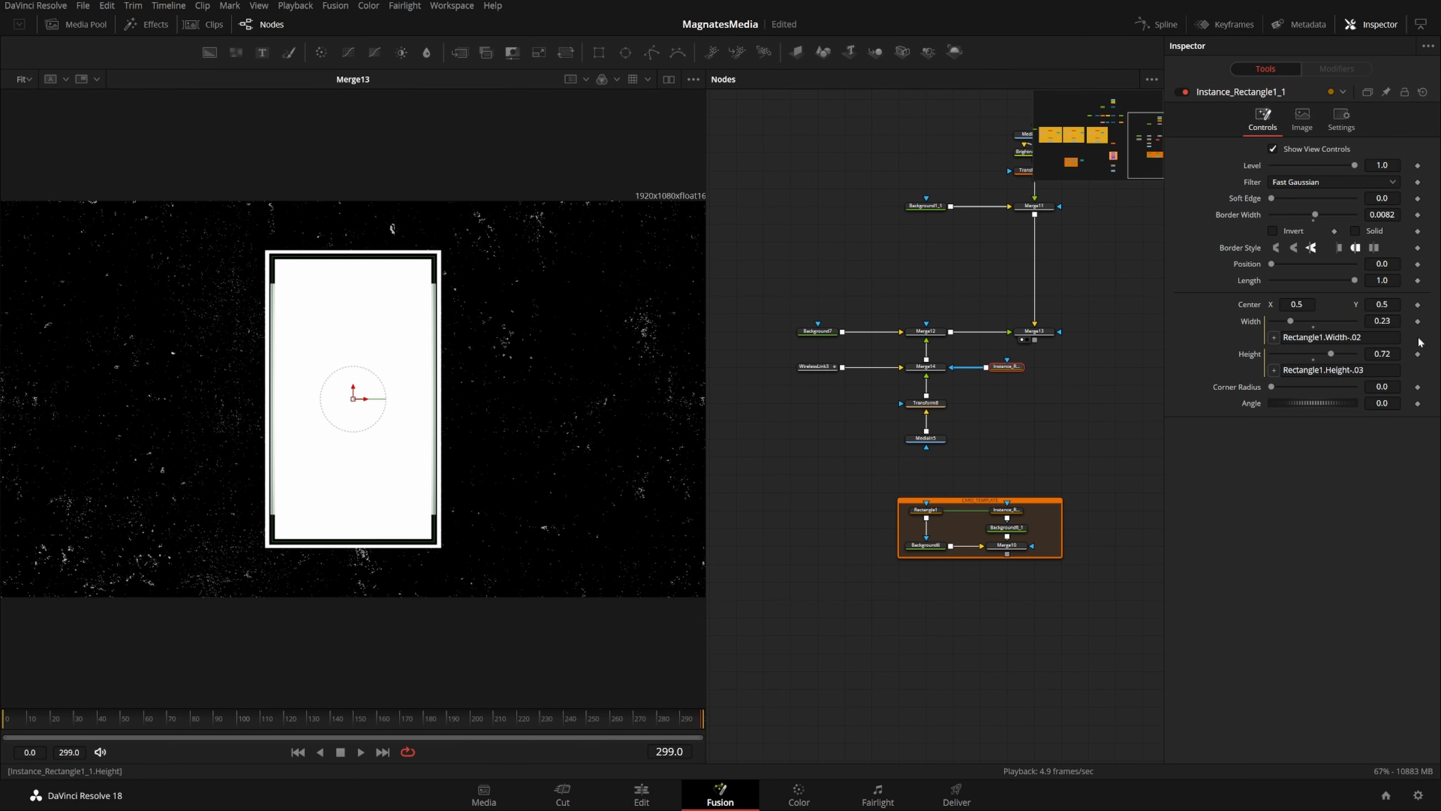
Make the artwork's mask rectangle solid and set its border width to -0.0082
left_click(1365, 229)
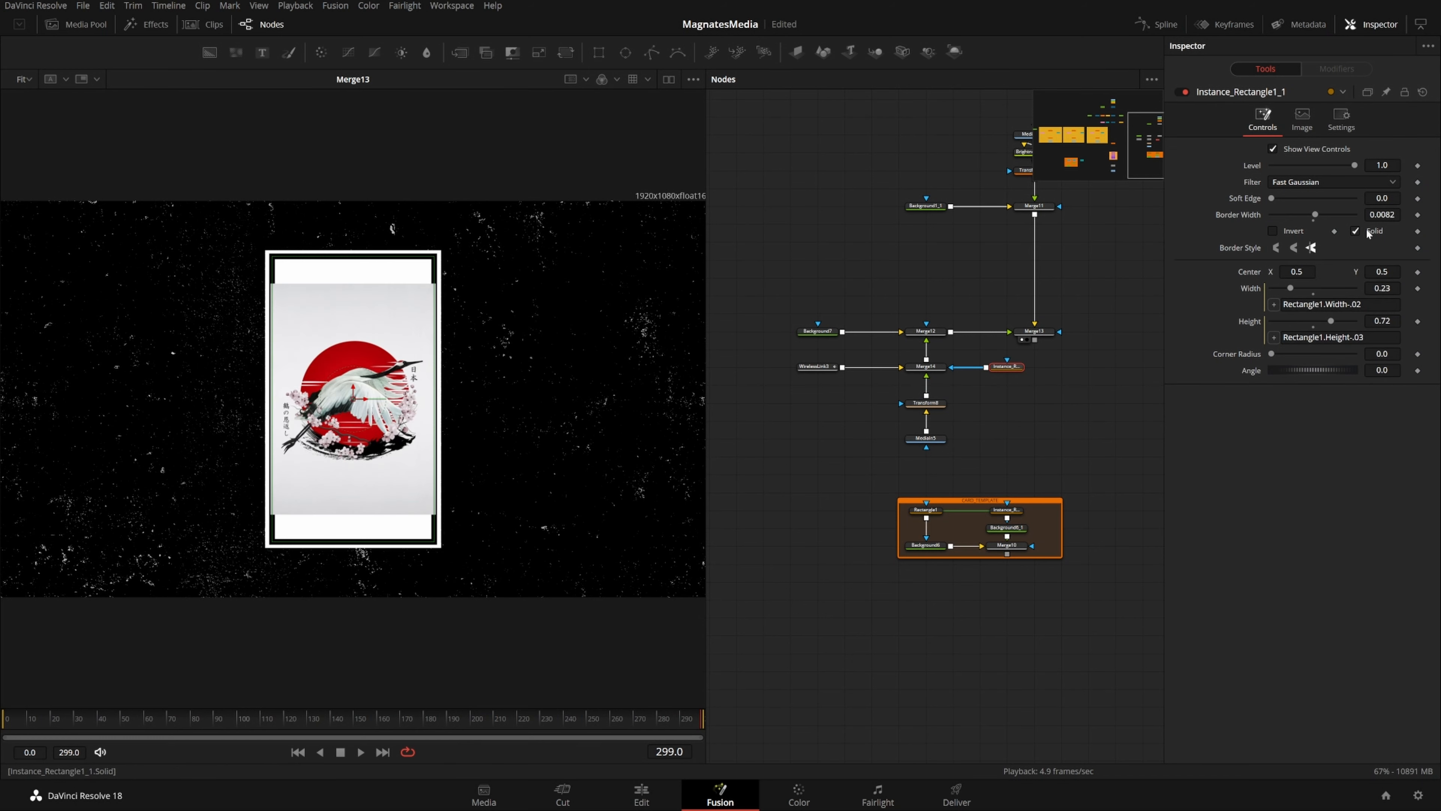
scroll(436, 284, "up", 5)
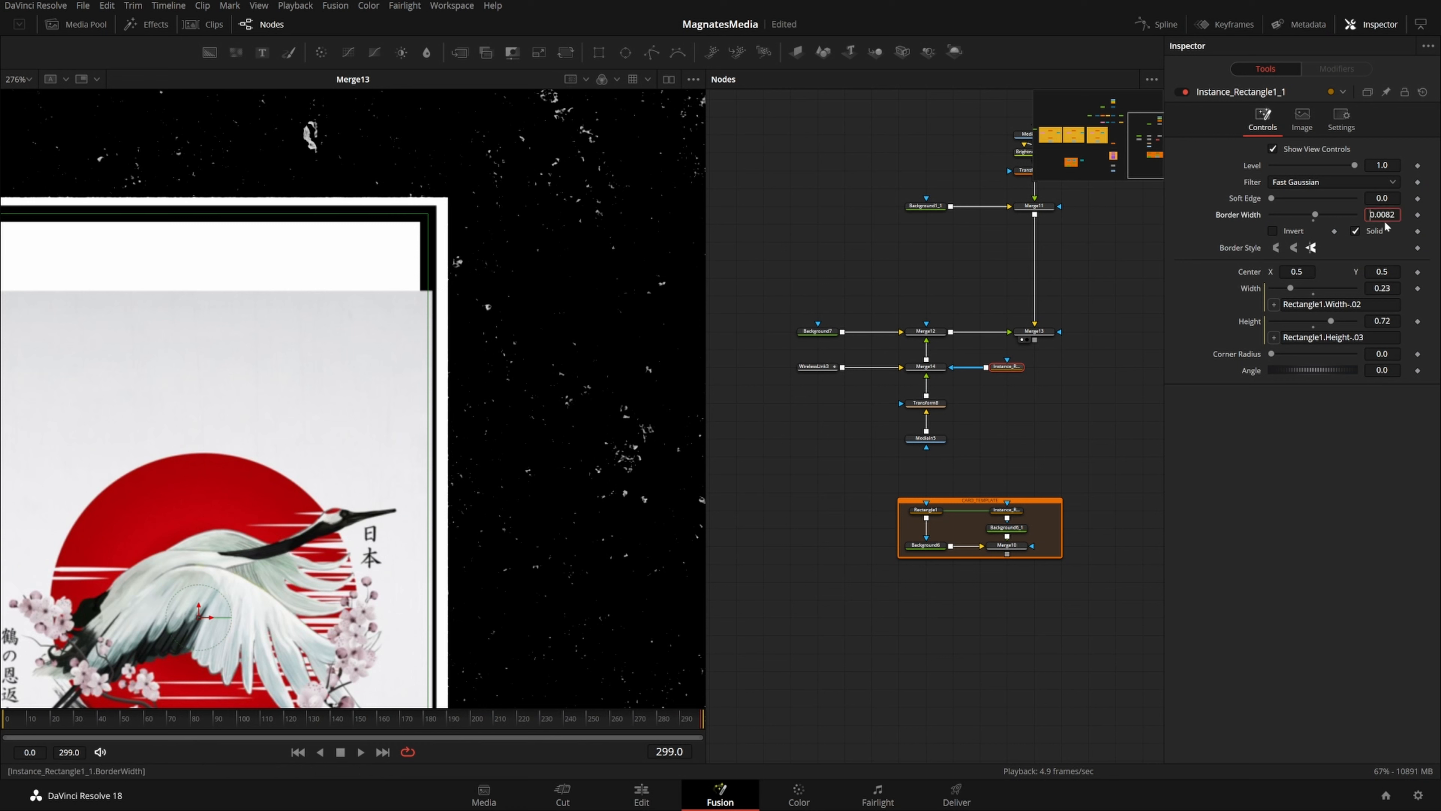
type("-")
key("Tab")
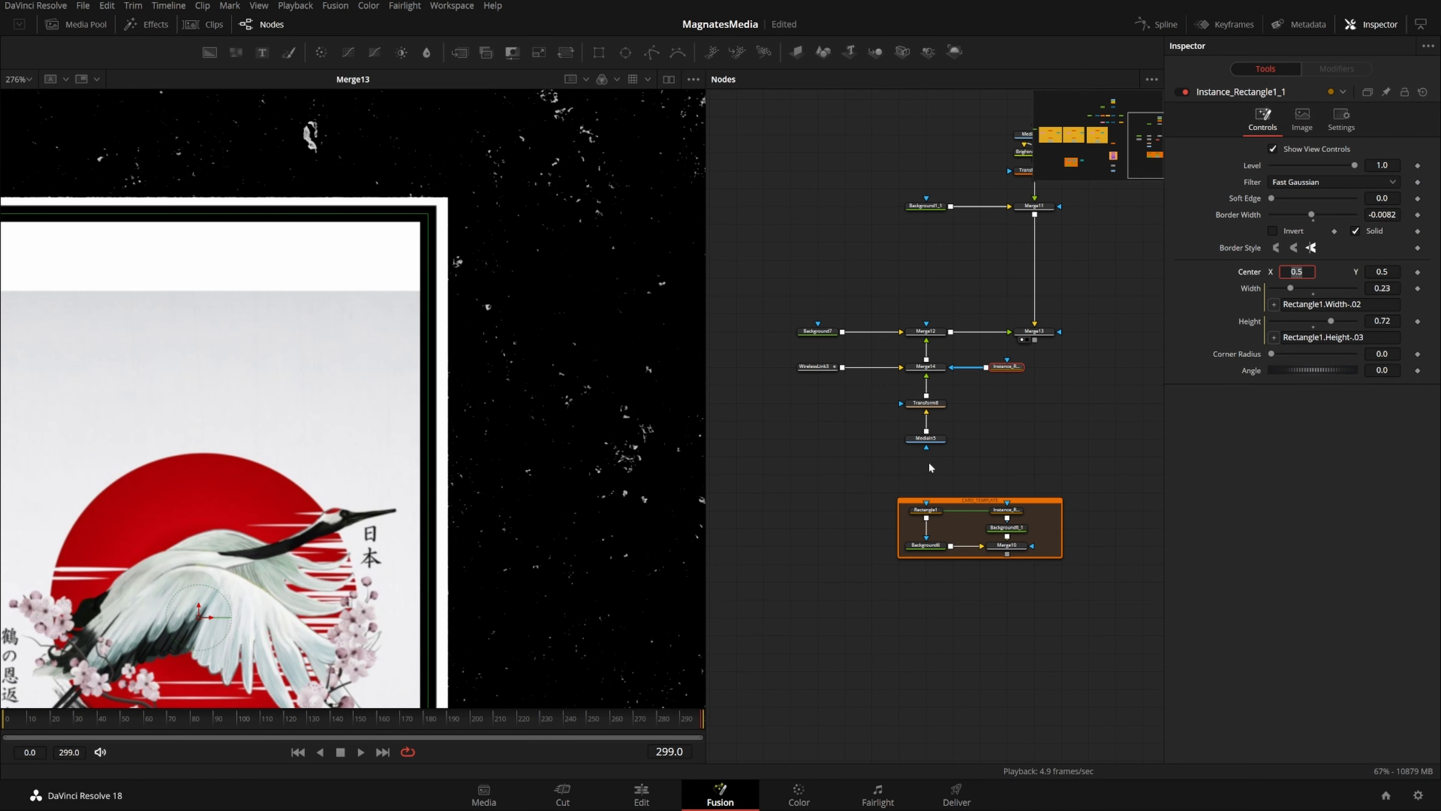
left_click(1087, 437)
key("ctrl+f")
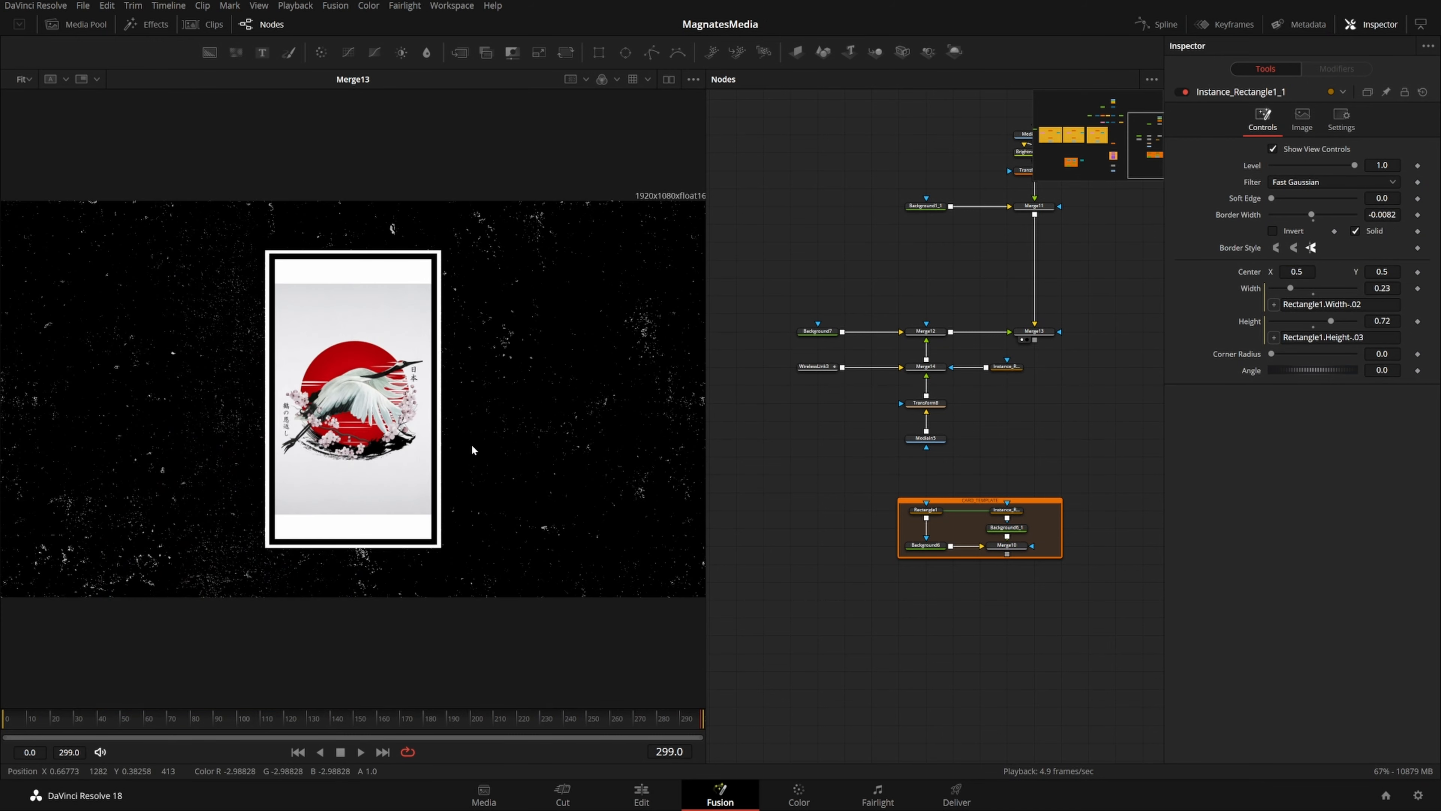
Test the card template by resizing Rectangle1 to width 0.231 and height 0.449, and undo the resizing
scroll(850, 507, "up", 3)
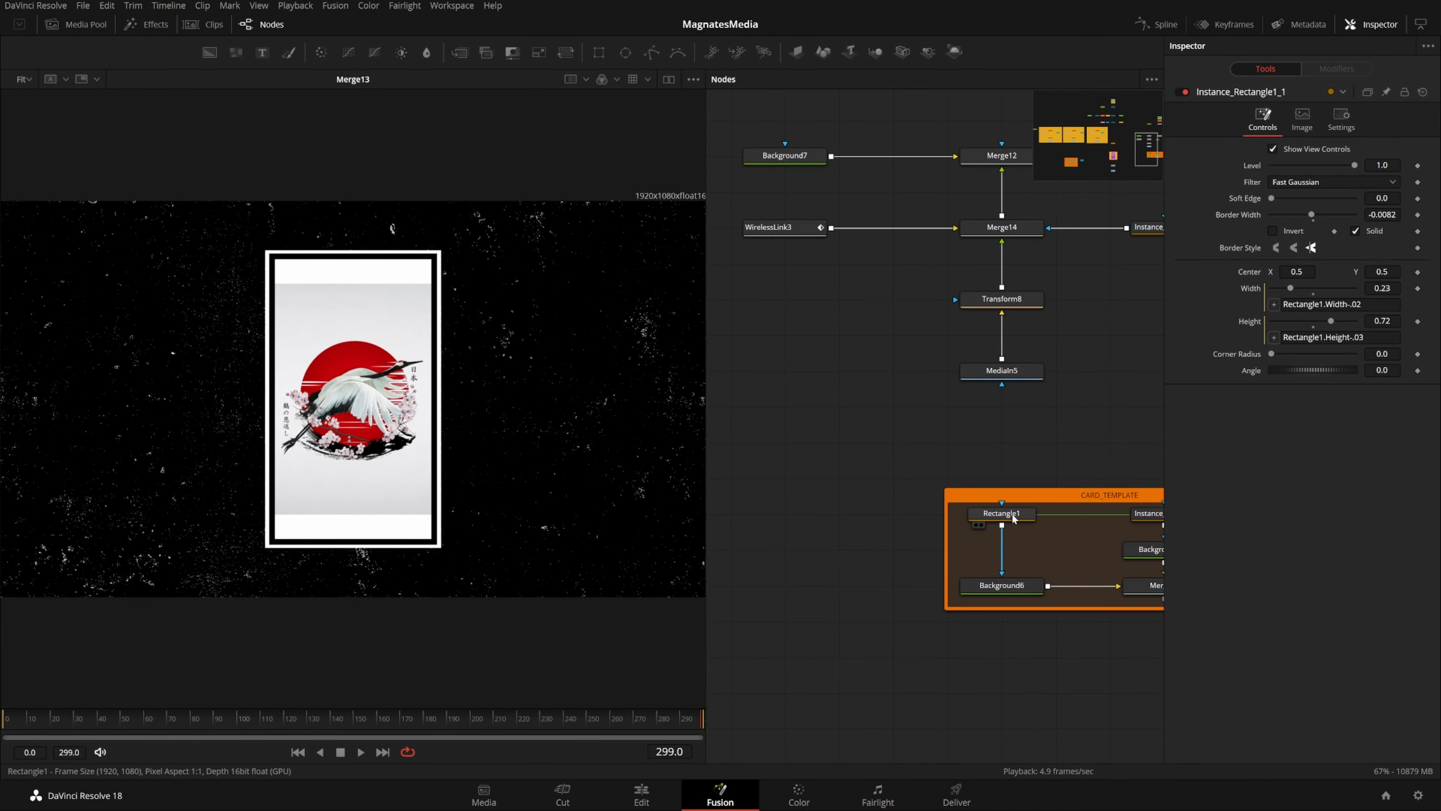
left_click(1017, 515)
left_click_drag(1382, 288, 1231, 305)
mouse_move(1381, 287)
left_mouse_down()
mouse_move(1400, 288)
mouse_move(1309, 304)
mouse_move(1361, 304)
left_mouse_up()
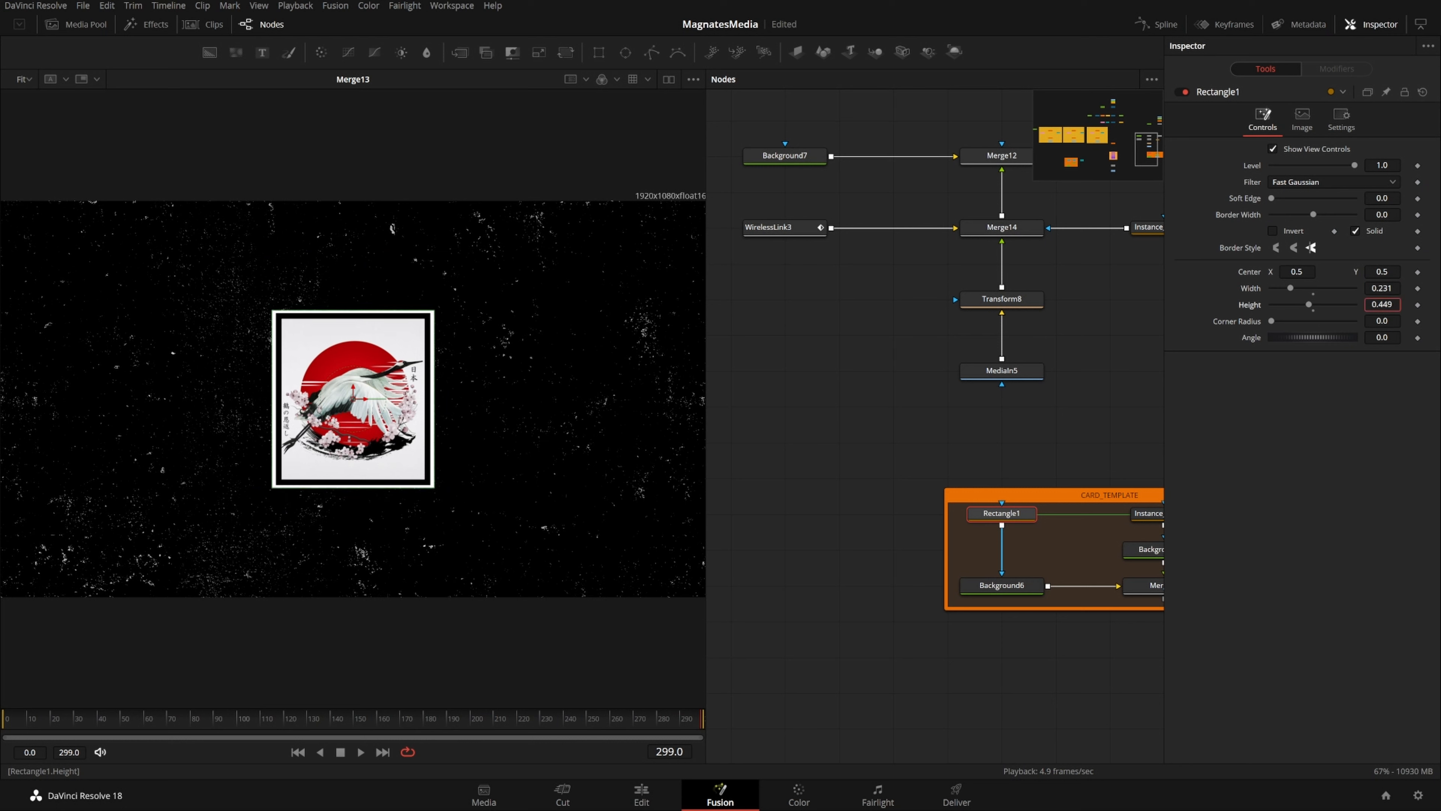
key("ctrl+z")
key("ctrl+z")
key("ctrl+z")
key("ctrl+z")
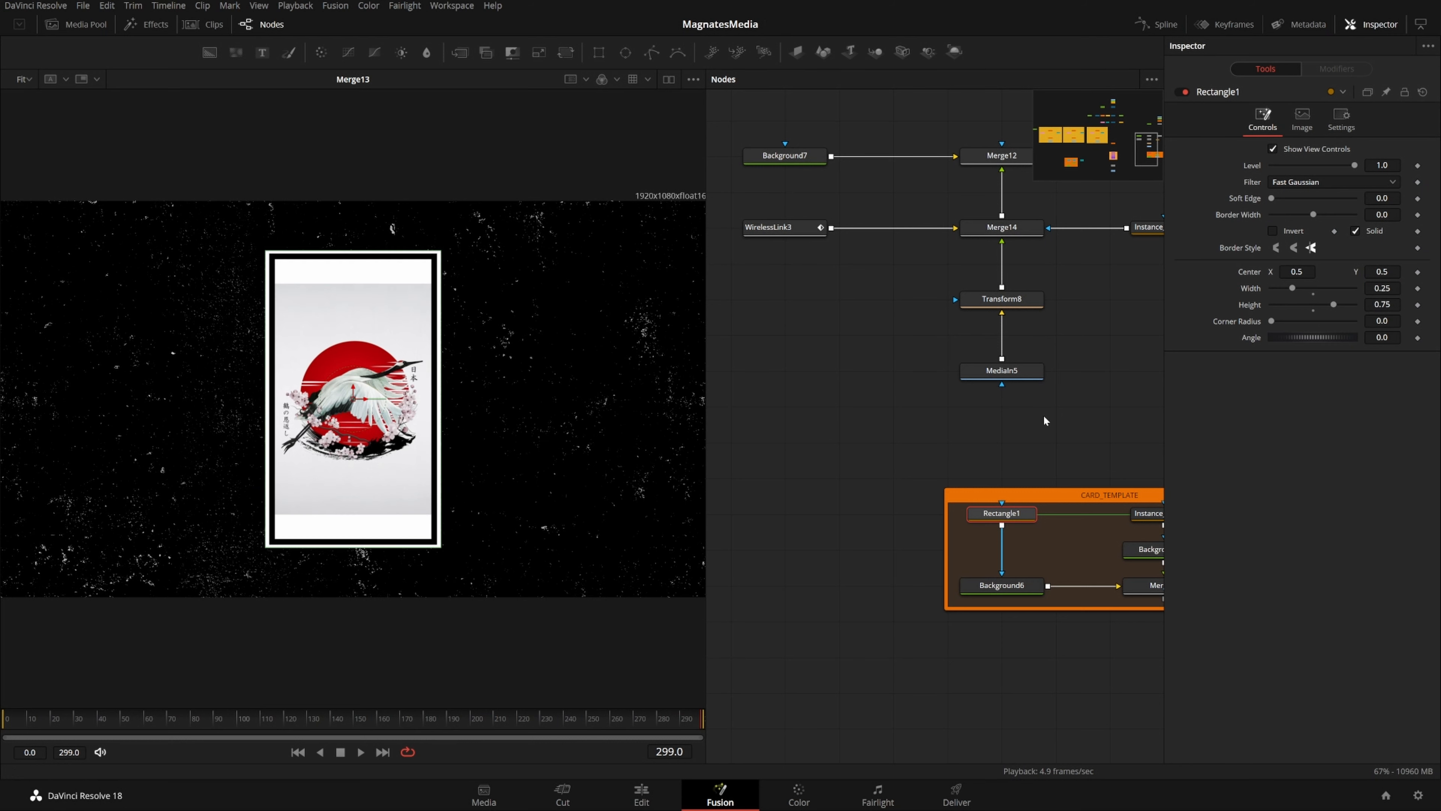
scroll(1037, 420, "down", 6)
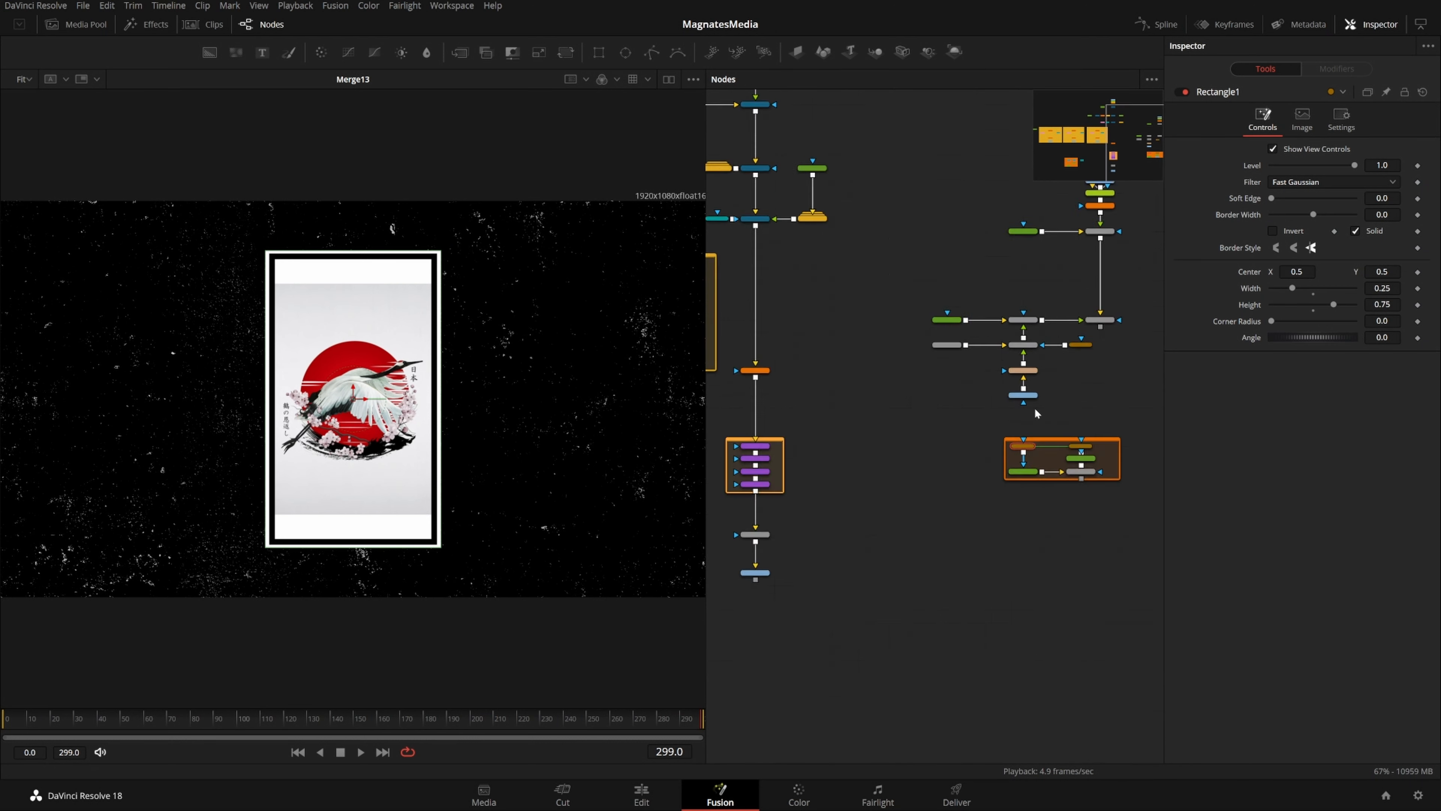
scroll(1078, 409, "up", 6)
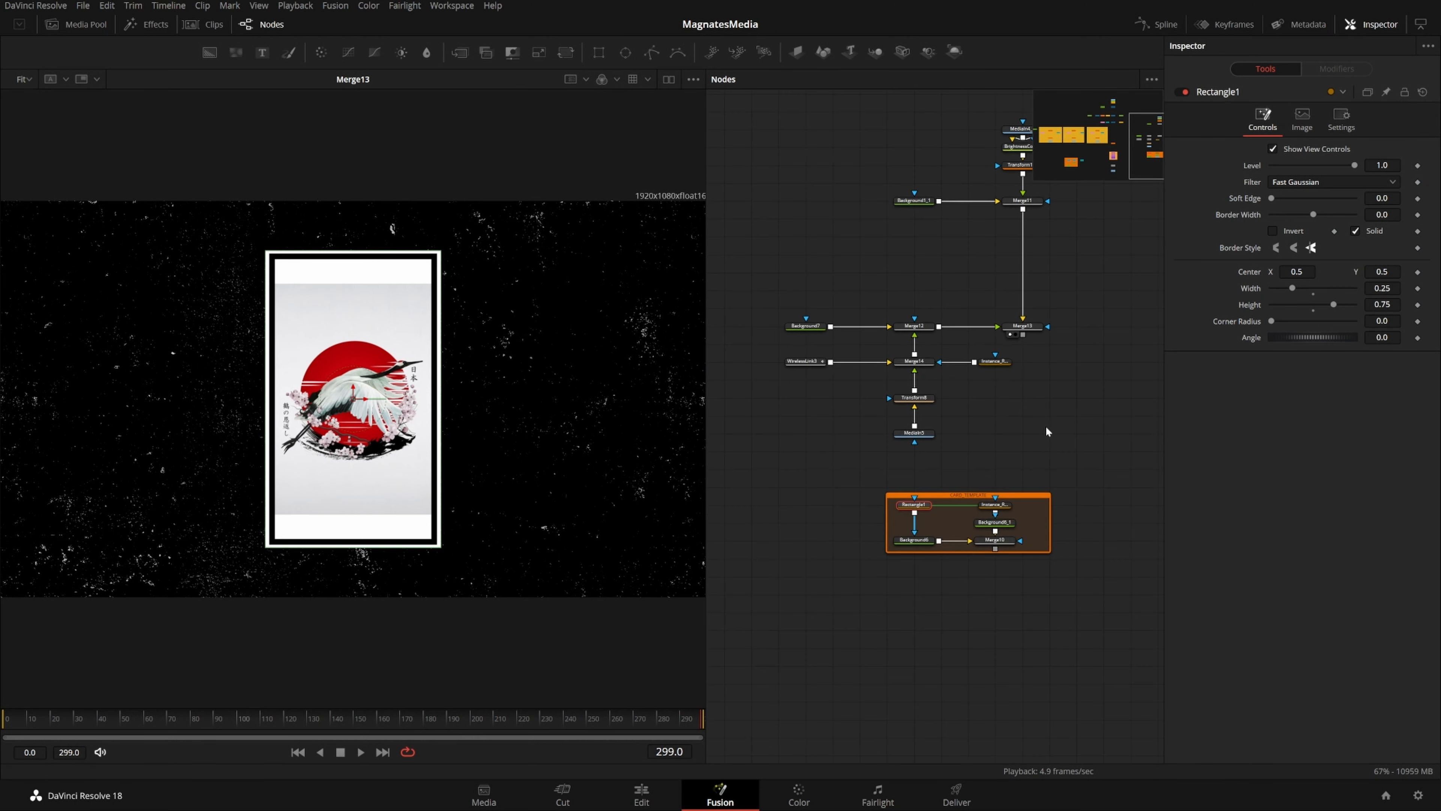
scroll(1044, 418, "up", 3)
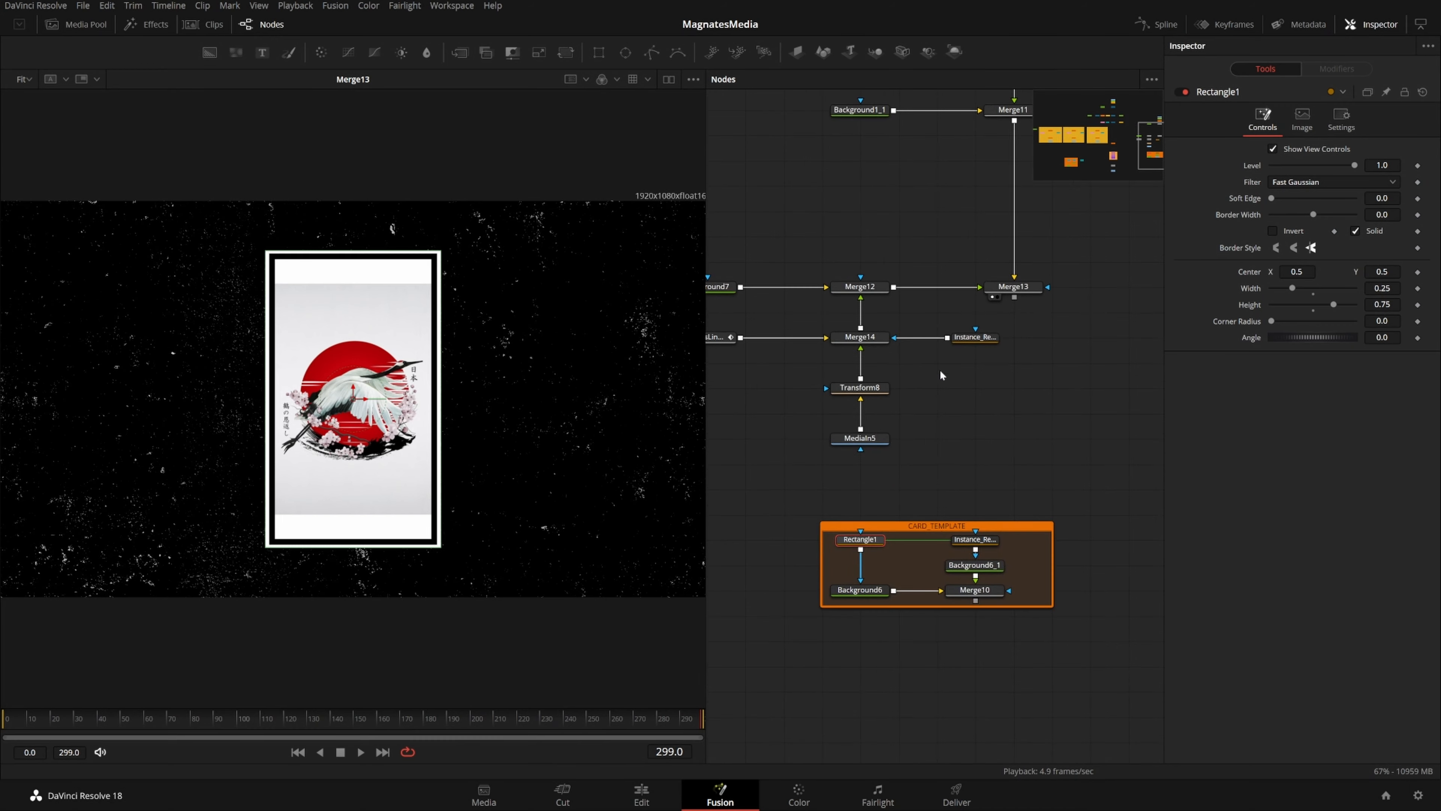
scroll(940, 370, "down", 3)
mouse_move(1152, 148)
left_mouse_down()
mouse_move(1106, 140)
mouse_move(1155, 150)
left_mouse_up()
left_click_drag(753, 300, 969, 428)
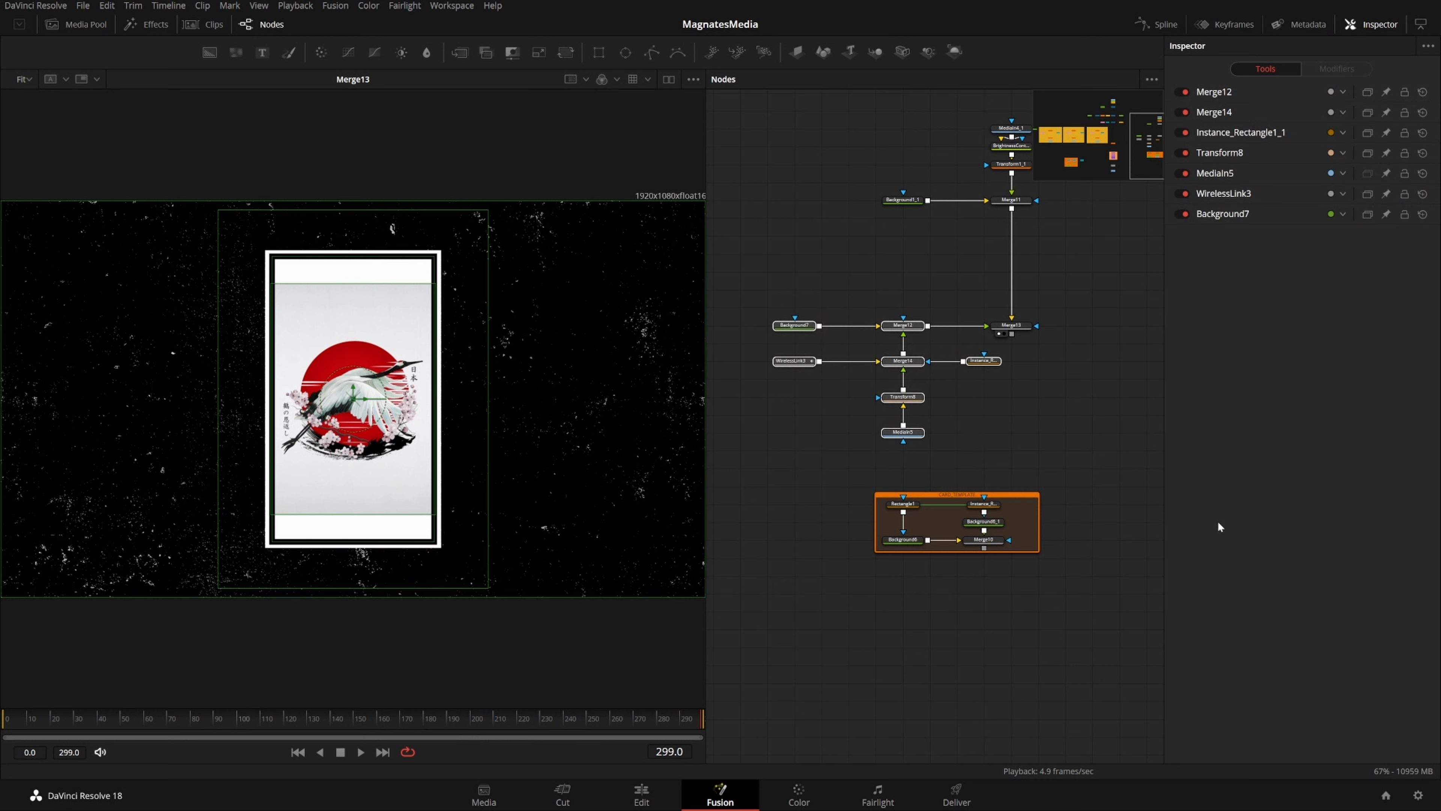
left_click(1048, 406)
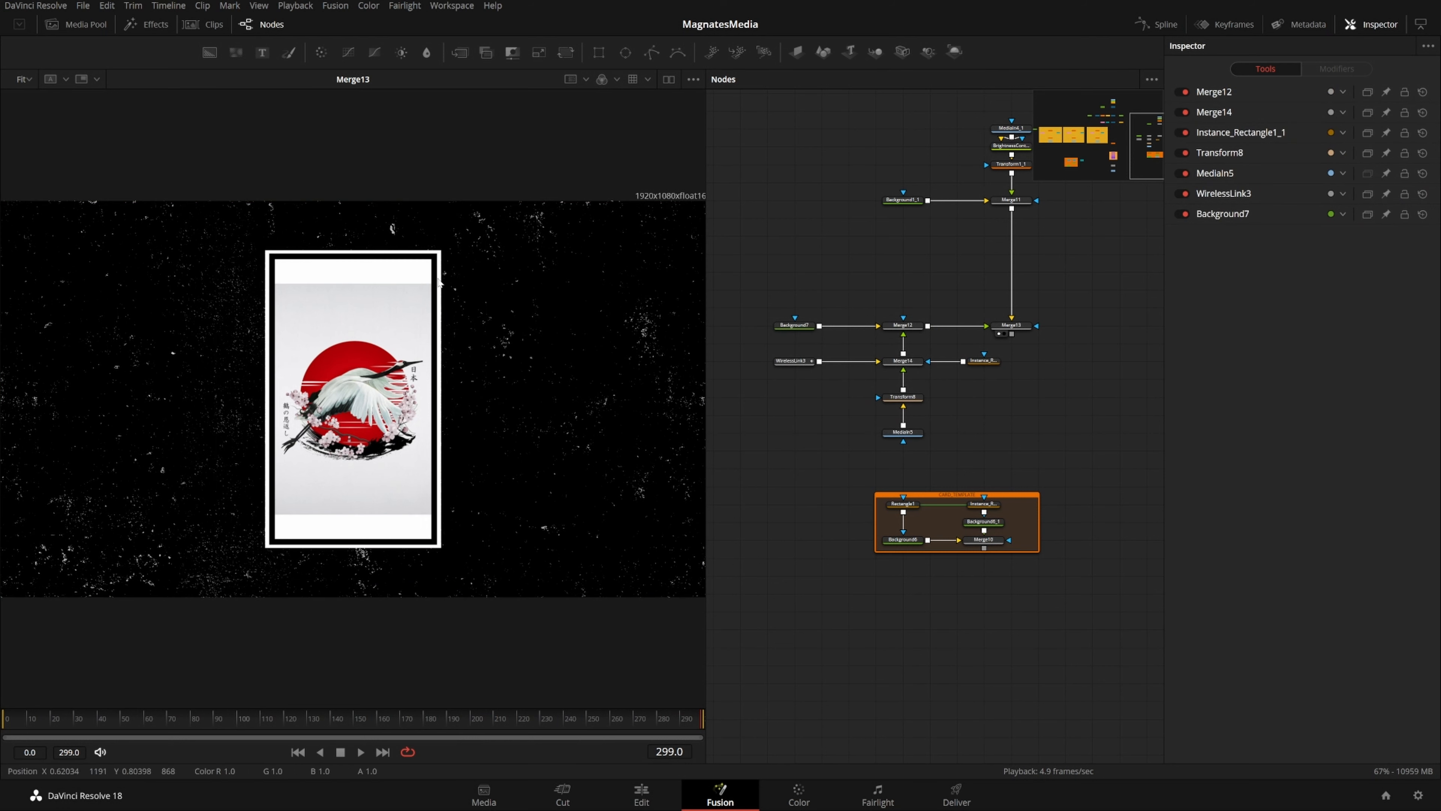
left_click_drag(1036, 341, 1121, 370)
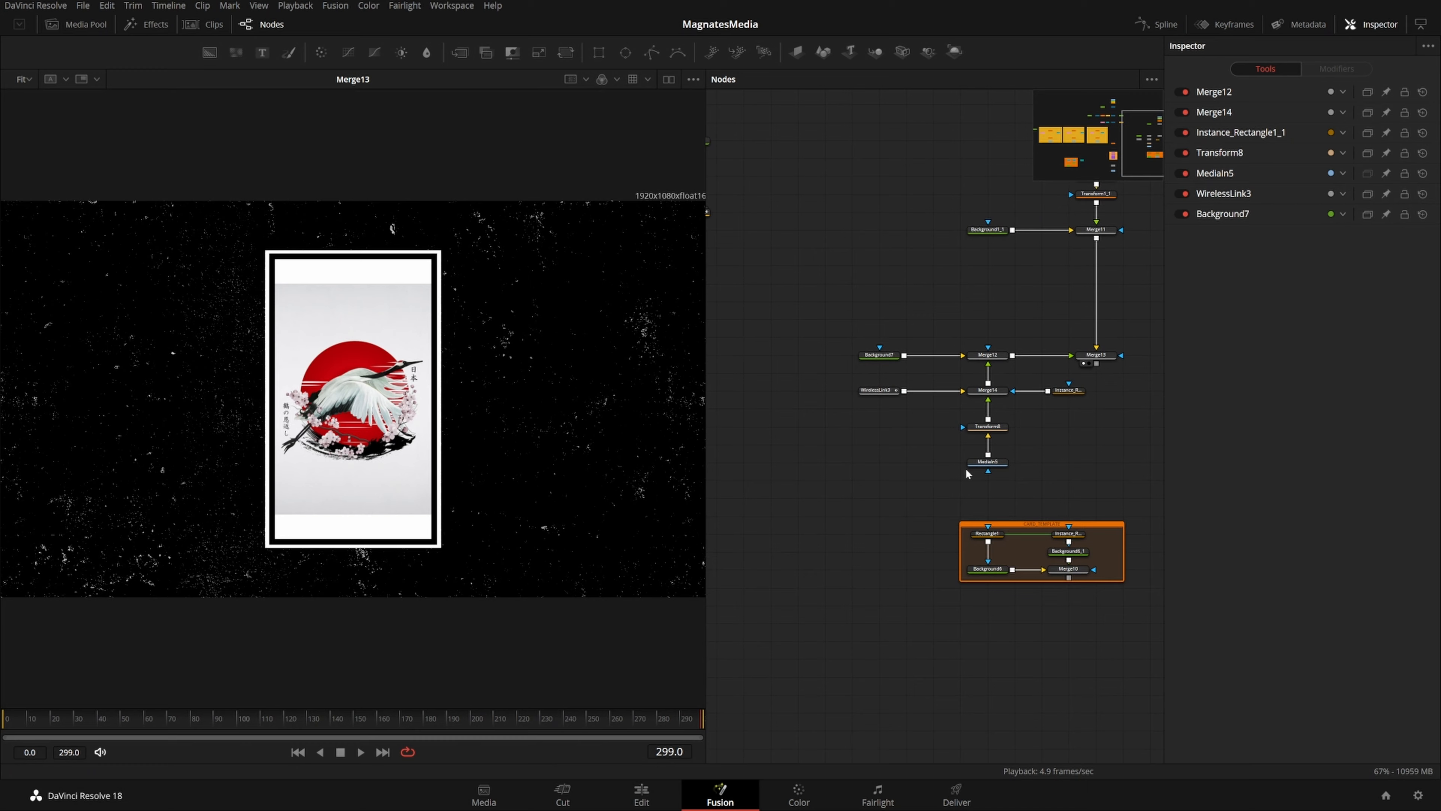
left_click(1000, 464)
Copy the Glow group from the existing composition and insert the copy between Merge12 and Merge13
left_click(1061, 134)
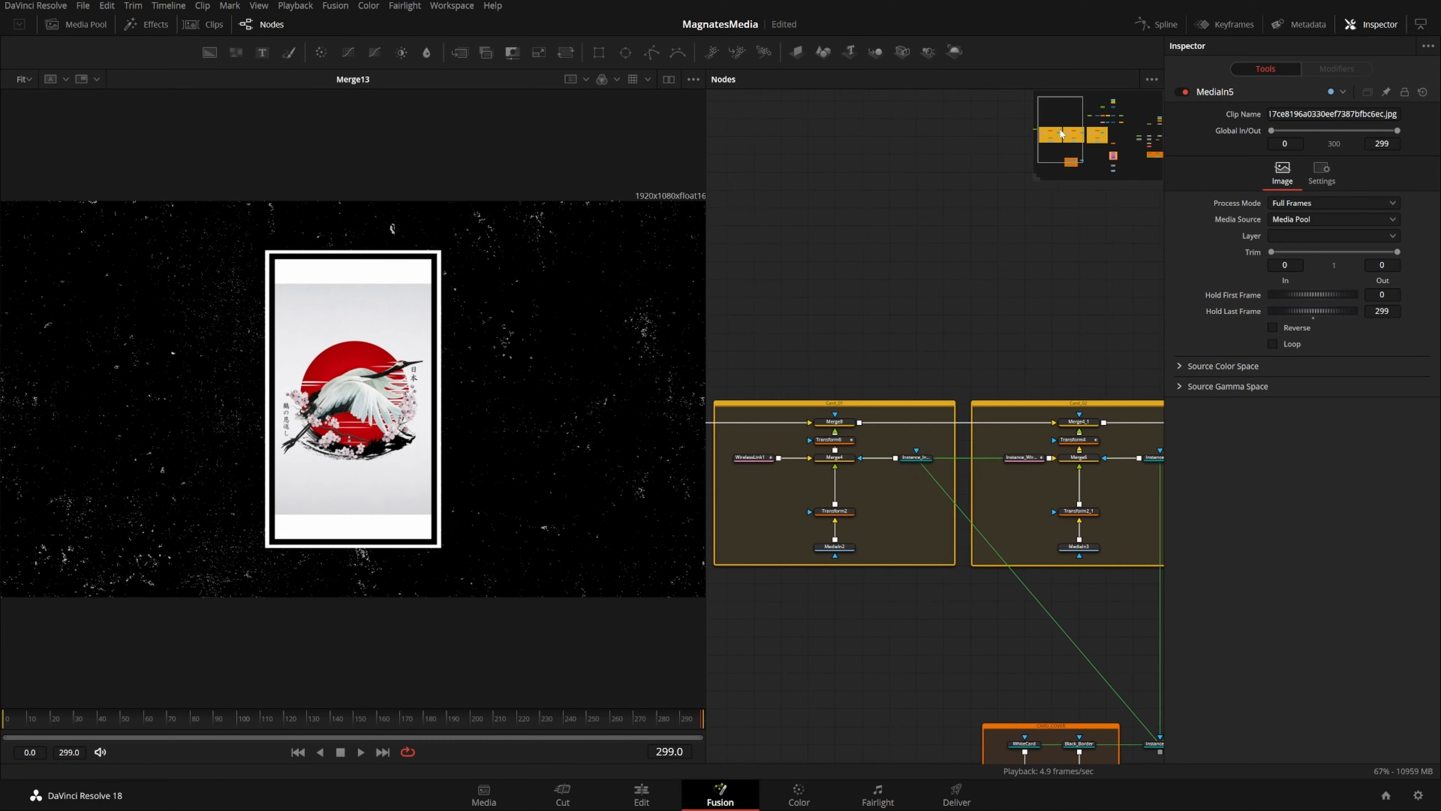
left_click_drag(1061, 133, 1110, 140)
left_click_drag(854, 246, 908, 274)
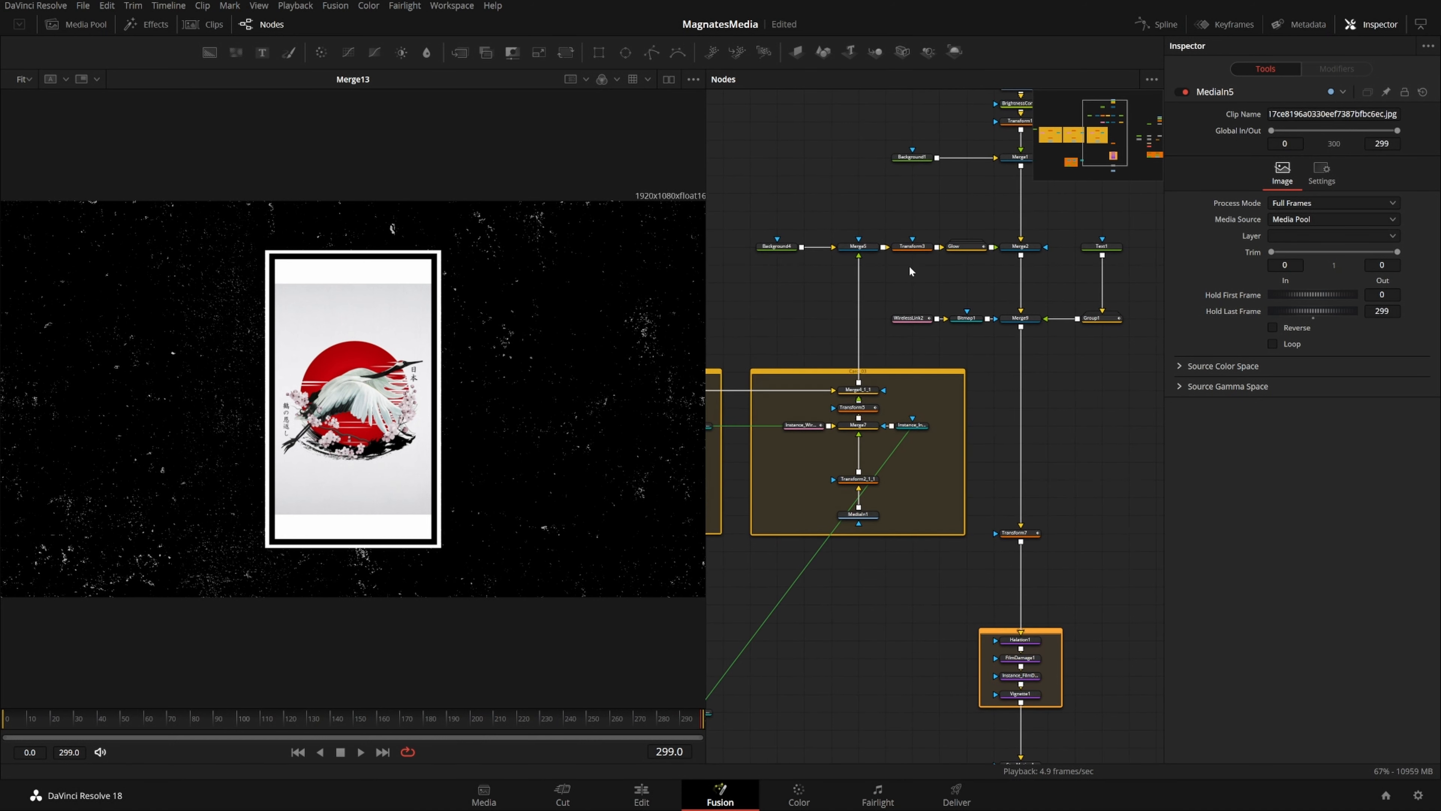
left_click(920, 248)
left_click(965, 247)
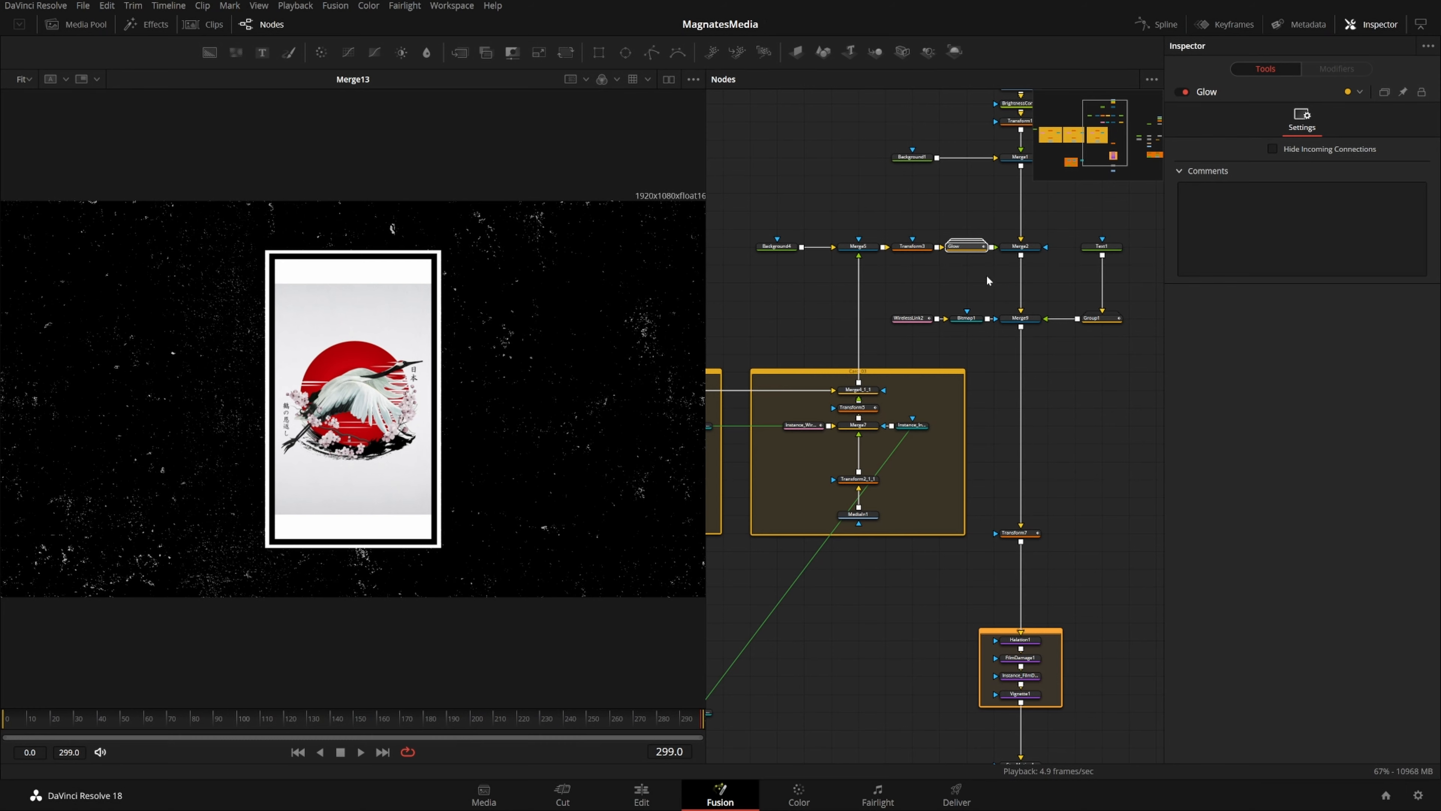
left_click_drag(1051, 258, 791, 244)
key("ctrl+v")
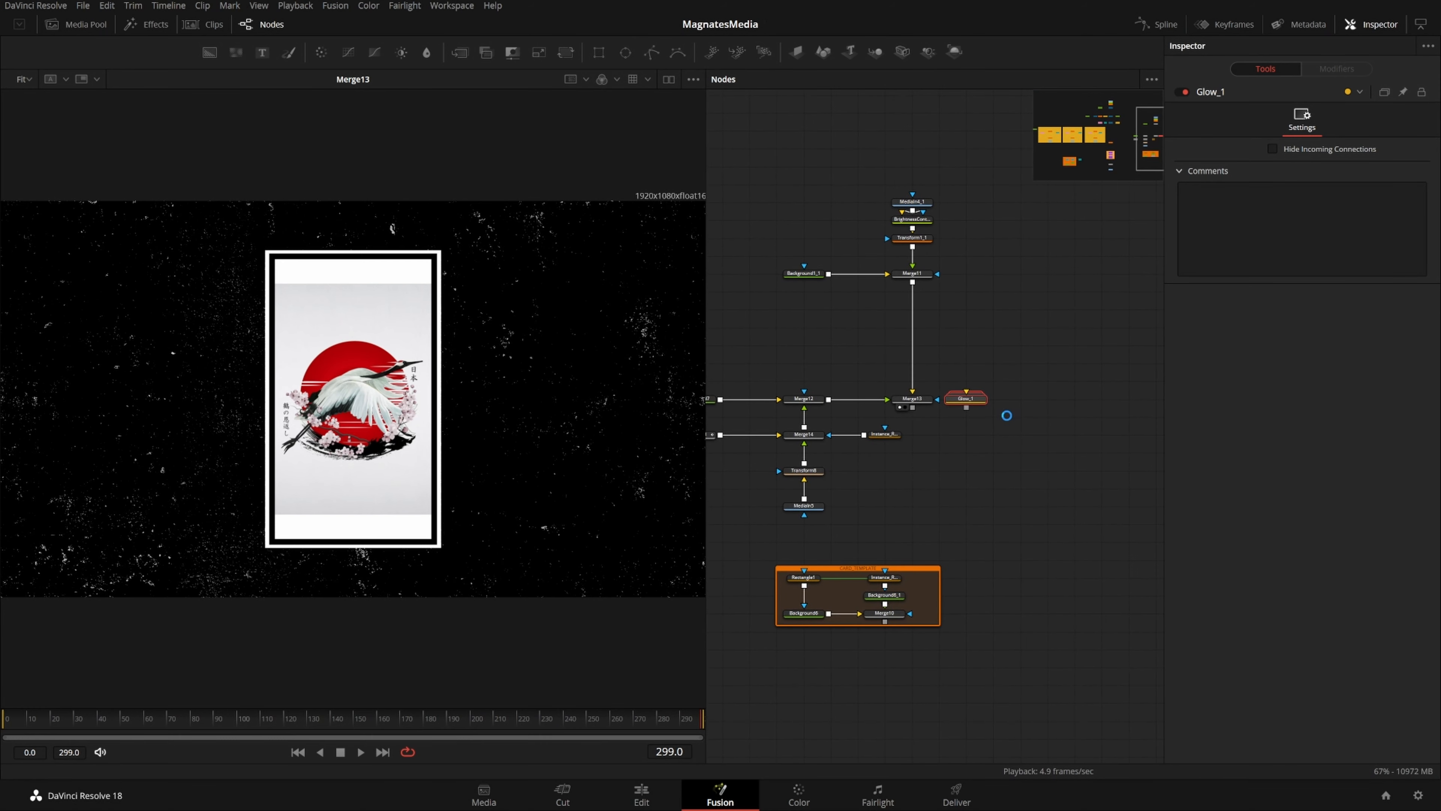
left_click_drag(979, 405, 872, 399)
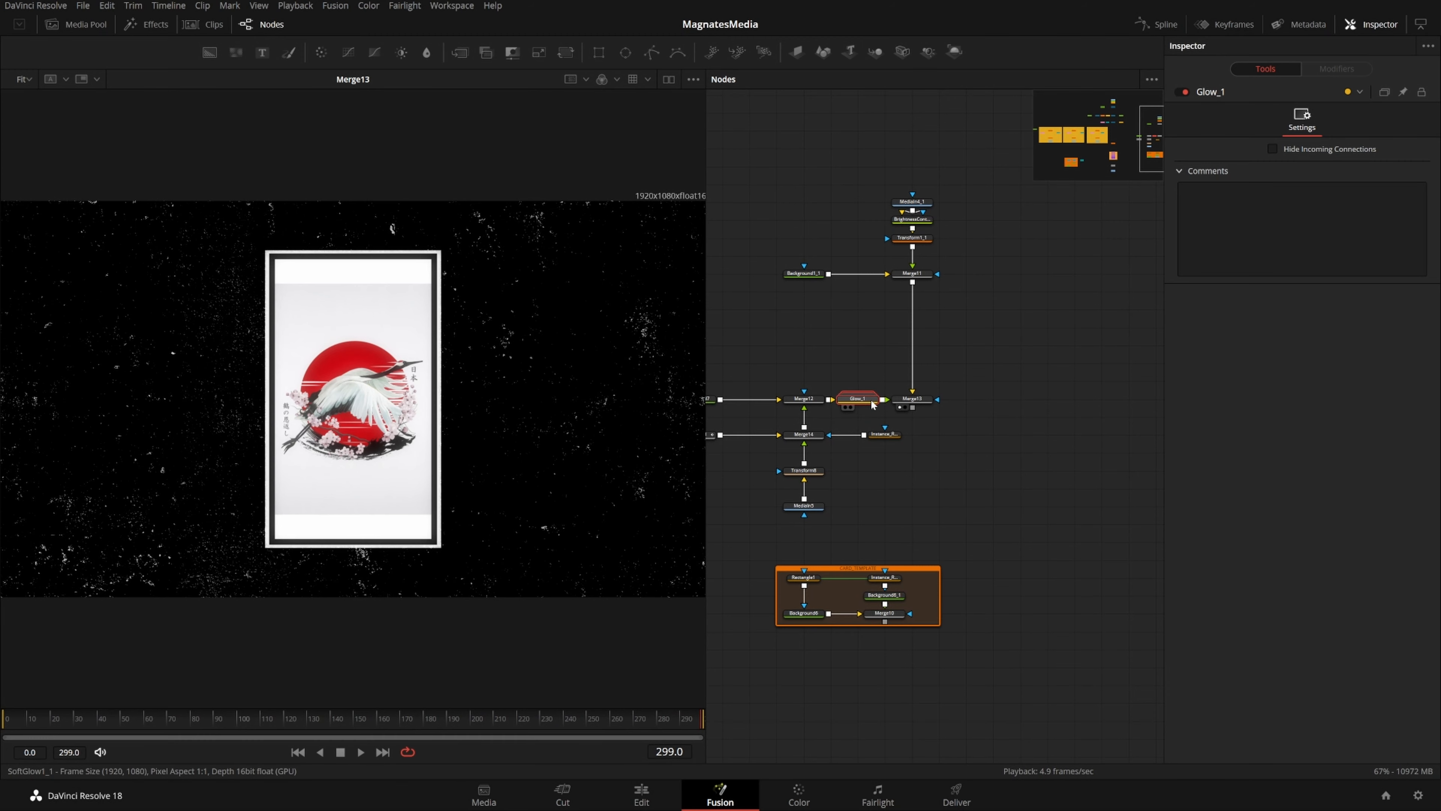
Spread out the node layout by shifting the card branch away from Glow_1 and moving the Merge14 nodes and mask lower below Merge12
left_click_drag(803, 389, 874, 384)
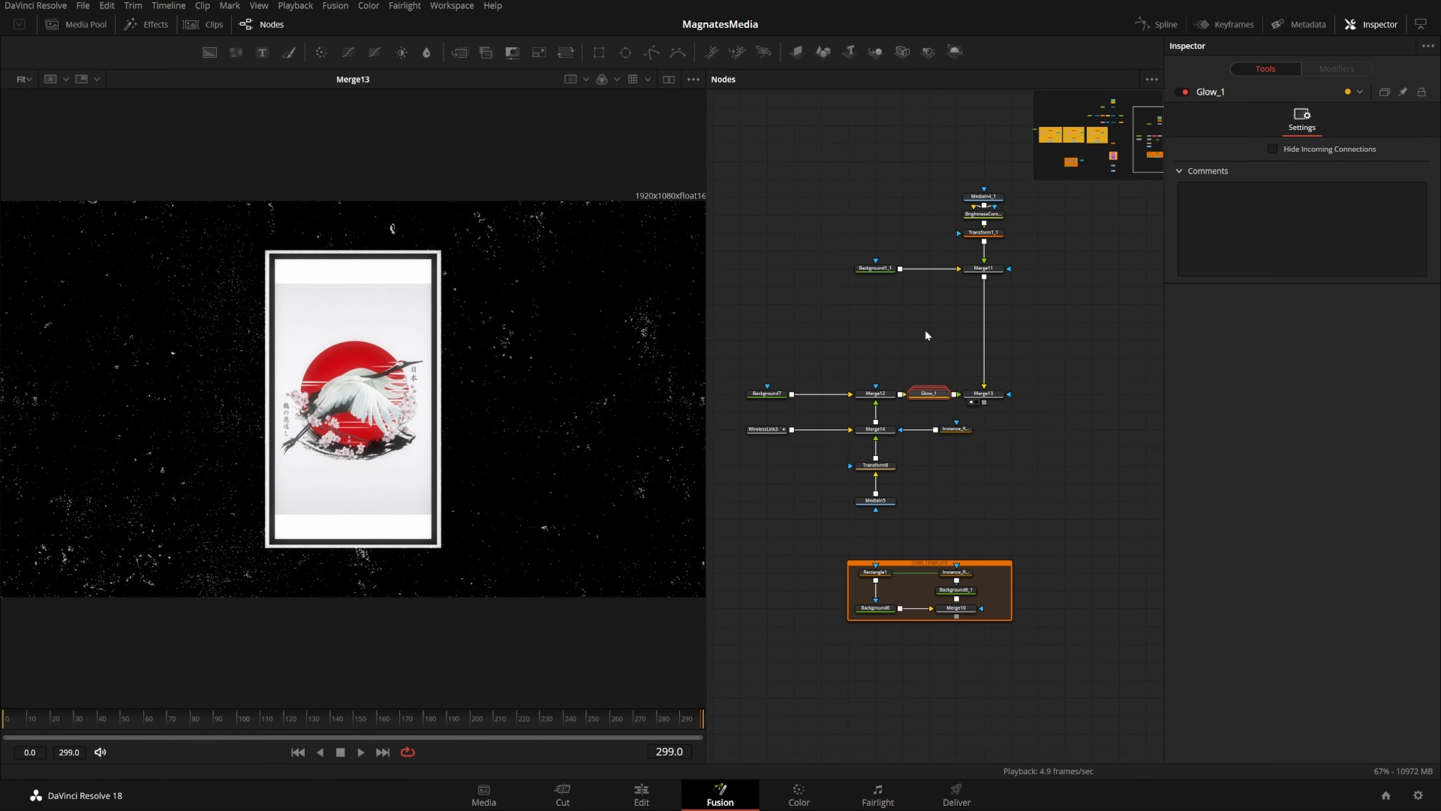
left_click_drag(924, 332, 990, 325)
left_click_drag(795, 340, 1024, 499)
left_click_drag(1016, 422, 993, 387)
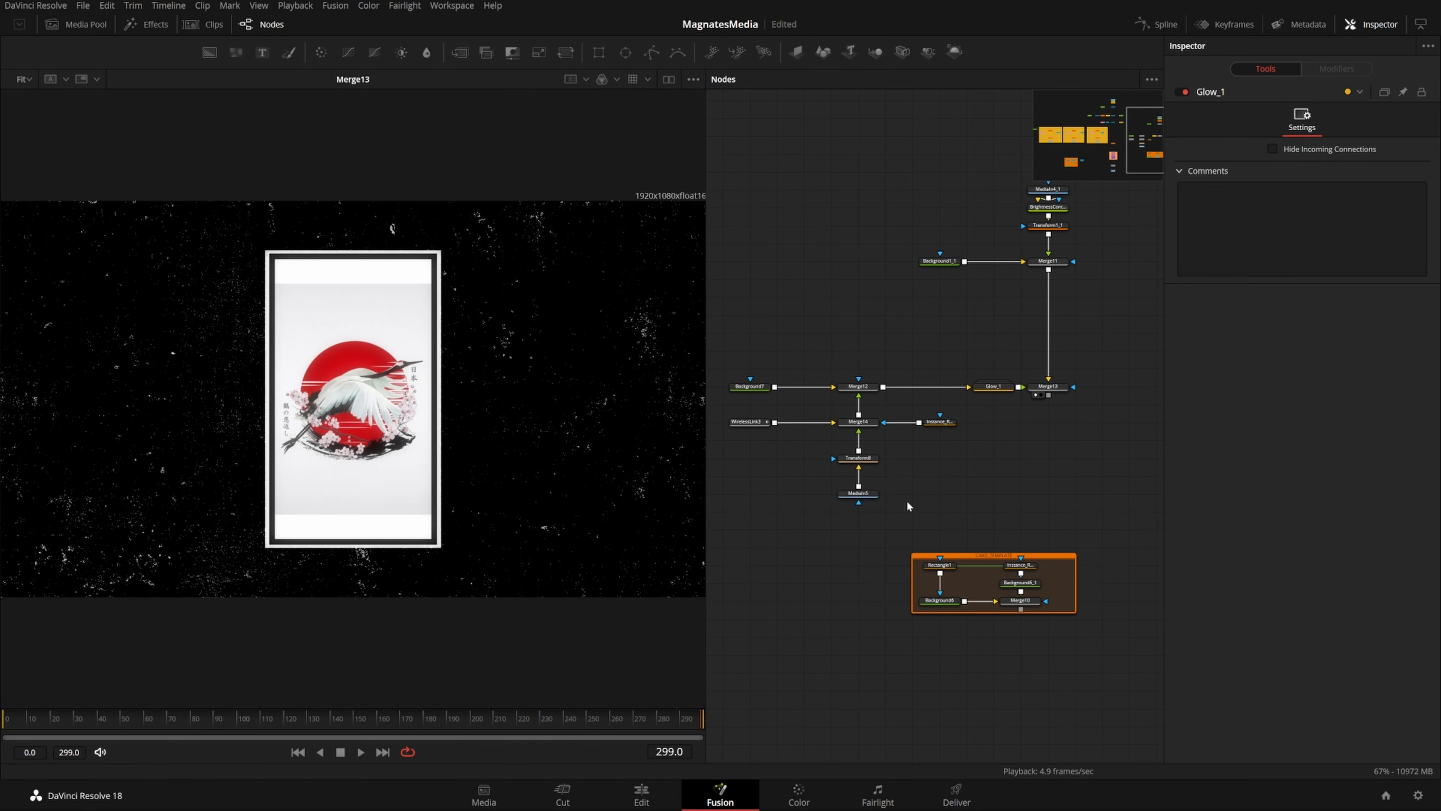
left_click_drag(908, 505, 746, 457)
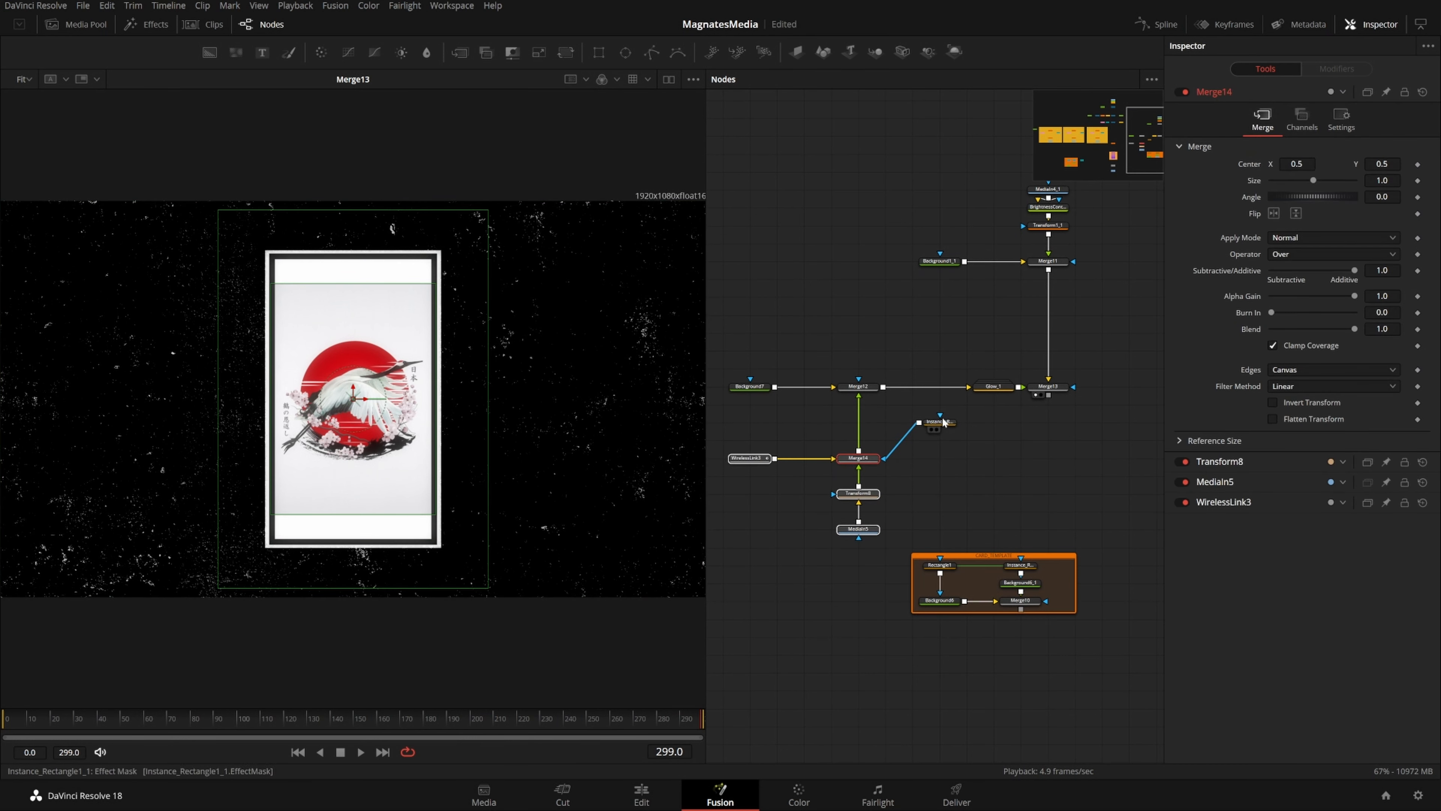
left_click(944, 460)
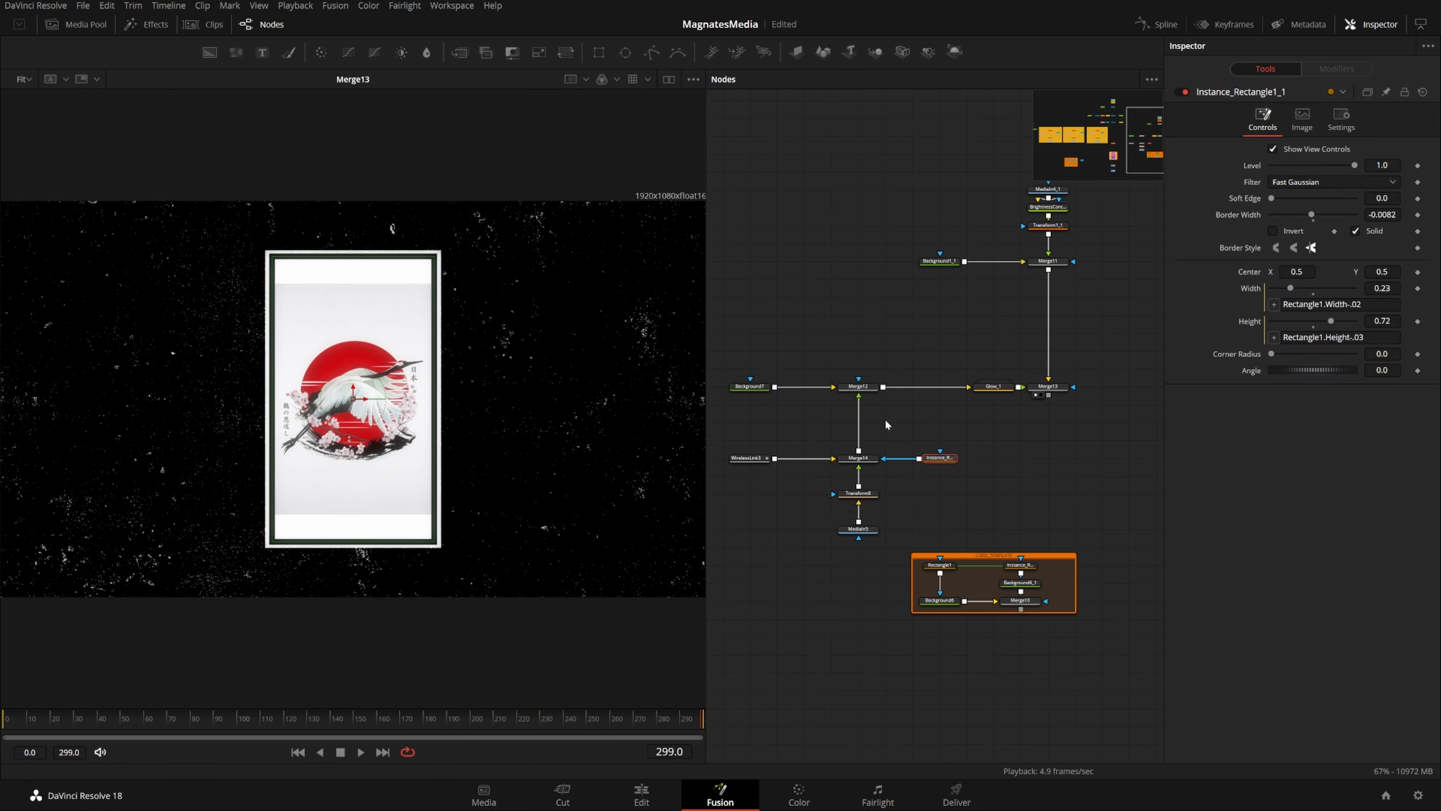
Add a Transform node after Merge14 and set its size to 0.5 to shrink the whole card
left_click(868, 457)
key("shift+space")
type("xf")
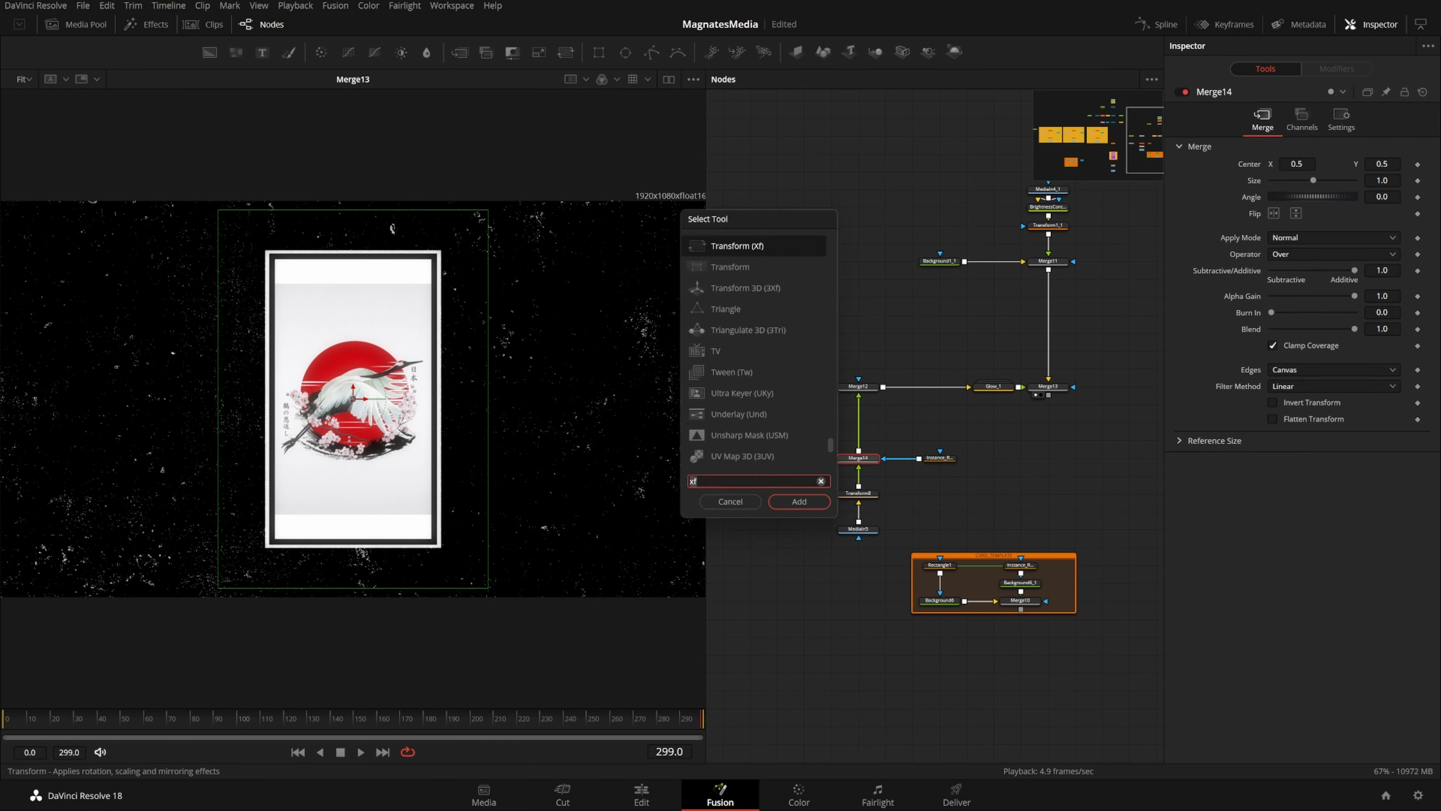
key("Return")
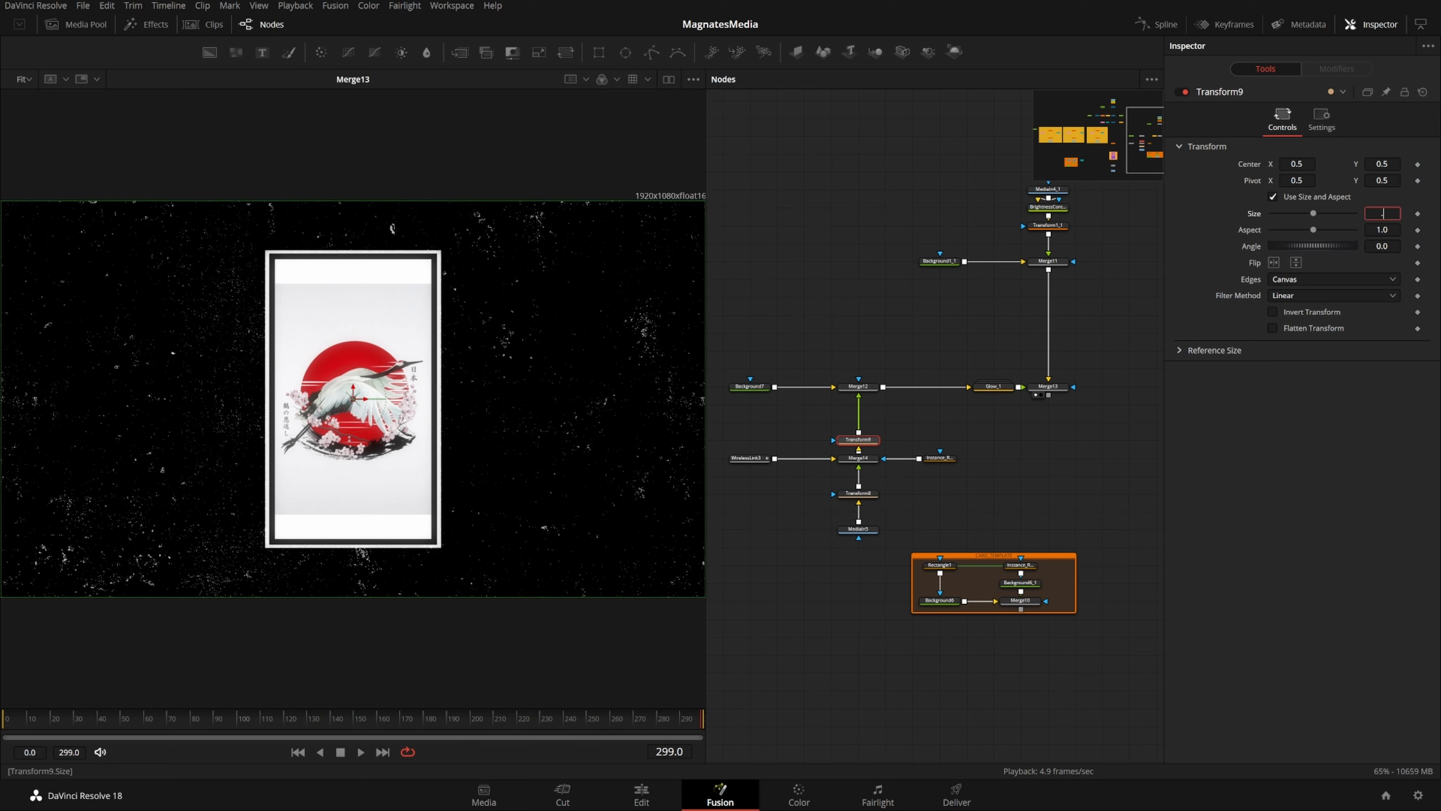
type("0.5")
key("Tab")
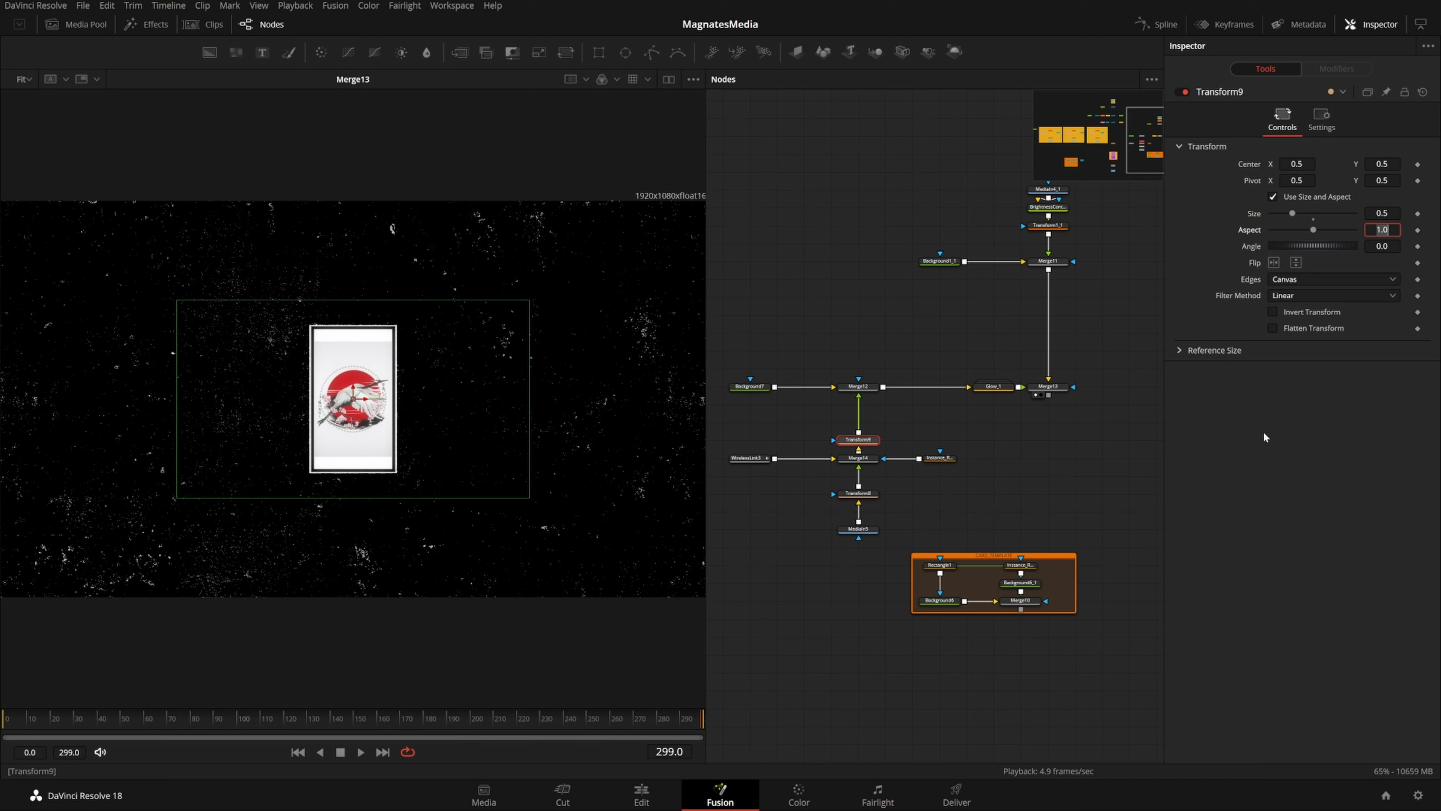
left_click(991, 460)
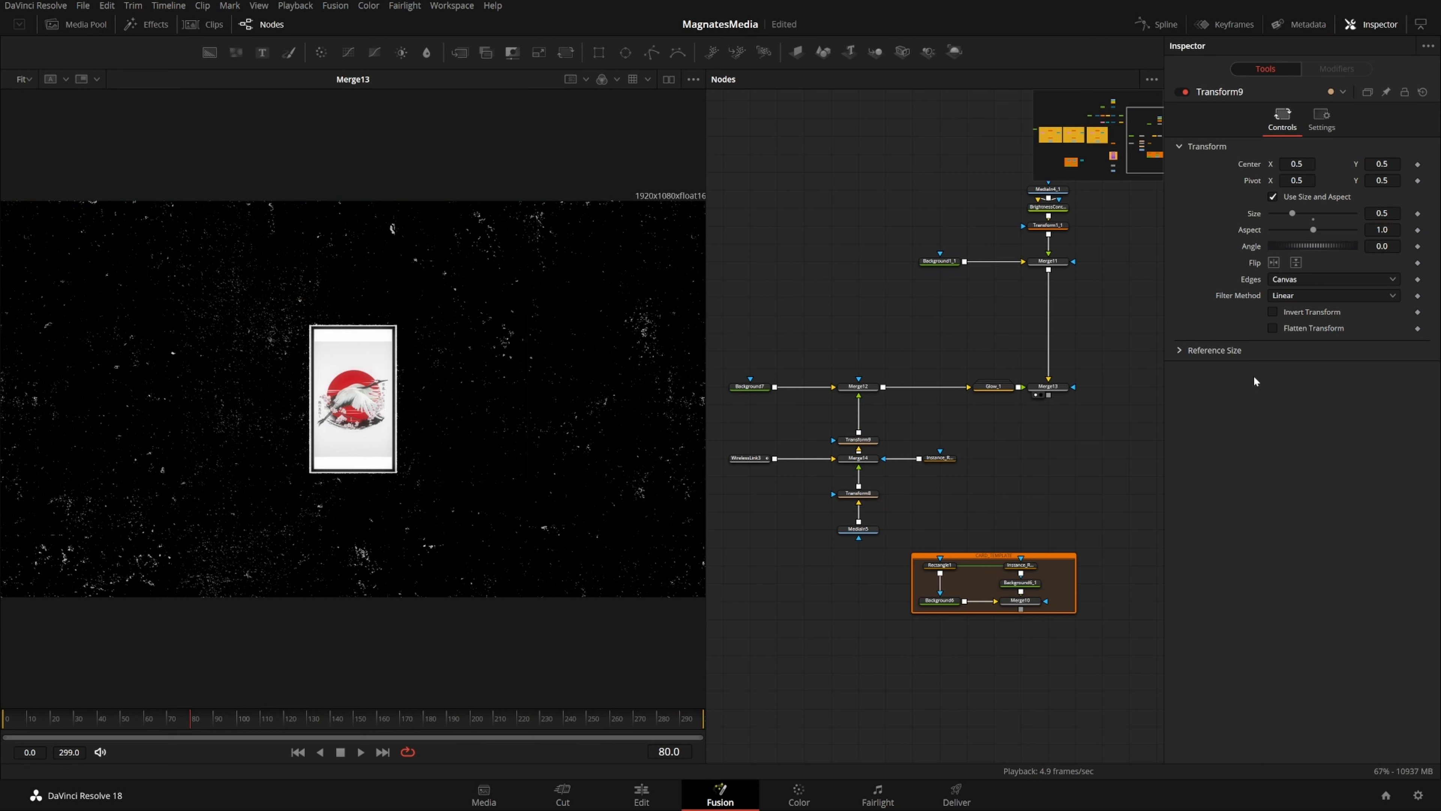
Keyframe the card Transform's Center and Angle at frame 80, and bring the existing card groups into view
left_click(1418, 164)
left_click_drag(1081, 142, 1051, 140)
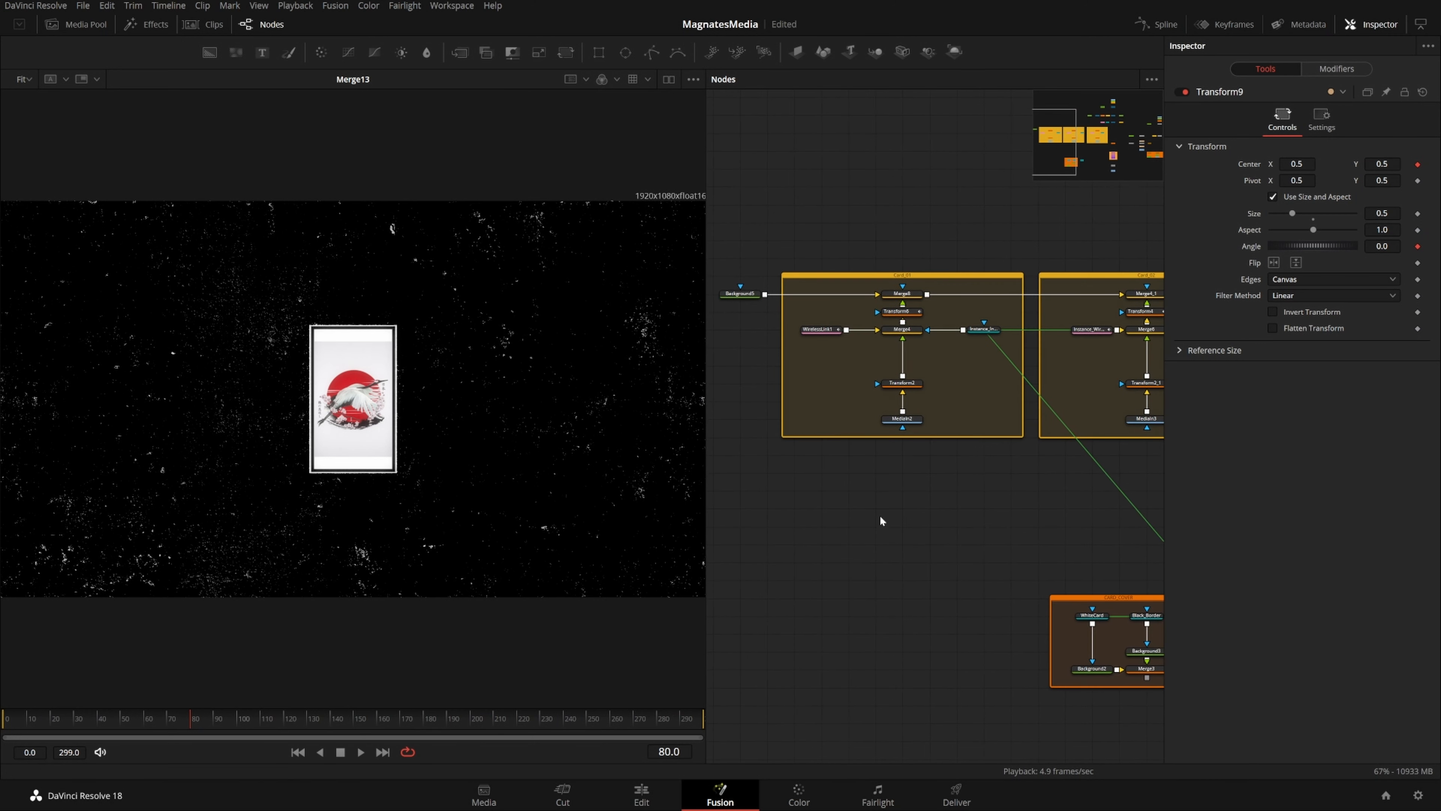
Check the first existing card's Transform6 at frames 80 and 120, viewing its output on its own
left_click(914, 313)
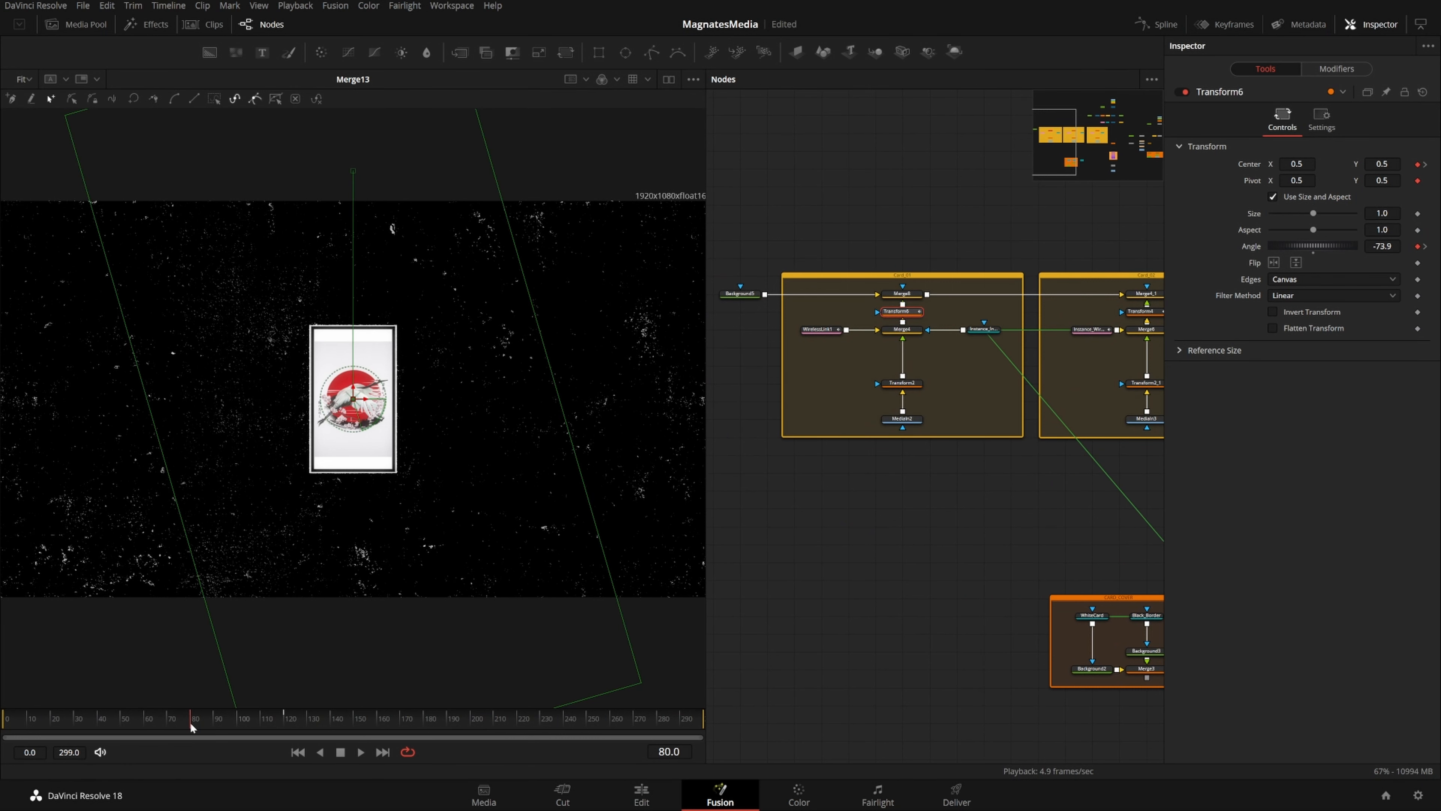
left_click_drag(190, 722, 283, 723)
key("1")
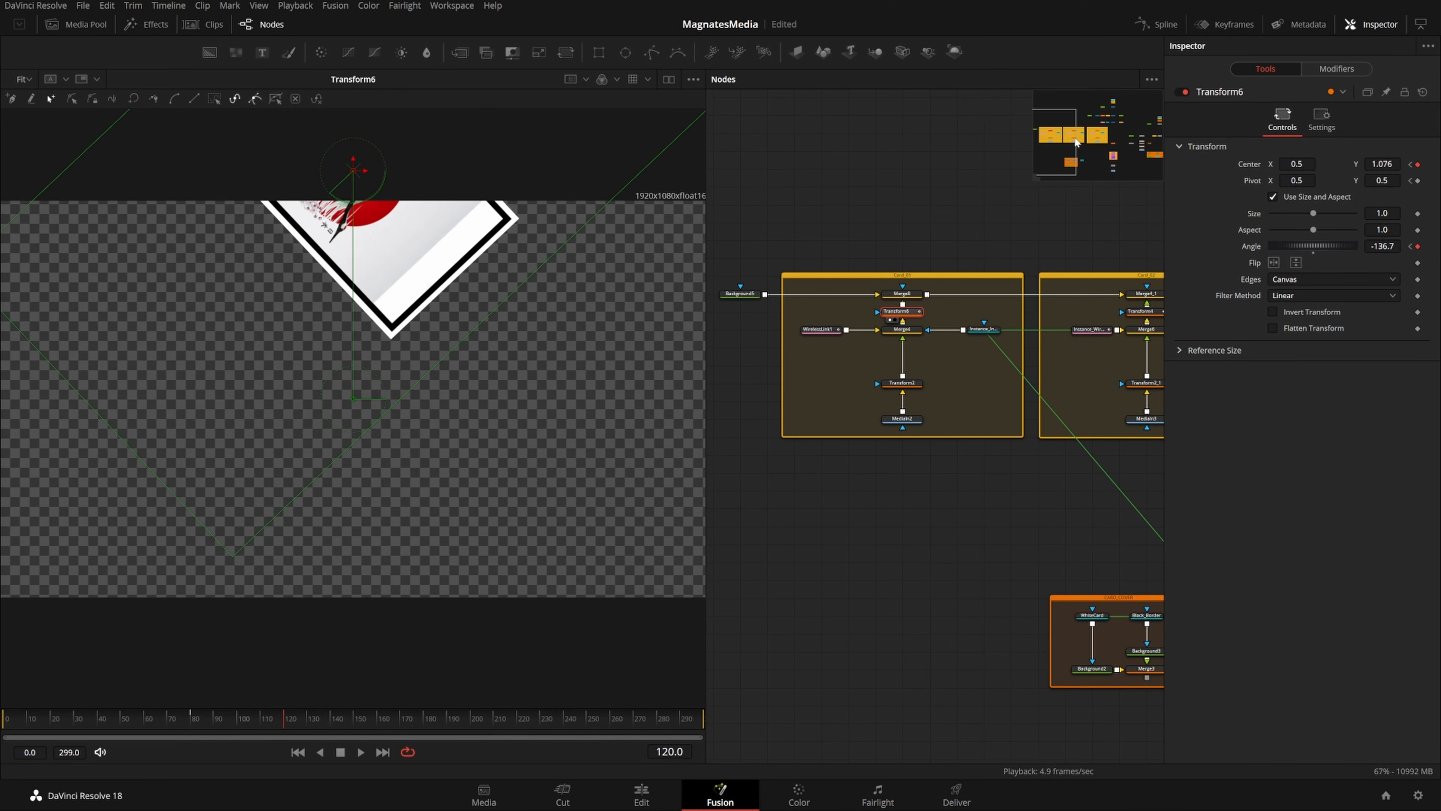
left_click_drag(1075, 142, 1153, 154)
Set Transform9's Angle to -45 at frame 80 with Merge13 in the viewer
left_click(814, 298)
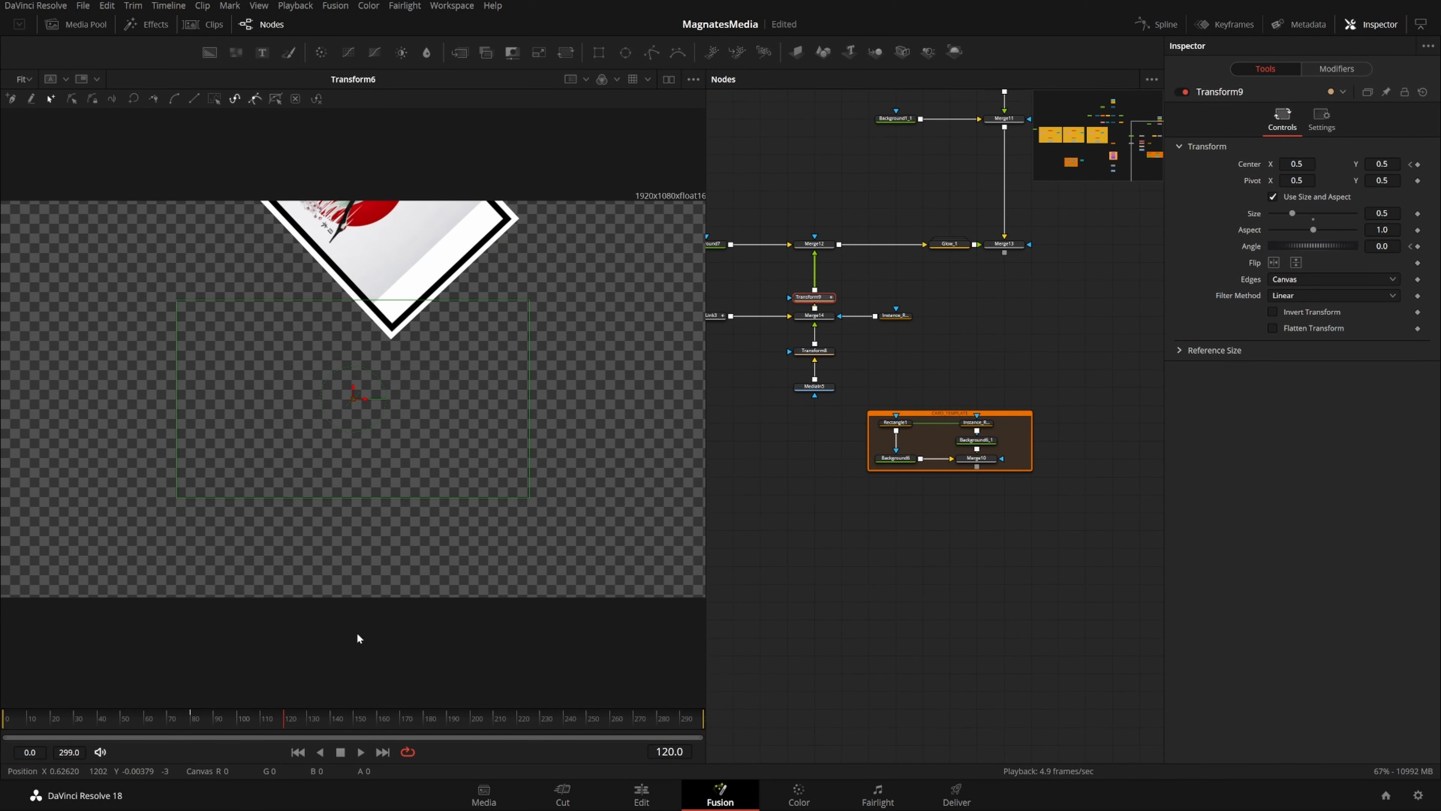
left_click_drag(195, 730, 190, 729)
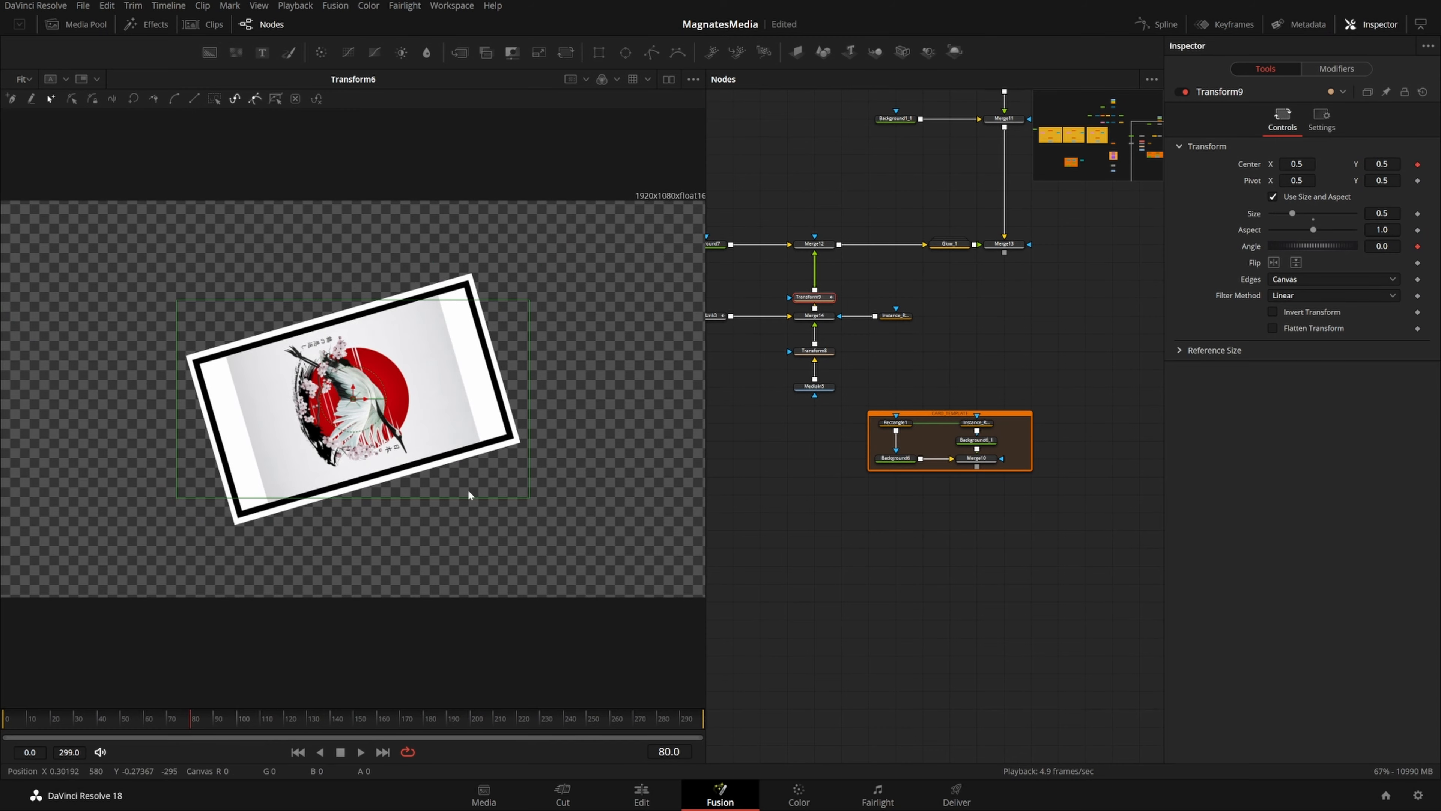
left_click(991, 252)
left_click_drag(796, 391, 877, 446)
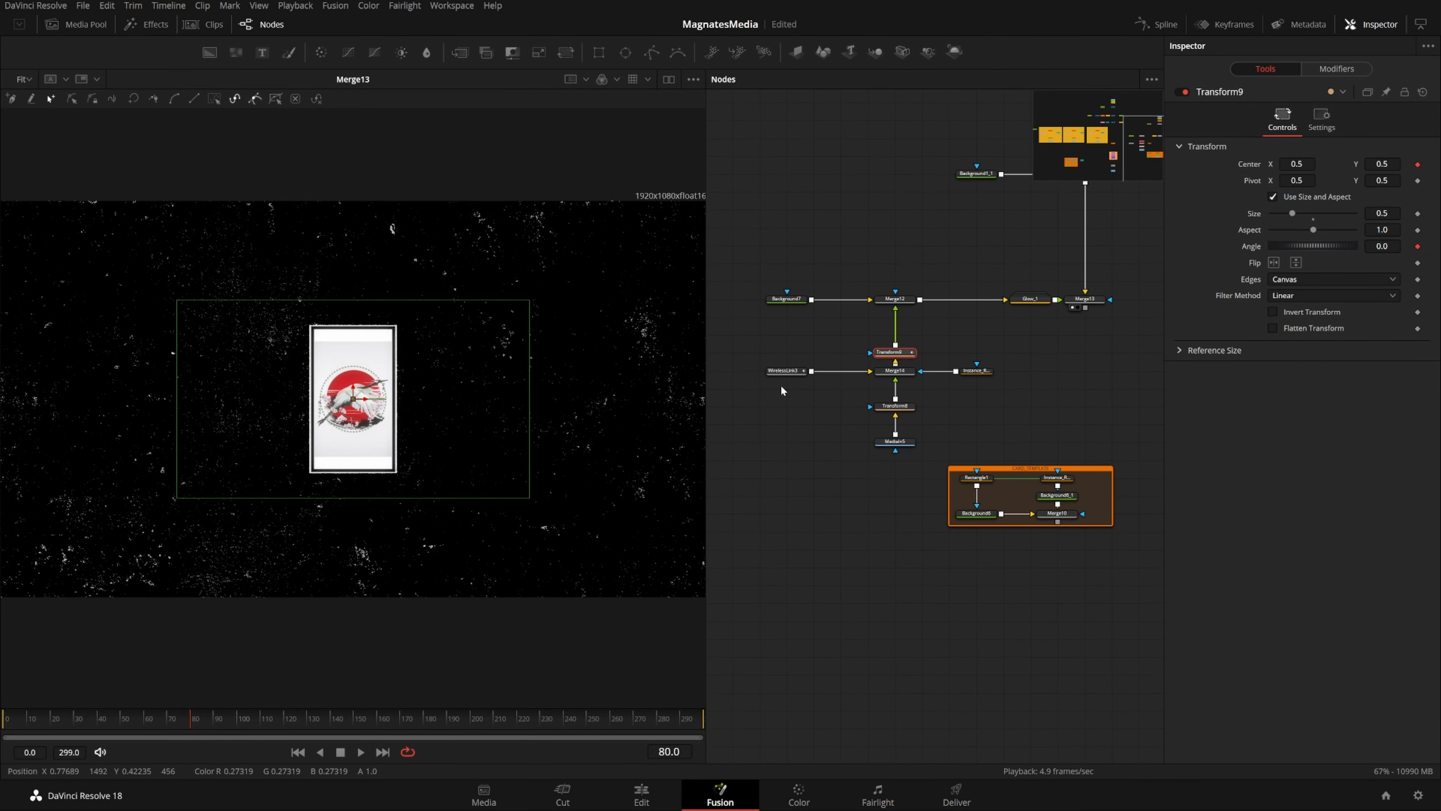
left_click_drag(1381, 246, 1362, 246)
key("BackSpace")
type("-")
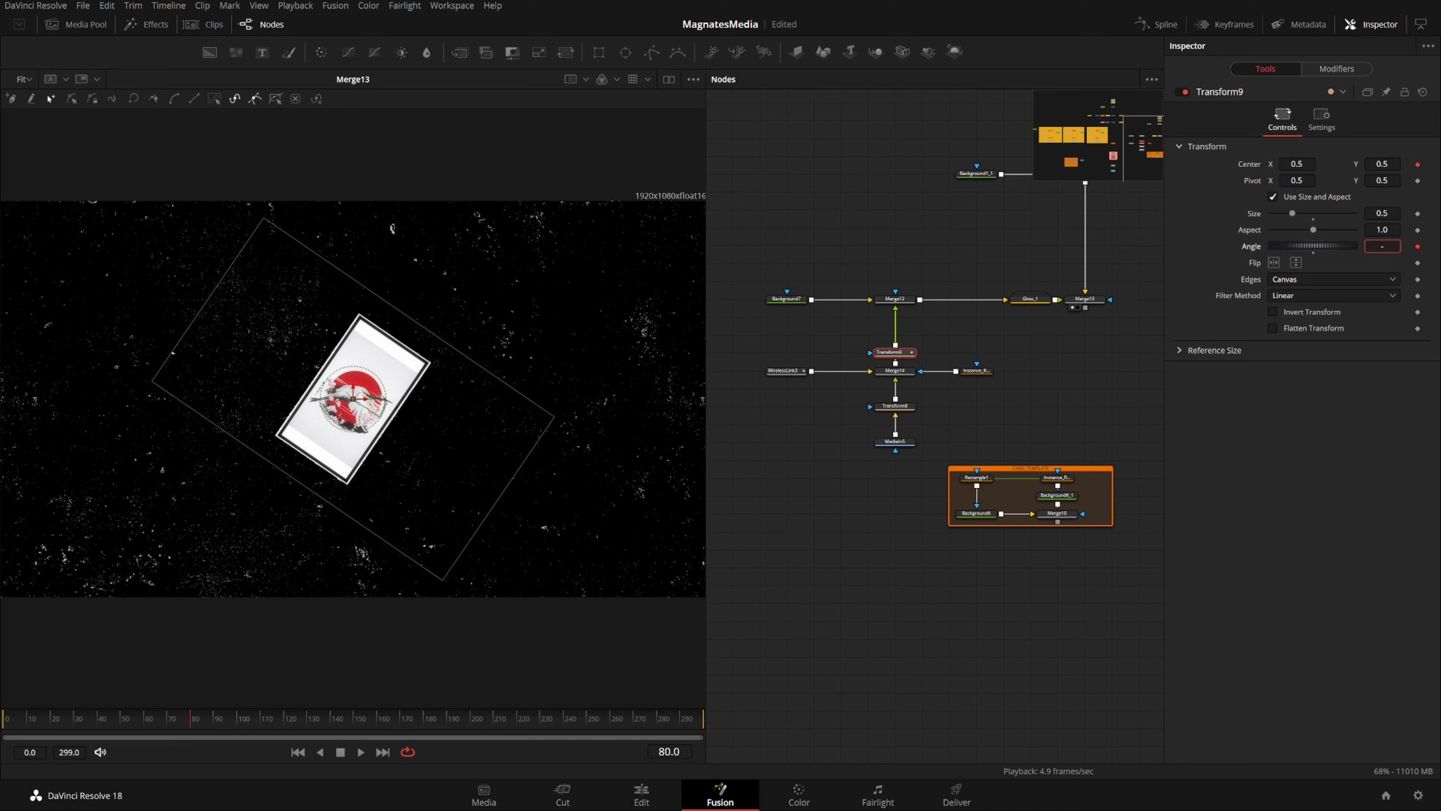
type("45")
key("Tab")
left_click(1369, 386)
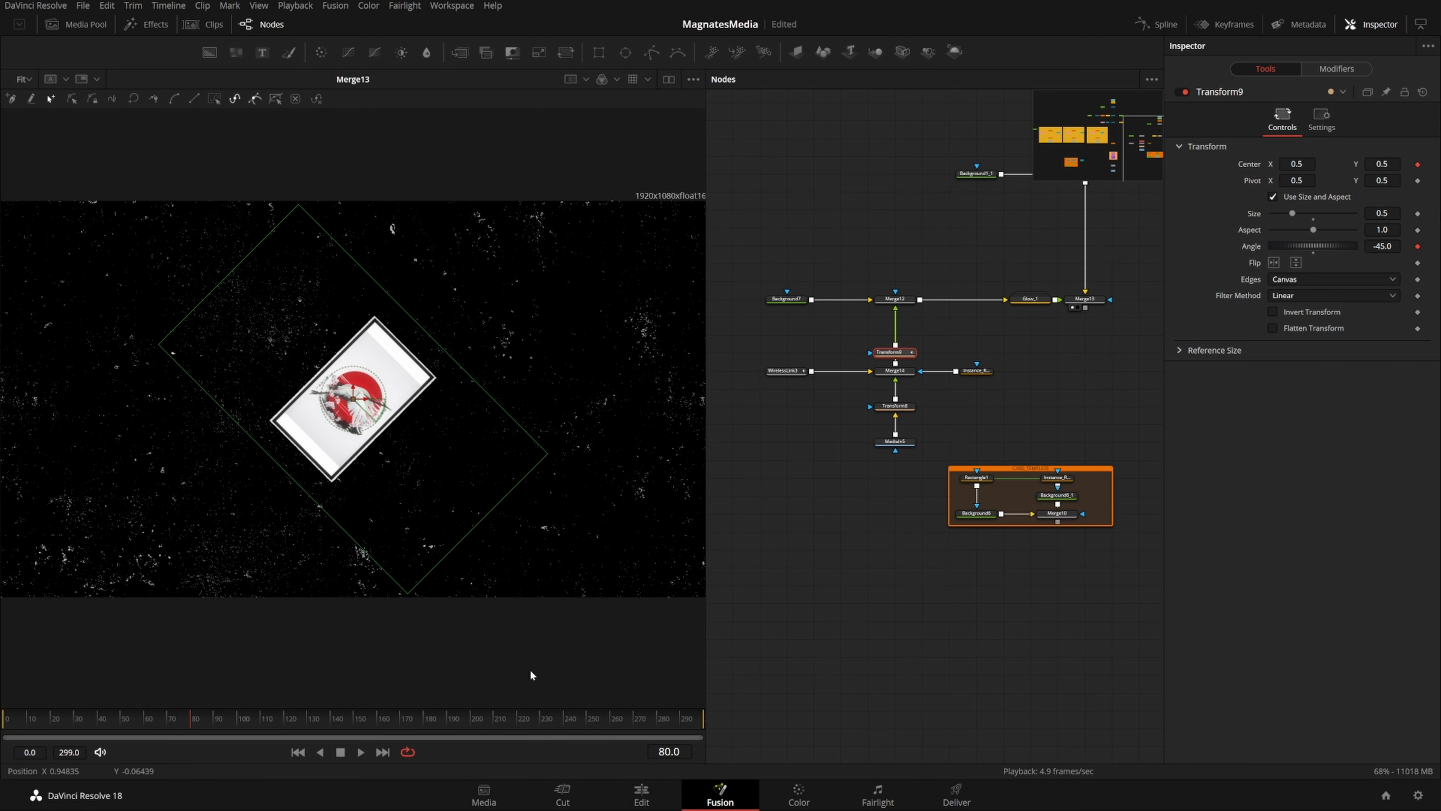
Set Transform9's Angle to 45 at frame 120 and check the rotation between the two keyframes
left_click_drag(279, 722, 284, 723)
type("45")
key("Return")
left_click_drag(276, 724, 191, 725)
left_click(1425, 246)
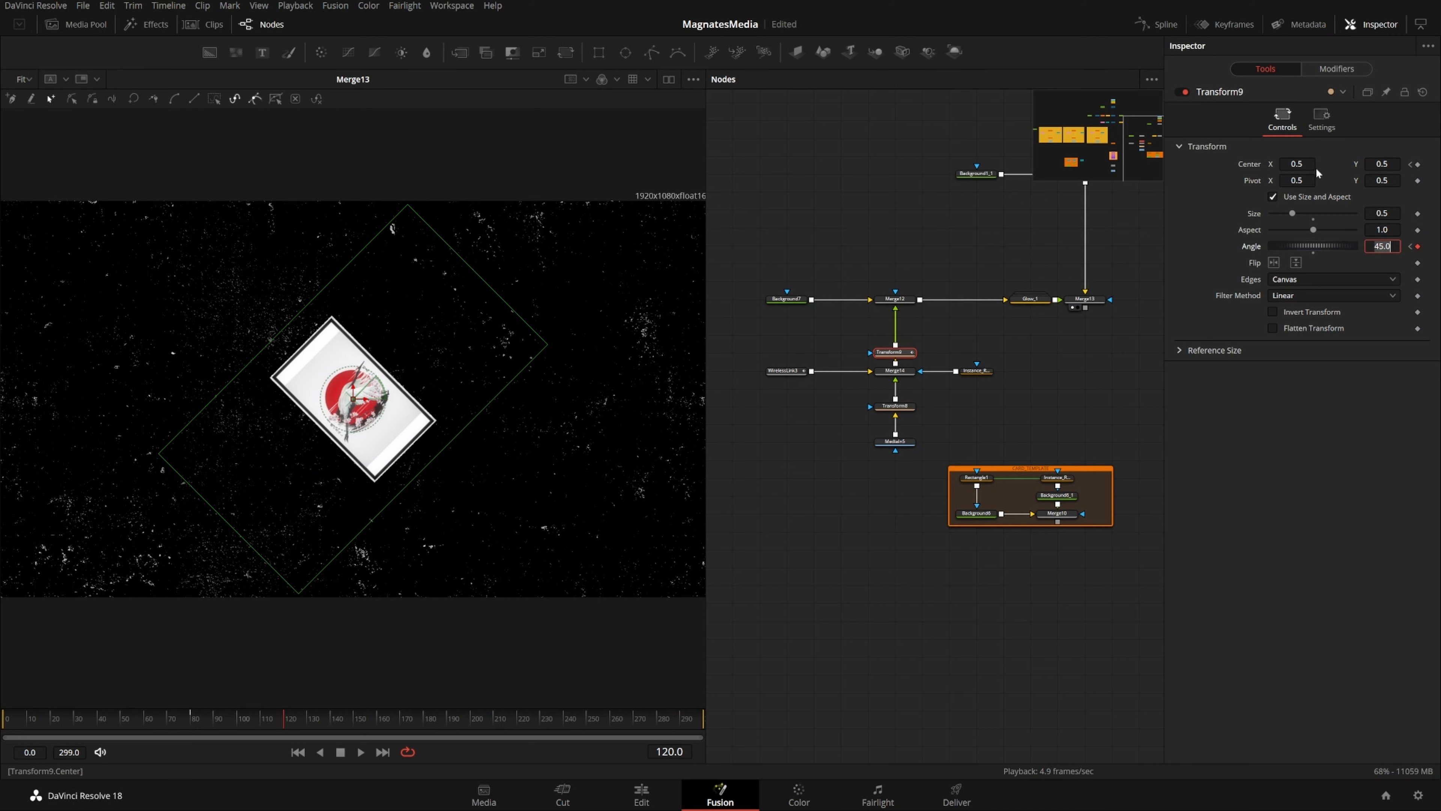
Move Transform9's Center to X 0.562 and Y 0.831 at frame 120
left_click_drag(1381, 164, 1427, 163)
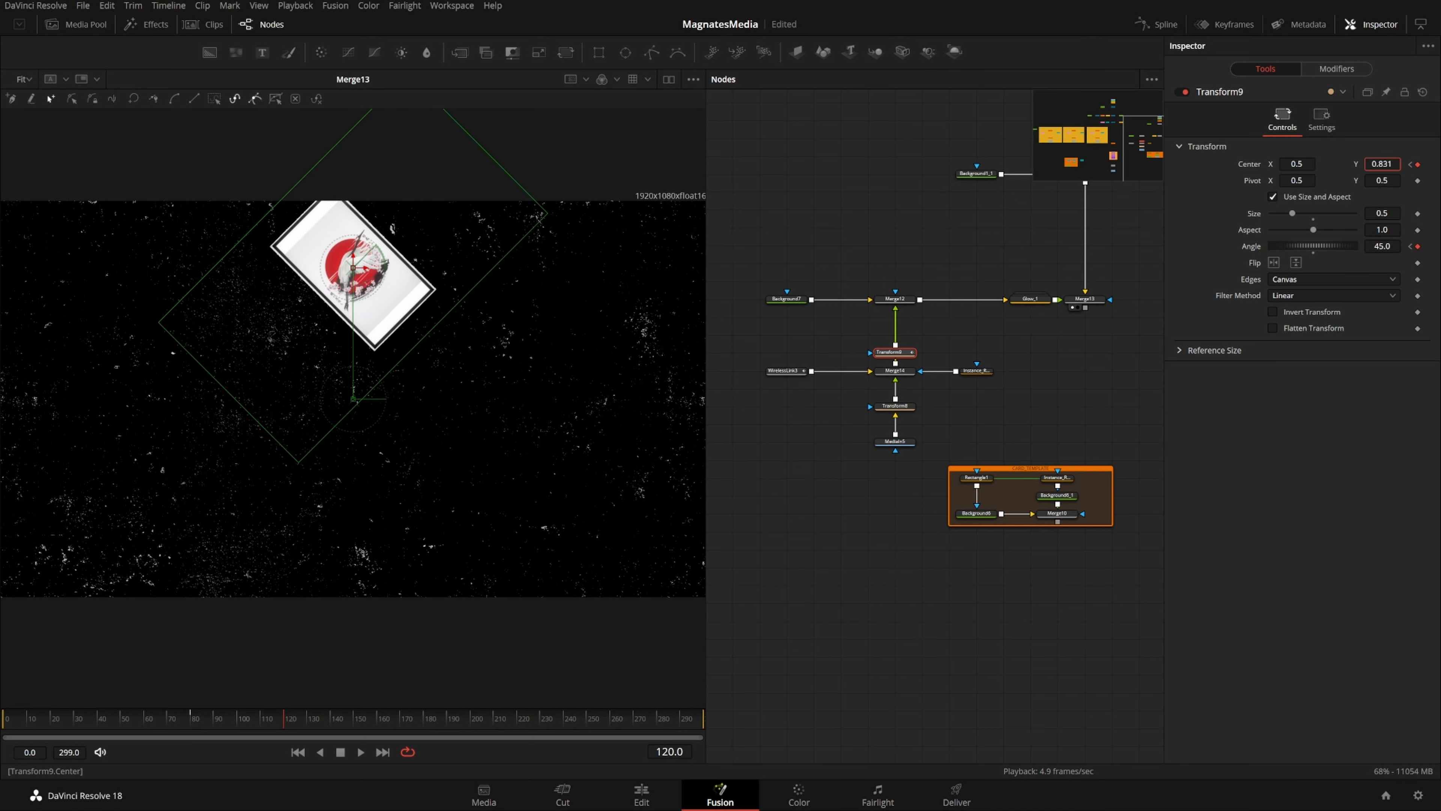
left_click_drag(393, 228, 437, 227)
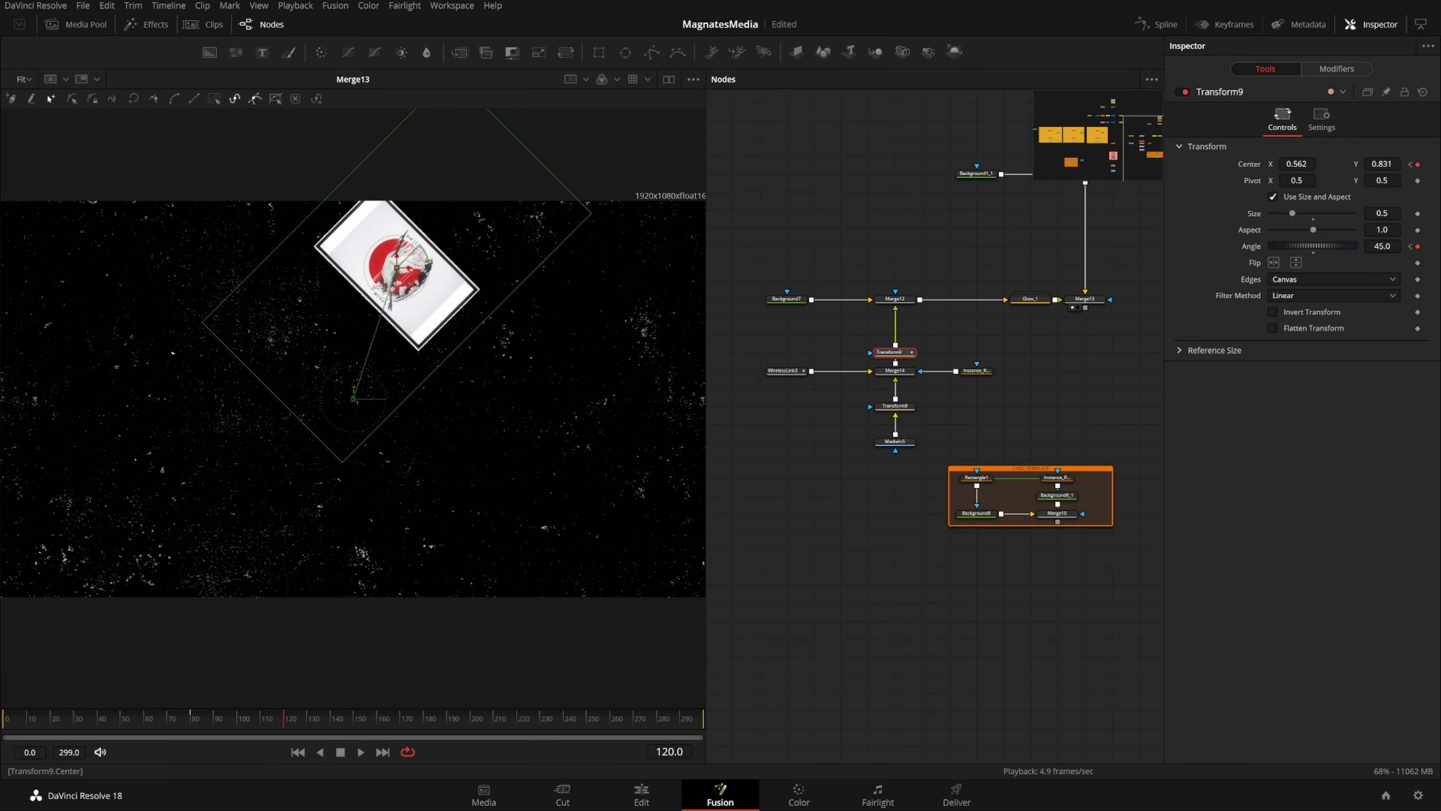
mouse_move(274, 716)
left_mouse_down()
mouse_move(210, 721)
mouse_move(281, 720)
left_mouse_up()
Compare the keyframe timing with the existing card's Transform6 and play back the new card's movement
left_click_drag(1141, 148, 1054, 146)
left_click(867, 203)
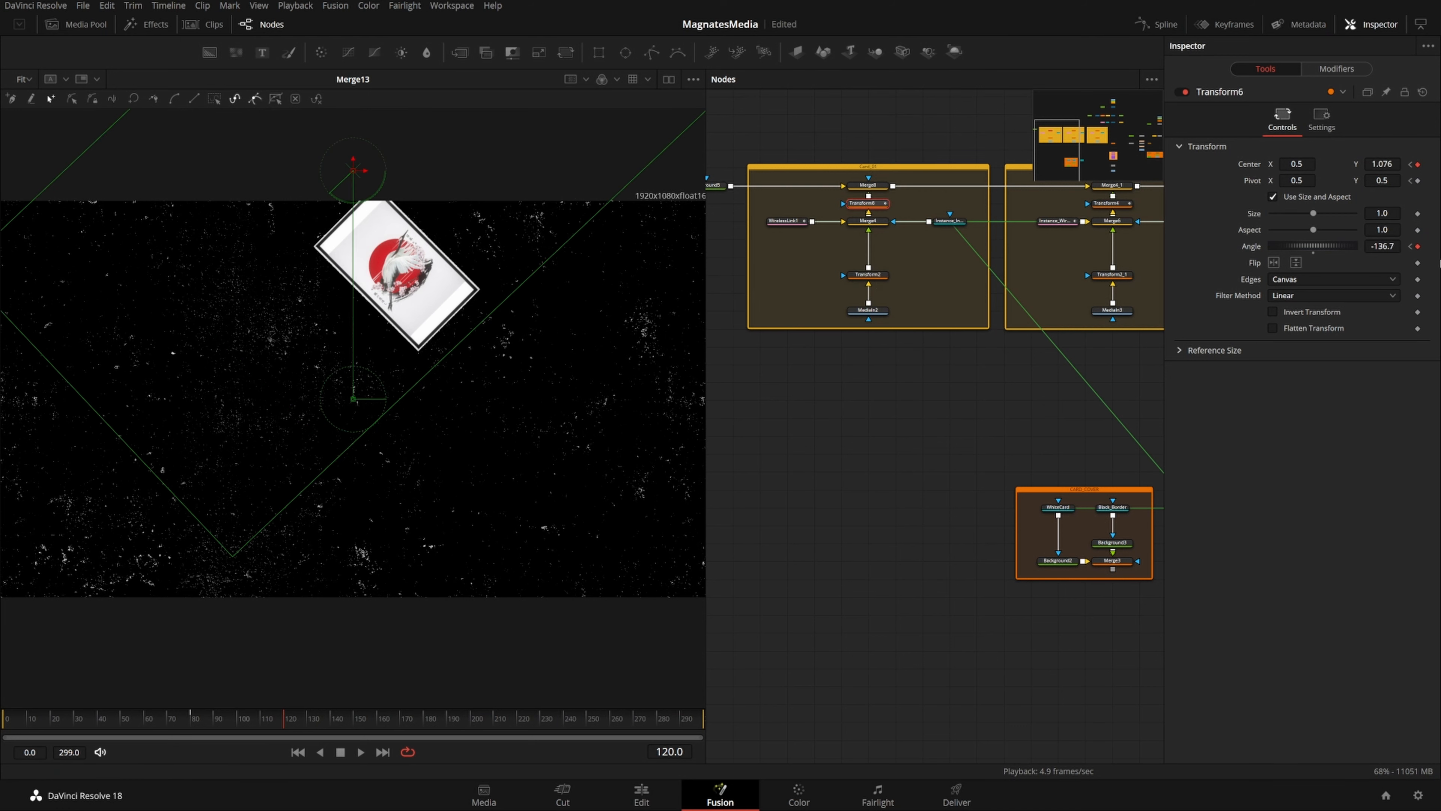
left_click(1410, 247)
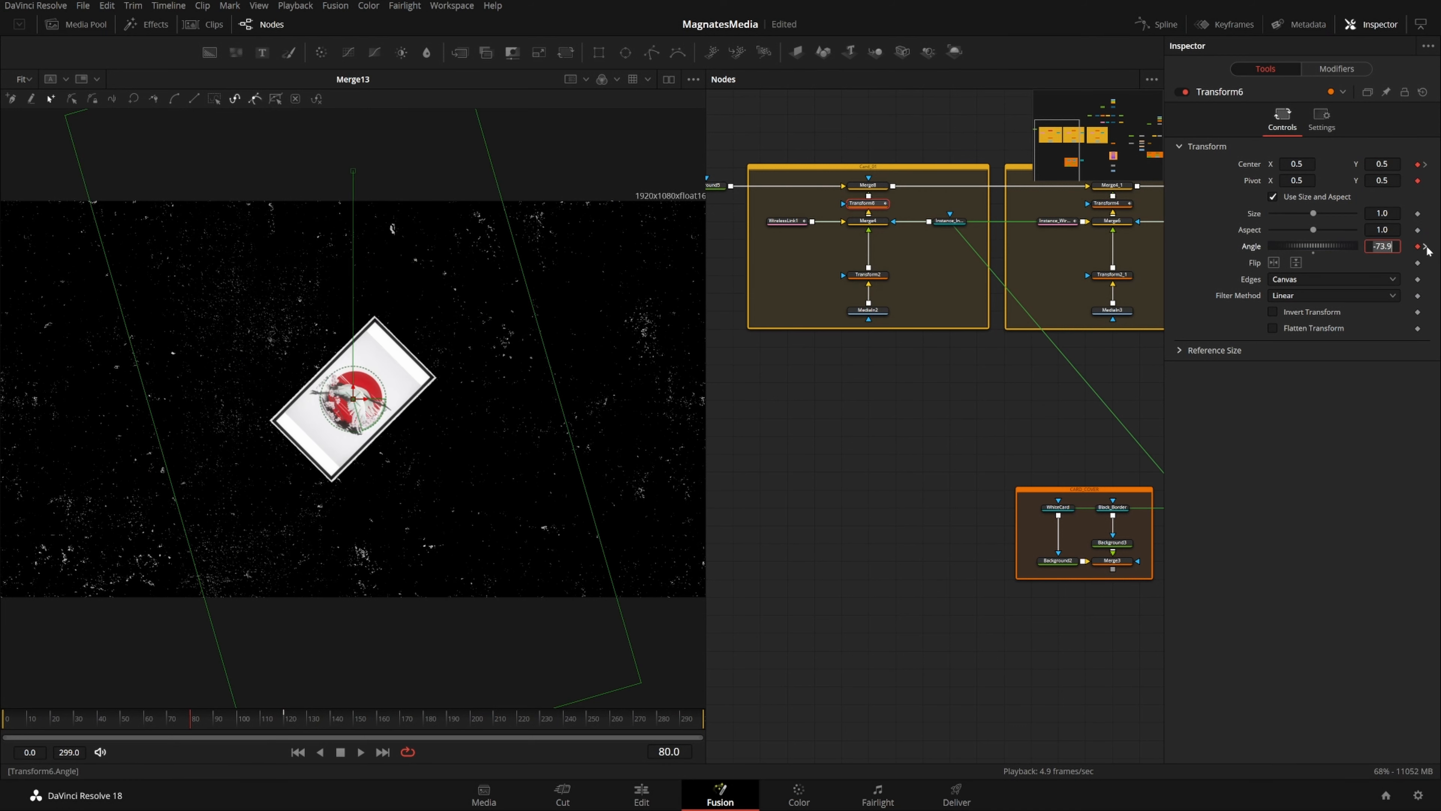
left_click(1425, 247)
left_click_drag(1057, 150, 1142, 150)
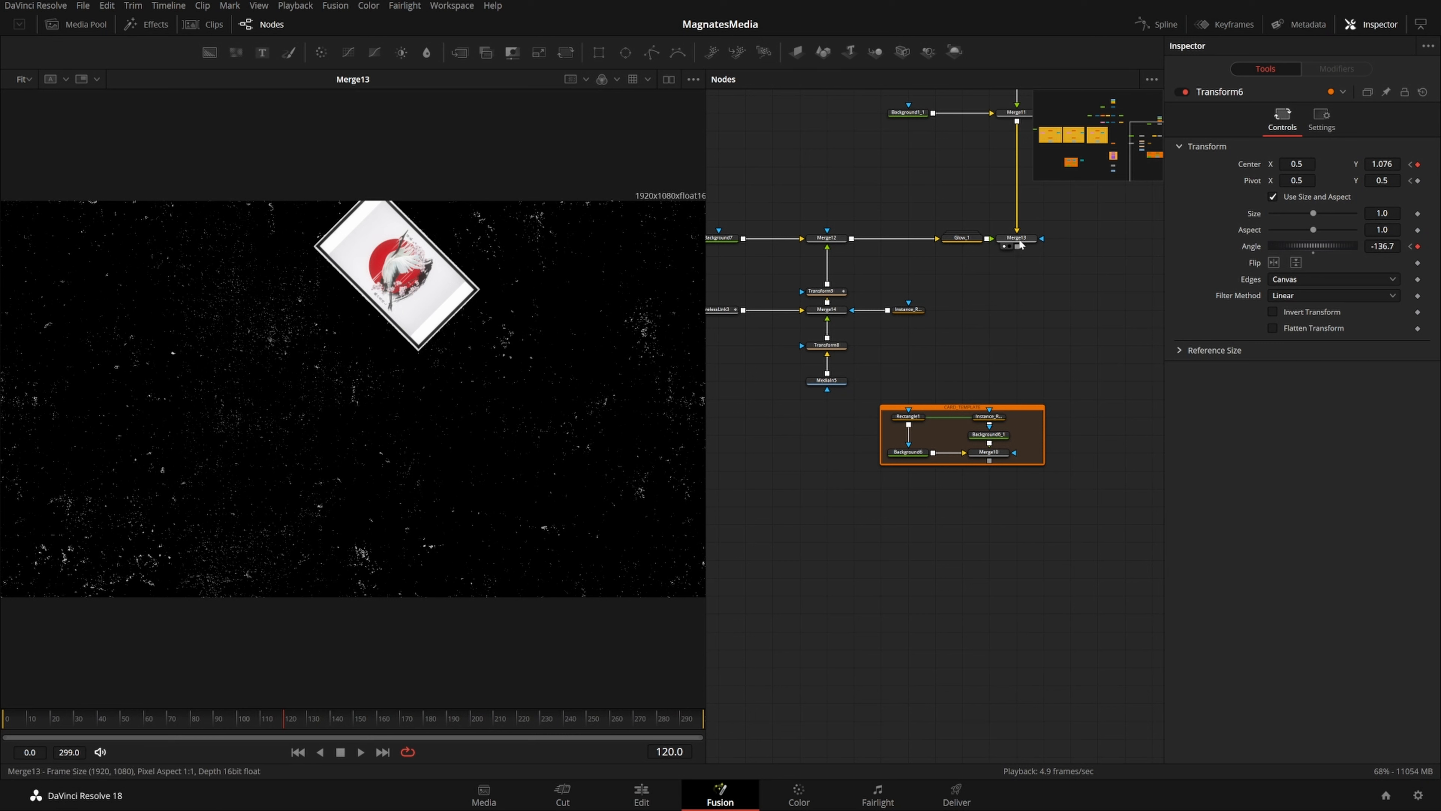
key("space")
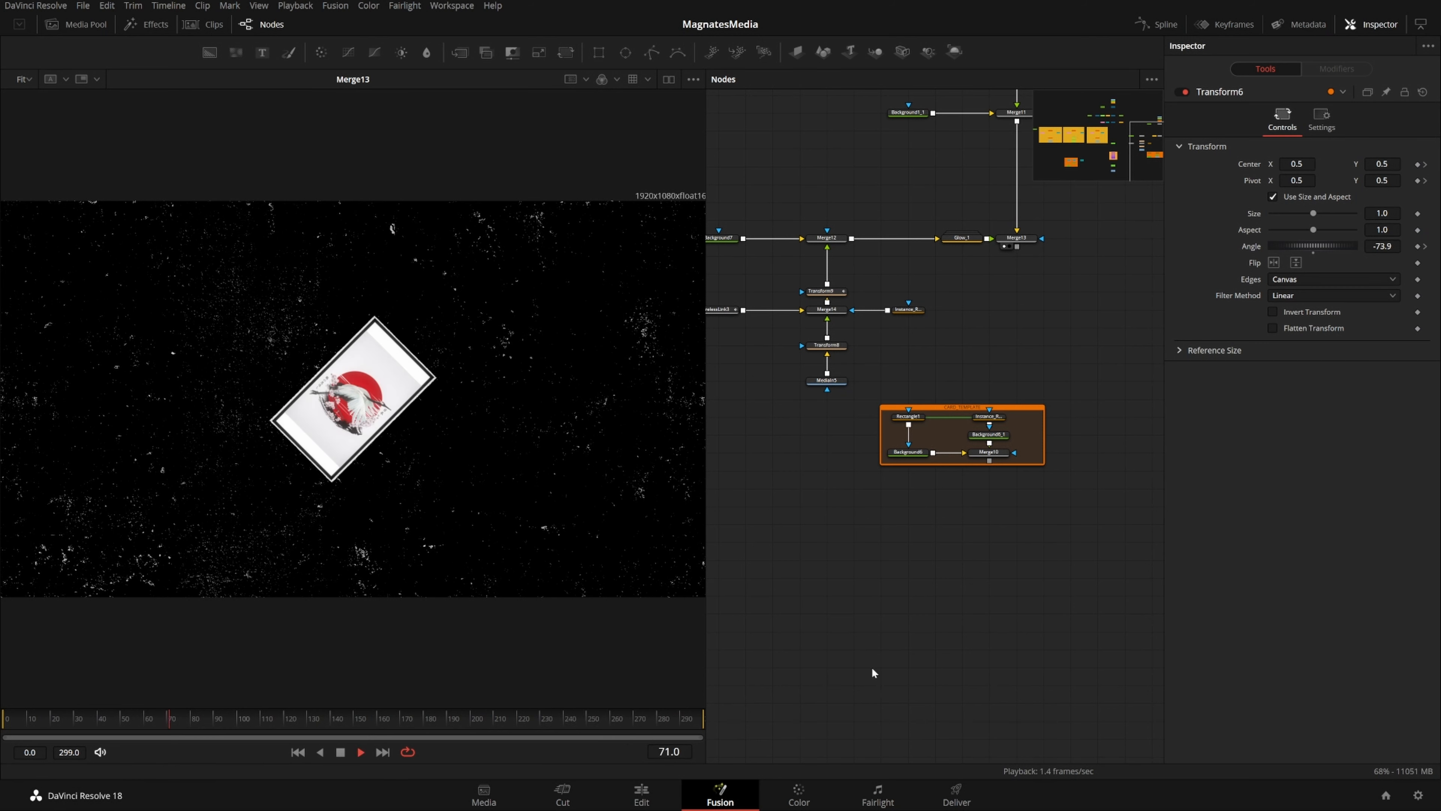
left_click_drag(198, 719, 314, 721)
left_click(340, 721)
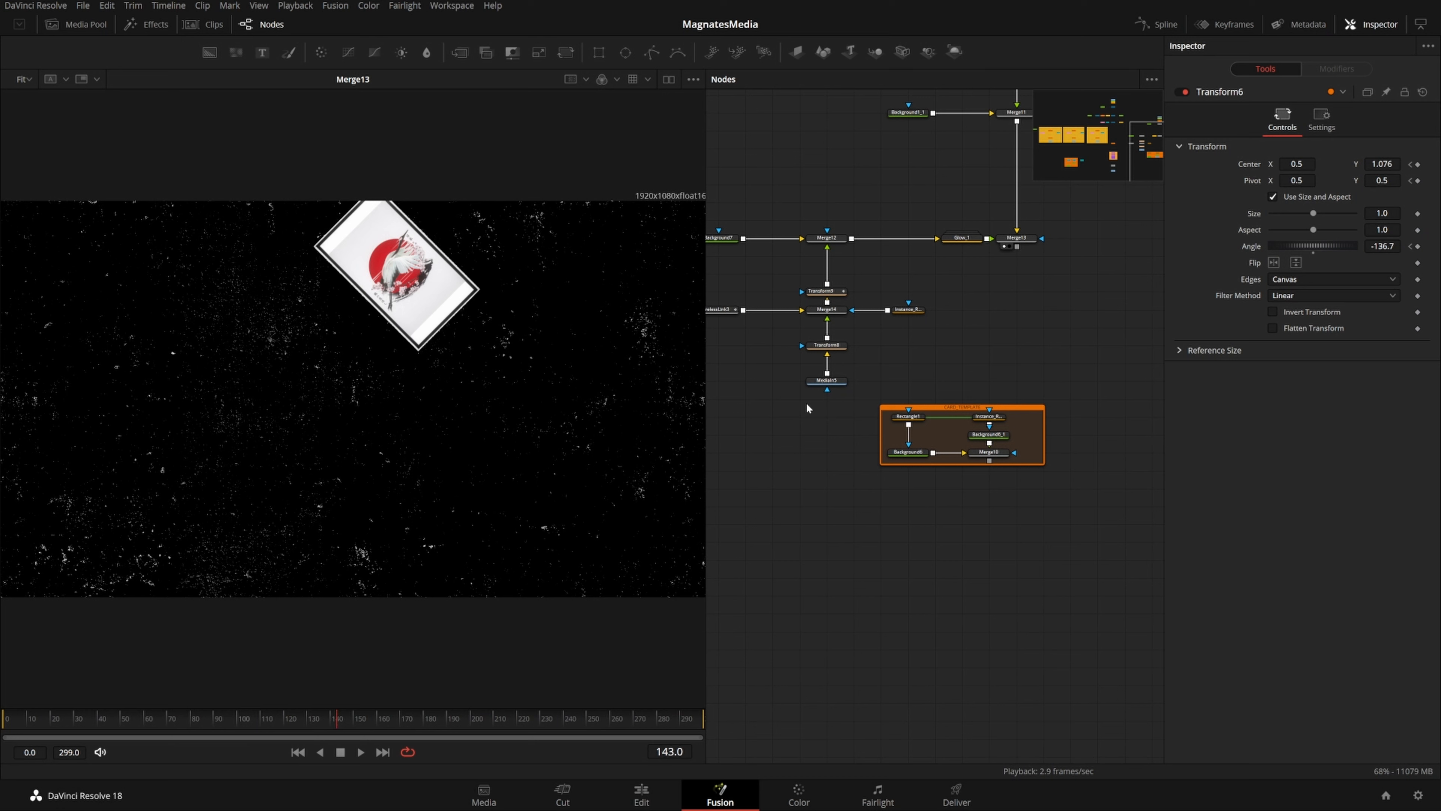
Show Transform9's Displacement and Angle curves in the Spline editor, fit them, and smooth all their keyframes
left_click_drag(747, 235, 987, 421)
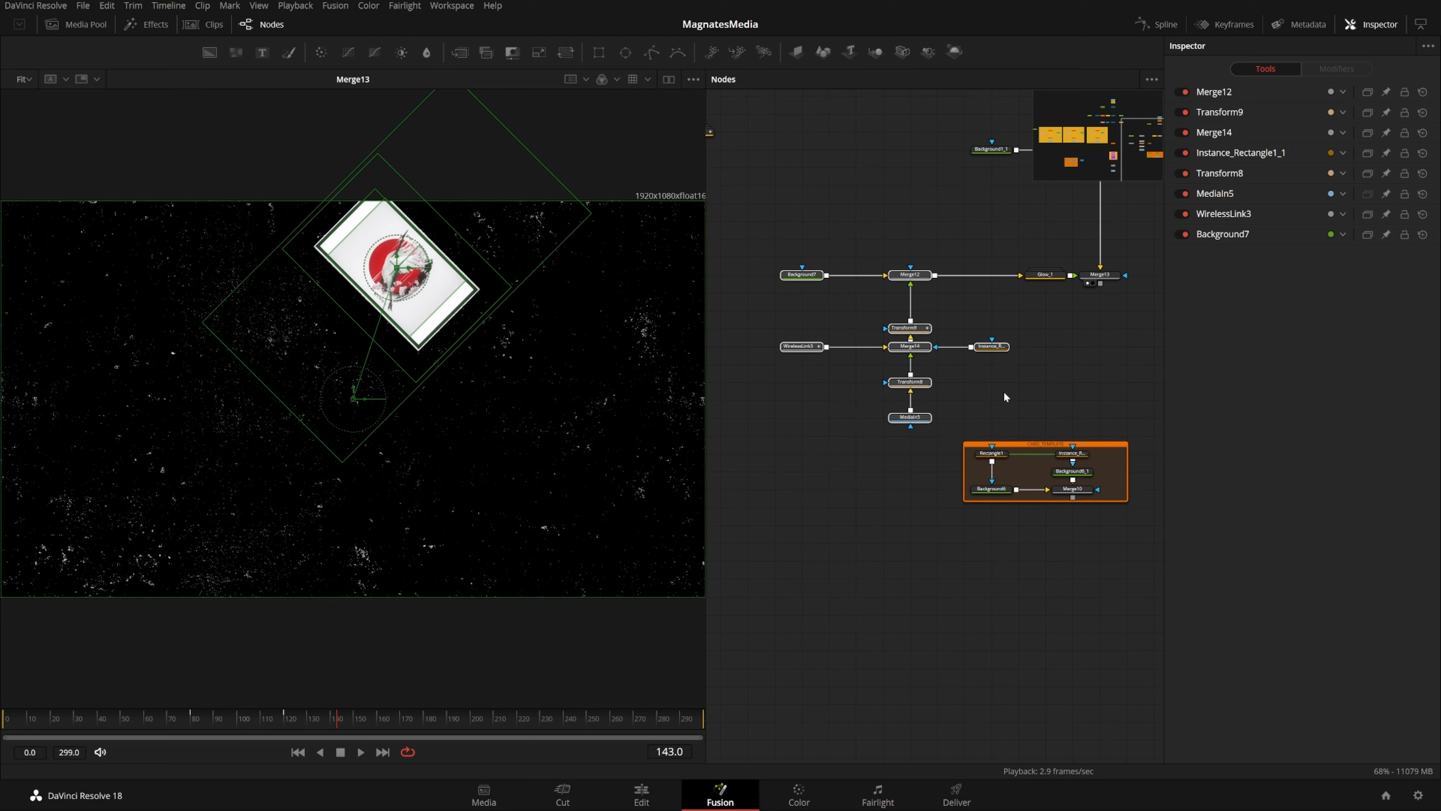
left_click(909, 327)
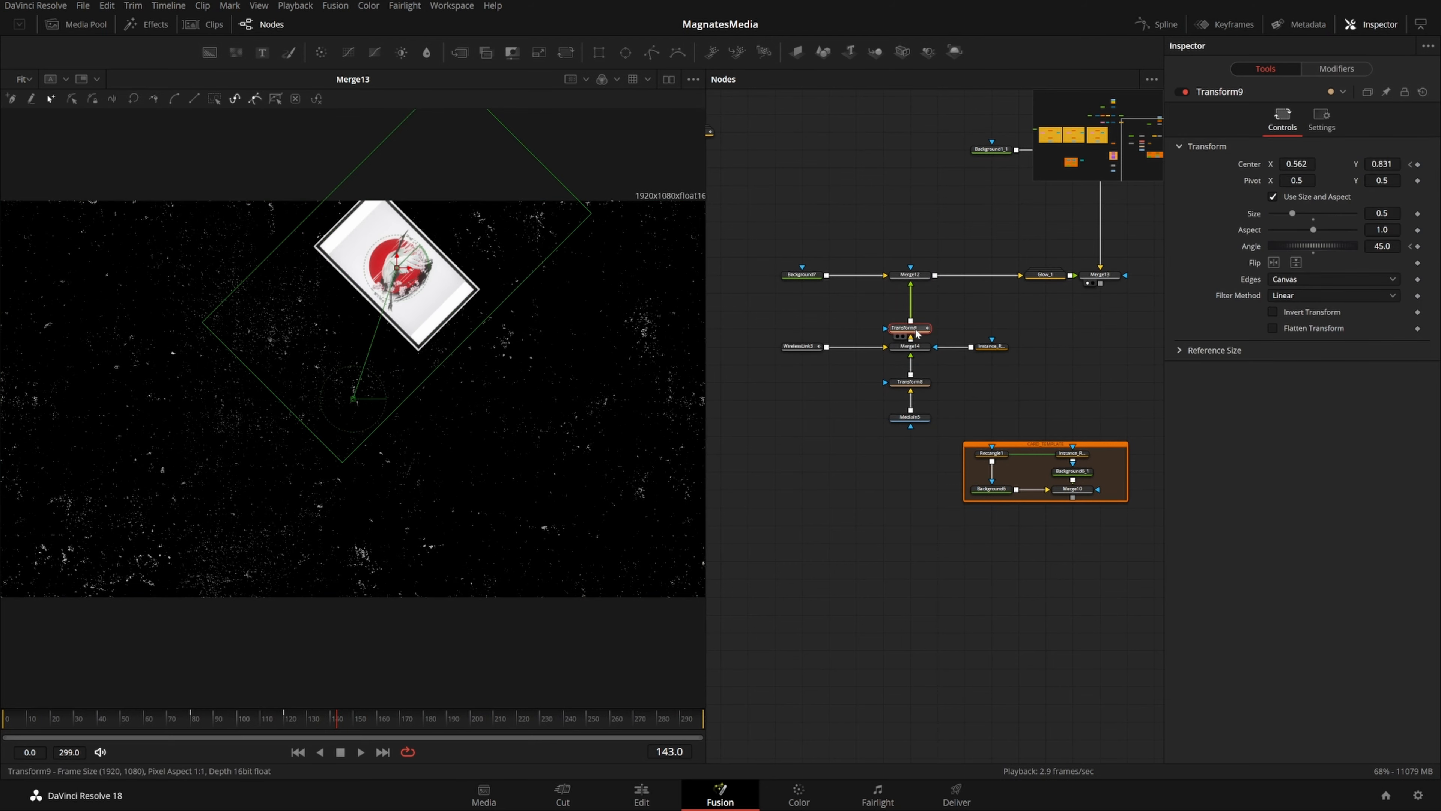
left_click(1158, 25)
left_click(21, 611)
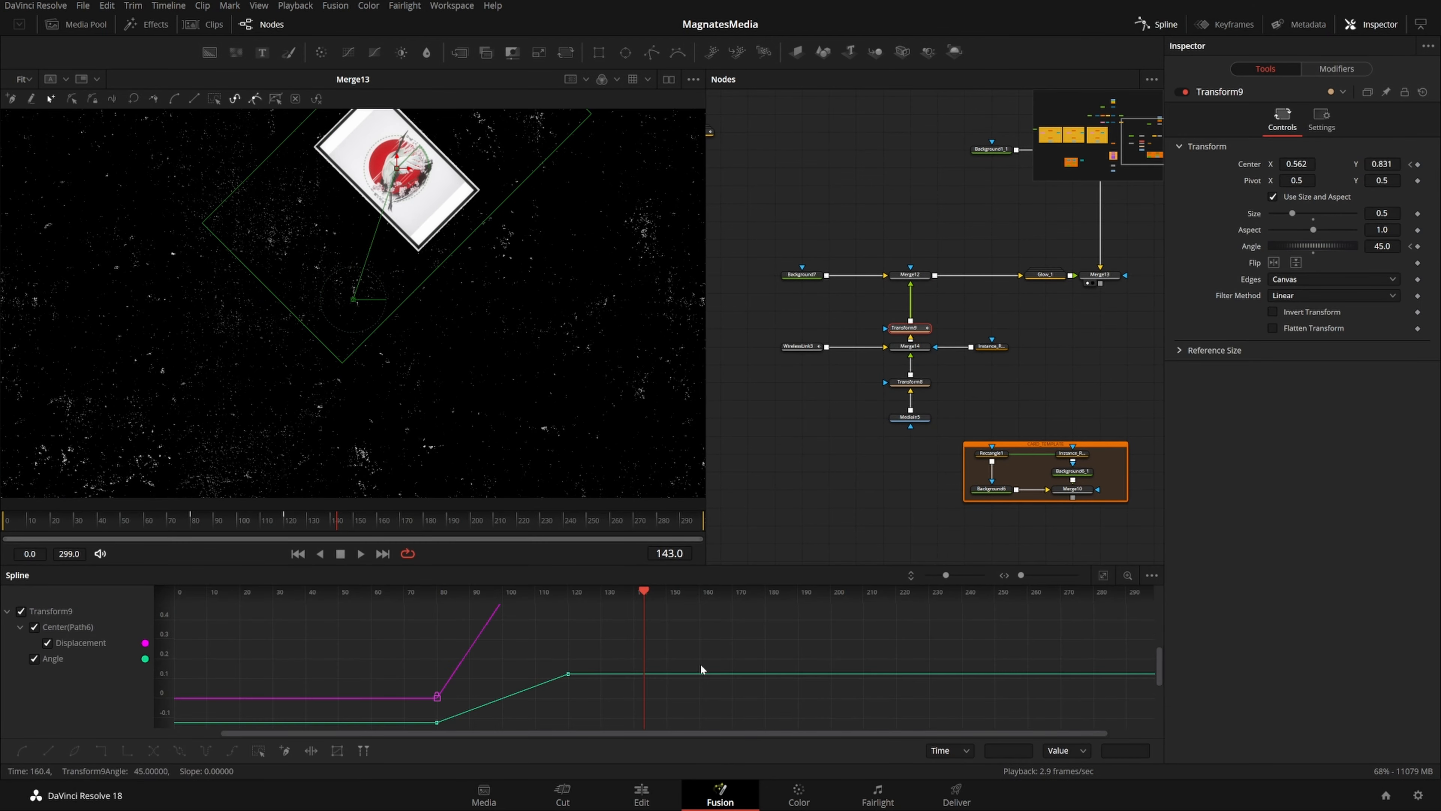
left_click(1103, 576)
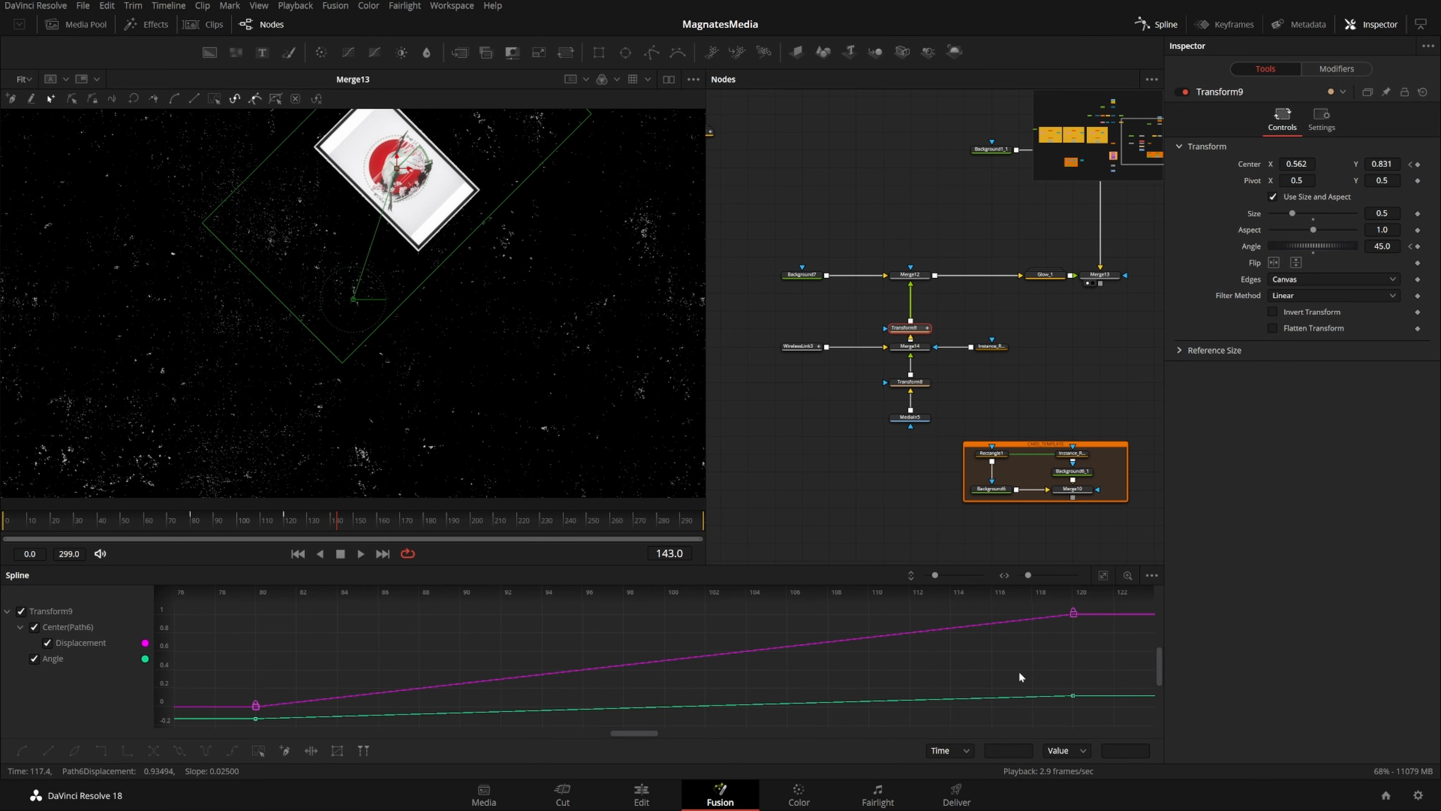
key("ctrl+a")
key("shift+s")
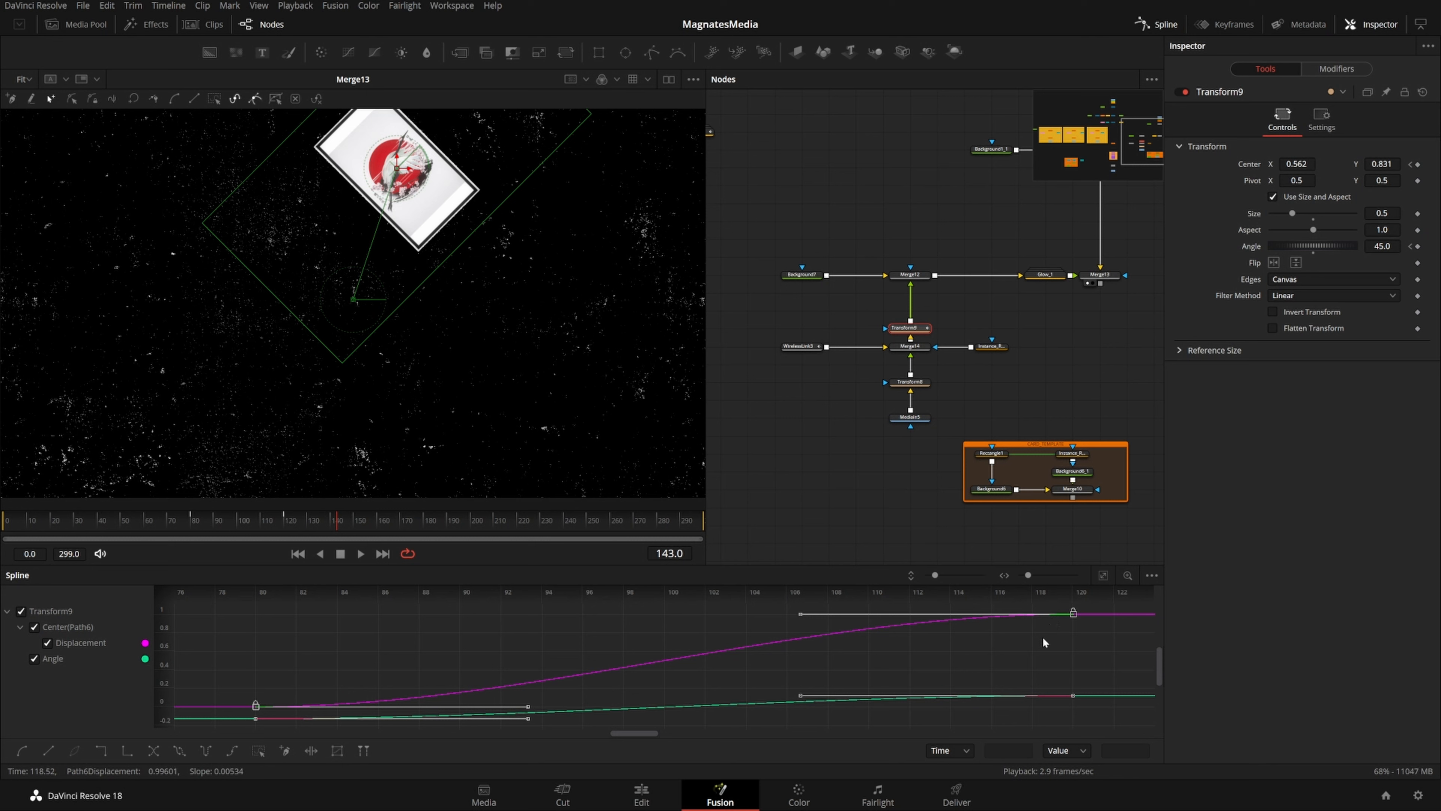
Set the Ease In of Transform9's selected curves to 67.6 and close the Spline editor
right_click(867, 656)
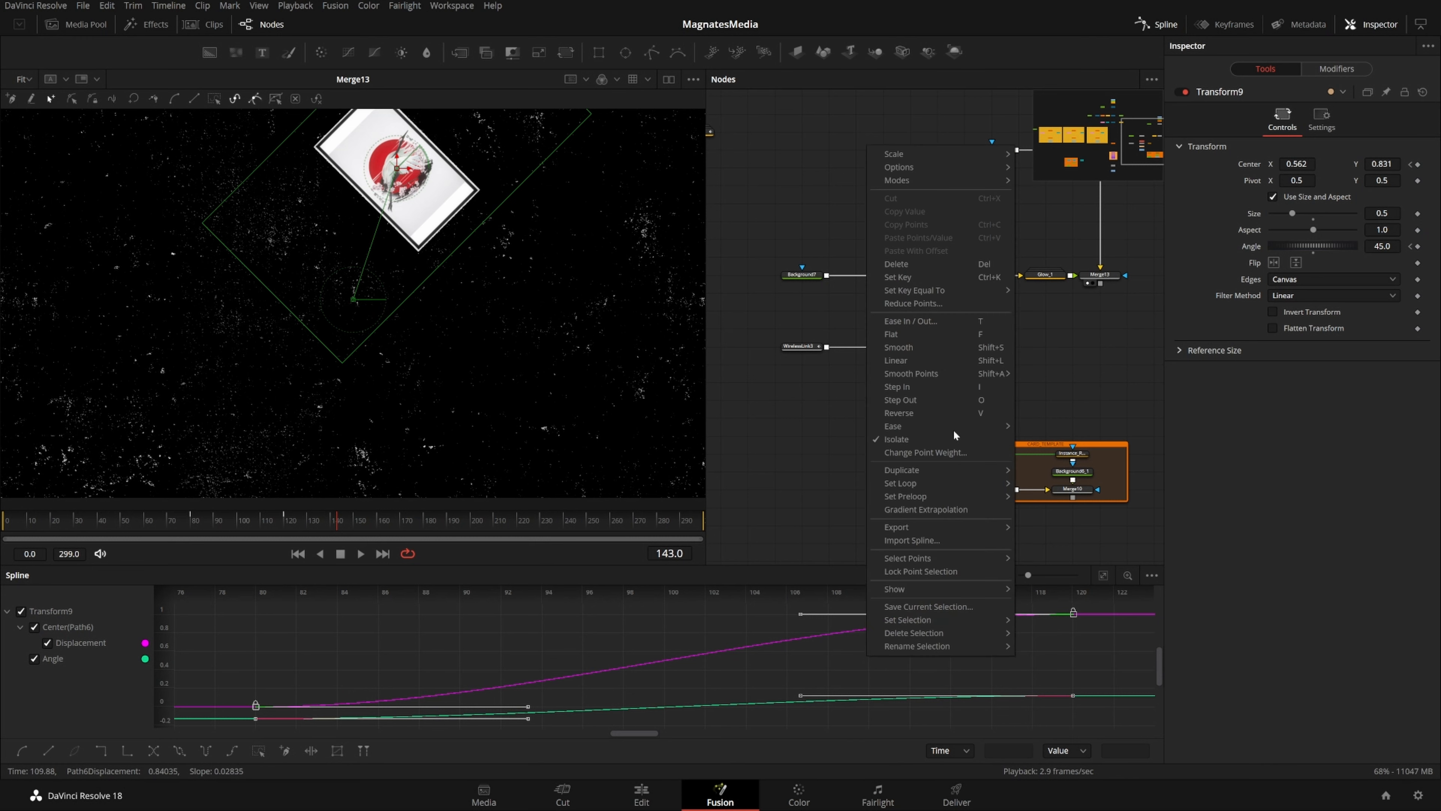
left_click(967, 321)
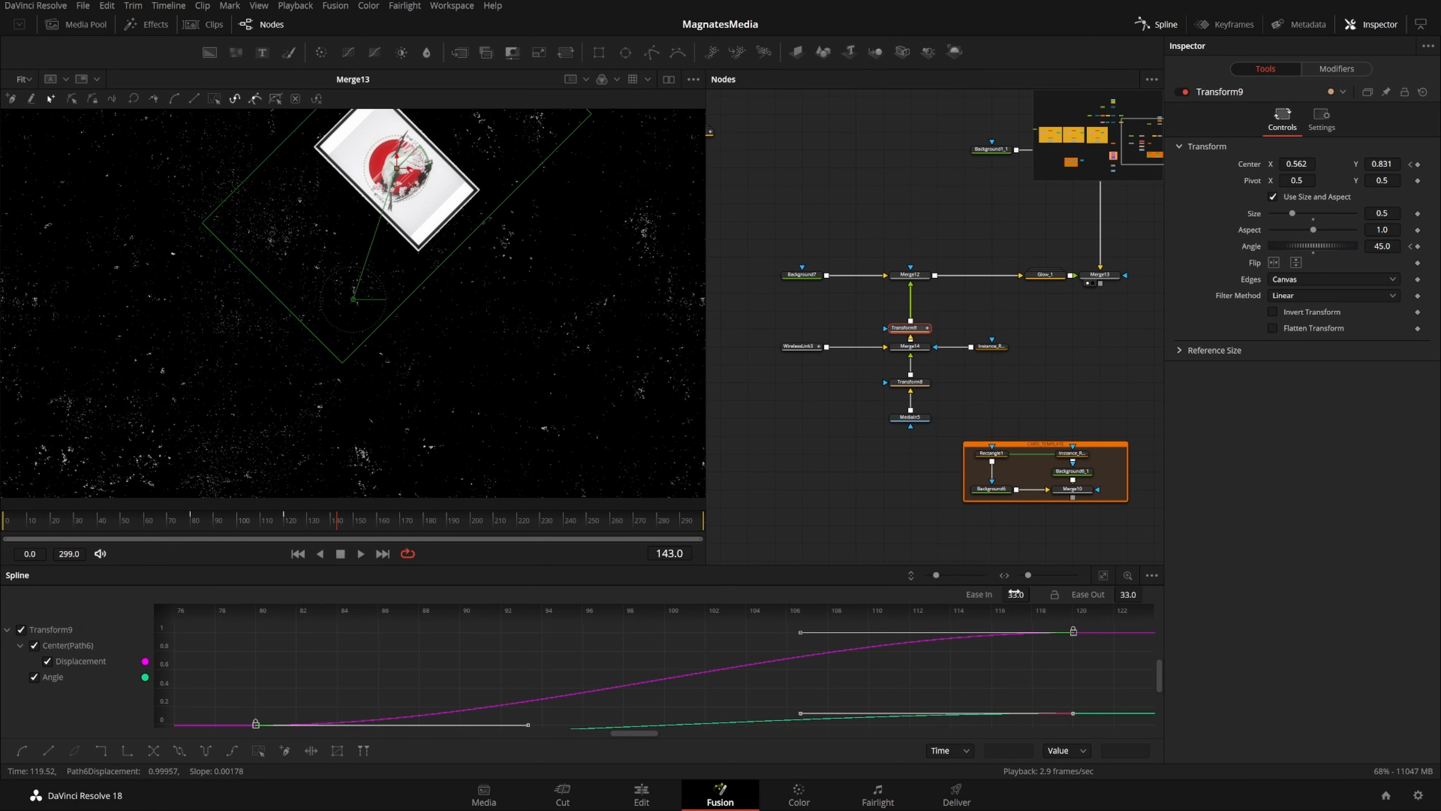
left_click_drag(1016, 593, 1038, 595)
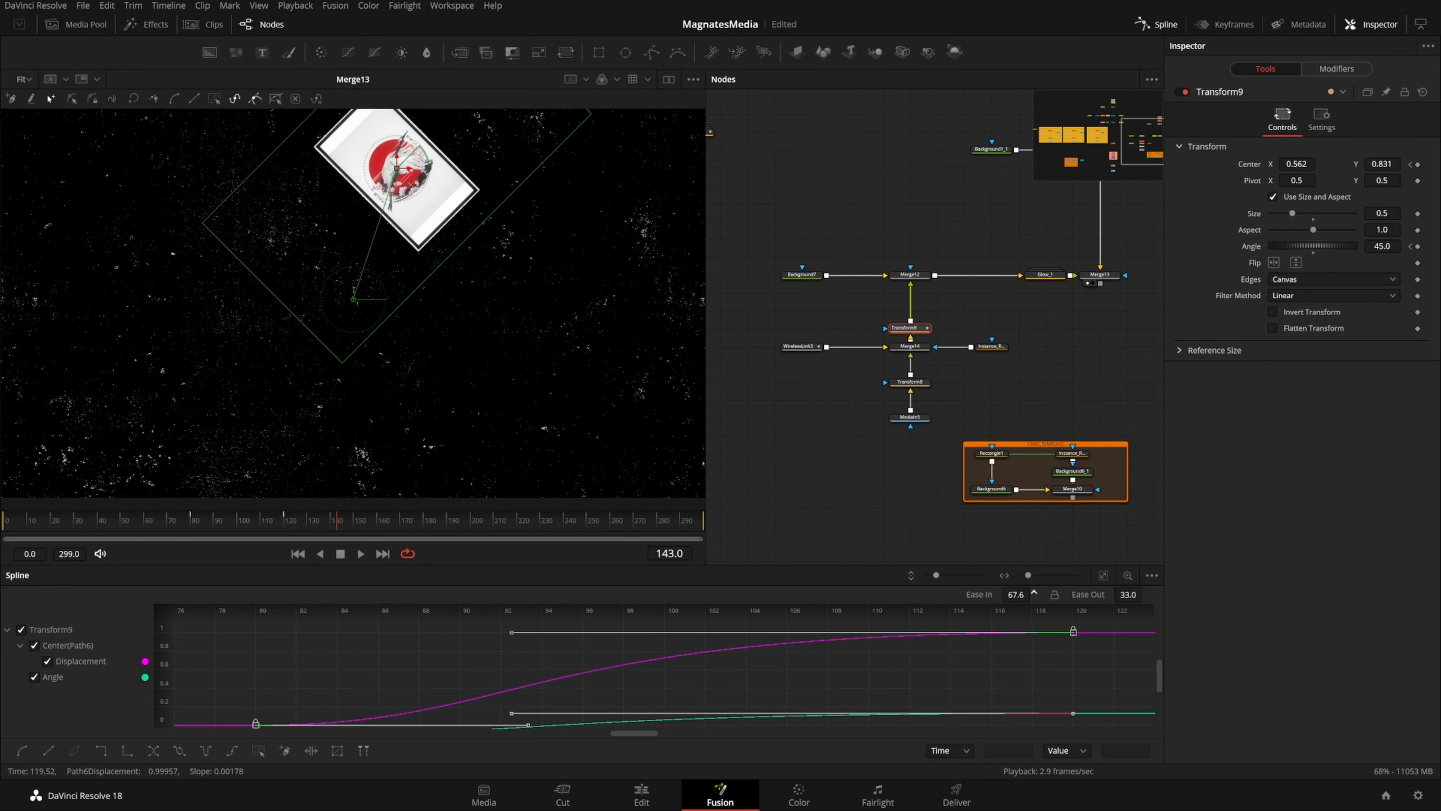
left_click(1143, 21)
Play back the eased card movement from around frame 80
left_click(913, 478)
left_click(195, 719)
key("space")
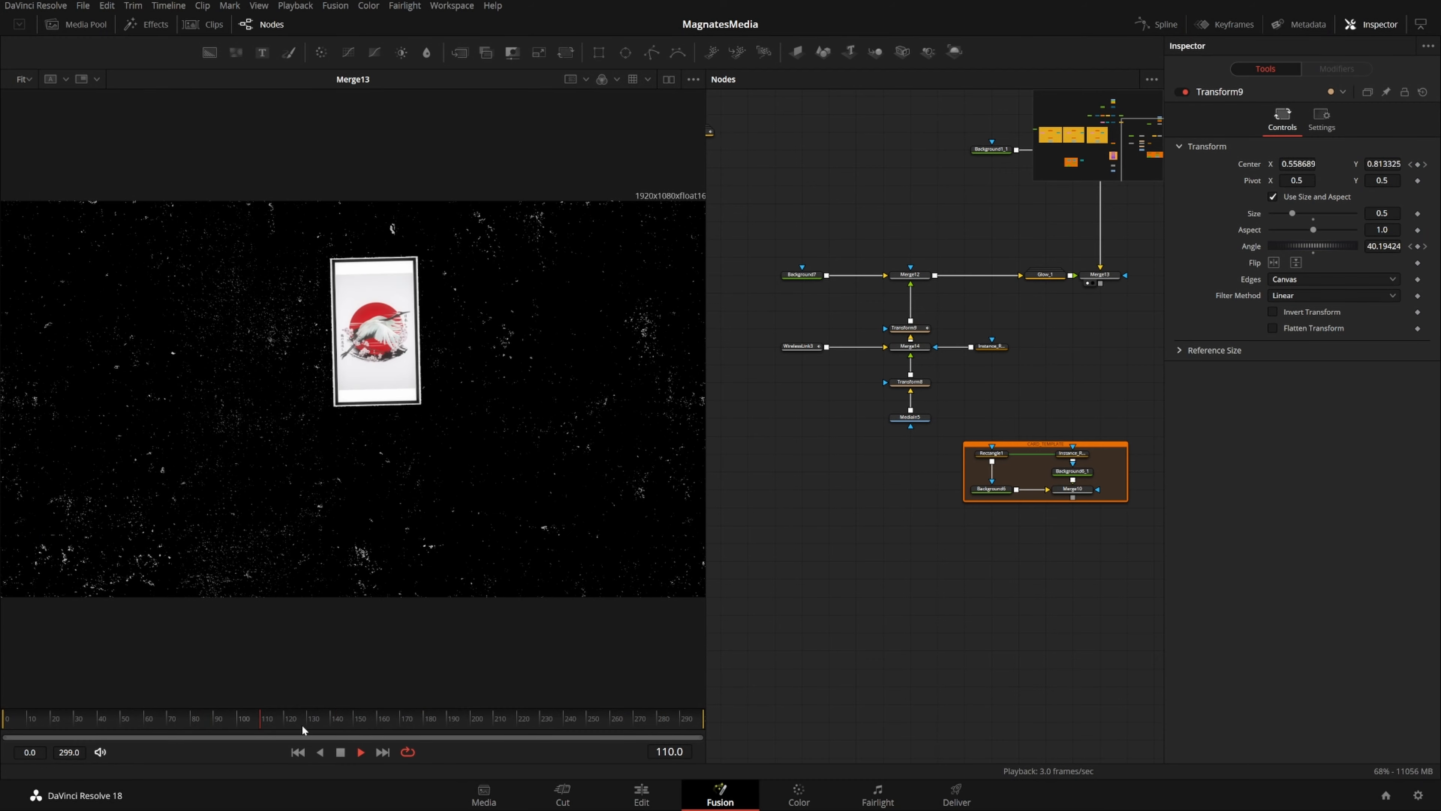
key("space")
Add a Text+ node merged over Merge13, leaving room for another node between the text and its merge
mouse_move(1149, 151)
left_mouse_down()
mouse_move(1059, 150)
mouse_move(1141, 146)
mouse_move(1090, 133)
mouse_move(1127, 141)
left_mouse_up()
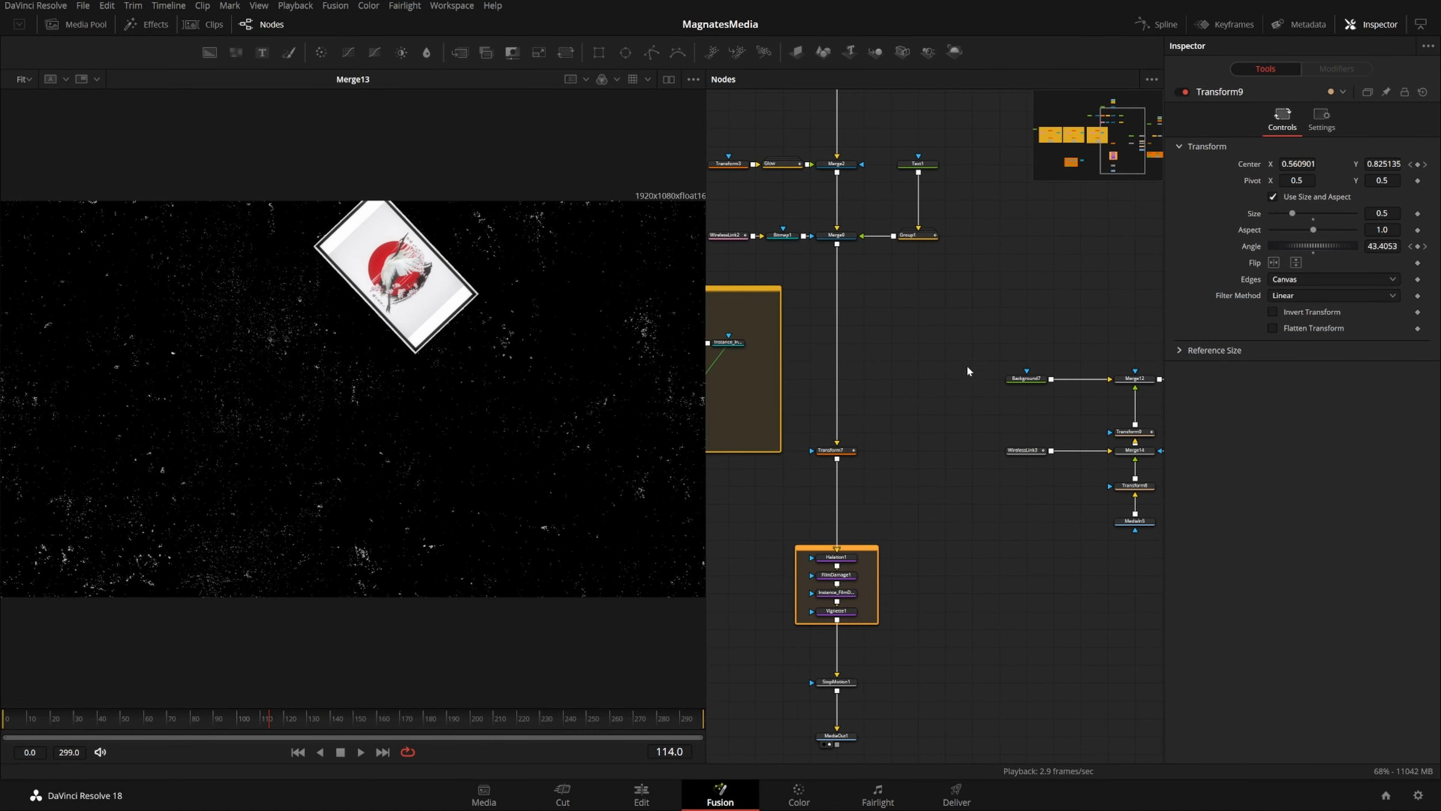
left_click_drag(916, 302, 991, 364)
left_click_drag(1100, 154, 1162, 166)
left_click(967, 324)
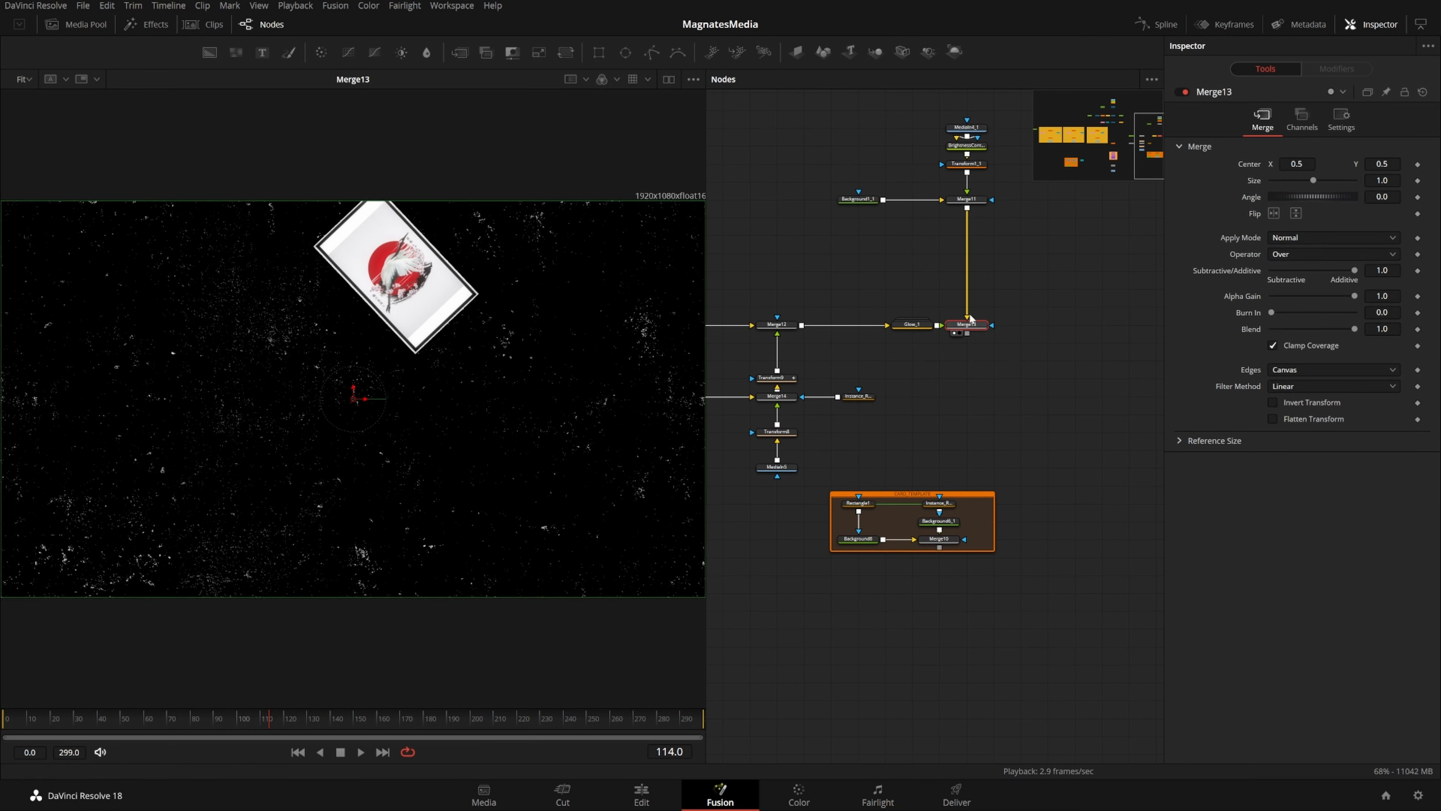
key("shift+space")
type("text")
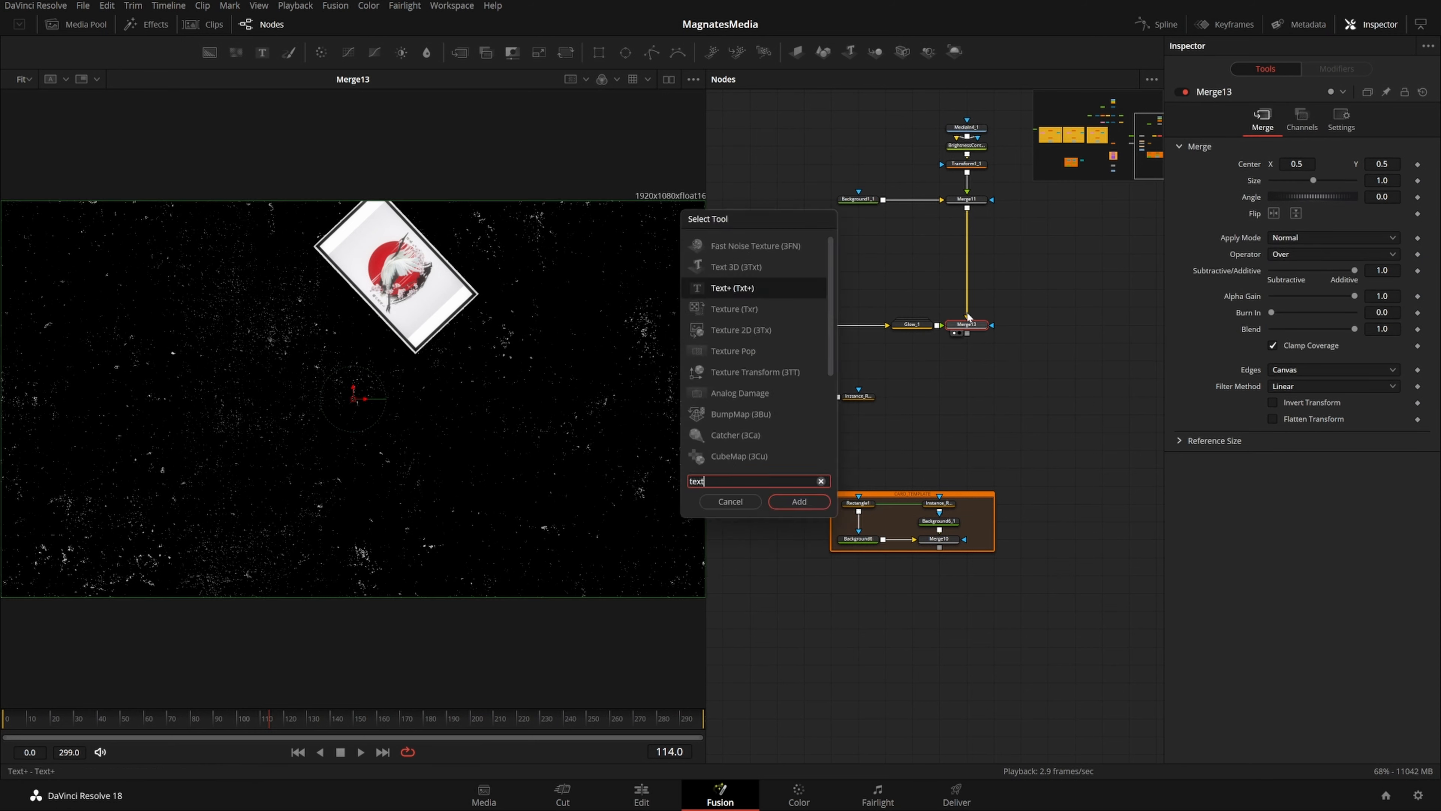
key("Return")
left_click_drag(1022, 343, 1222, 480)
left_click_drag(924, 424, 1011, 449)
Copy the Group1 node from the existing text branch, insert the copy between Text2 and Merge15, and select Text2
left_click(930, 274)
key("ctrl+c")
left_click_drag(1084, 339, 837, 313)
left_click_drag(1059, 367, 930, 367)
key("ctrl+v")
left_click_drag(1002, 425, 1005, 441)
left_click(1007, 389)
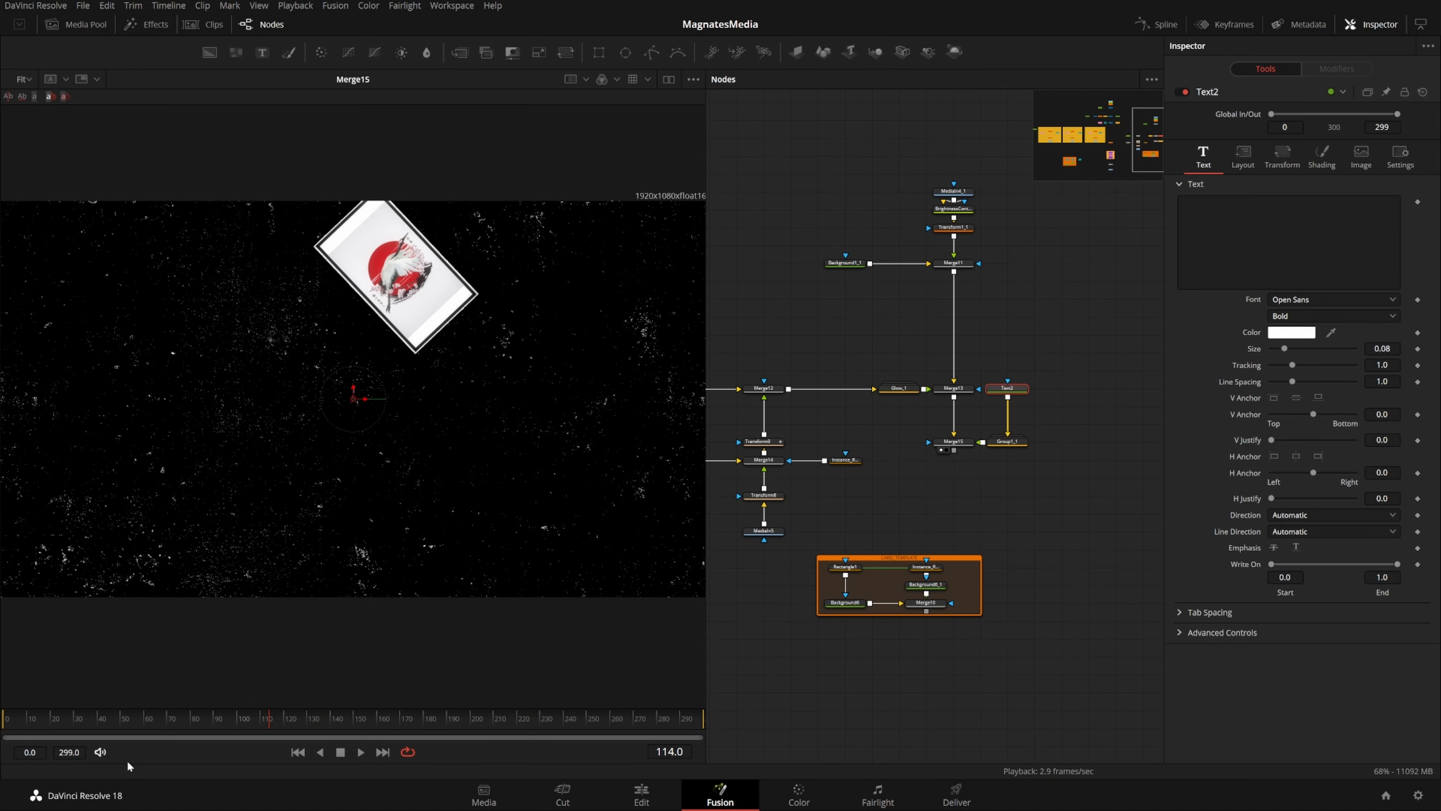
Go to frame 0 and enter FUSION as the text of Text2
left_click(4, 720)
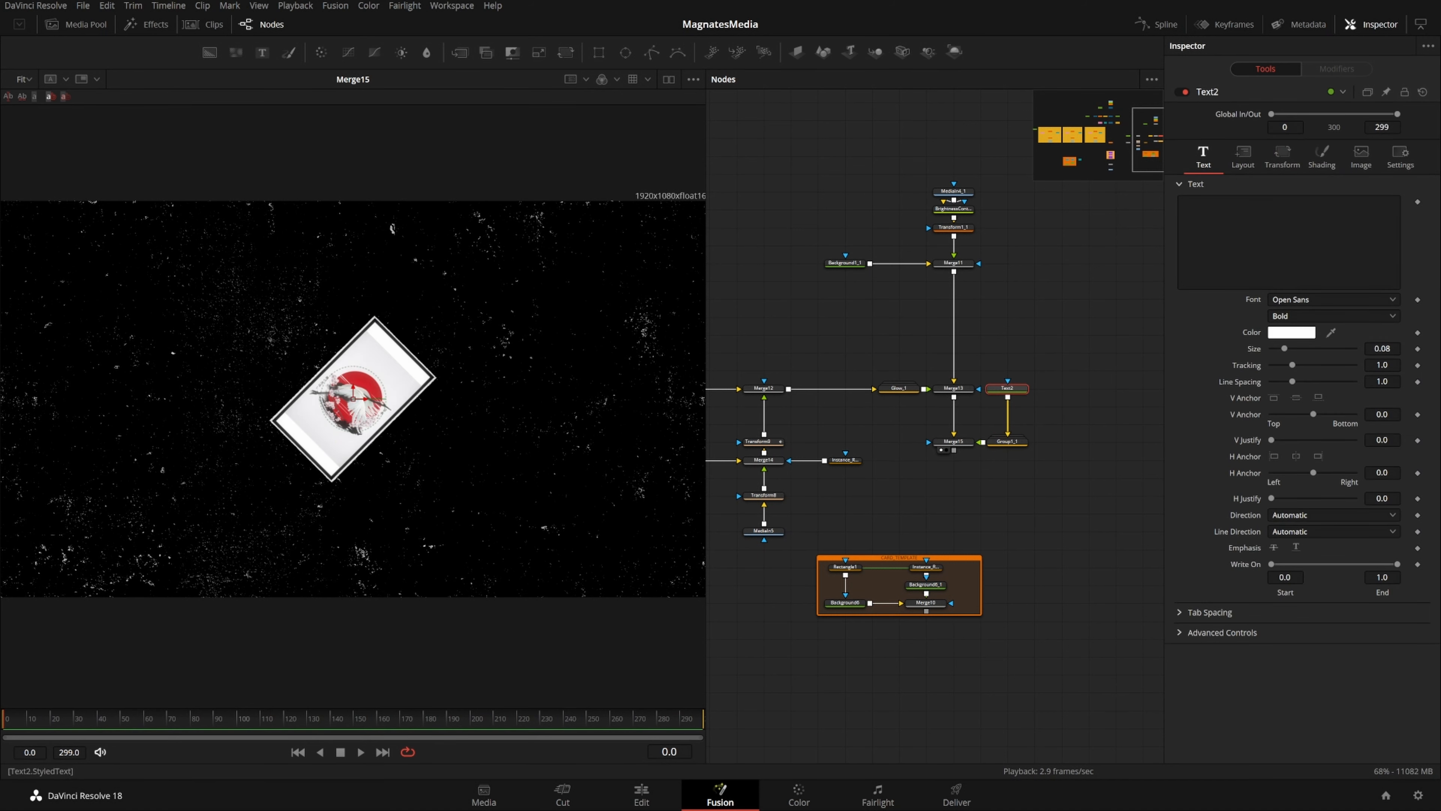
left_click(1248, 238)
type("FUSION")
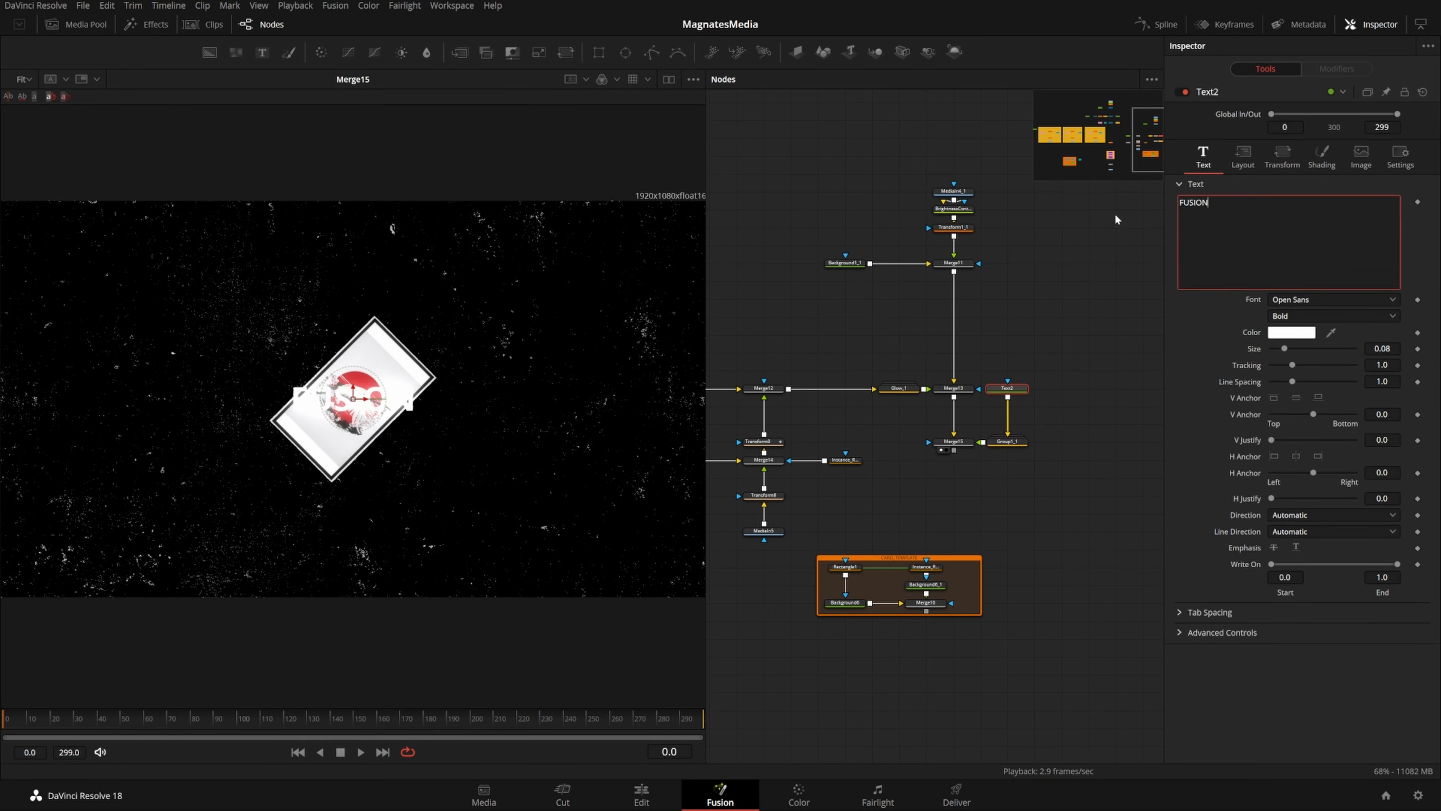
key("ctrl+a")
Set the Z rotation in Text2's layout to 45 so the text follows the tilted card
left_click(1258, 158)
left_click_drag(1381, 355, 1412, 355)
double_click(1381, 356)
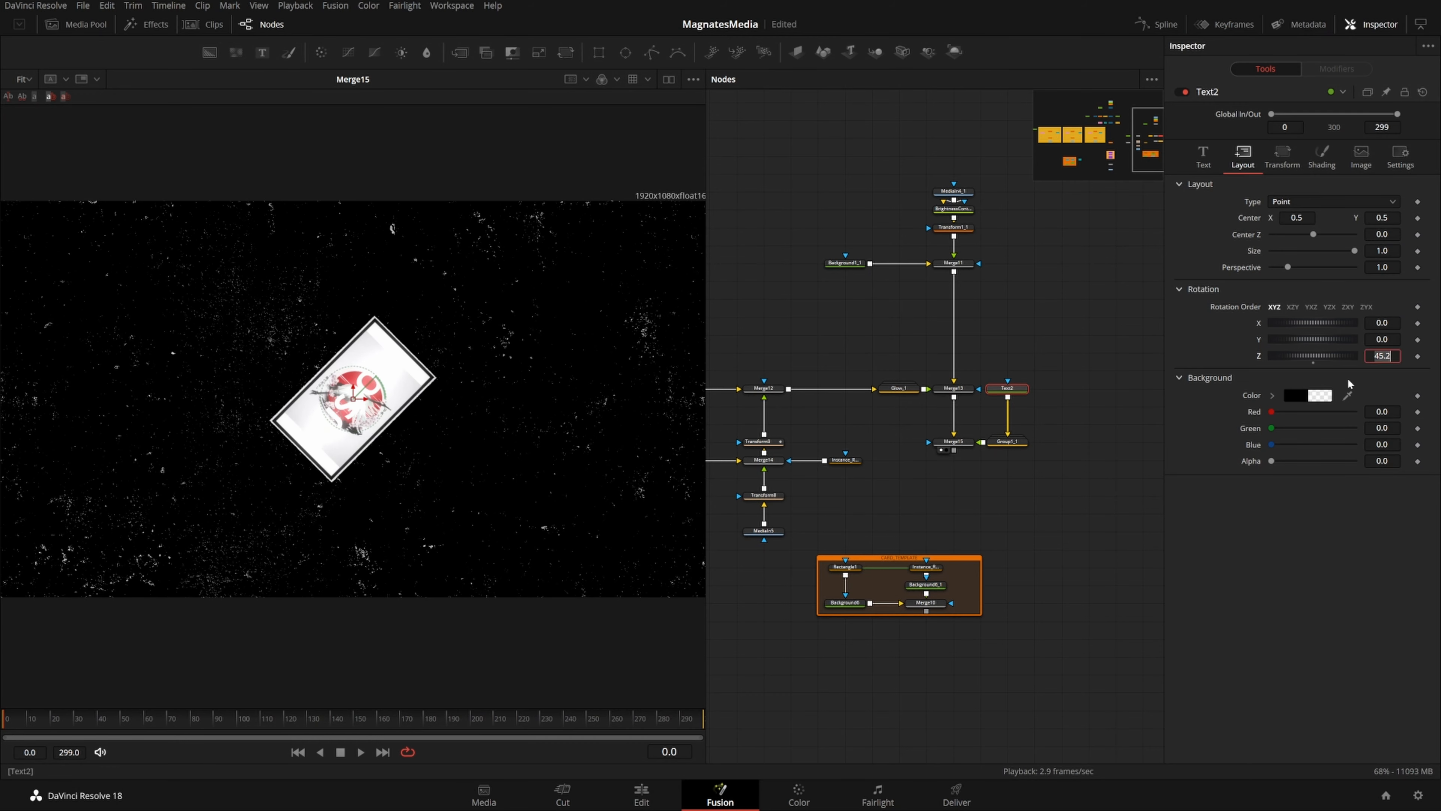
type("45")
key("Tab")
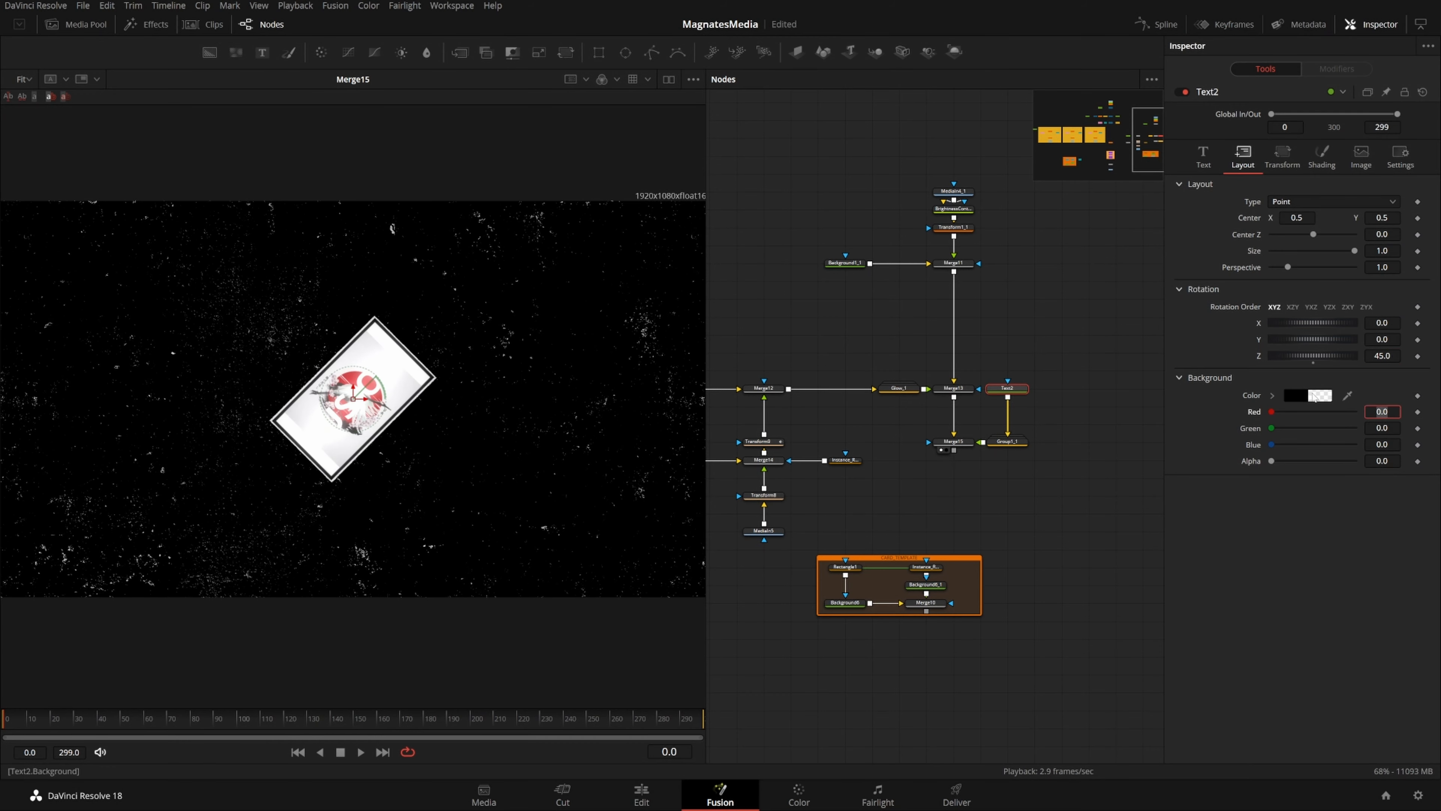
Colour the FUSION text pure red, with its red value lowered to 200
left_click(1203, 156)
left_click(1292, 332)
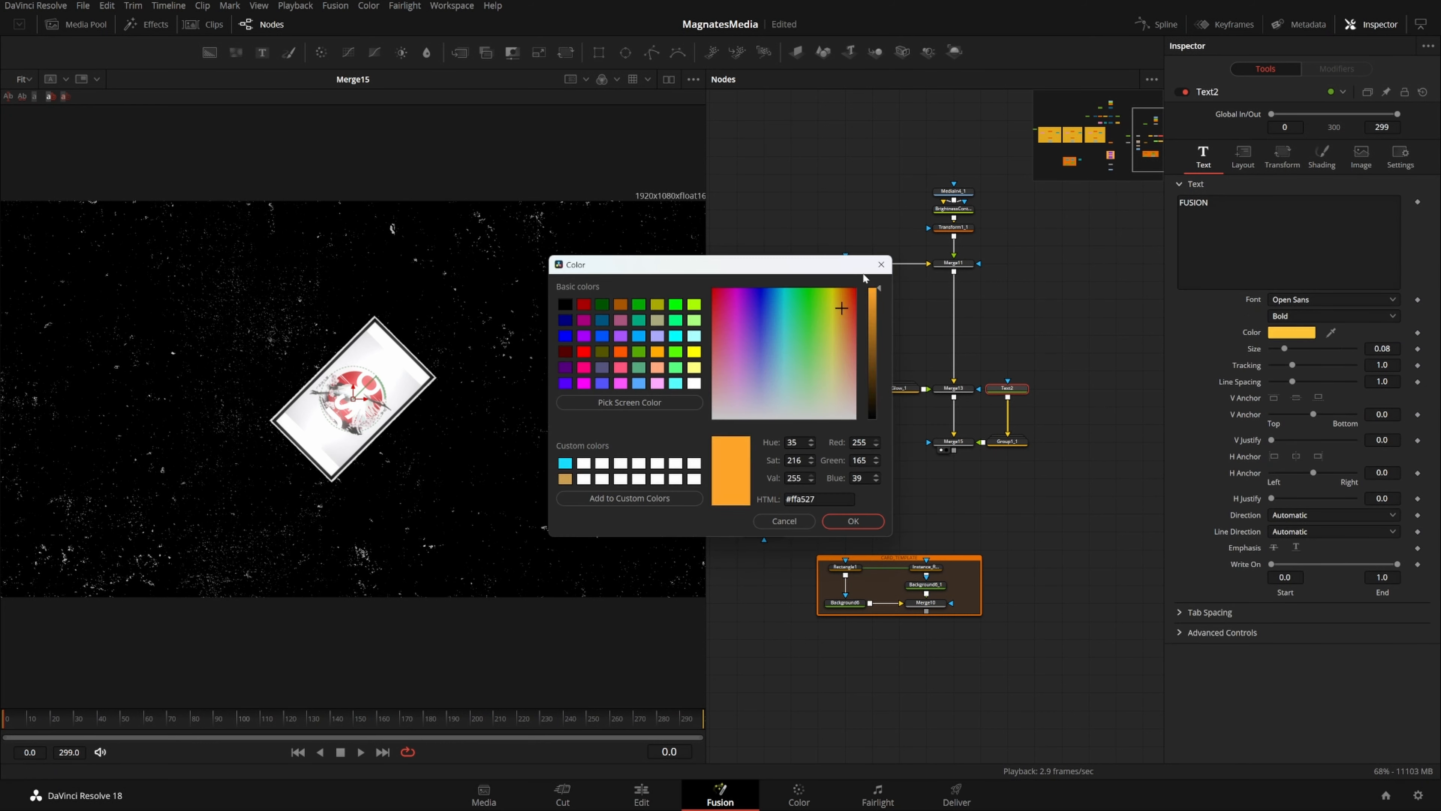
left_click(855, 291)
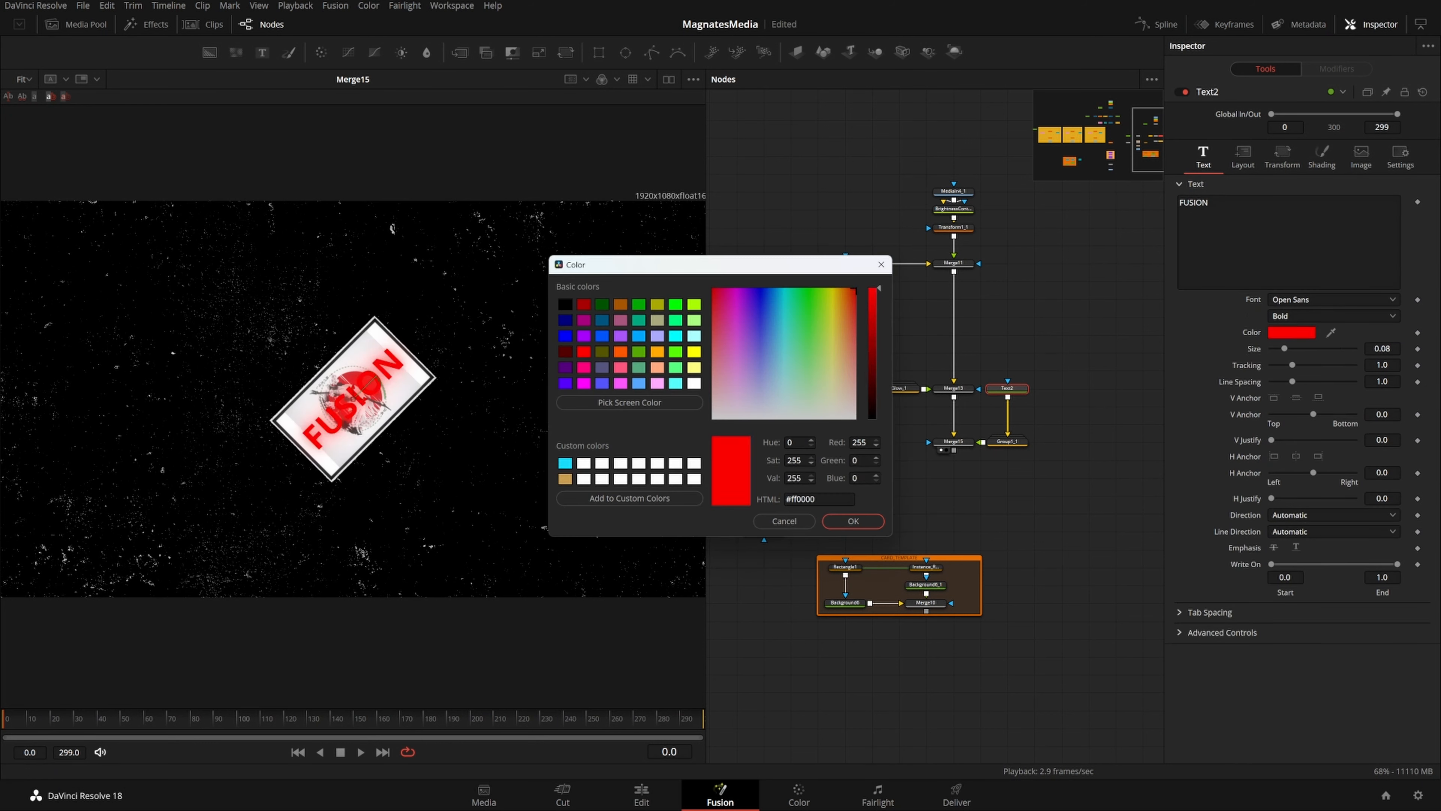
double_click(860, 441)
type("200")
key("Return")
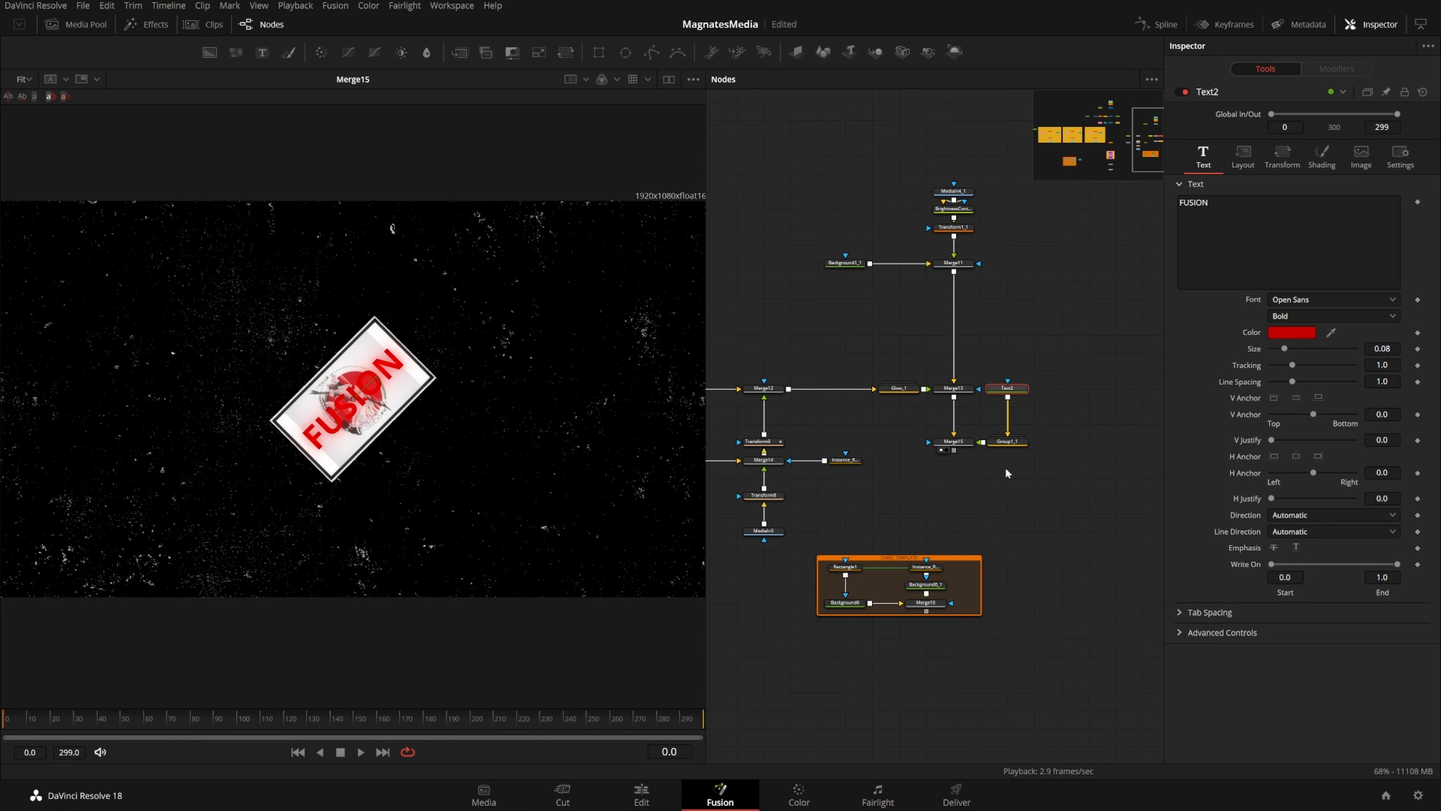
Extend Text2 with a second line so it reads FUSION STUDIOS. and reduce its size to 0.0756
left_click(1060, 507)
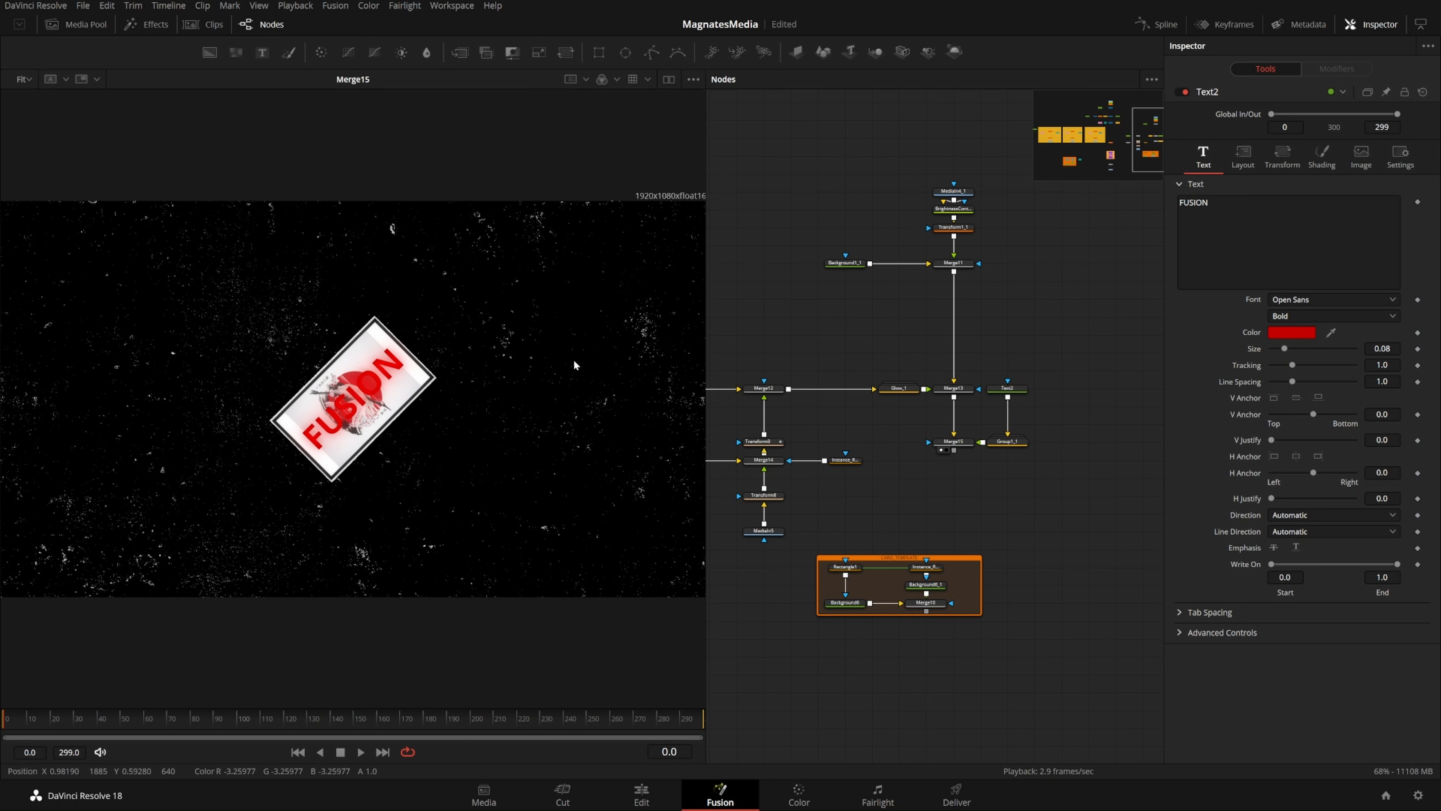
left_click(1008, 389)
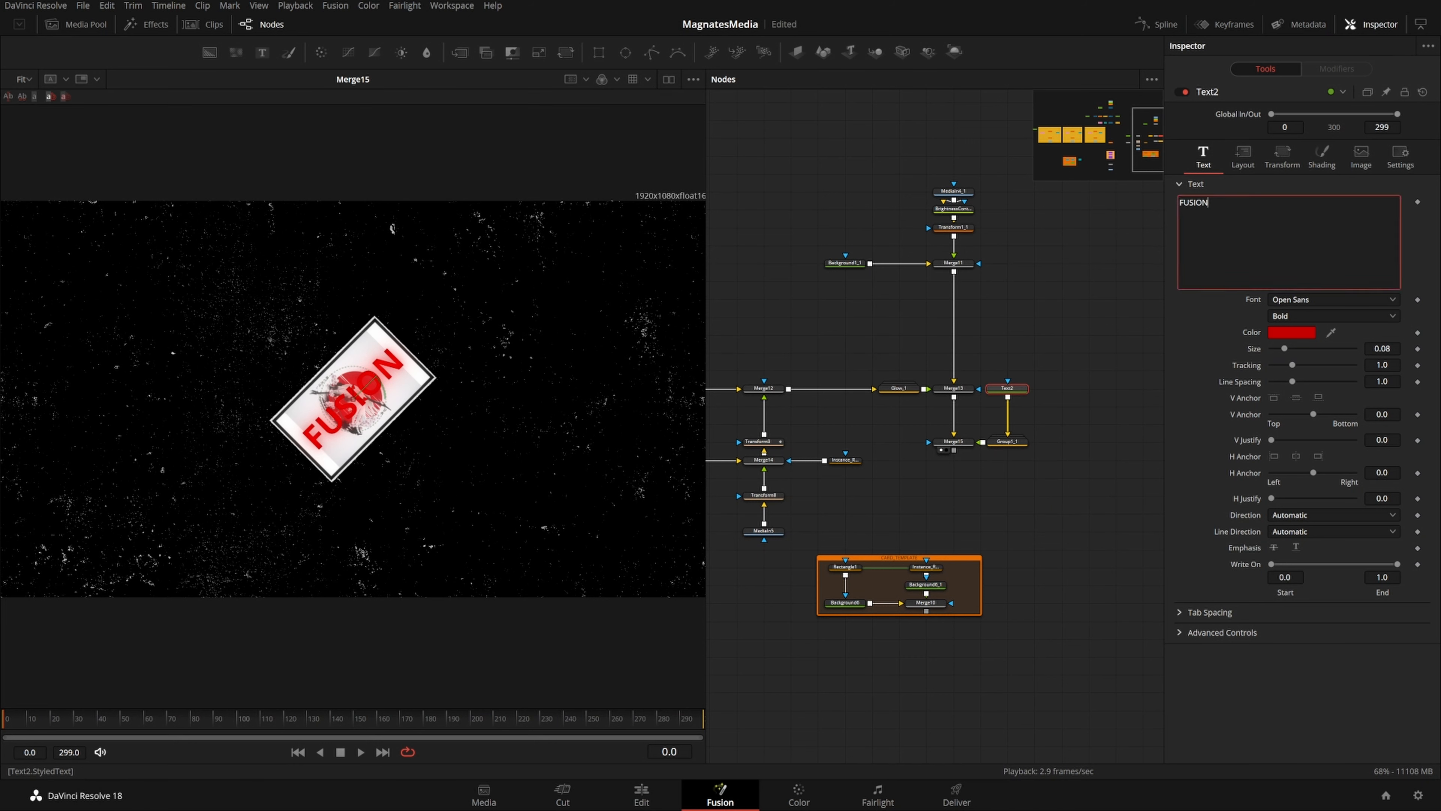
type("TUDIOS")
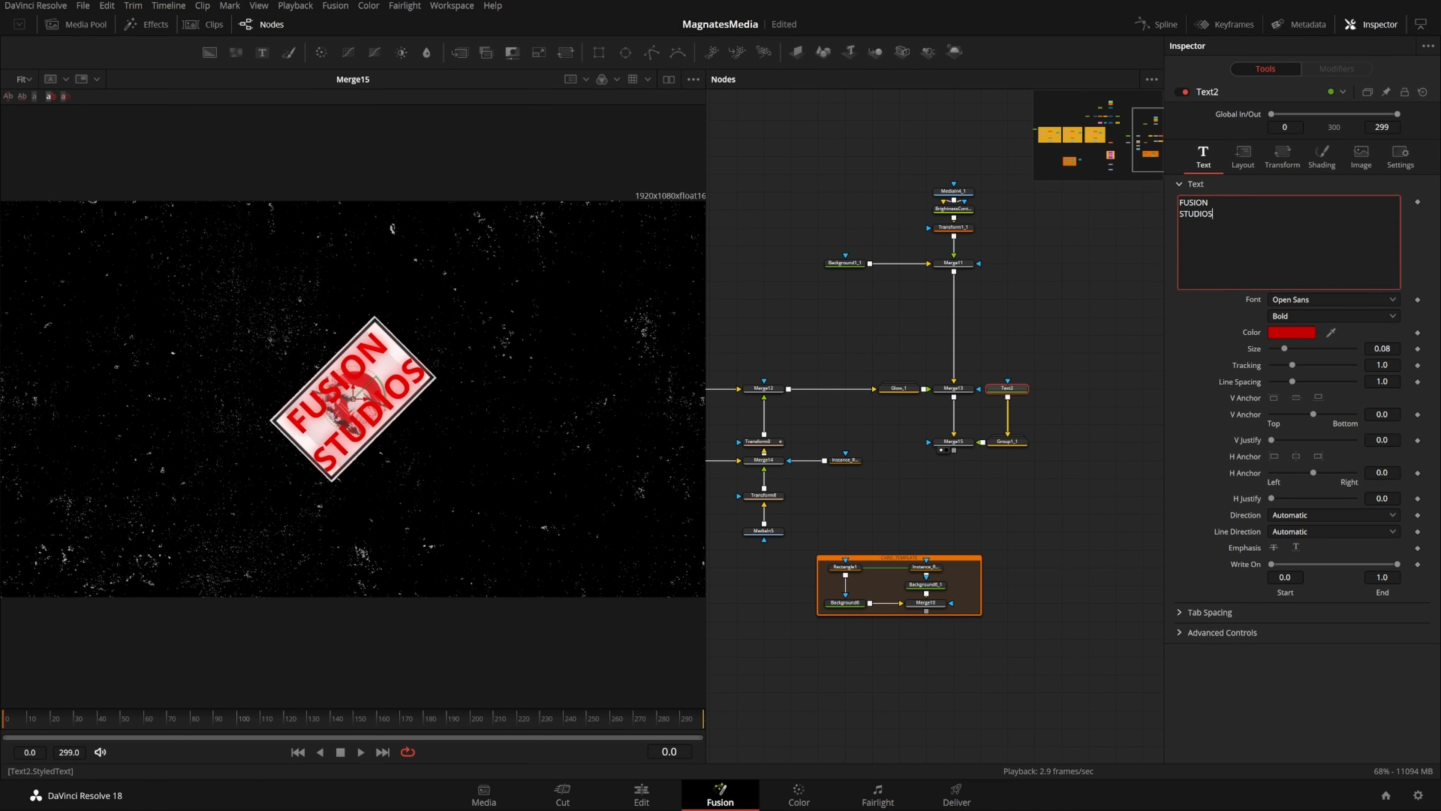
type(".")
left_click_drag(1381, 348, 1370, 348)
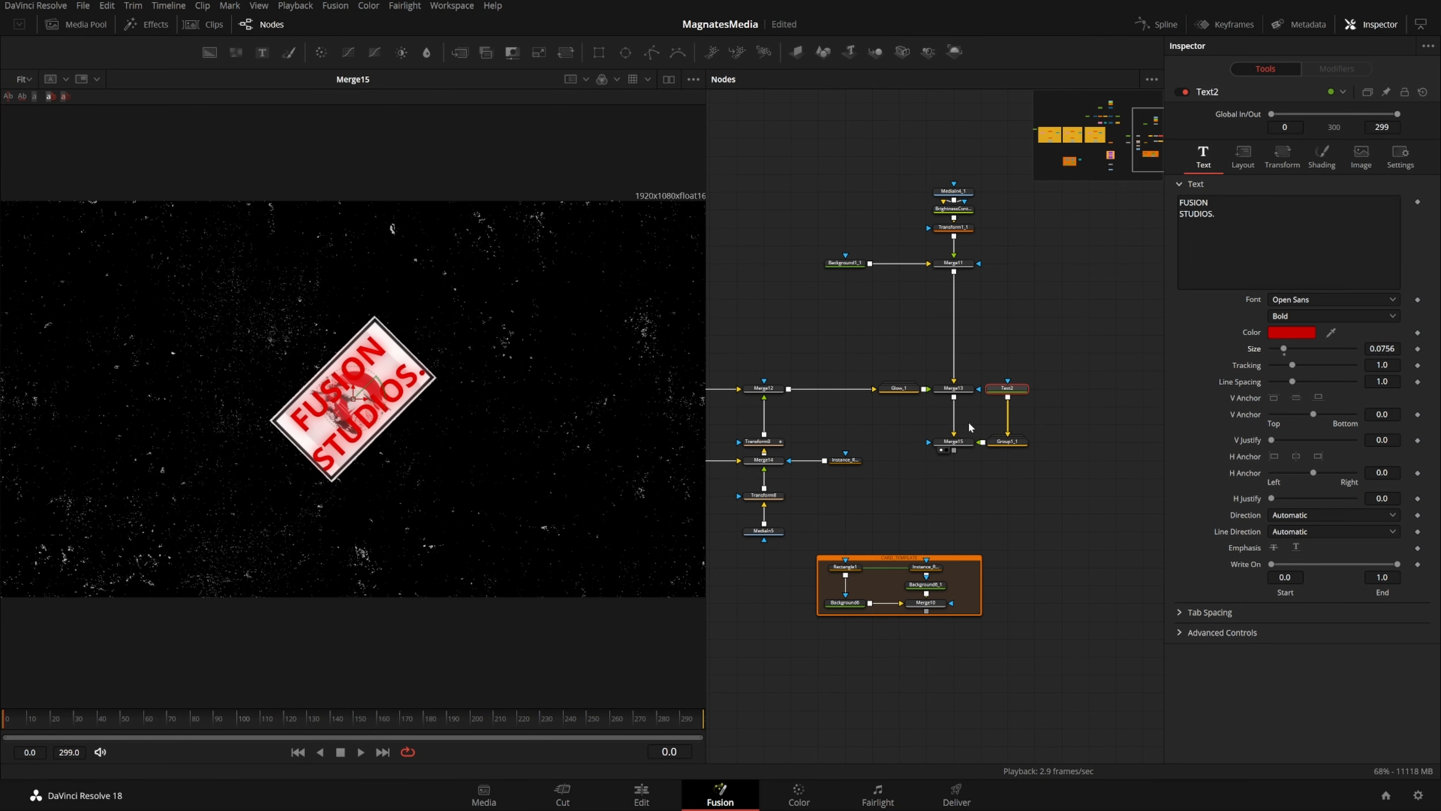
left_click(1062, 515)
Set the Open Sans style of the FUSION STUDIOS. text to Extrabold Italic
left_click(1374, 316)
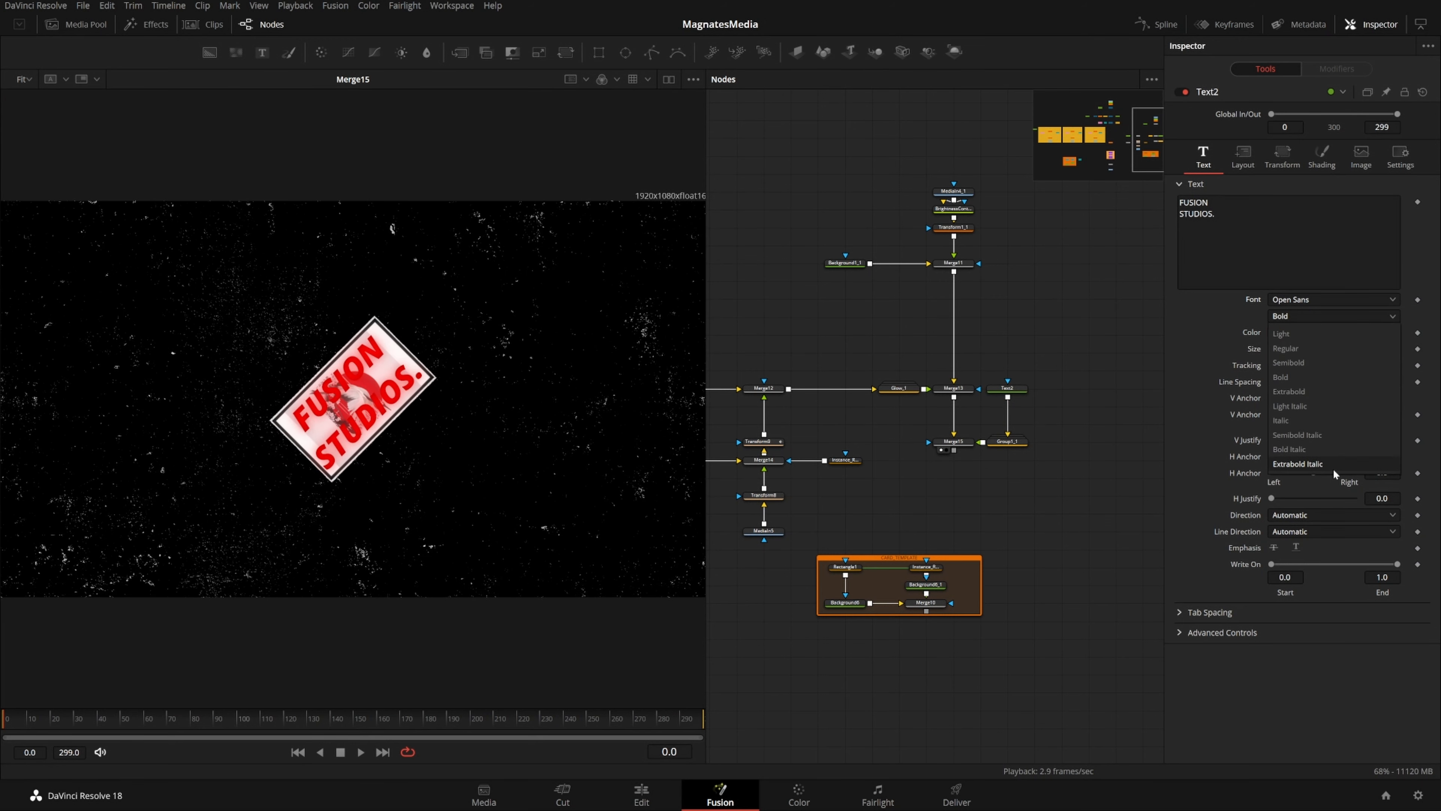
left_click(1045, 335)
key("ctrl+s")
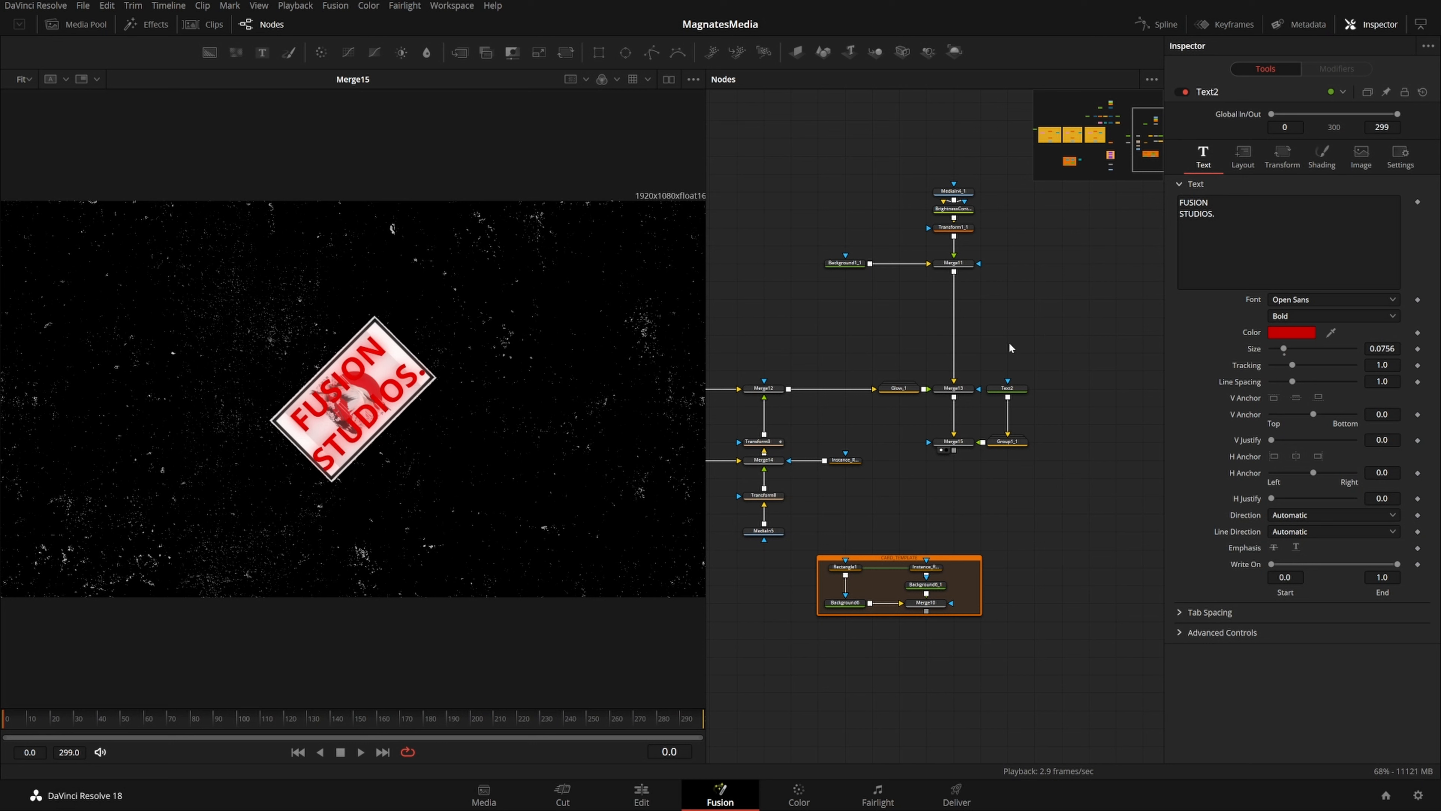
left_click(1351, 316)
left_click(1351, 470)
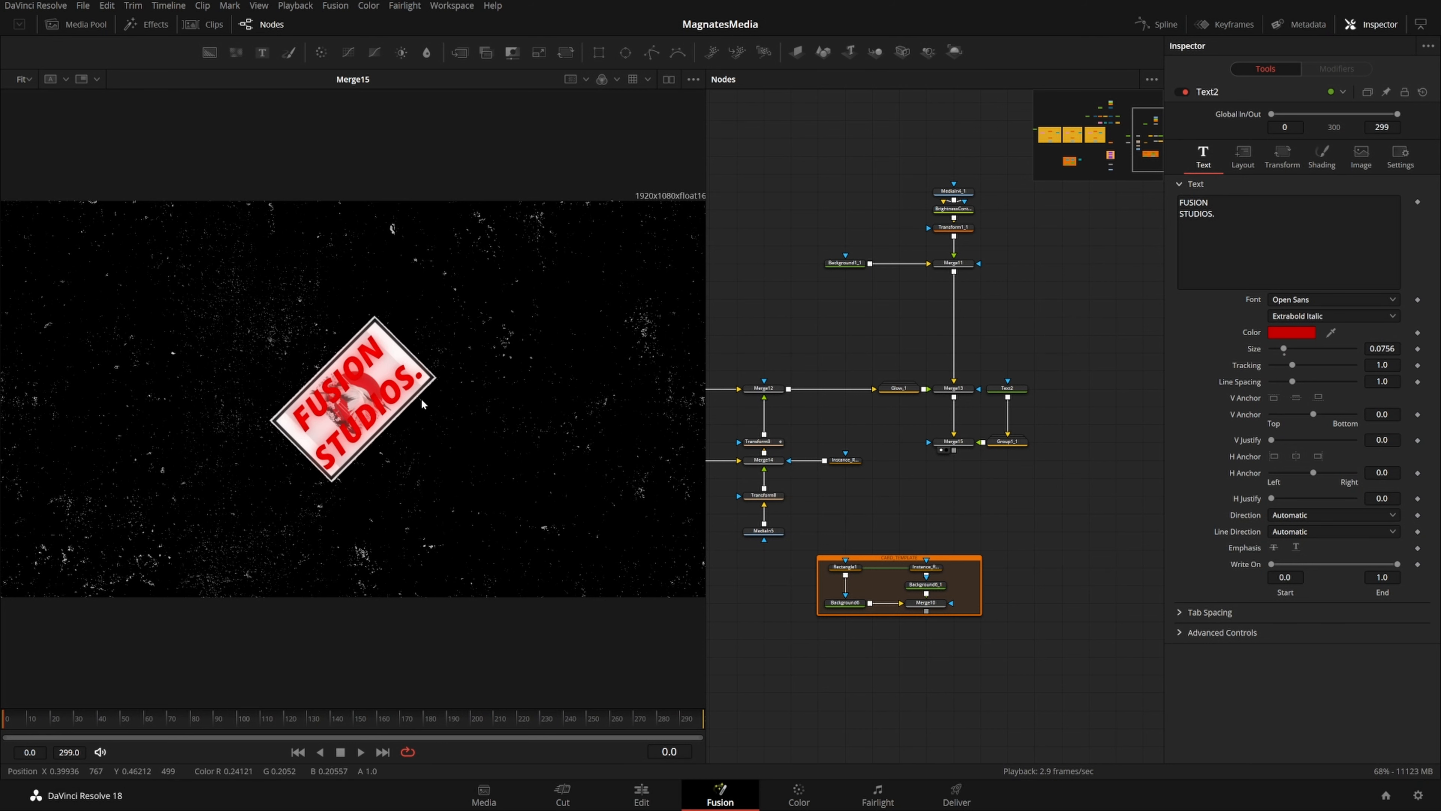
Add a Bitmap mask node beside Merge15 and connect its output to Merge15's mask input
left_click_drag(956, 462, 1022, 459)
left_click_drag(857, 418, 923, 379)
left_click_drag(720, 321, 979, 500)
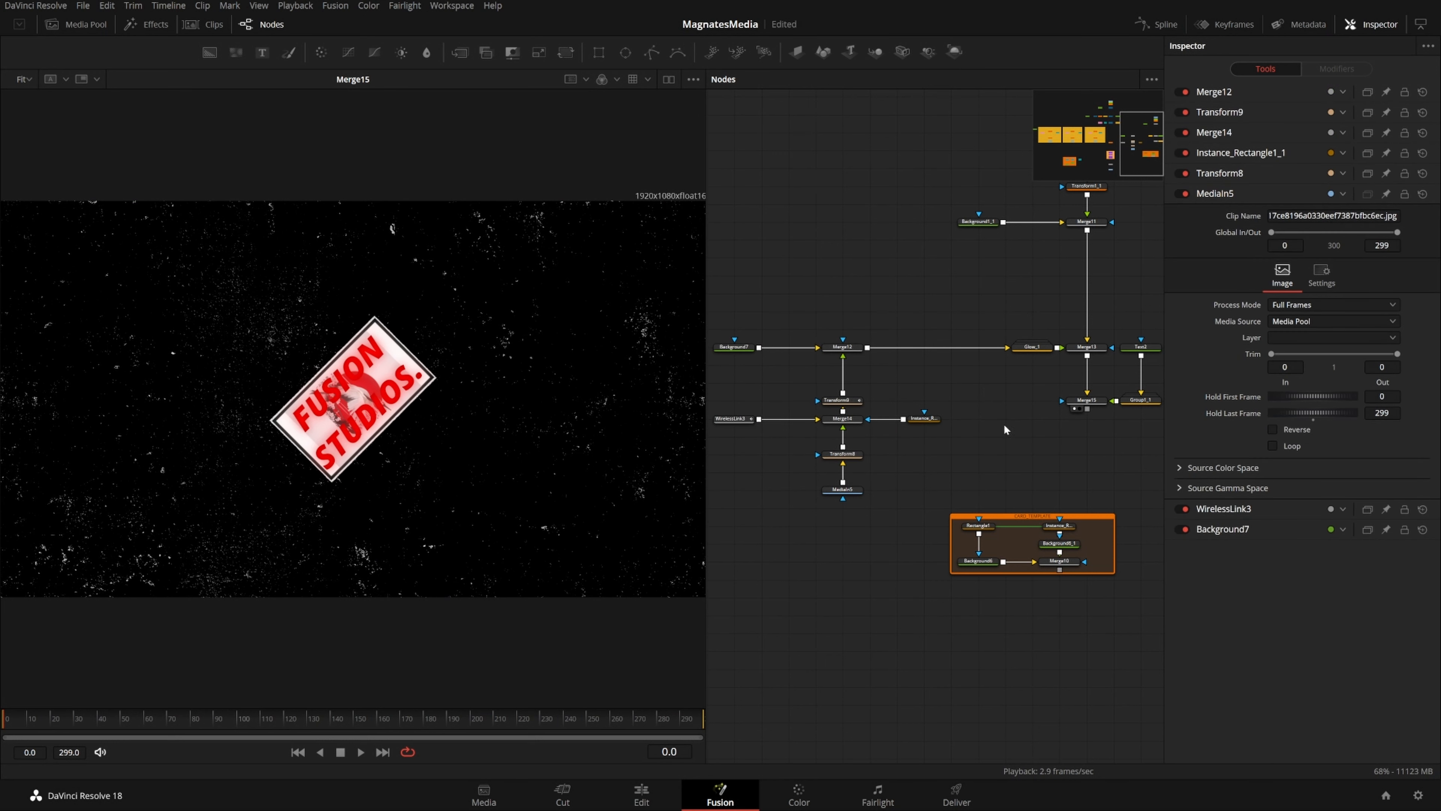
key("shift+space")
type("bitmap")
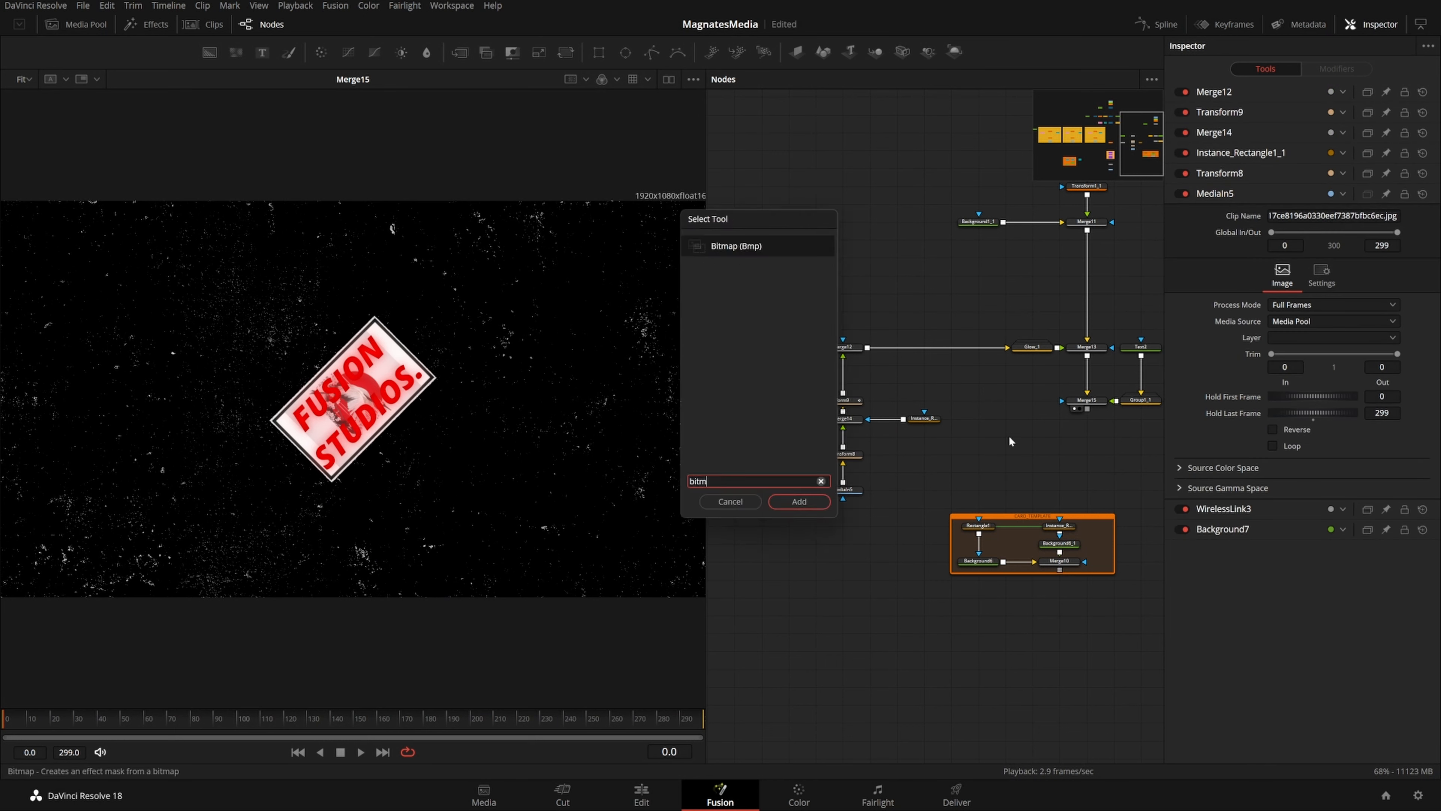
key("Return")
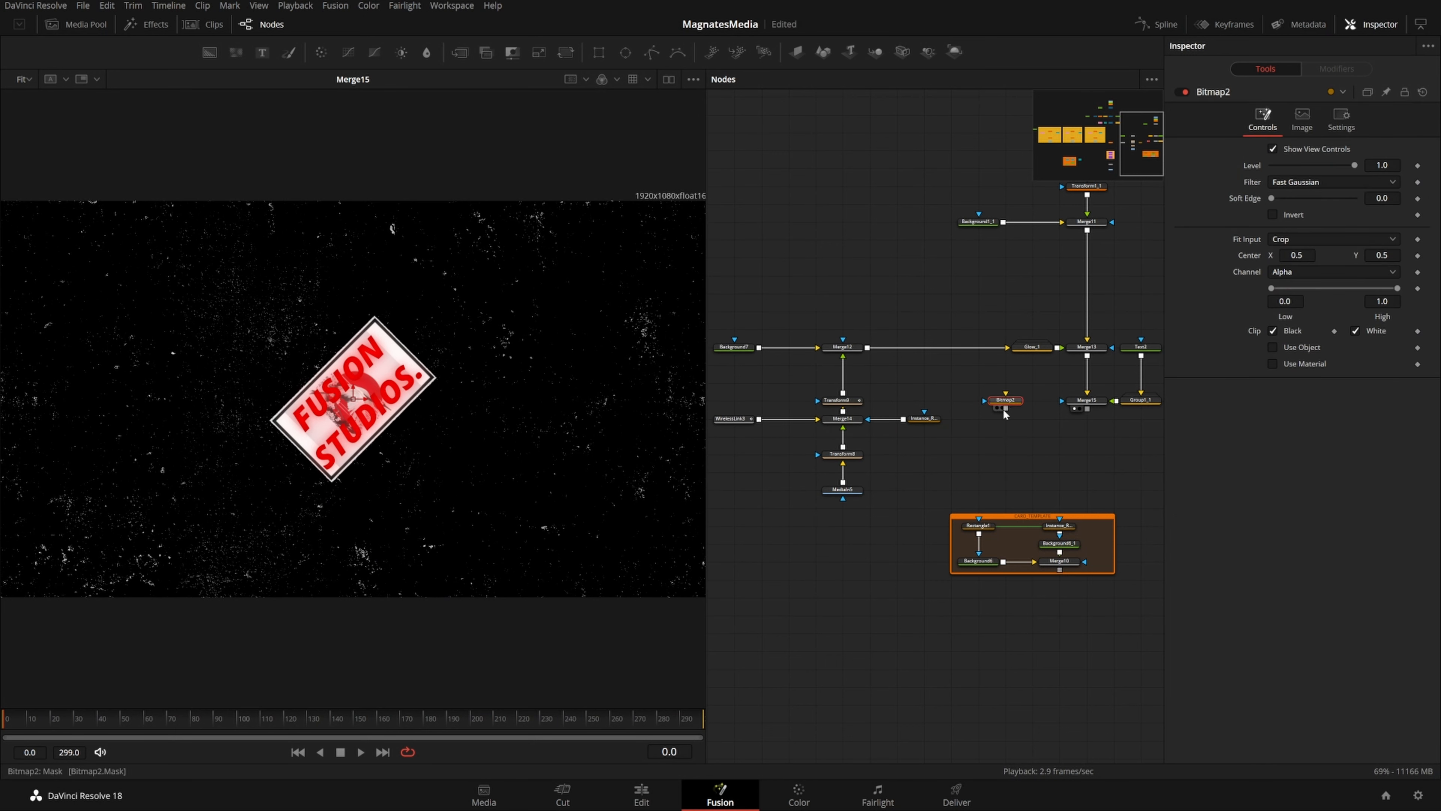
left_click_drag(1005, 407, 1081, 401)
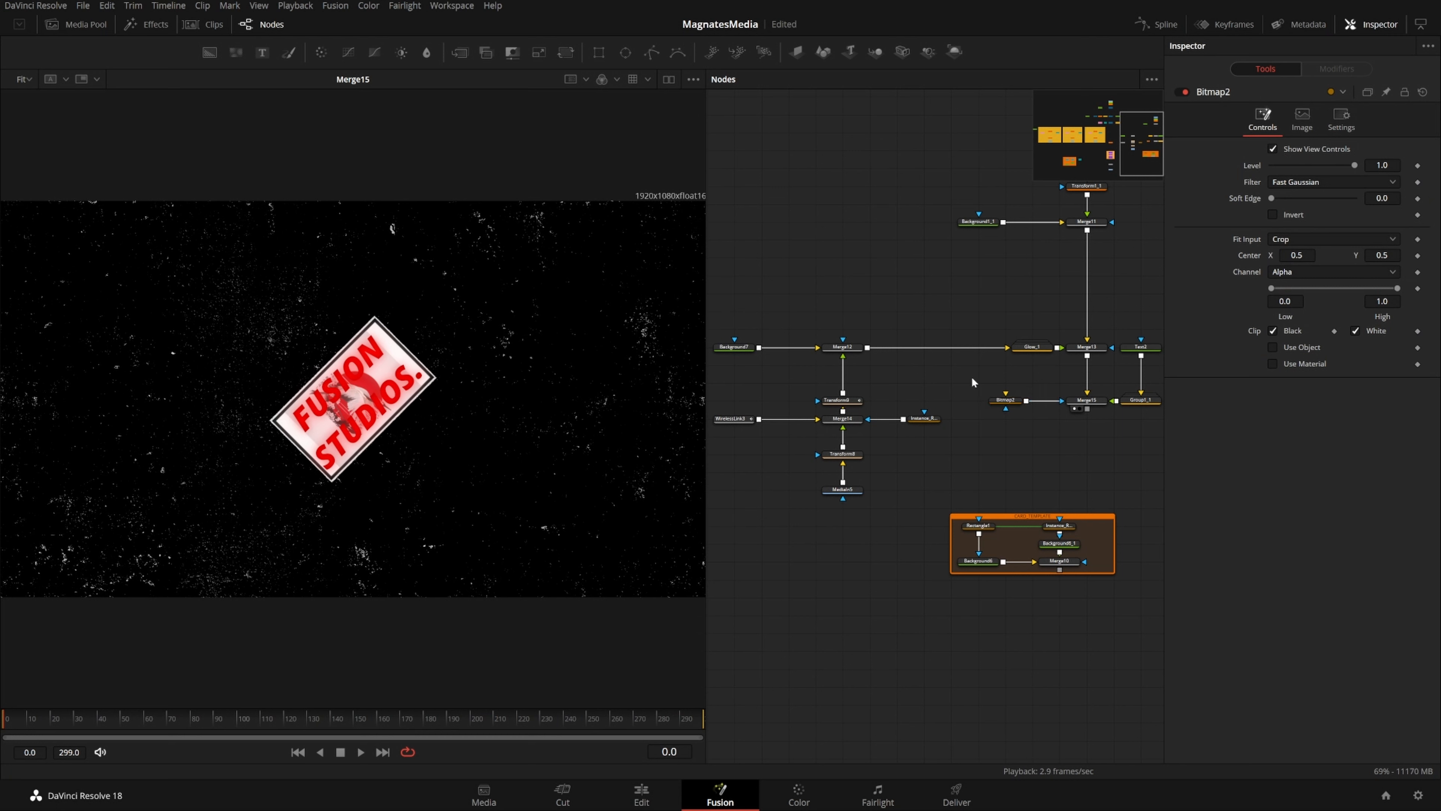
Add a Wireless Link node with Merge12 as its input, connect it to Bitmap2, and align it beside the mask node
left_click_drag(868, 347, 910, 322)
left_click_drag(960, 405, 994, 424)
key("shift+space")
type("bitm")
type("wire")
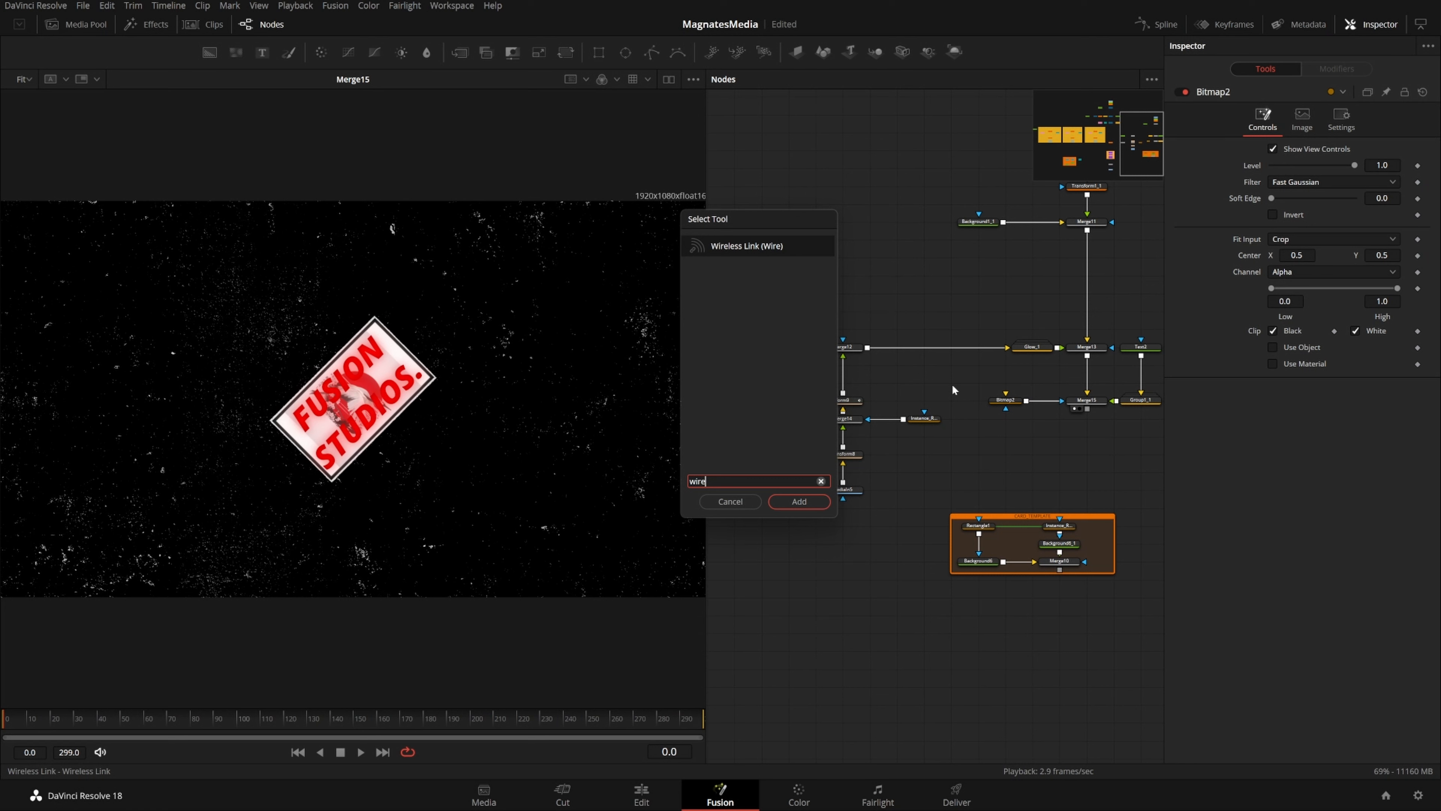
key("Return")
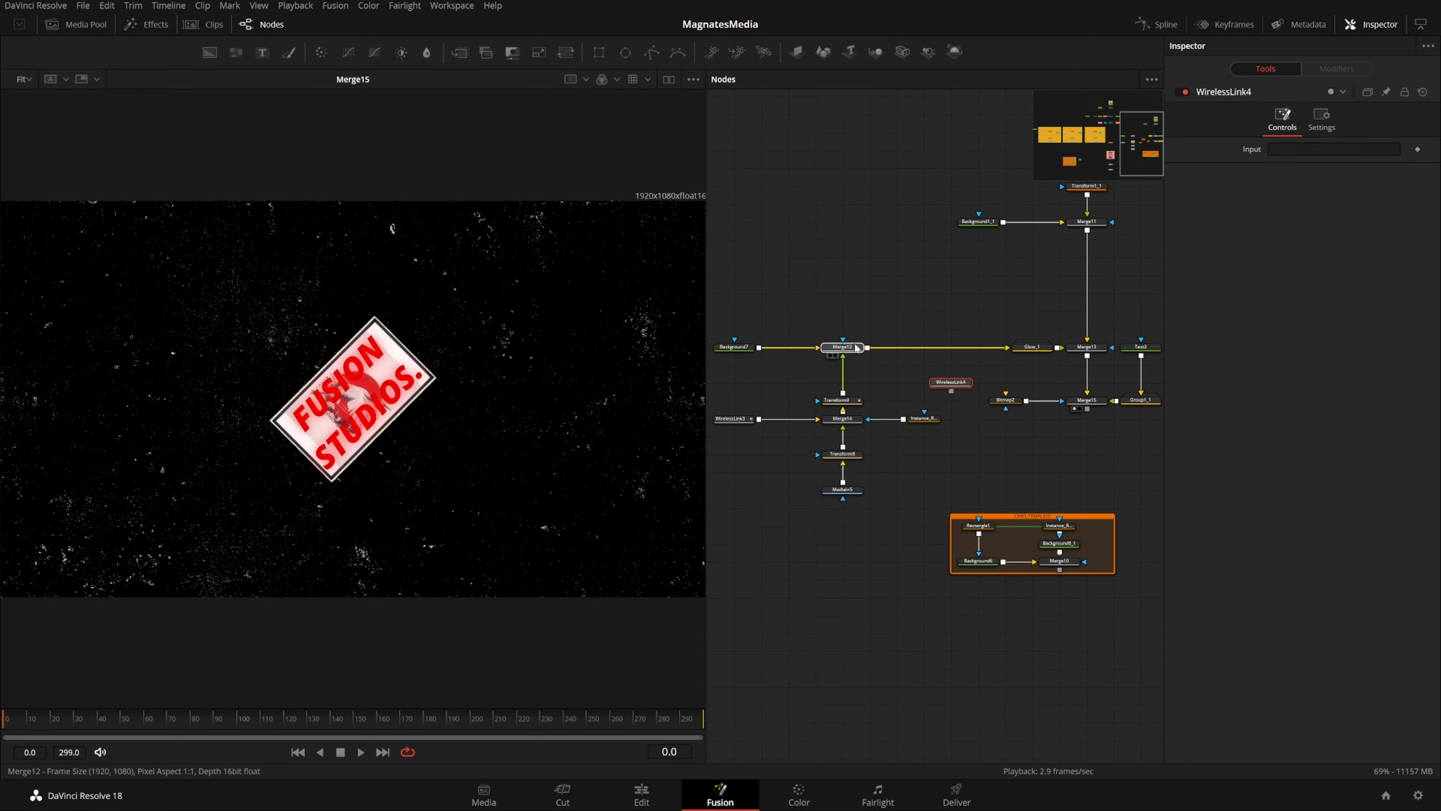
left_click_drag(1355, 138, 1334, 149)
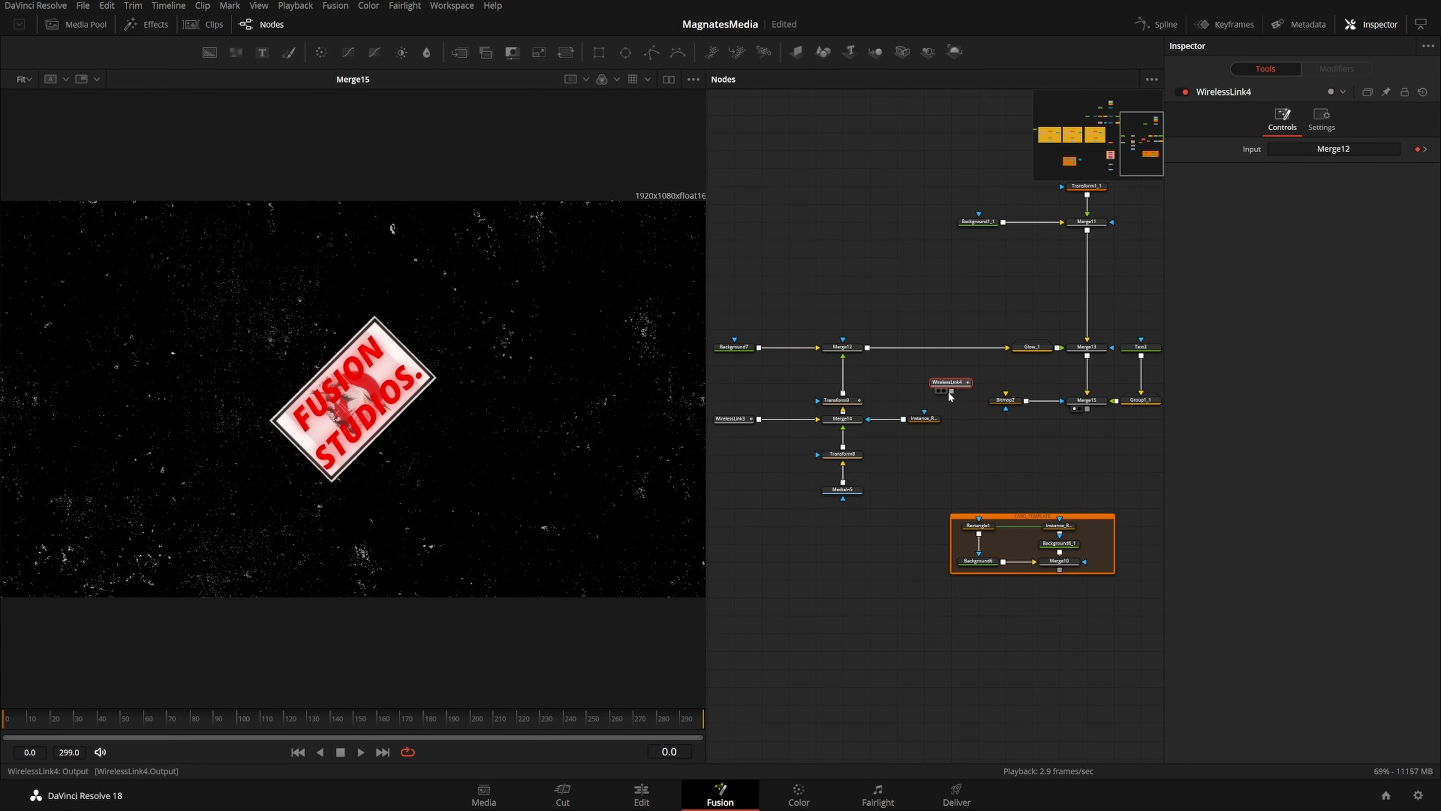
left_click_drag(951, 391, 1007, 397)
left_click_drag(962, 382, 962, 401)
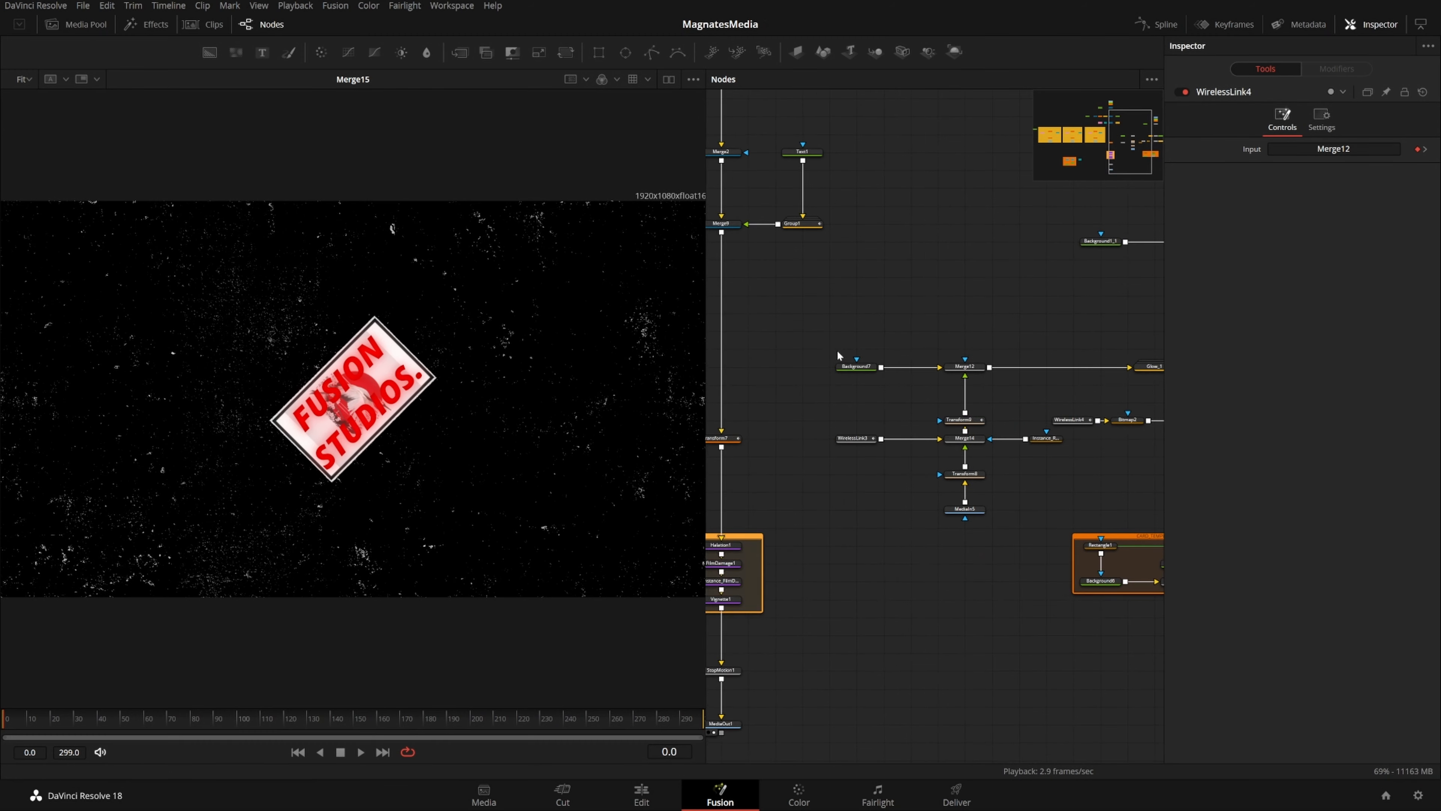
Display Bitmap2 in the viewer and invert its mask
left_click_drag(827, 344, 1031, 527)
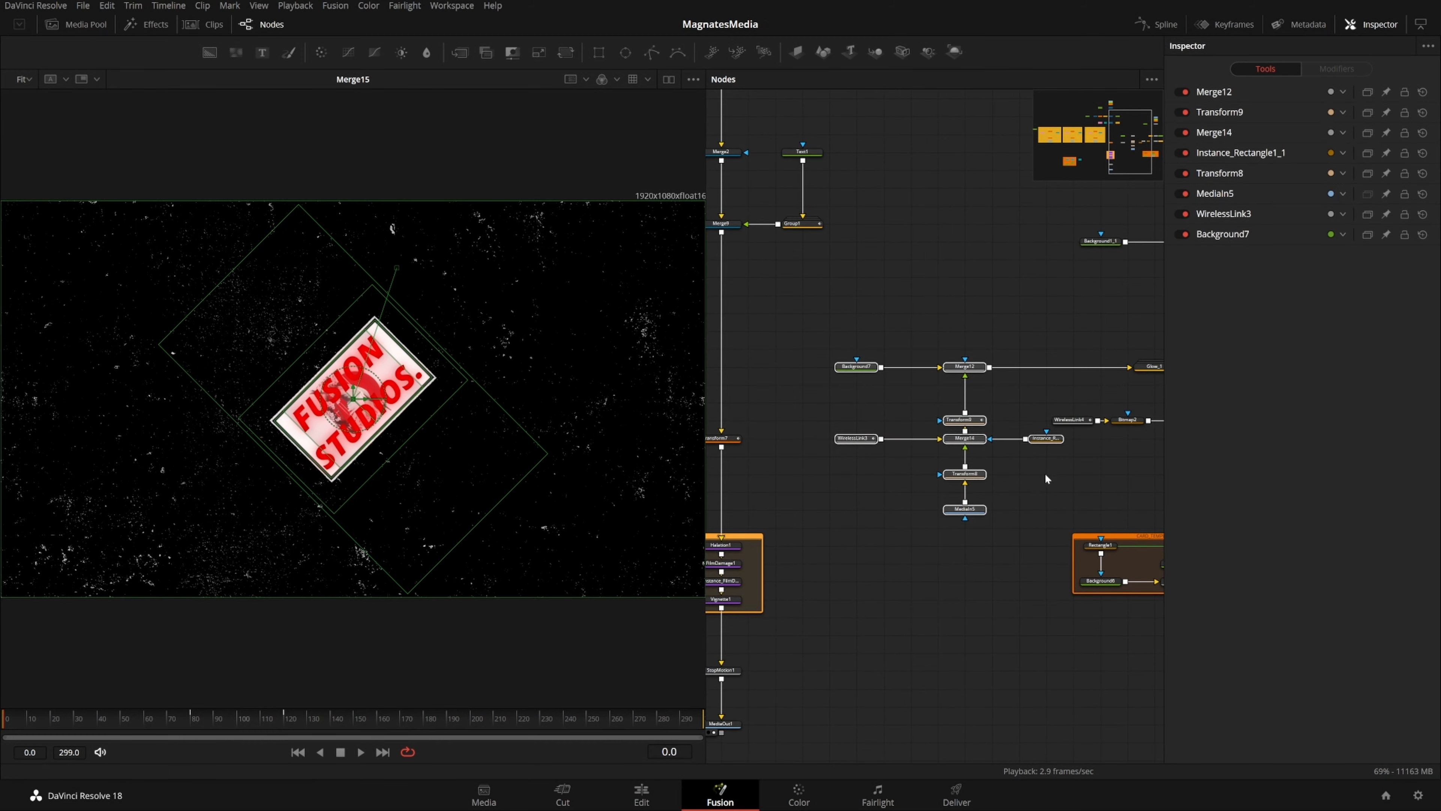
left_click_drag(1046, 438, 941, 458)
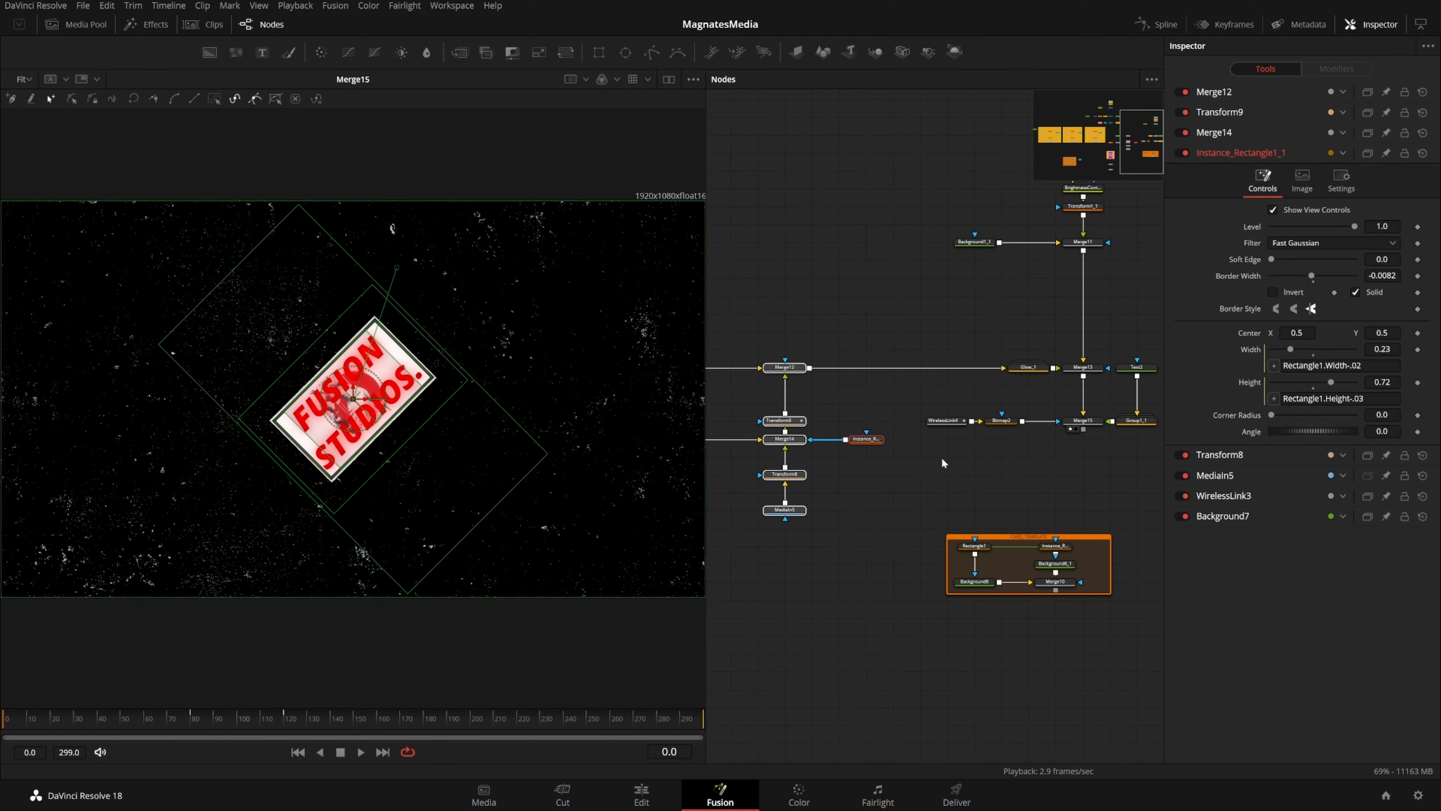
left_click(1016, 420)
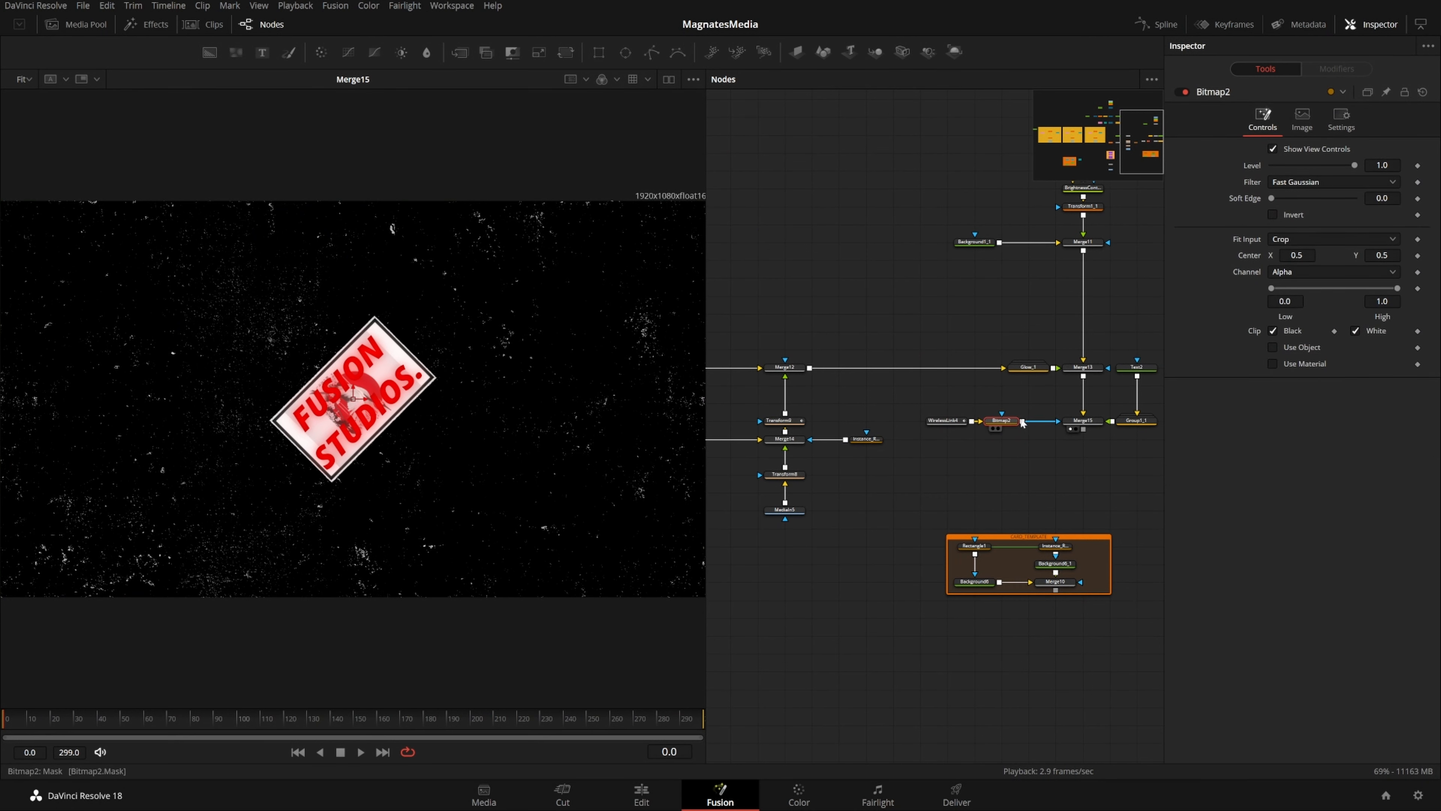
key("1")
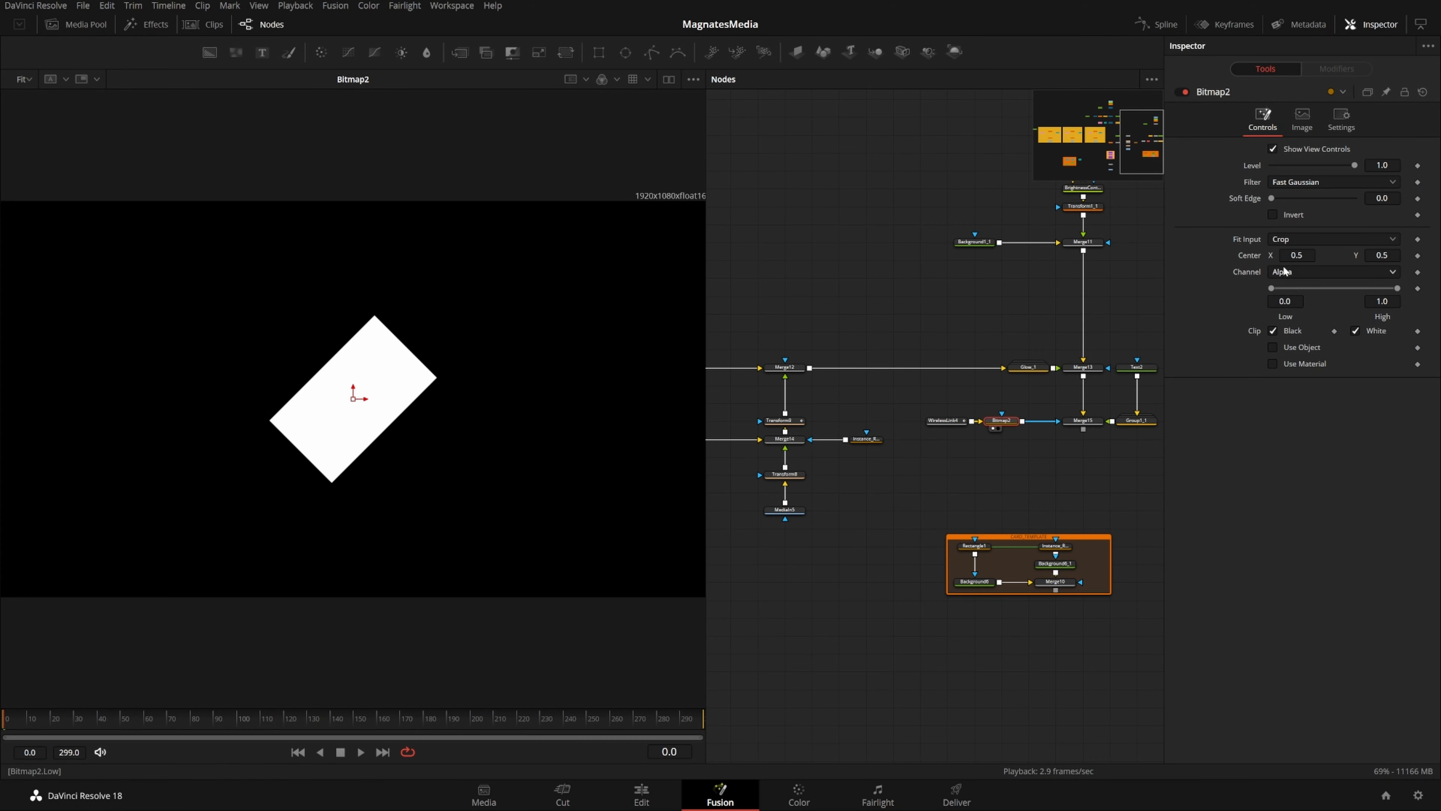
left_click(1274, 215)
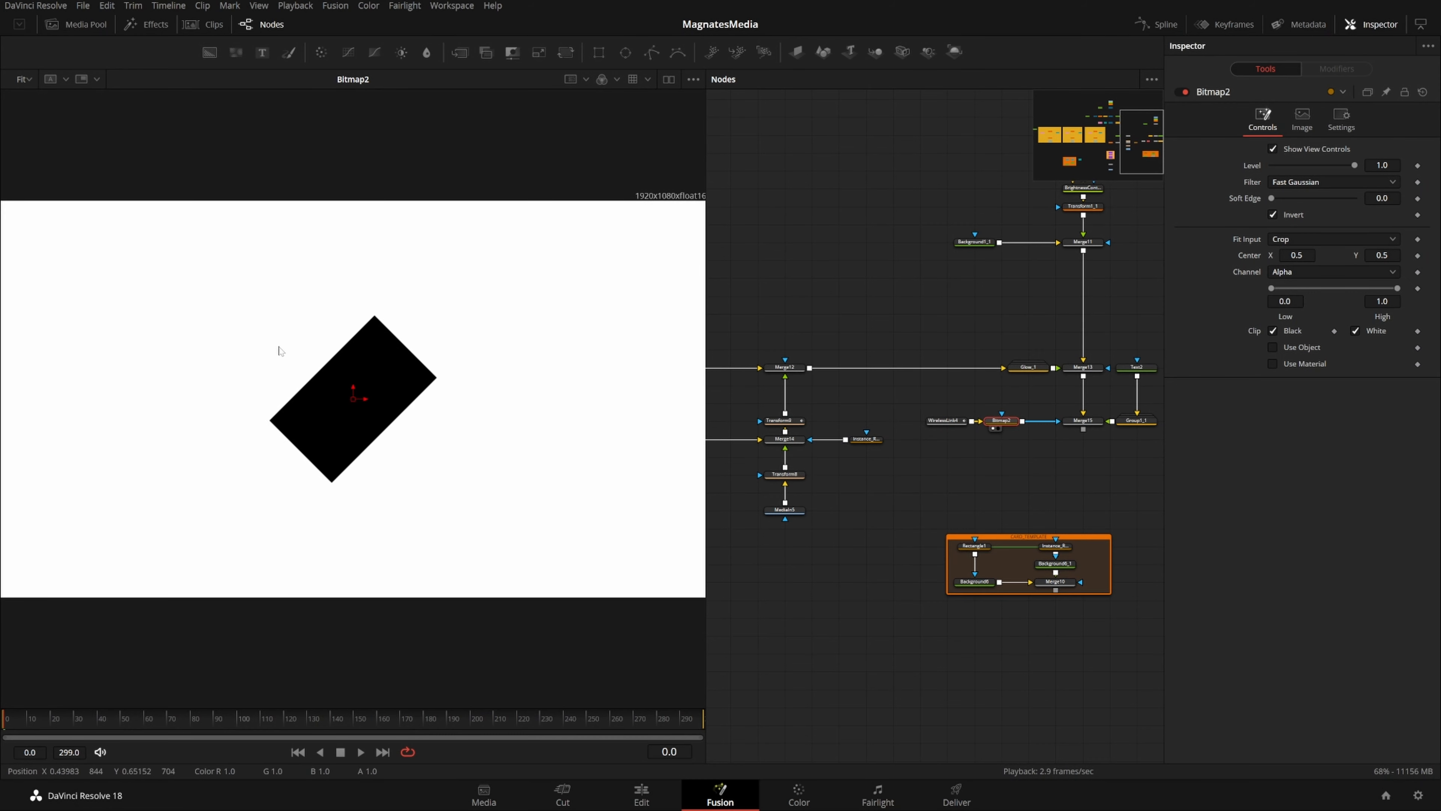
Scrub through the timeline on Bitmap2 and Merge15 to check how the moving card masks and reveals the text
left_click(132, 716)
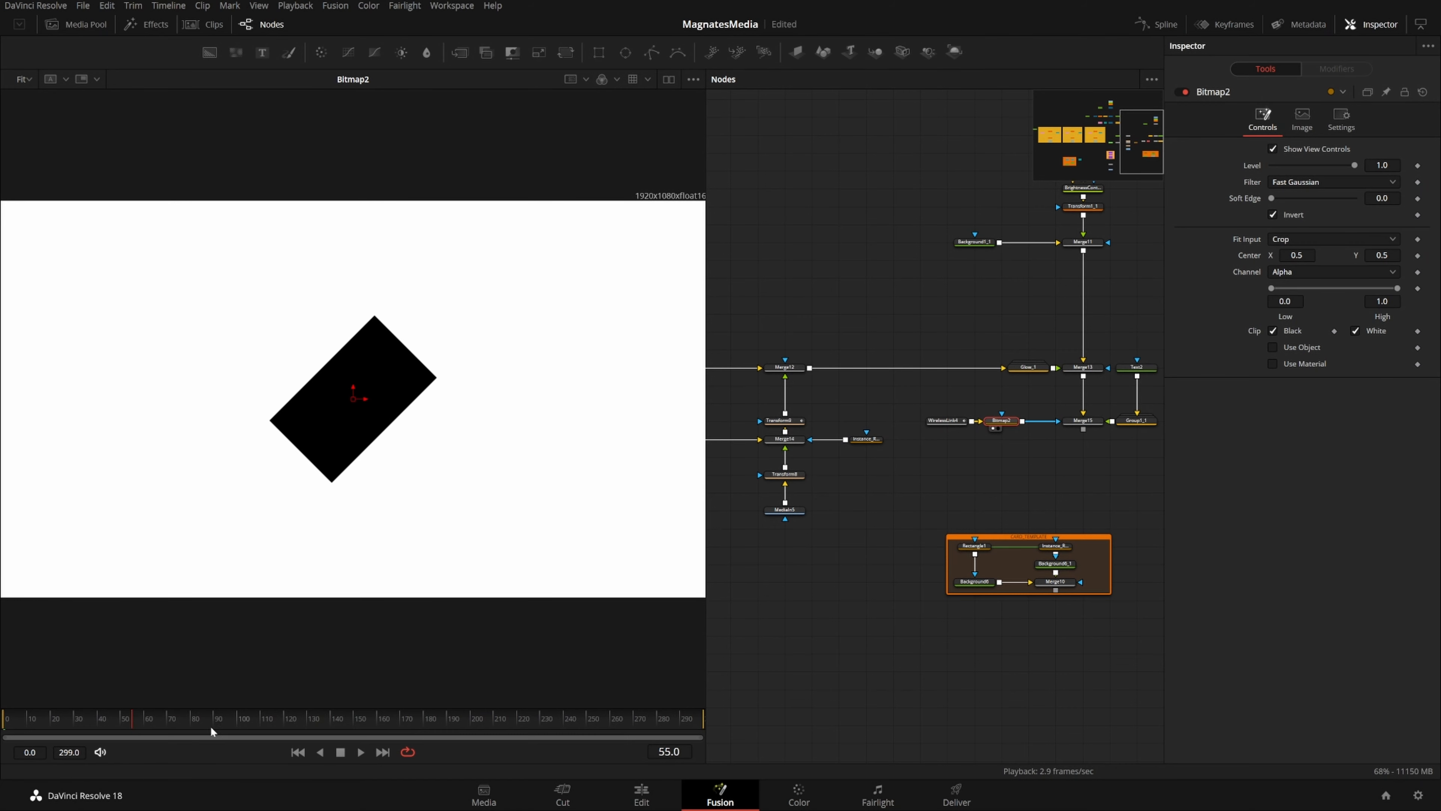
left_click(194, 717)
left_click_drag(238, 718, 333, 721)
left_click(298, 752)
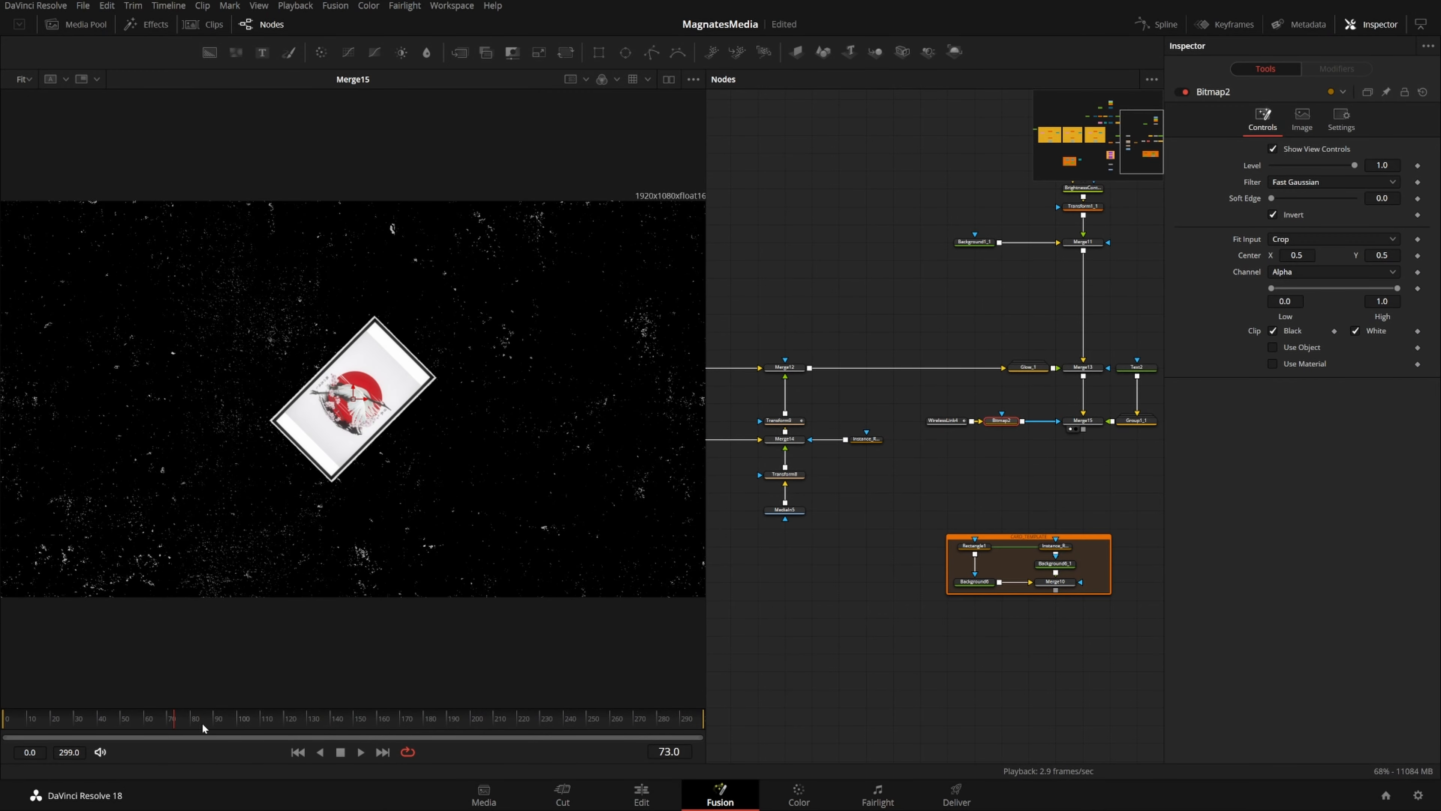
left_click_drag(212, 720, 365, 718)
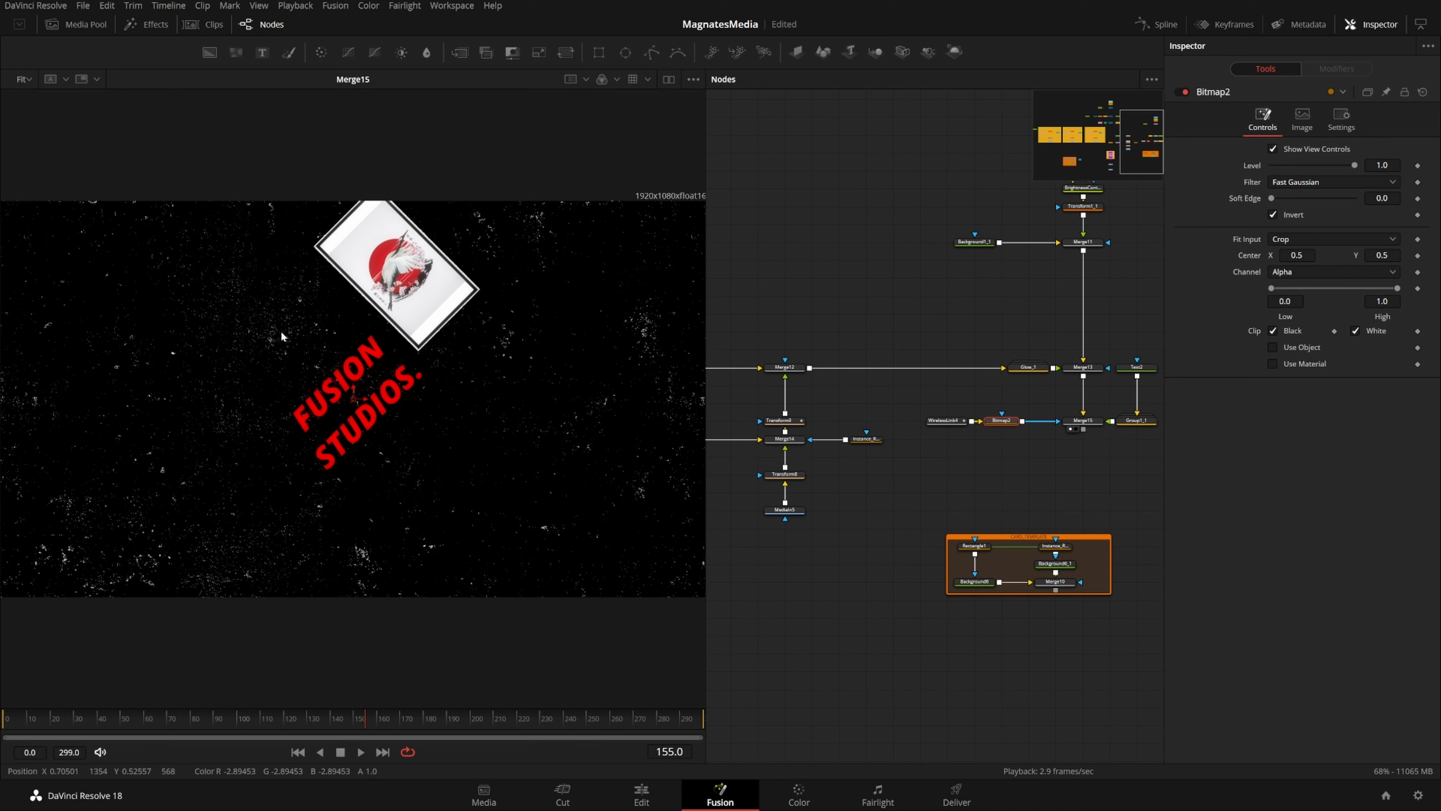
left_click(262, 719)
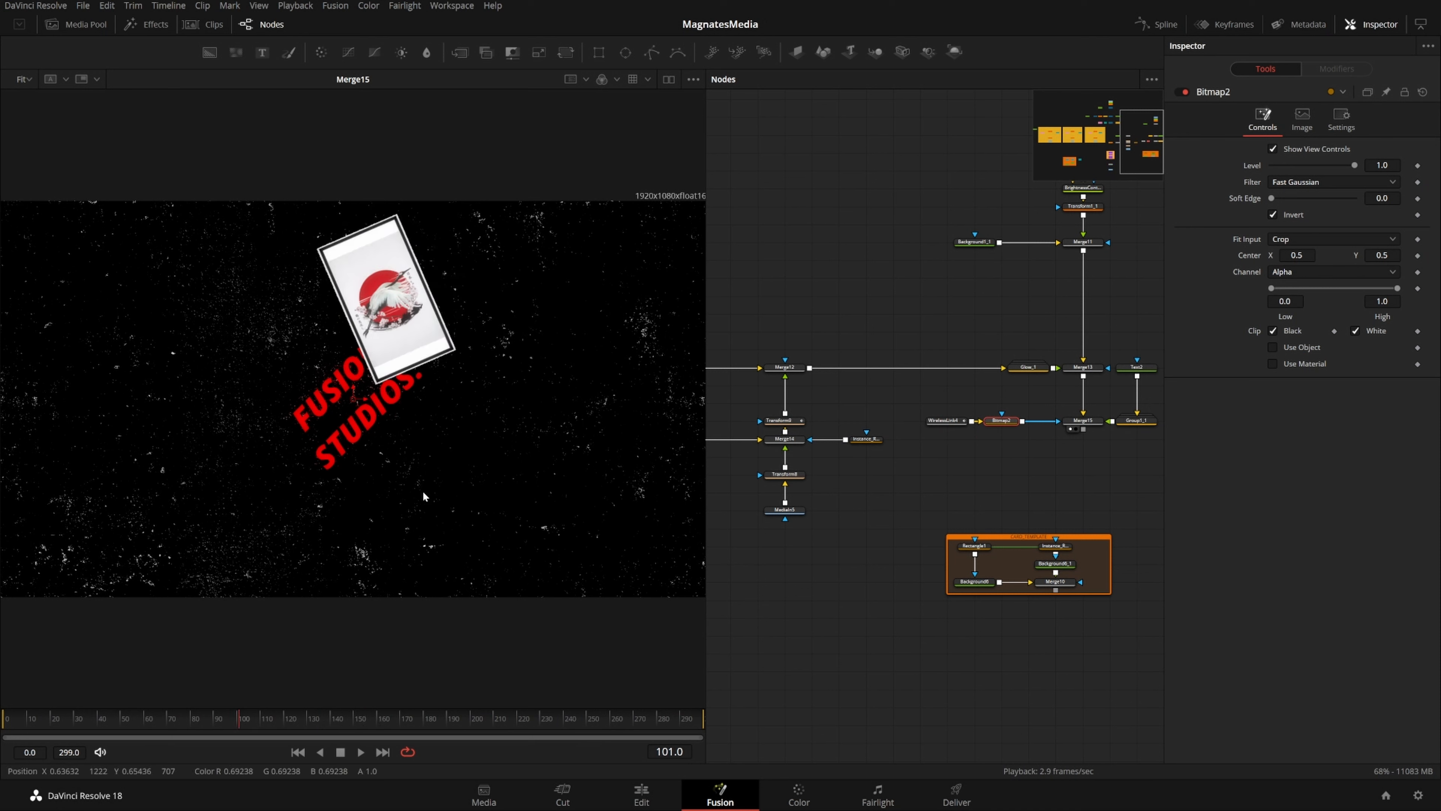
left_click(220, 717)
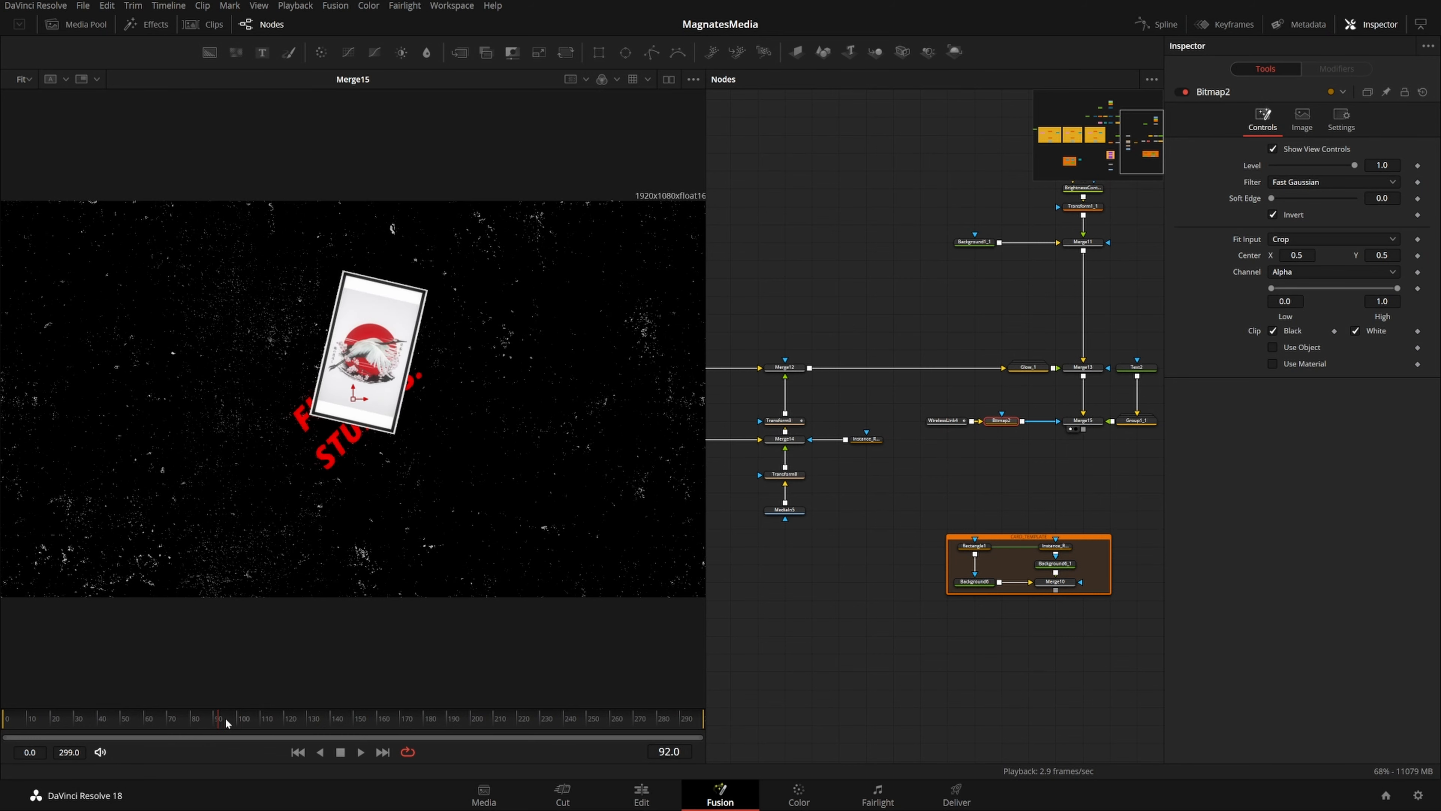
Add a Transform node after Merge15 and place it below the merge
left_click_drag(849, 534, 1171, 535)
left_click_drag(1071, 560, 750, 511)
left_click_drag(1112, 445, 1055, 438)
left_click(1011, 406)
key("shift+space")
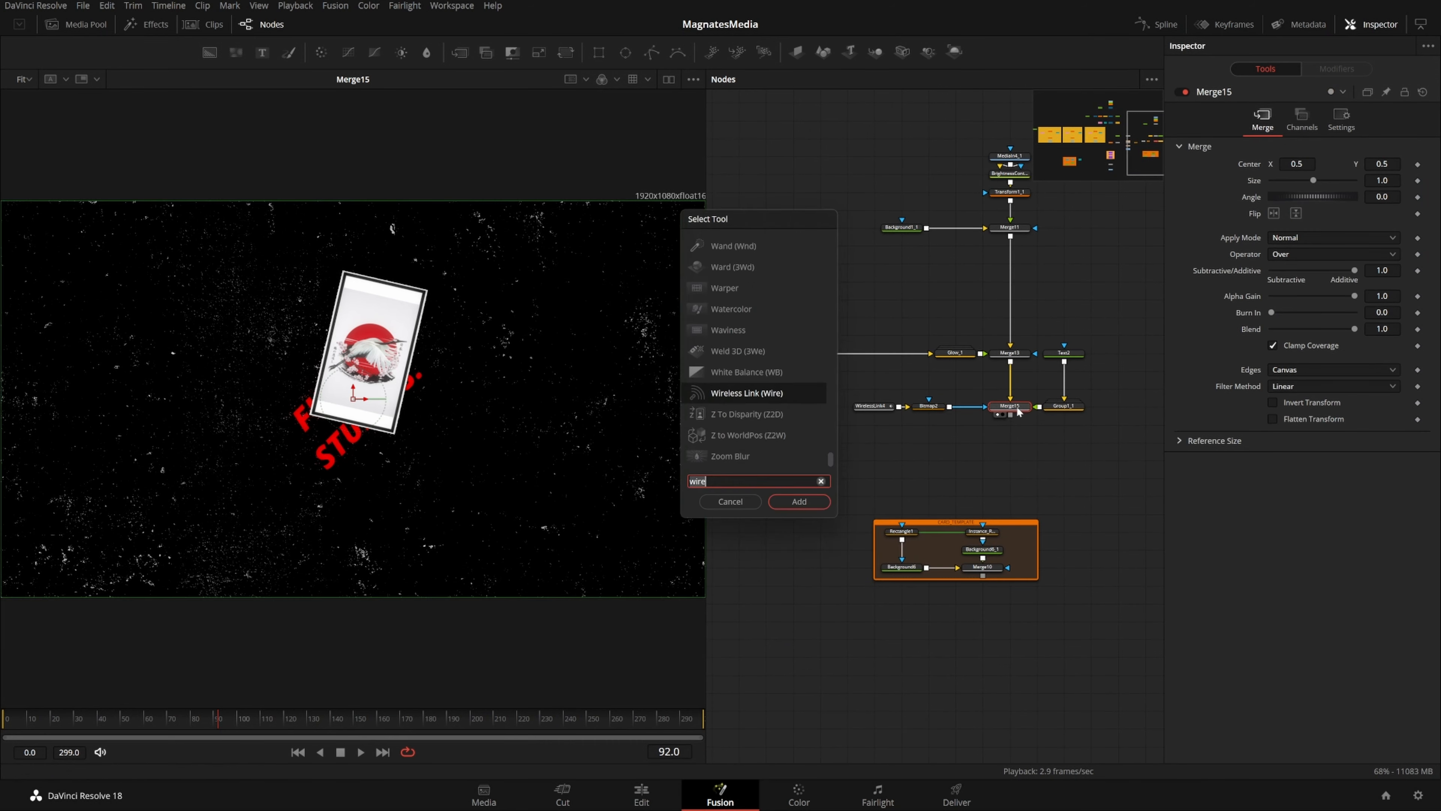
type("xf")
key("Return")
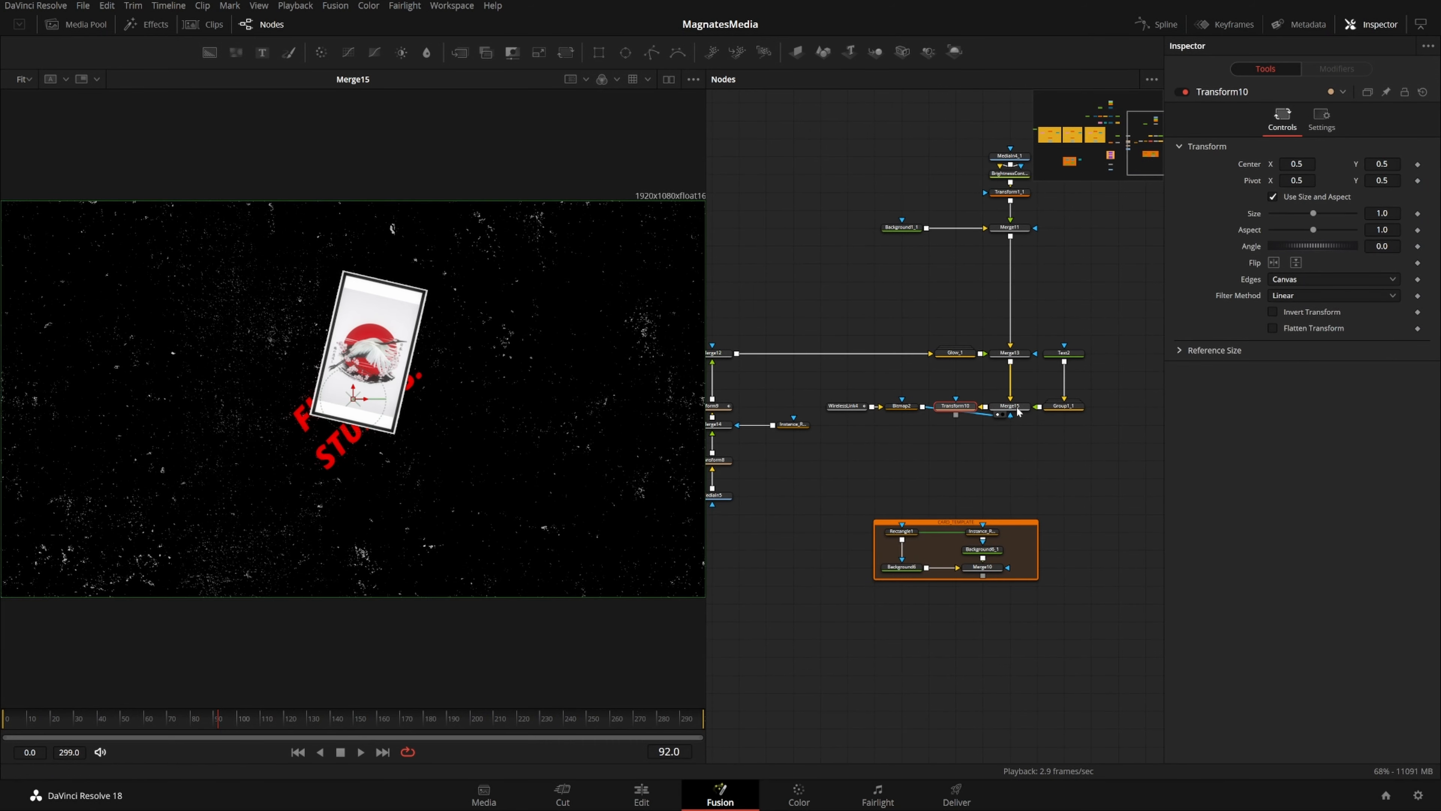
scroll(1032, 490, "down", 2)
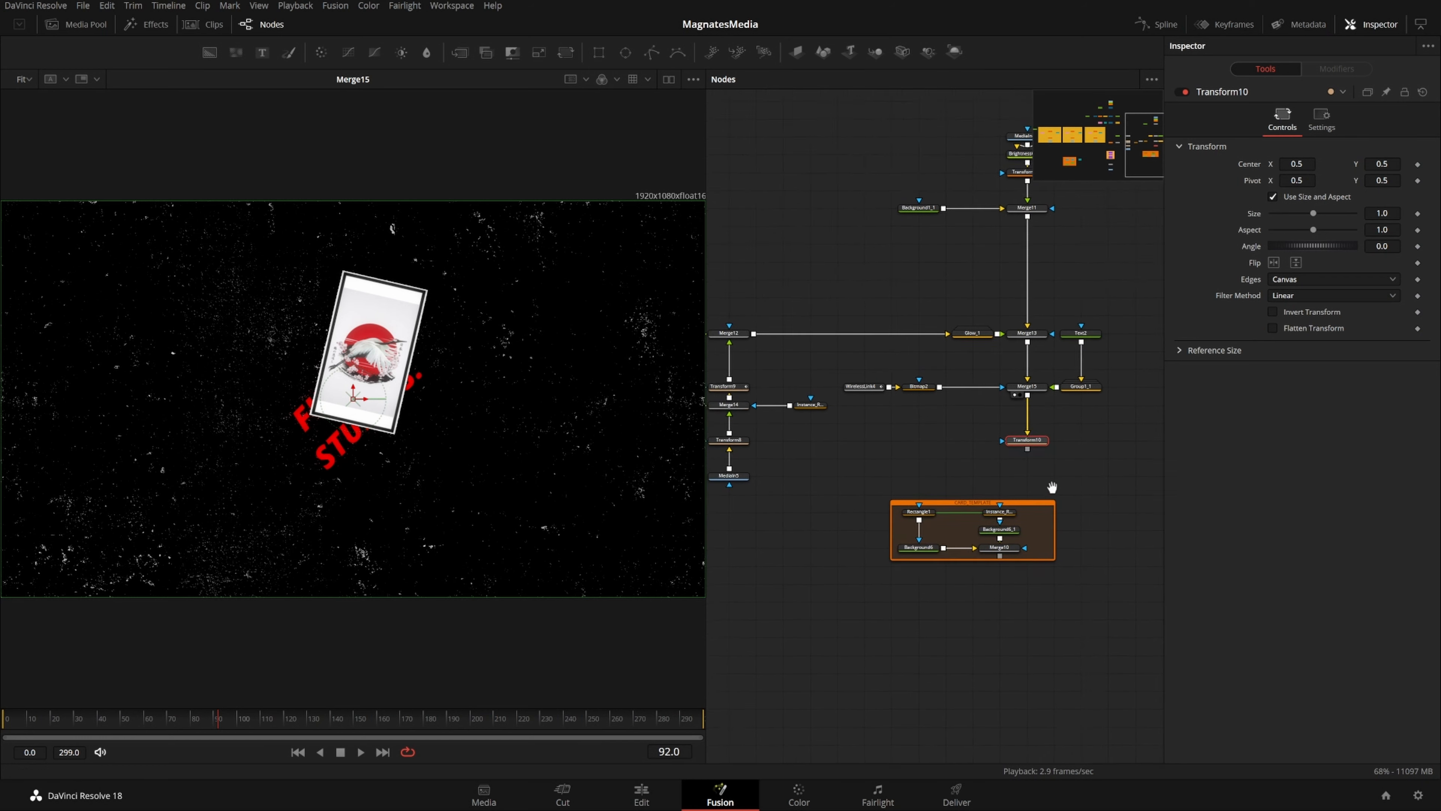
Move the orange group holding Rectangle1, Background6 and Merge10 down and away from the new Transform node
left_click_drag(1064, 482, 914, 598)
left_click_drag(1061, 482, 924, 570)
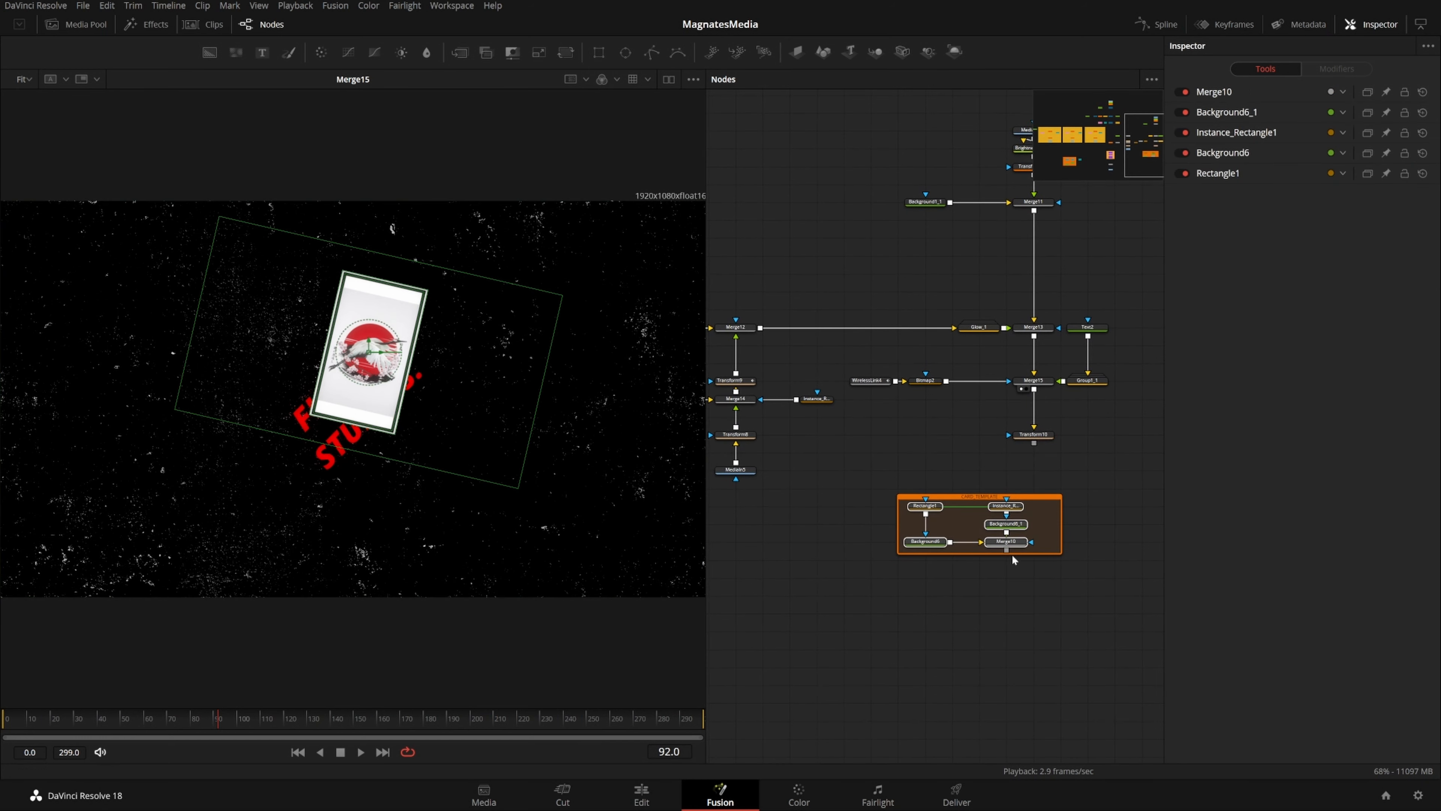
left_click_drag(1024, 543, 815, 634)
Display Transform10 in the viewer and set its angle to -41.6 at frame 0
left_click(1045, 443)
key("1")
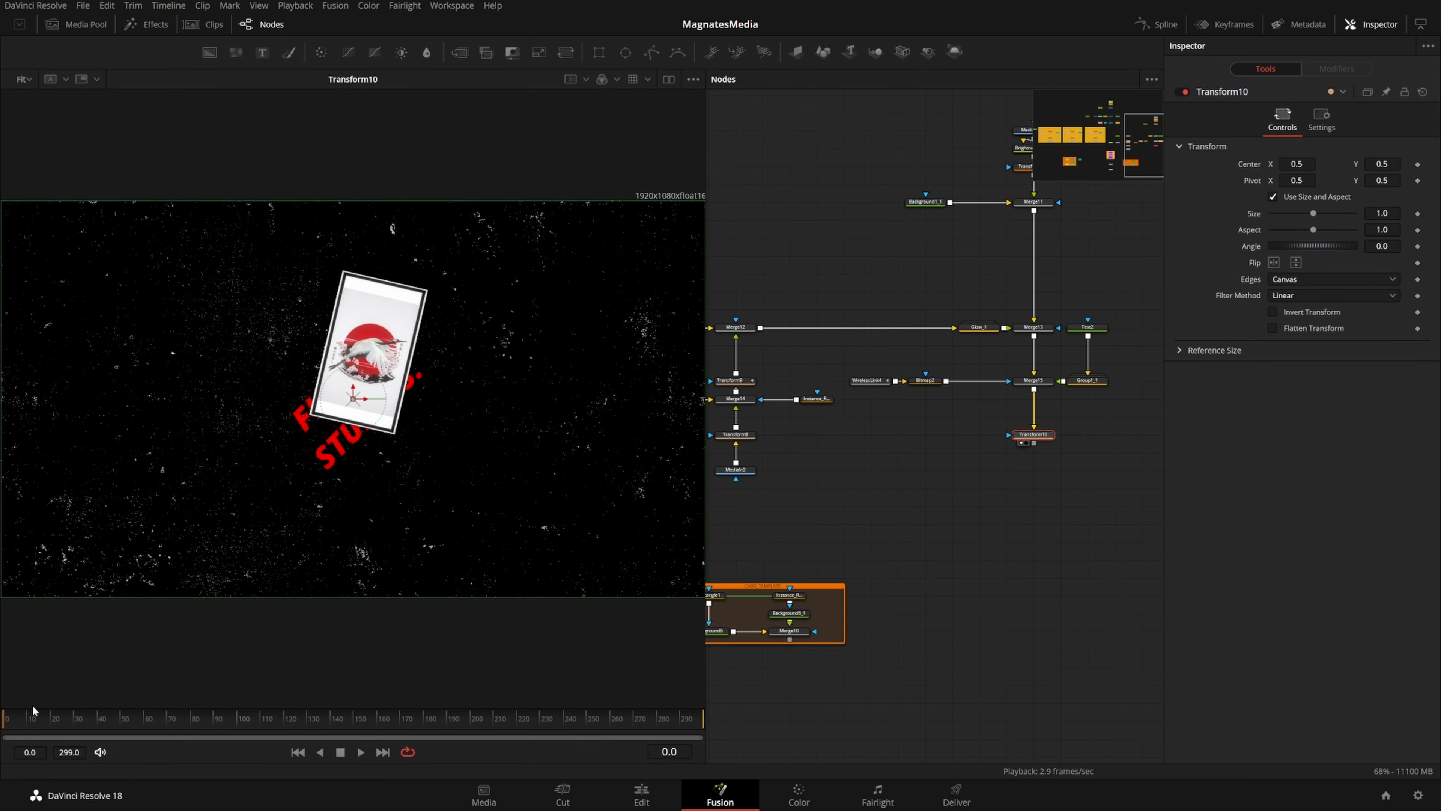
left_click_drag(1381, 246, 1294, 246)
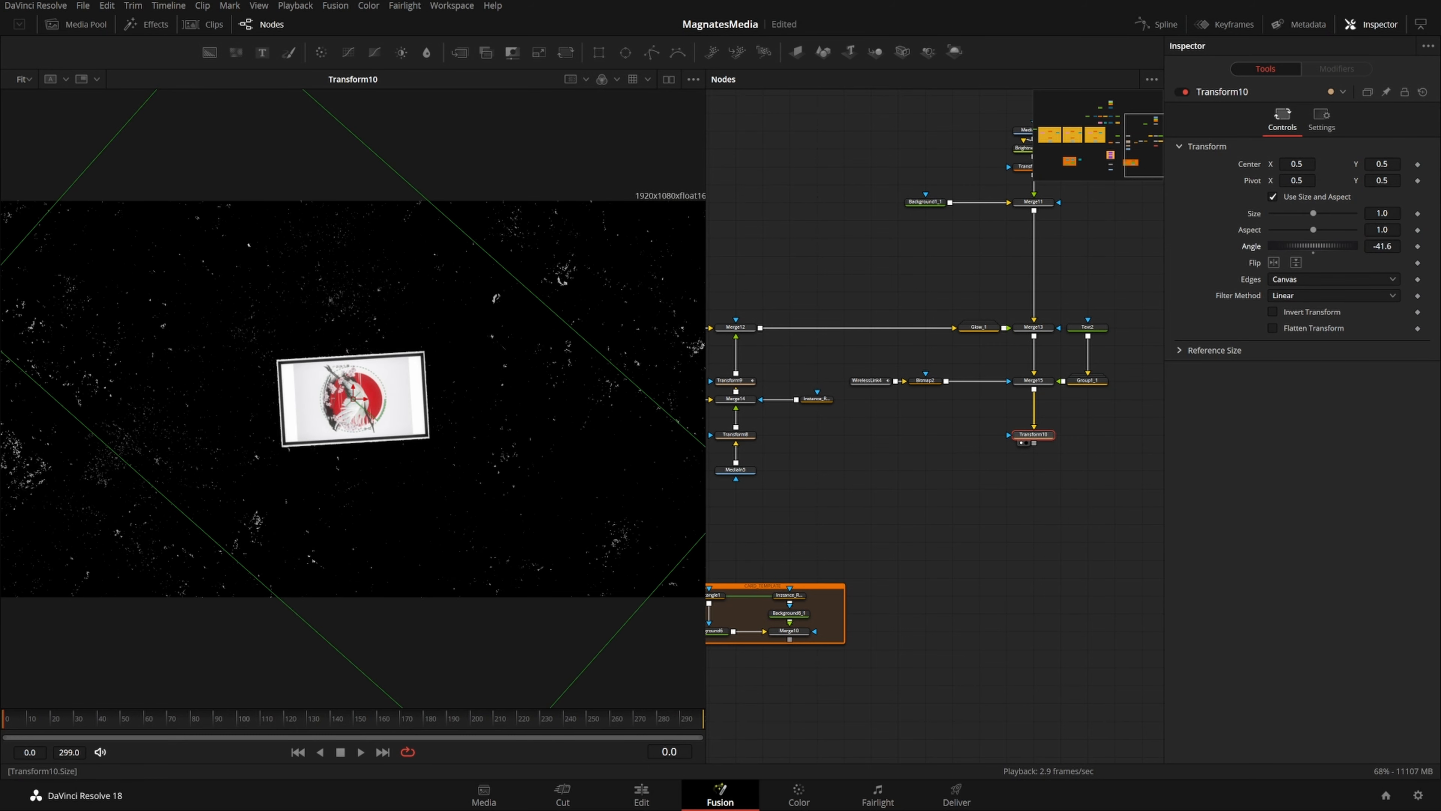
Set Transform10's size to 1.25, keyframe its size and angle at frame 0, and go to frame 299
left_click_drag(1382, 212, 1424, 213)
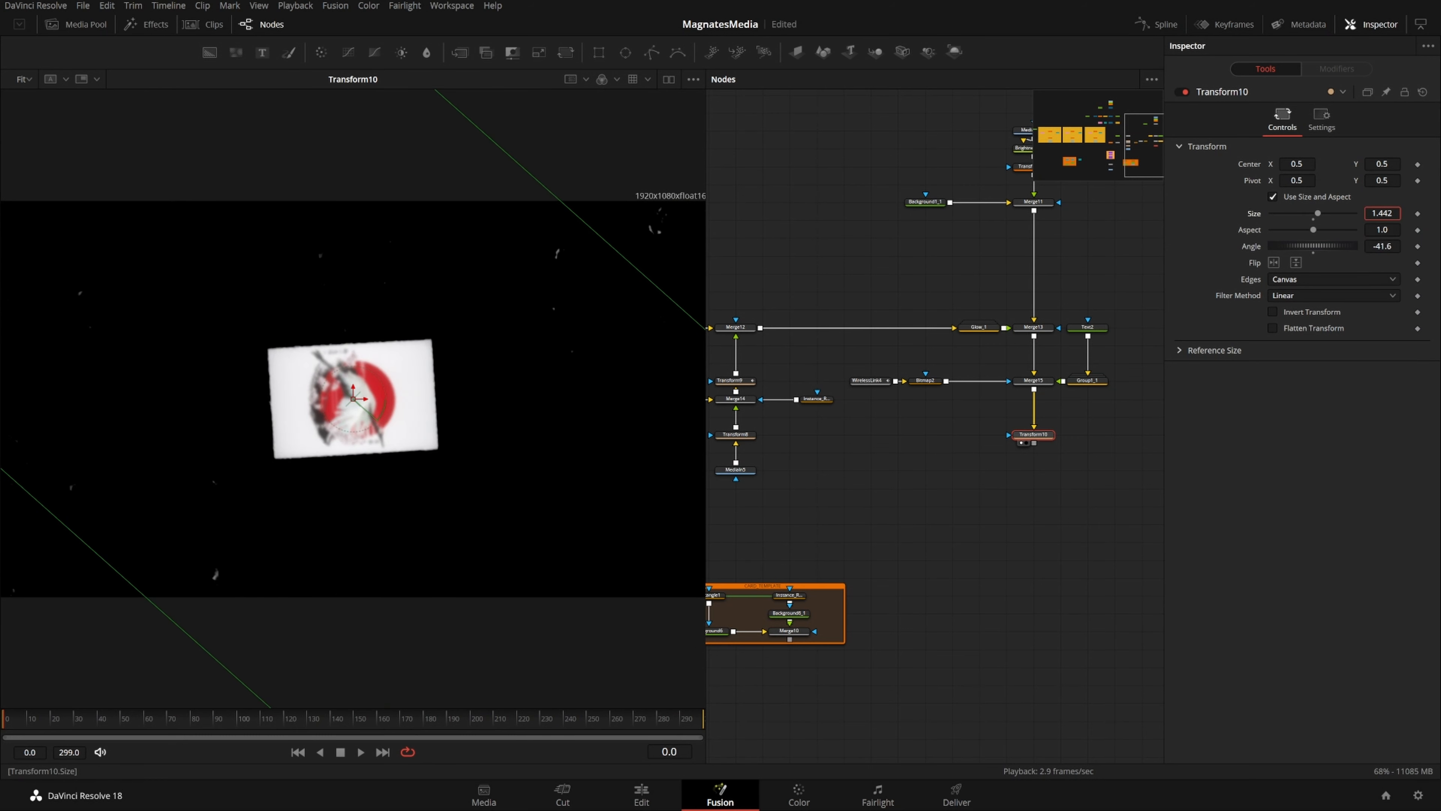
type("1")
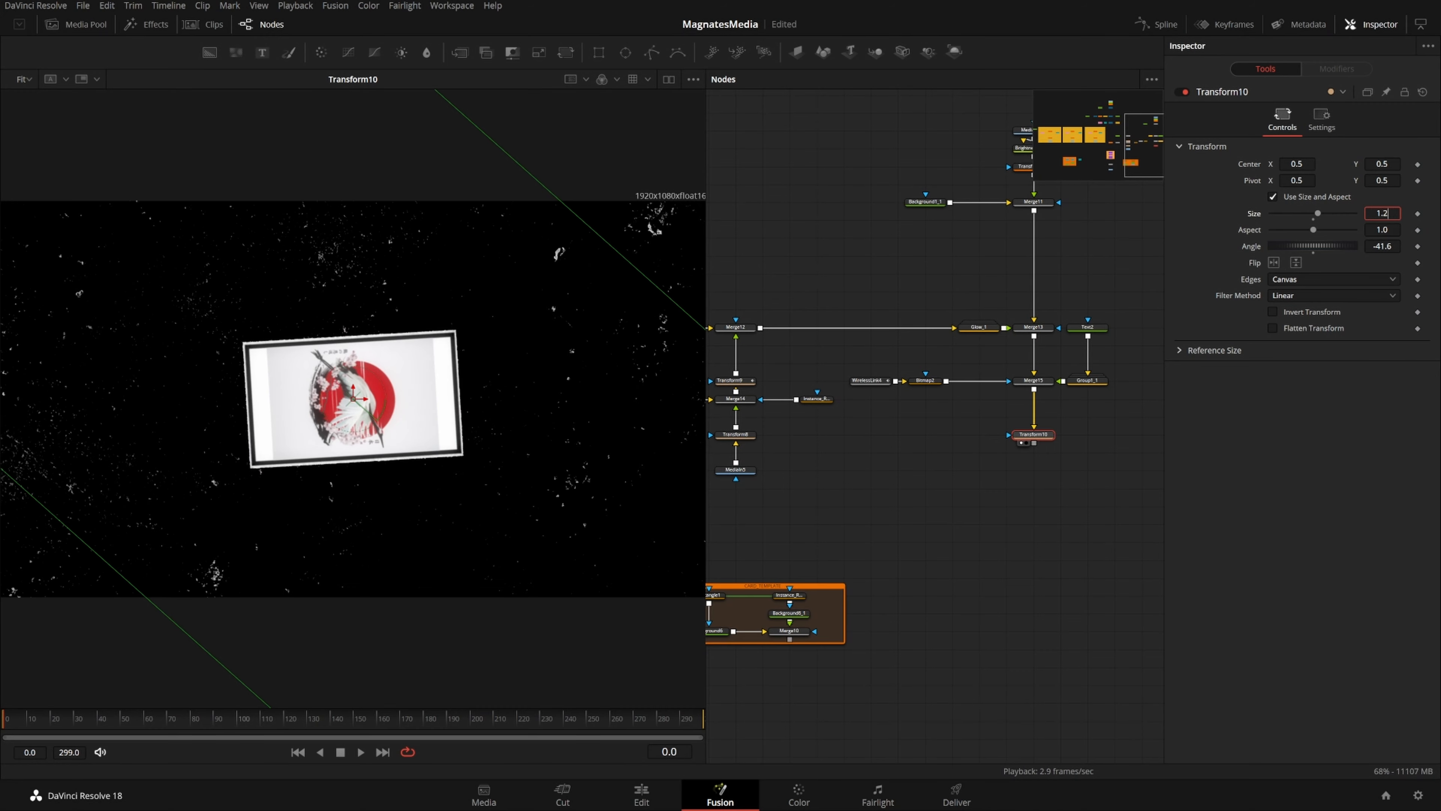
key("Return")
left_click(1418, 214)
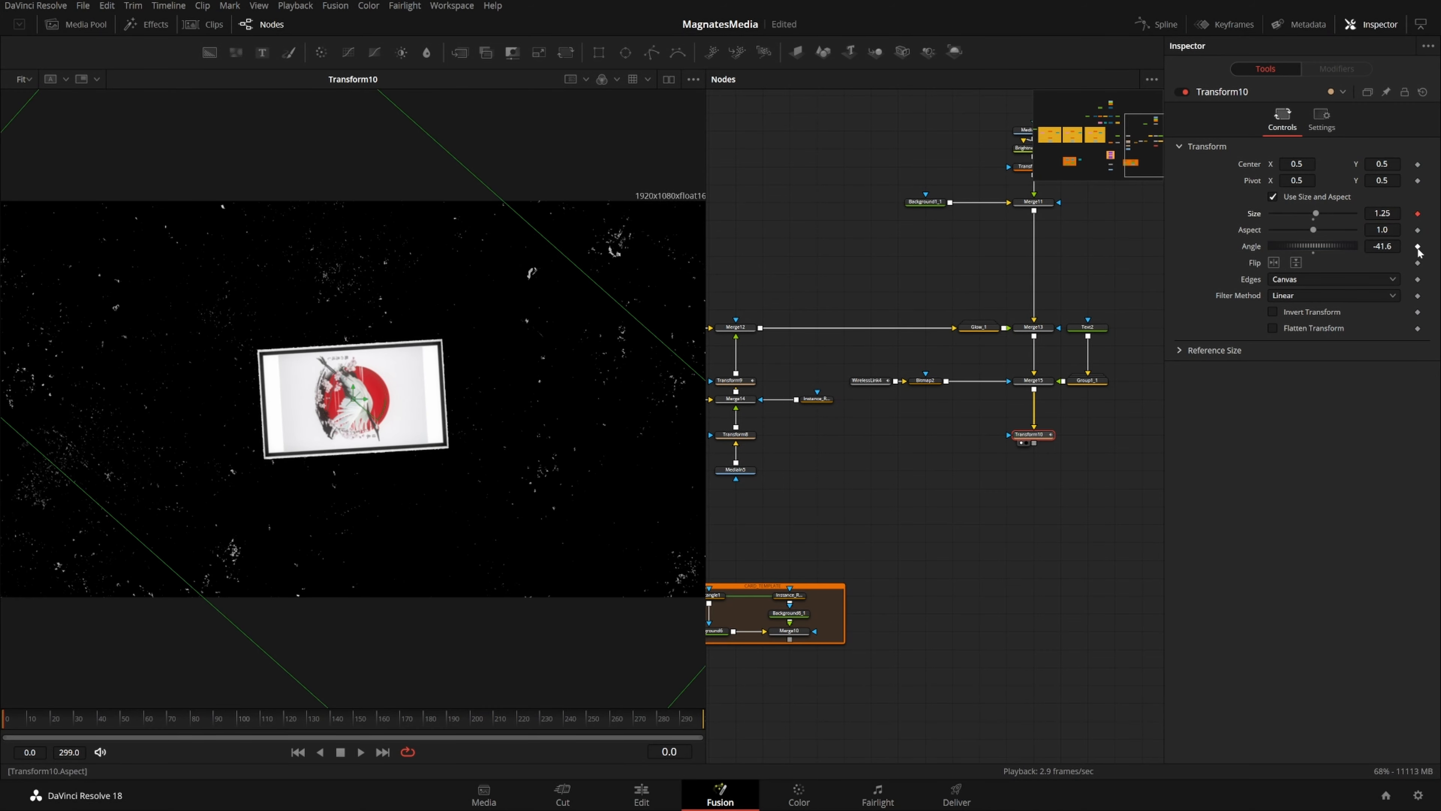
key("End")
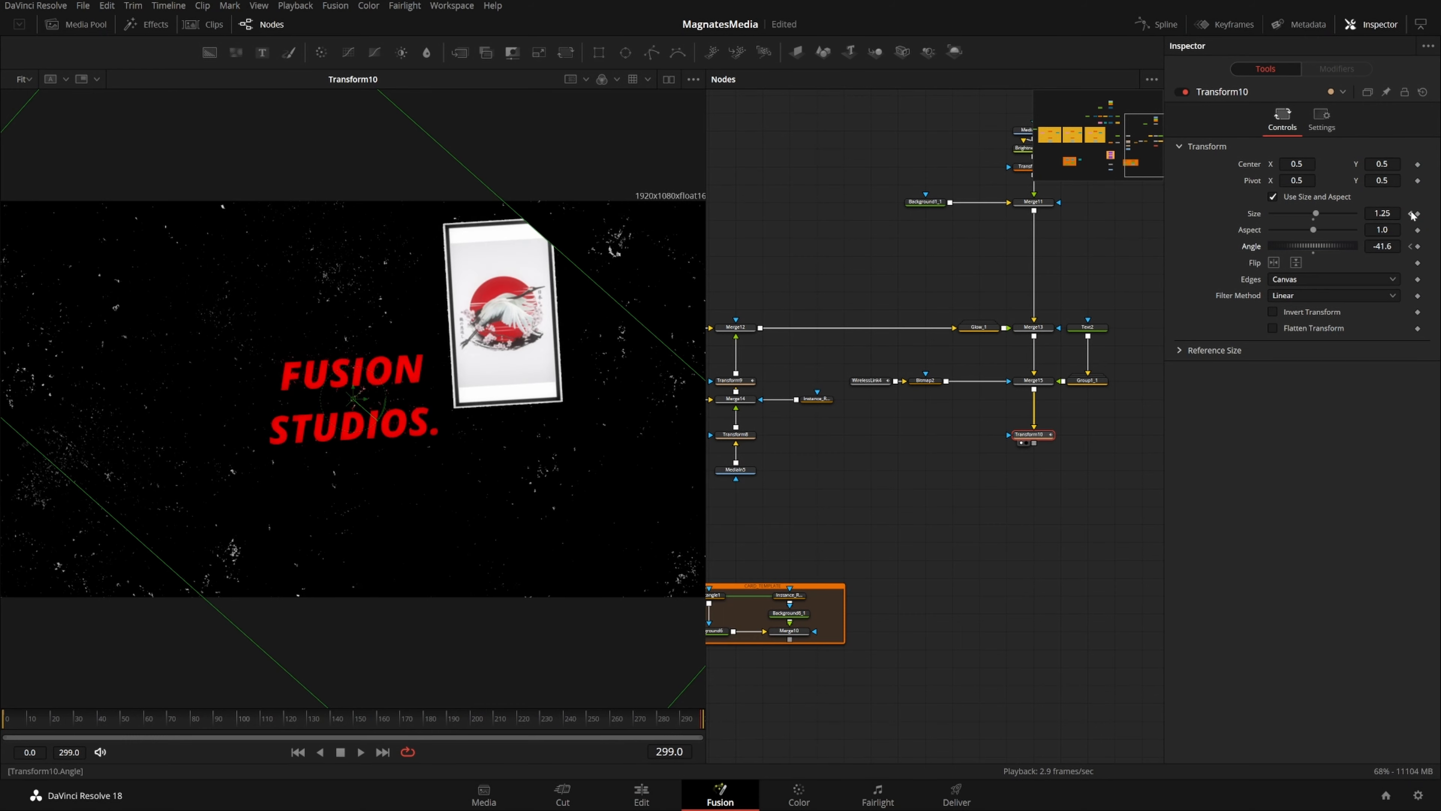
Set Transform10's angle to 31.1 at frame 299
mouse_move(1382, 245)
left_mouse_down()
mouse_move(1437, 246)
mouse_move(1370, 245)
left_mouse_up()
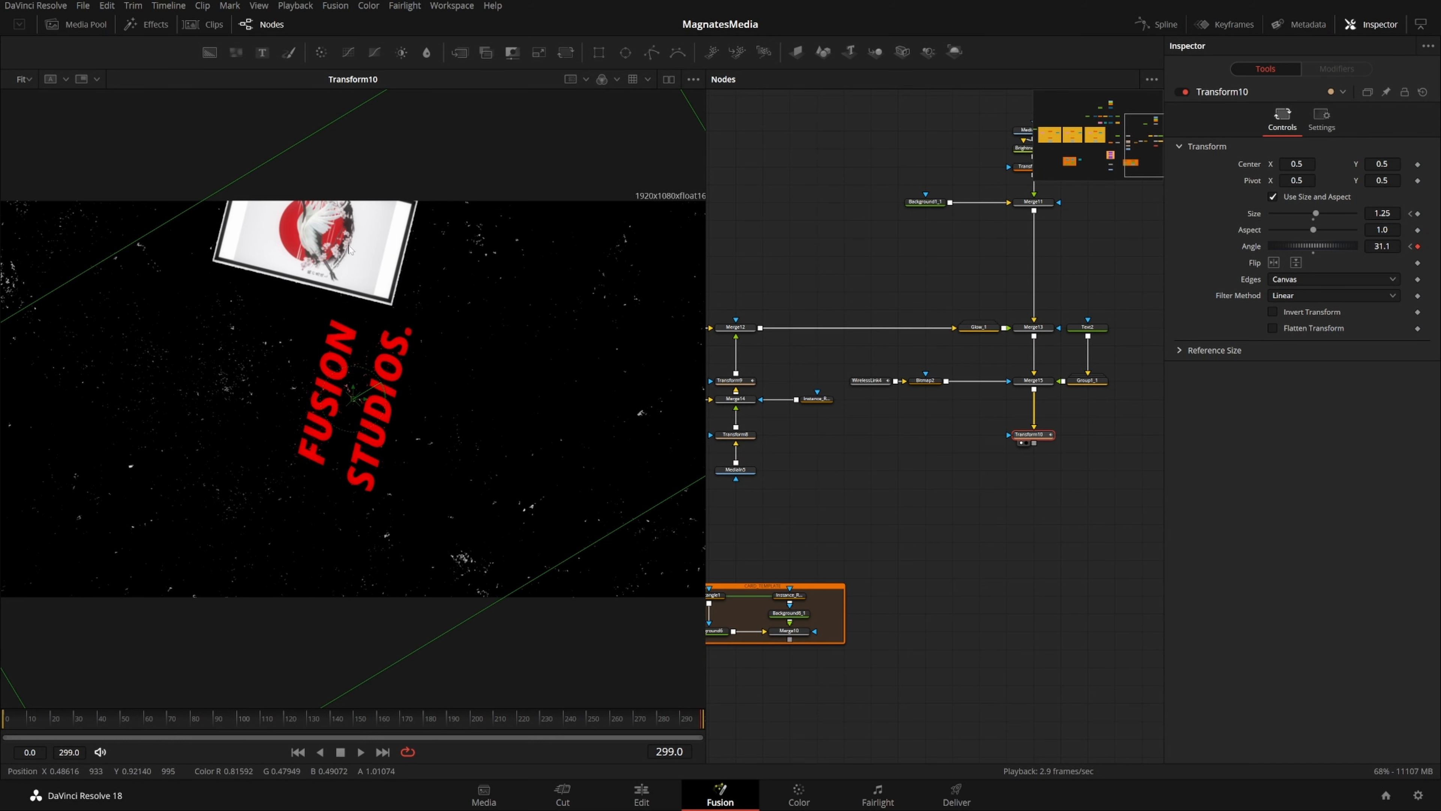
Add a Transform node after Merge12 and place it in the line between Merge12 and Glow_1
left_click(736, 327)
key("shift+space")
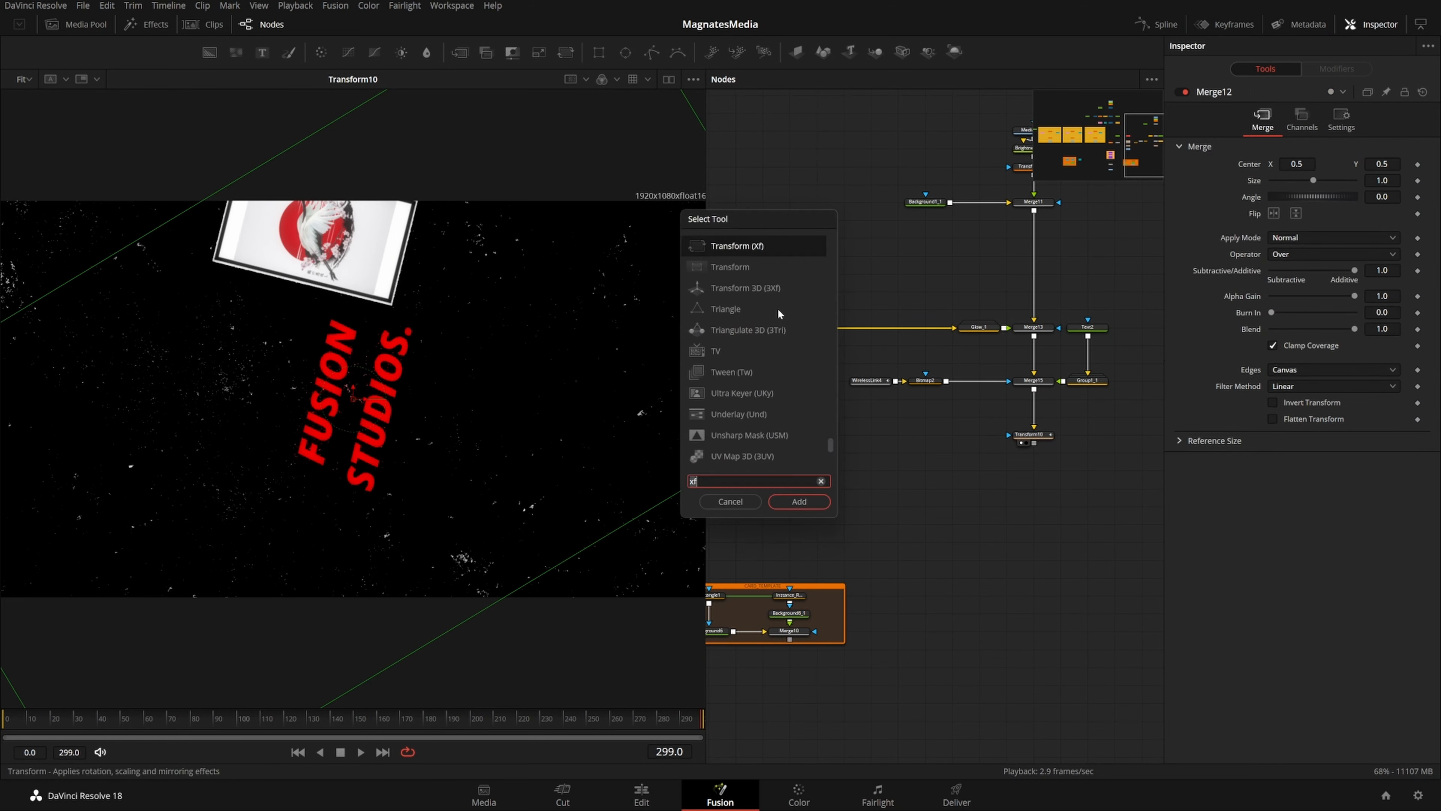
type("xf")
key("Return")
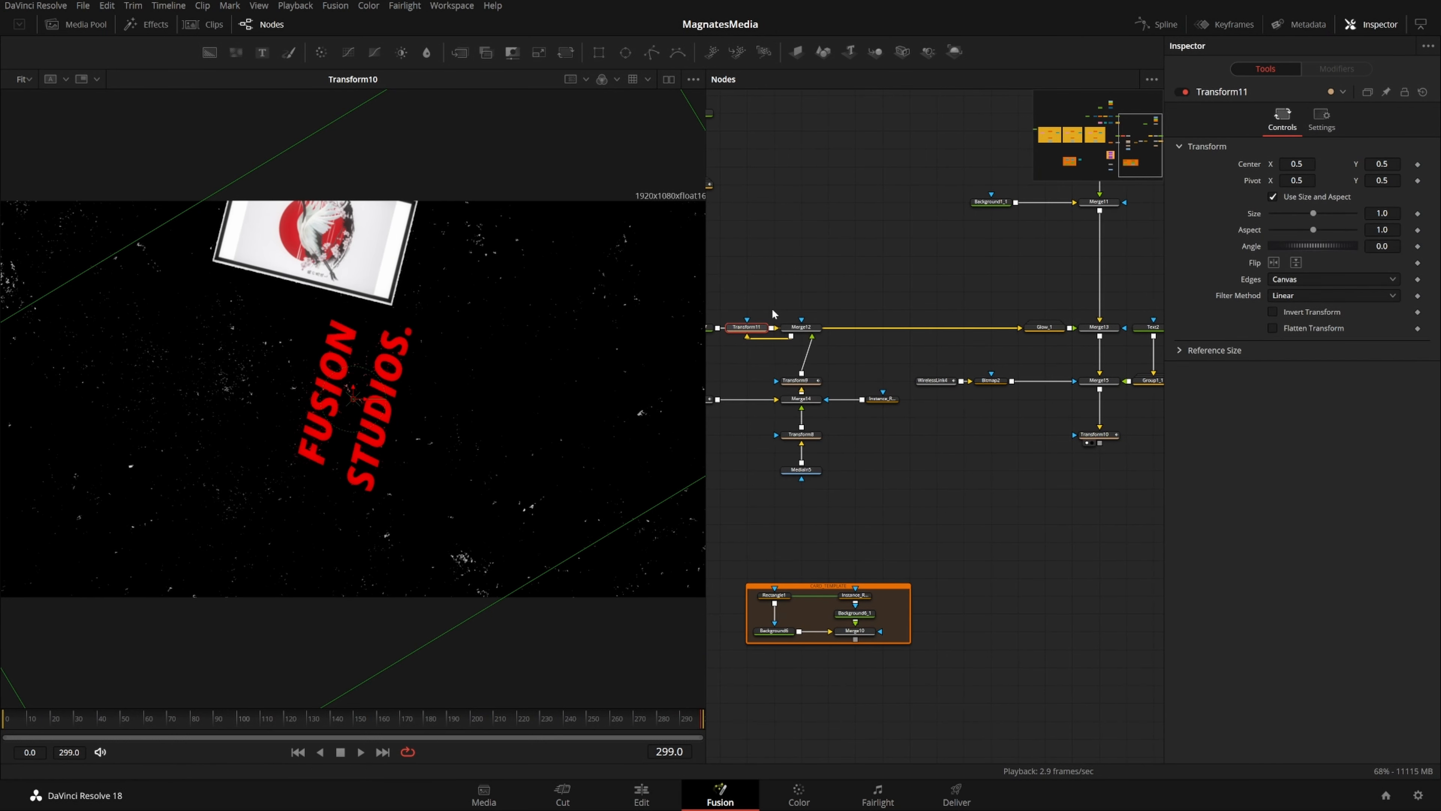
left_click_drag(743, 333, 909, 330)
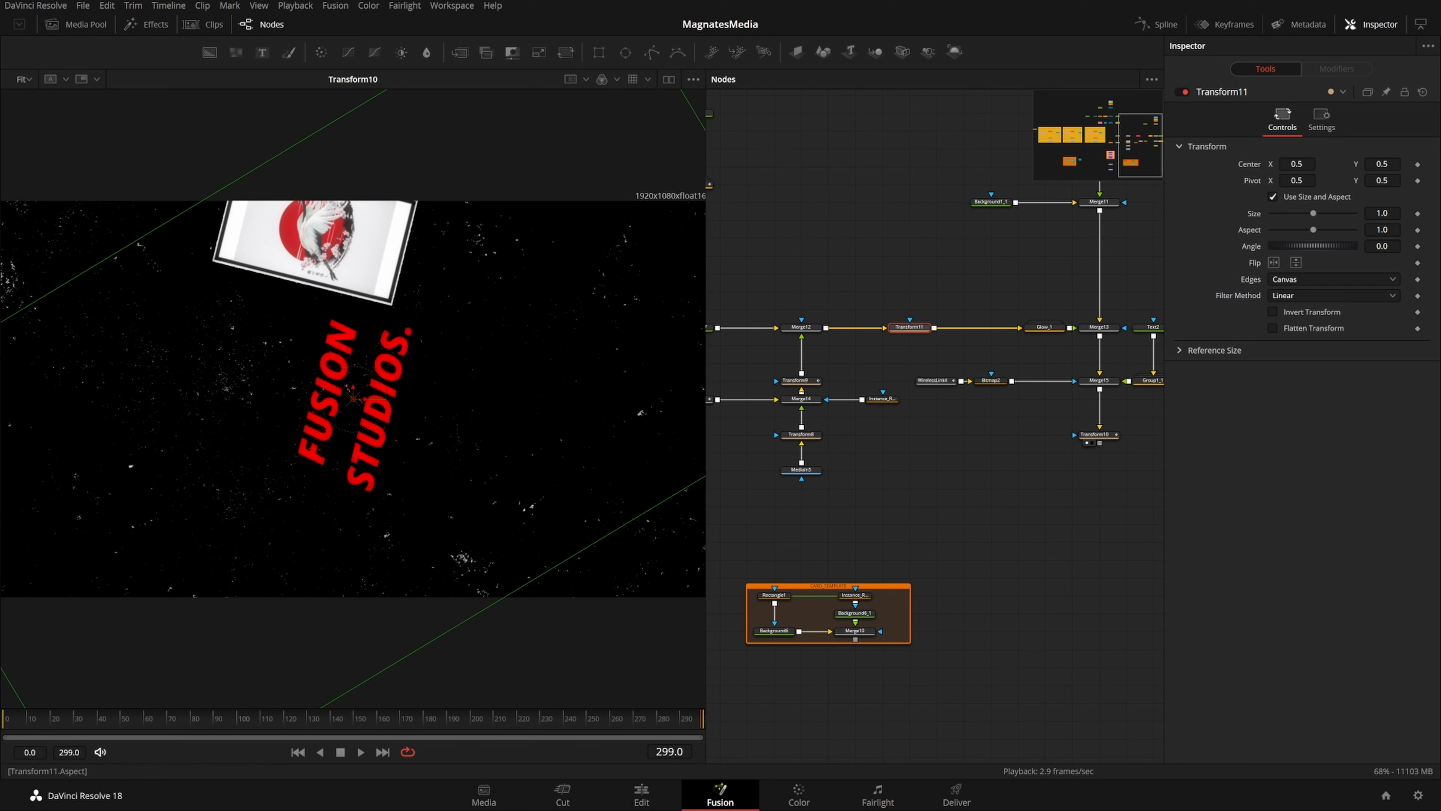
Try reducing Transform11's size to 0.764, and revert the change
left_click_drag(1313, 213, 1304, 213)
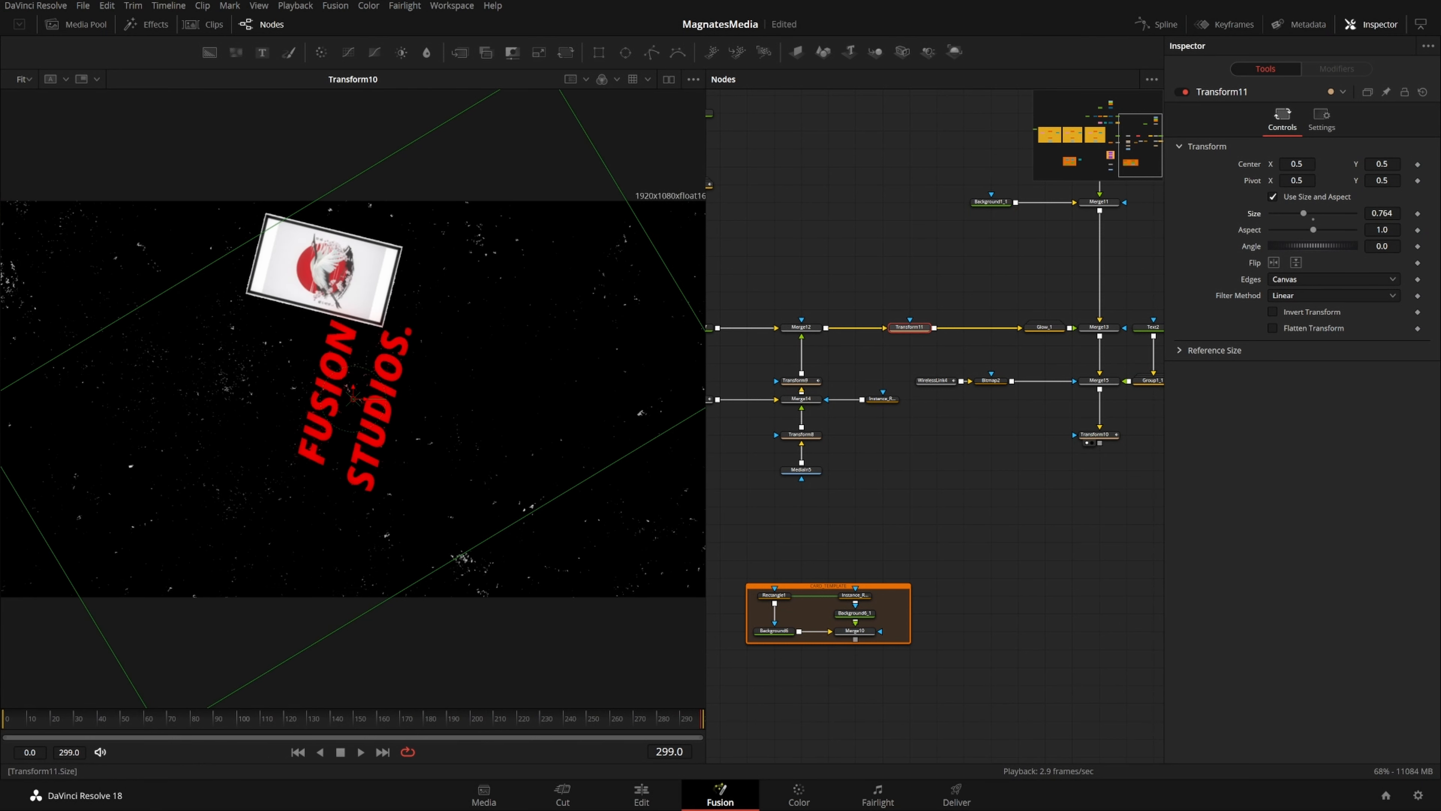
key("ctrl+s")
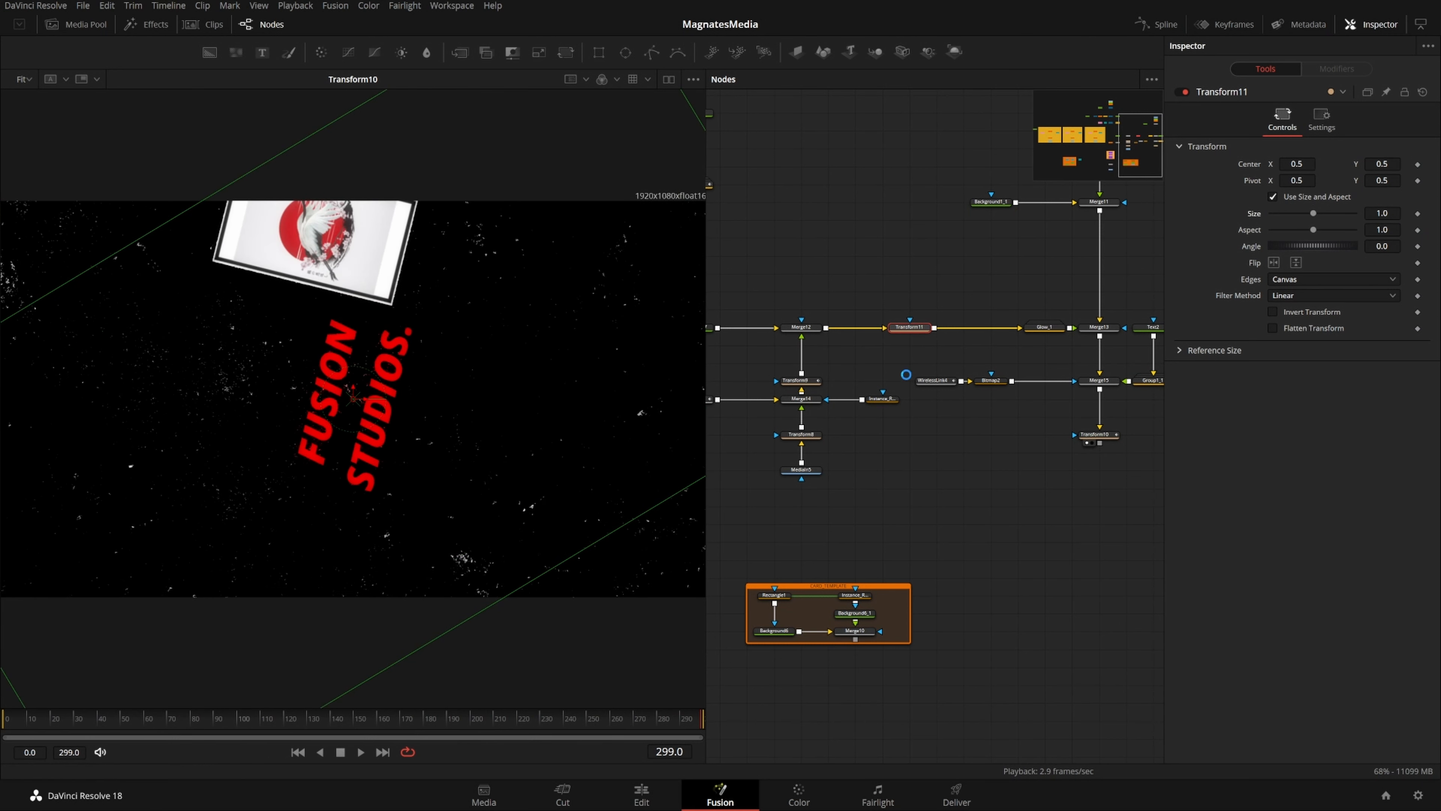
Set Transform10's size to 1.159 at frame 299
left_click(1014, 441)
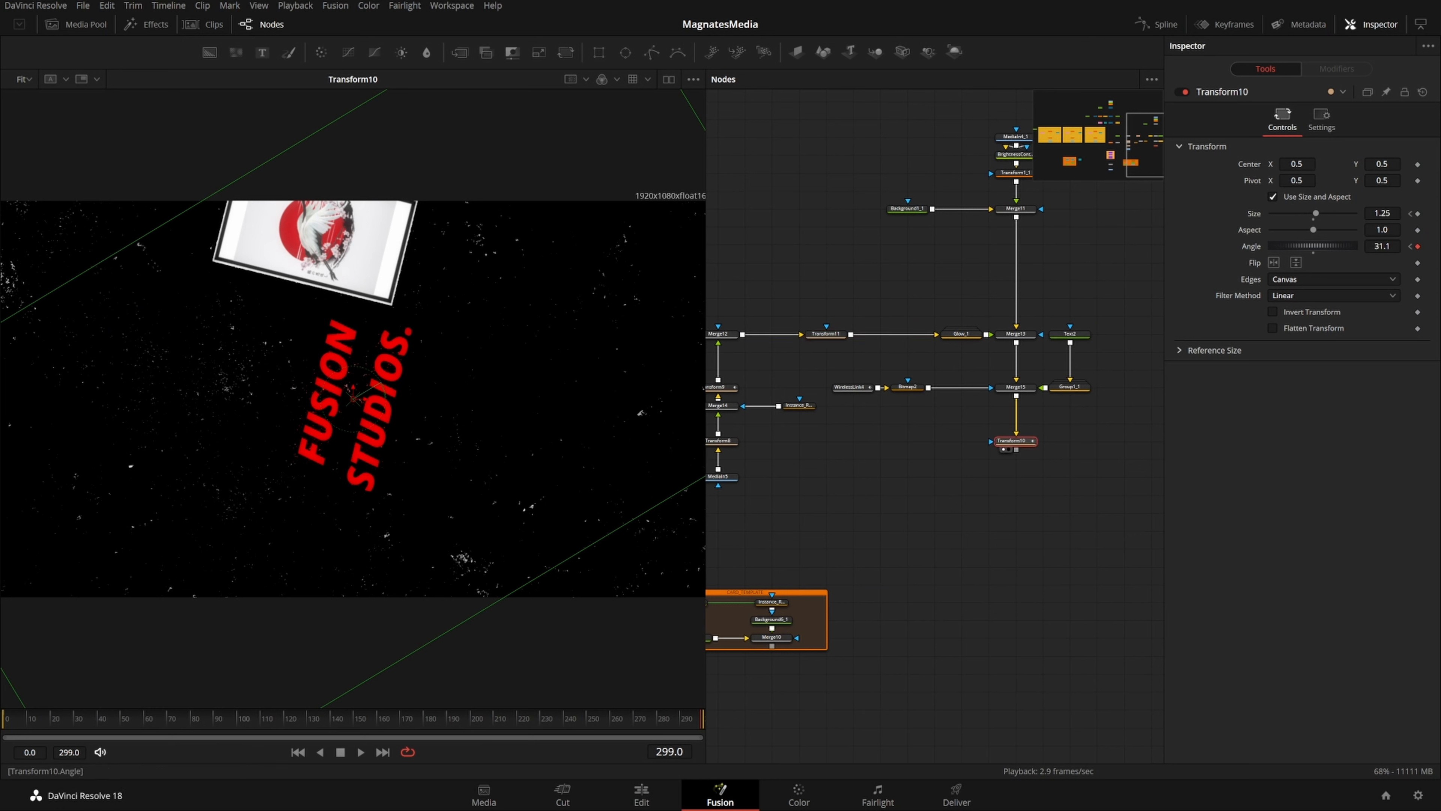
left_click_drag(1315, 213, 1316, 213)
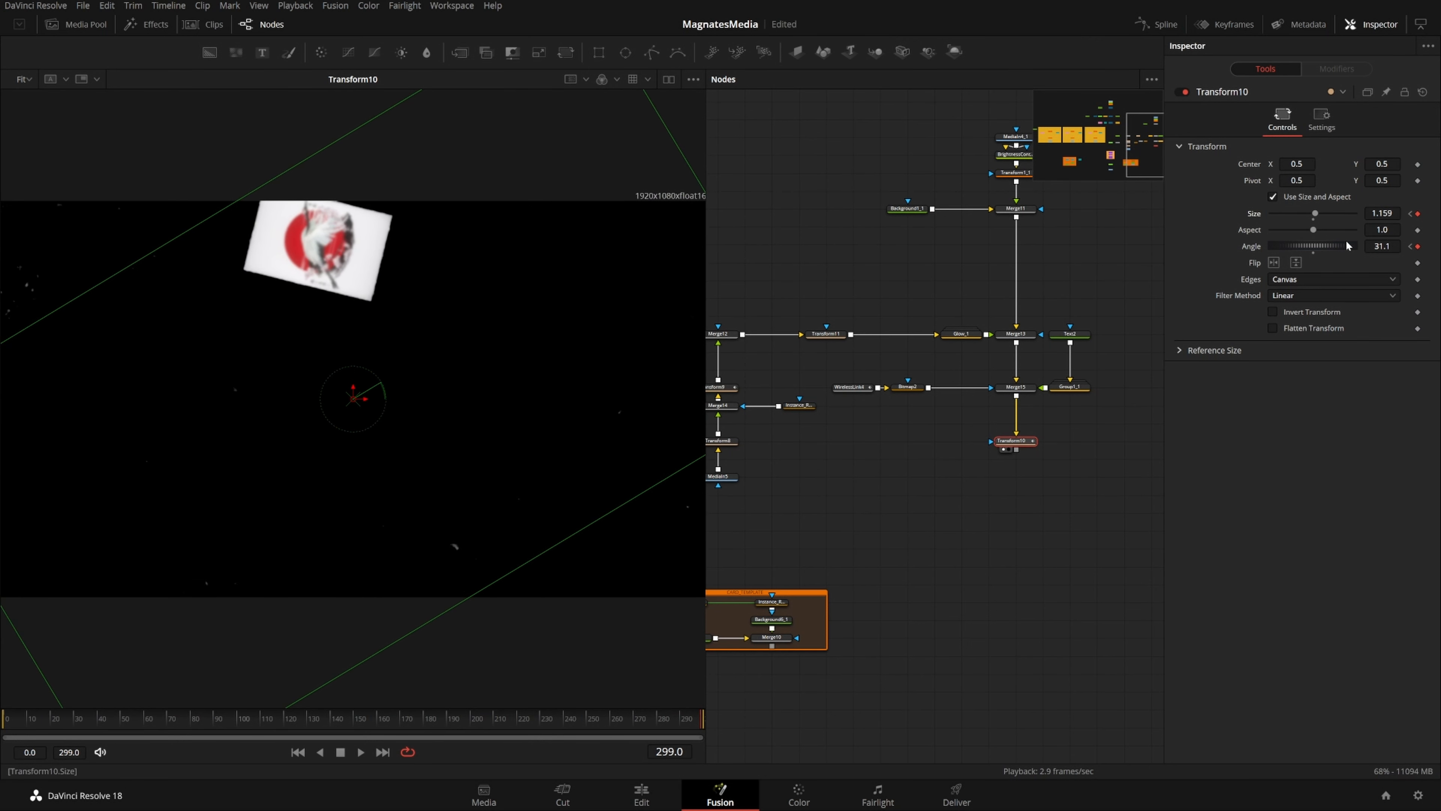
Smooth Transform10's size and angle keyframes in the Spline editor with ease in and ease out of 33, and close the editor
left_click(1162, 22)
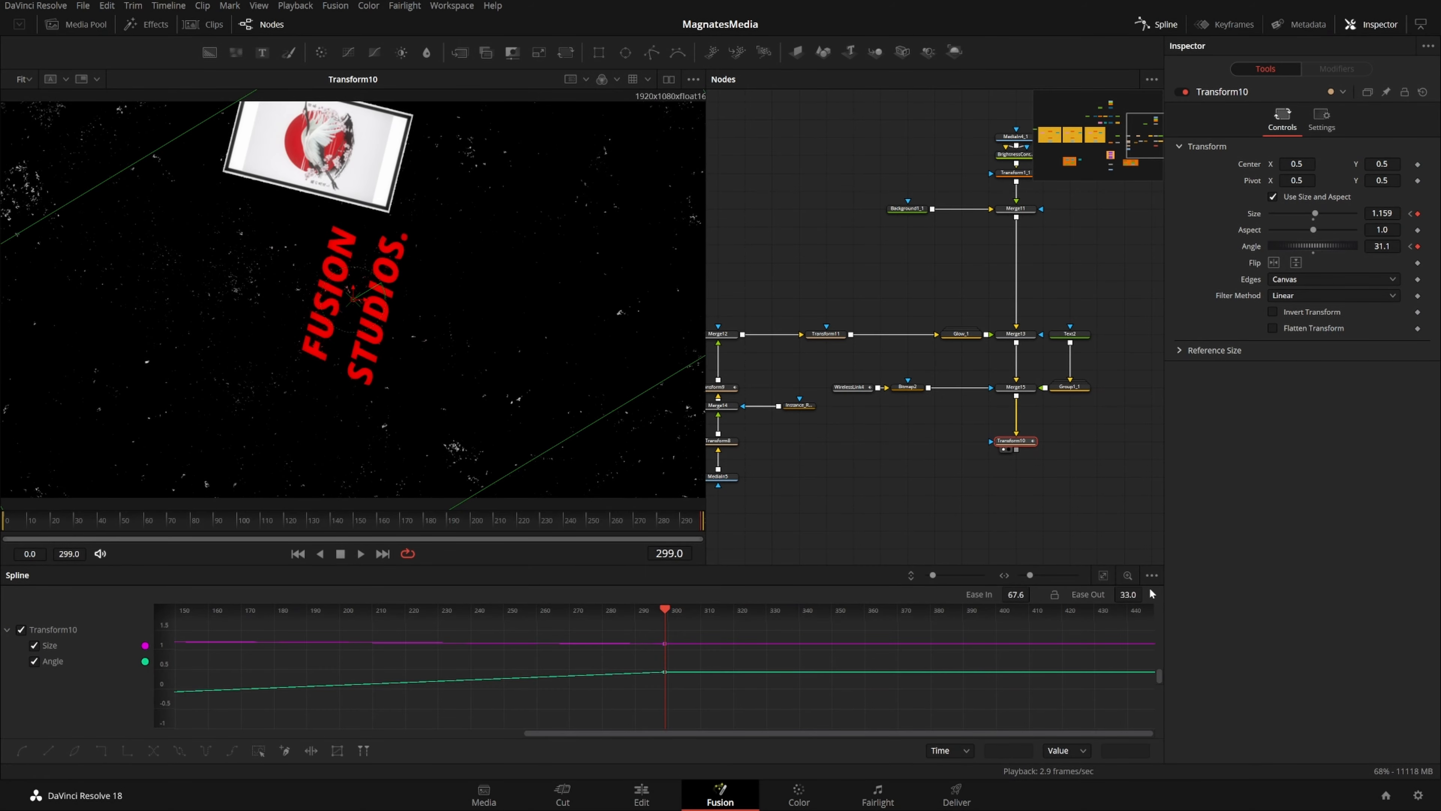
left_click(1152, 575)
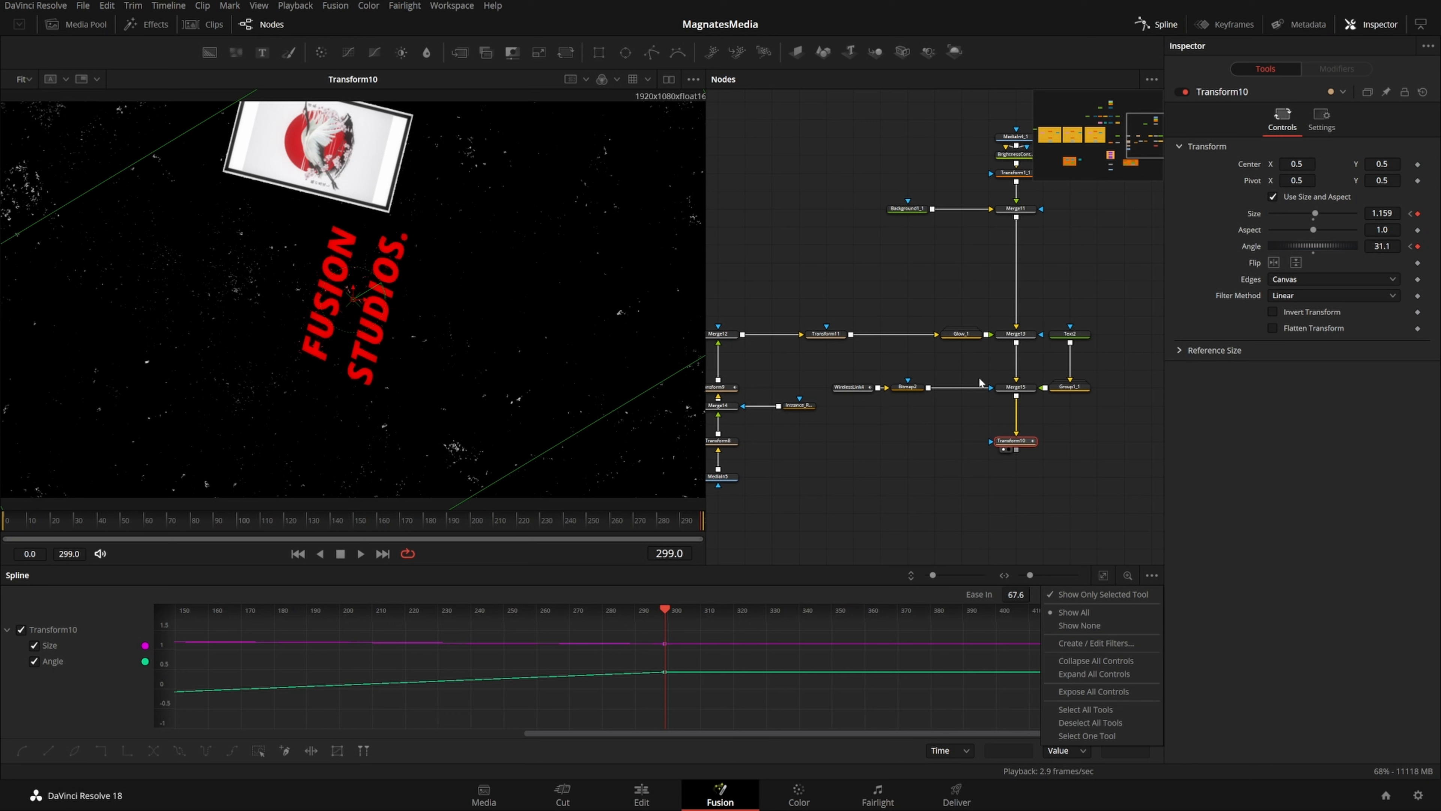
left_click(792, 699)
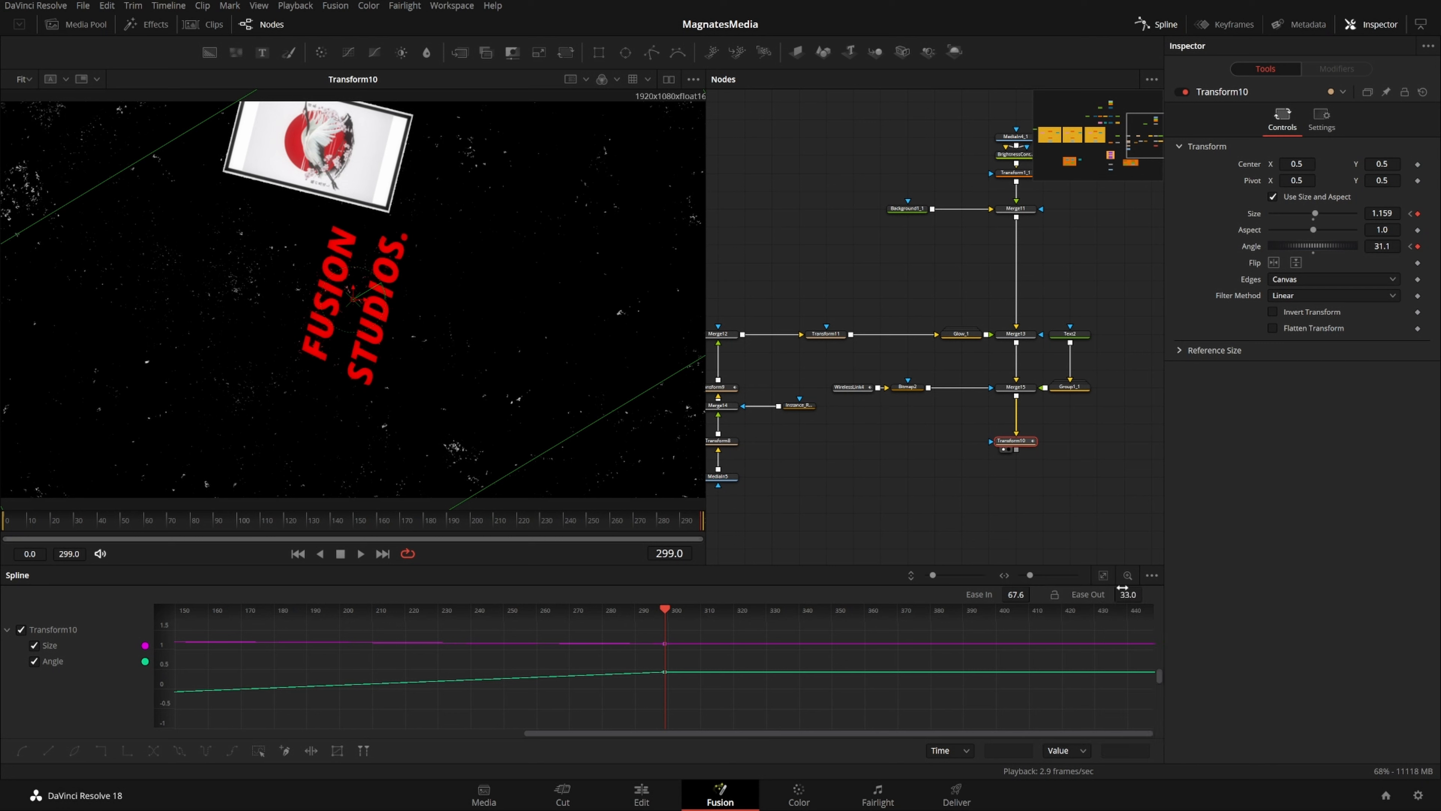
left_click(1103, 575)
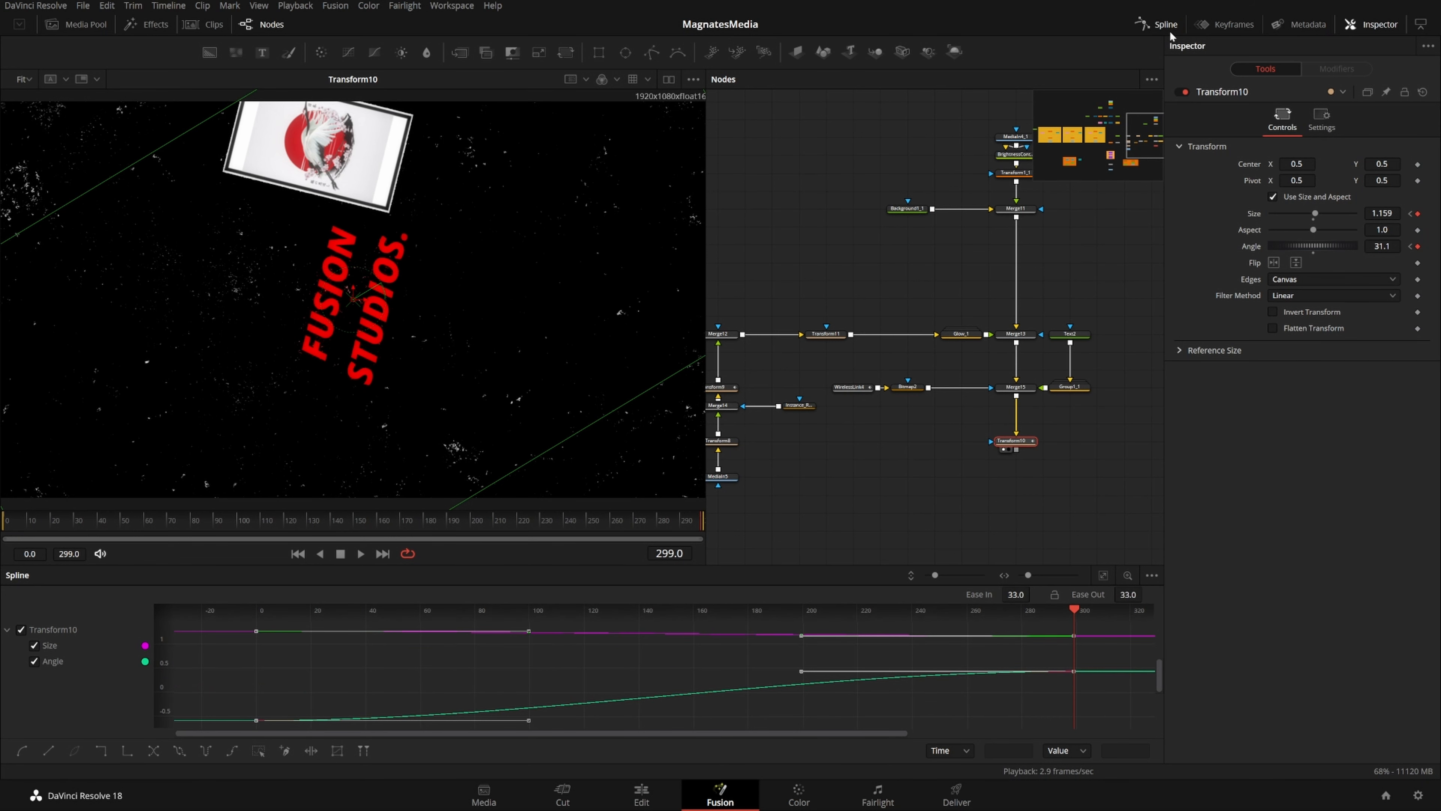
left_click(1159, 24)
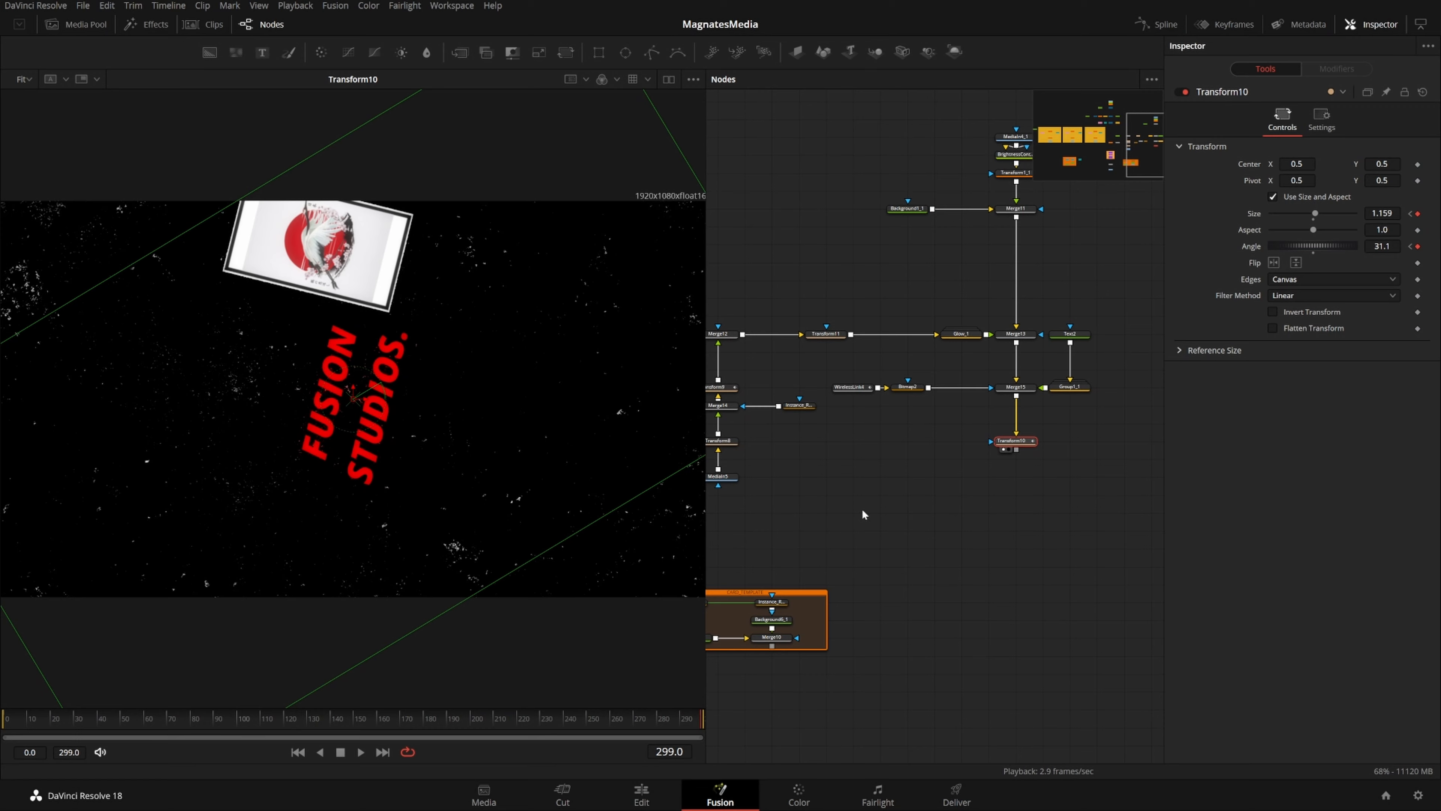
Copy the OFX group together with StopMotion1 and paste the copies below Transform10 in the second composition
left_click_drag(862, 514, 1155, 511)
mouse_move(861, 523)
left_mouse_down()
mouse_move(970, 460)
mouse_move(851, 535)
left_mouse_up()
scroll(959, 469, "up", 6)
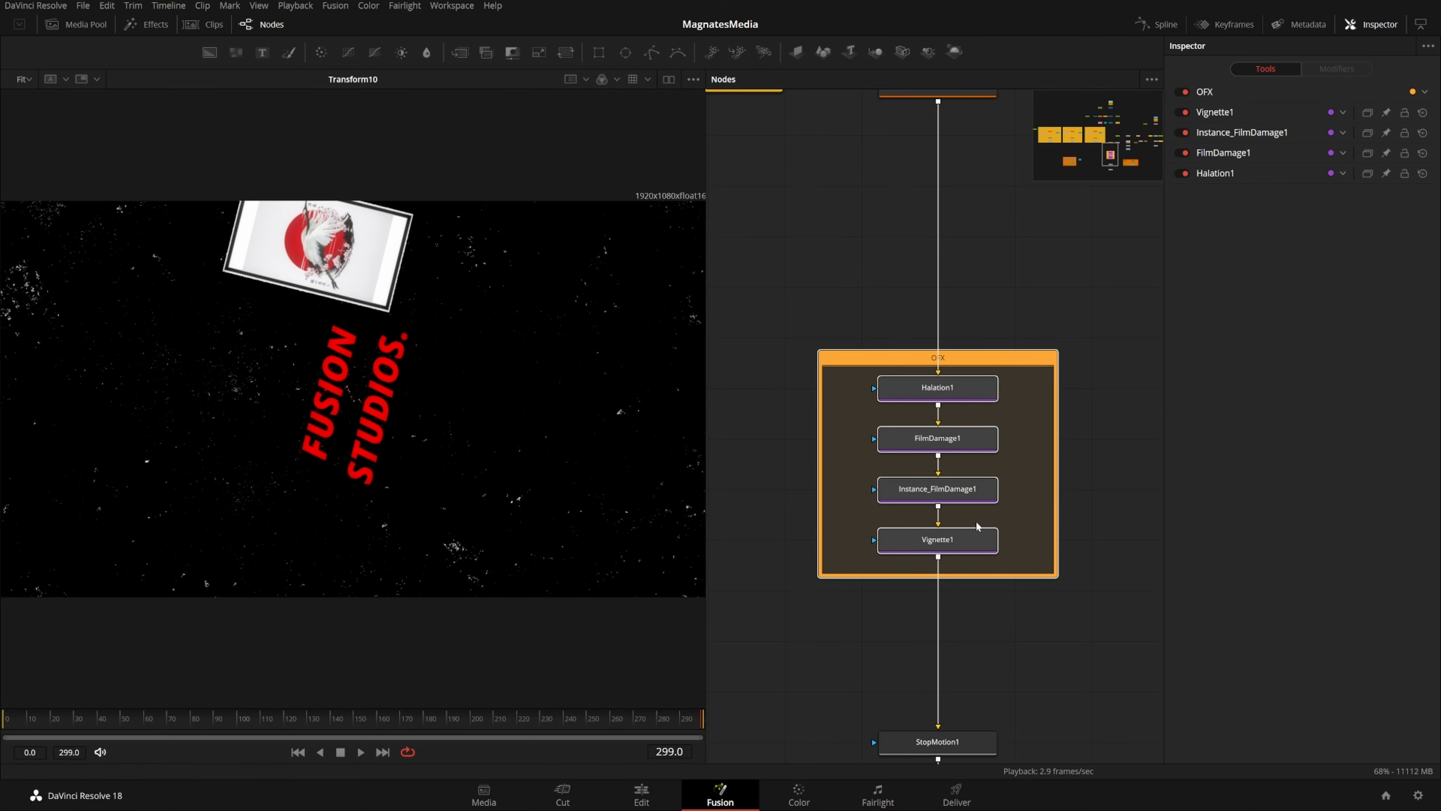
scroll(965, 500, "down", 6)
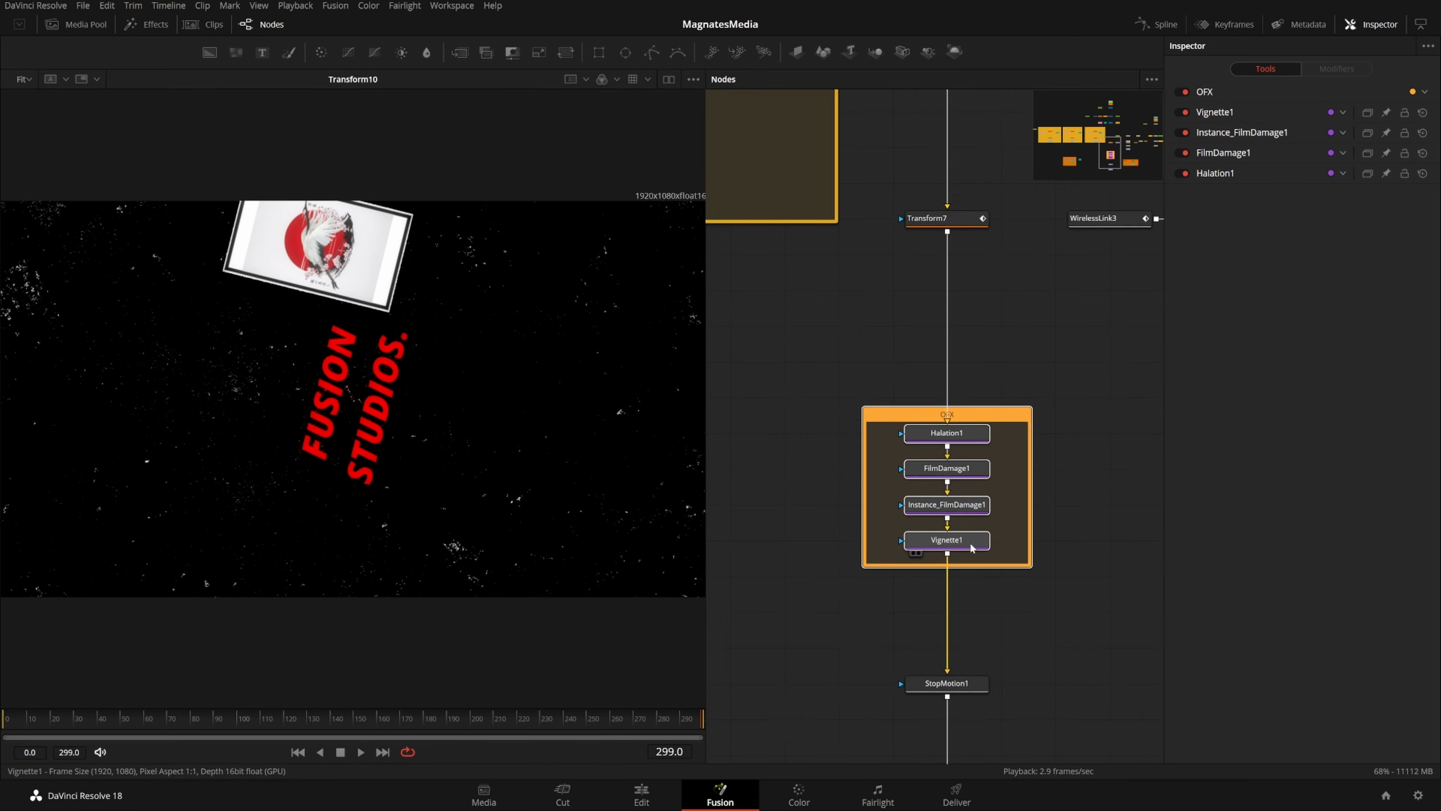
left_click_drag(1011, 487, 914, 627)
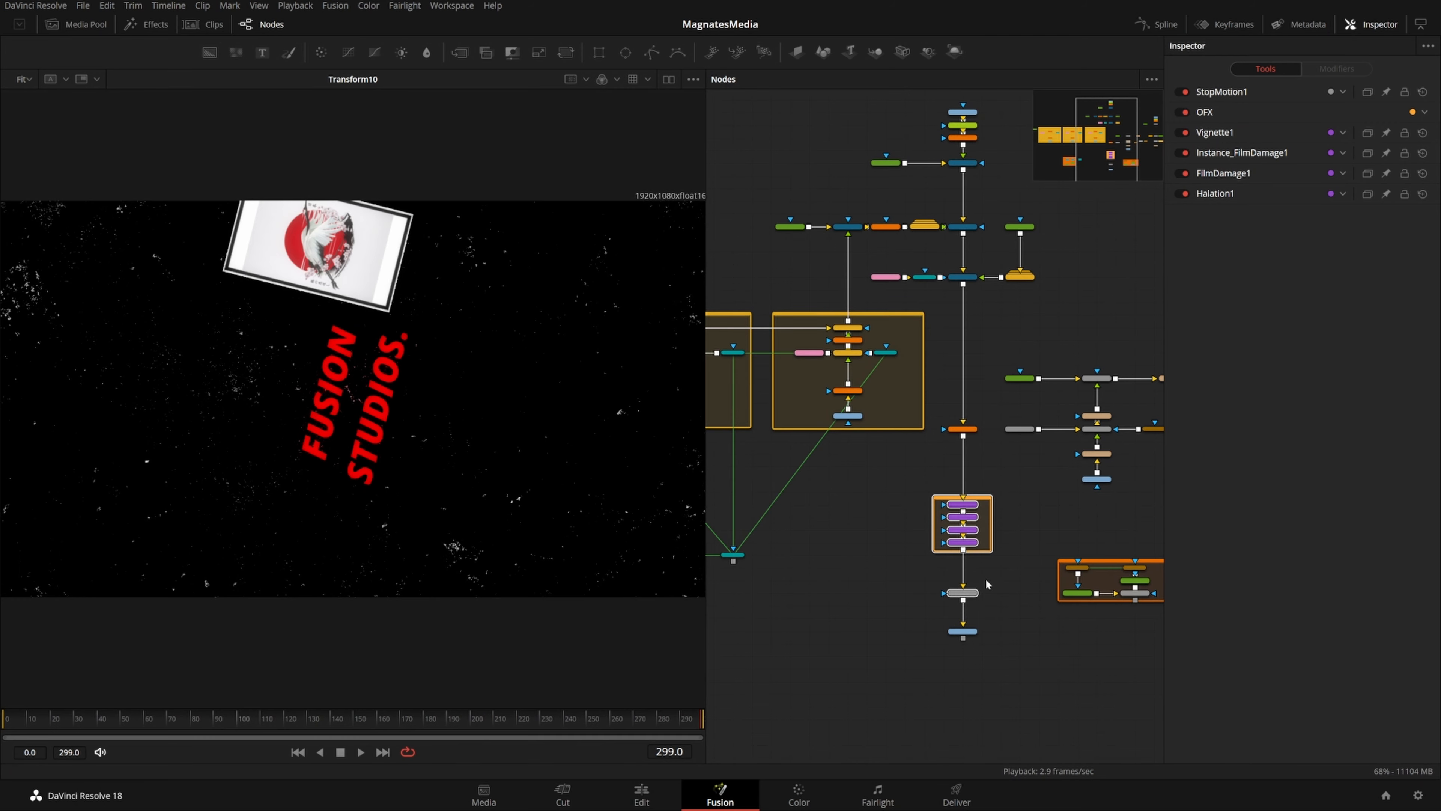
left_click_drag(1101, 507, 916, 489)
left_click(1042, 521)
key("ctrl+v")
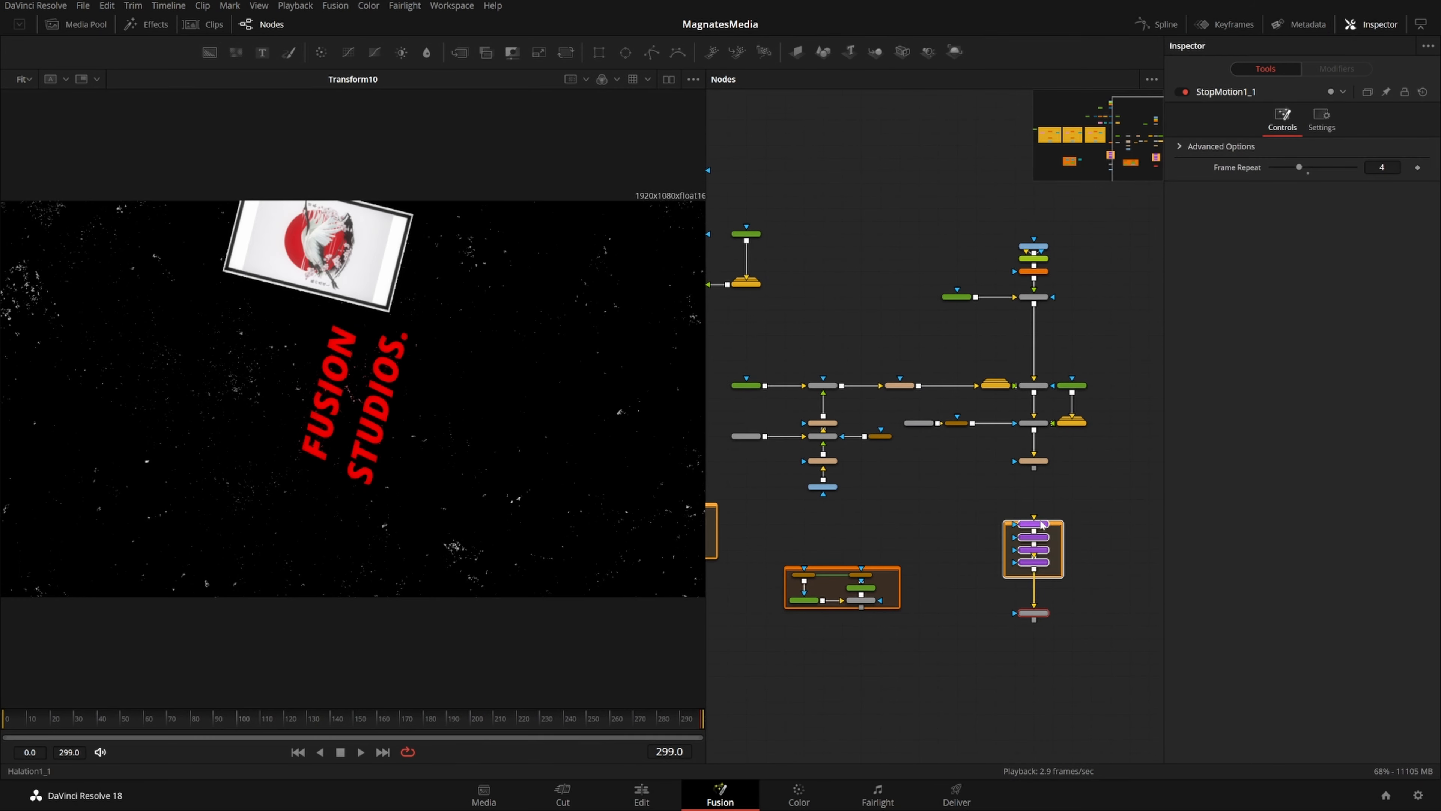
Connect Transform10's output to Halation1_1 in the pasted OFX group and line up all tools to the grid
scroll(1042, 521, "up", 4)
left_click_drag(1026, 413, 1071, 501)
key("ctrl+a")
right_click(1086, 480)
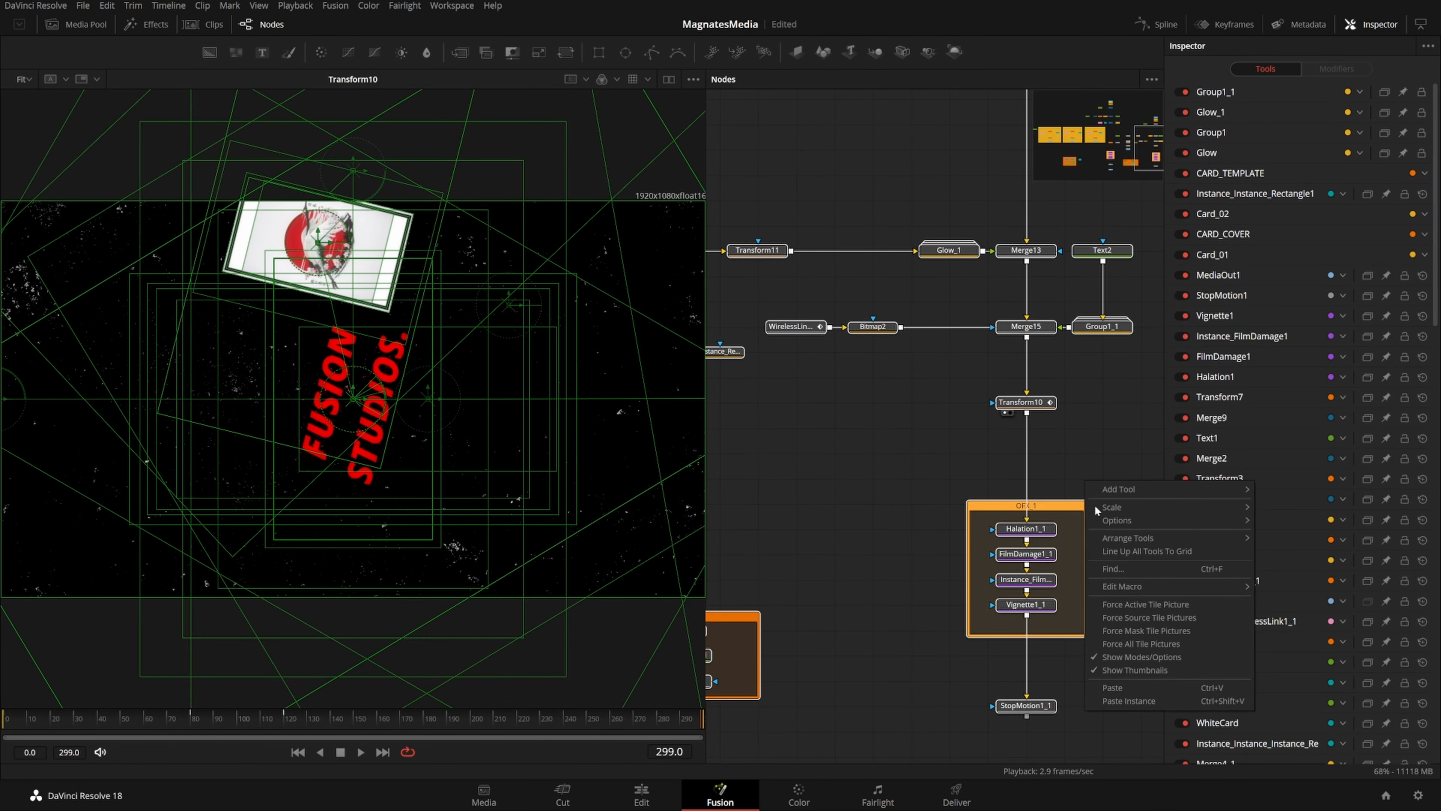
left_click(1112, 548)
left_click(1111, 540)
Display Halation1_1 in the viewer and review the settings of the copied film damage and vignette effects
left_click_drag(1026, 528, 567, 455)
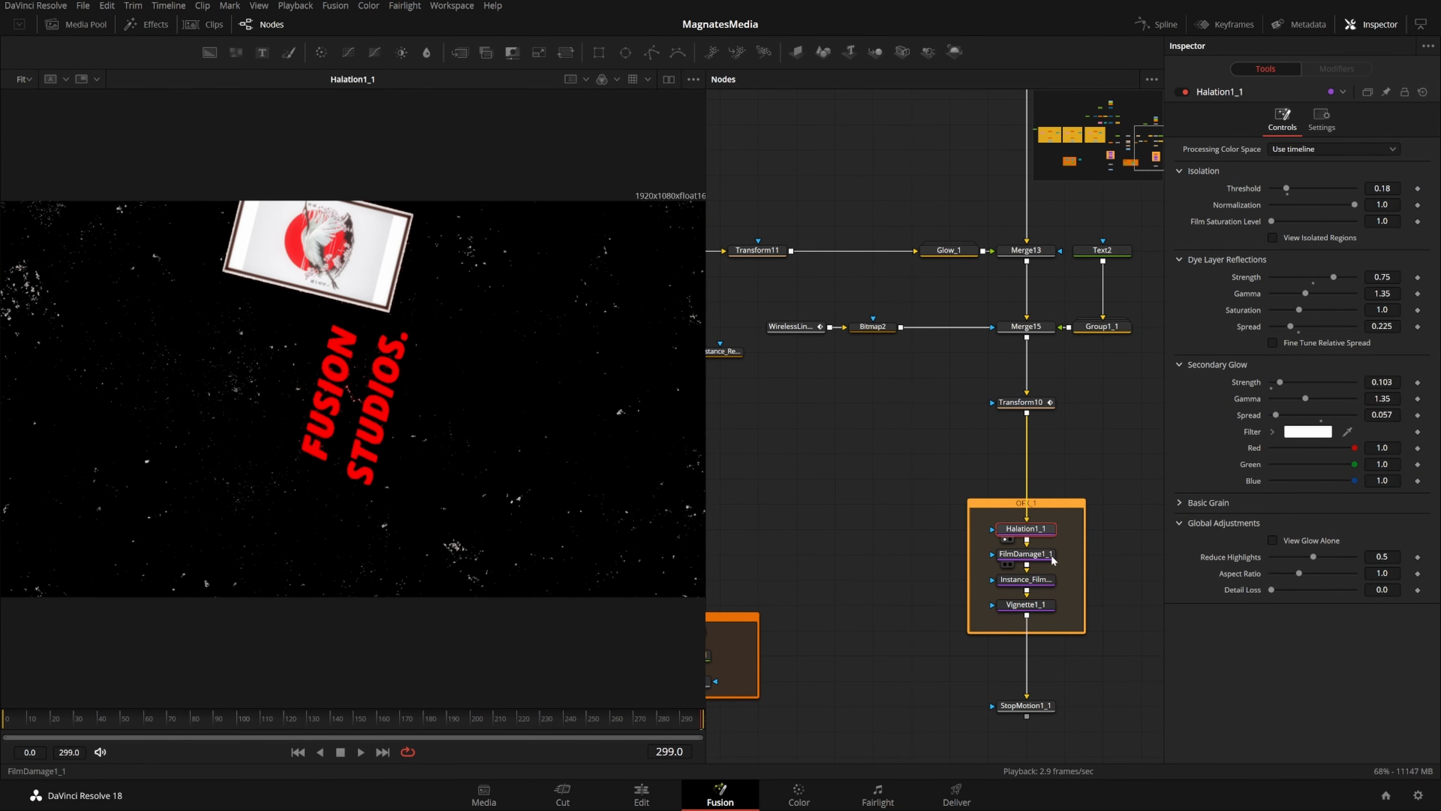
left_click(1010, 554)
left_click(1022, 579)
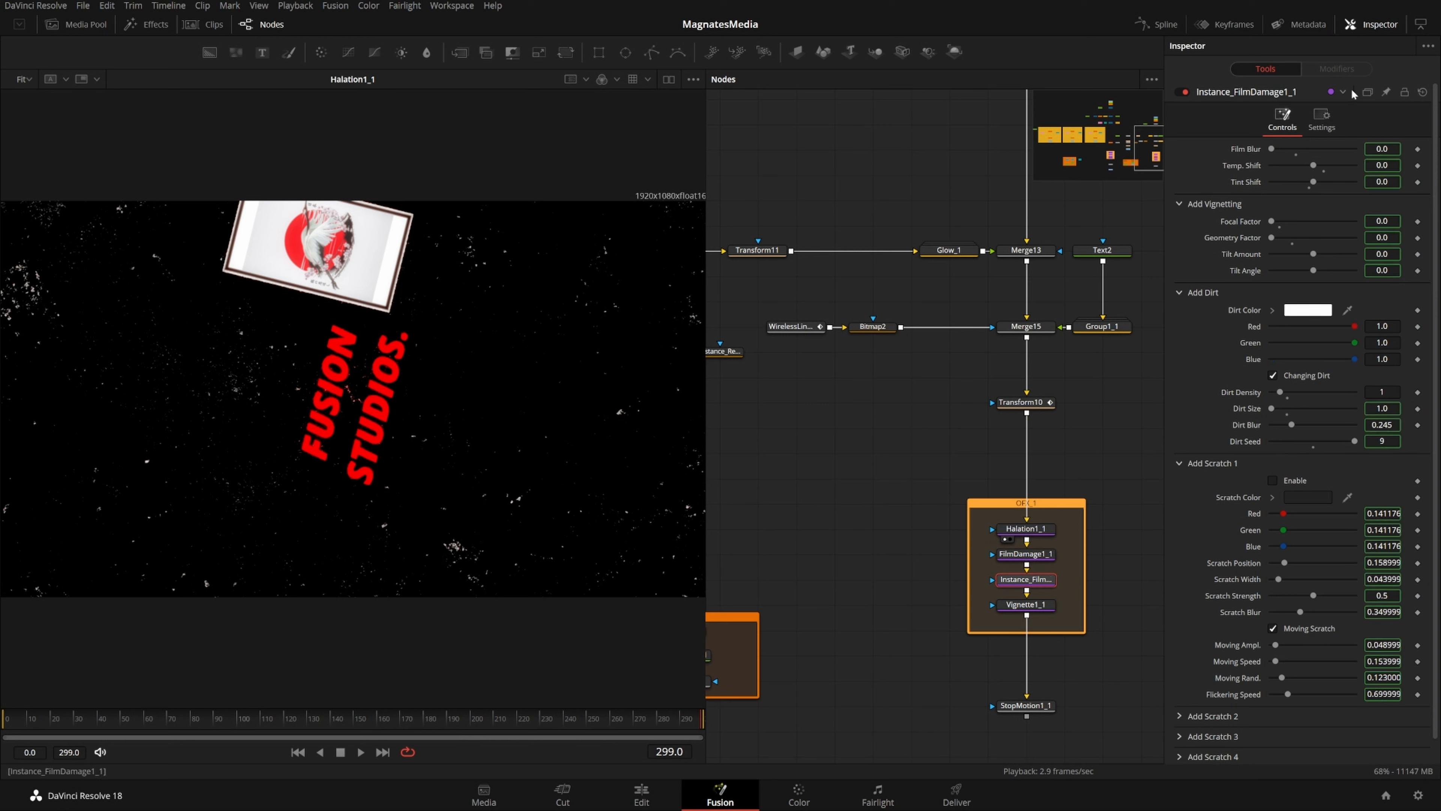
left_click(1036, 605)
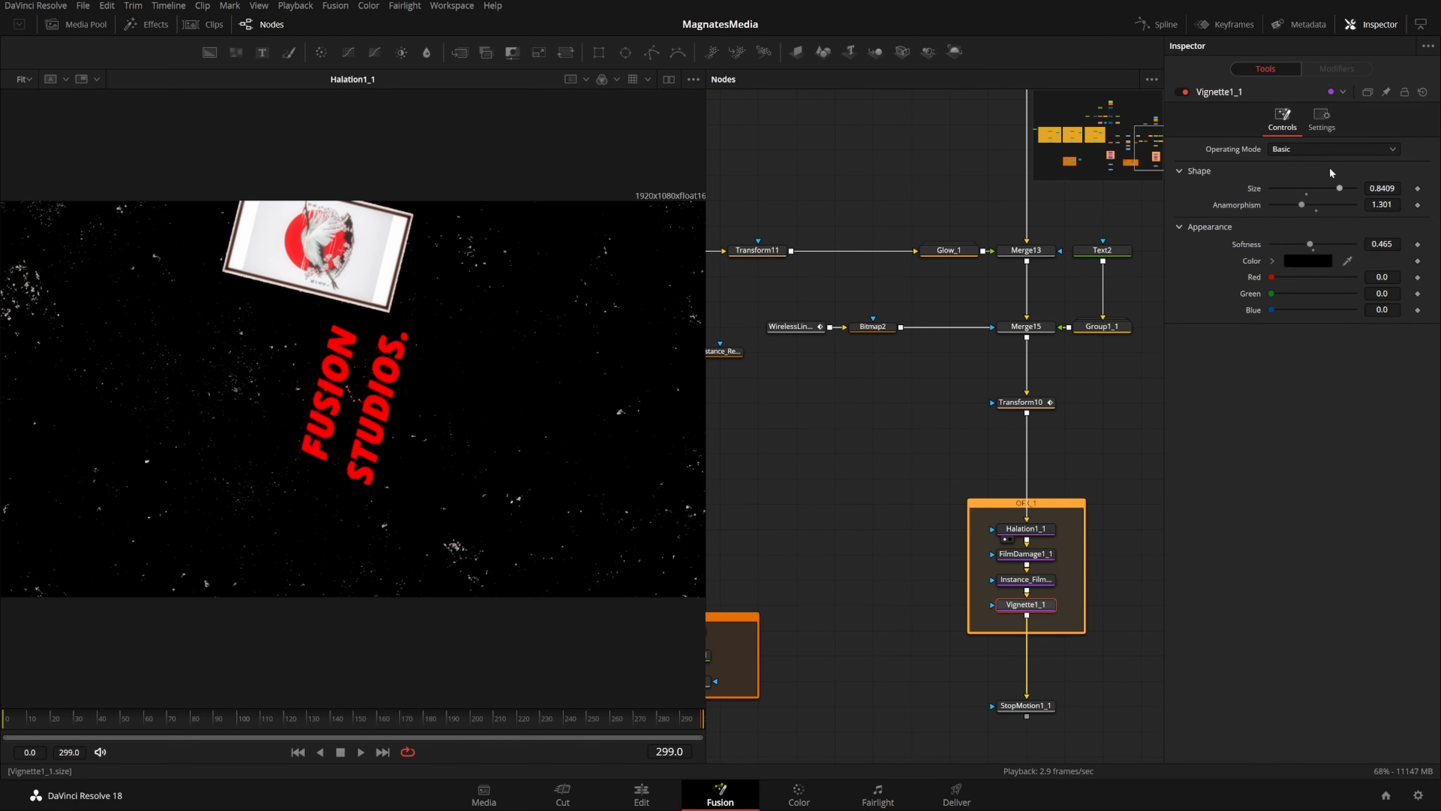
Try adding a Media Out node after StopMotion1_1, and delete it again
left_click(1045, 706)
scroll(1044, 706, "down", 3)
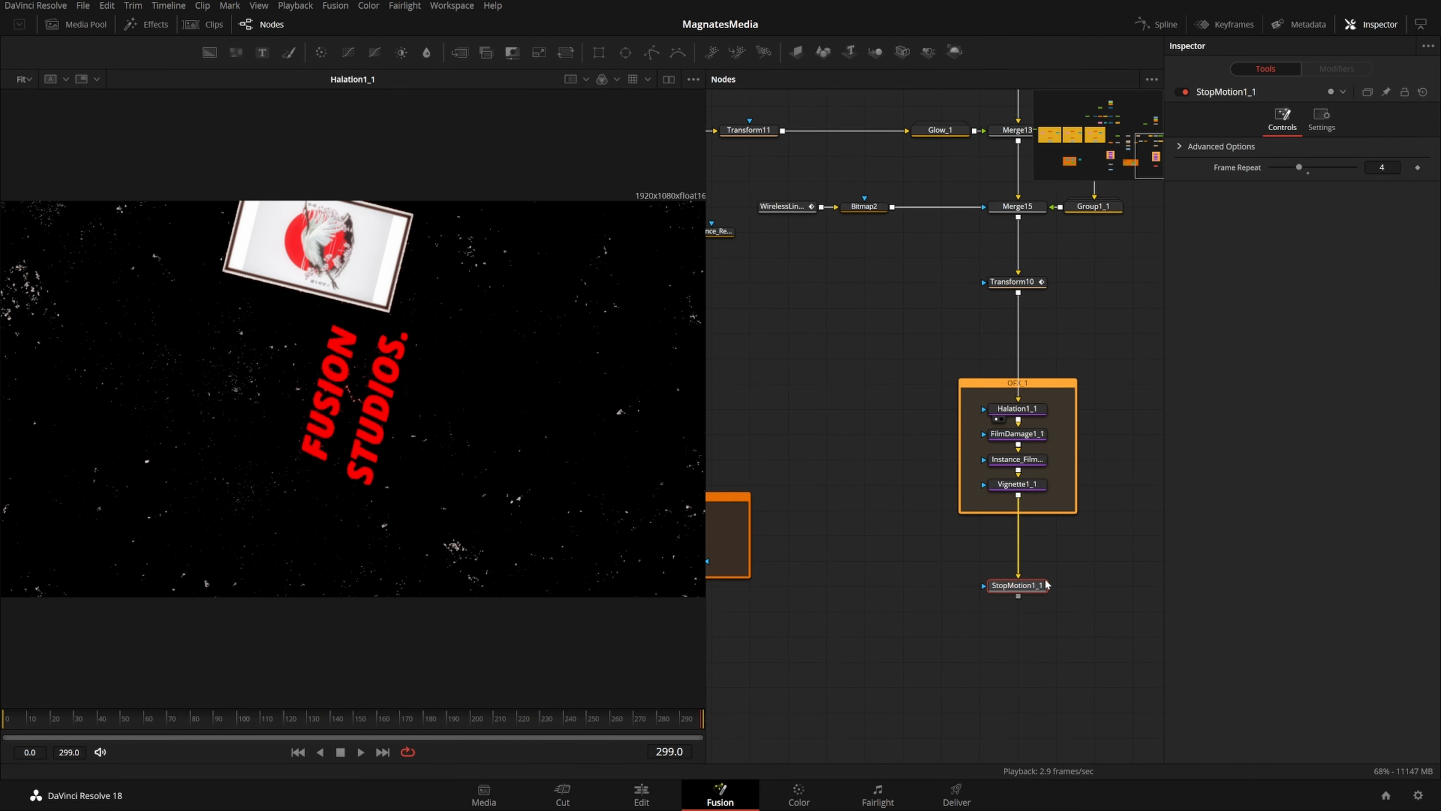
key("shift+space")
type("xf")
type(",e")
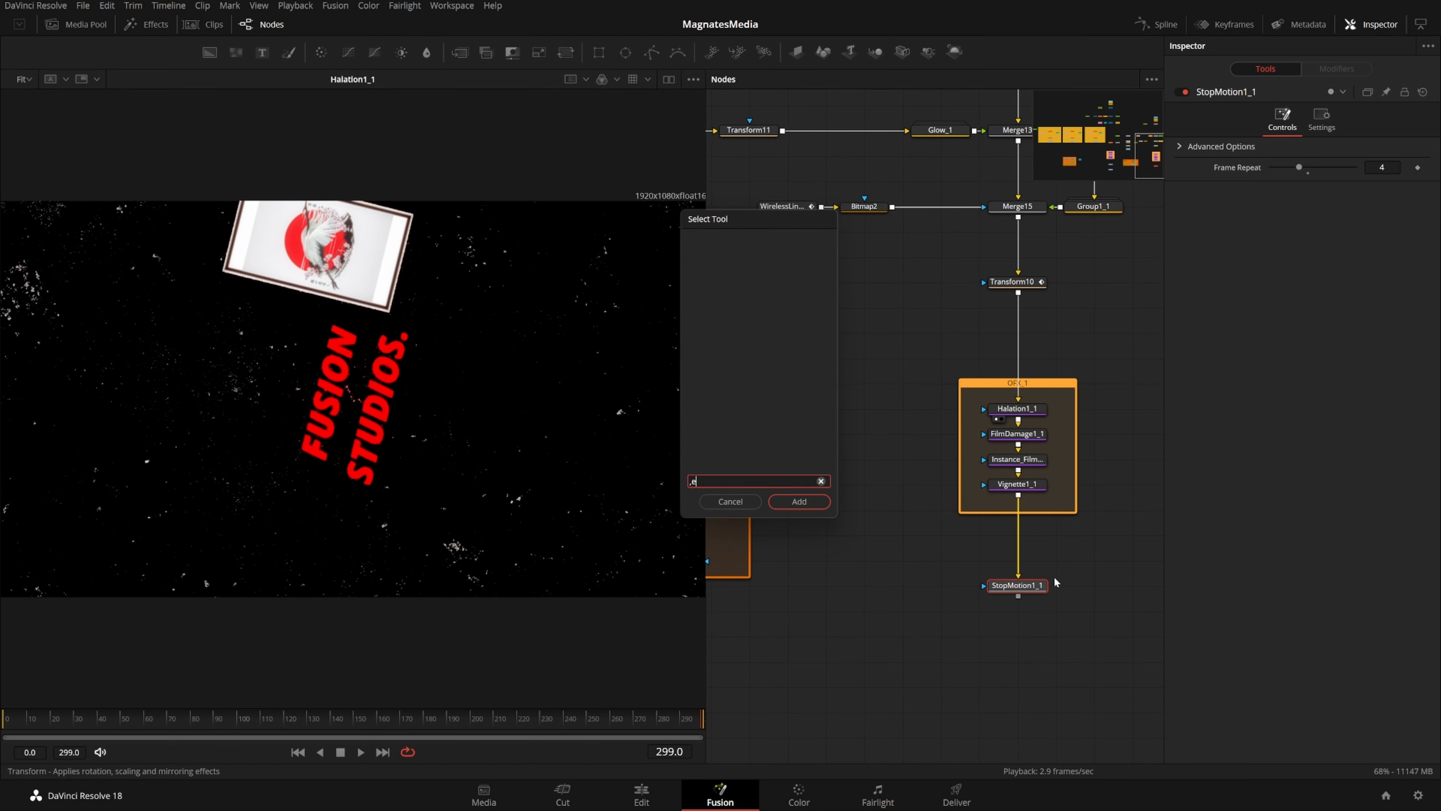
key("BackSpace")
key("BackSpace")
type("media")
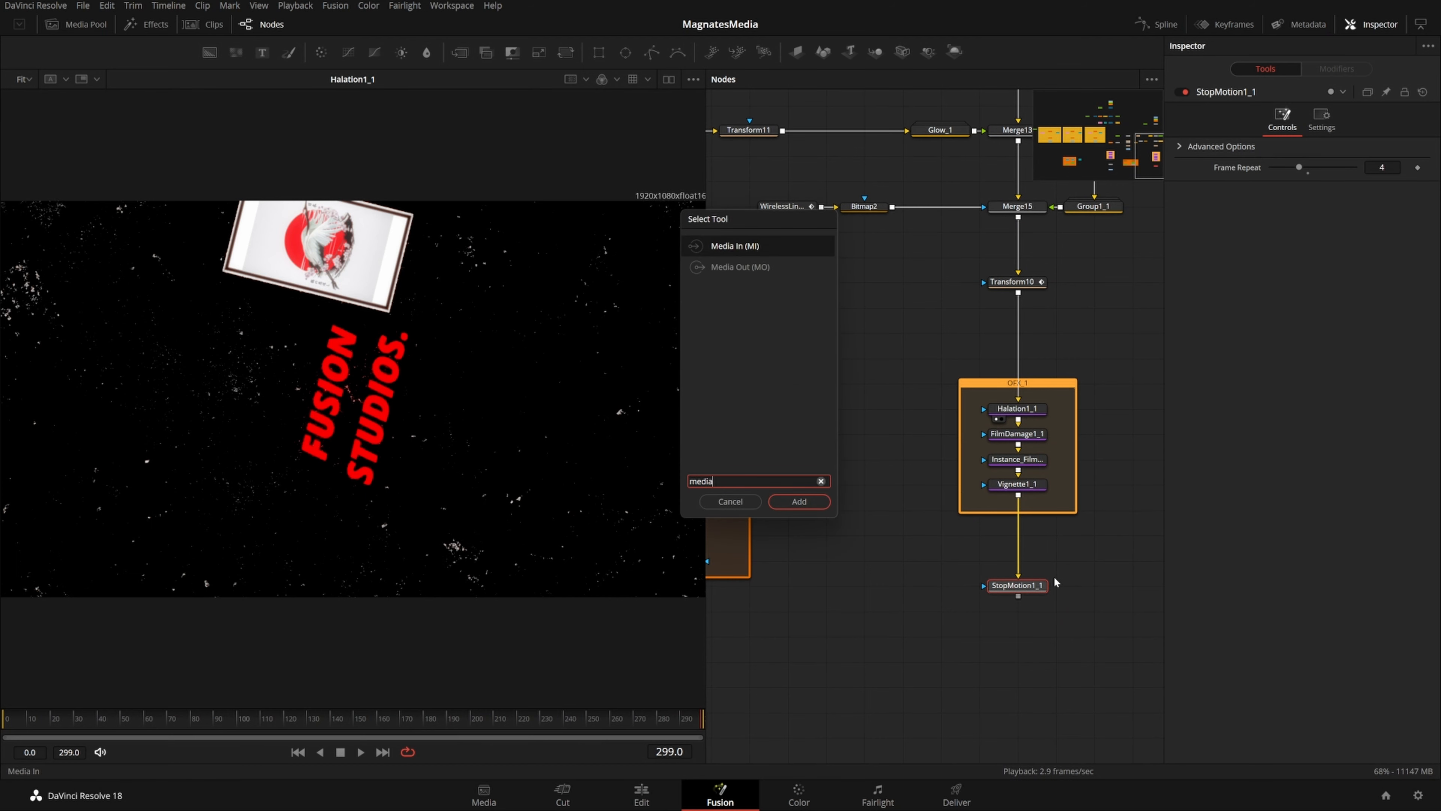
key("Down")
key("Return")
left_click(1305, 149)
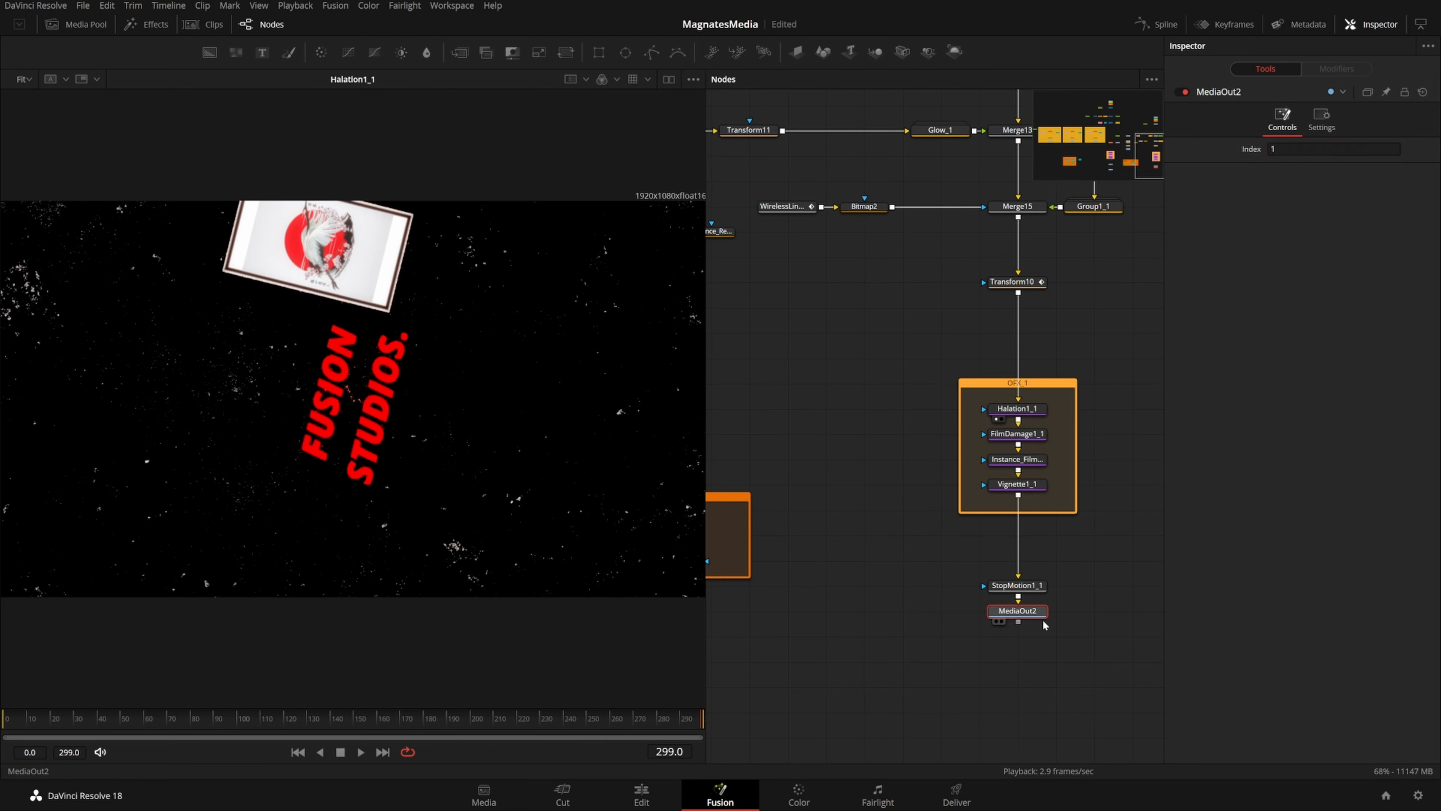
key("Delete")
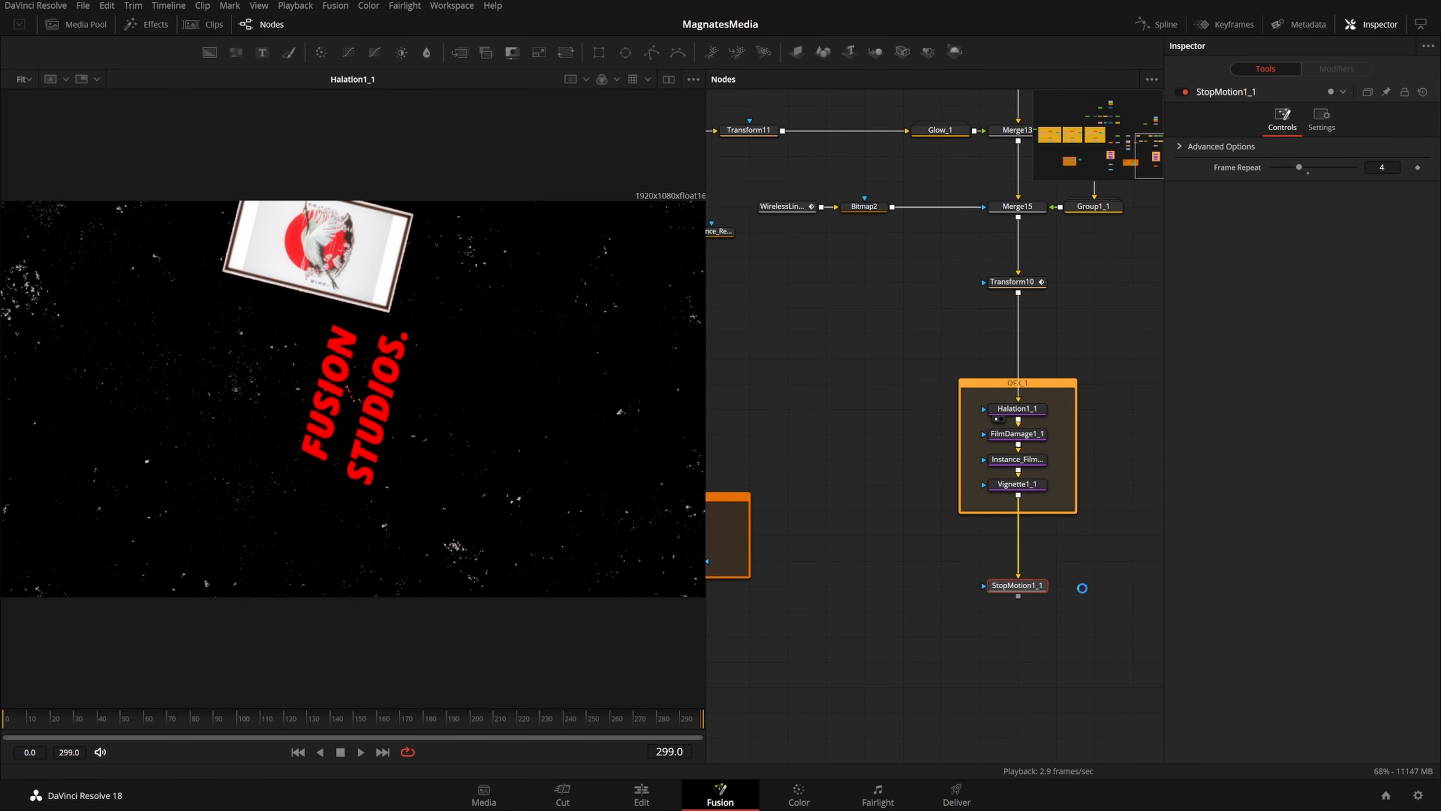
Disable StopMotion1_1, display its output in the viewer, and scrub to frame 123
left_click(1185, 93)
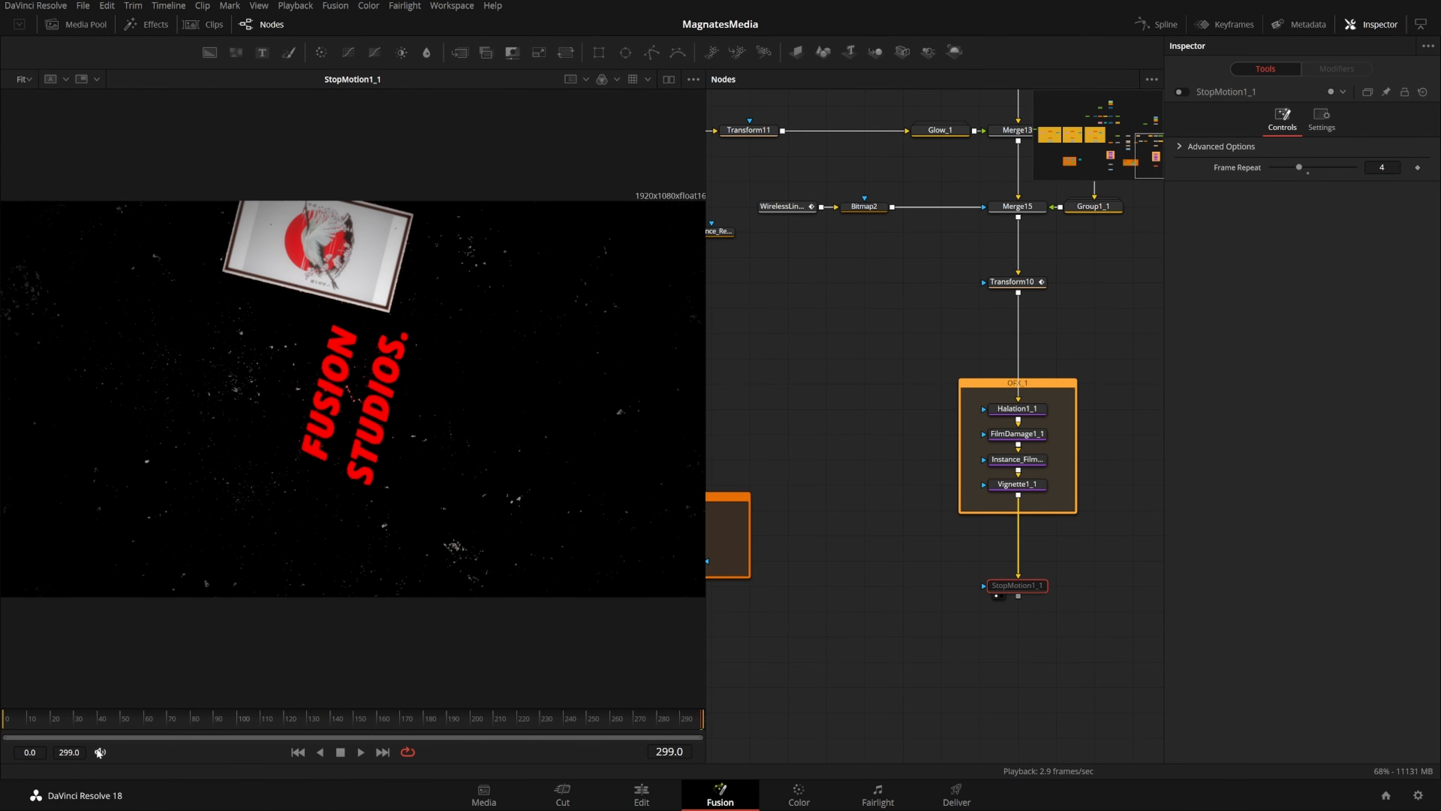
left_click_drag(62, 724, 294, 722)
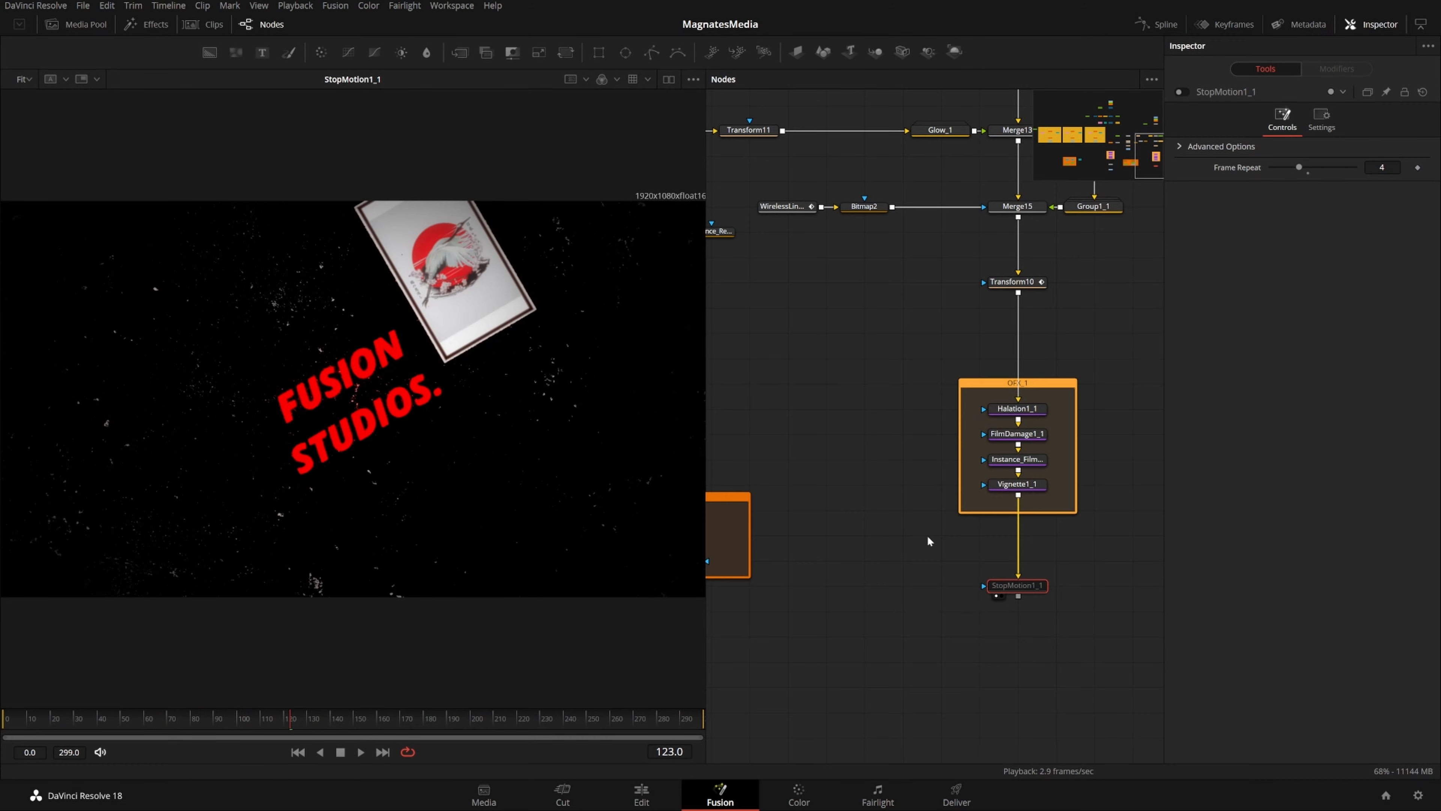
Select all nodes of the second composition, including its card template group, and move them up and farther away from the first composition
scroll(946, 533, "down", 6)
scroll(915, 560, "up", 4)
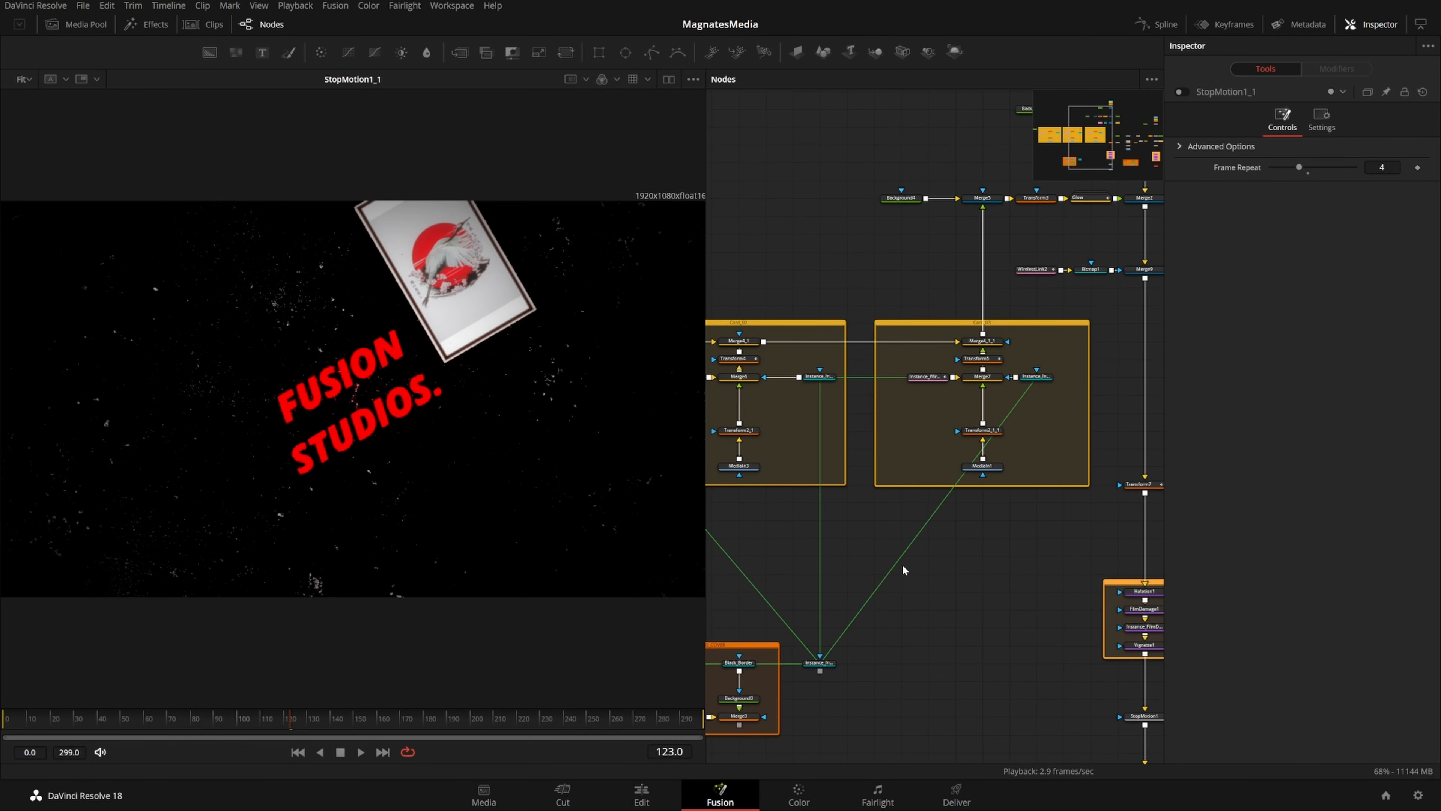
scroll(1016, 559, "down", 4)
left_click_drag(901, 564, 1042, 489)
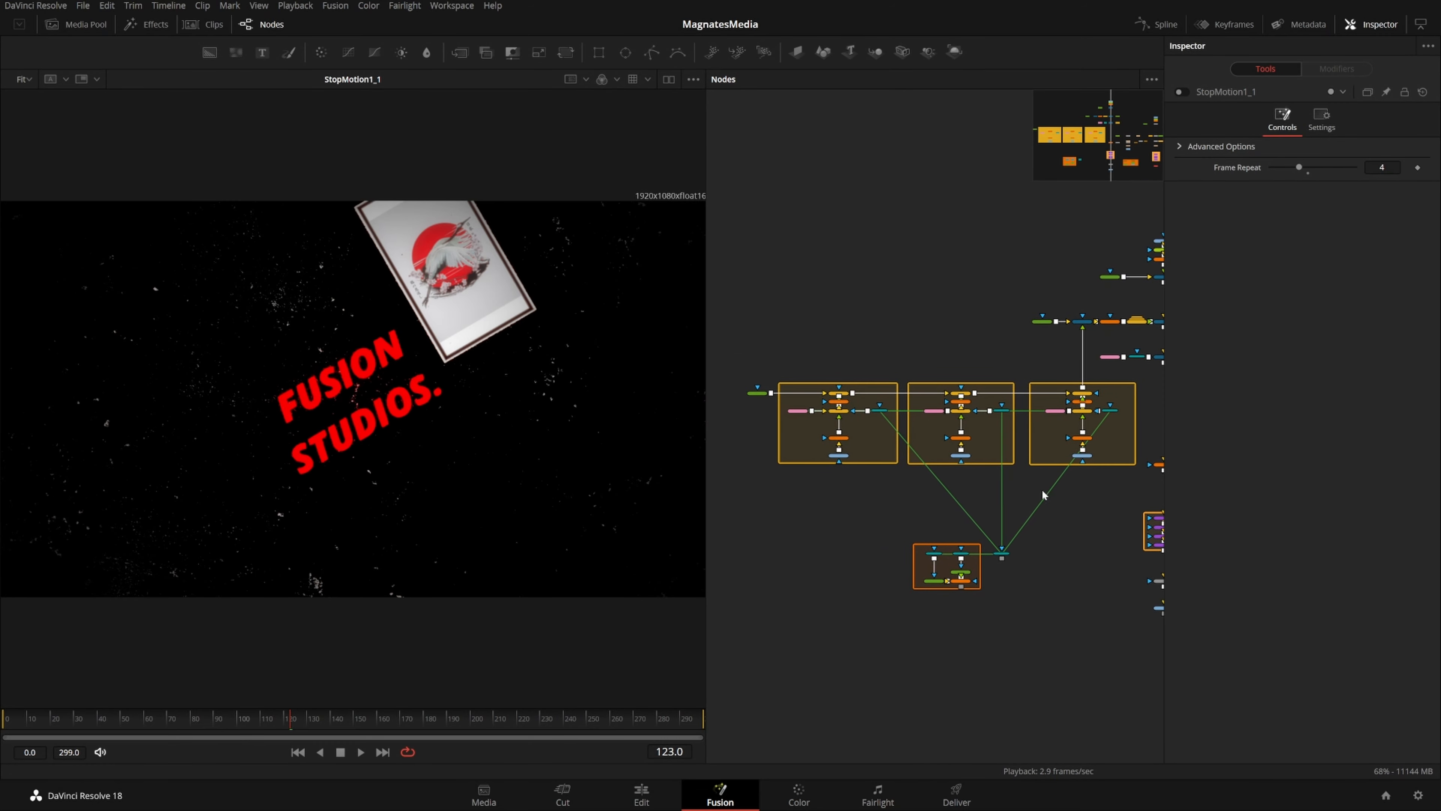
scroll(960, 474, "up", 3)
scroll(959, 474, "down", 5)
left_click_drag(760, 229, 1109, 691)
left_click_drag(1022, 638, 800, 593)
left_click(1031, 474)
left_click_drag(988, 370, 854, 603)
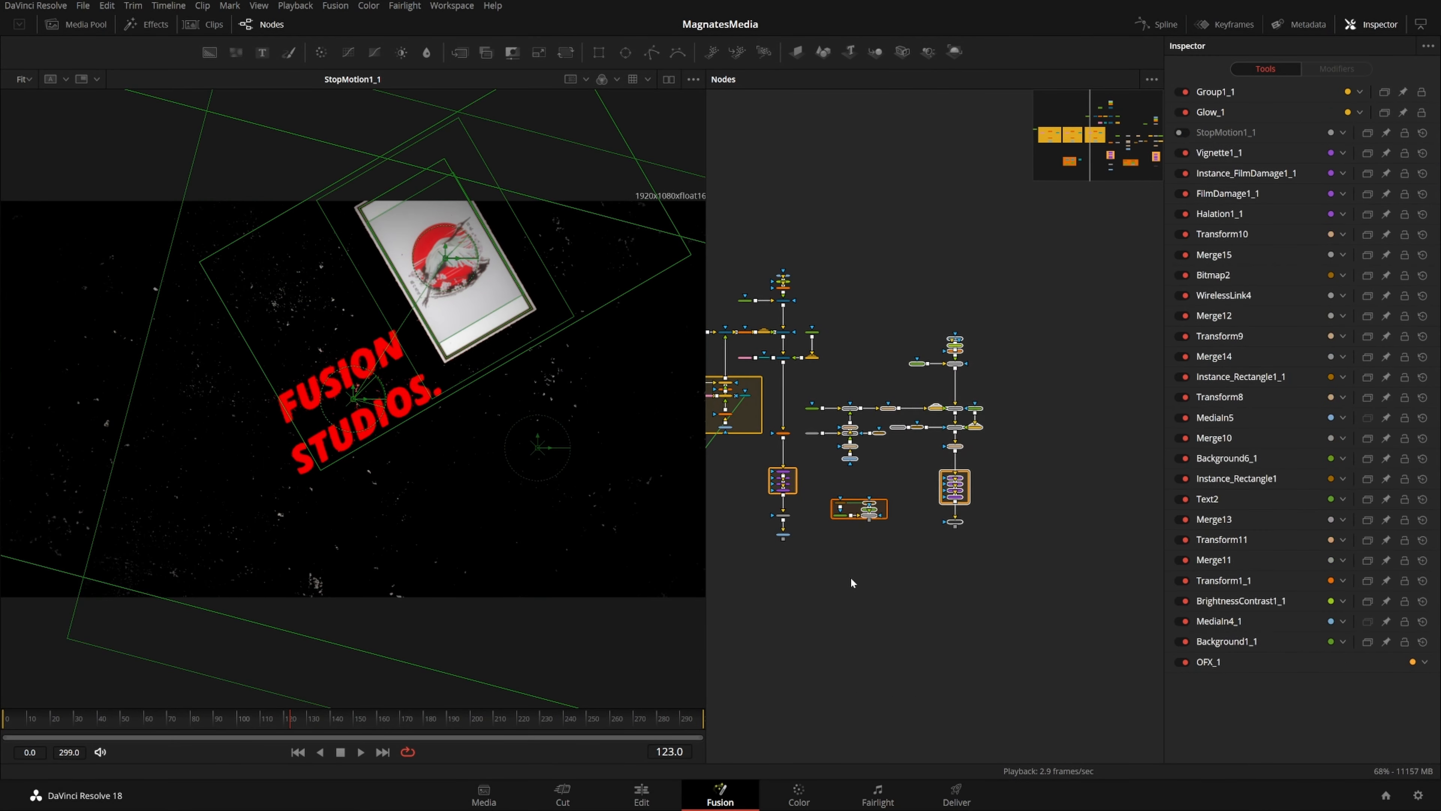
left_click_drag(819, 444, 819, 444)
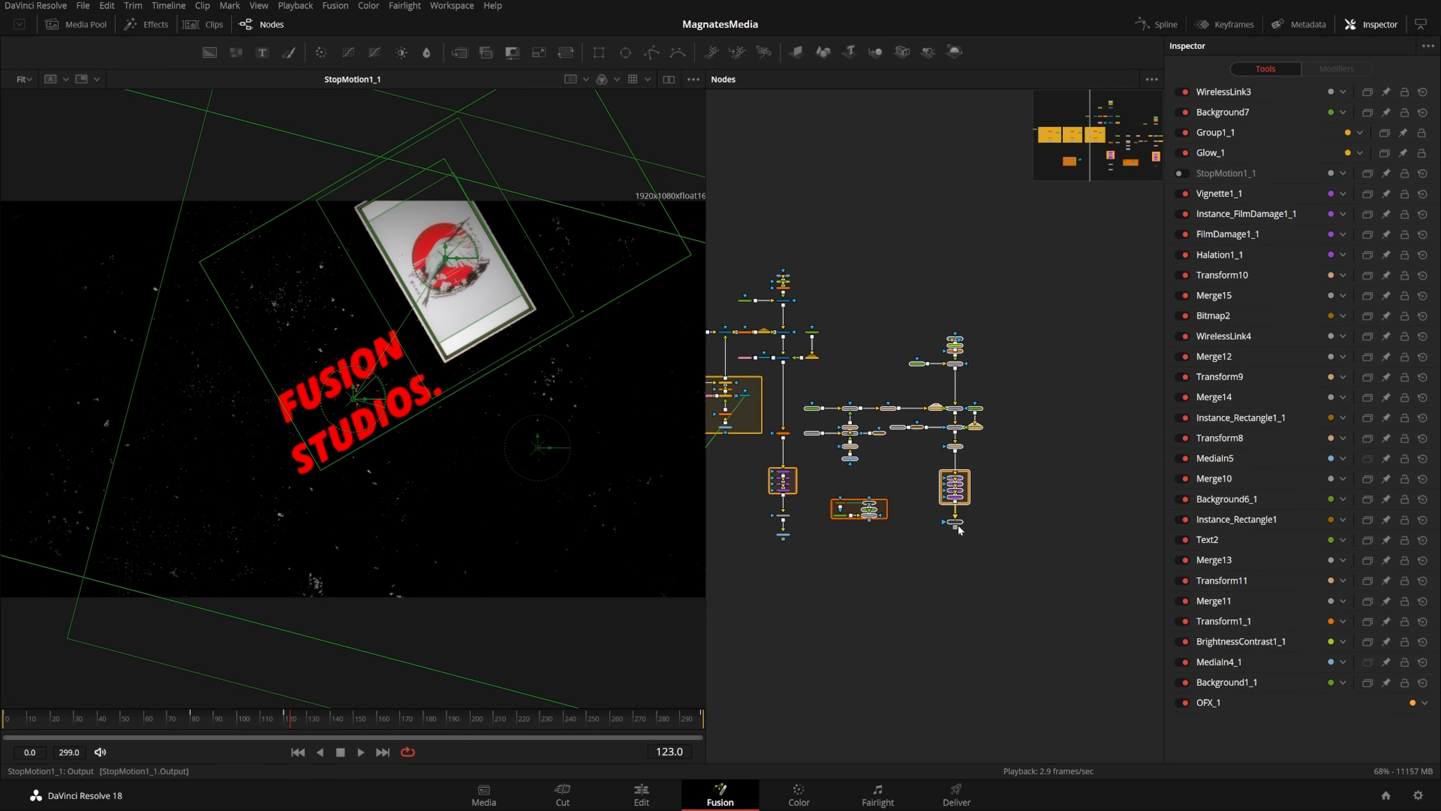
left_click_drag(800, 392, 908, 540)
left_click(1072, 444)
scroll(881, 401, "up", 3)
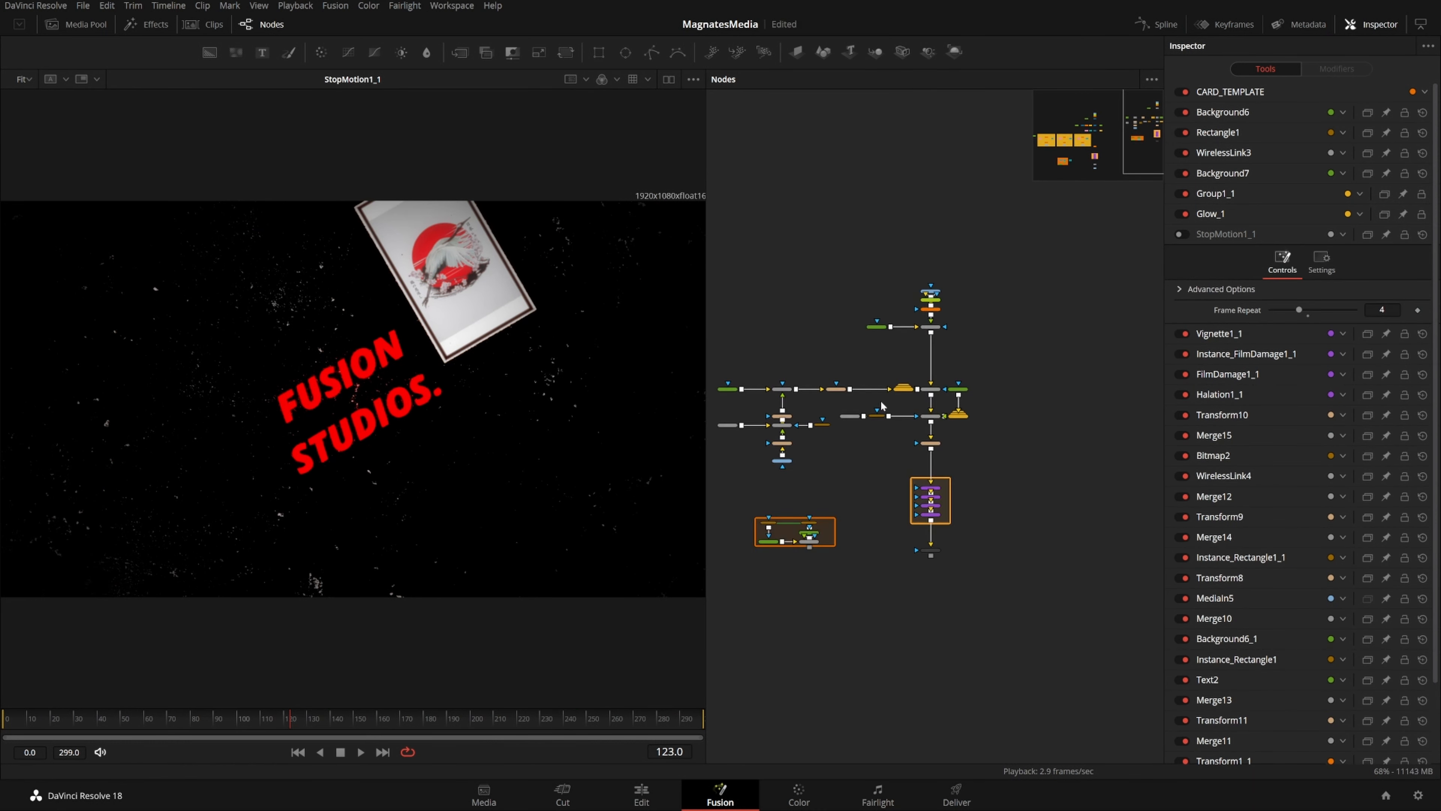
Move the card branch and the WirelessLink4 and Bitmap2 nodes closer to the main chain, and the CARD_TEMPLATE group closer beneath the card branch
scroll(881, 402, "up", 3)
scroll(926, 379, "down", 3)
left_click_drag(925, 379, 985, 373)
scroll(943, 422, "up", 3)
left_click_drag(943, 423, 995, 456)
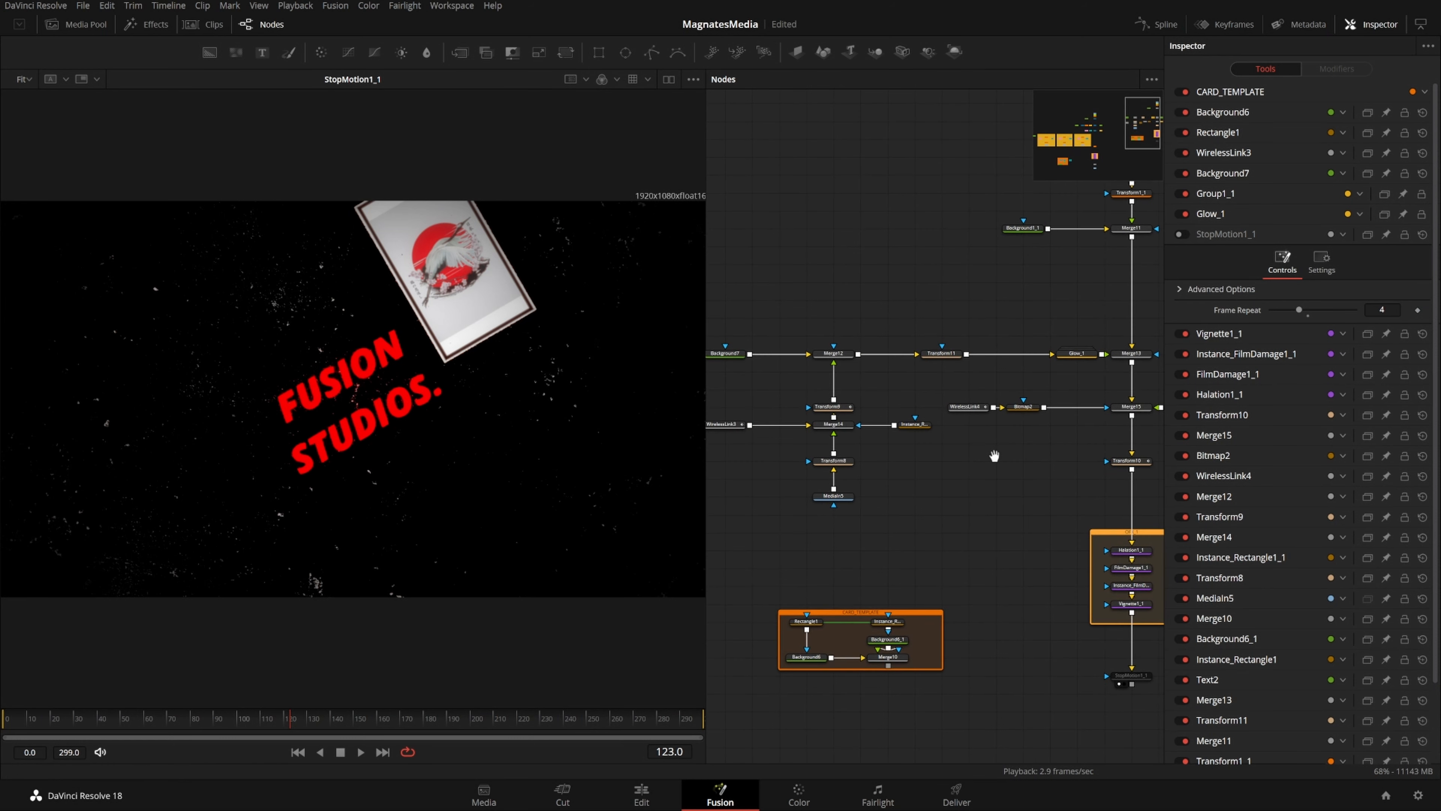
scroll(949, 468, "down", 2)
left_click_drag(761, 375, 925, 511)
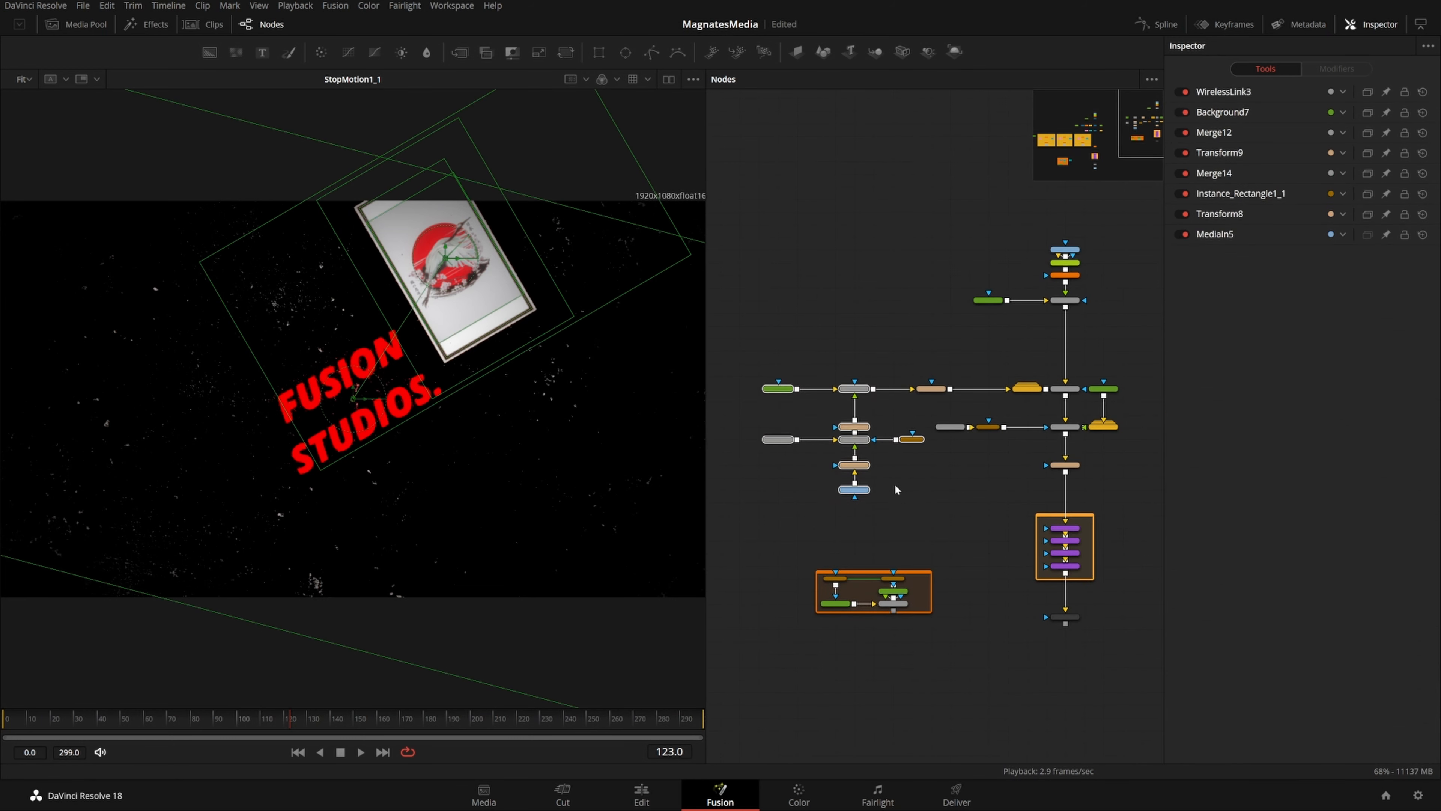
left_click_drag(988, 427, 1025, 425)
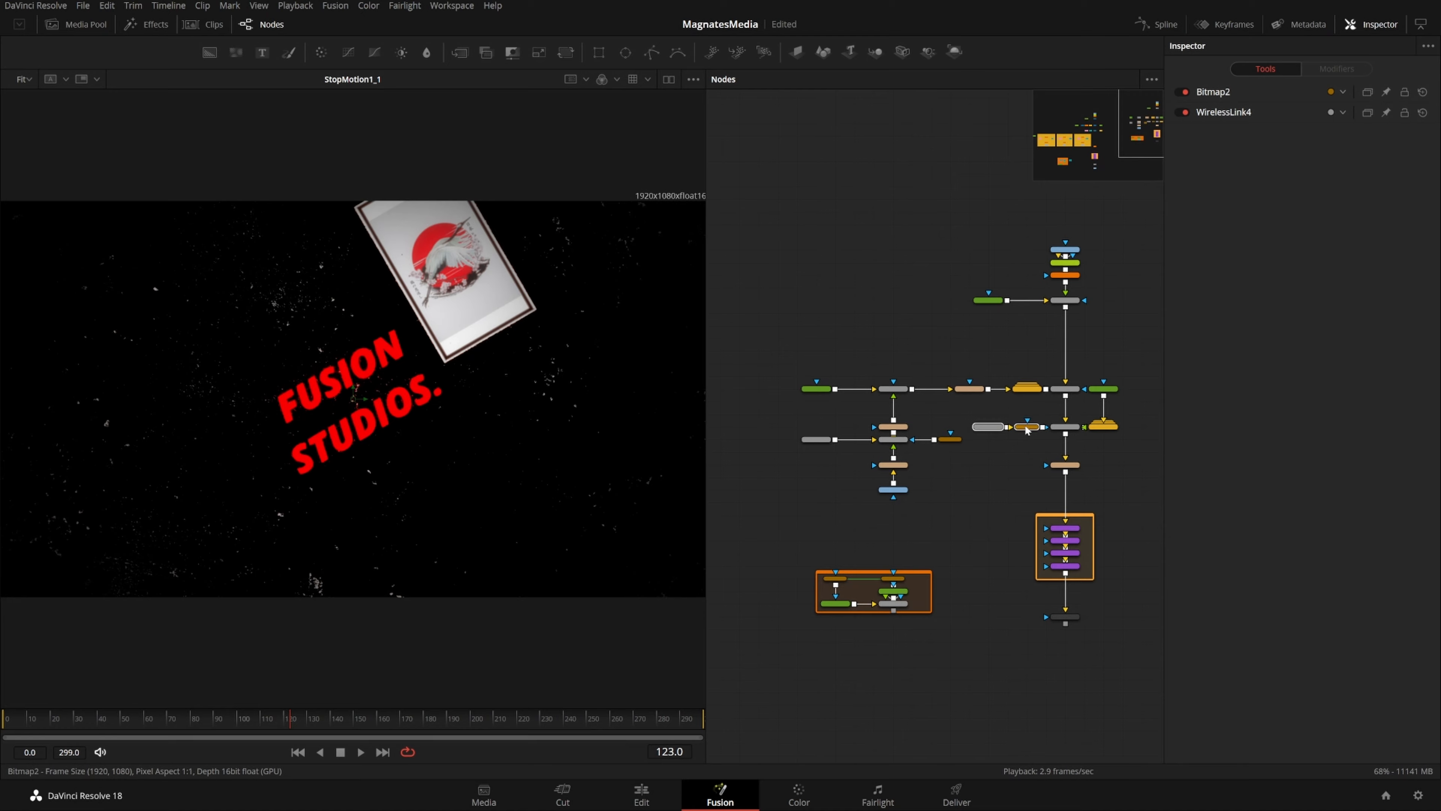
left_click_drag(792, 366, 842, 447)
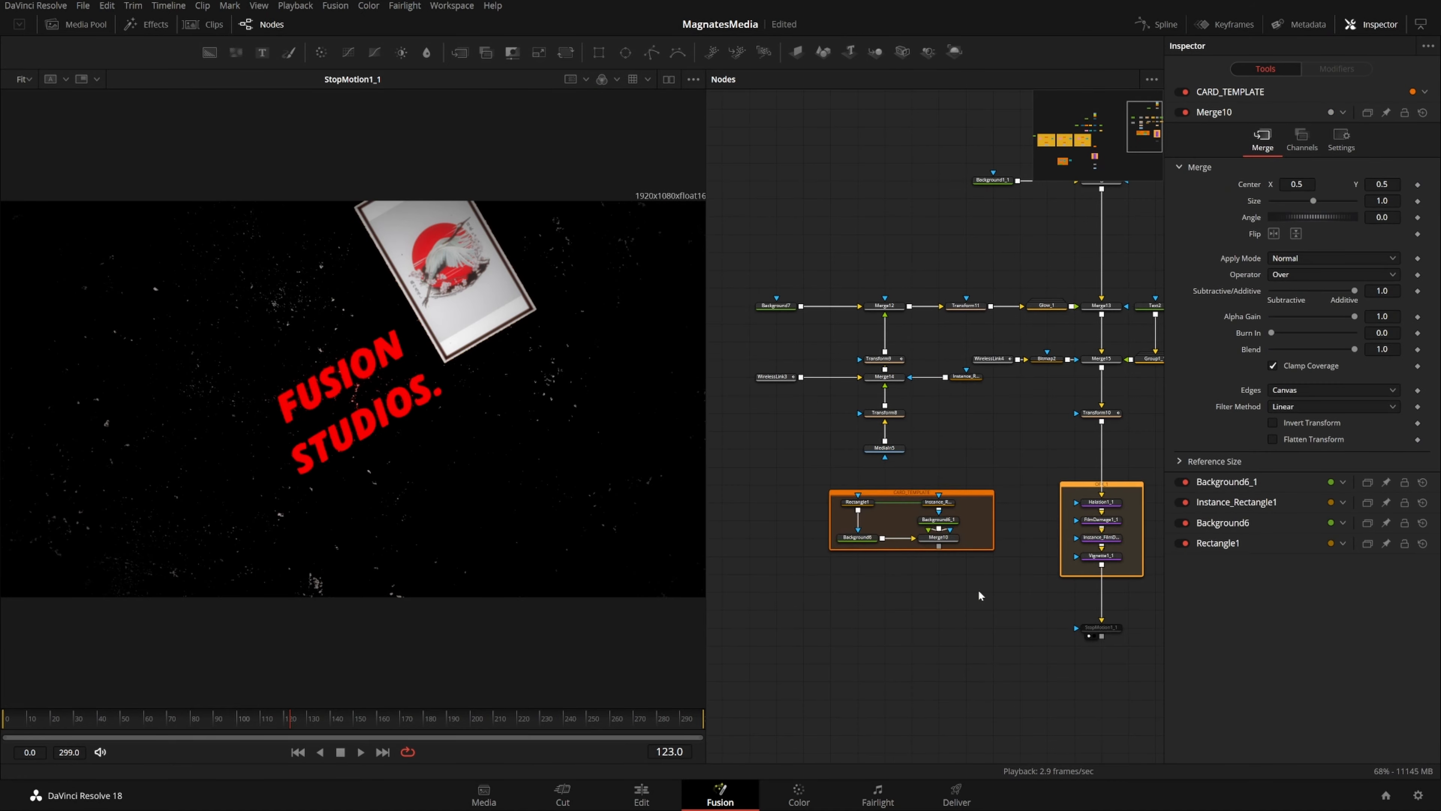
left_click_drag(978, 591, 950, 700)
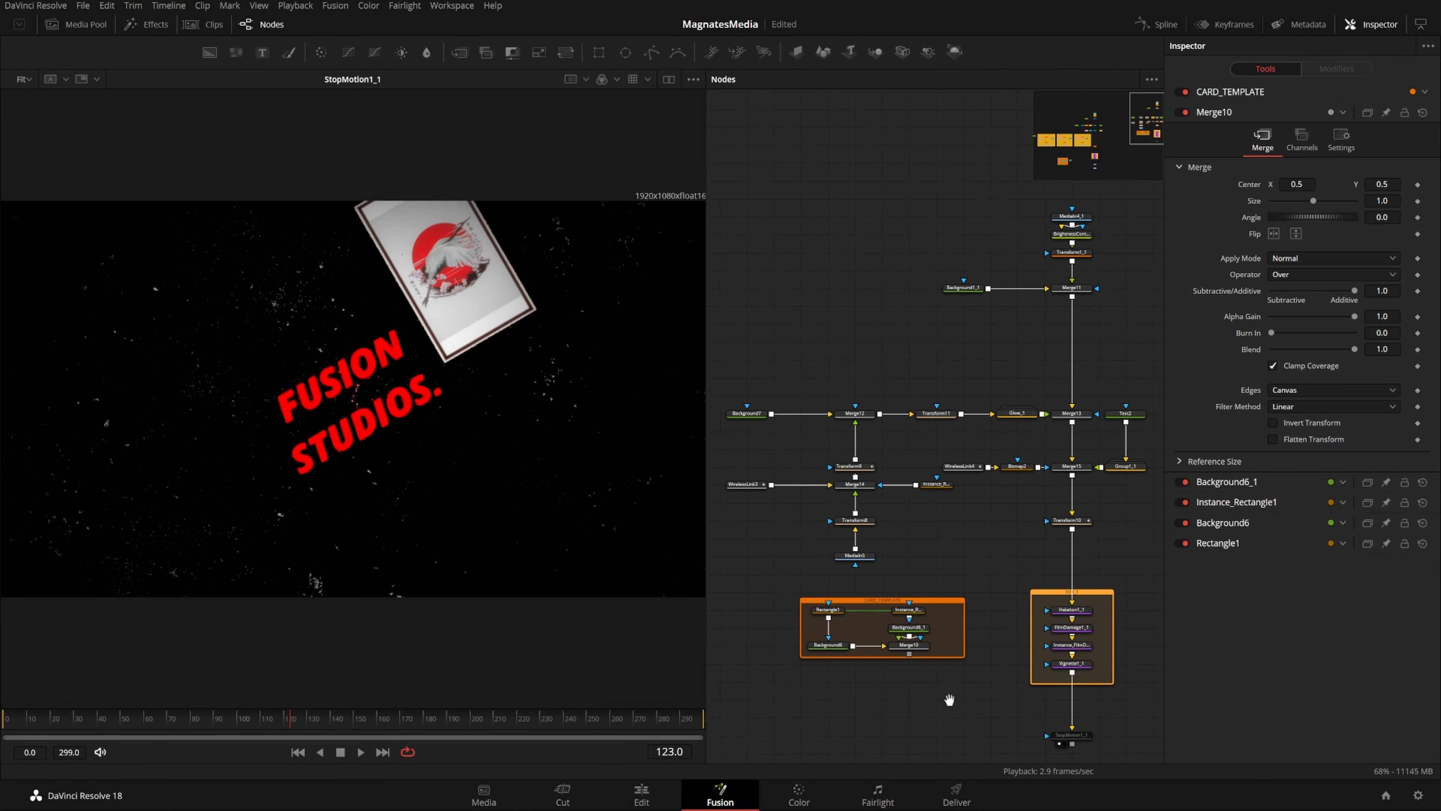
Reposition all nodes of the second composition and realign them with the OFX_1 group so it surrounds the four film effect nodes
left_click_drag(1112, 176, 743, 767)
left_click(1069, 657)
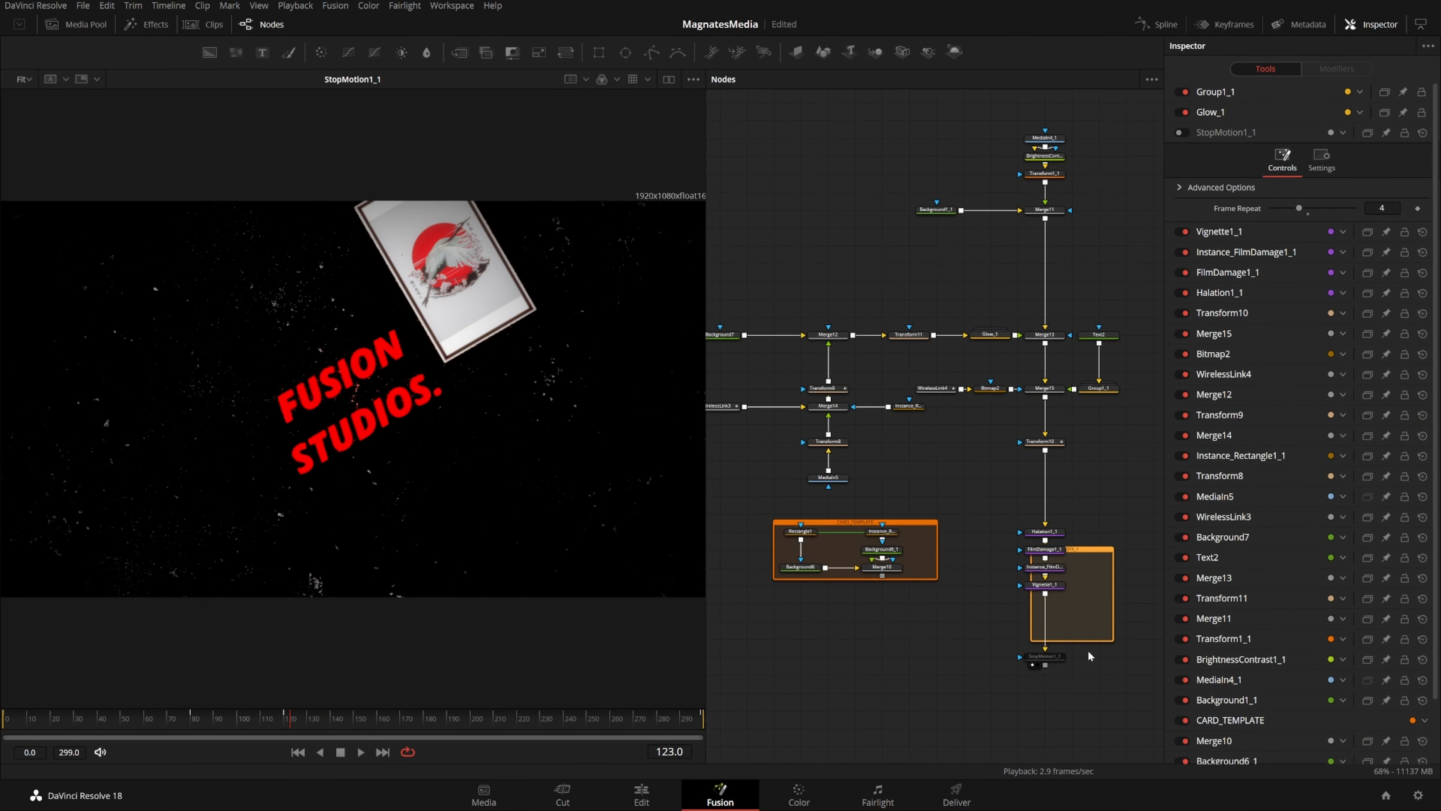
scroll(1082, 363, "down", 2)
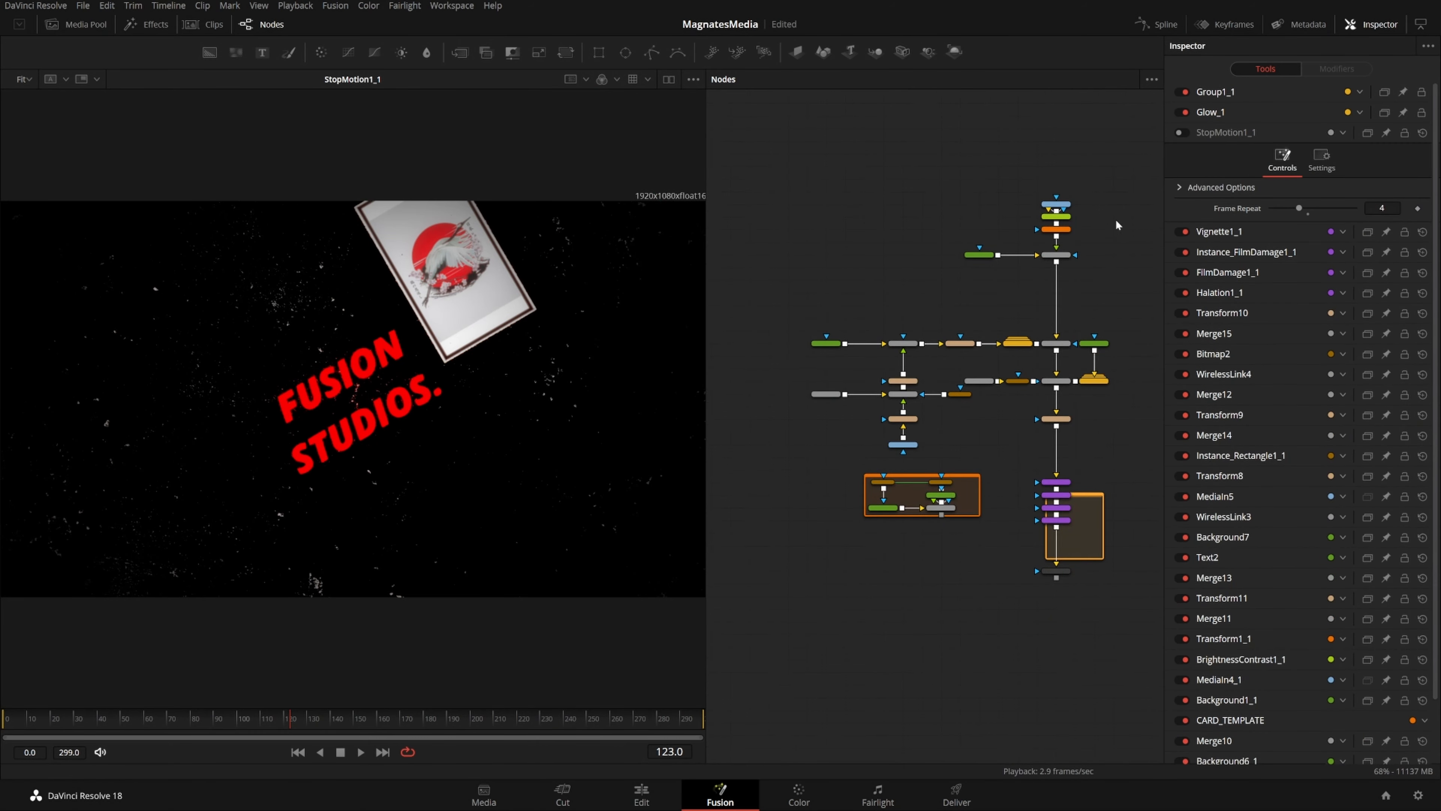
left_click_drag(1120, 178, 812, 653)
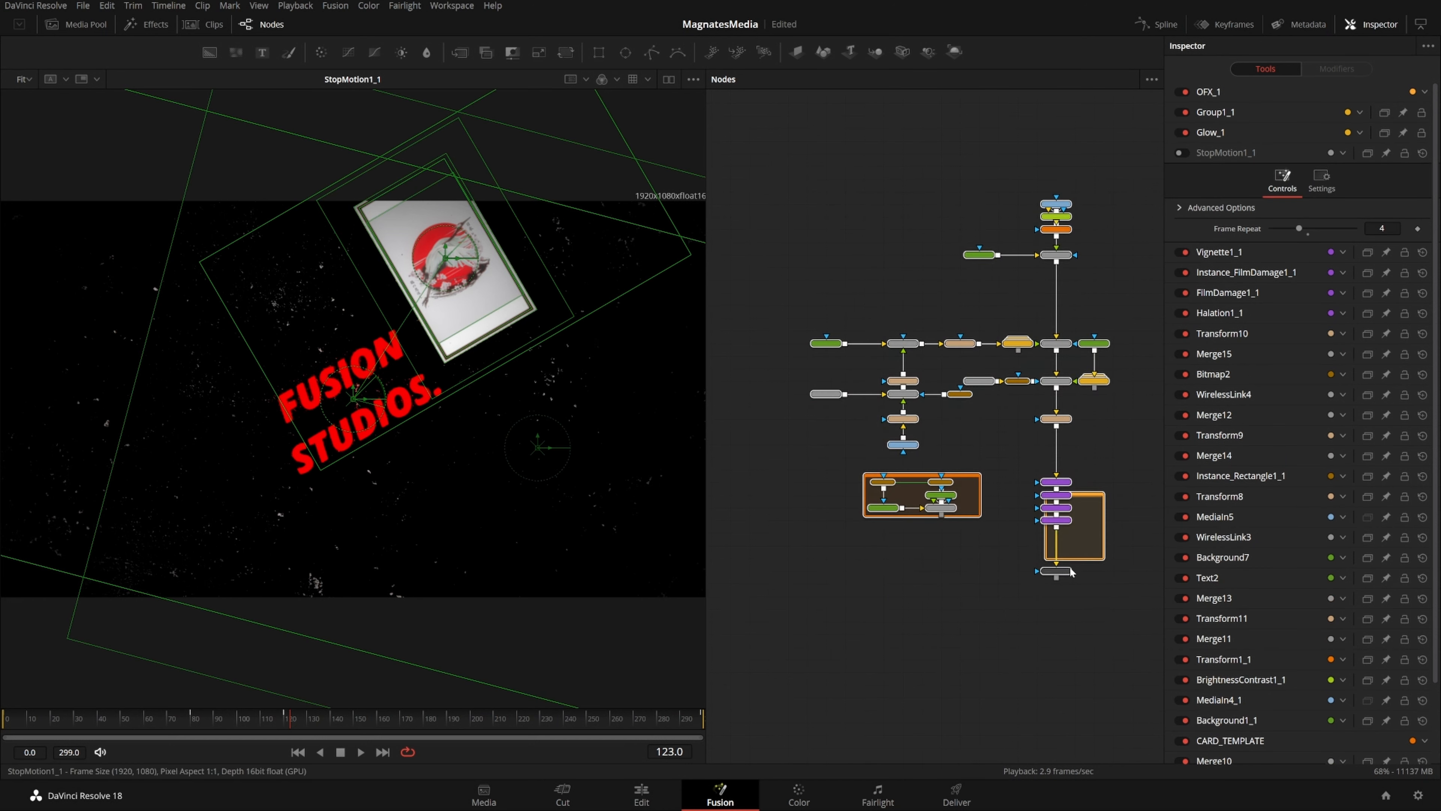
left_click(1087, 495, "ctrl")
left_click_drag(1061, 575, 1075, 598)
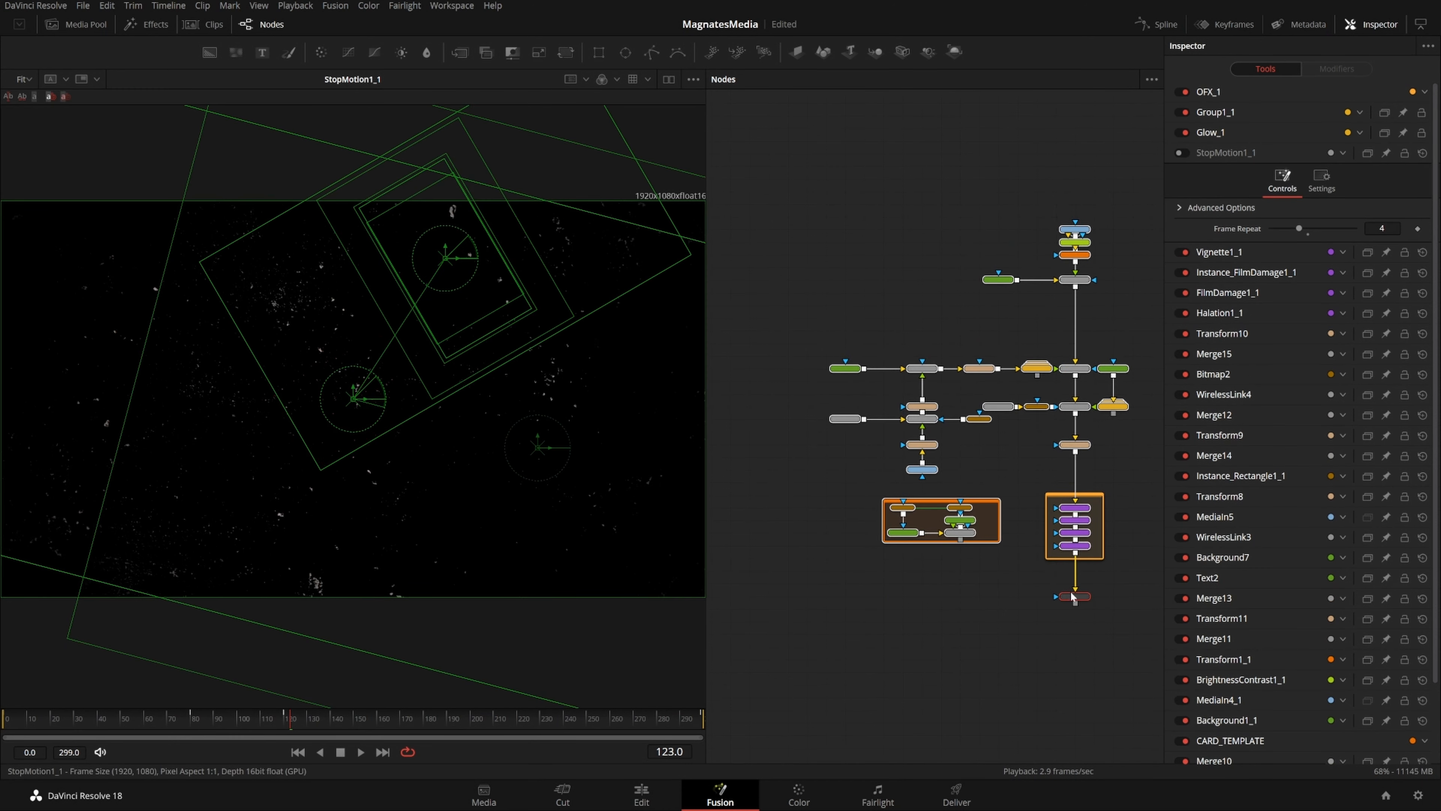
left_click(1100, 586)
key("ctrl+b")
left_click(692, 517)
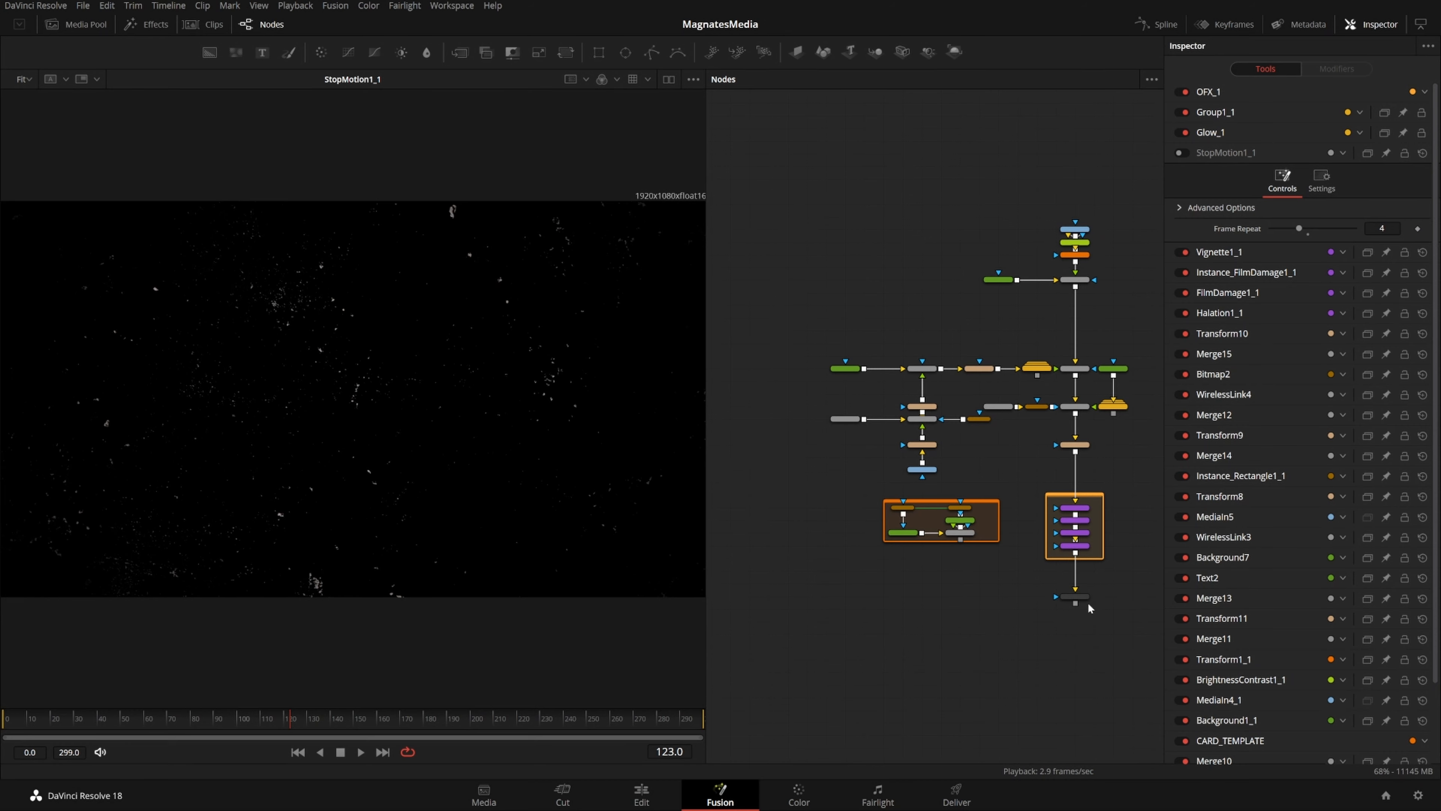
Scrub to frame 110 and darken the Text2 color to #820000
scroll(1082, 570, "up", 3)
scroll(1046, 591, "down", 3)
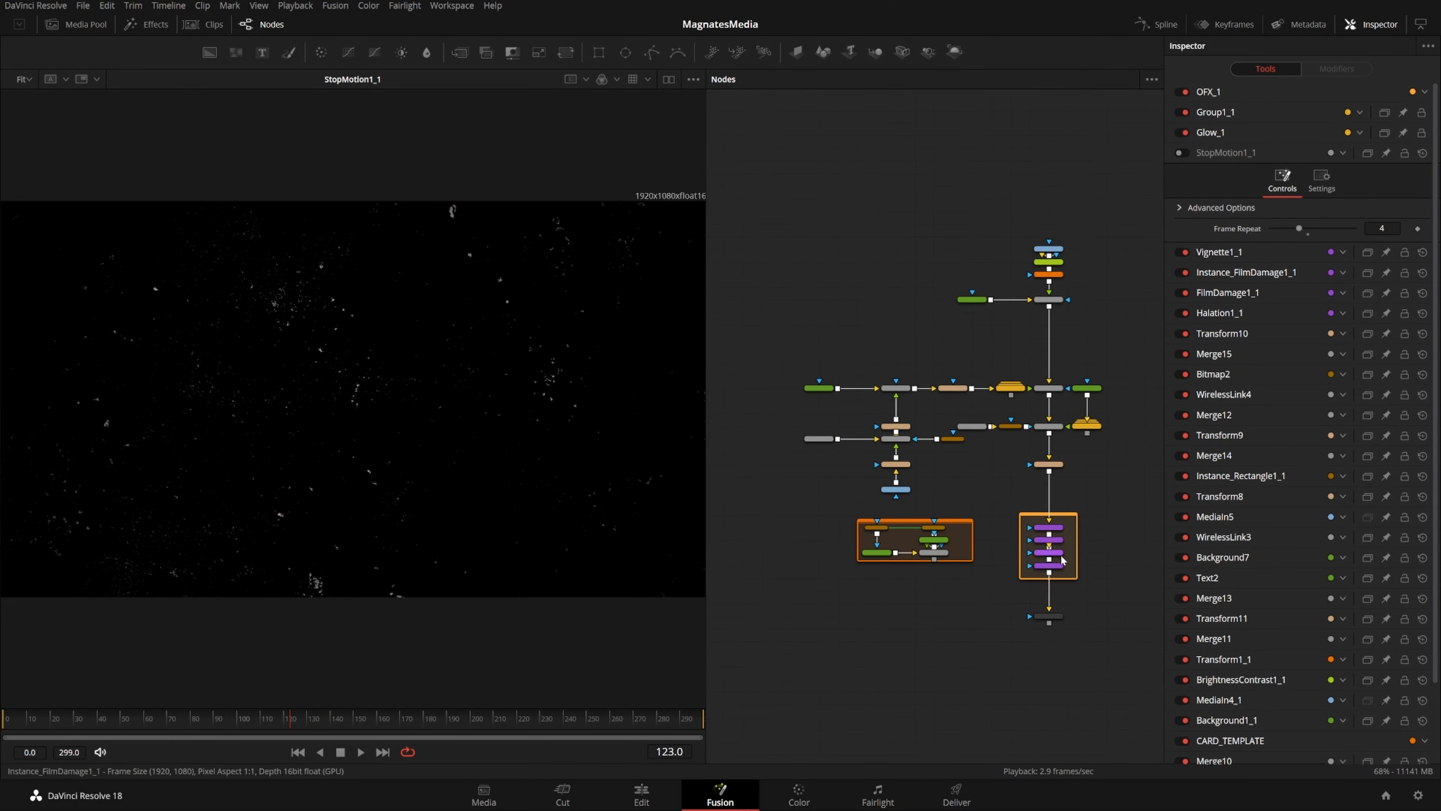
scroll(1086, 500, "up", 4)
scroll(1087, 501, "down", 2)
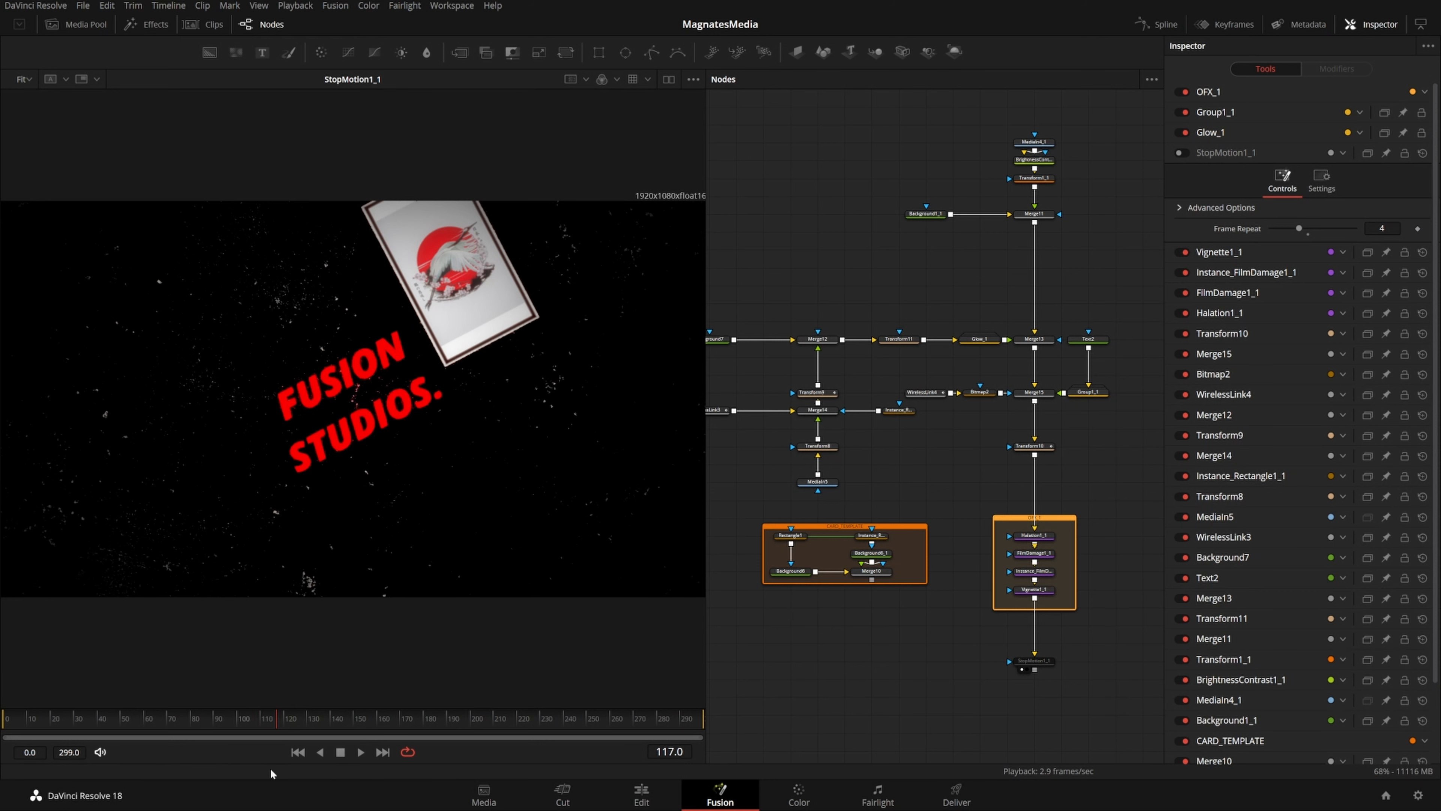
left_click_drag(302, 715, 260, 719)
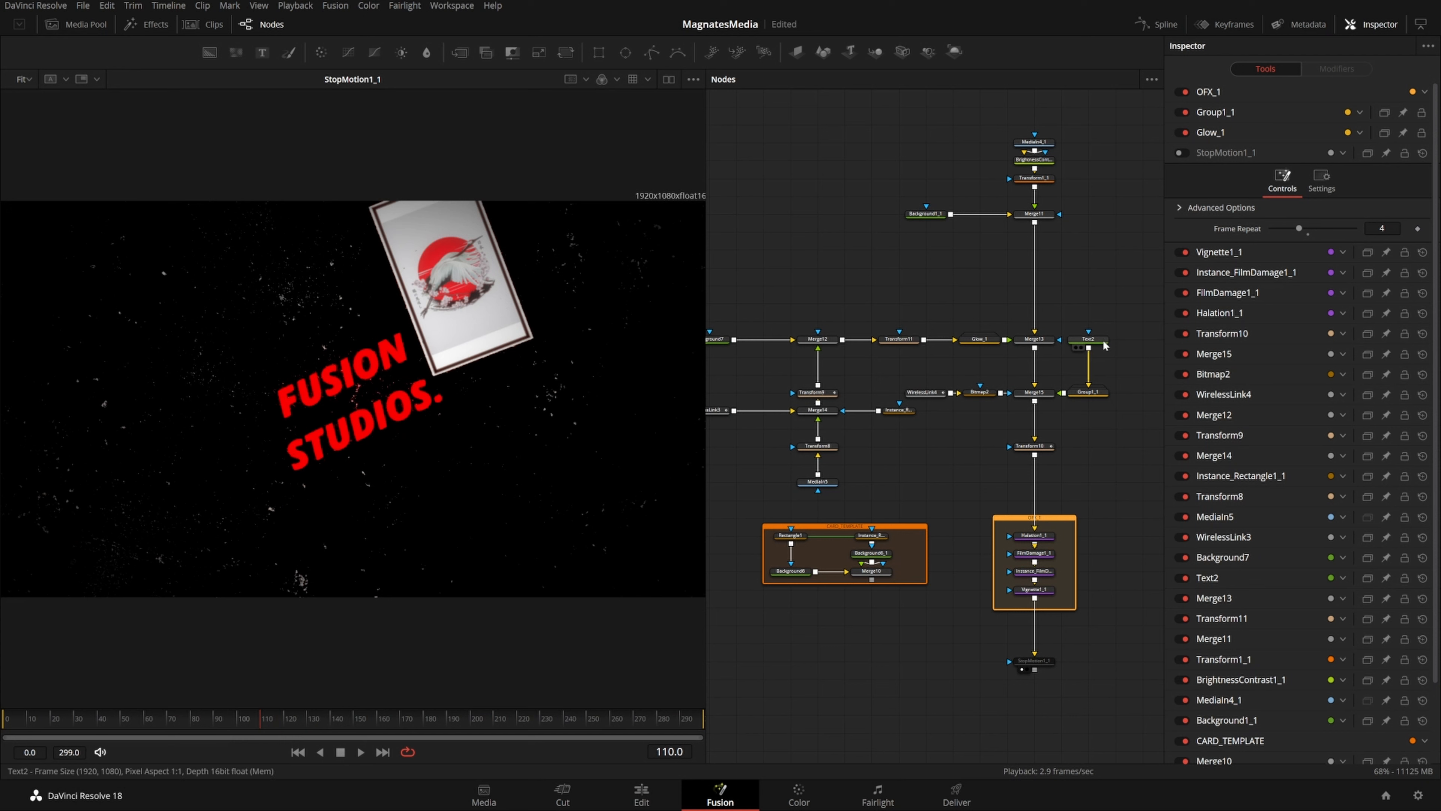
left_click(1088, 339)
left_click(1306, 333)
left_click_drag(881, 328, 878, 339)
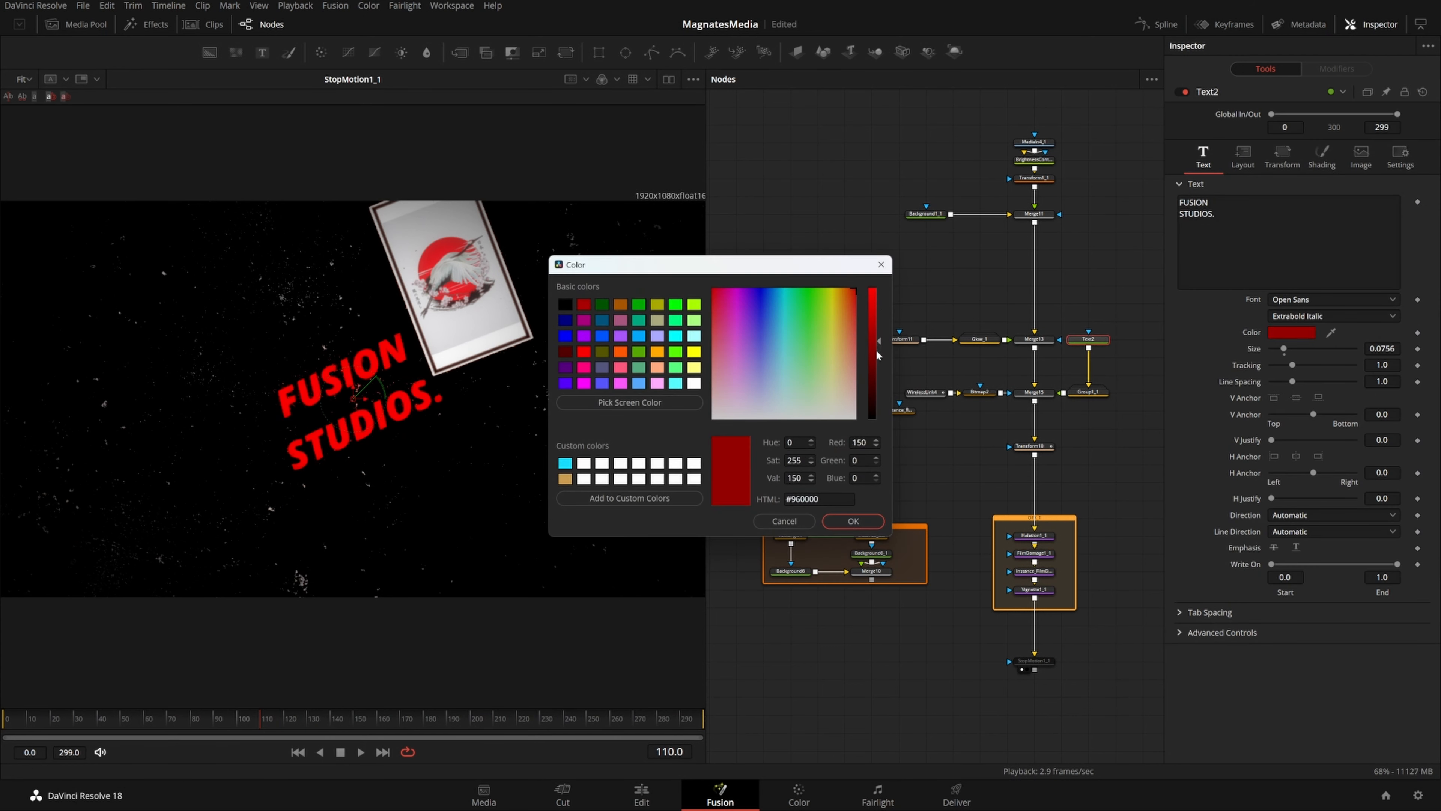
left_click_drag(875, 350, 881, 350)
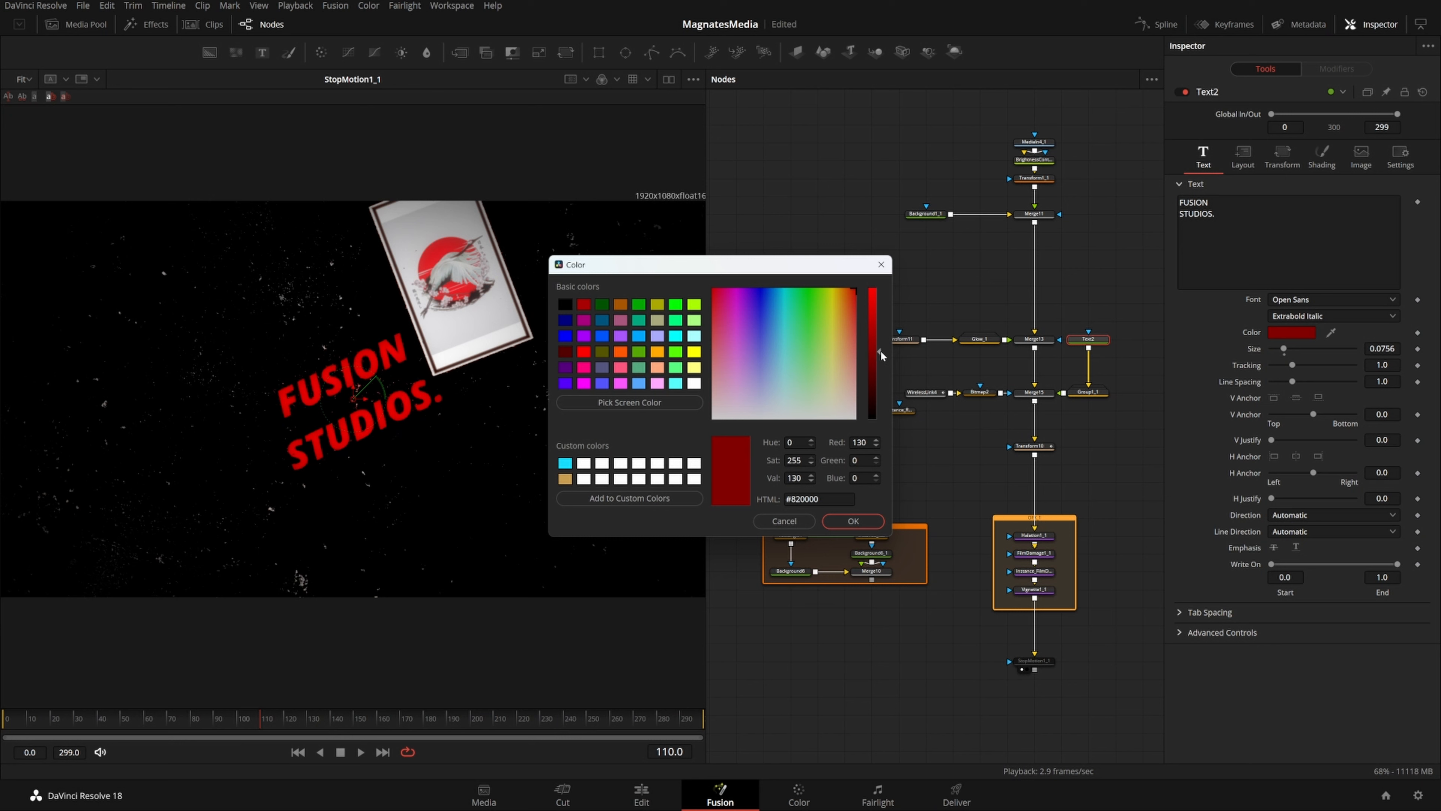
left_click(846, 514)
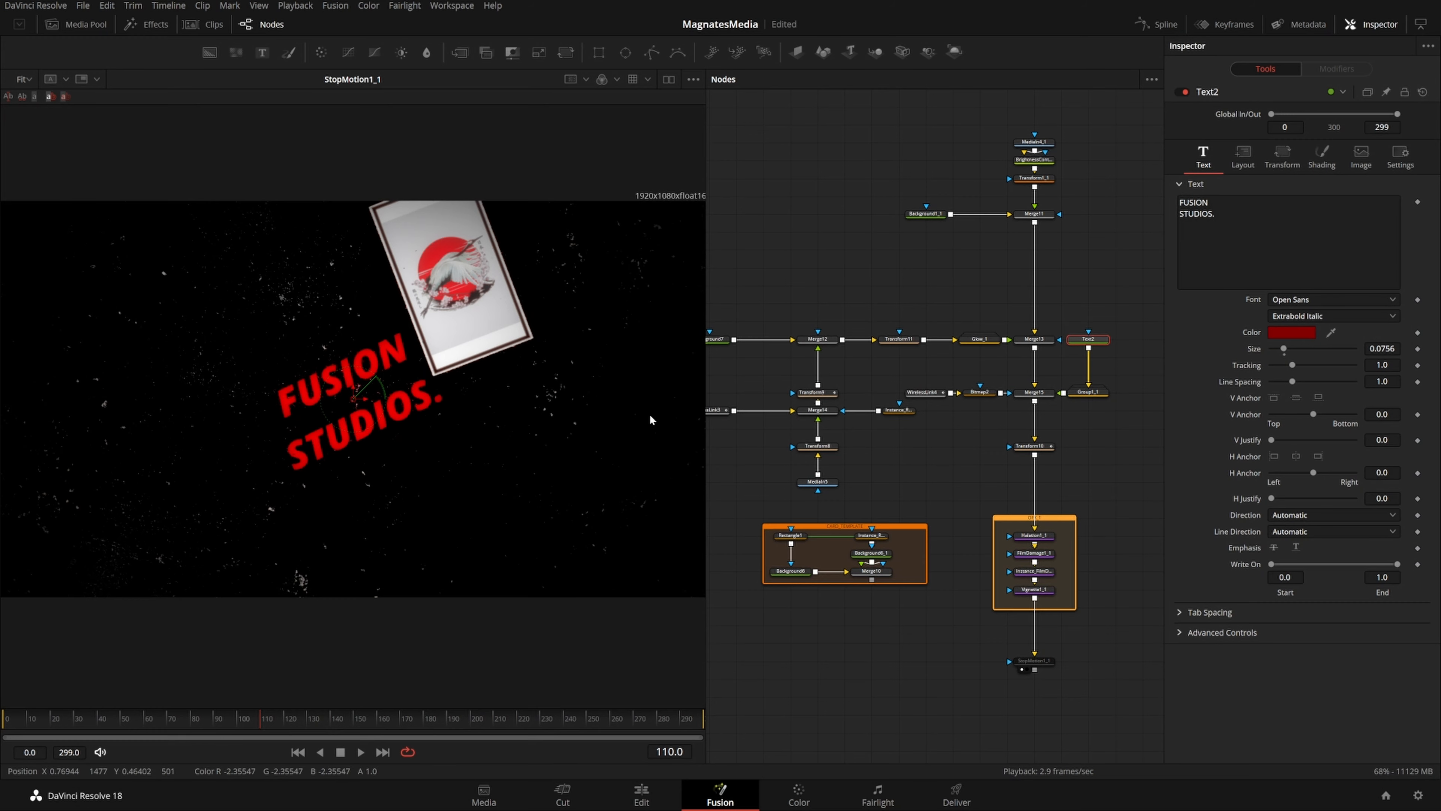
Move the card branch, including Background7, WirelessLink3 and Instance_Rectangle1_1, away from Transform11 to make room for another card
scroll(826, 271, "left", 3)
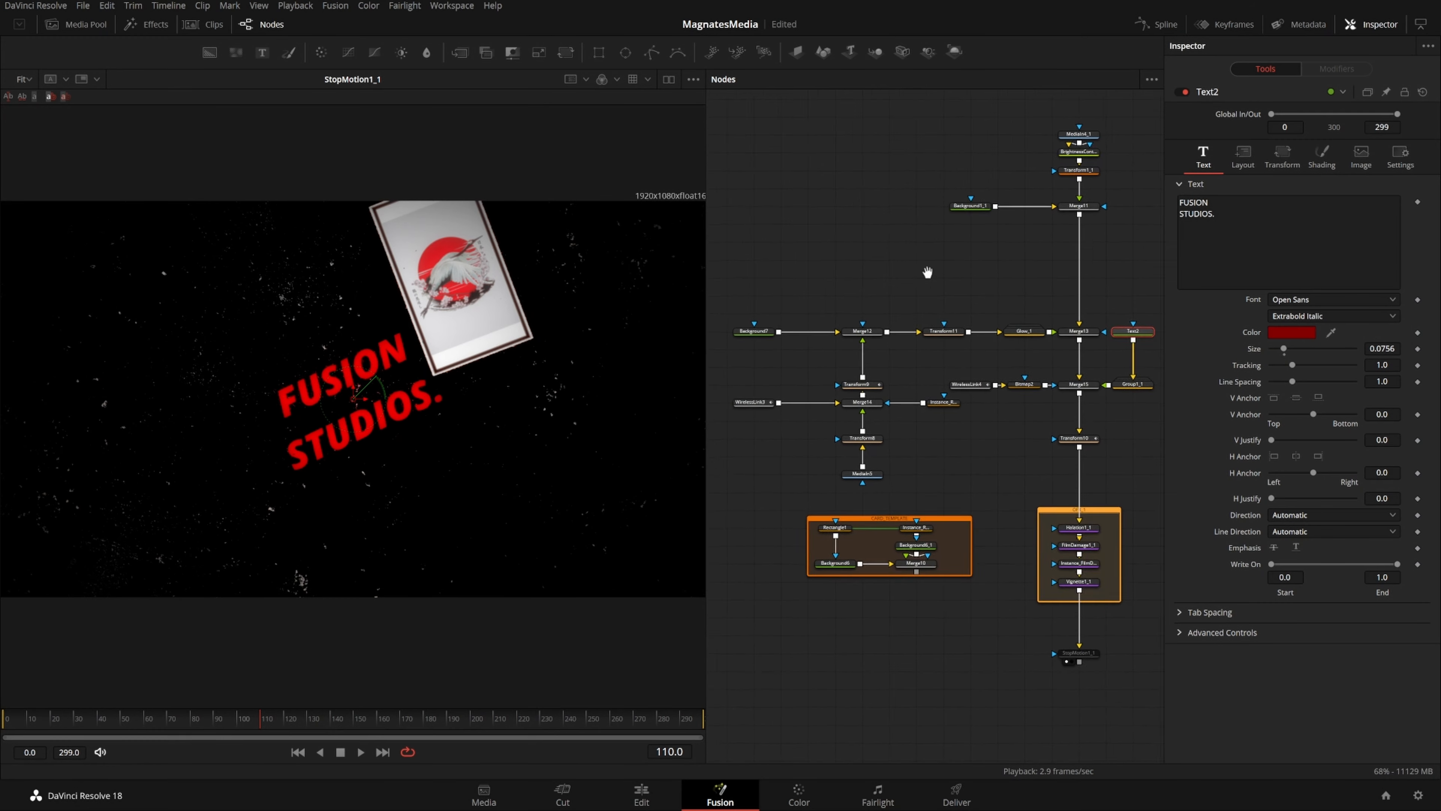
left_click_drag(771, 287, 970, 474)
left_click(996, 397, "ctrl")
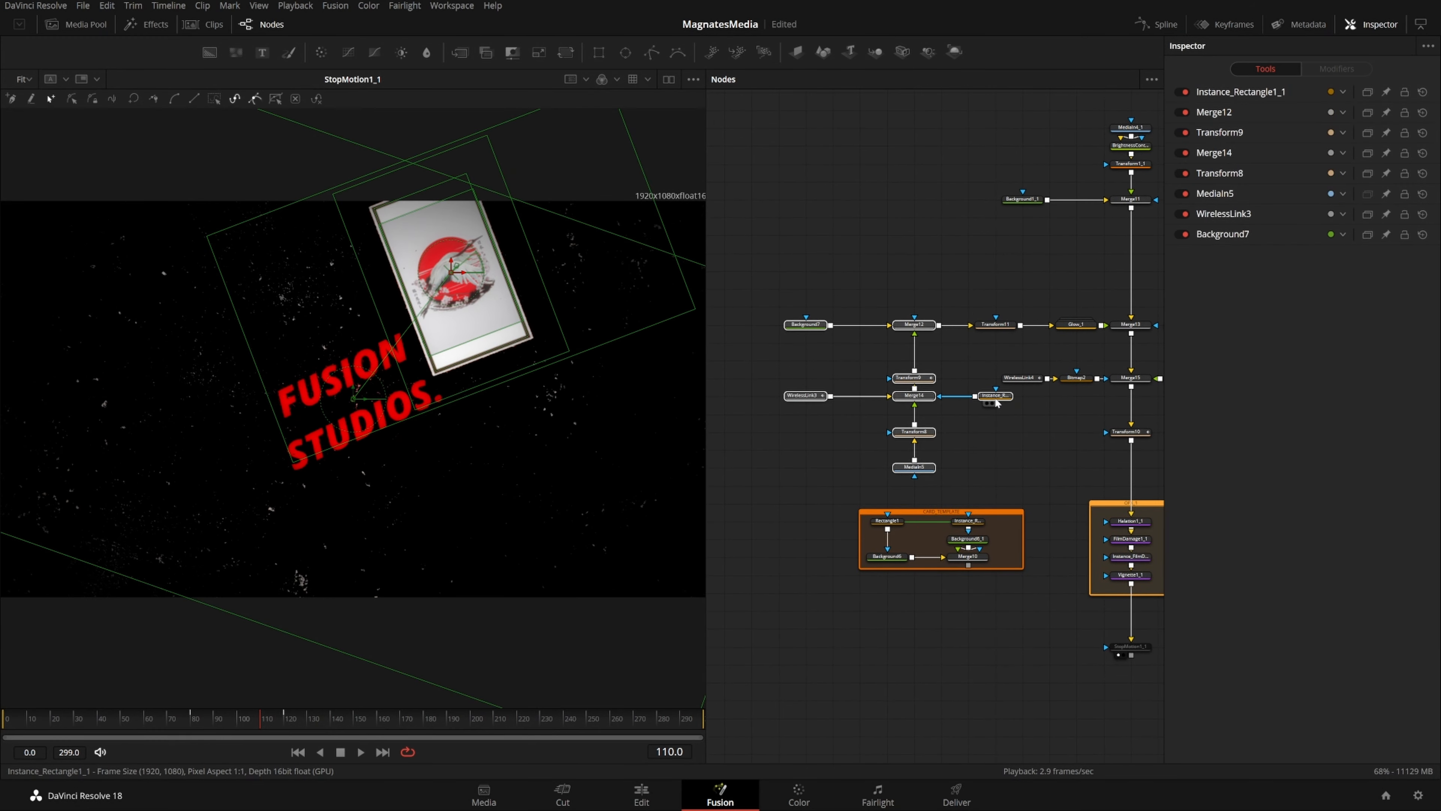
scroll(996, 401, "down", 3)
left_click_drag(1101, 437, 941, 437)
Duplicate the card branch without Background7 and insert the copied Merge12_1 between Merge12 and Transform11
left_click(846, 401, "ctrl")
left_click(849, 437, "ctrl")
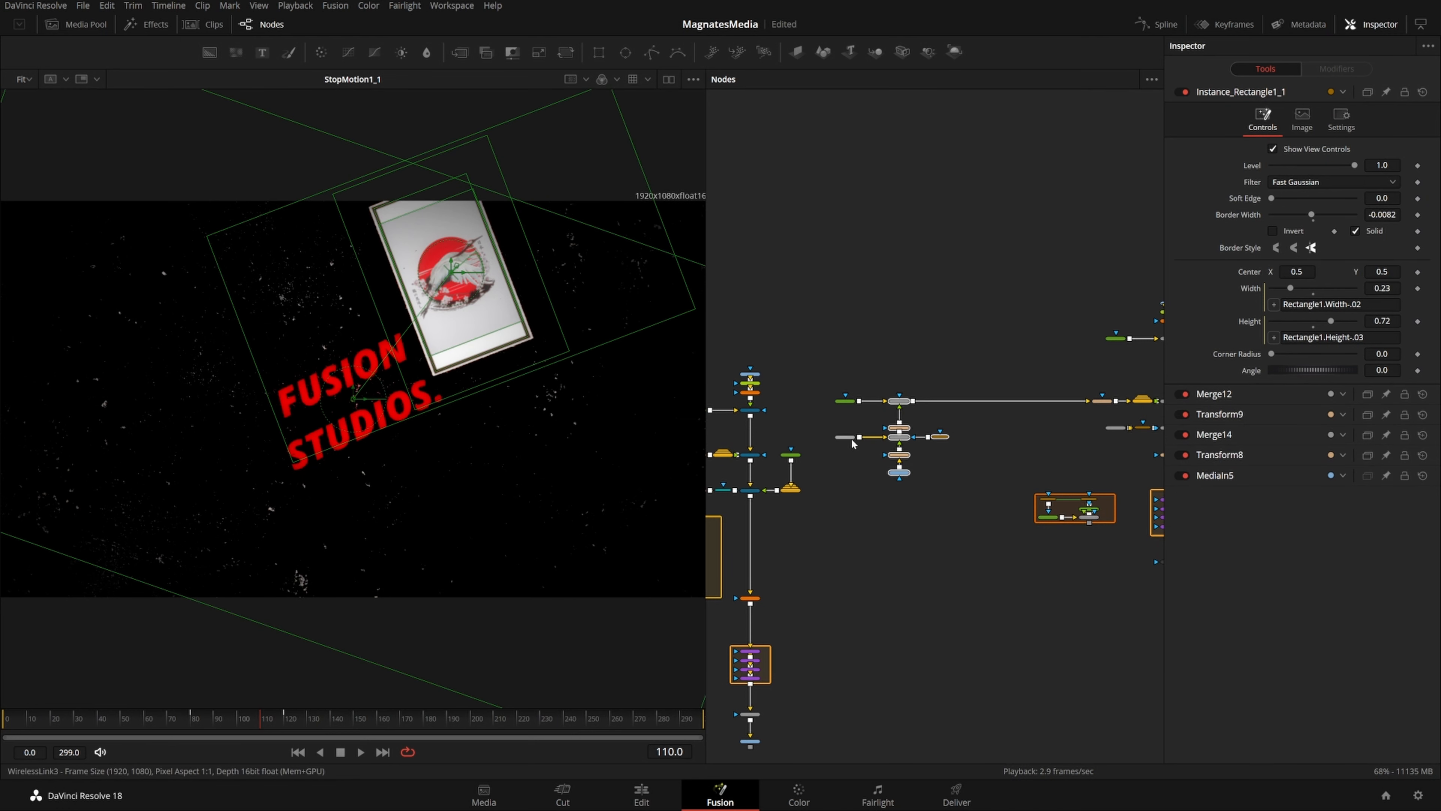
left_click(850, 438, "ctrl")
key("ctrl+c")
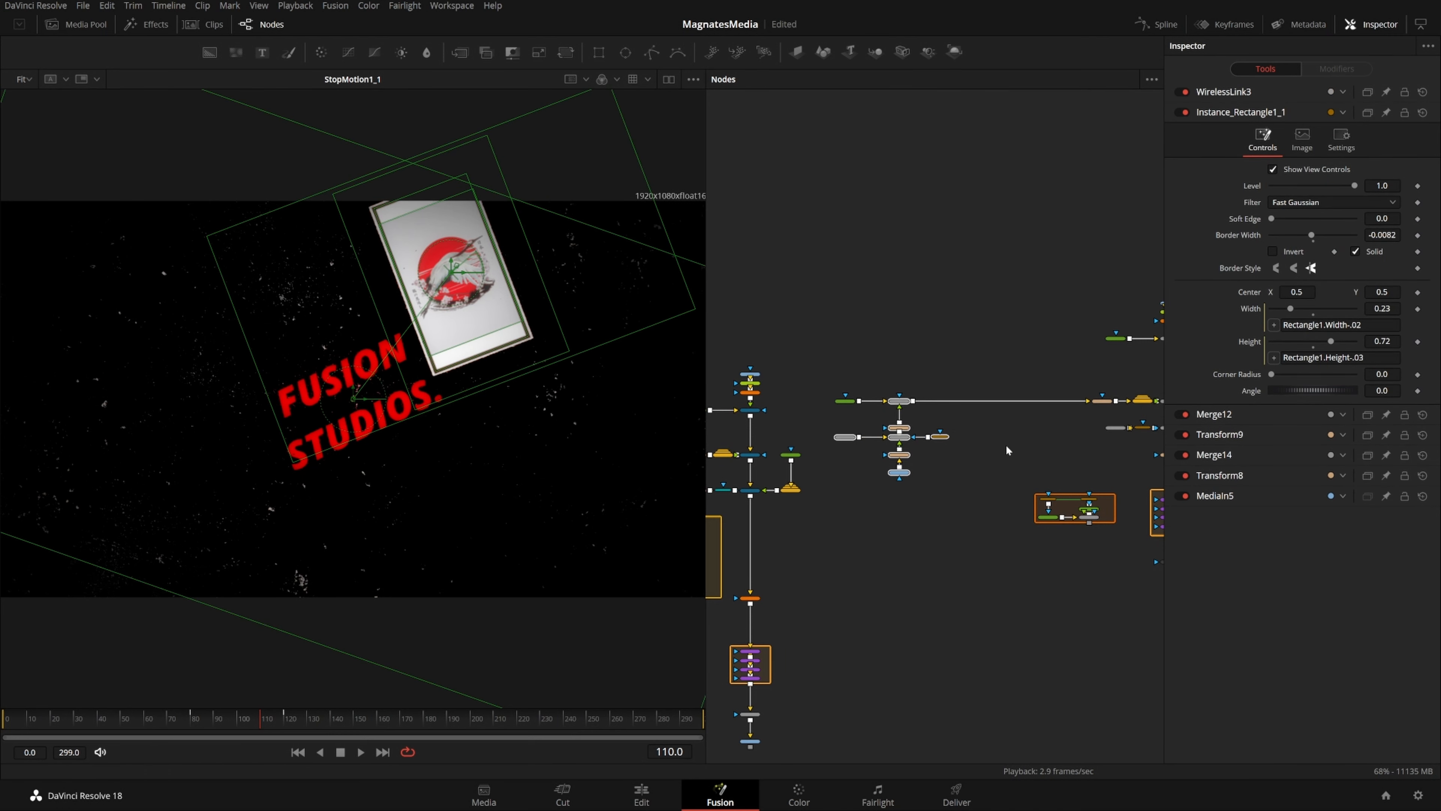
left_click(1014, 448)
key("ctrl+v")
left_click_drag(1015, 447, 1024, 476)
left_click(1059, 458)
scroll(1032, 437, "up", 3)
left_click(1013, 368)
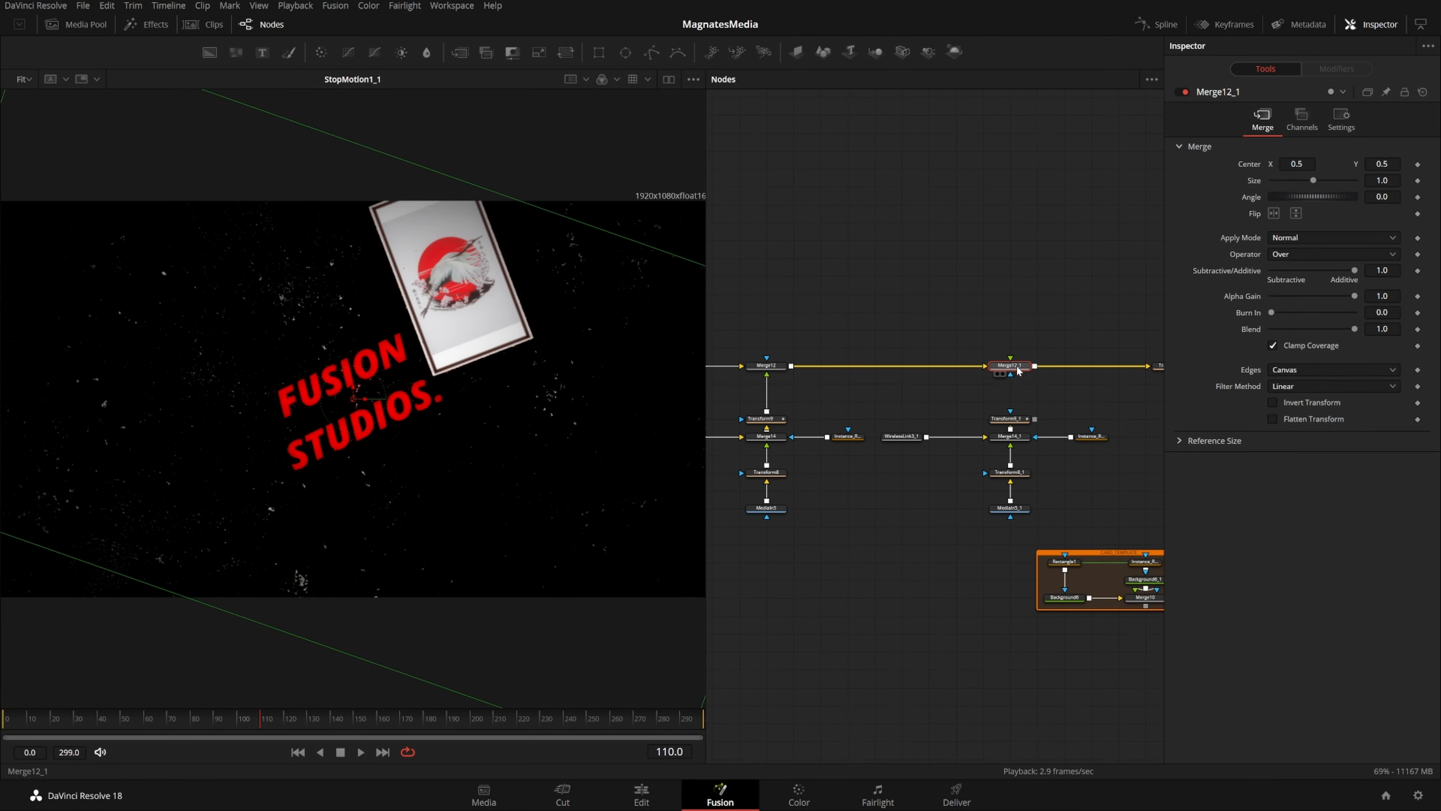
At frame 80, set the Angle of the copied card's Transform9_1 to 41.7
left_click(1016, 511)
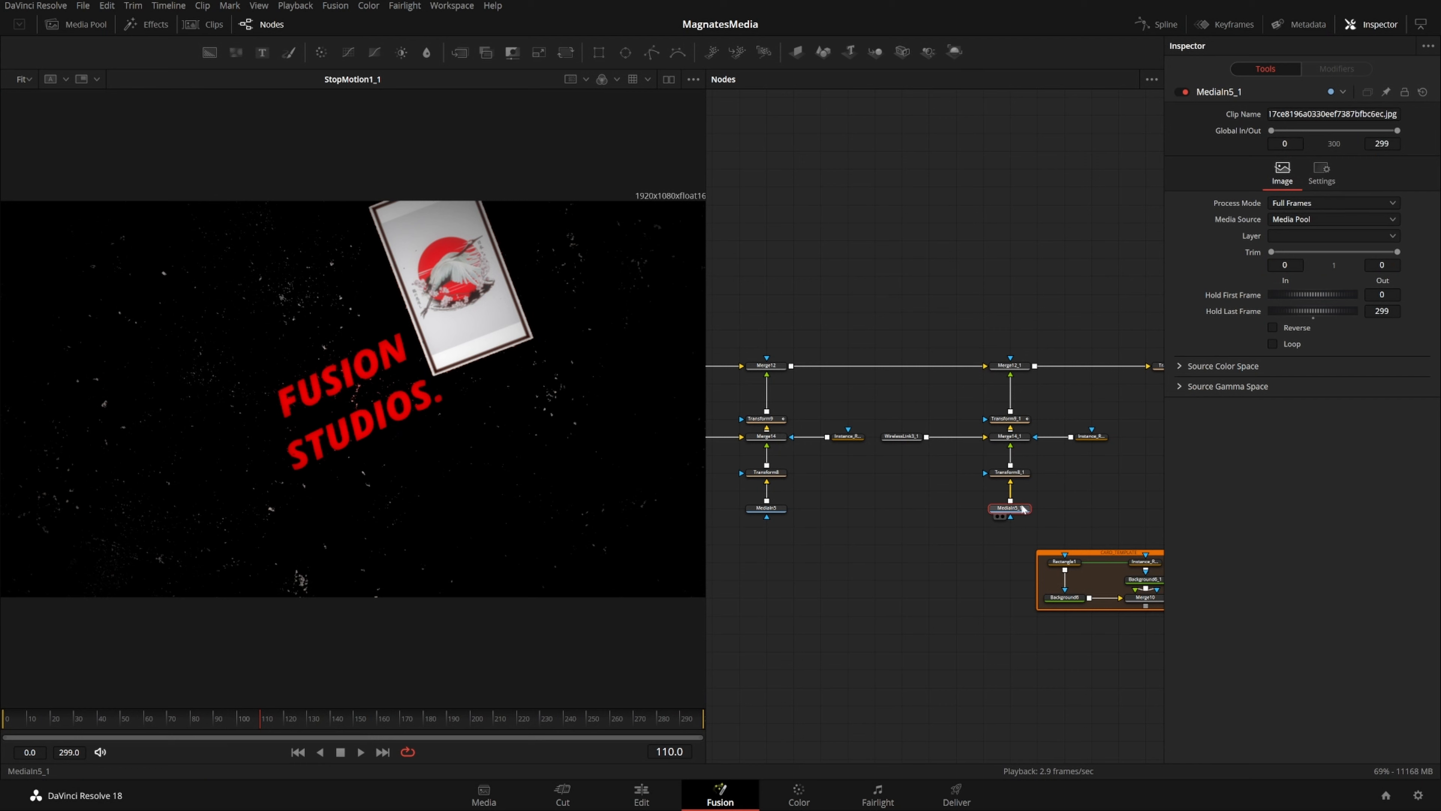
left_click(1015, 420)
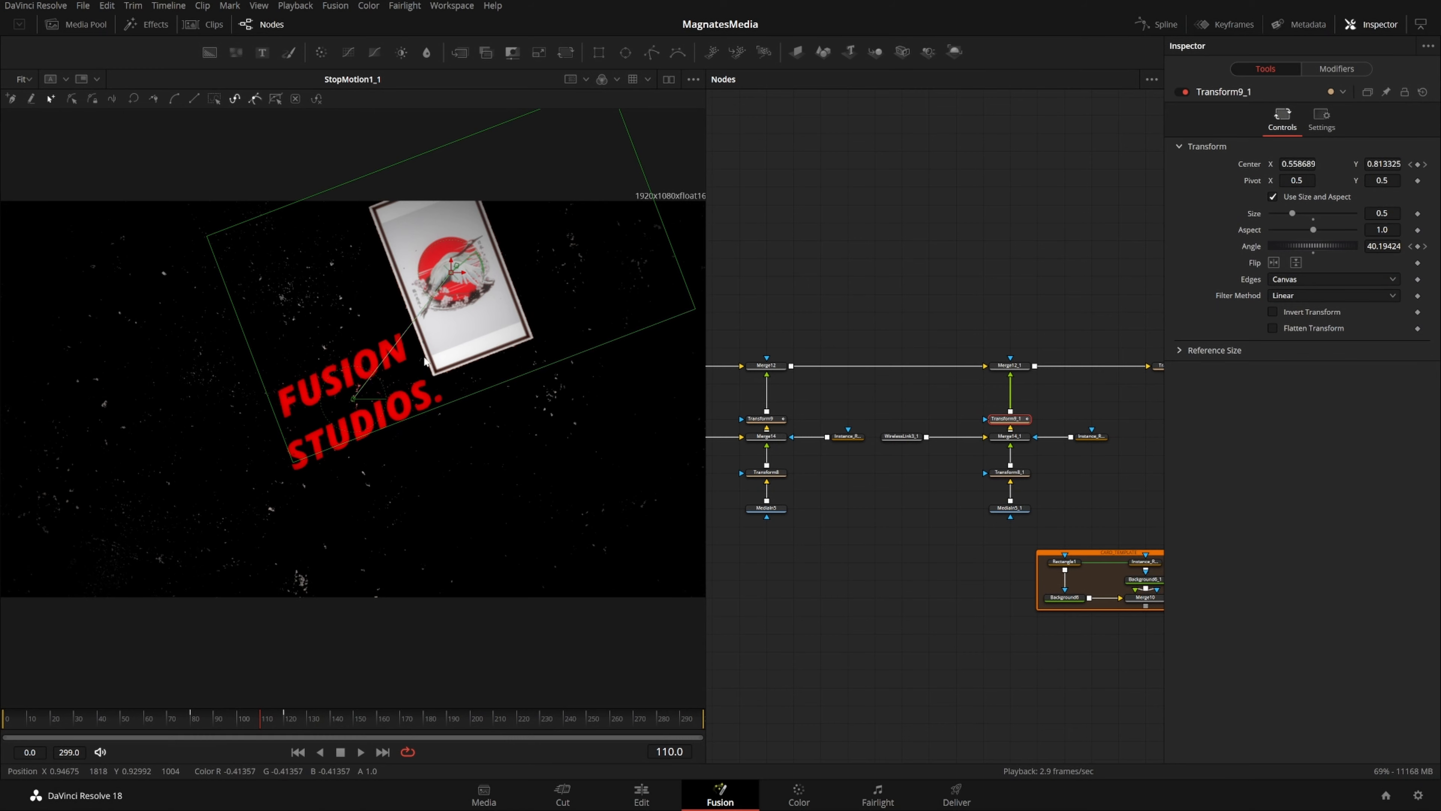
left_click_drag(1091, 463, 1048, 457)
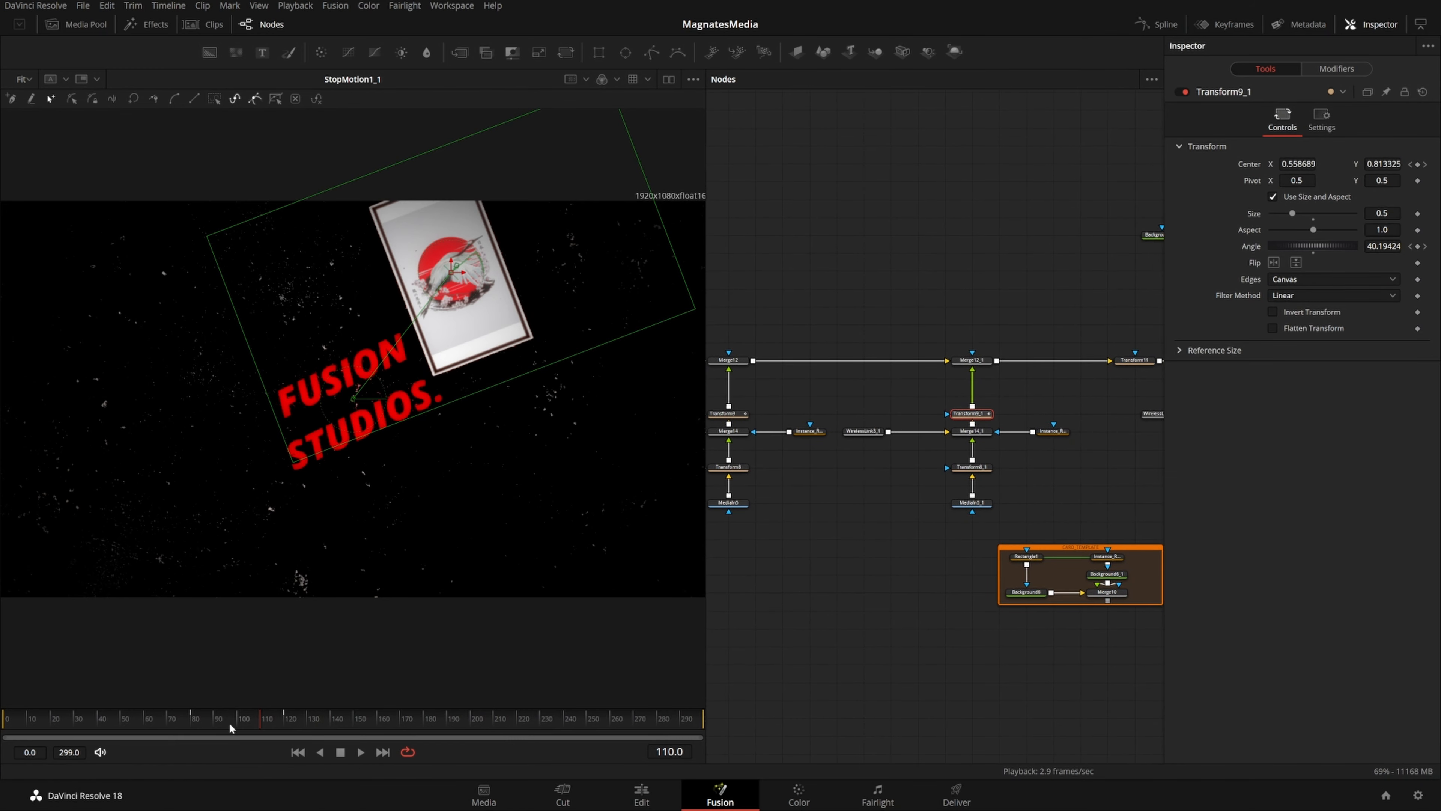
left_click_drag(233, 726, 191, 736)
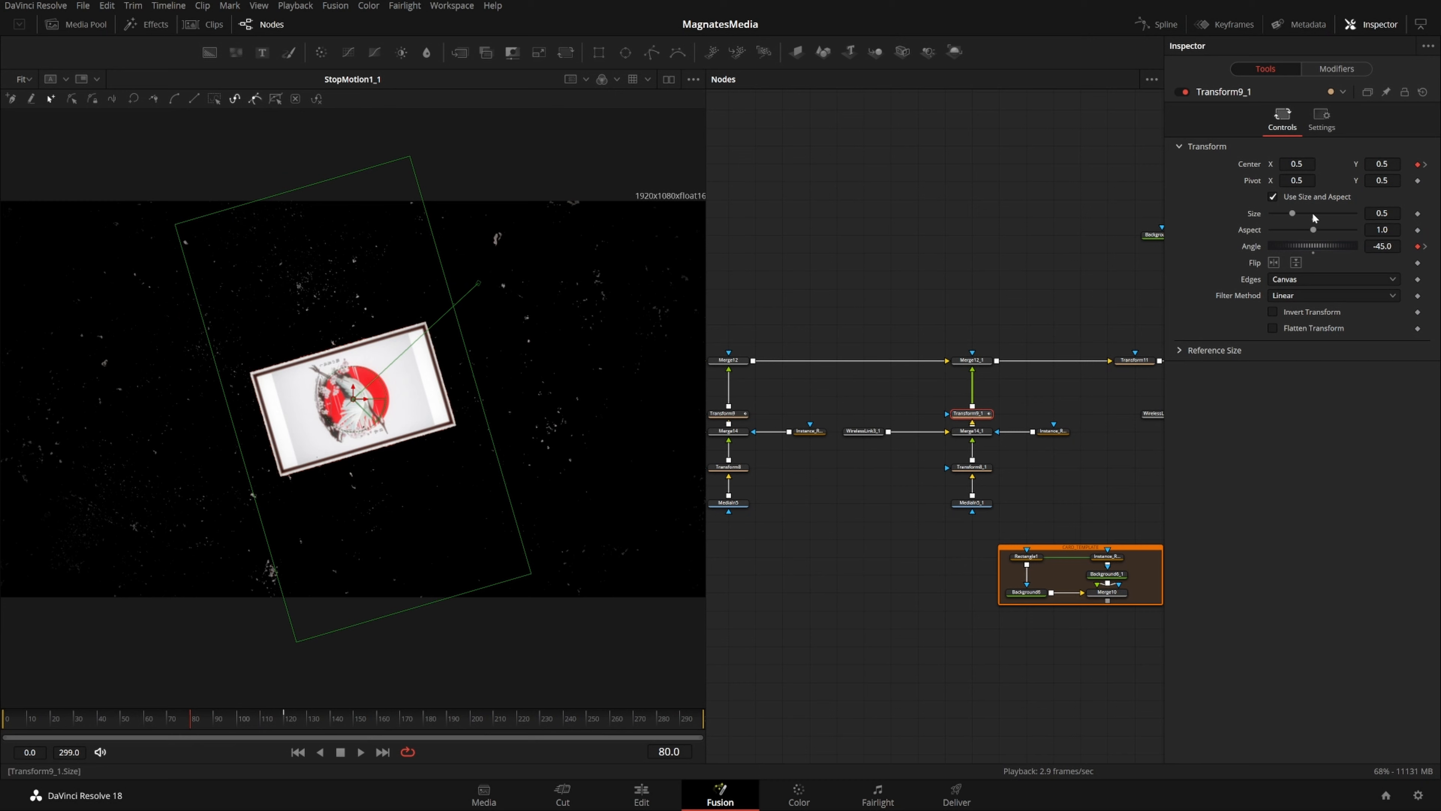
left_click_drag(1314, 252, 1367, 252)
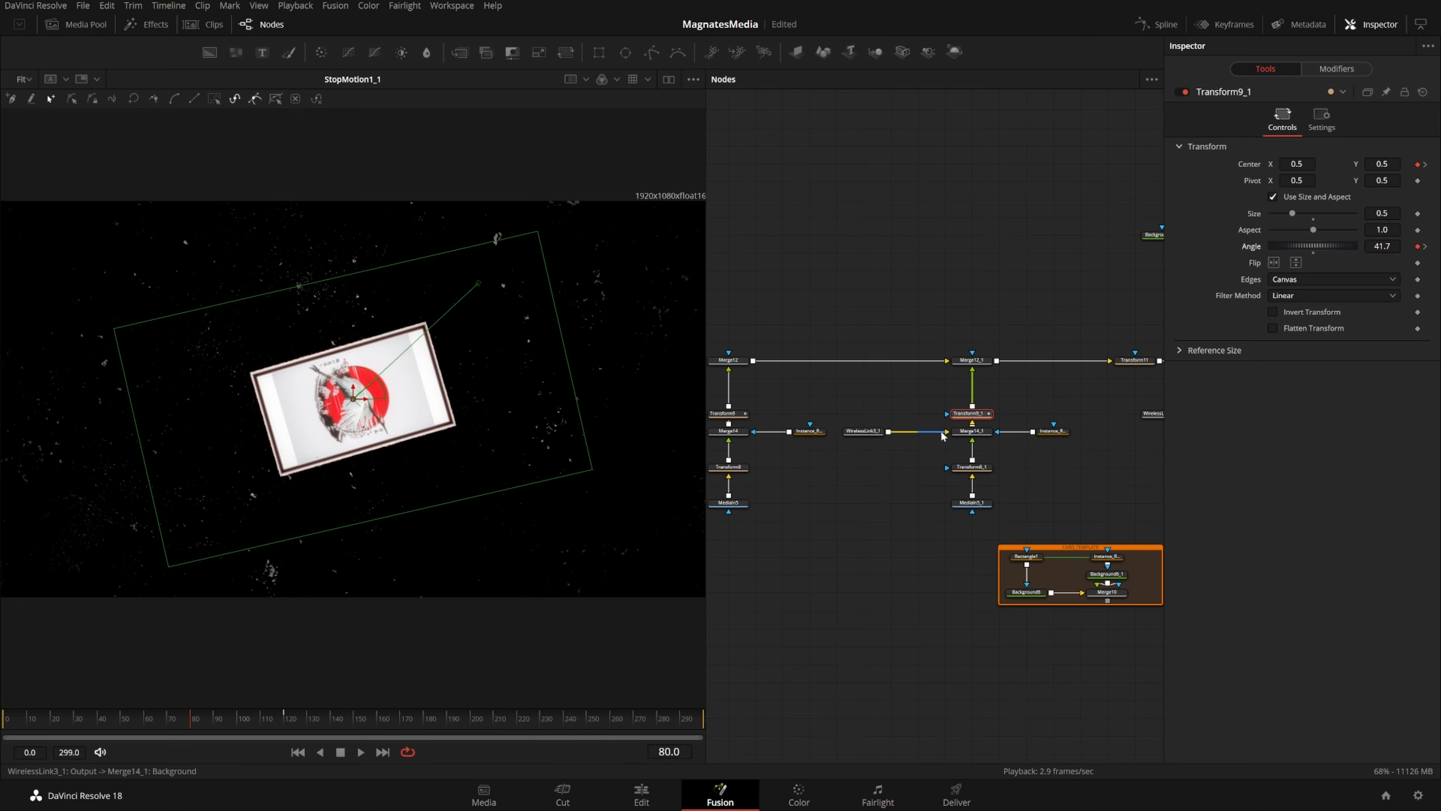
Set Merge10 of the card template as the input of WirelessLink3_1 and display StopMotion1_1 in the viewer again
left_click_drag(1042, 445, 1147, 417)
key("1")
left_click(950, 438)
mouse_move(977, 418)
left_mouse_down()
mouse_move(998, 418)
mouse_move(970, 514)
mouse_move(825, 417)
mouse_move(995, 415)
left_mouse_up()
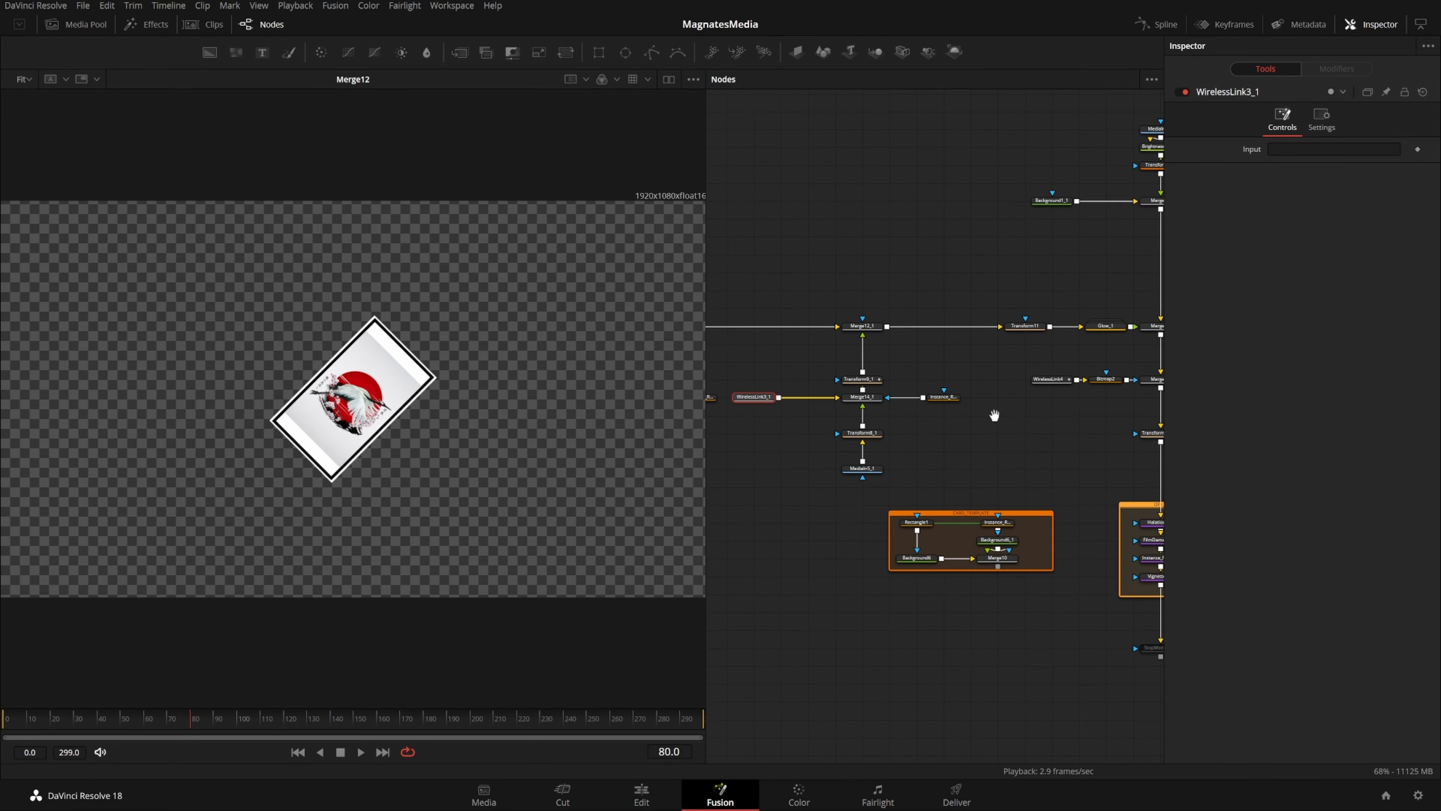
left_click_drag(1271, 181, 1287, 149)
left_click(850, 406)
mouse_move(933, 399)
left_mouse_down()
mouse_move(878, 399)
mouse_move(923, 397)
left_mouse_up()
left_click(1091, 657)
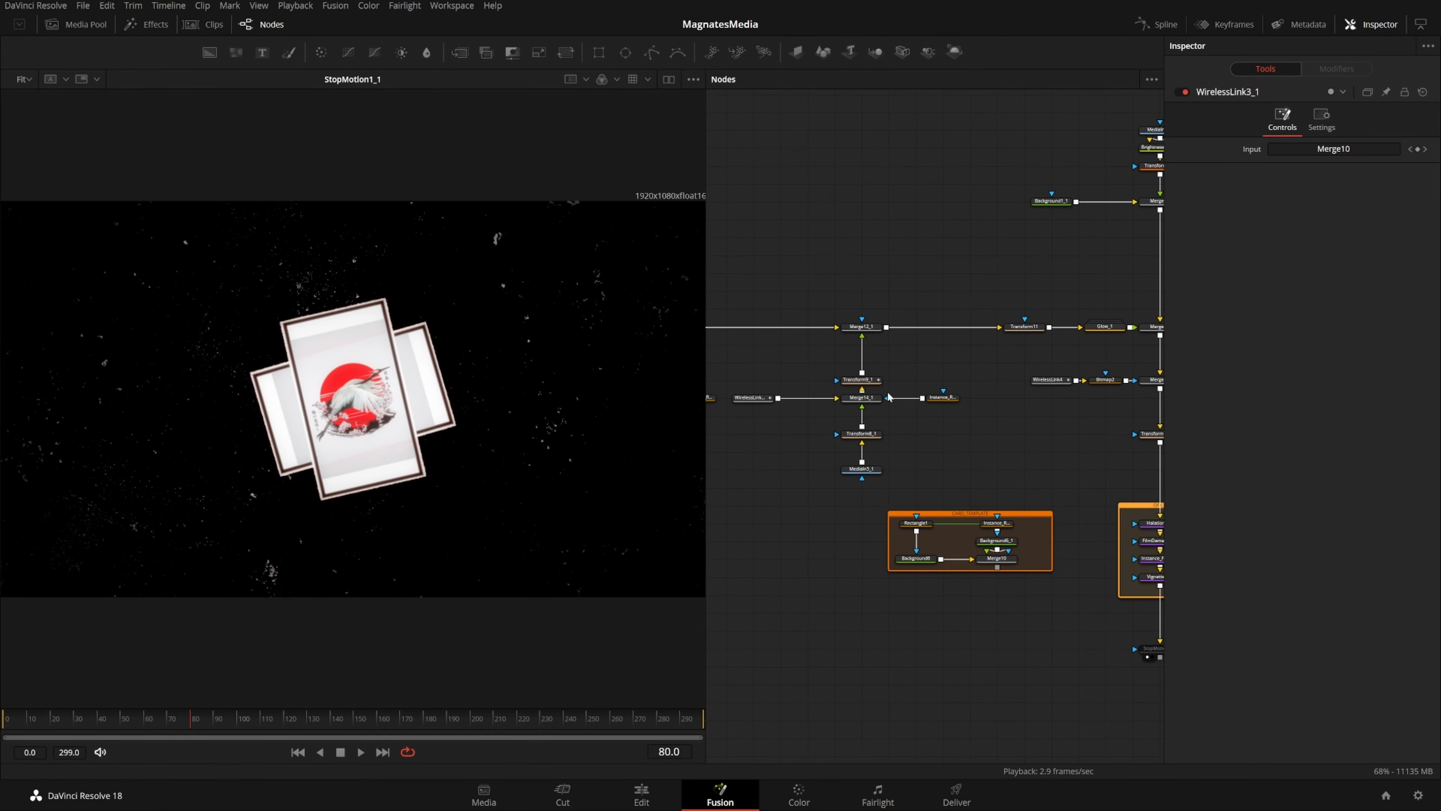
Replace the copied card's MediaIn5_1 with the image 138402.jpg from the media pool, connected into Transform8_1
left_click(870, 471)
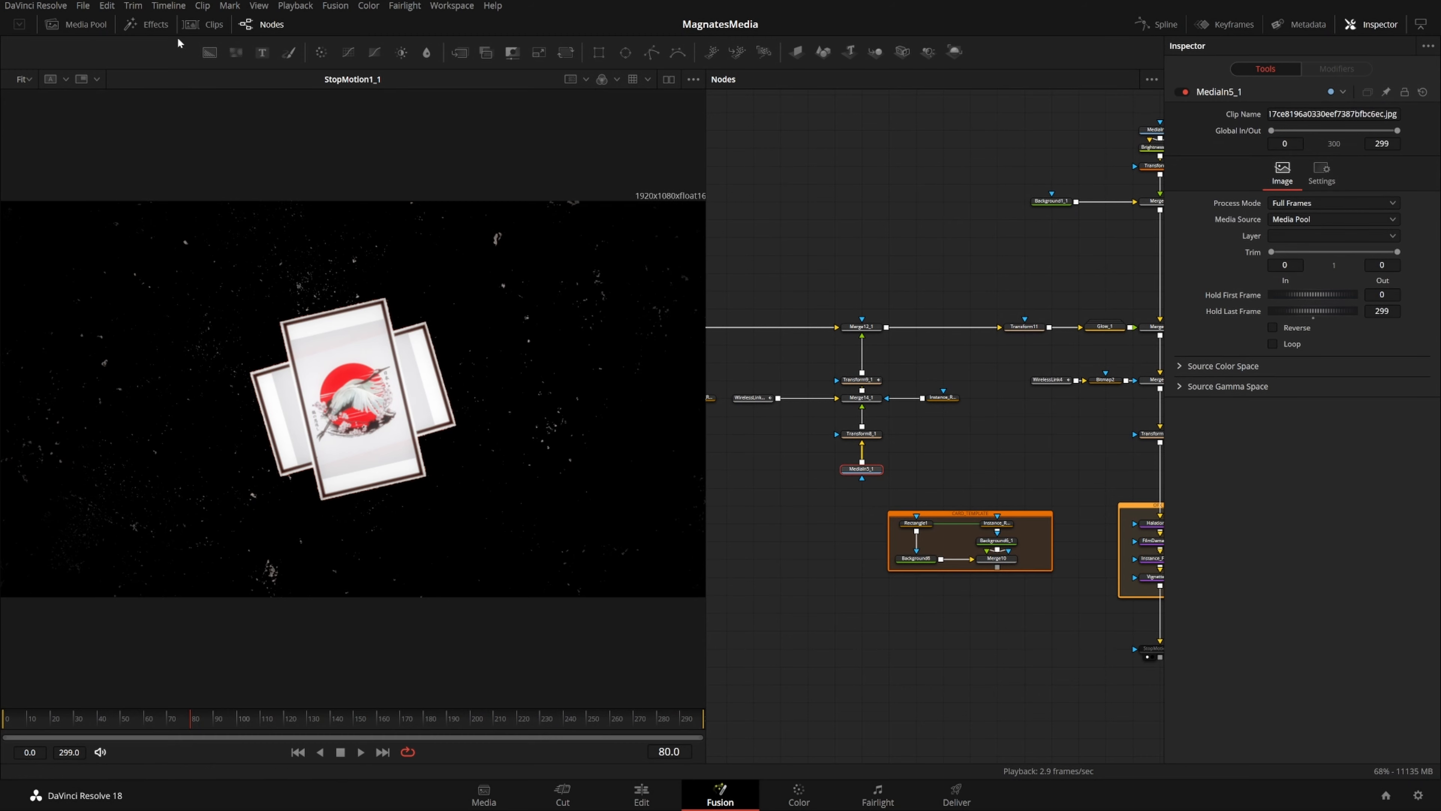
left_click(78, 27)
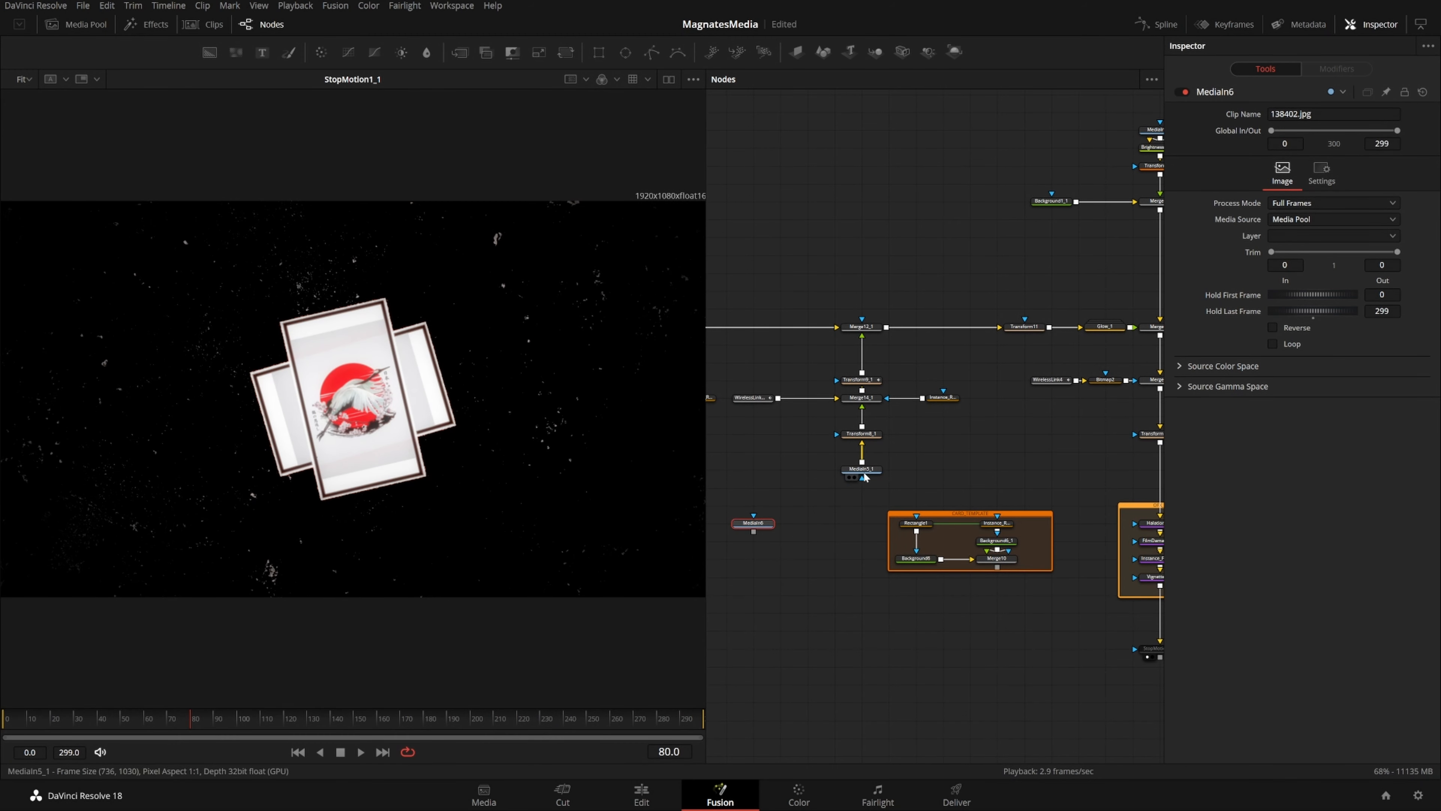
left_click(863, 469)
key("Delete")
left_click_drag(836, 435, 872, 473)
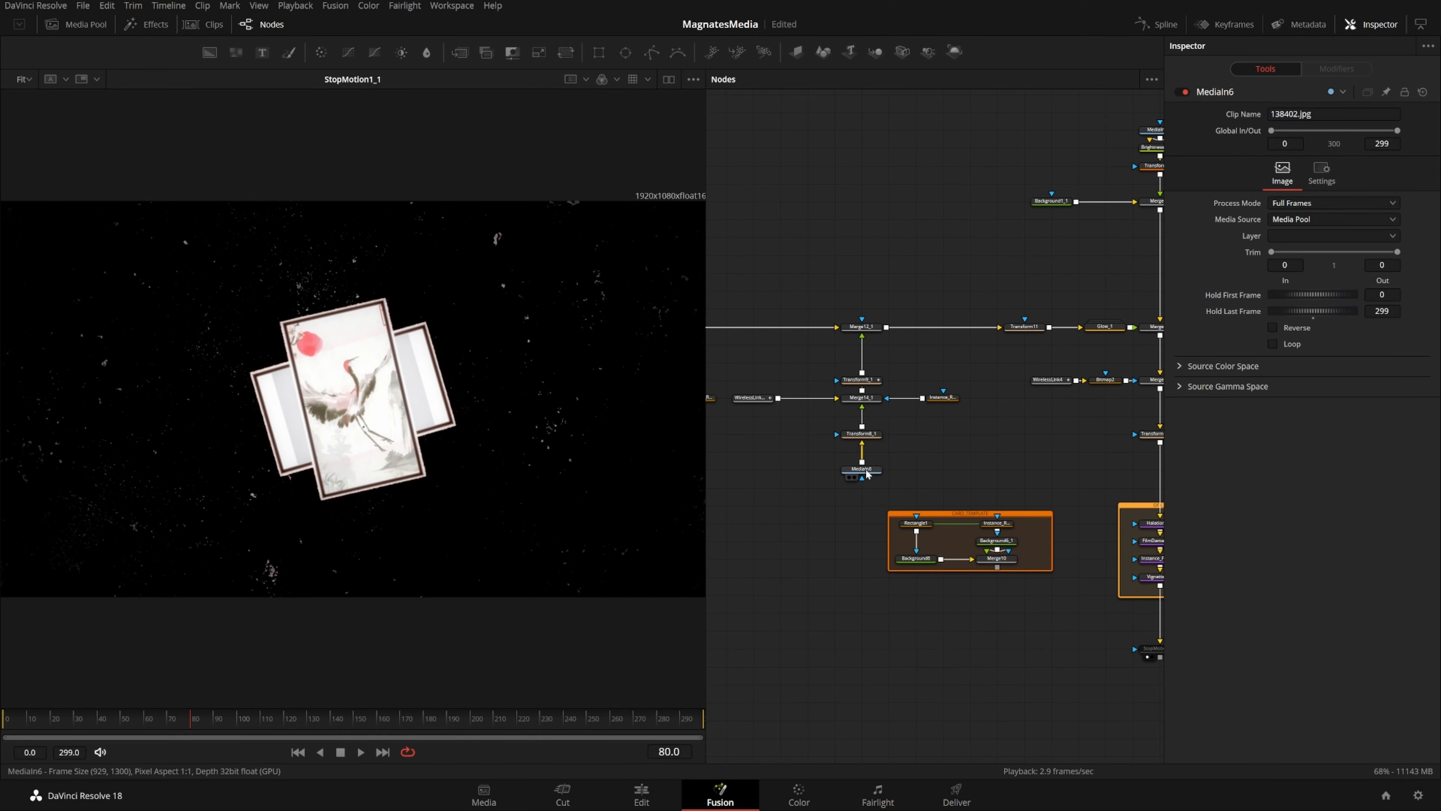
Fit the new crane image inside the card by setting Transform8_1's Size to 0.482 and Angle to -6.5
left_click(861, 434)
left_click_drag(1381, 213, 1288, 213)
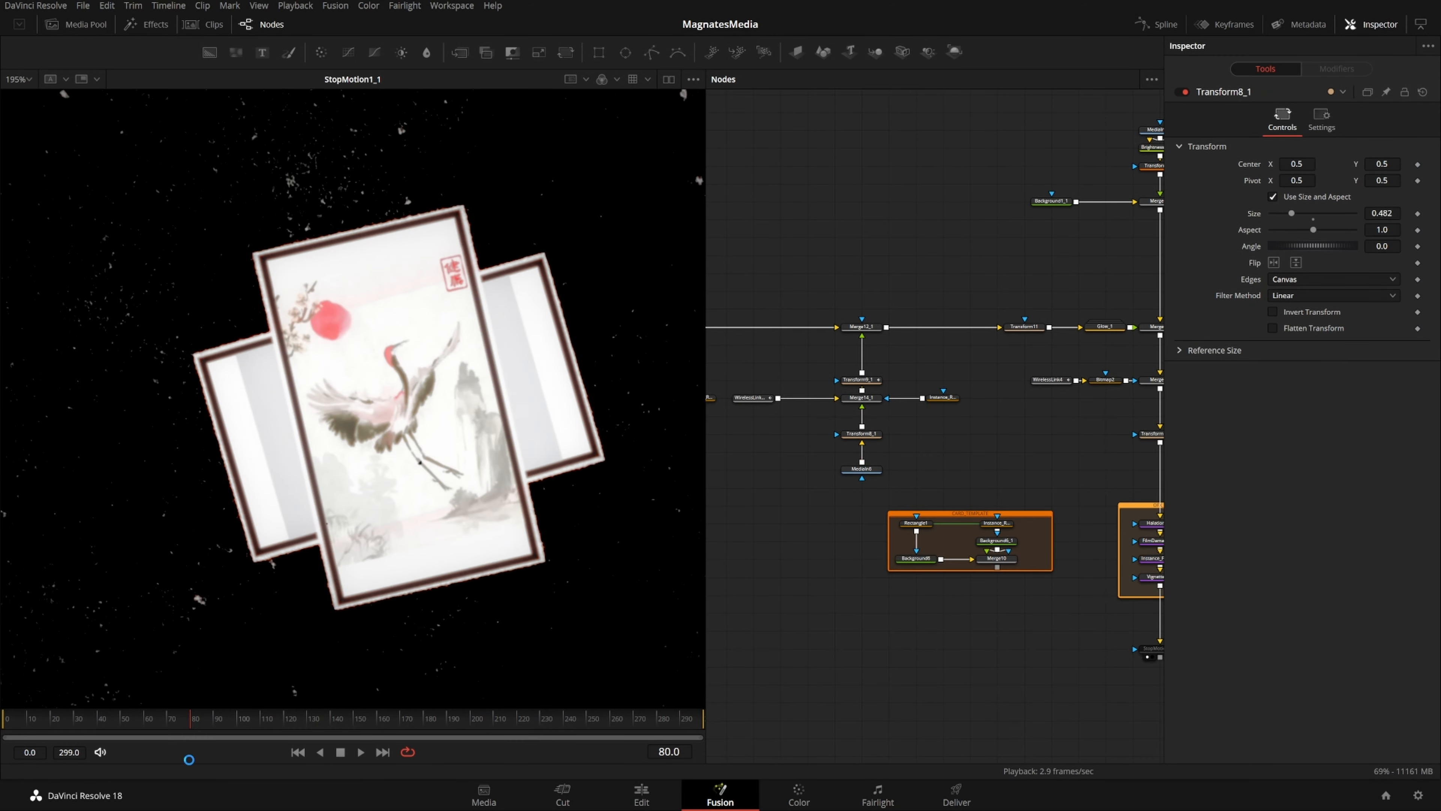
left_click_drag(1381, 245, 1344, 246)
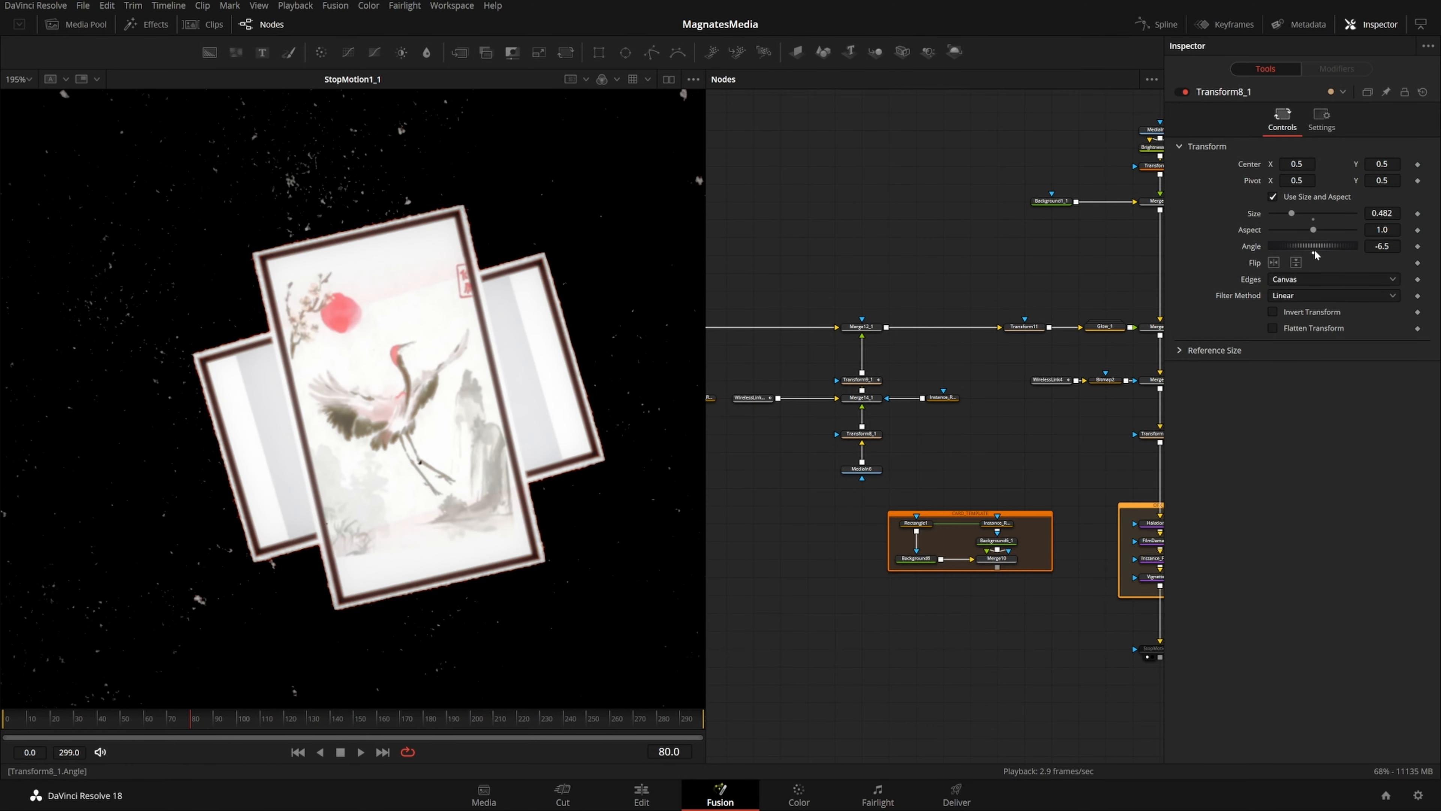
Set Transform9_1's Angle at frame 80 to 44.4
left_click(859, 380)
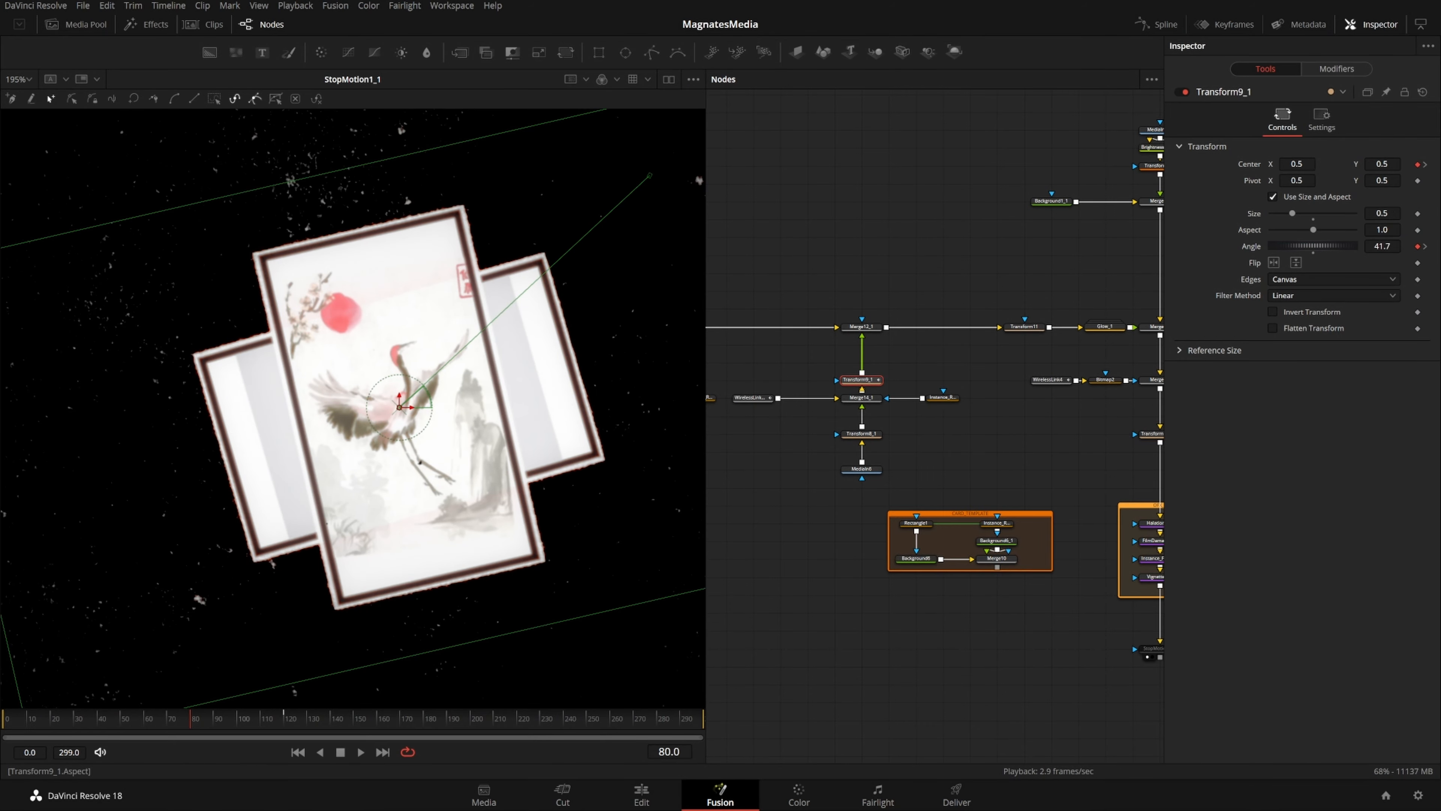
left_click_drag(1381, 245, 1389, 246)
scroll(549, 361, "down", 2)
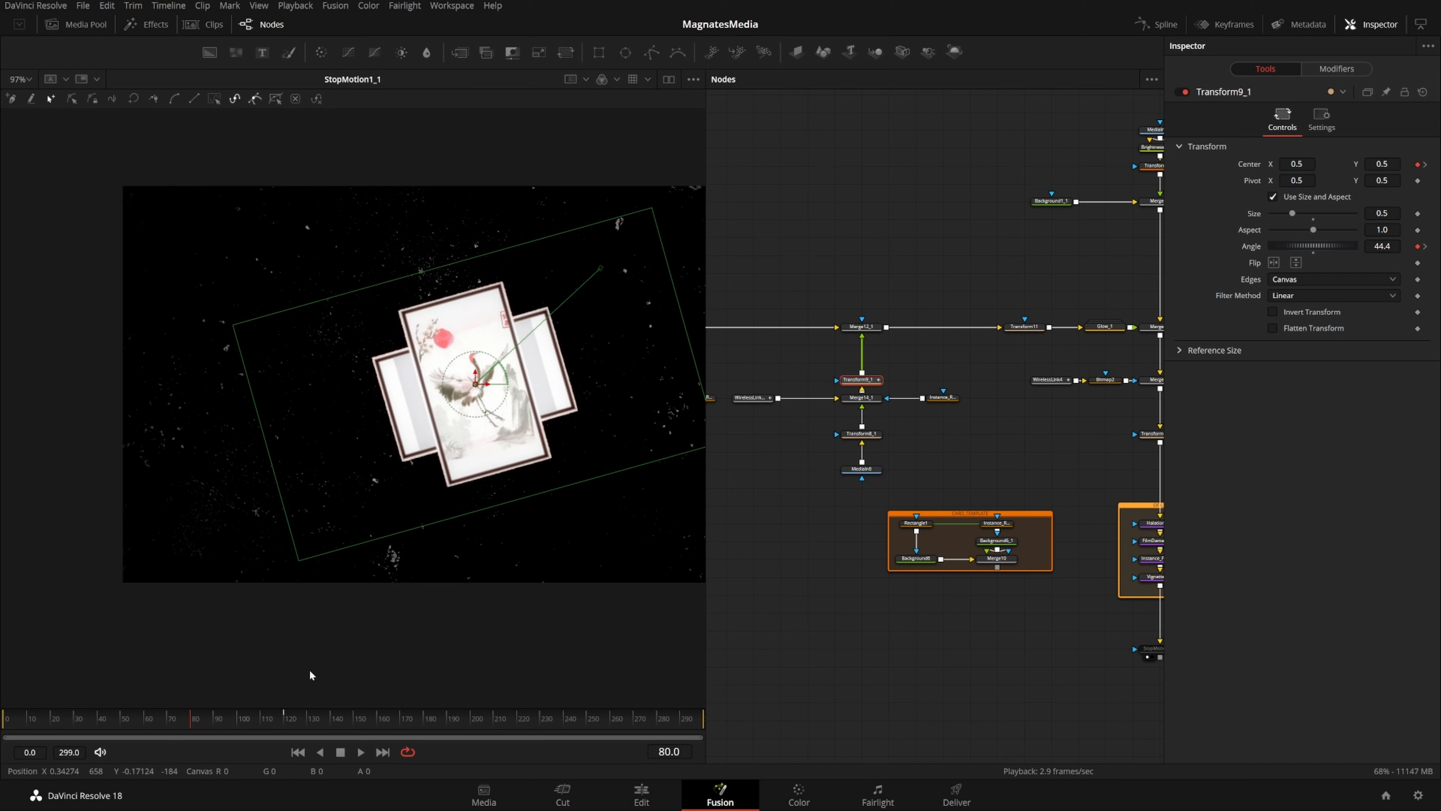
Set Transform9_1's Angle at the frame 80 keyframe to 47.4
left_click(283, 718)
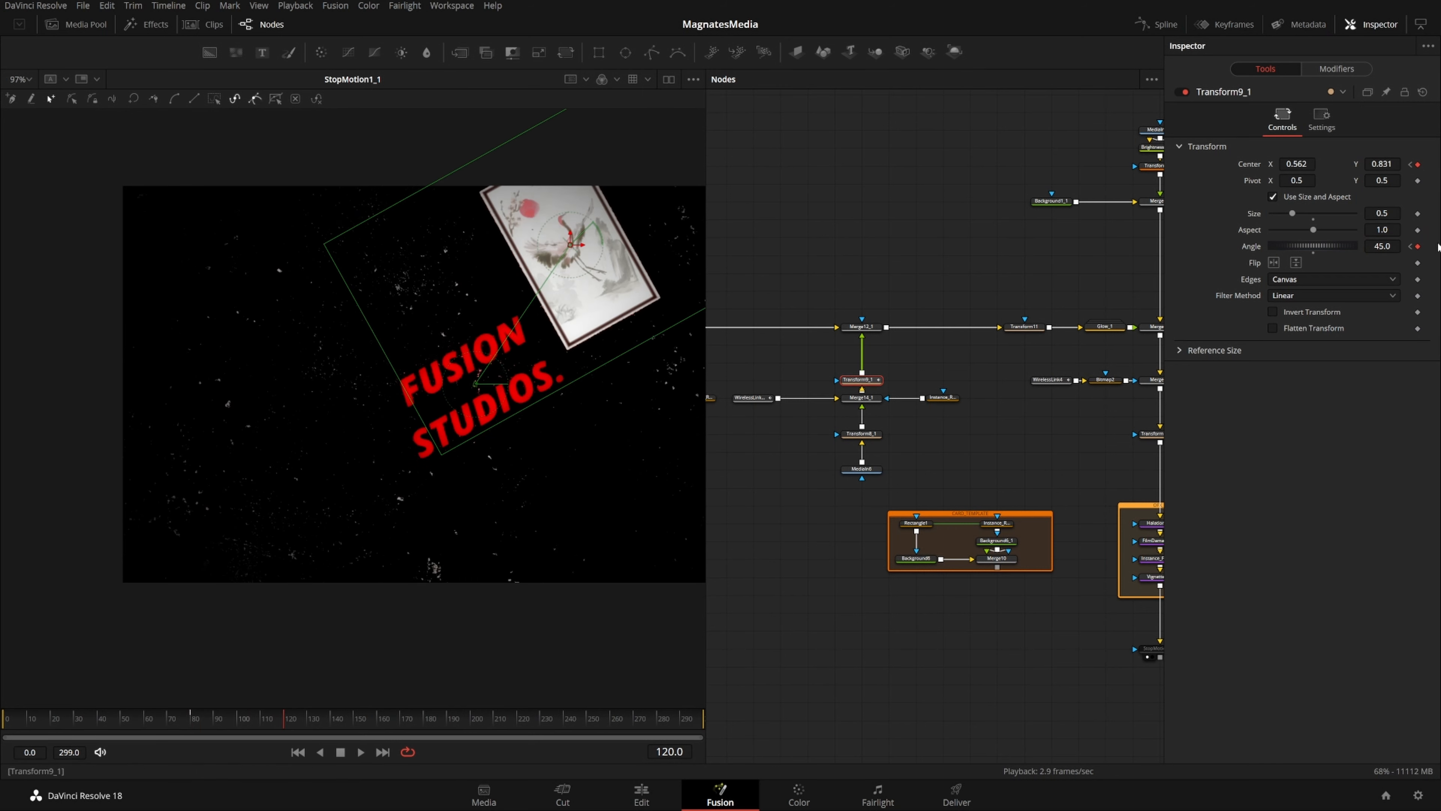
left_click(1411, 246)
left_click(1294, 367)
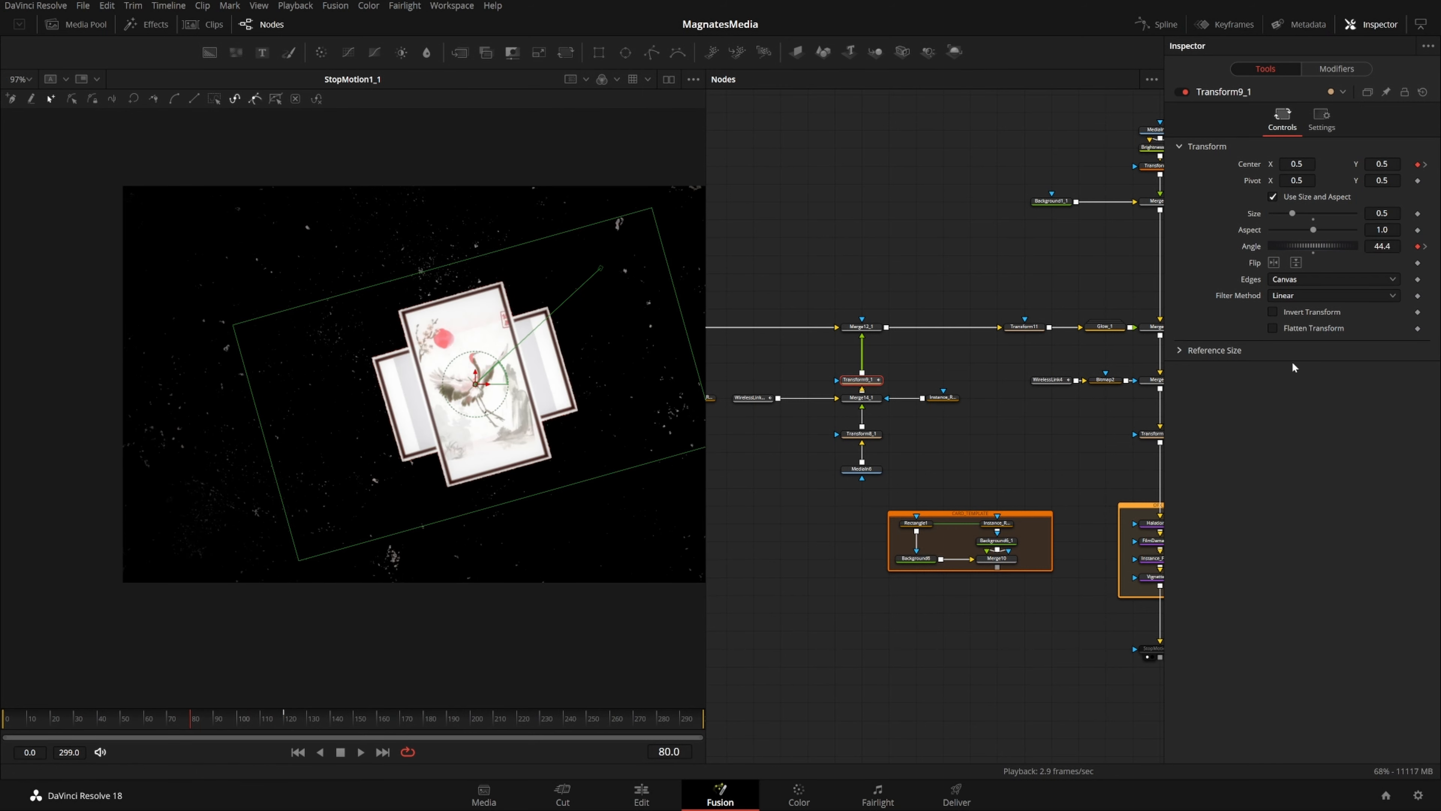
left_click(1419, 245)
left_click(1419, 246)
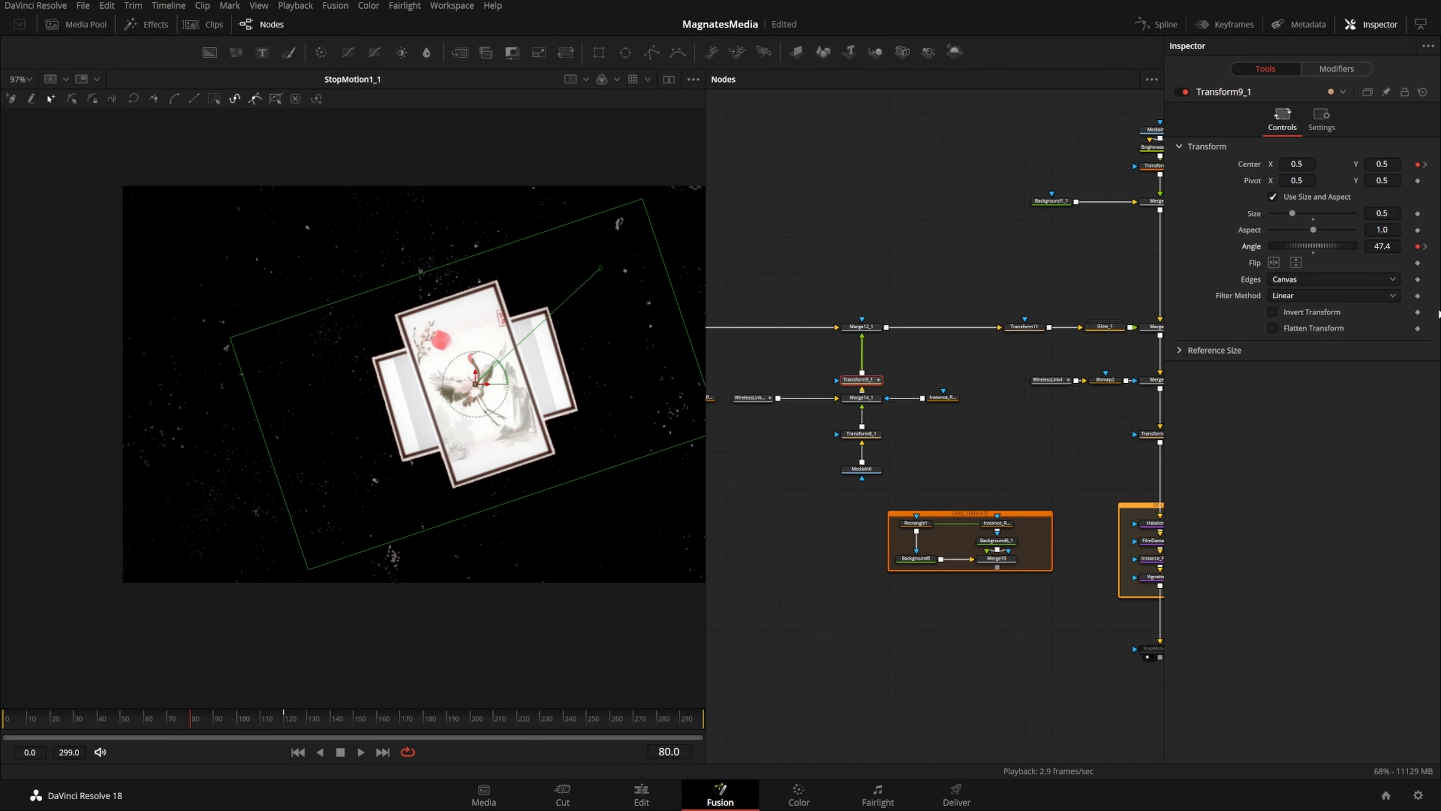
At frame 120, set Transform9_1's Angle to -47.4 and its Center to X 0.251, Y 0.569
left_click(1426, 246)
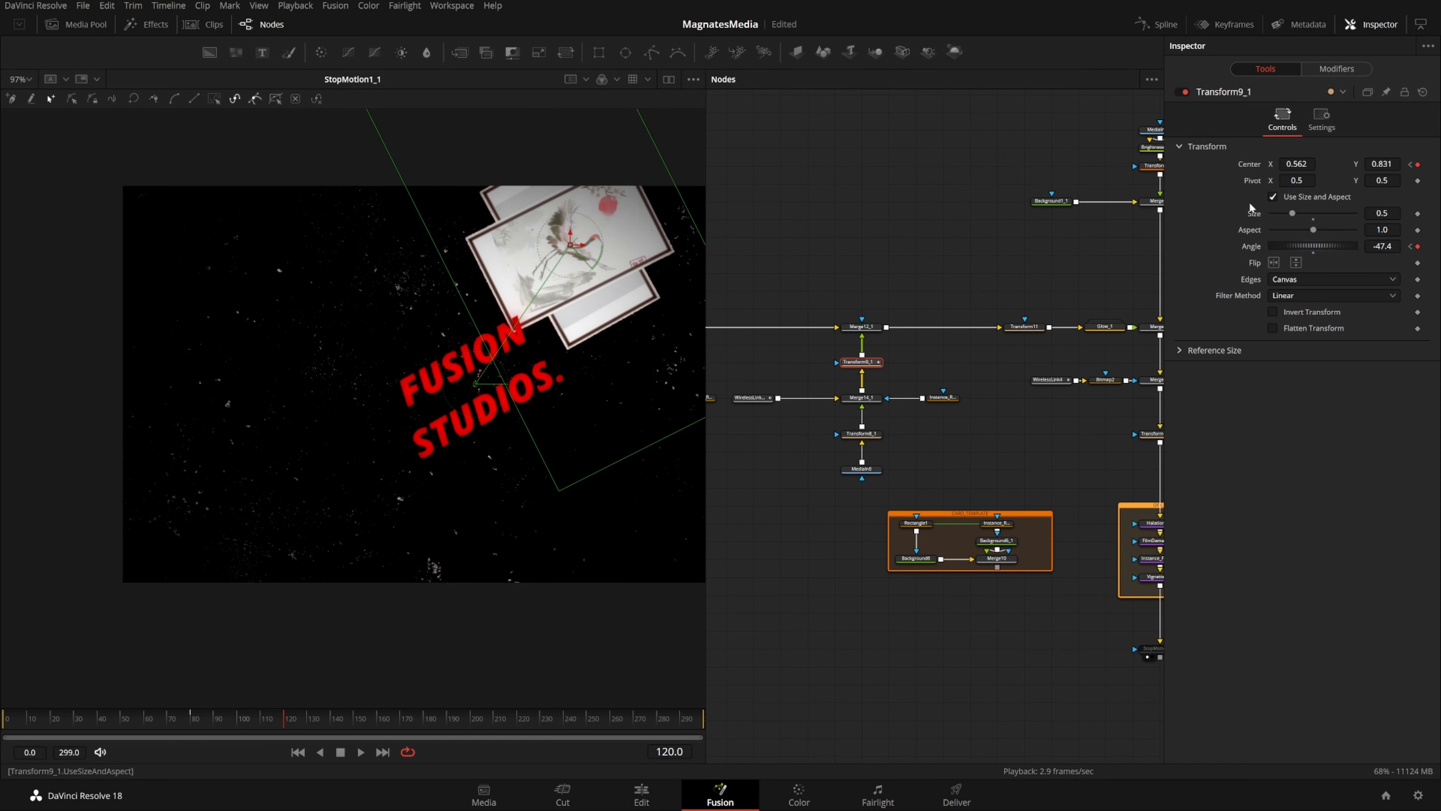
left_click_drag(1296, 164, 1121, 164)
left_click_drag(1381, 164, 1274, 163)
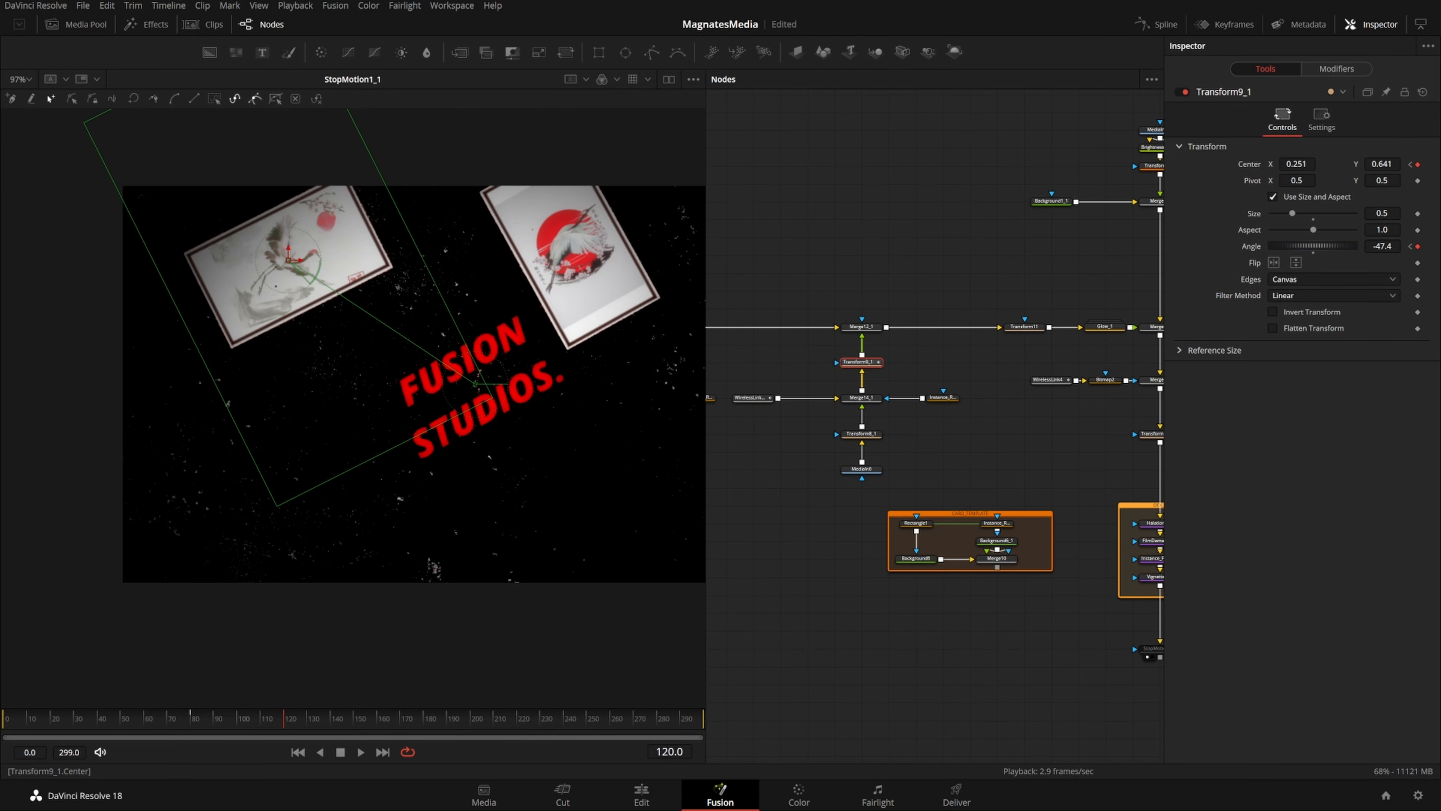
left_click_drag(1381, 164, 1341, 163)
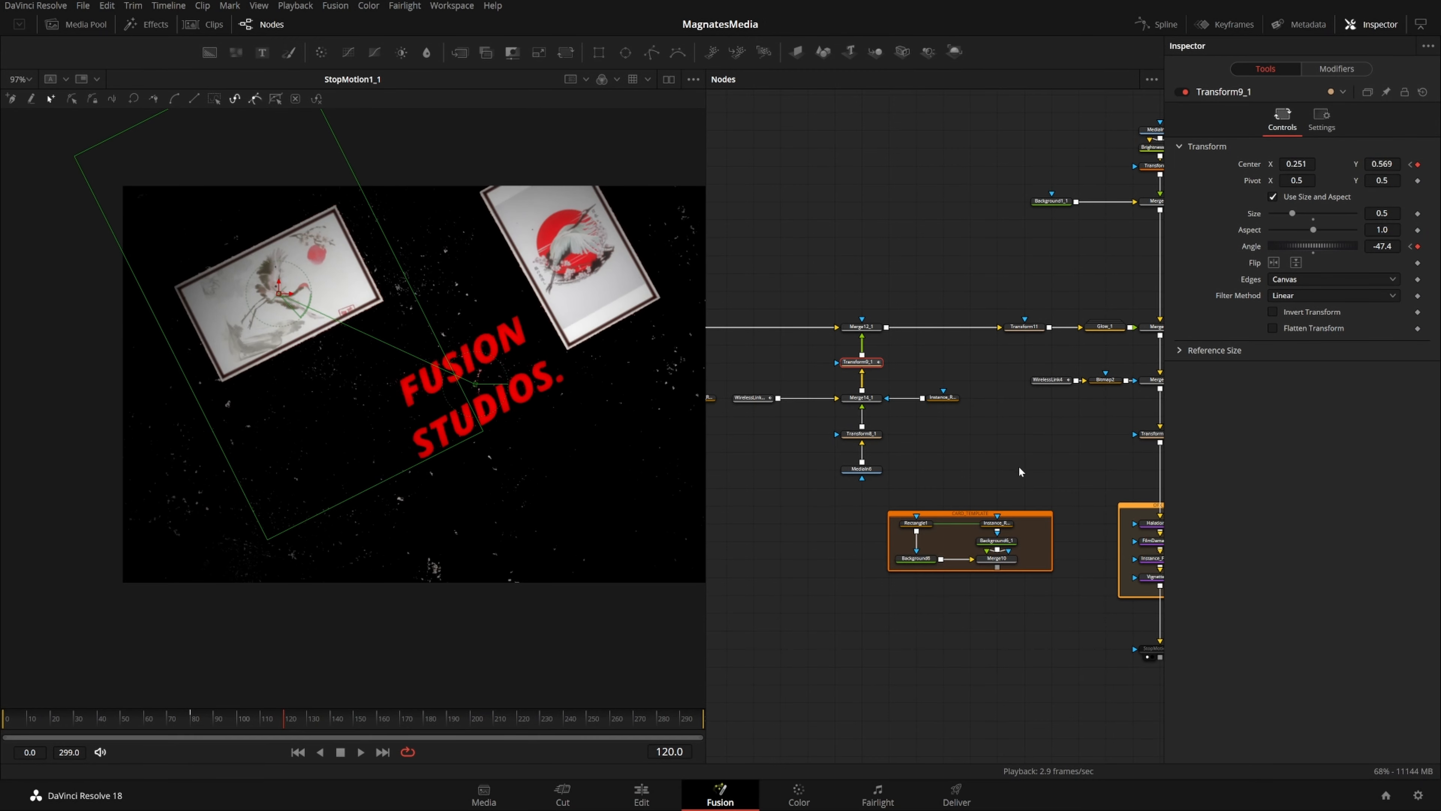
Adjust the easing of Transform9_1's frame 80 Displacement and Angle keyframes in the spline editor
left_click(179, 721)
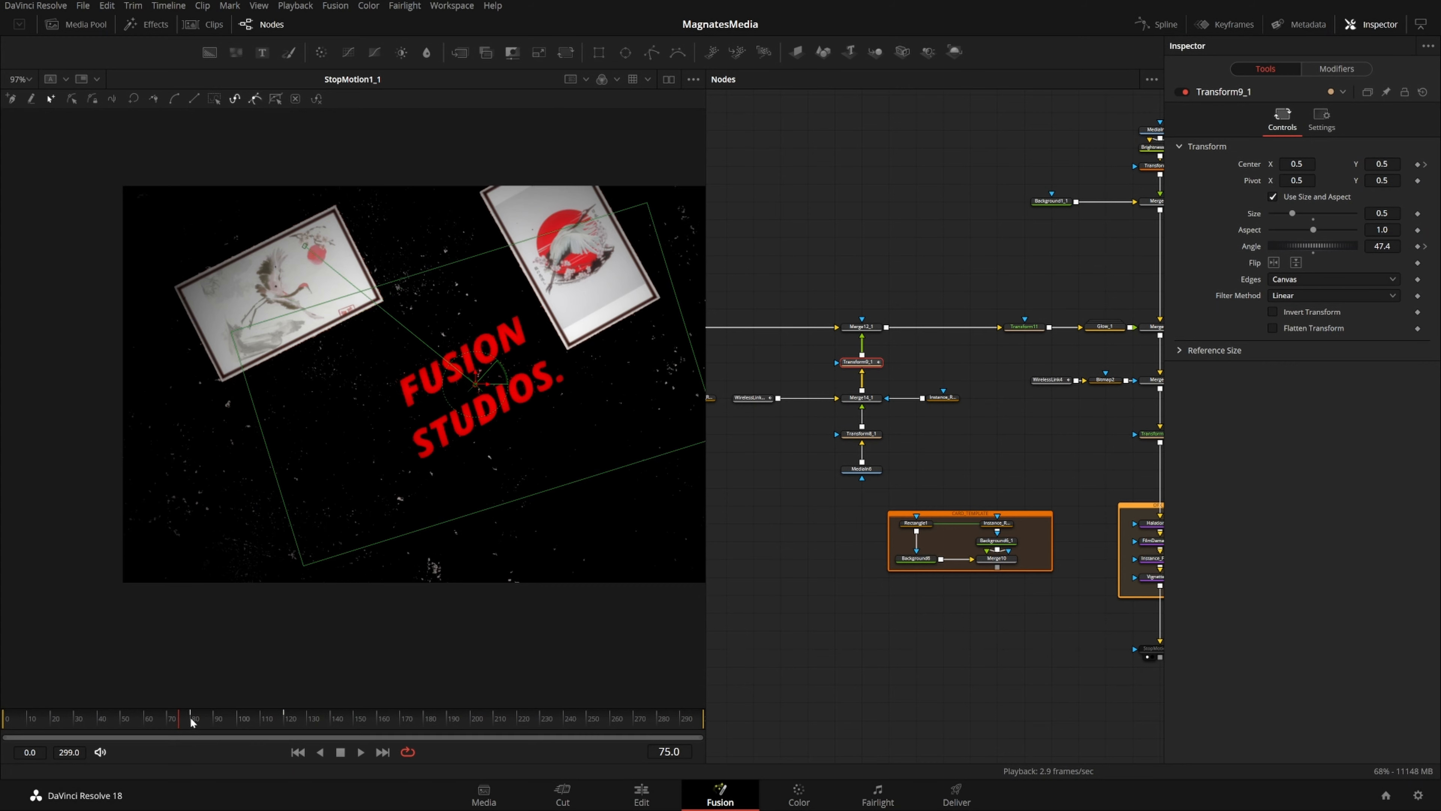
left_click(1164, 24)
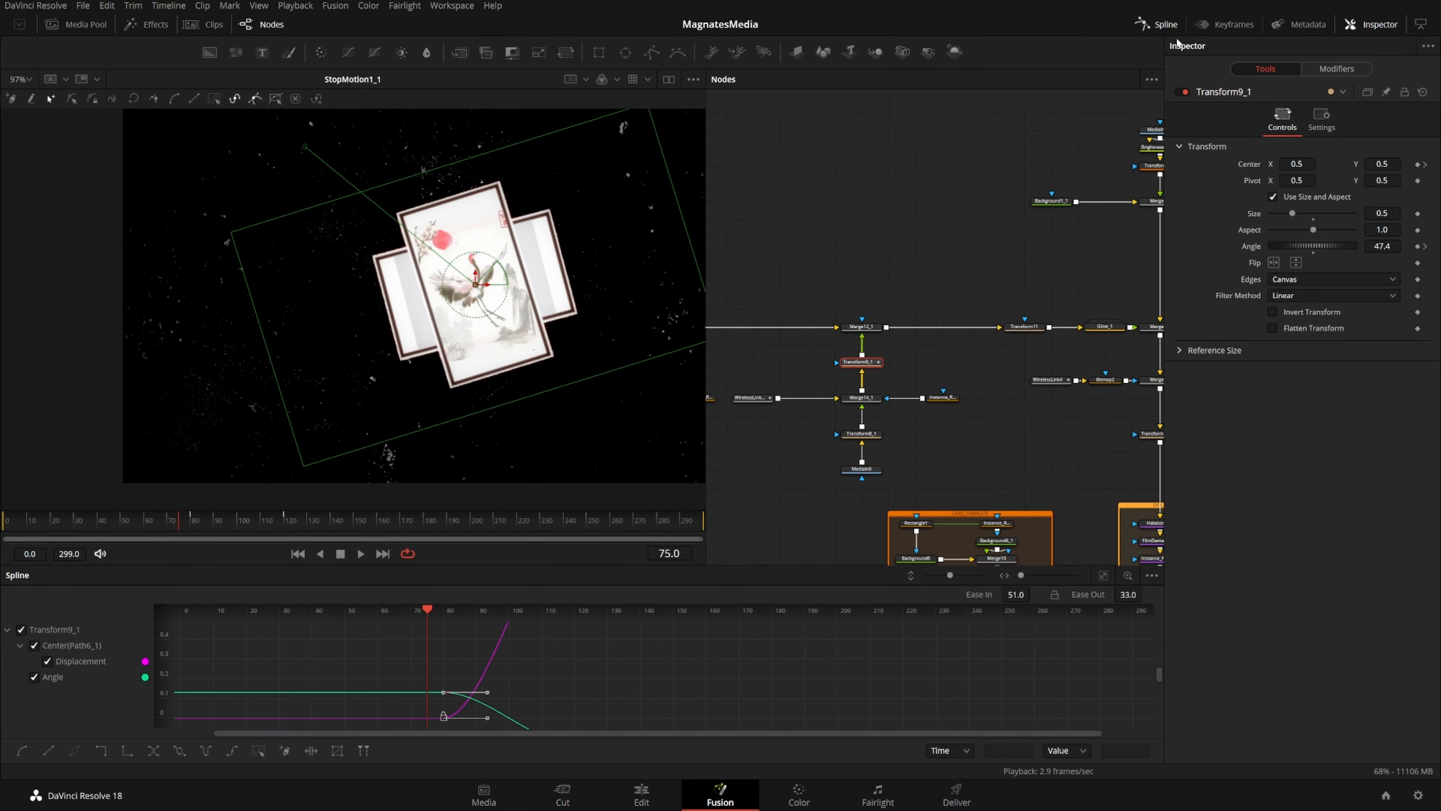
left_click_drag(1016, 594, 1034, 594)
left_click(1157, 24)
Scrub through frames 79 to 100 and examine closely how the moving cards overlap the FUSION STUDIOS. text
left_click(192, 720)
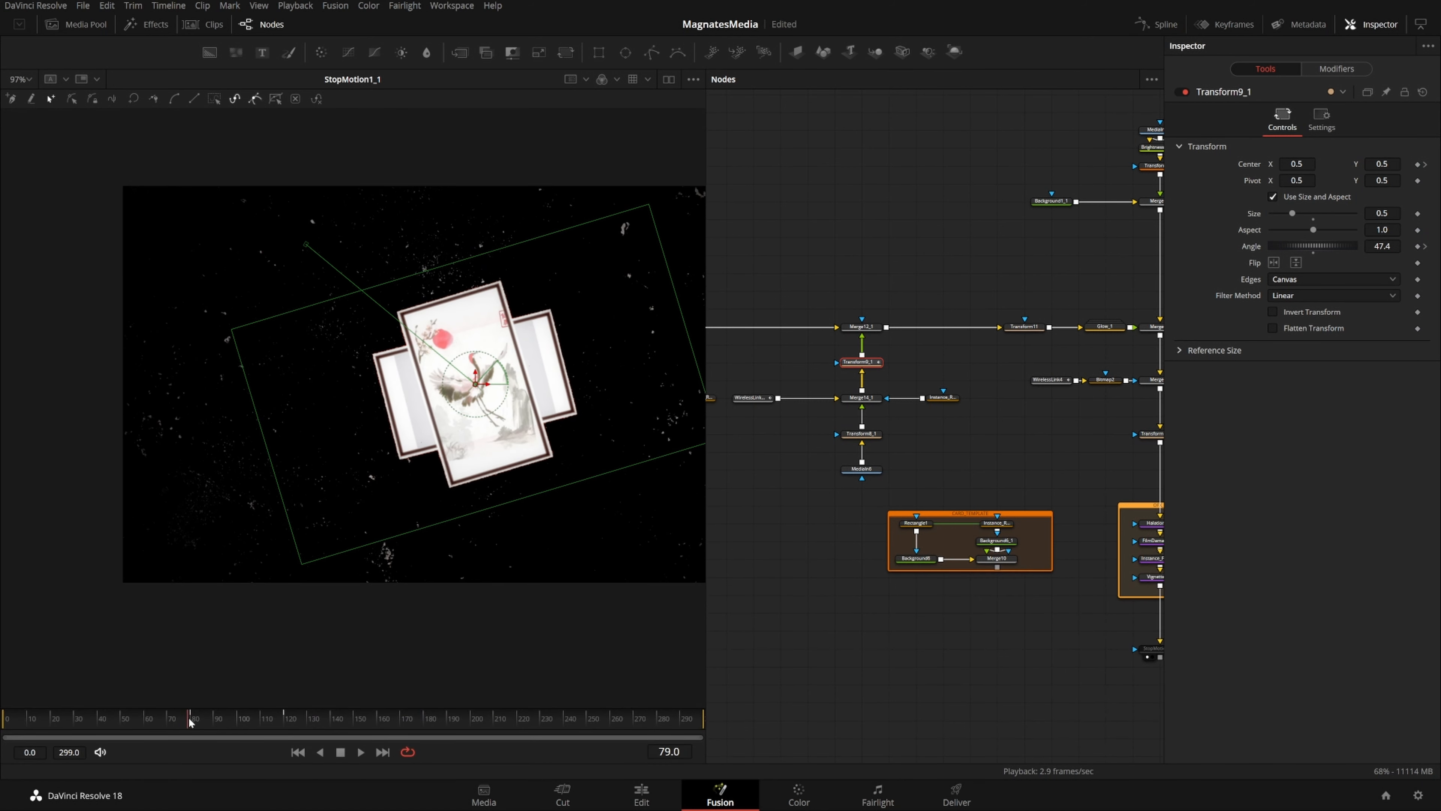
left_click(209, 720)
left_click(918, 614)
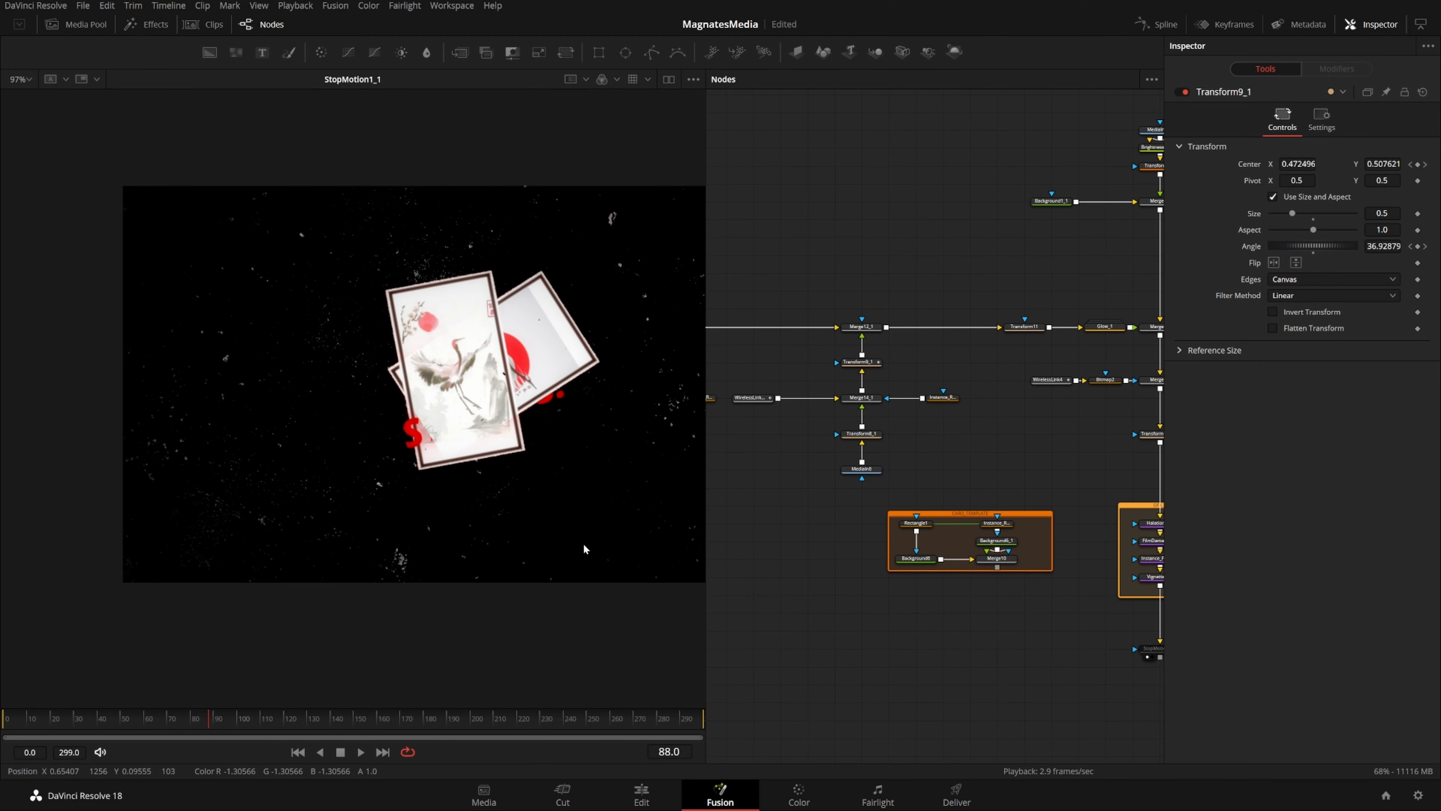
key("ctrl+f")
left_click(261, 720)
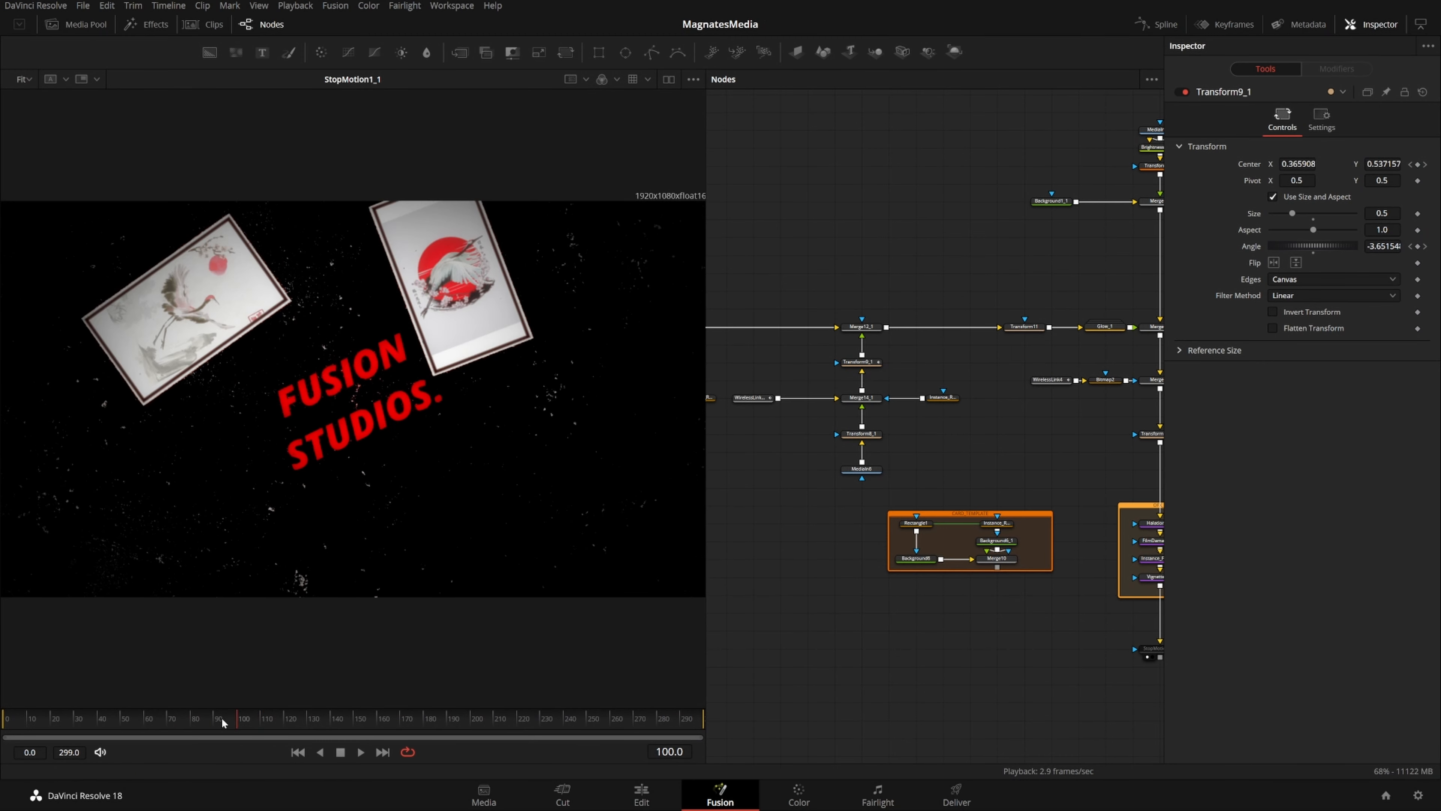
mouse_move(222, 719)
left_mouse_down()
mouse_move(204, 719)
mouse_move(240, 720)
left_mouse_up()
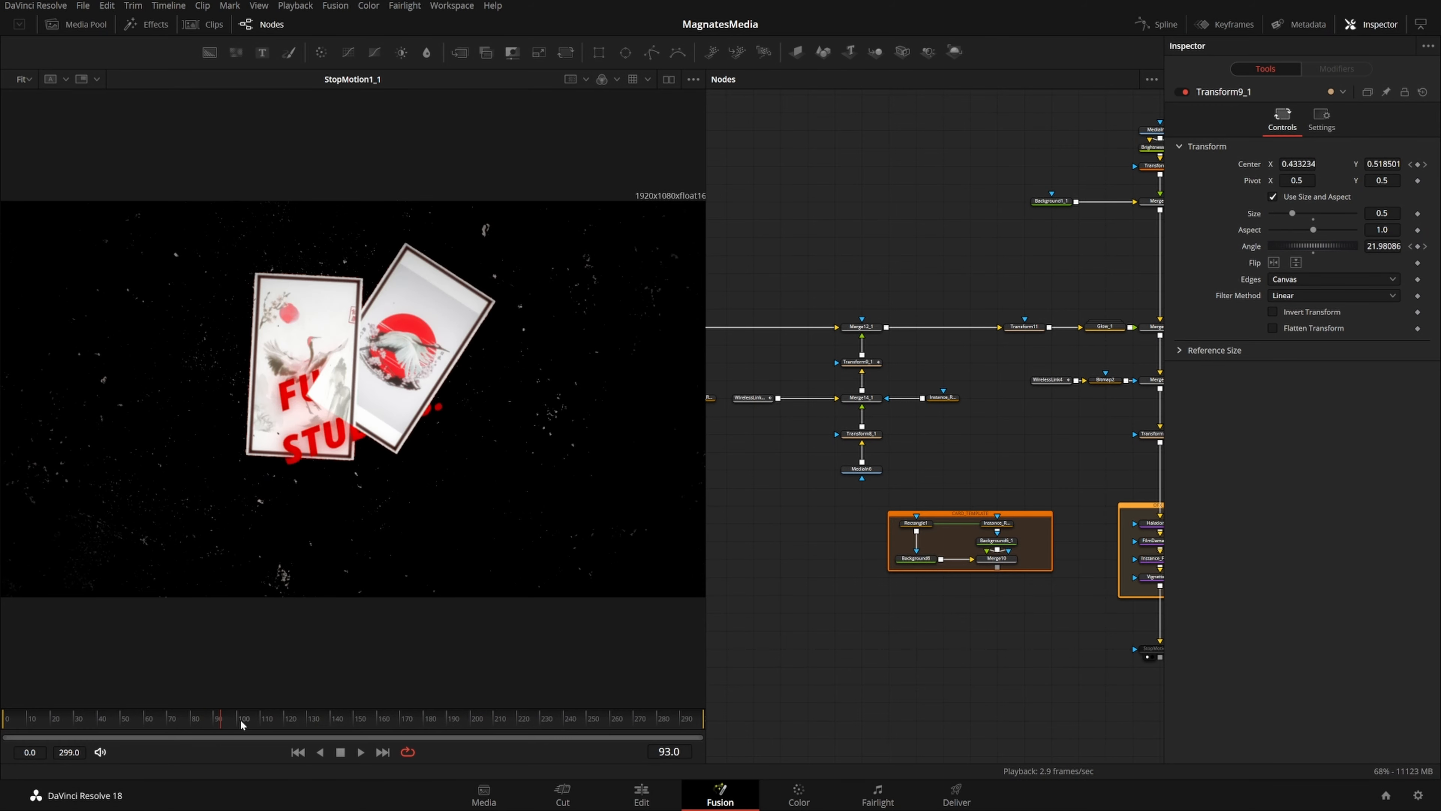
scroll(341, 397, "up", 5)
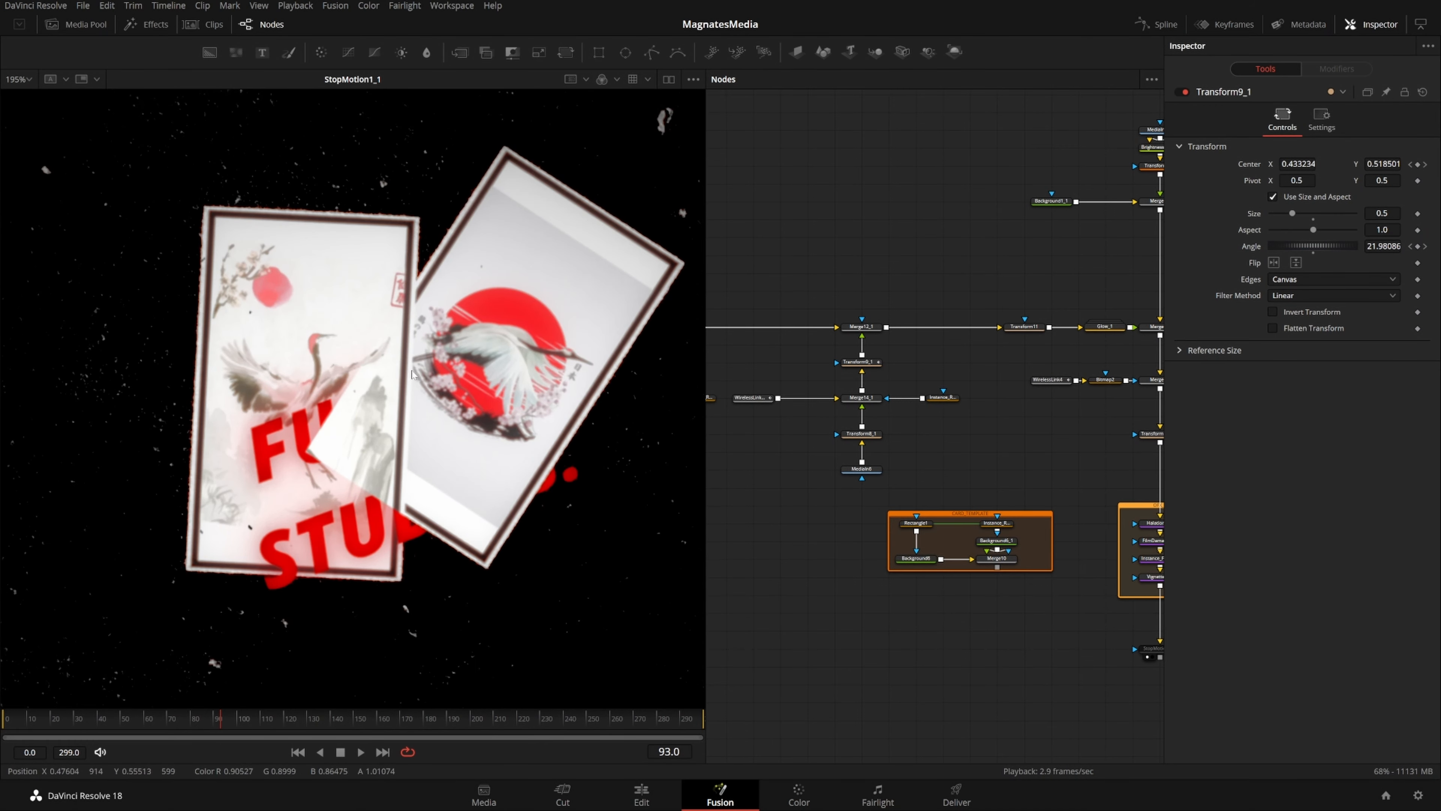
Inspect the outputs of Merge14_1, Merge14, Merge12_1, Transform11, Merge13 and Merge15 at frame 93 to trace the text masking problem
left_click(950, 399)
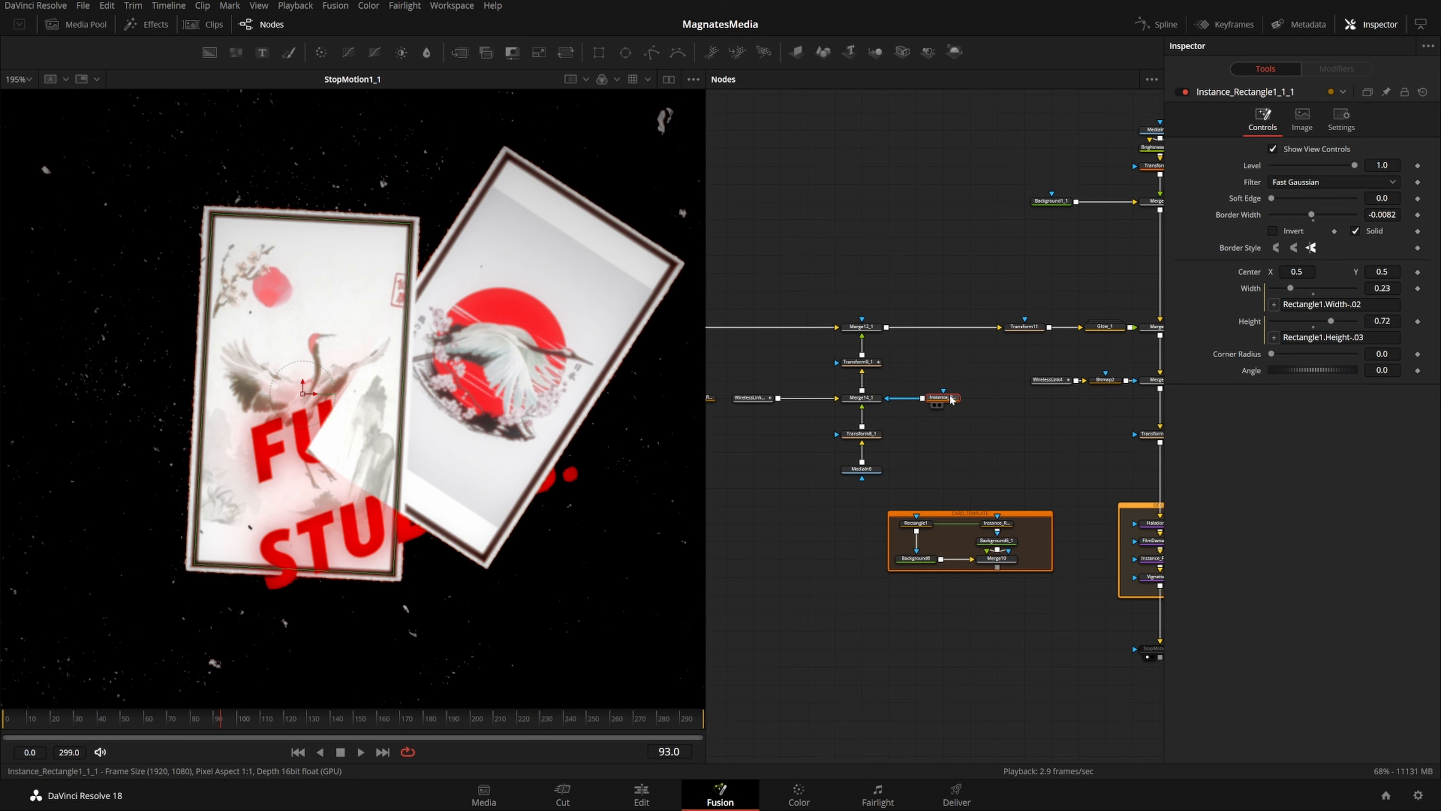
left_click(849, 406)
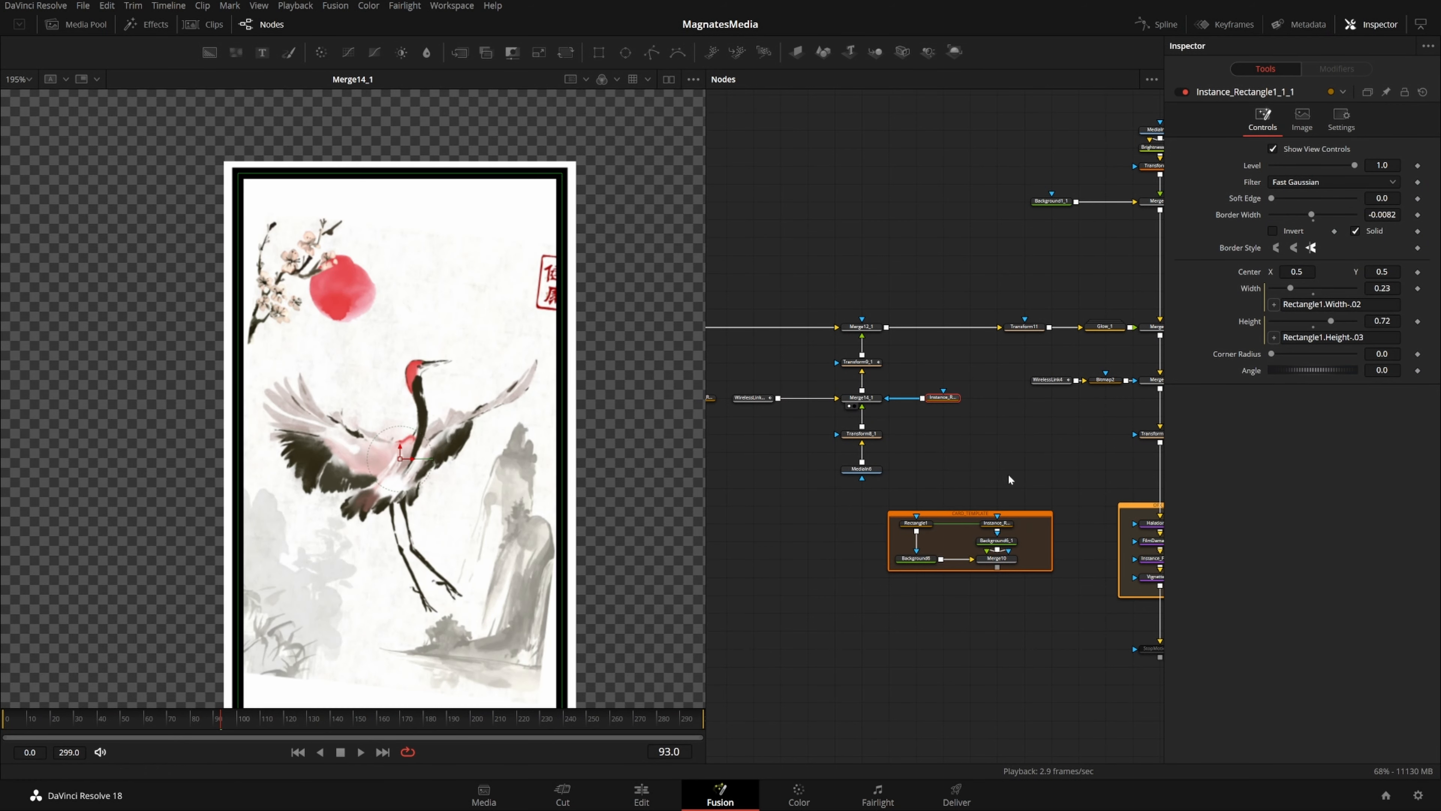
scroll(882, 457, "down", 3)
left_click_drag(908, 454, 977, 440)
left_click(29, 80)
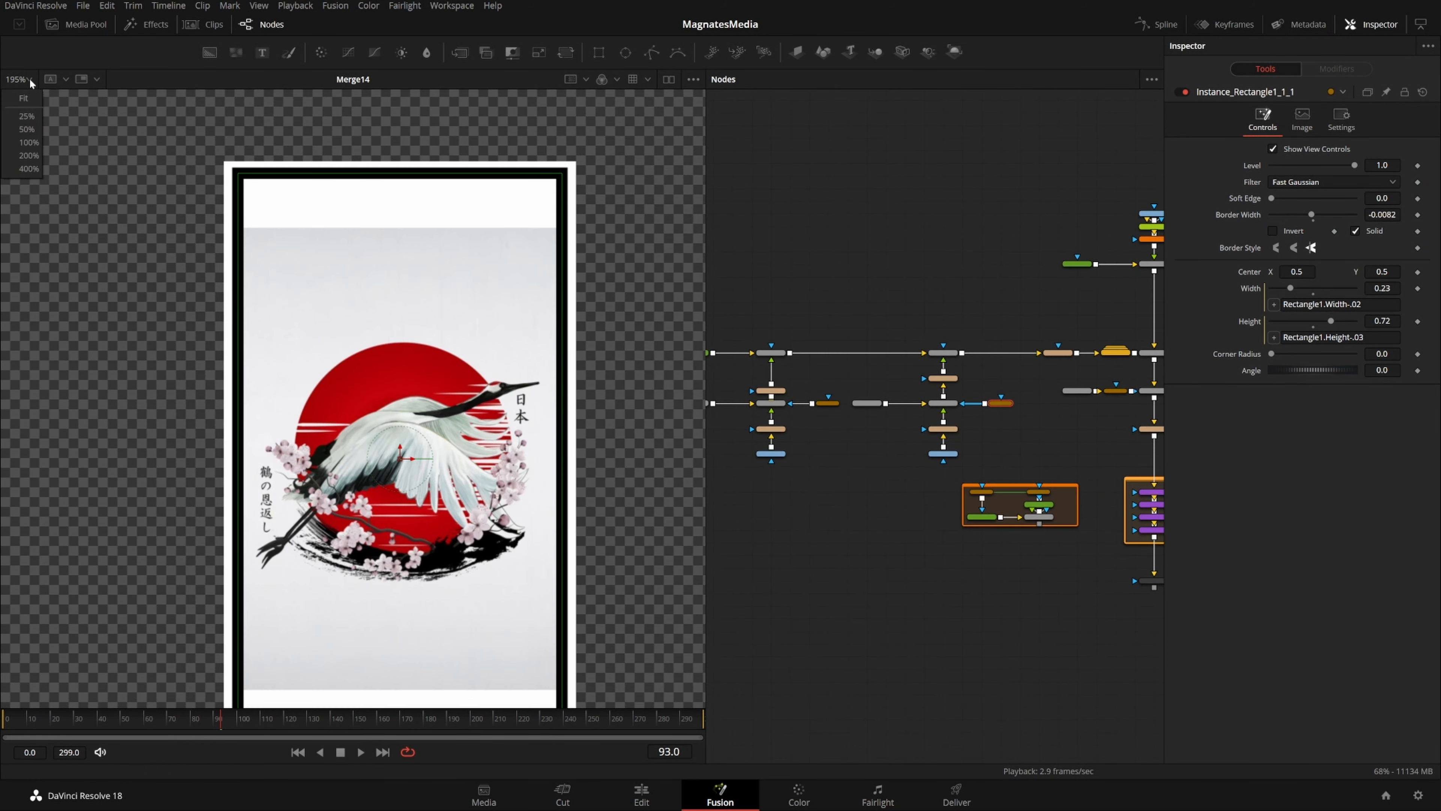
left_click(23, 100)
left_click_drag(945, 352, 525, 332)
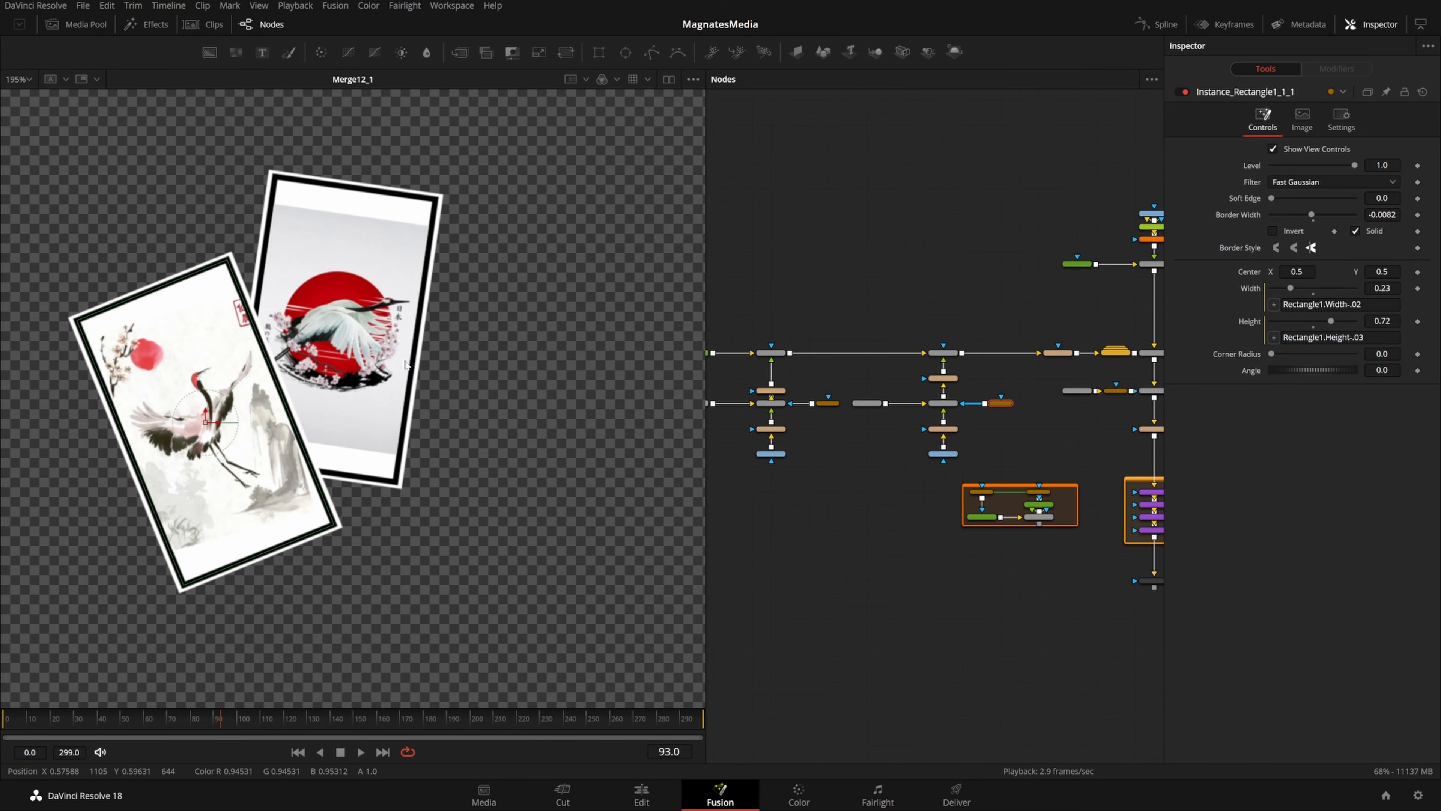
scroll(525, 332, "up", 2)
left_click_drag(1058, 352, 621, 351)
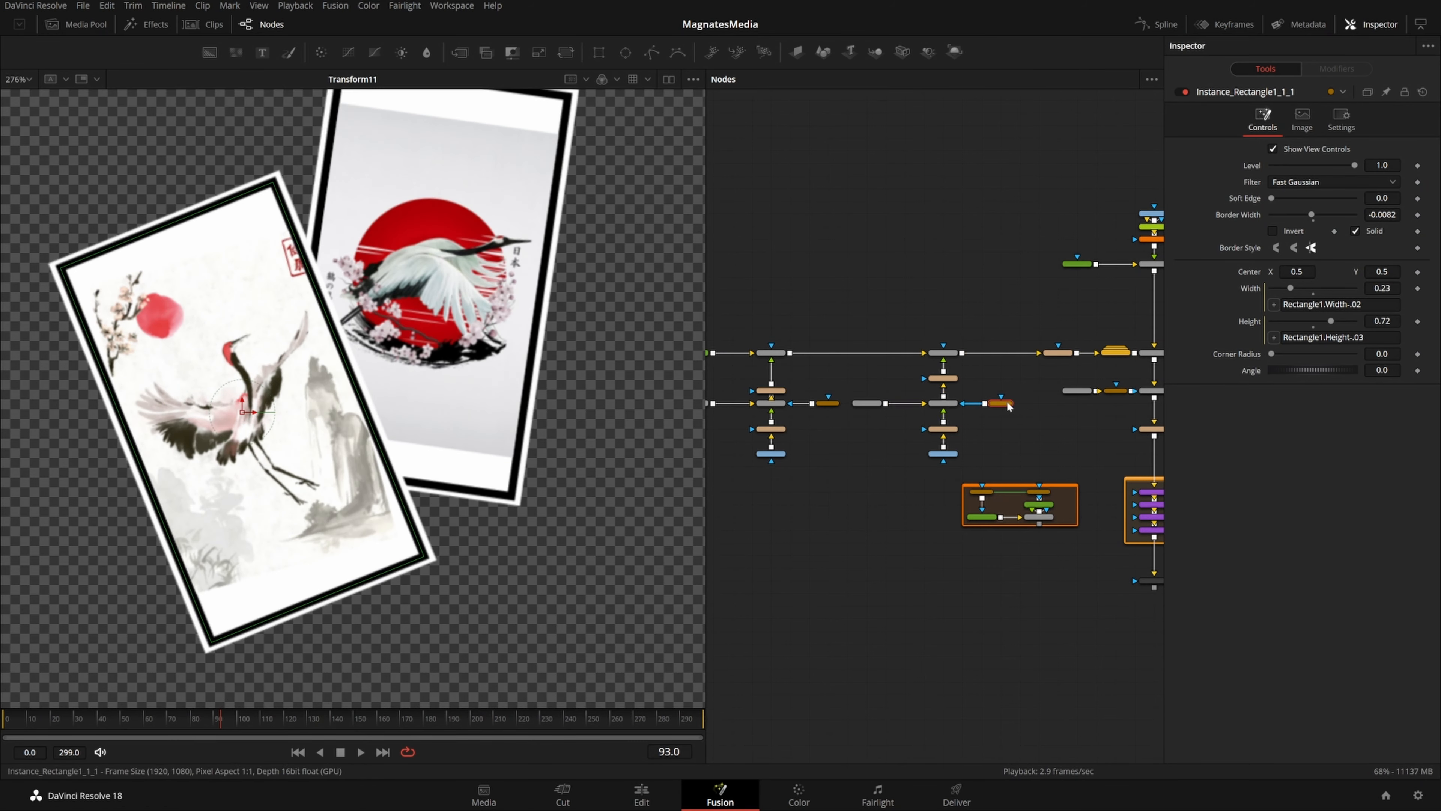
left_click_drag(1007, 406, 865, 407)
left_click_drag(973, 352, 624, 352)
scroll(936, 377, "up", 3)
left_click_drag(936, 377, 854, 374)
left_click_drag(1004, 328, 529, 315)
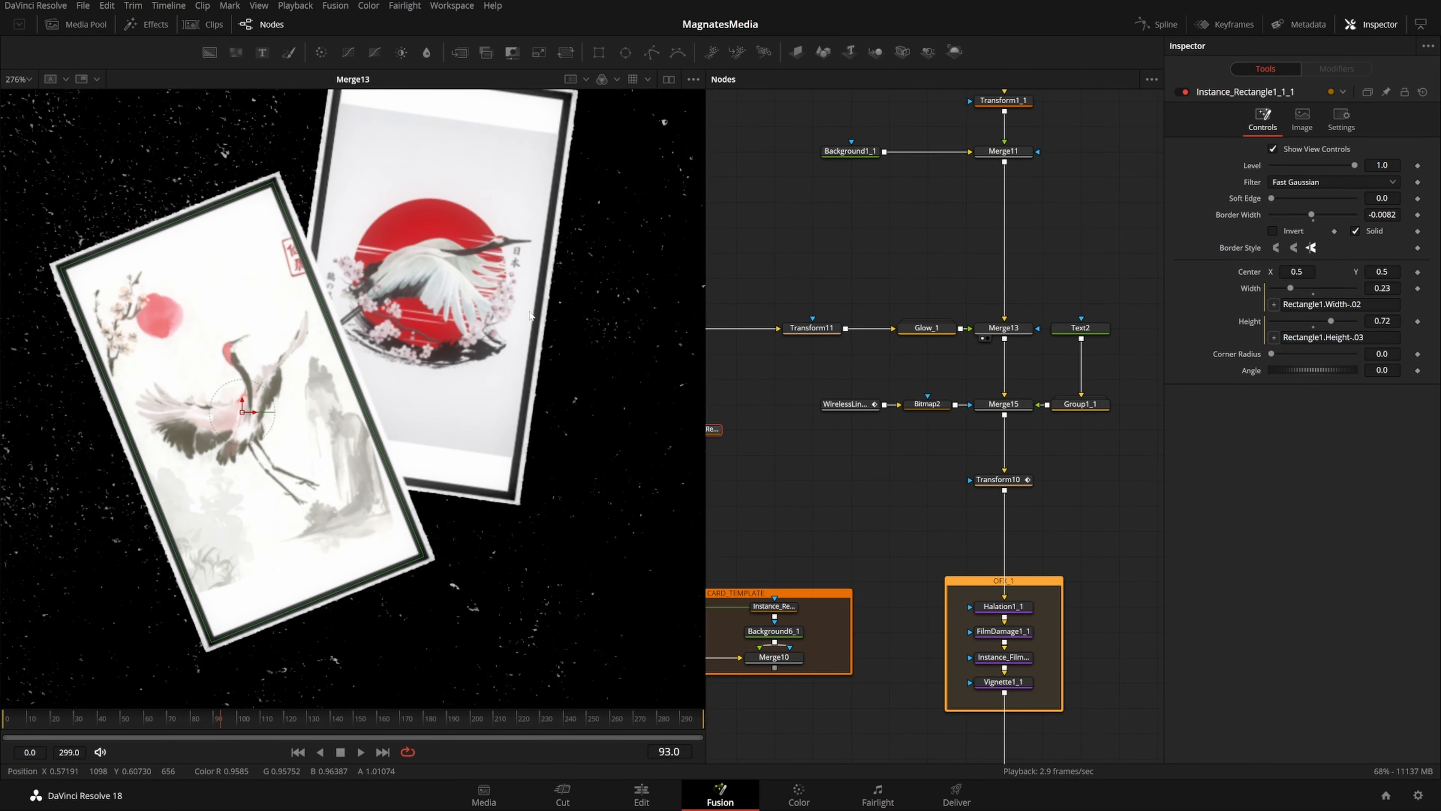
left_click_drag(1004, 403, 389, 343)
Set Transform11 as the input of WirelessLink4 feeding Bitmap2, so the text mask includes both cards
left_click(928, 404)
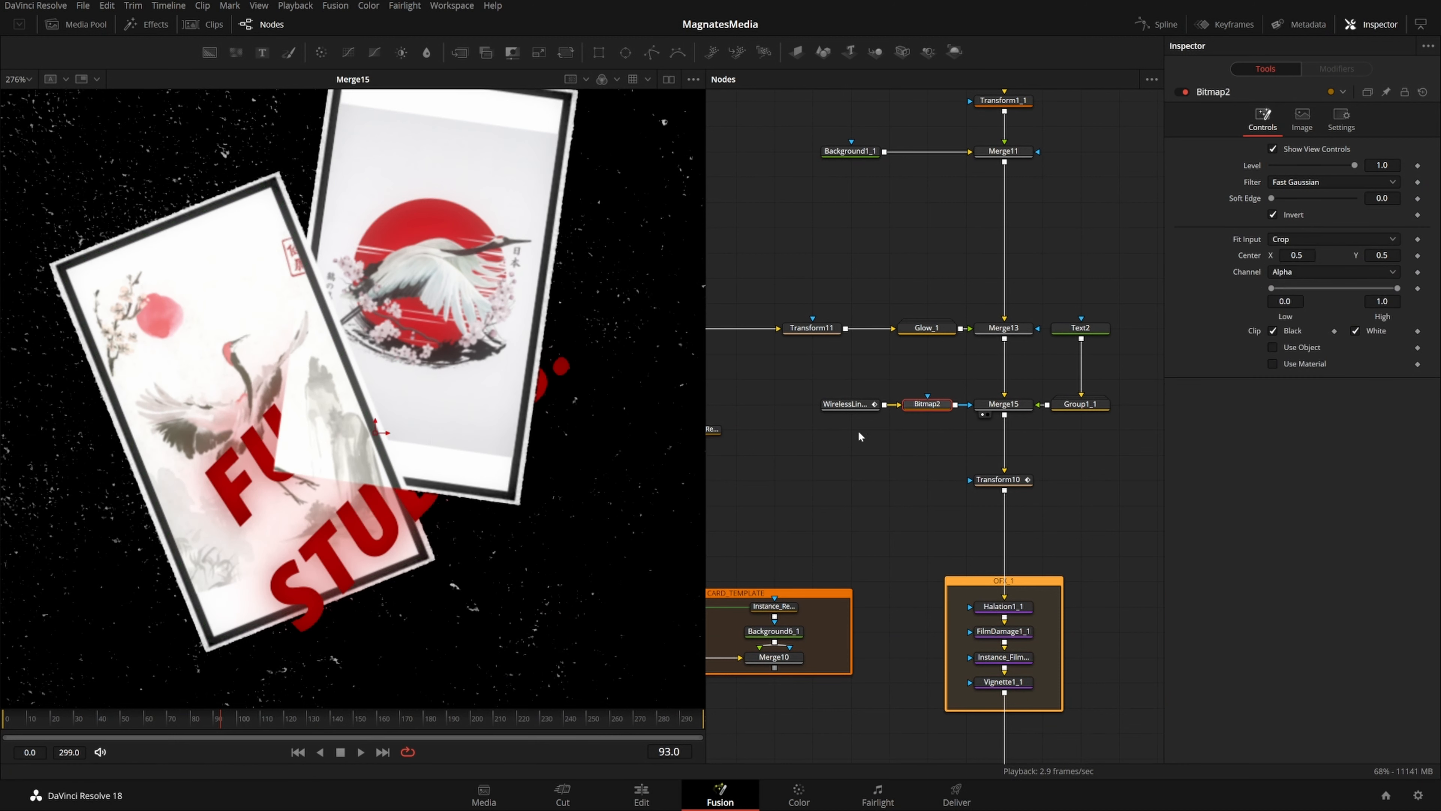
left_click(848, 403)
left_click_drag(882, 360, 947, 444)
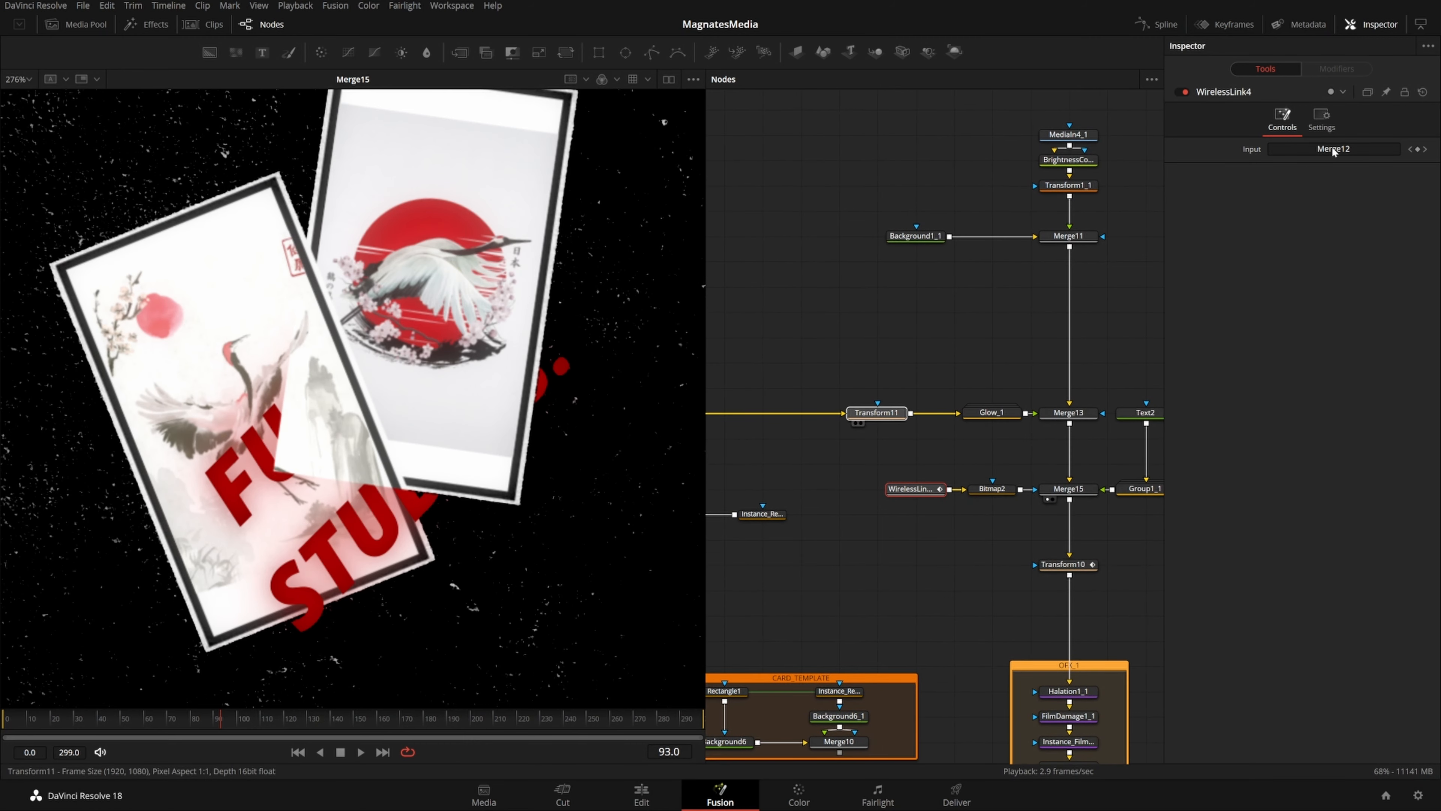
left_click_drag(1333, 148, 1332, 149)
left_click_drag(957, 453, 840, 437)
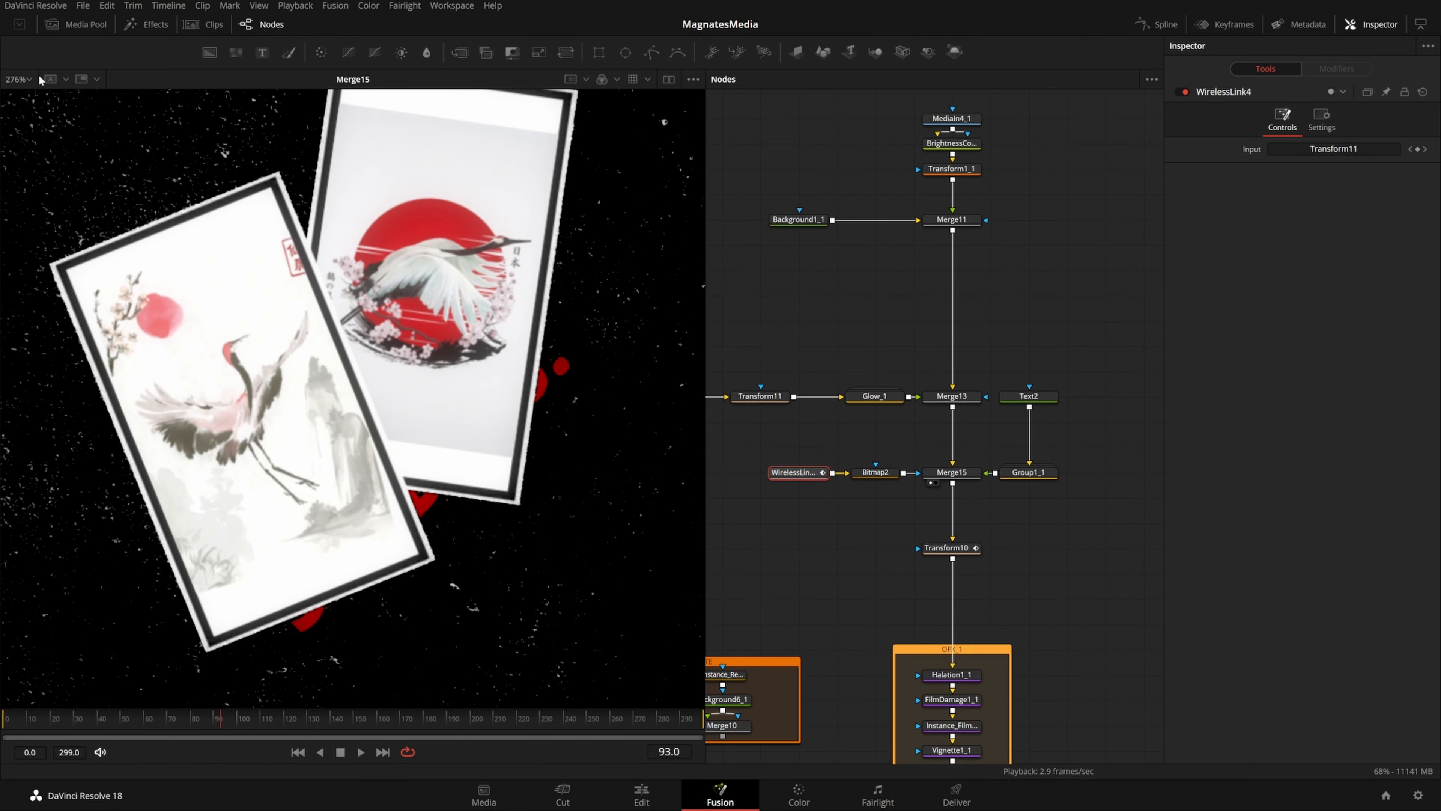
Display StopMotion1_1 in the fitted viewer and check the text reveal around frames 117 to 123
left_click(26, 80)
left_click(23, 94)
scroll(983, 507, "down", 2)
left_click_drag(986, 498, 987, 321)
left_click(949, 581)
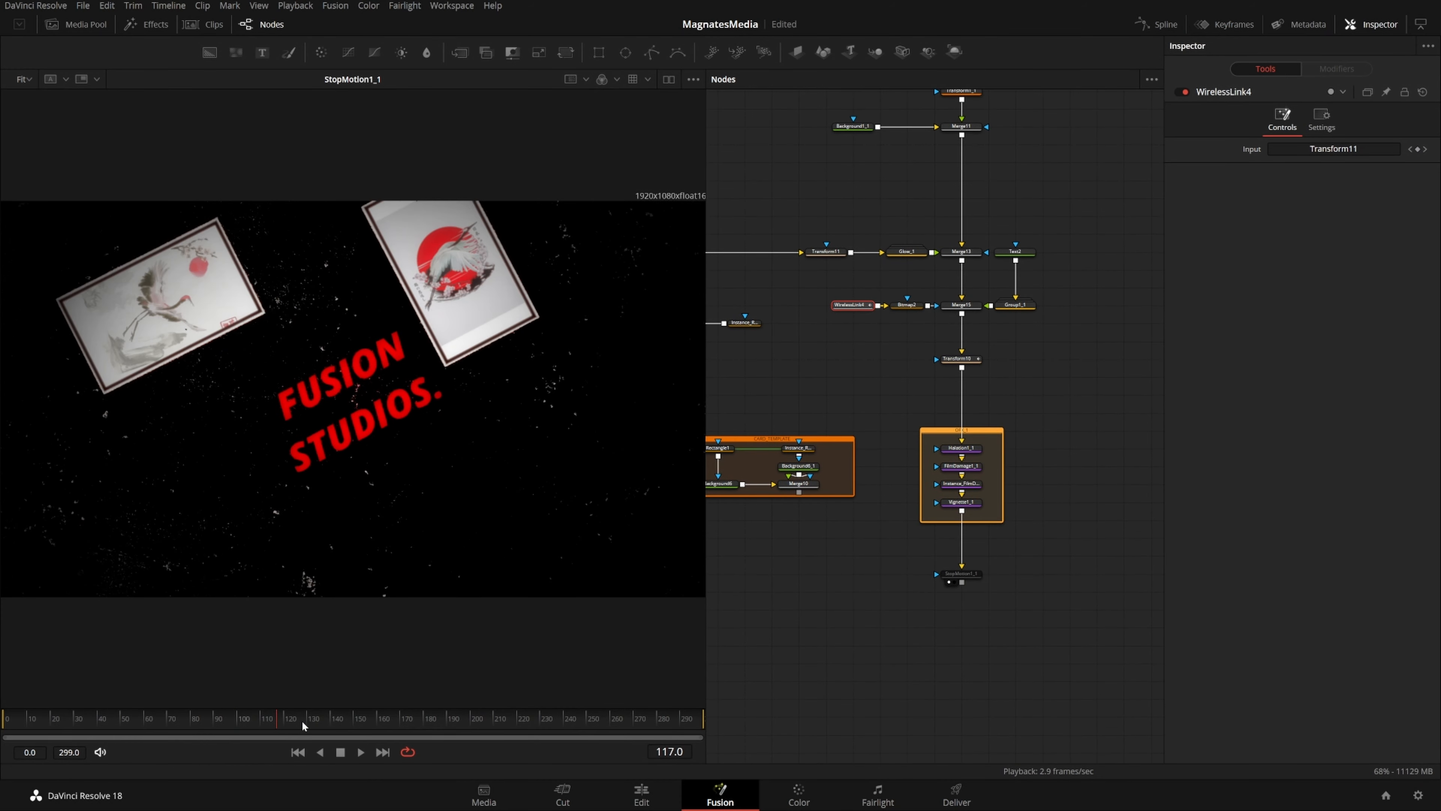
left_click(292, 718)
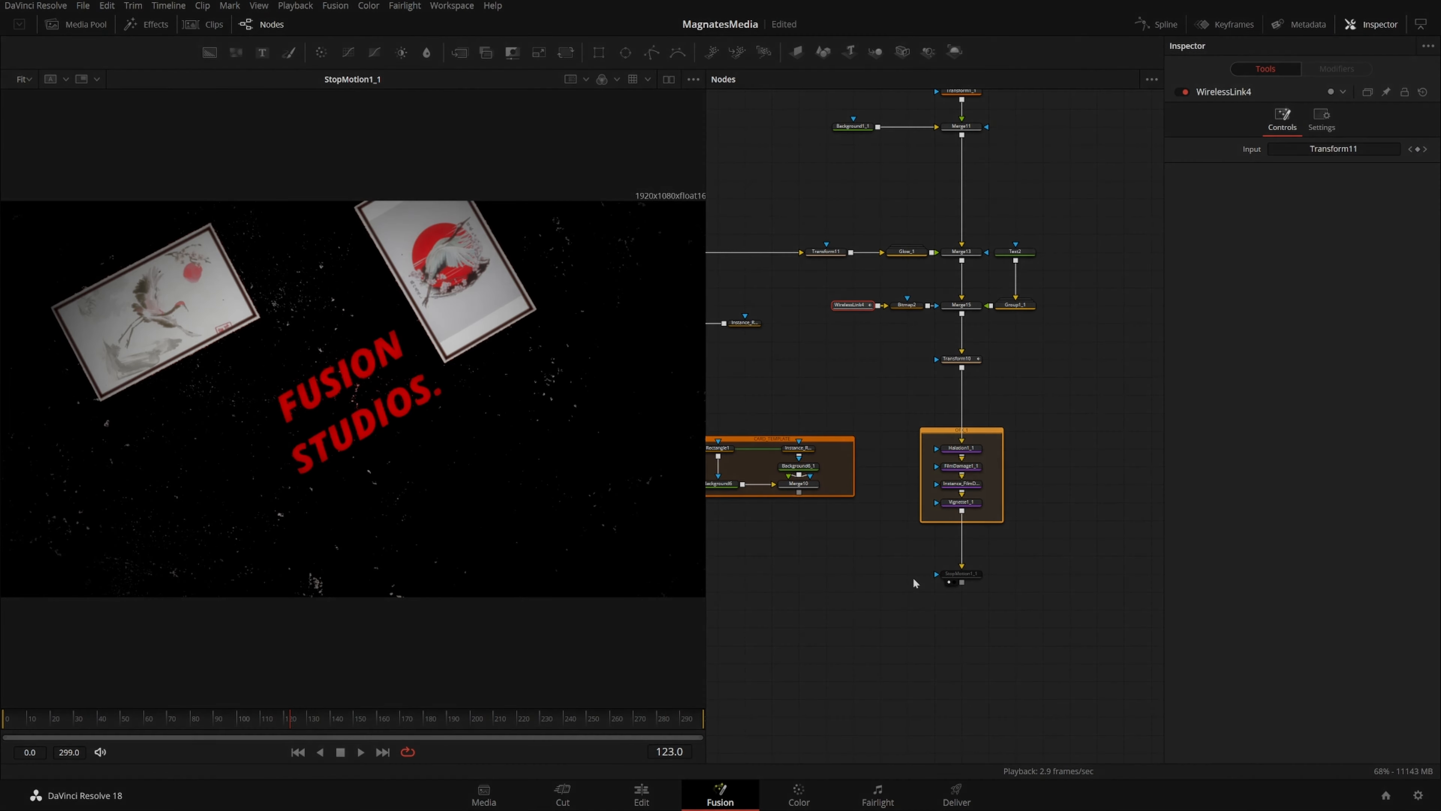
Display MediaOut1 of the JAPAN composition in the viewer and examine the node trees of both compositions
key("alt+Tab")
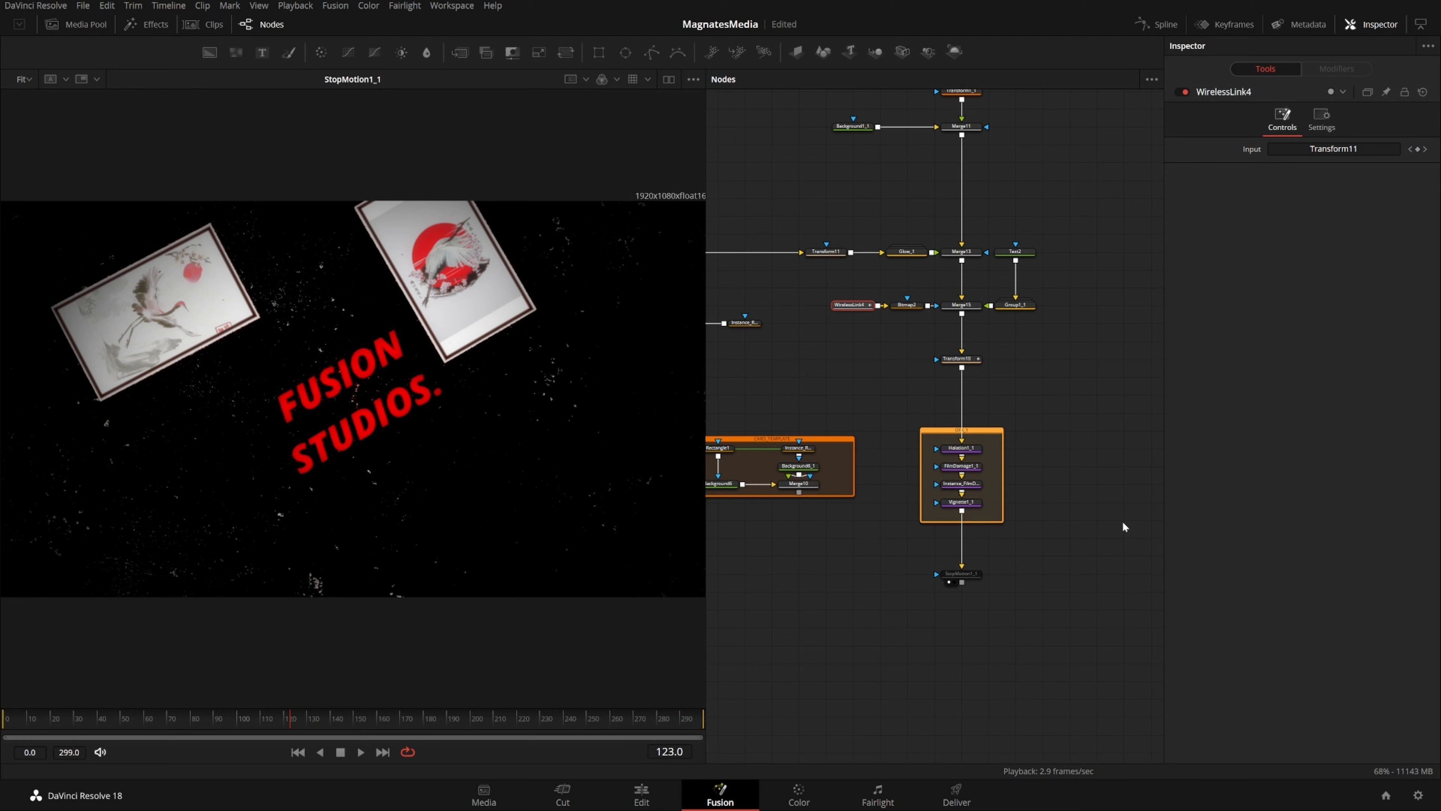
left_click(1010, 332)
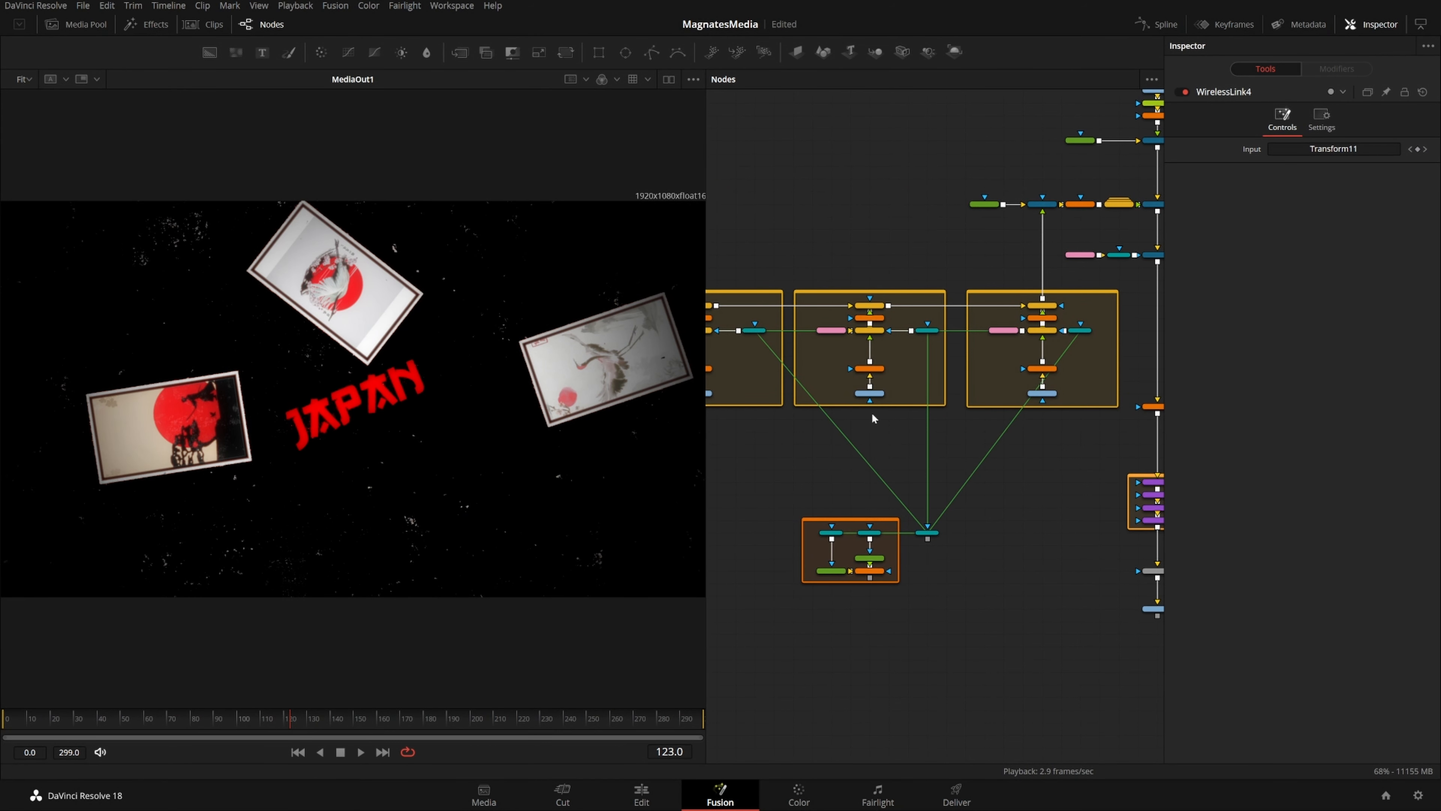
scroll(937, 398, "down", 3)
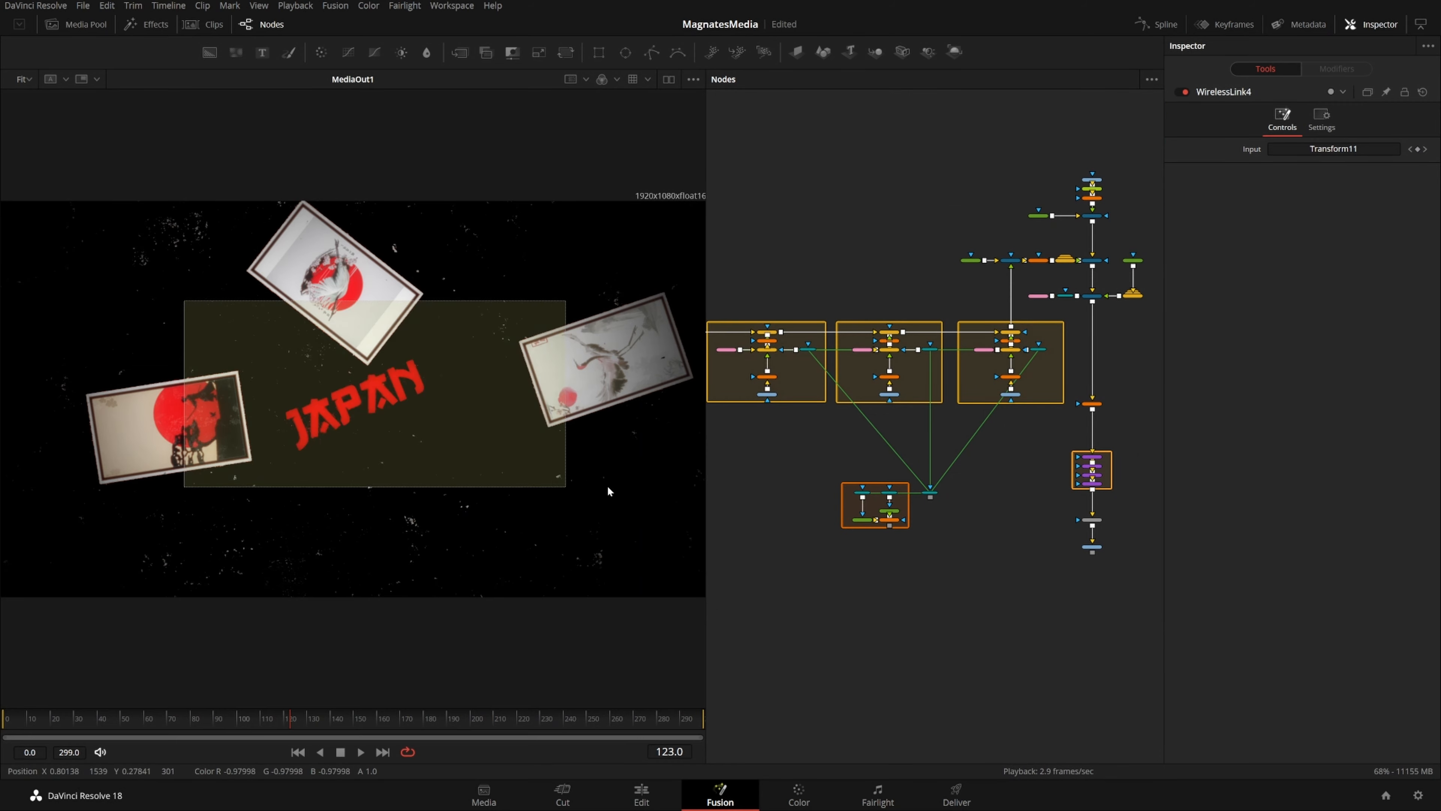
left_click_drag(1077, 445, 678, 434)
left_click_drag(885, 433, 994, 546)
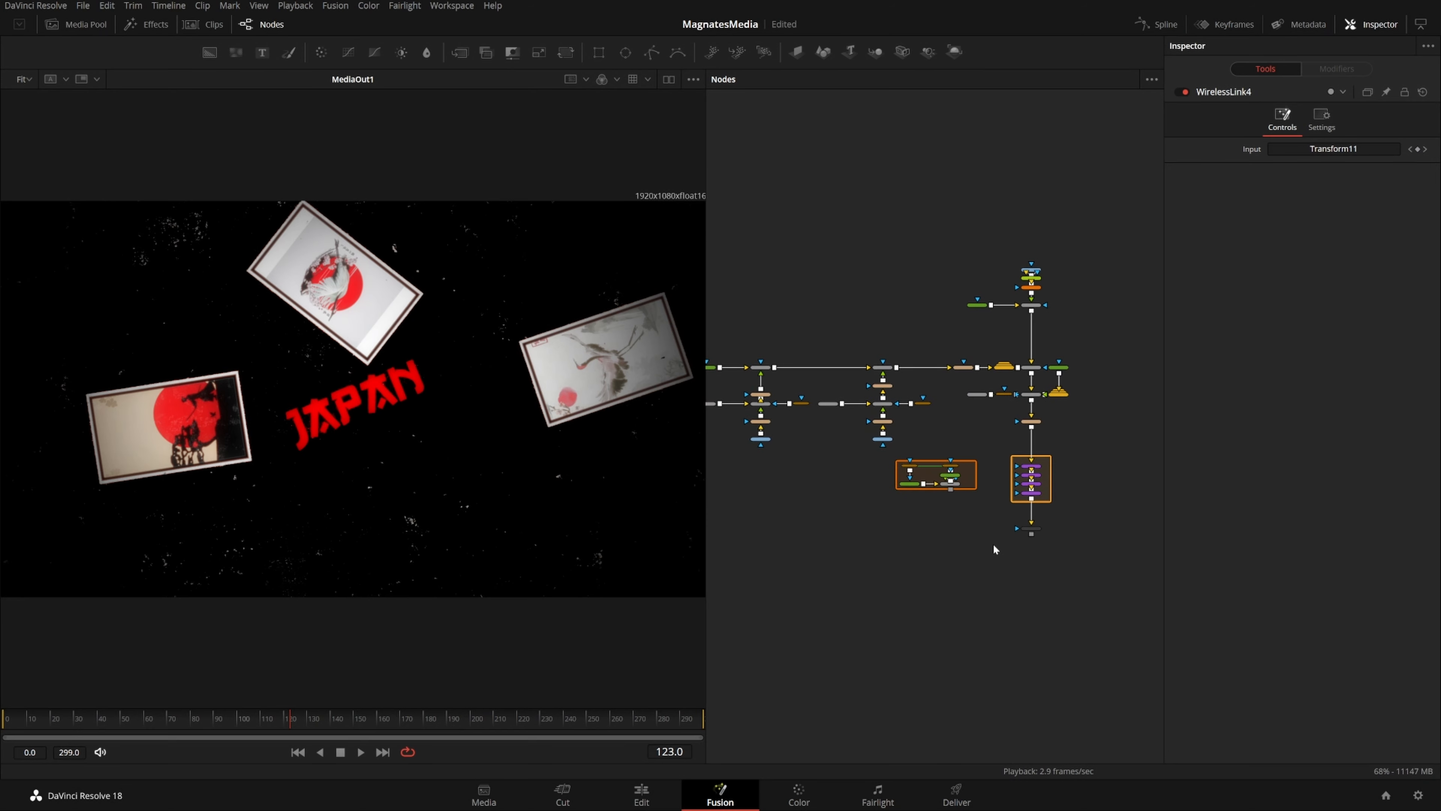